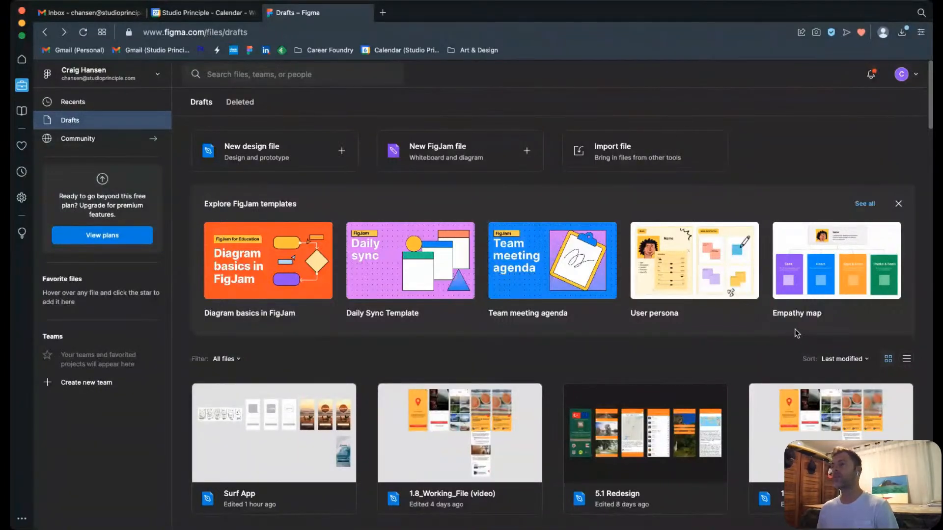
# Step: Browse the recent files, the drafts and the Community page, and return to the drafts
pyautogui.click(88, 103)
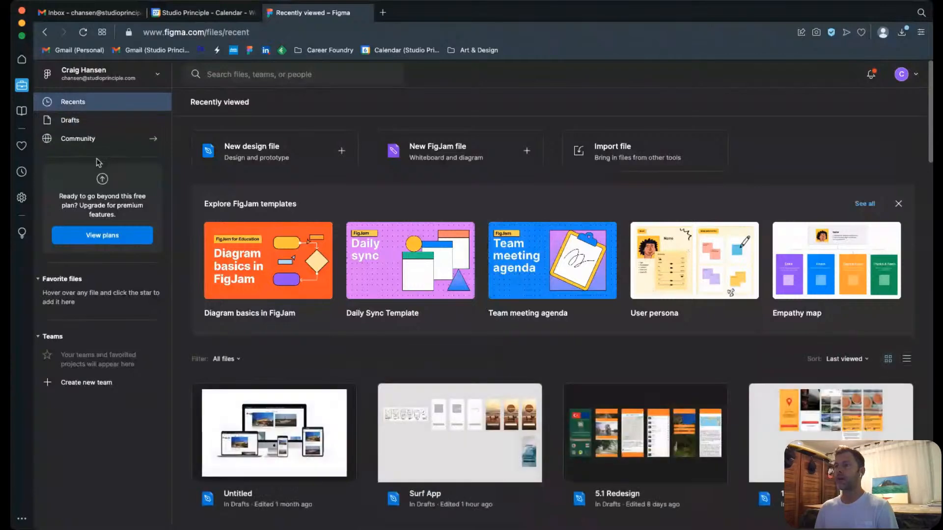
pyautogui.click(72, 127)
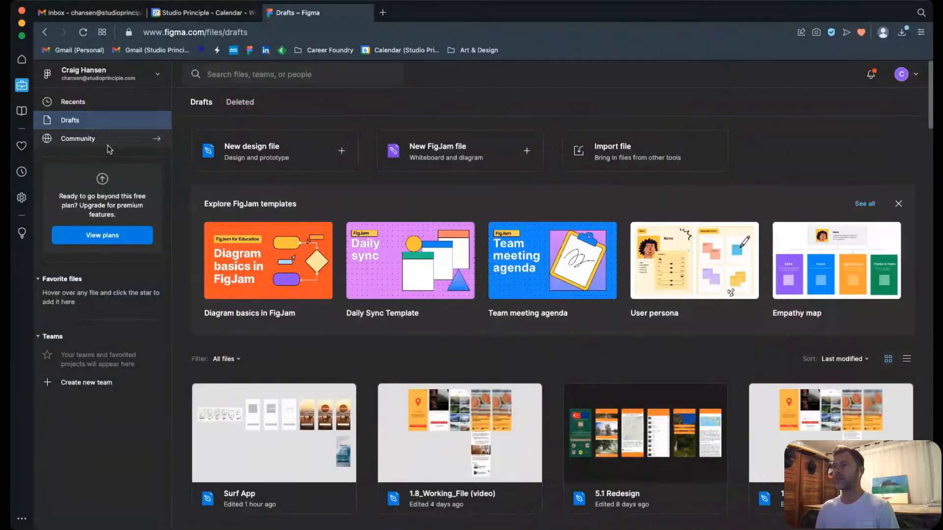
pyautogui.click(87, 145)
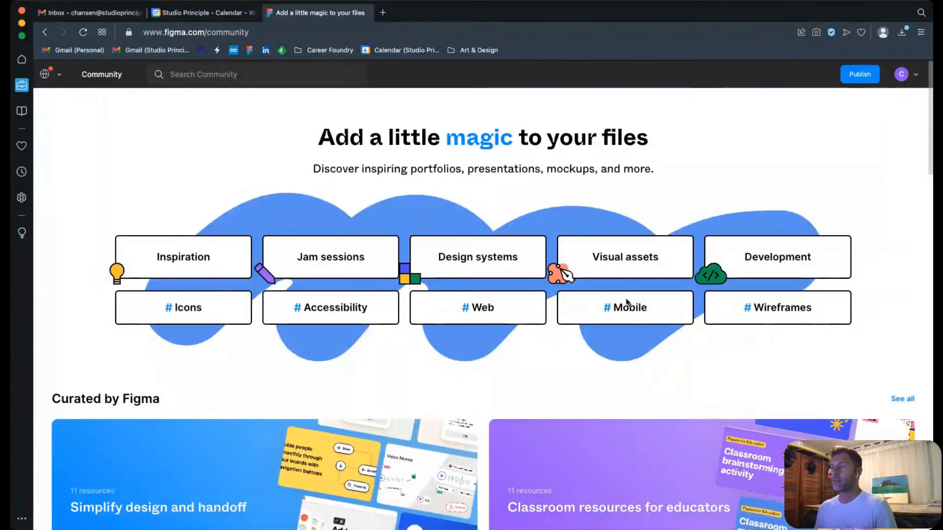
pyautogui.click(45, 33)
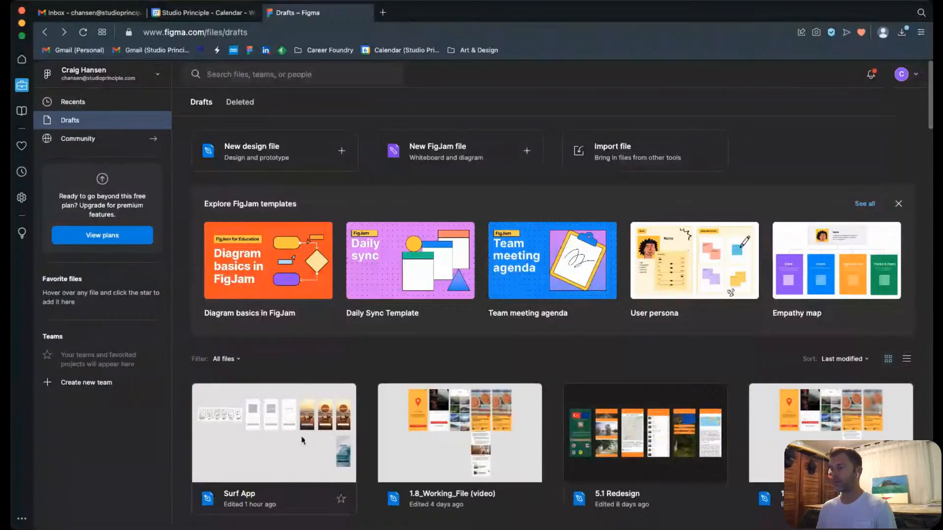
# Step: Open the Surf App design file from the drafts
pyautogui.scroll(-1, 302, 440)
pyautogui.click(276, 396)
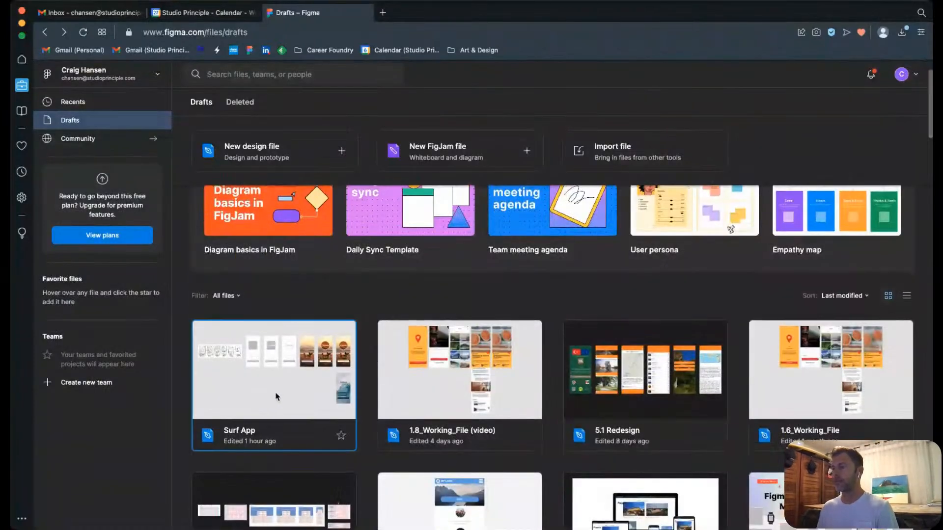
pyautogui.doubleClick(276, 396)
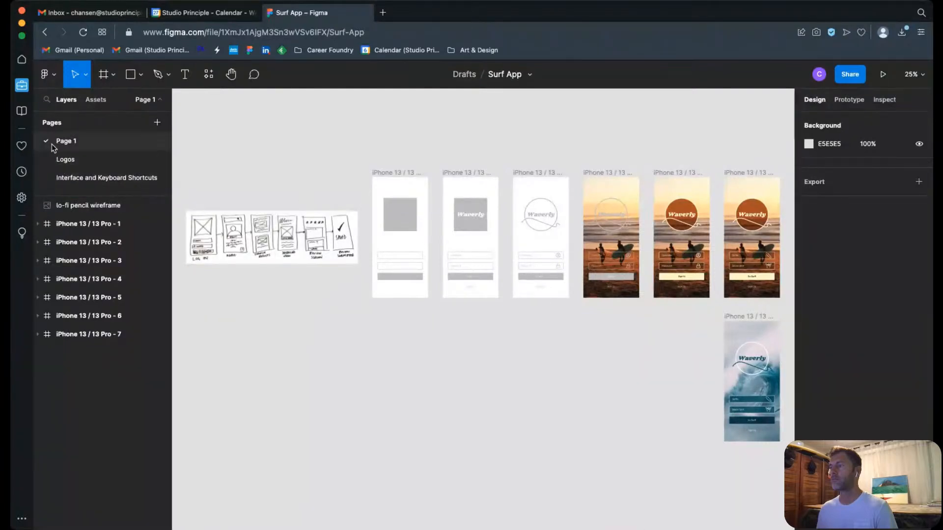
# Step: View the file's Logos page and its Interface and Keyboard Shortcuts page
pyautogui.click(82, 160)
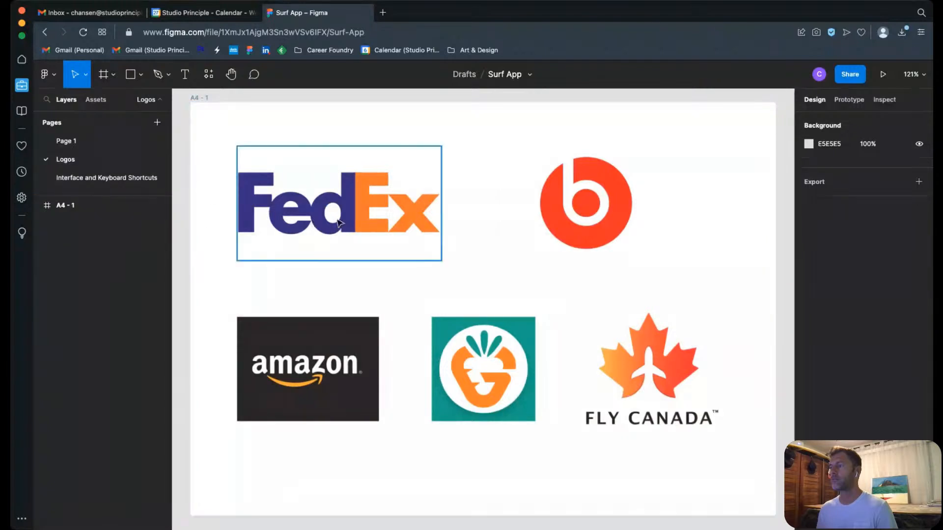
pyautogui.click(81, 177)
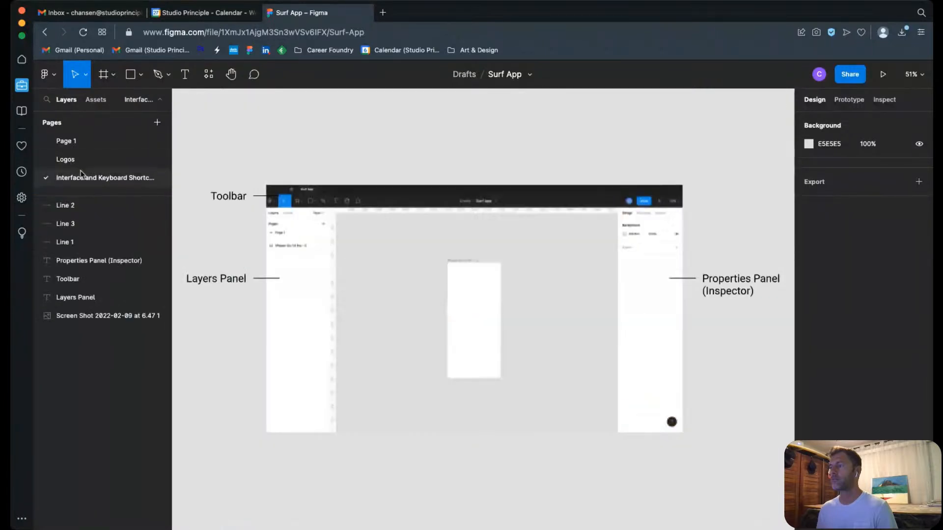
pyautogui.click(76, 163)
pyautogui.click(96, 177)
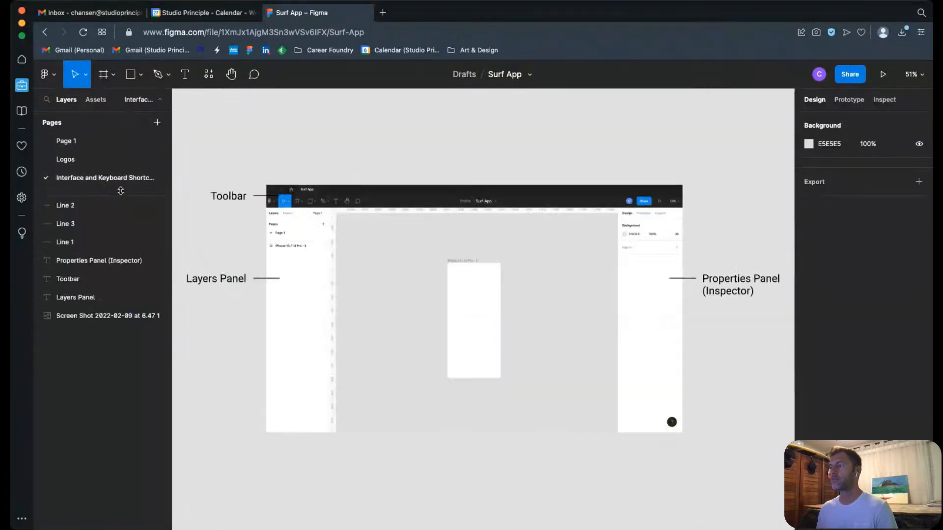
pyautogui.click(603, 293)
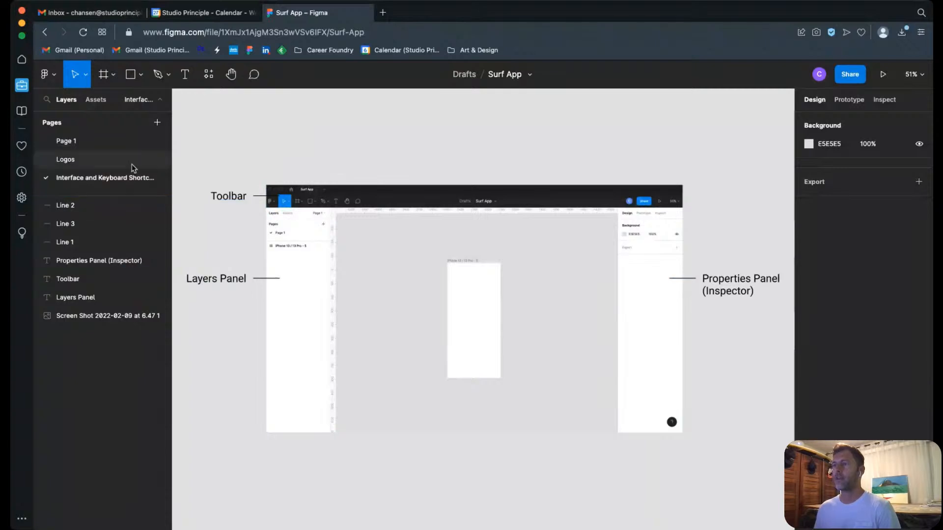
# Step: Revisit Page 1 and return to the Interface and Keyboard Shortcuts page with nothing selected
pyautogui.click(64, 141)
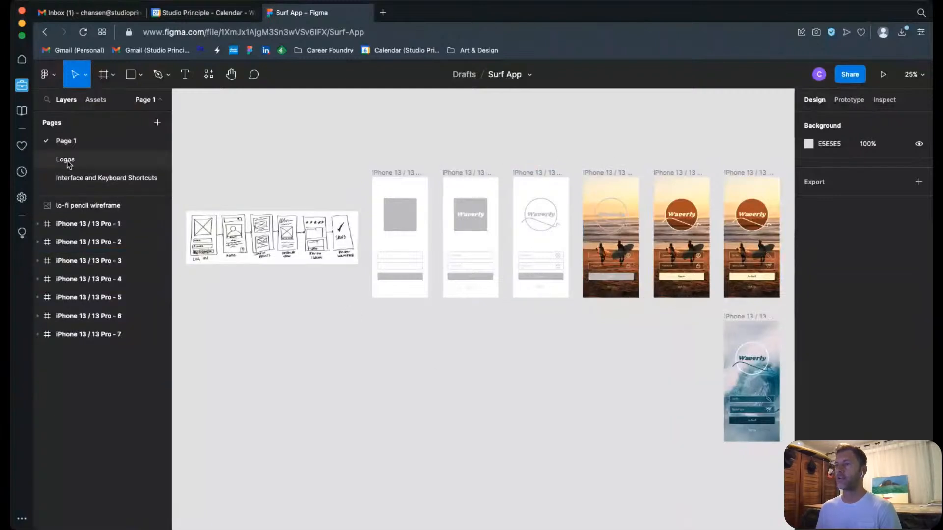
pyautogui.click(67, 161)
pyautogui.click(71, 178)
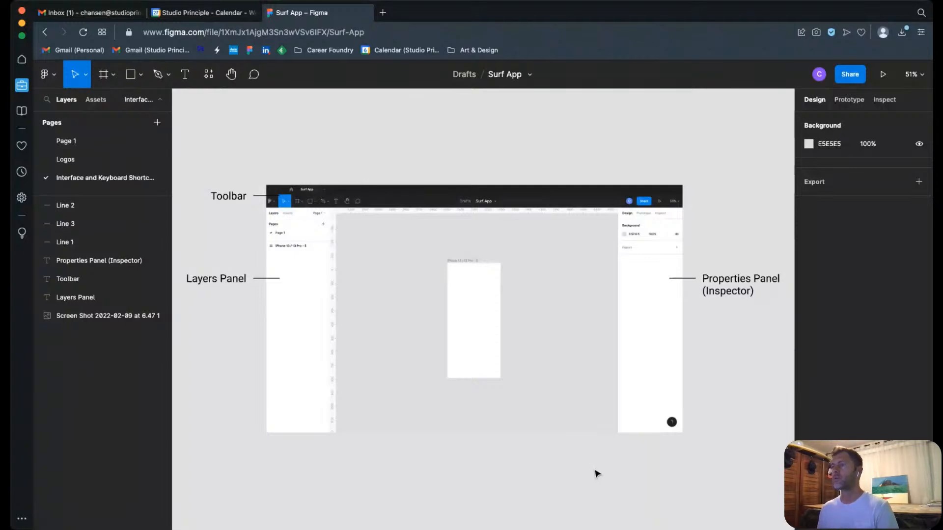
pyautogui.click(282, 378)
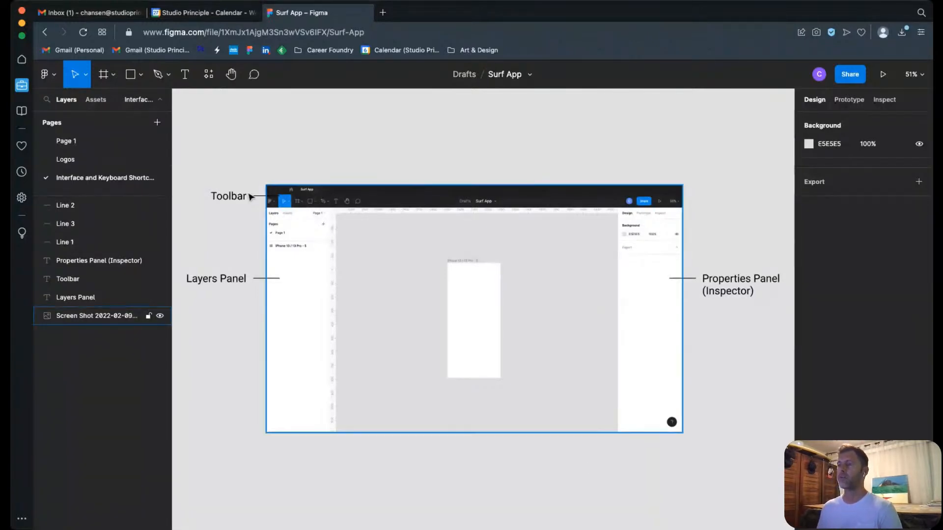
pyautogui.press('Escape')
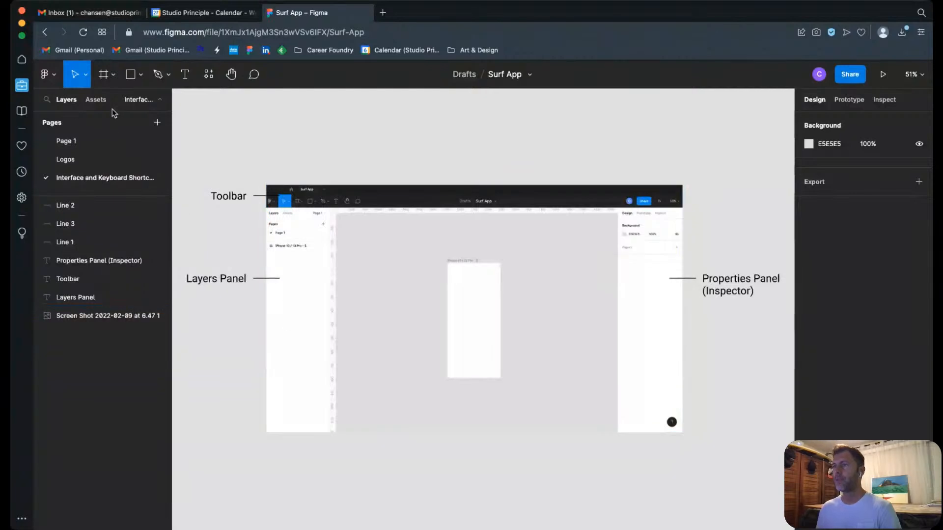
# Step: Check the file's component assets, return to the layer list, and magnify the interface screenshot around the Toolbar label
pyautogui.click(99, 102)
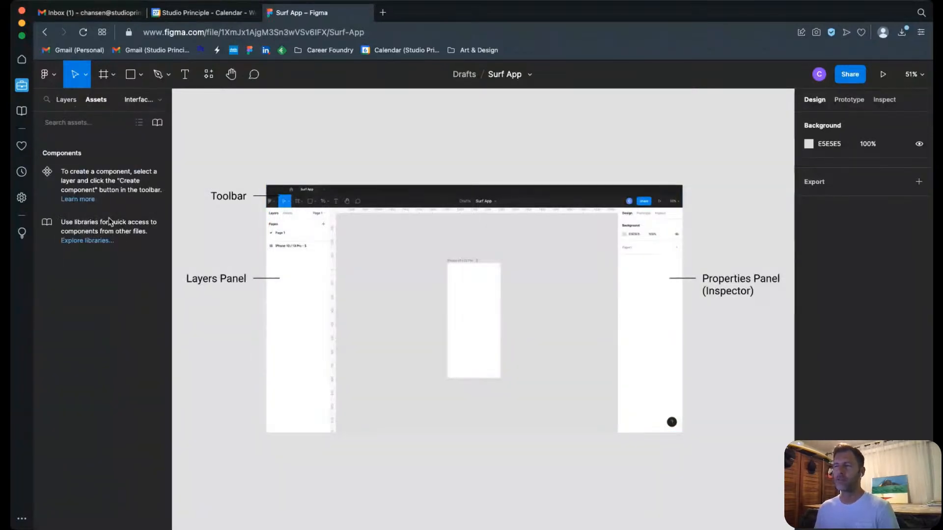
pyautogui.click(66, 100)
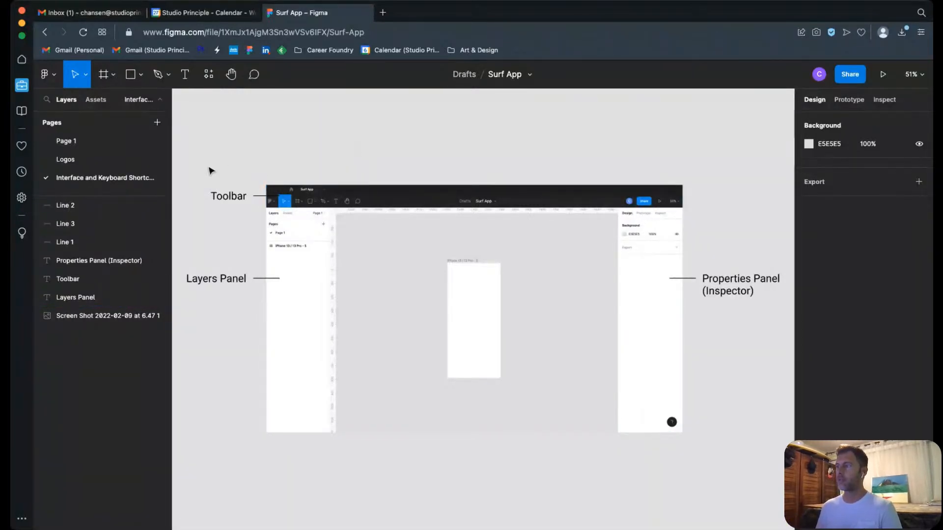
pyautogui.moveTo(209, 171); pyautogui.dragTo(492, 217)
pyautogui.click(331, 153)
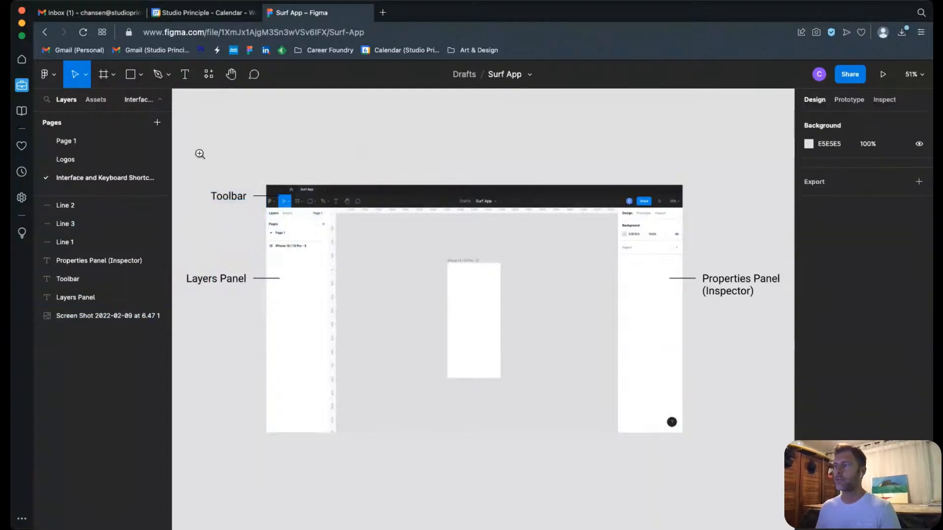
pyautogui.moveTo(199, 154); pyautogui.dragTo(447, 253)
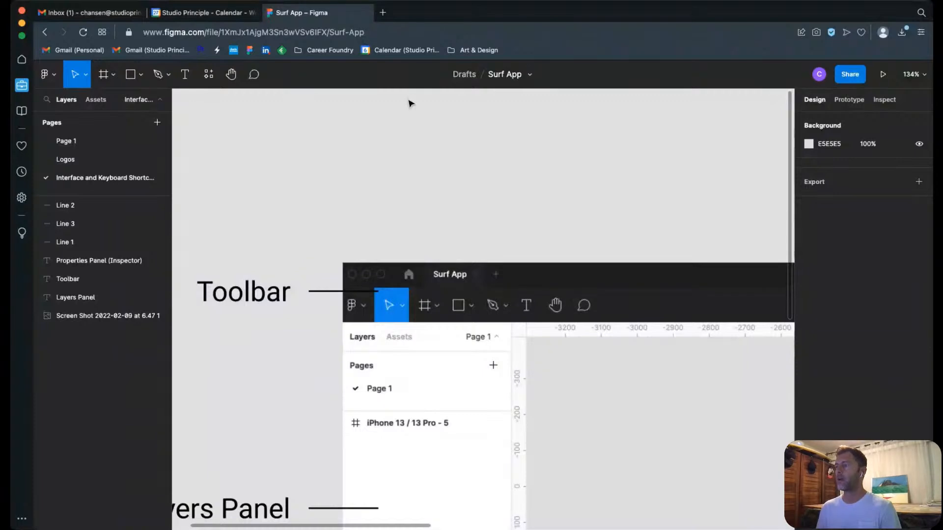
# Step: Examine the command categories of the main menu and return to the Move tool
pyautogui.click(54, 79)
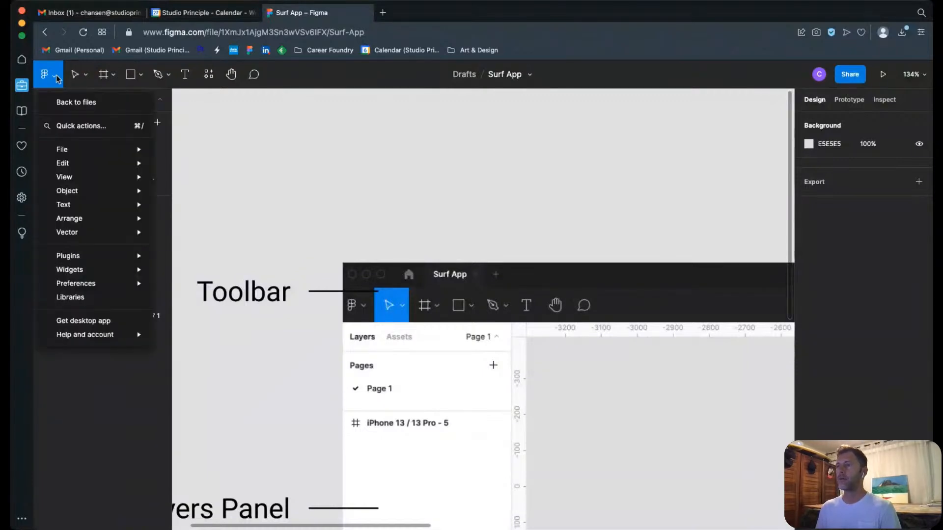
pyautogui.moveTo(95, 148)
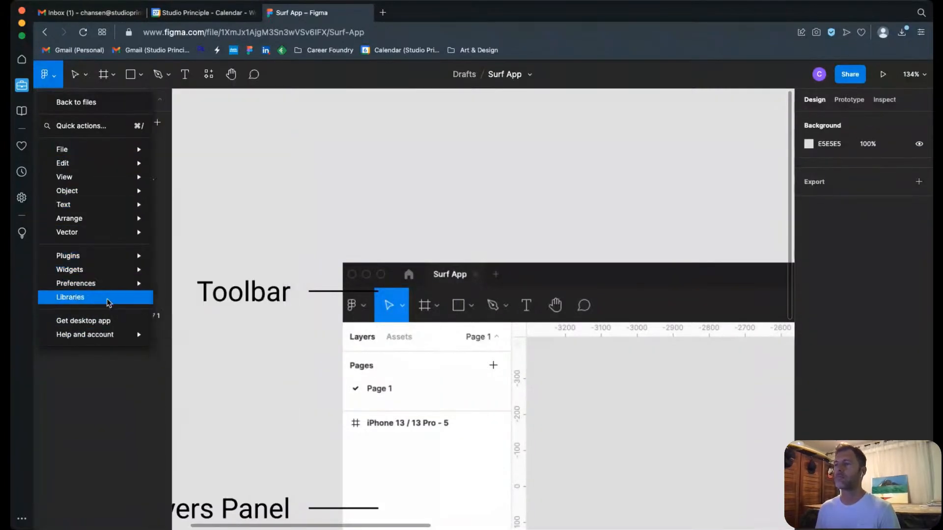
pyautogui.moveTo(122, 253)
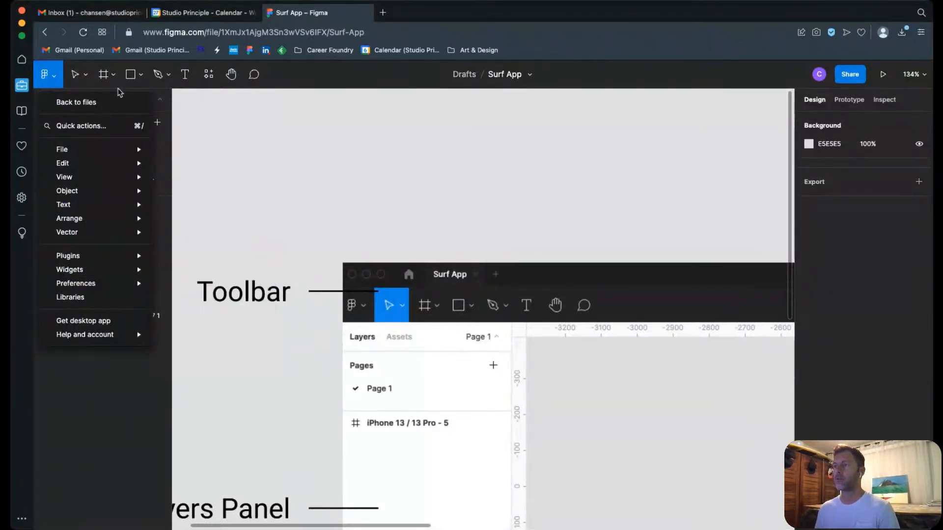
pyautogui.click(85, 88)
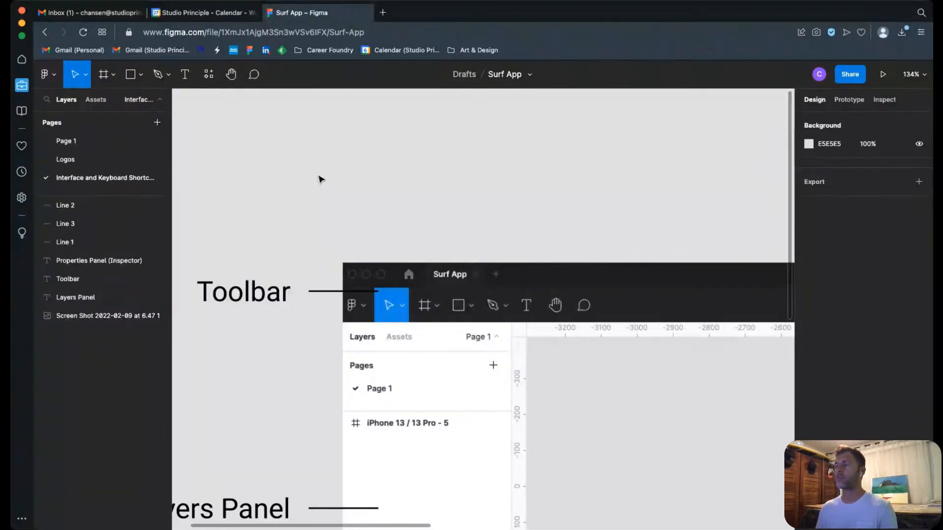
# Step: Try moving the interface screenshot away from its labels with the Move tool, and undo the move
pyautogui.moveTo(471, 379); pyautogui.dragTo(585, 231)
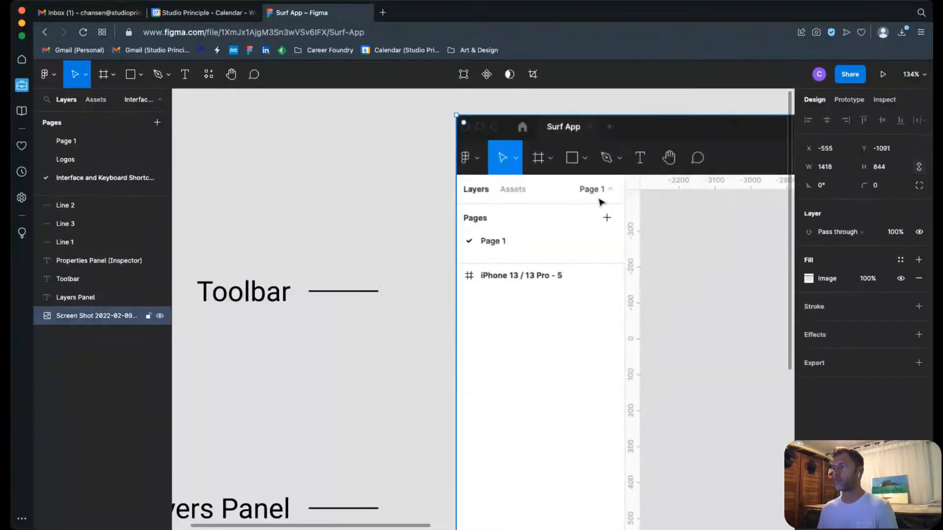
pyautogui.press('super+z')
pyautogui.press('super+z')
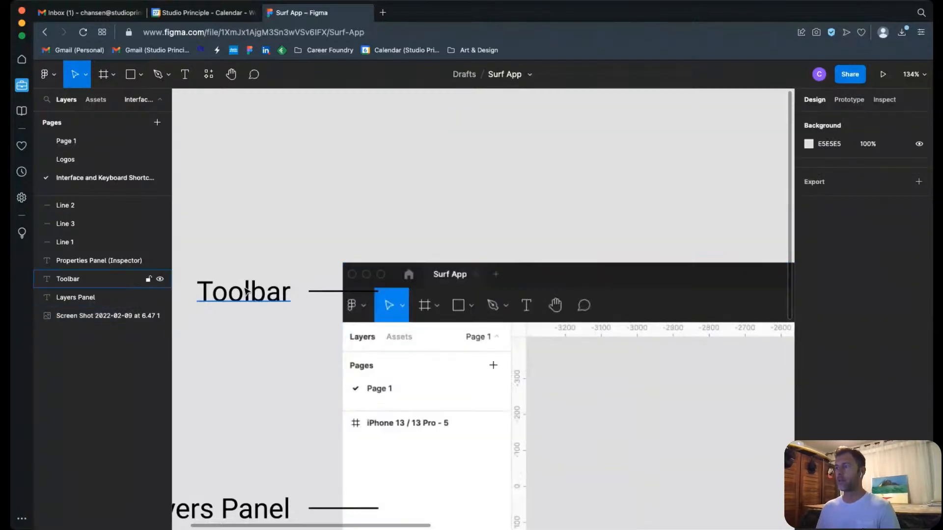
pyautogui.press('super+z')
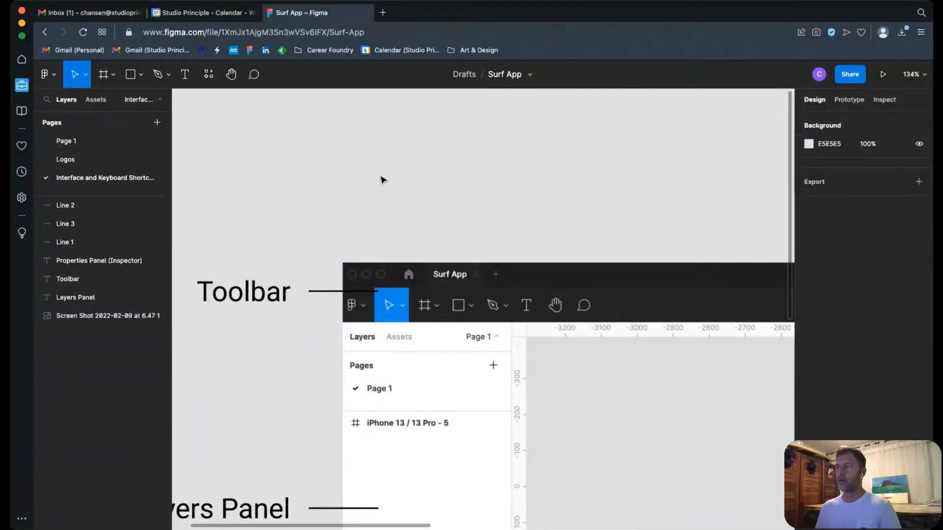
# Step: Draw and reposition a square about 132 × 132 above the interface screenshot, and delete it
pyautogui.click(134, 77)
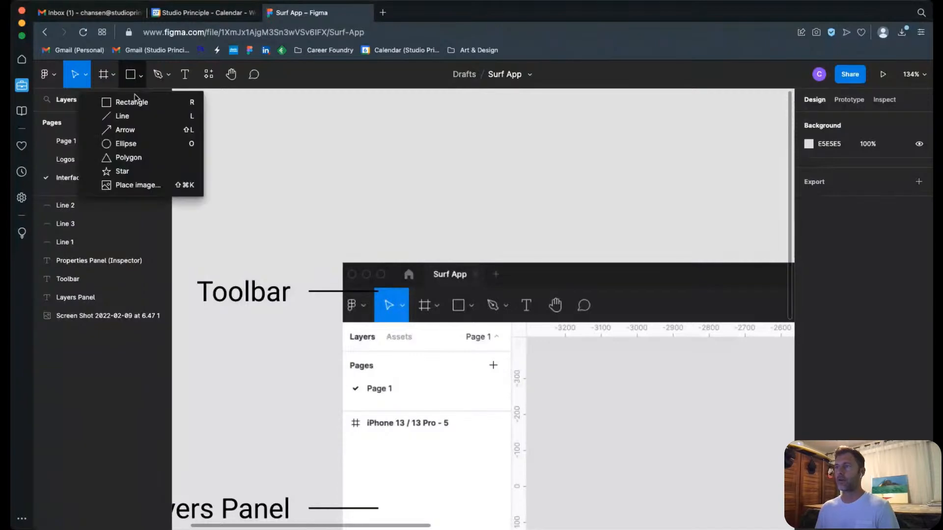
pyautogui.click(135, 99)
pyautogui.moveTo(291, 115); pyautogui.dragTo(393, 207)
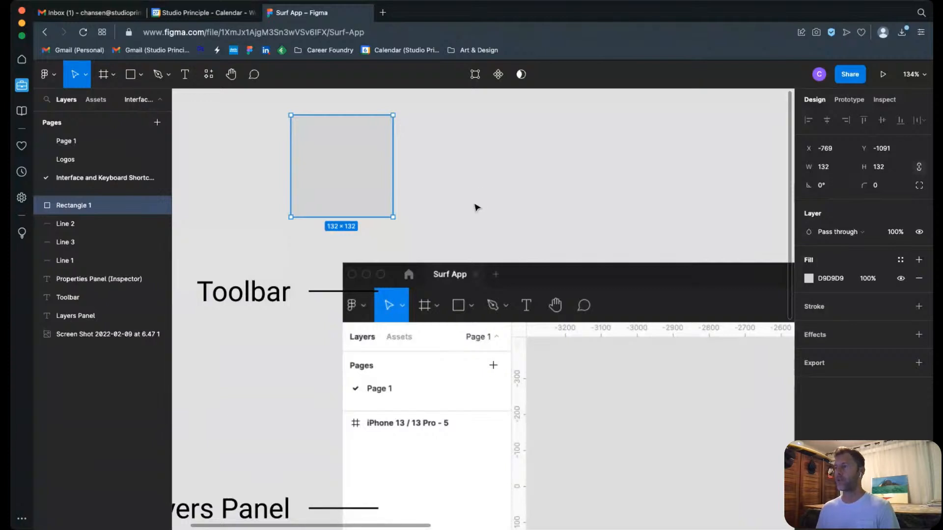
pyautogui.moveTo(374, 194); pyautogui.dragTo(411, 182)
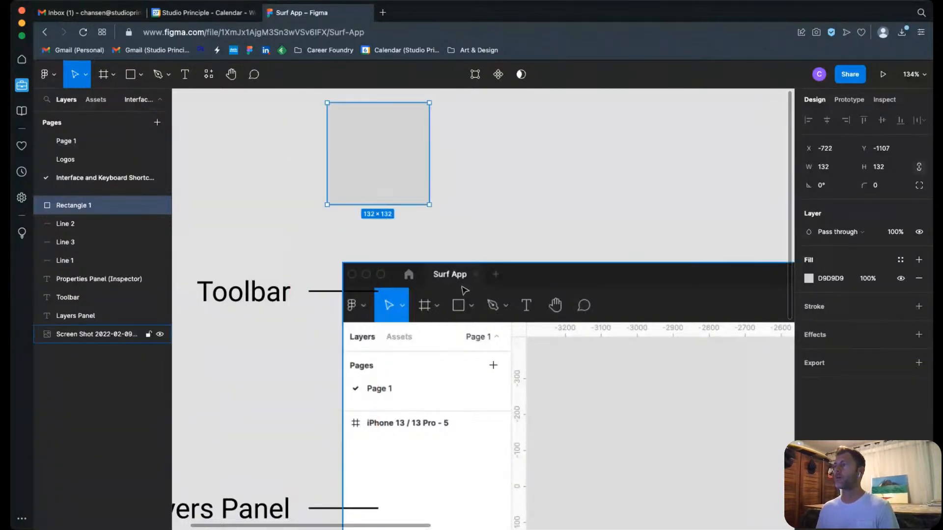
pyautogui.press('Delete')
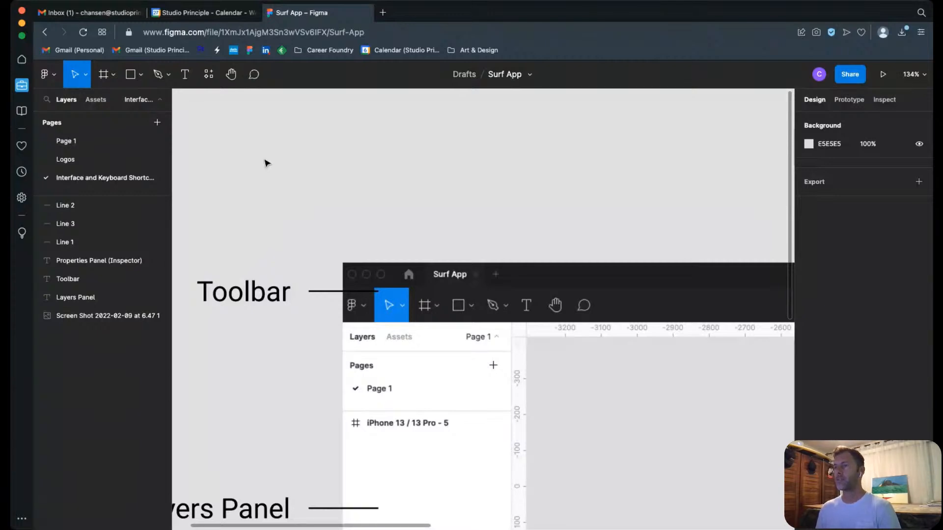
# Step: Look through the available frame tools and shape tools without choosing one
pyautogui.click(113, 74)
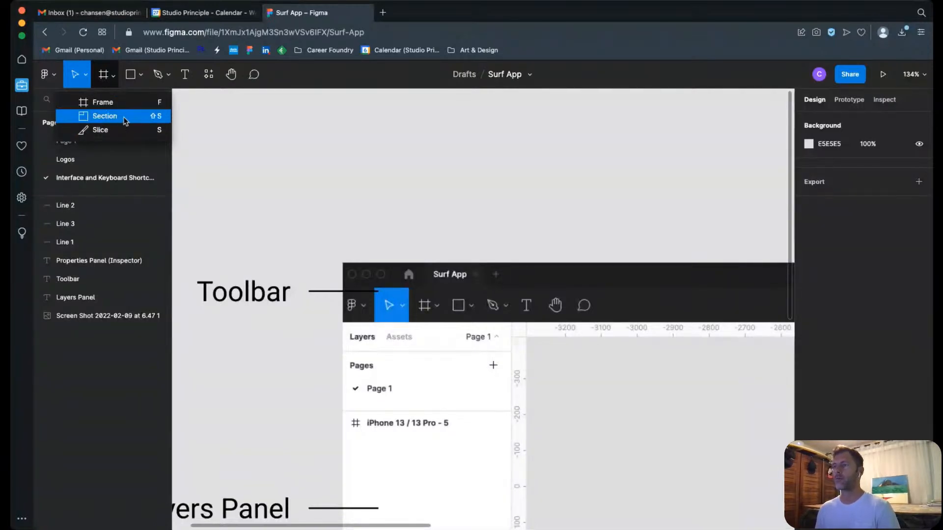
pyautogui.click(141, 75)
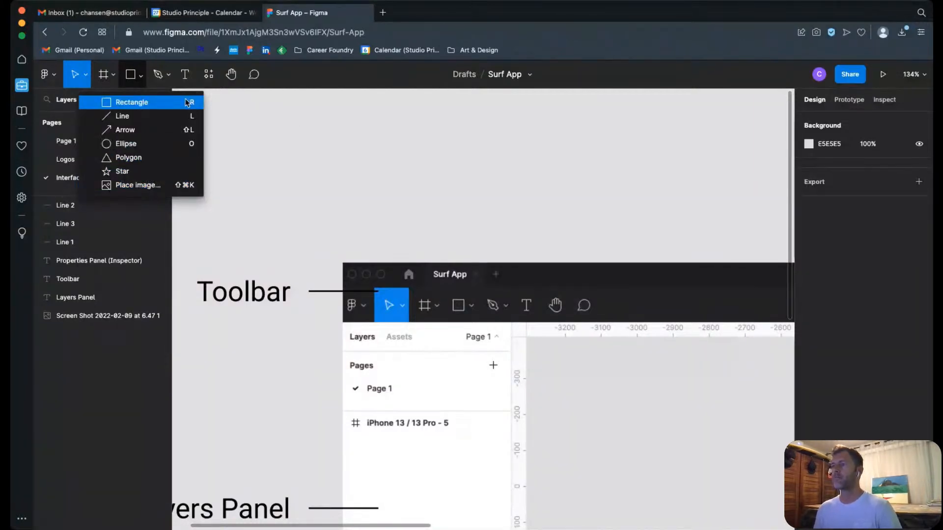
pyautogui.click(311, 126)
# Step: Draw a rectangle about 1272 × 840 on the empty canvas above and to the left of the interface screenshot
pyautogui.hotkey('shift', '1')
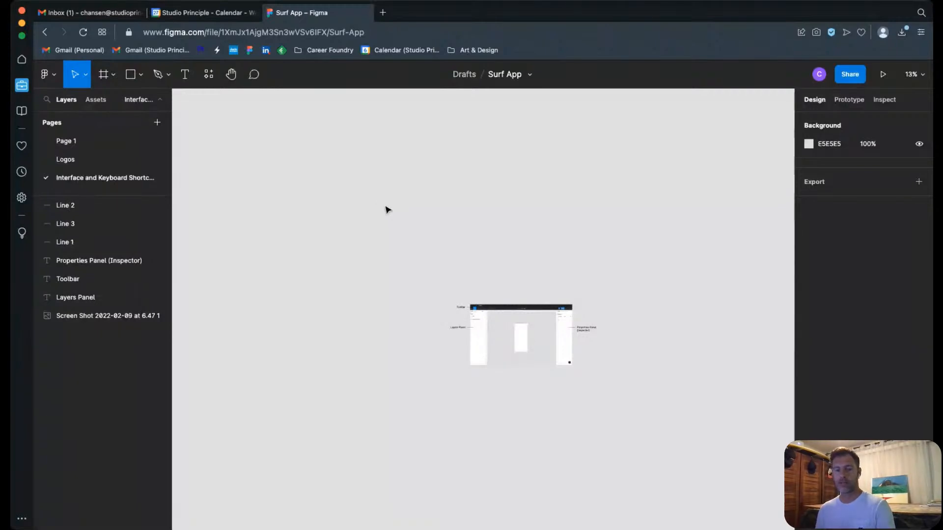
pyautogui.press('r')
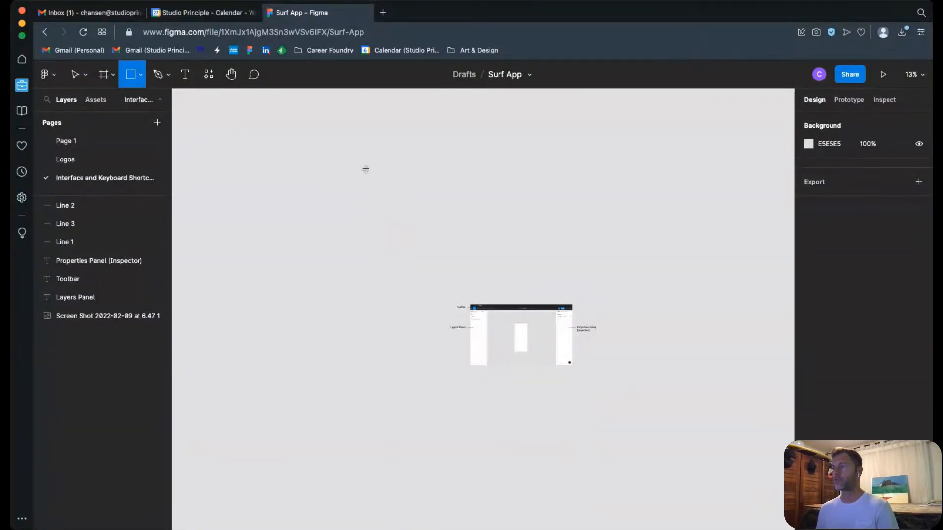
pyautogui.moveTo(356, 159)
pyautogui.mouseDown()
pyautogui.moveTo(495, 256)
pyautogui.moveTo(453, 202)
pyautogui.moveTo(467, 227)
pyautogui.moveTo(387, 170)
pyautogui.moveTo(473, 254)
pyautogui.mouseUp()
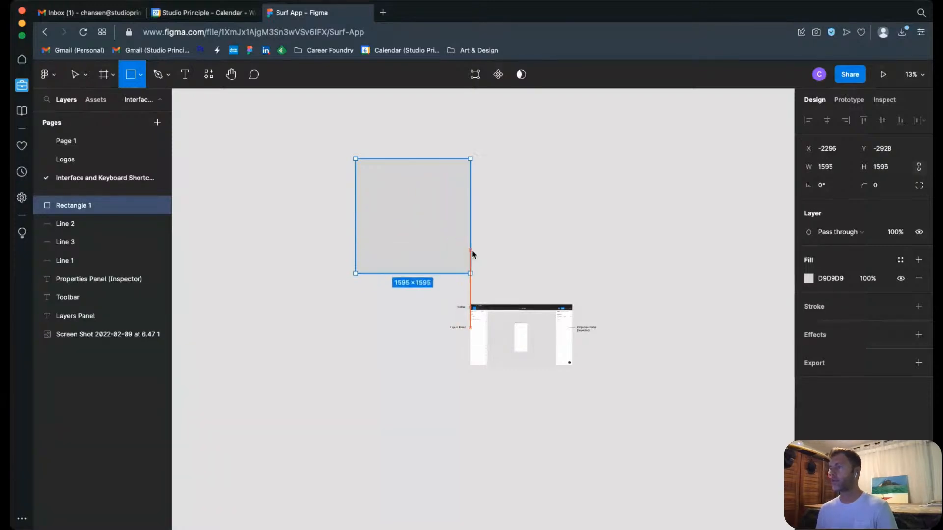
pyautogui.moveTo(472, 255); pyautogui.dragTo(447, 219)
# Step: Draw a circle about 912 × 912 beside the rectangle with the Ellipse tool
pyautogui.click(141, 74)
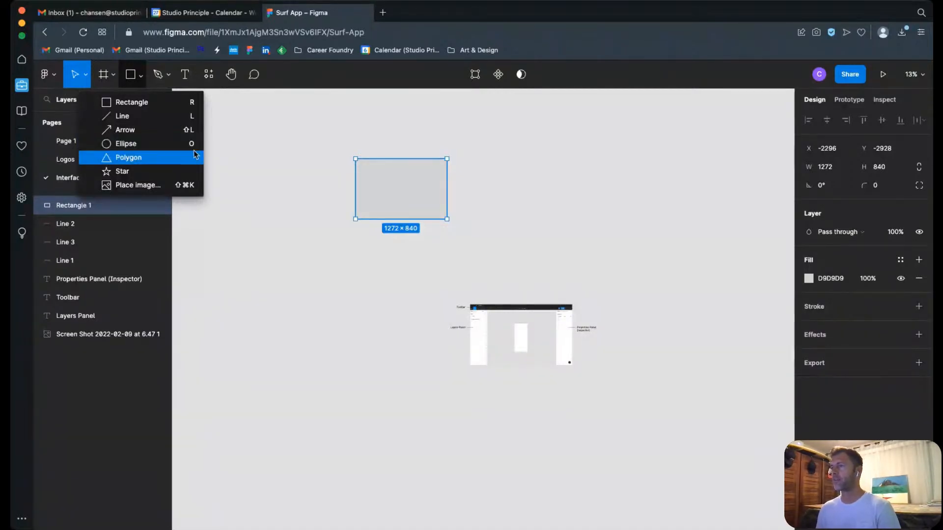
pyautogui.click(148, 144)
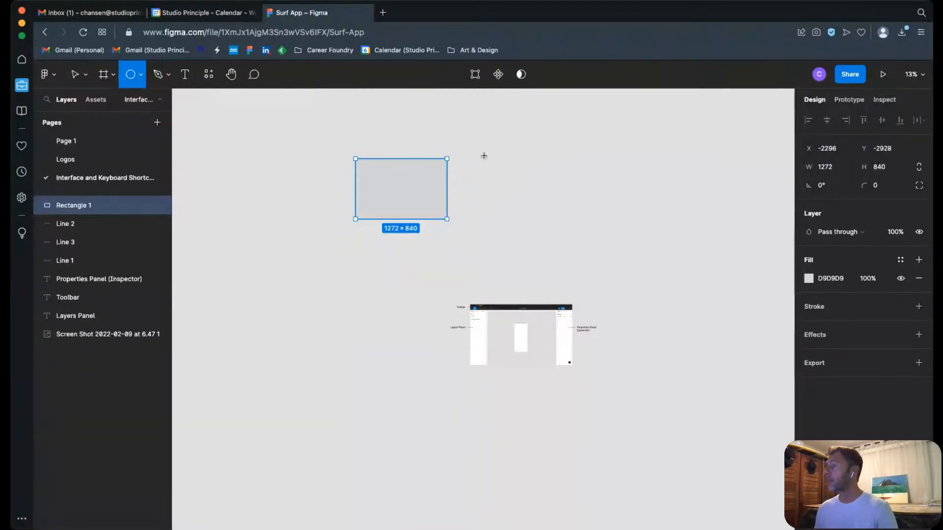
pyautogui.moveTo(484, 153)
pyautogui.mouseDown()
pyautogui.moveTo(551, 217)
pyautogui.moveTo(518, 221)
pyautogui.moveTo(537, 170)
pyautogui.moveTo(535, 238)
pyautogui.moveTo(685, 236)
pyautogui.moveTo(539, 219)
pyautogui.moveTo(577, 216)
pyautogui.moveTo(578, 244)
pyautogui.moveTo(641, 255)
pyautogui.moveTo(546, 202)
pyautogui.moveTo(577, 245)
pyautogui.moveTo(550, 218)
pyautogui.mouseUp()
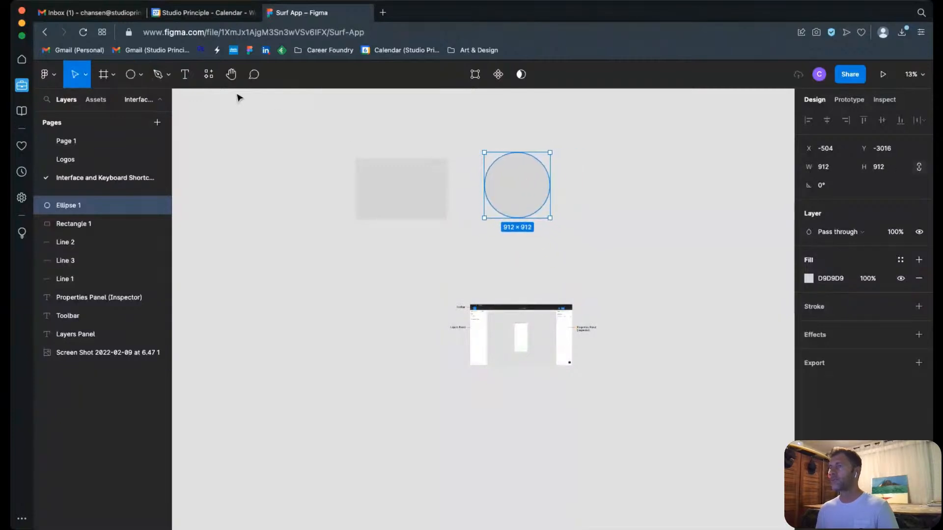
# Step: Draw a triangle about 1656 × 1656 beside the circle with the Polygon tool, and delete the rectangle, circle and triangle together
pyautogui.click(143, 75)
pyautogui.click(125, 156)
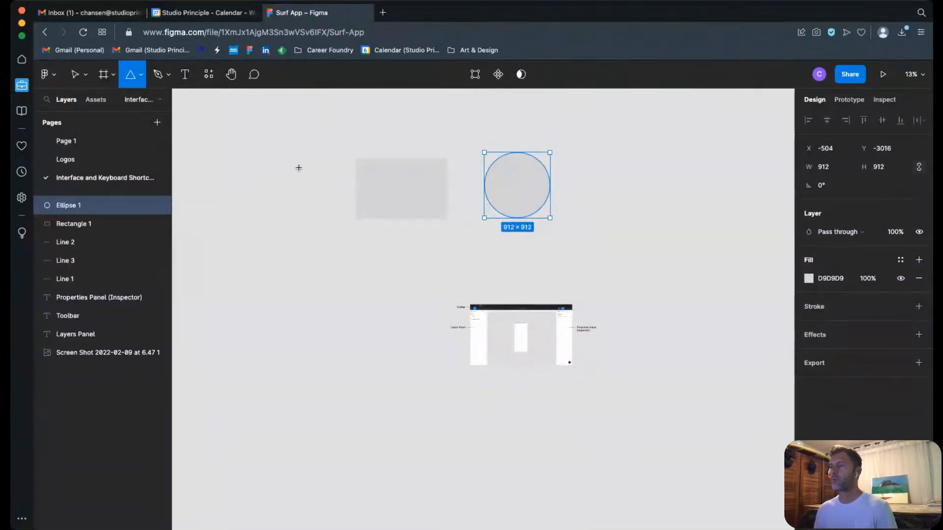
pyautogui.moveTo(608, 141)
pyautogui.mouseDown()
pyautogui.moveTo(625, 211)
pyautogui.moveTo(722, 219)
pyautogui.moveTo(669, 218)
pyautogui.moveTo(732, 225)
pyautogui.moveTo(721, 232)
pyautogui.moveTo(741, 235)
pyautogui.mouseUp()
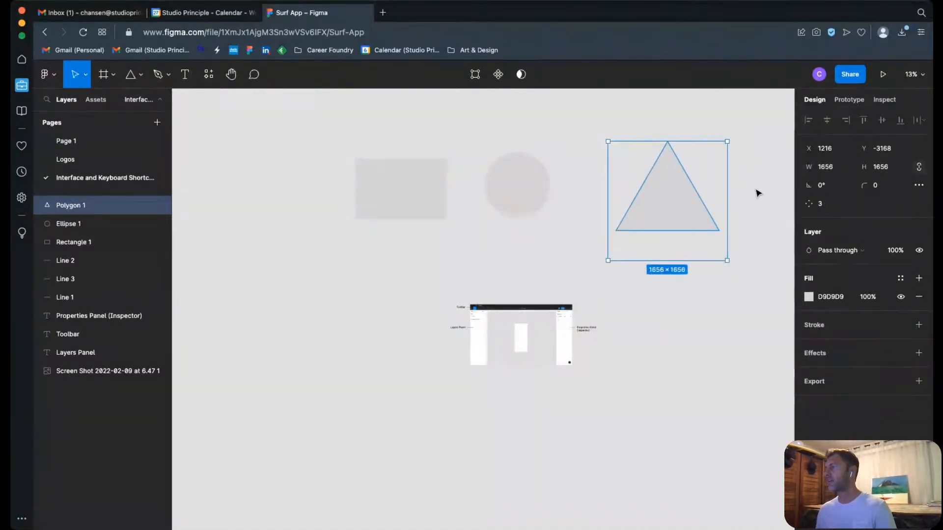
pyautogui.moveTo(366, 141); pyautogui.dragTo(746, 286)
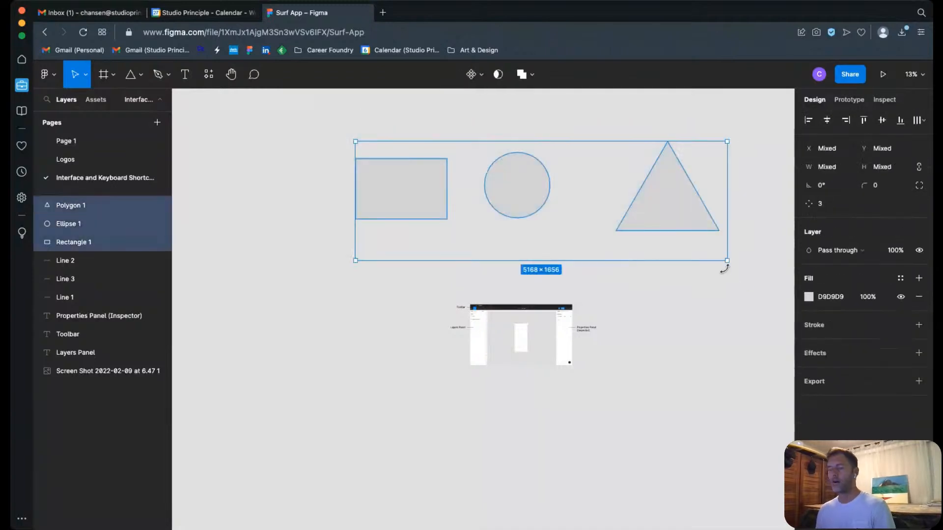
pyautogui.press('Delete')
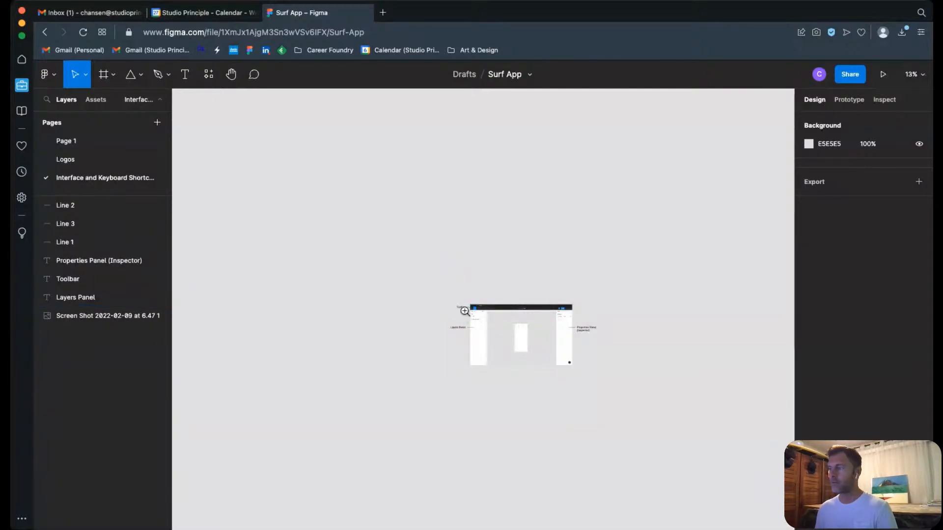
# Step: Draw a closed freeform path with curved and straight segments above the interface screenshot's toolbar using the Pen tool
pyautogui.moveTo(455, 299); pyautogui.dragTo(588, 363)
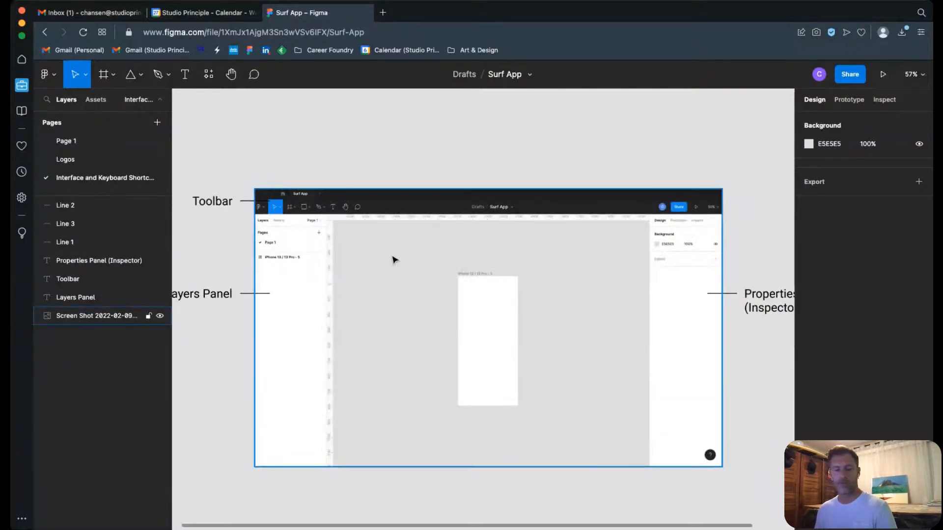
pyautogui.moveTo(194, 167); pyautogui.dragTo(445, 265)
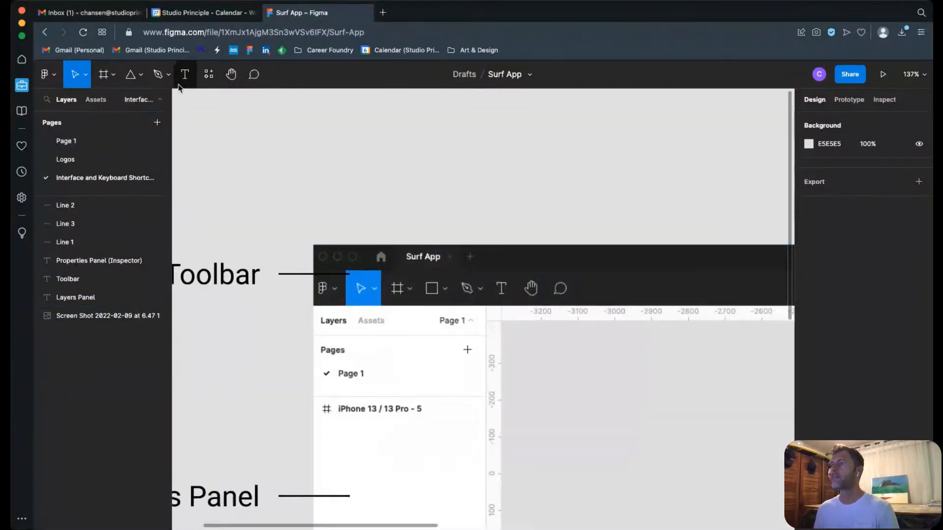
pyautogui.click(158, 75)
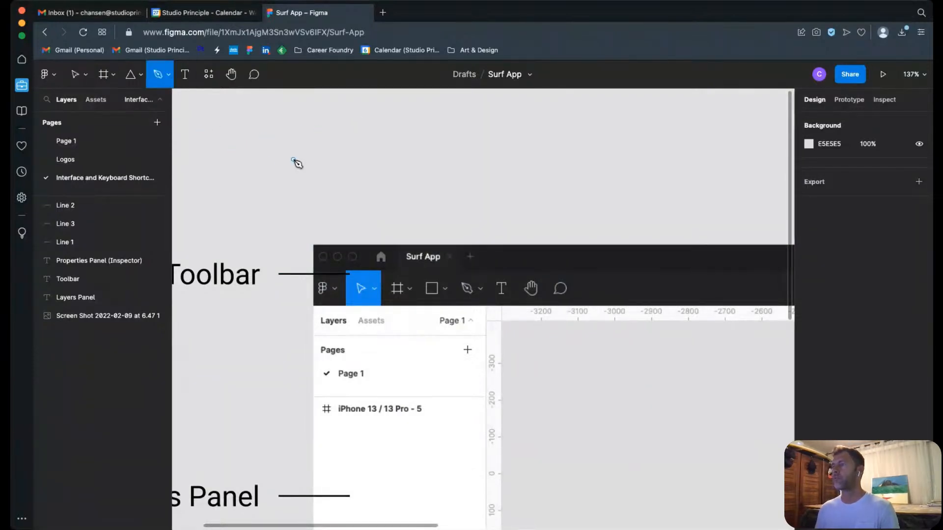
pyautogui.click(260, 178)
pyautogui.moveTo(285, 136); pyautogui.dragTo(322, 149)
pyautogui.moveTo(364, 189); pyautogui.dragTo(397, 184)
pyautogui.moveTo(421, 151); pyautogui.dragTo(416, 154)
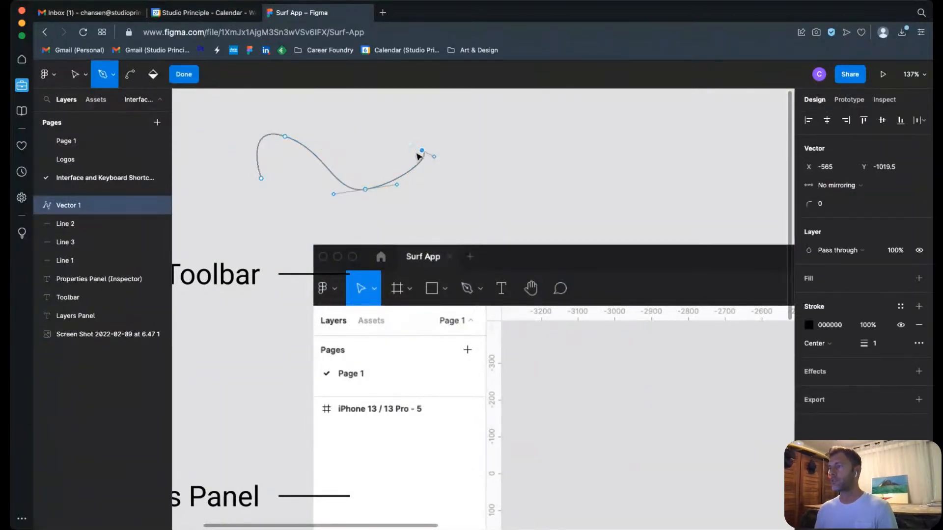
pyautogui.click(450, 189)
pyautogui.click(371, 231)
pyautogui.click(279, 218)
pyautogui.click(260, 178)
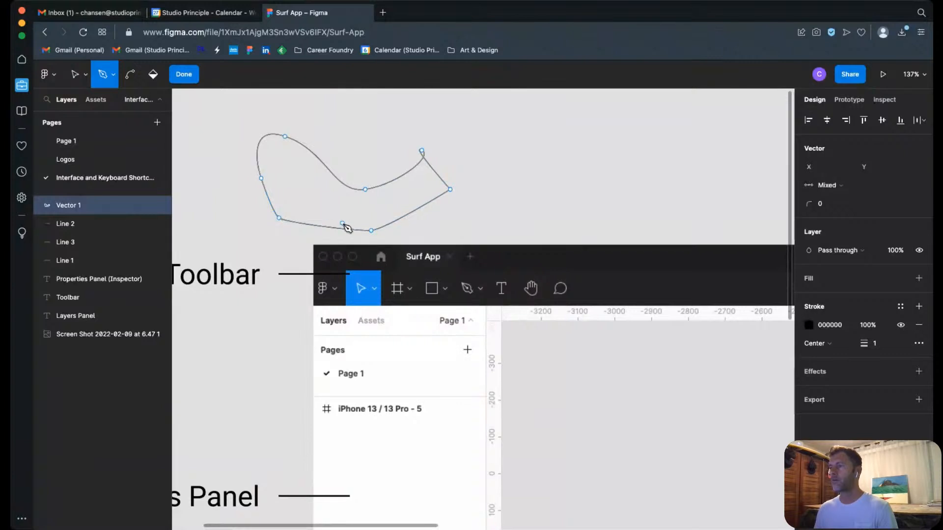
# Step: Exit vector editing and delete the freeform path
pyautogui.press('Escape')
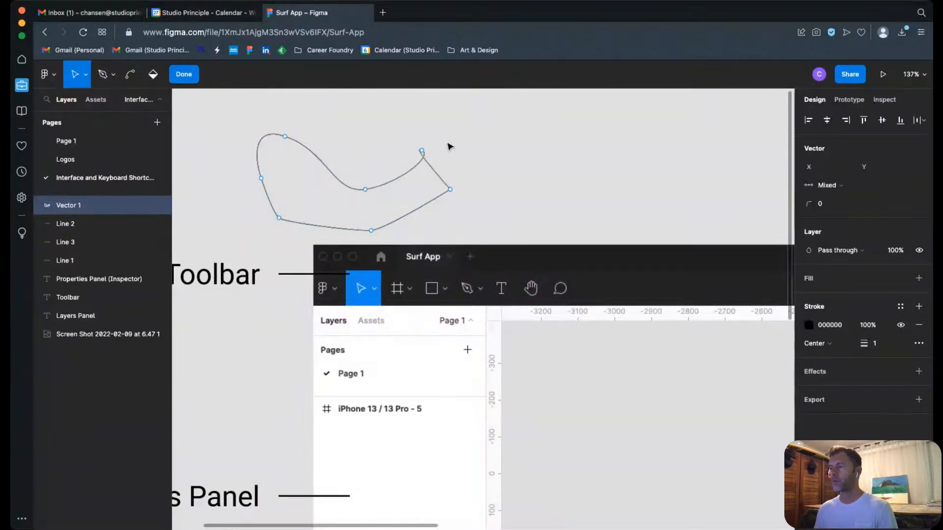
pyautogui.press('Escape')
pyautogui.press('Delete')
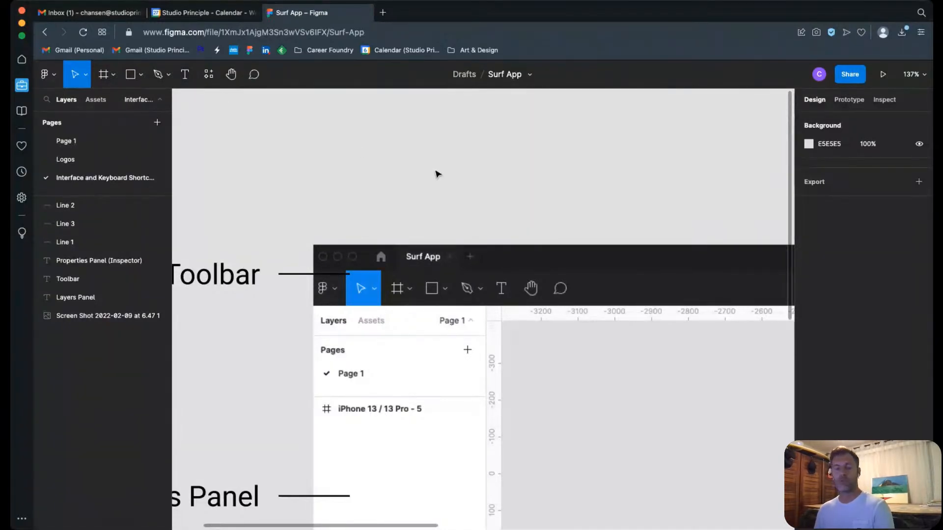
# Step: Add the text "jcklsdklkds" on the empty canvas above the interface screenshot, move it slightly upward, and delete it
pyautogui.press('t')
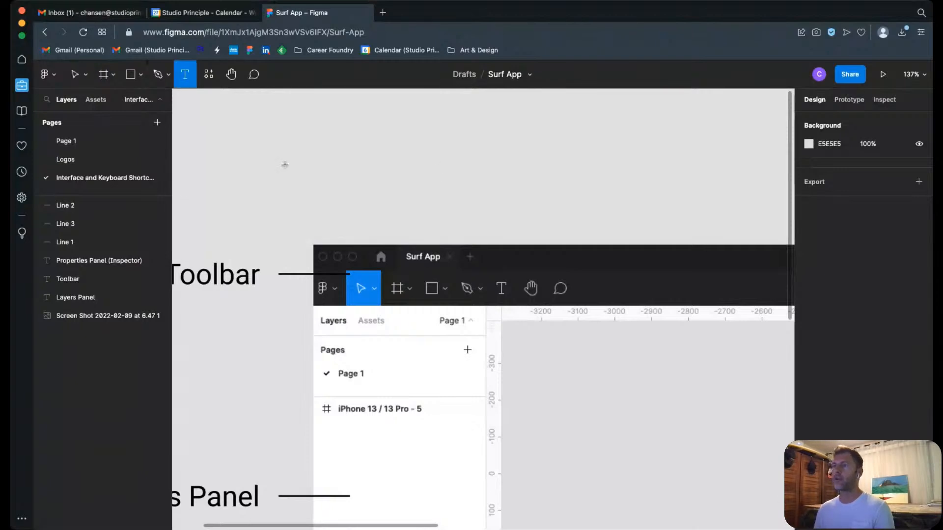
pyautogui.click(308, 146)
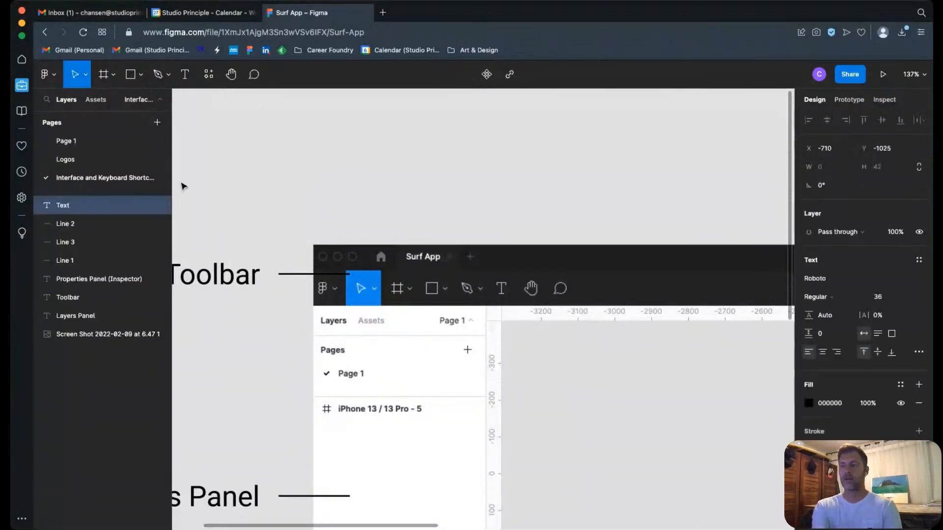
pyautogui.write('jcklsdklkds')
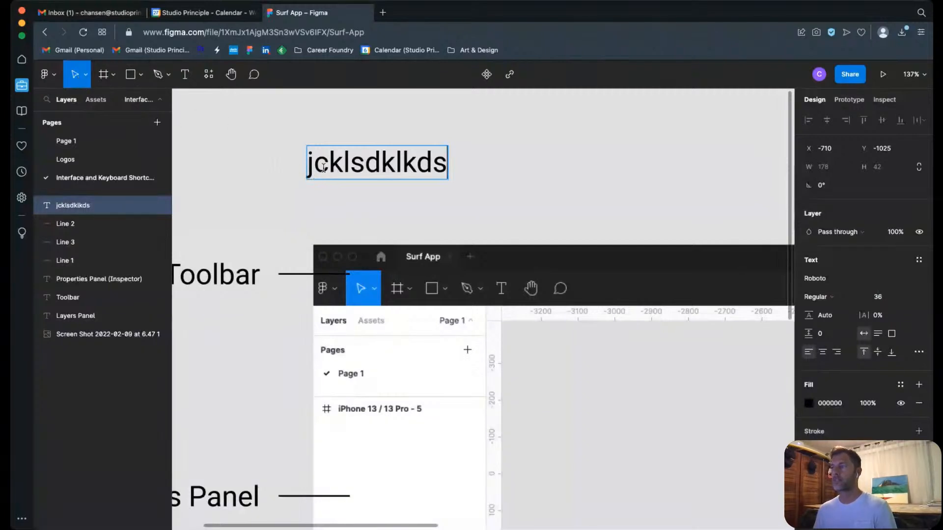
pyautogui.press('Escape')
pyautogui.moveTo(322, 159)
pyautogui.mouseDown()
pyautogui.moveTo(425, 201)
pyautogui.moveTo(333, 146)
pyautogui.mouseUp()
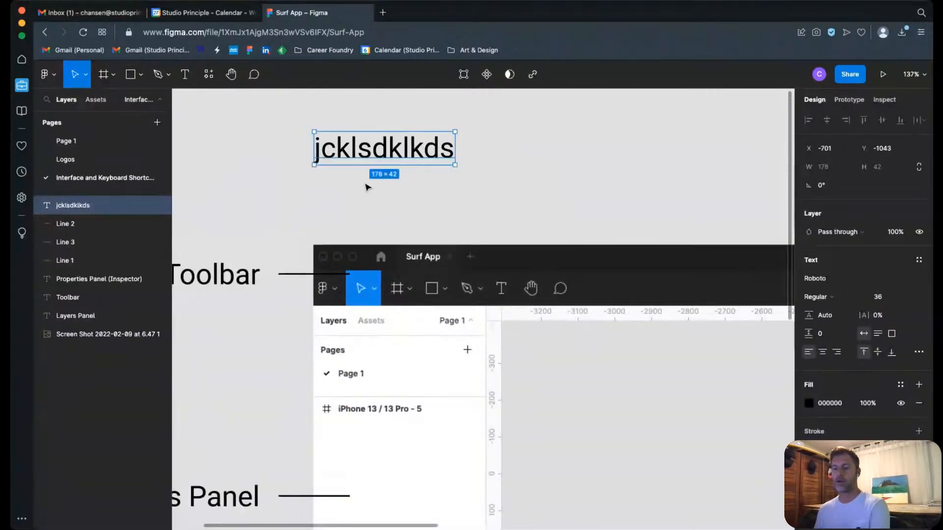
pyautogui.press('Delete')
# Step: Look through the components and plugins offered in the resources
pyautogui.click(208, 74)
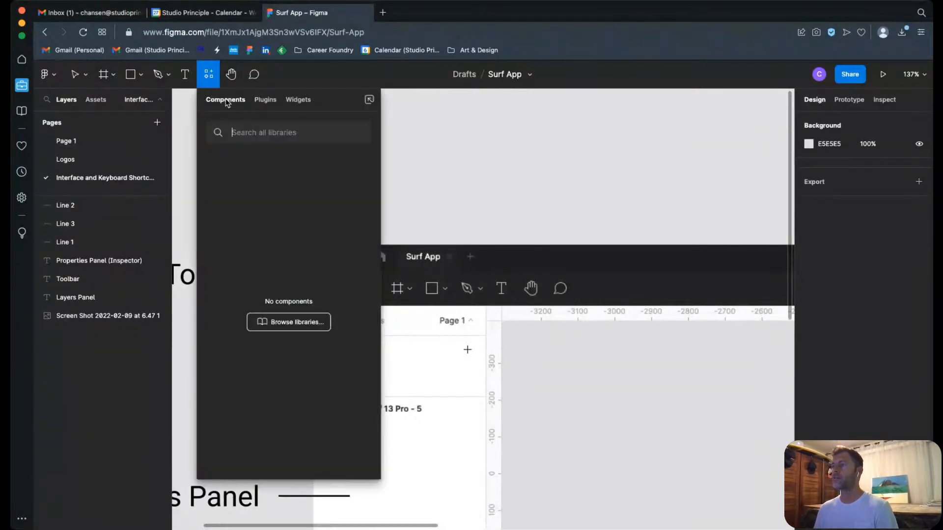
pyautogui.click(266, 99)
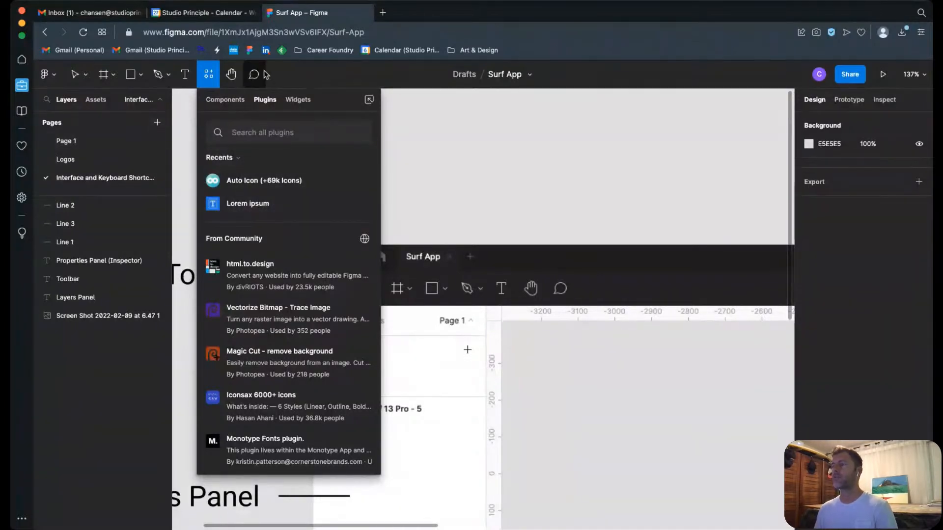
# Step: Try moving the interface screenshot above its labels with the Move tool at a zoomed-out view, and undo the move
pyautogui.click(231, 74)
pyautogui.press('super+minus')
pyautogui.press('super+minus')
pyautogui.press('super+minus')
pyautogui.press('super+minus')
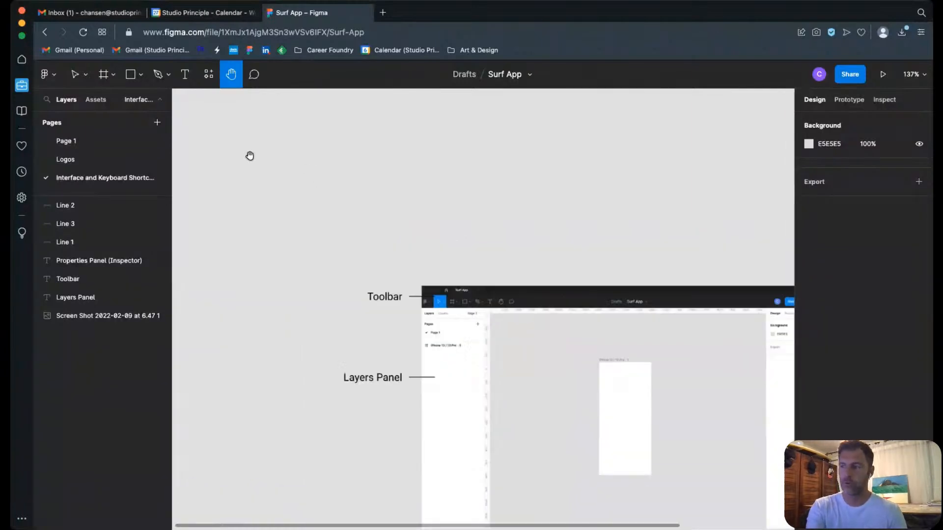
pyautogui.press('v')
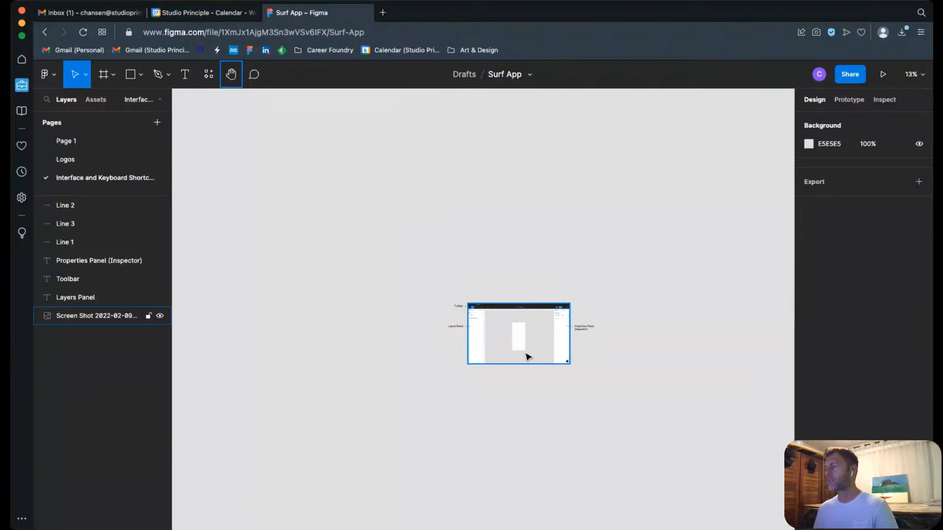
pyautogui.moveTo(529, 349); pyautogui.dragTo(526, 271)
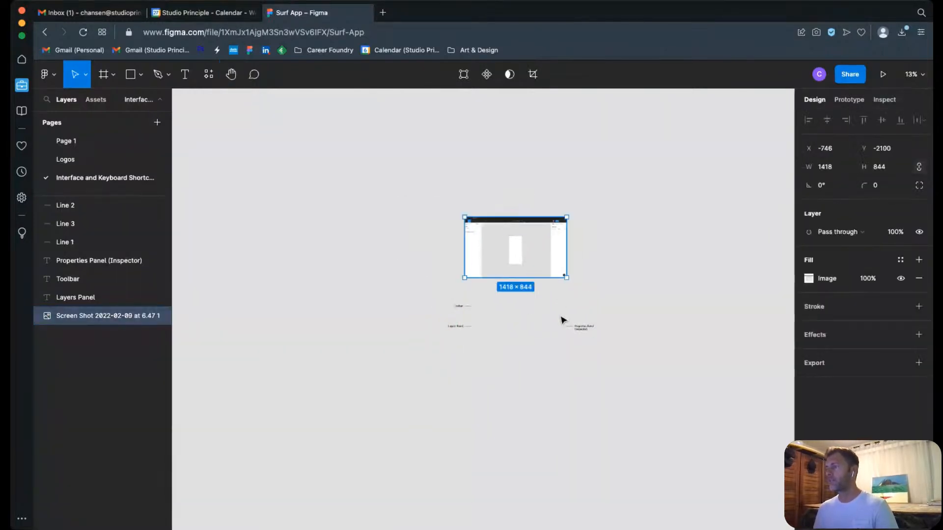
pyautogui.hotkey('ctrl', 'z')
# Step: Pan around the canvas with the Hand tool to examine the interface screenshot's toolbar and layers area up close
pyautogui.click(227, 80)
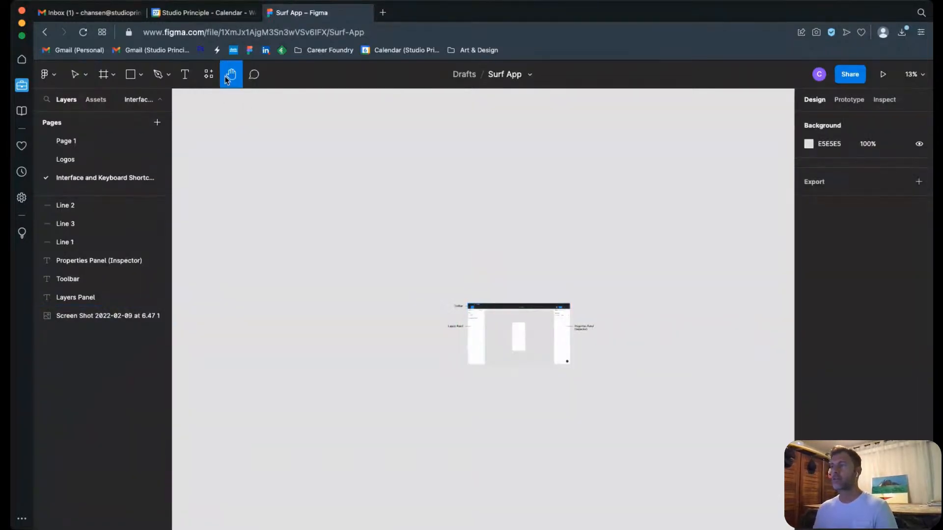
pyautogui.moveTo(544, 356); pyautogui.dragTo(499, 331)
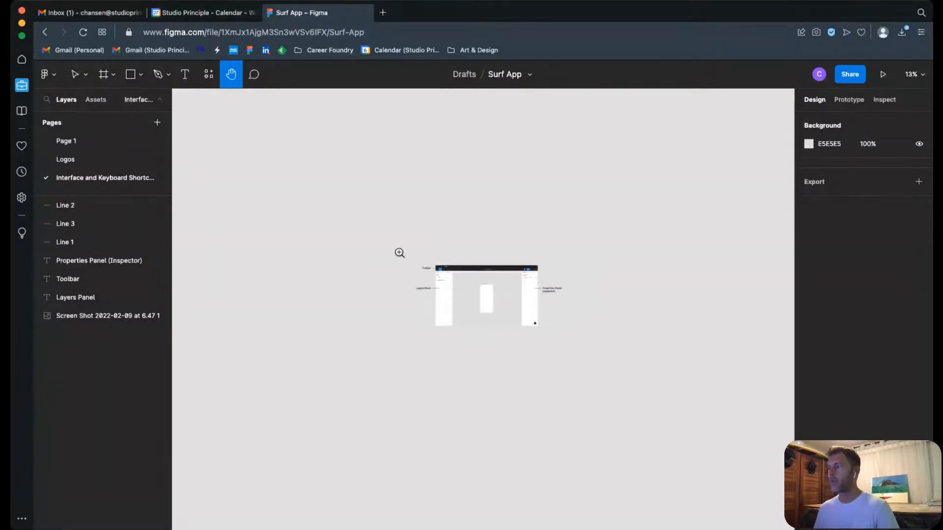
pyautogui.moveTo(399, 253); pyautogui.dragTo(528, 341)
pyautogui.moveTo(311, 151); pyautogui.dragTo(456, 226)
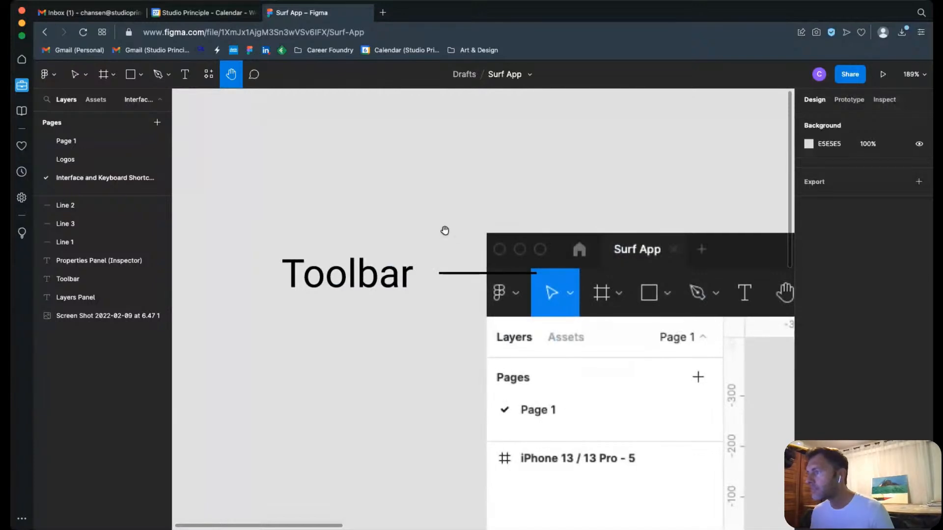
pyautogui.moveTo(743, 380); pyautogui.dragTo(478, 361)
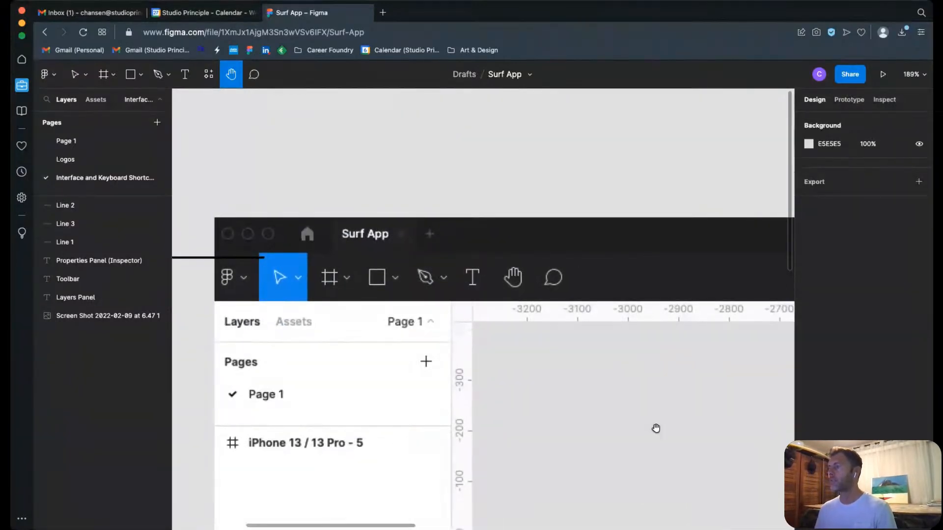
pyautogui.moveTo(498, 435); pyautogui.dragTo(506, 406)
pyautogui.moveTo(573, 374); pyautogui.dragTo(674, 375)
pyautogui.moveTo(497, 350); pyautogui.dragTo(648, 373)
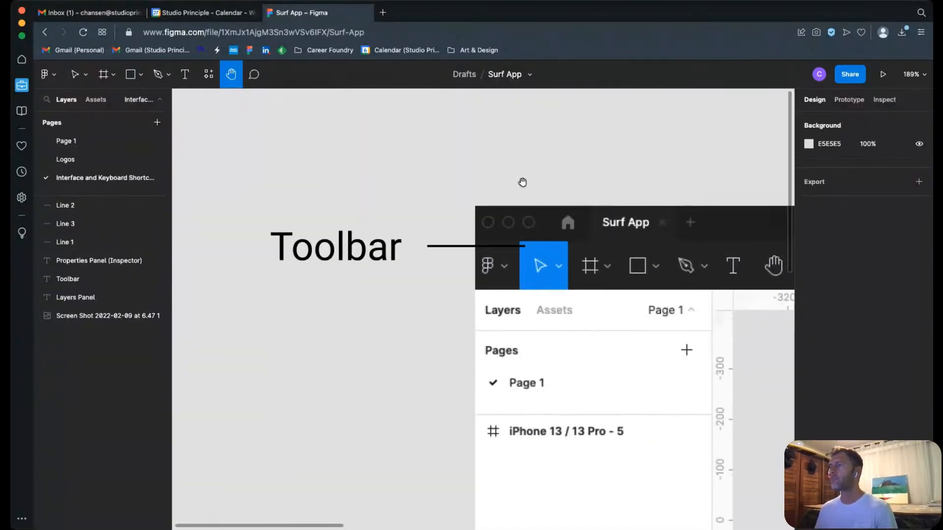
# Step: Post the comment "I like the colors!" on the empty canvas above the Toolbar label
pyautogui.click(254, 74)
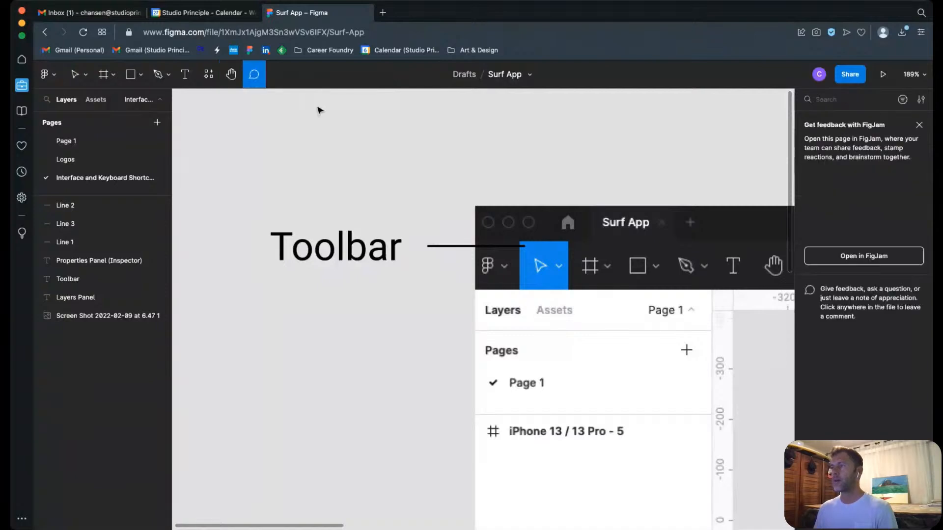
pyautogui.scroll(3, 296, 141)
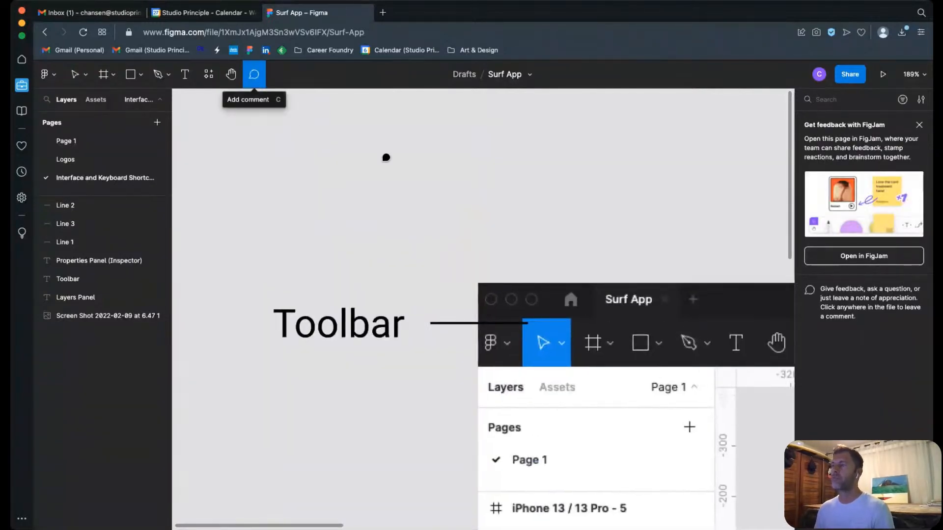
pyautogui.click(344, 148)
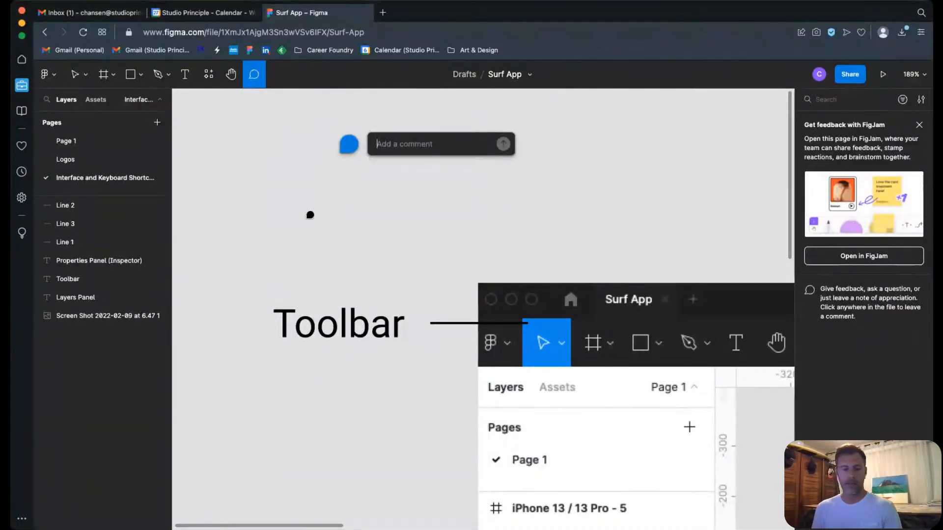
pyautogui.write('I like the colors')
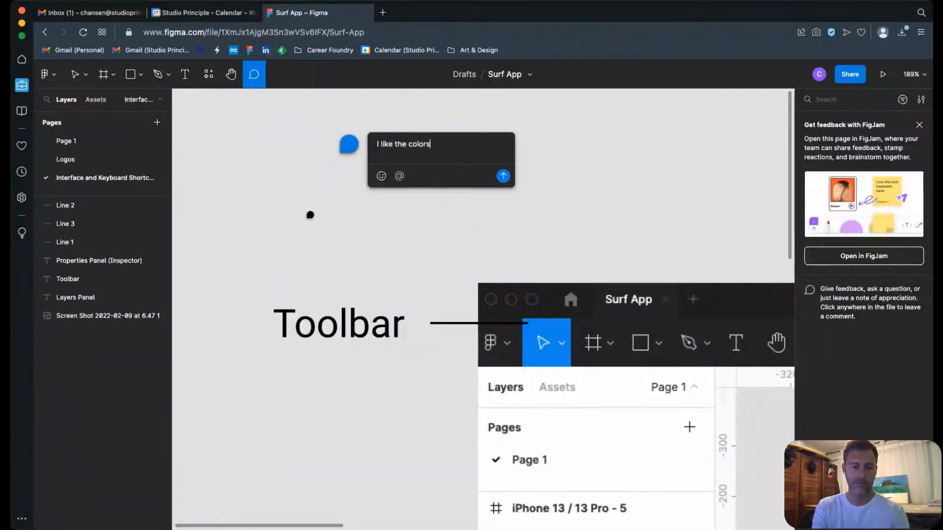
pyautogui.write('!')
pyautogui.click(503, 176)
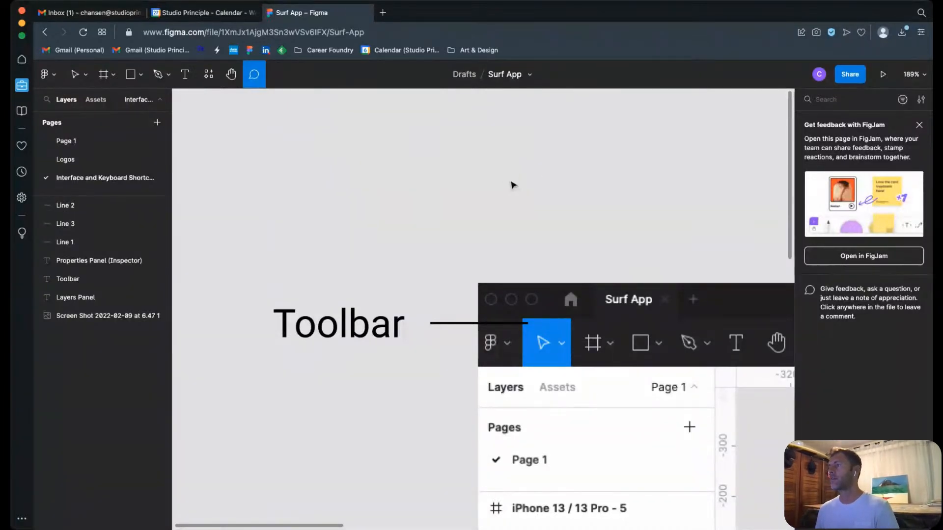
# Step: Post a second comment, "I like the colors", on the empty canvas beside the existing comment pin
pyautogui.click(388, 157)
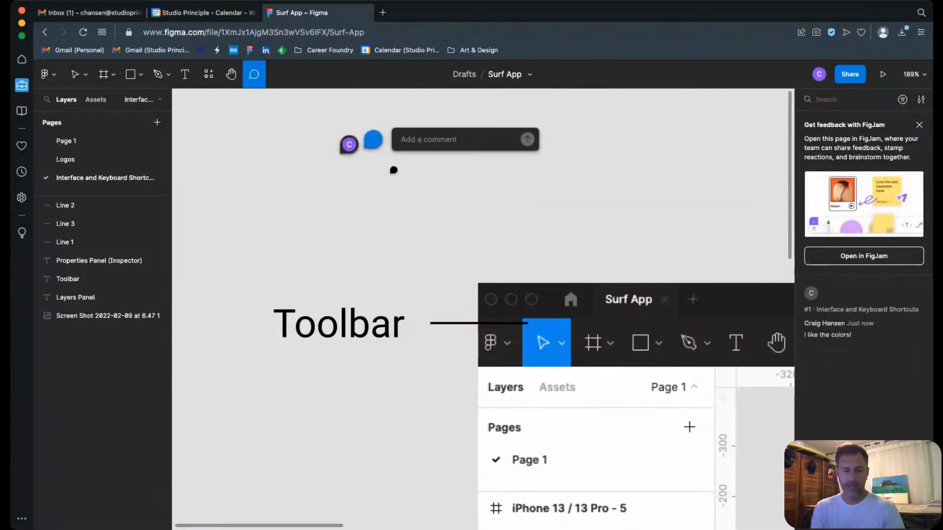
pyautogui.write('I like the colors')
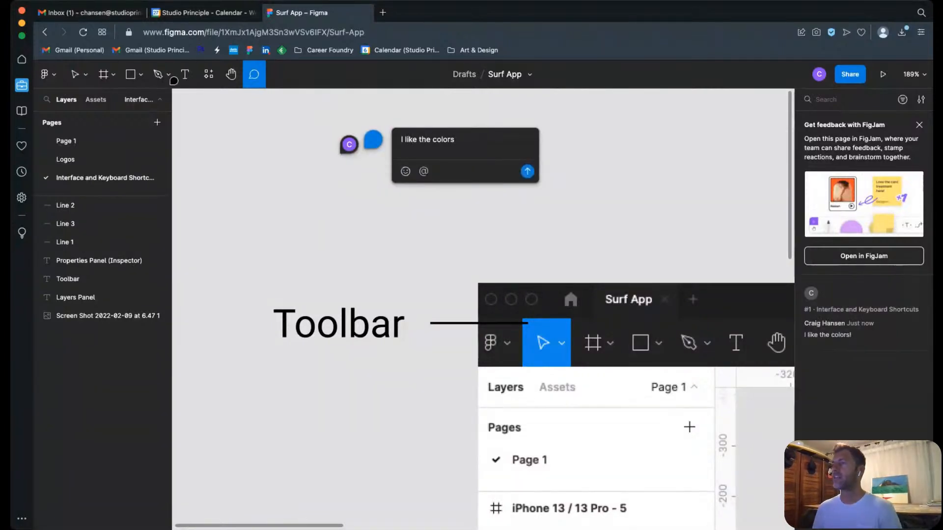
pyautogui.click(75, 74)
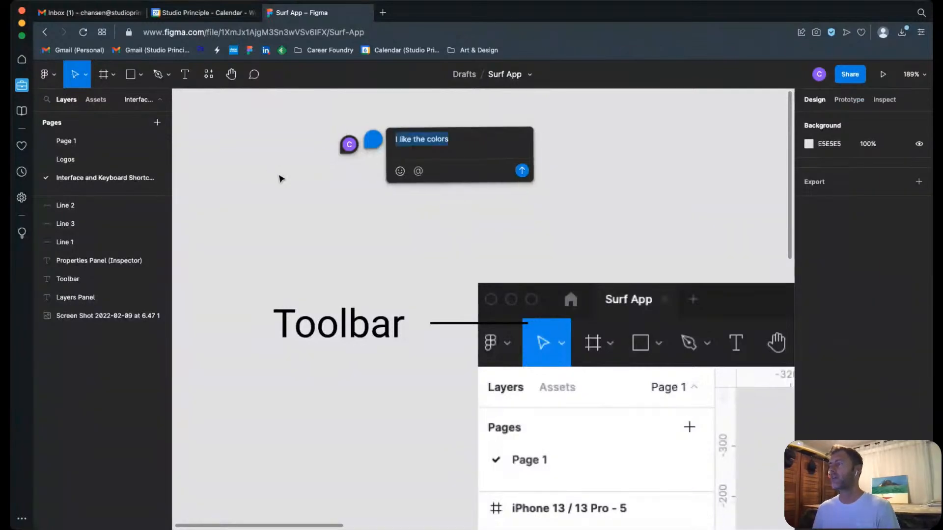
pyautogui.click(393, 191)
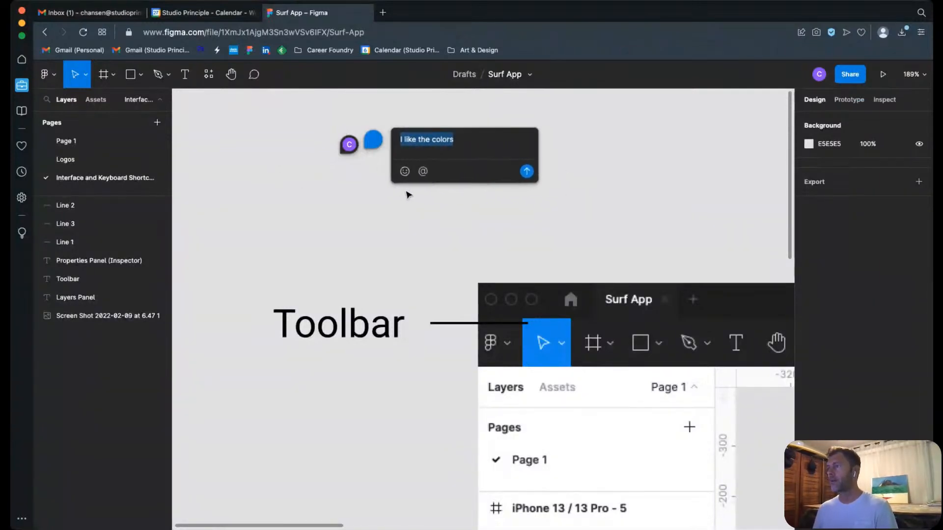
pyautogui.moveTo(491, 149); pyautogui.dragTo(447, 180)
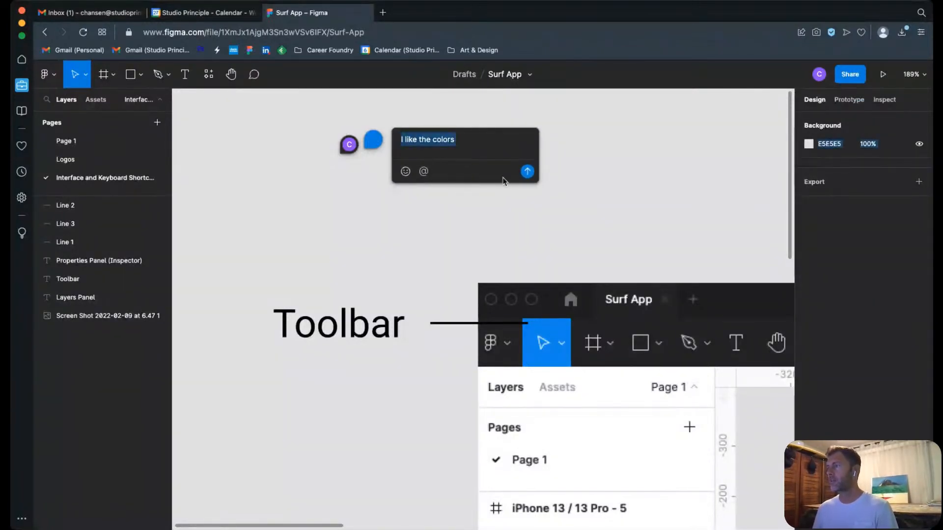
pyautogui.click(357, 146)
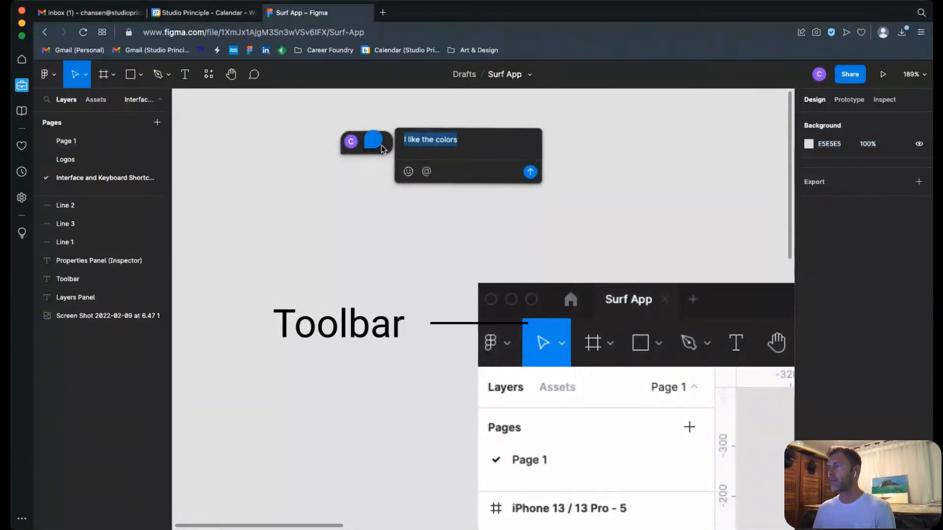
pyautogui.click(526, 171)
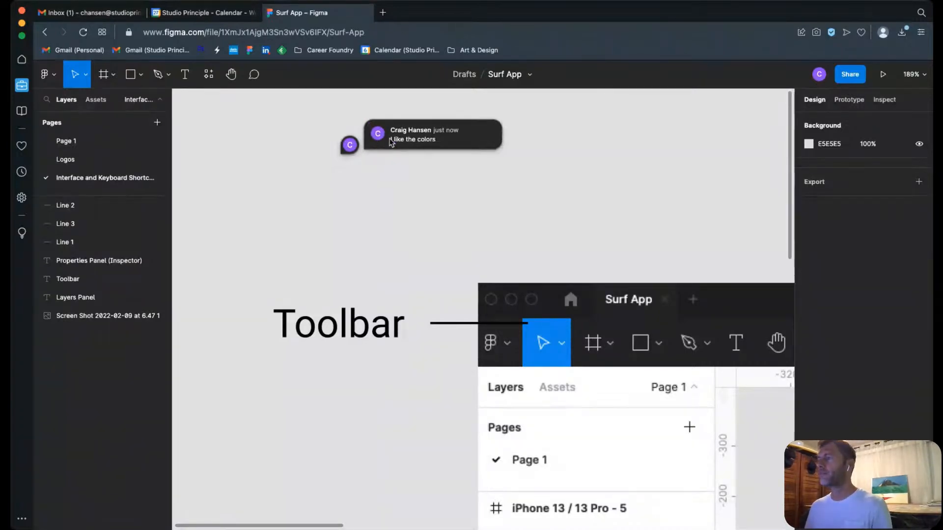
# Step: Open the second comment's thread to examine its reply and edit options, and close it without changes
pyautogui.click(351, 143)
pyautogui.click(354, 214)
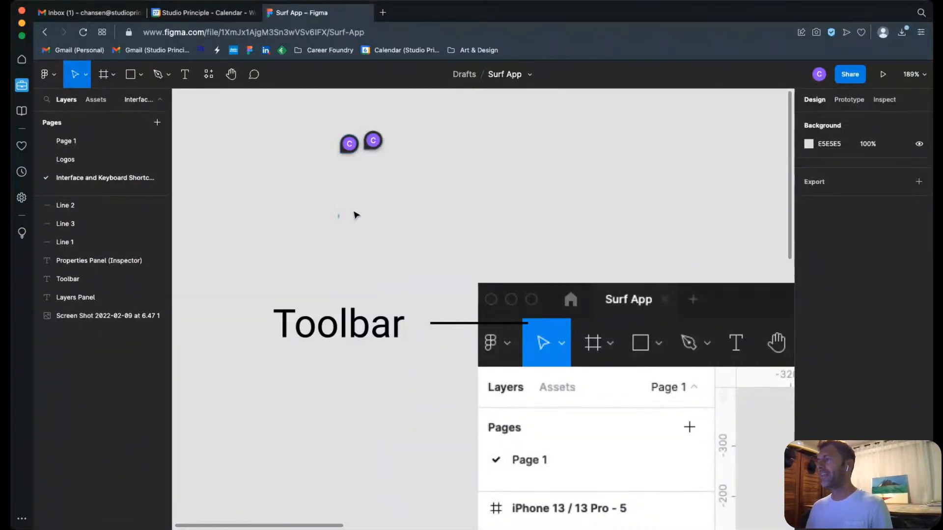
pyautogui.click(373, 141)
pyautogui.click(564, 129)
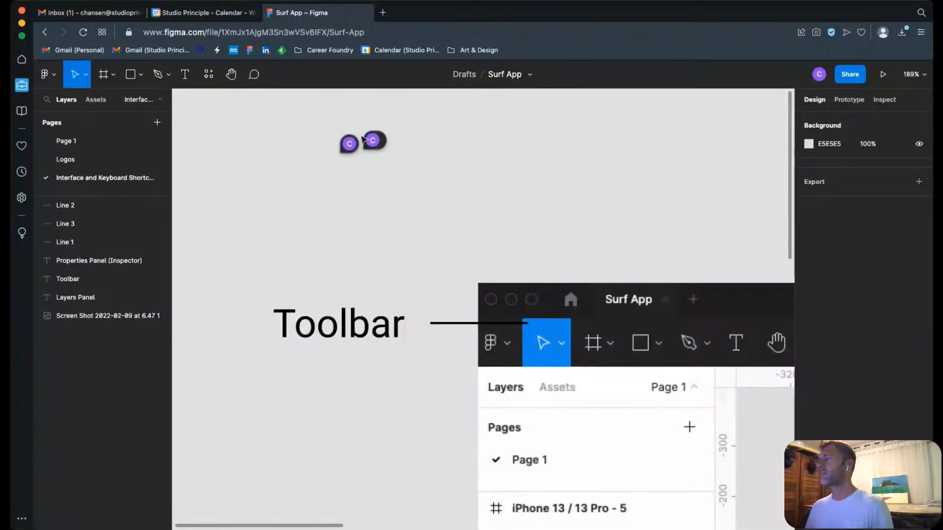
pyautogui.click(392, 144)
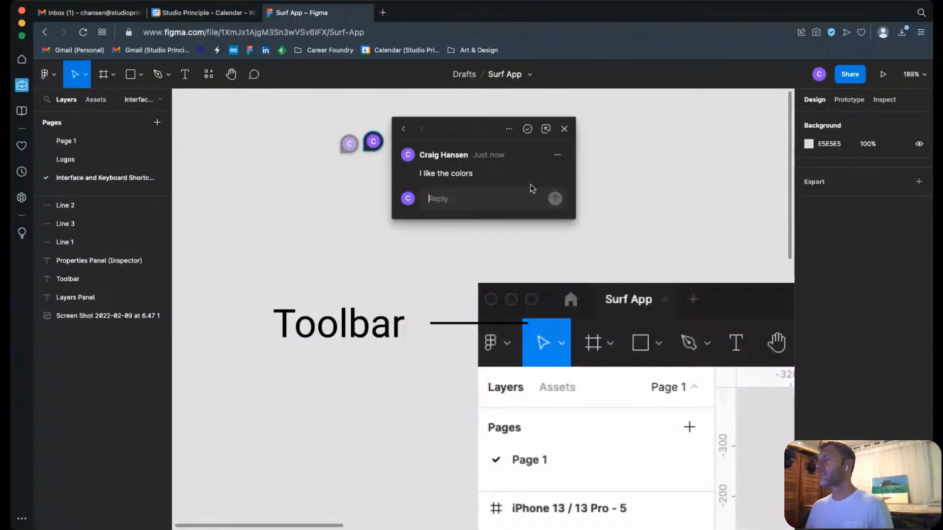
pyautogui.click(557, 156)
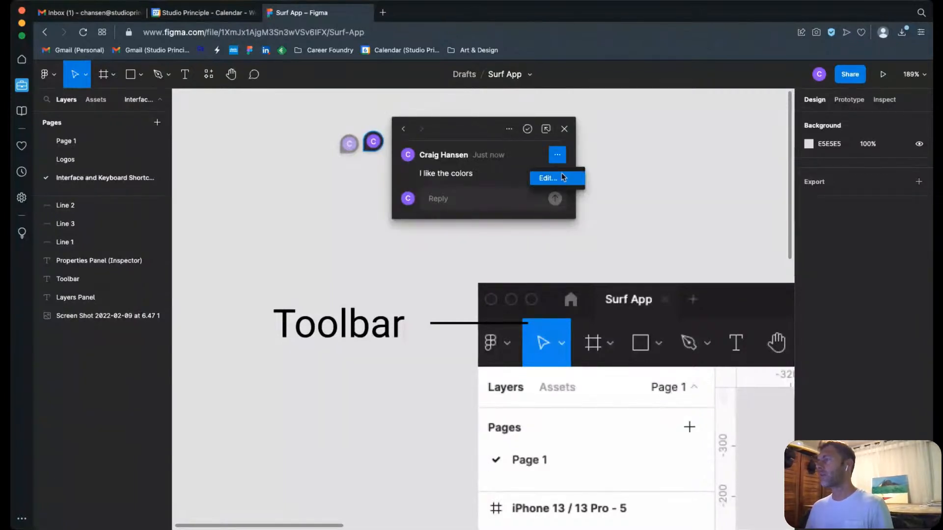
pyautogui.click(598, 173)
pyautogui.click(343, 170)
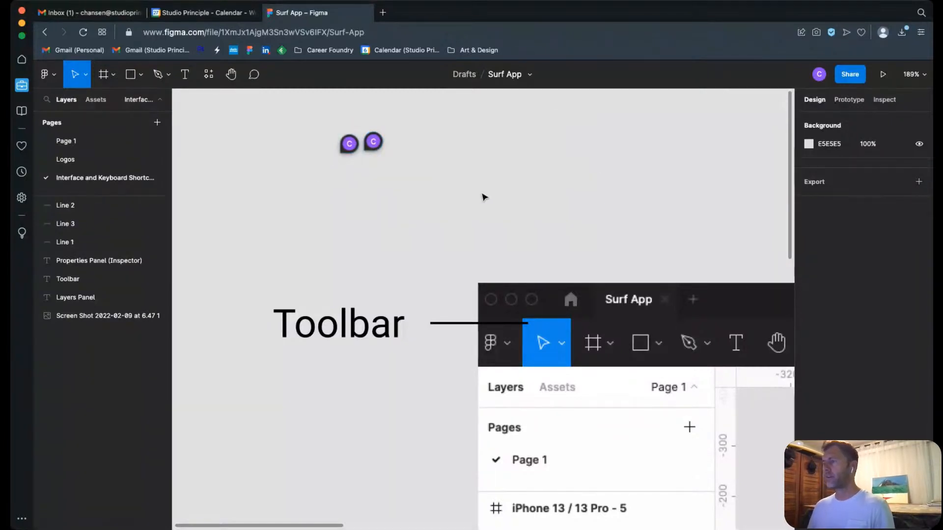
# Step: Resolve both comments on the canvas above the Toolbar label
pyautogui.click(377, 148)
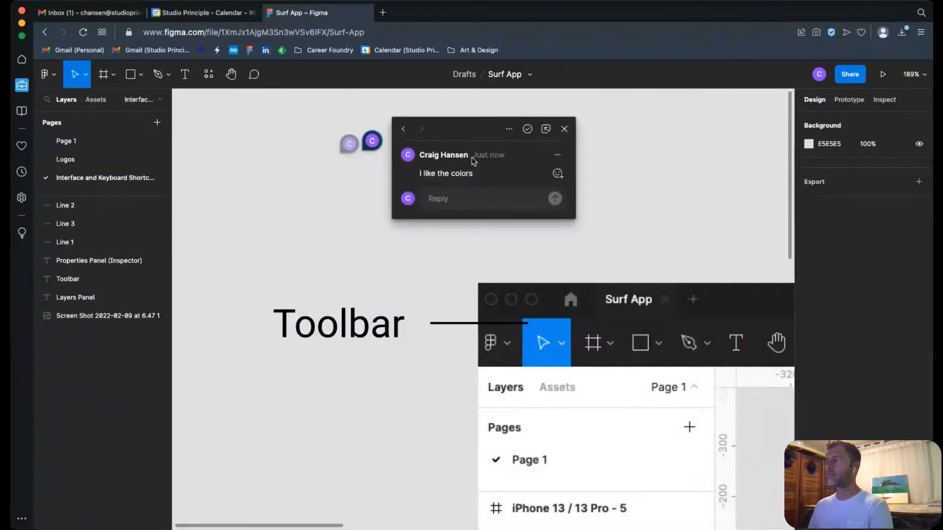
pyautogui.click(528, 130)
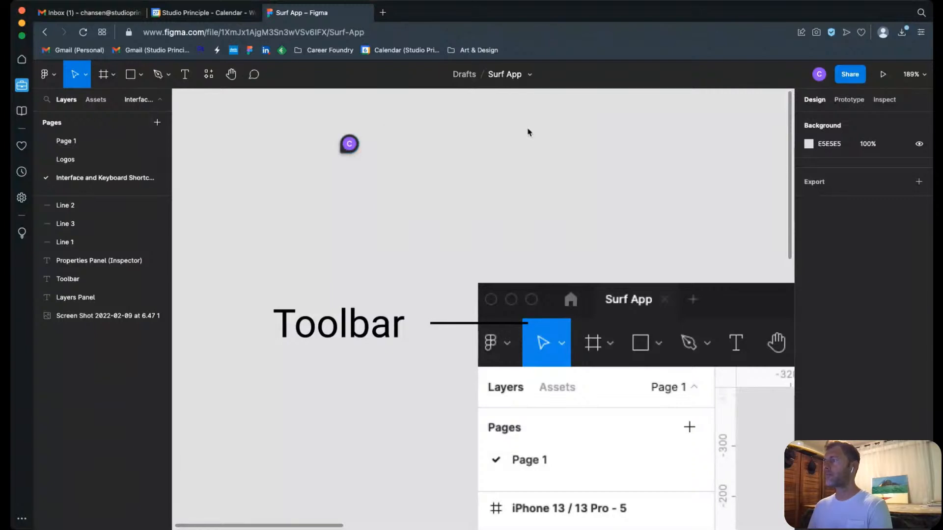
pyautogui.click(350, 155)
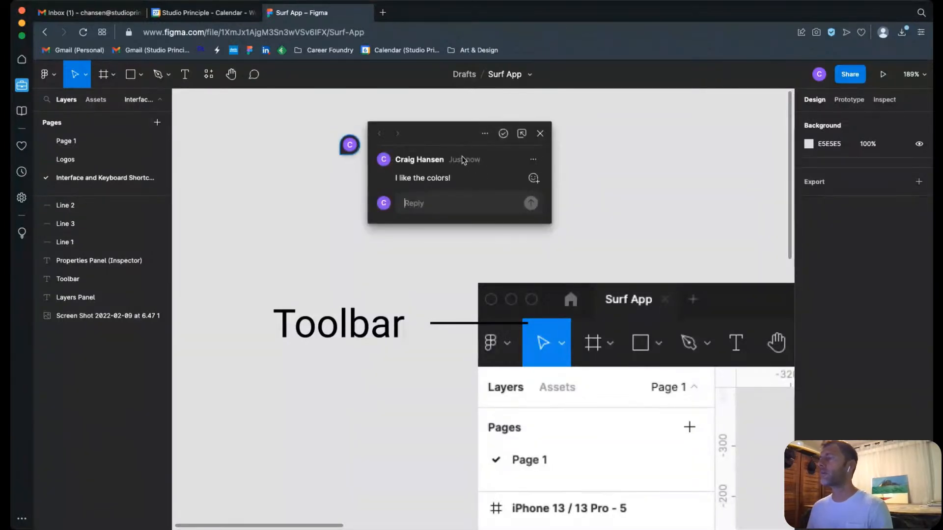
pyautogui.click(504, 135)
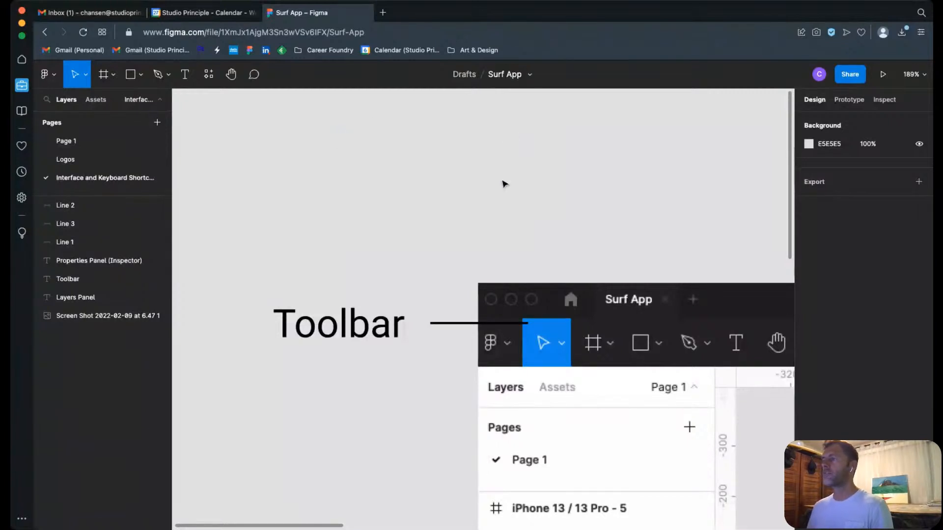
# Step: Switch to Page 1 and look over the pencil wireframe and the iPhone 13 / 13 Pro frames
pyautogui.scroll(-5, 482, 196)
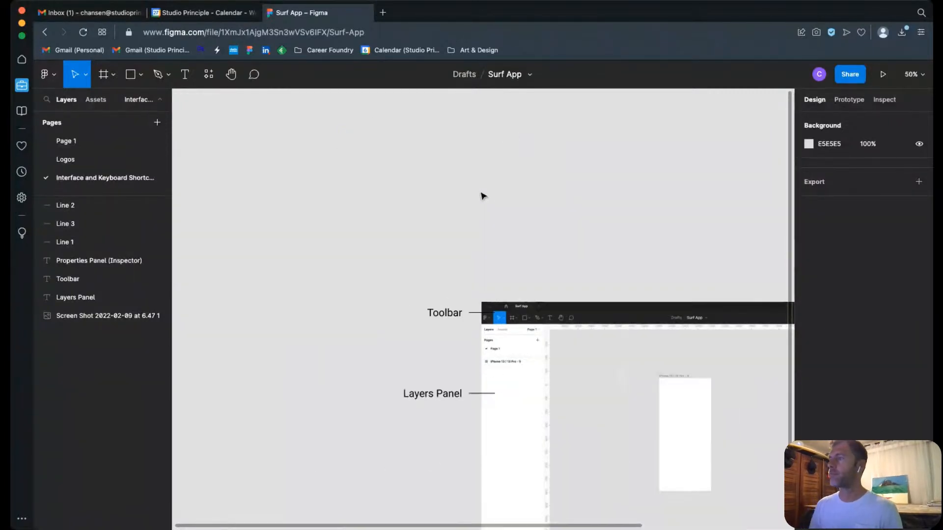
pyautogui.hscroll(4, 565, 241)
pyautogui.scroll(-3, 565, 241)
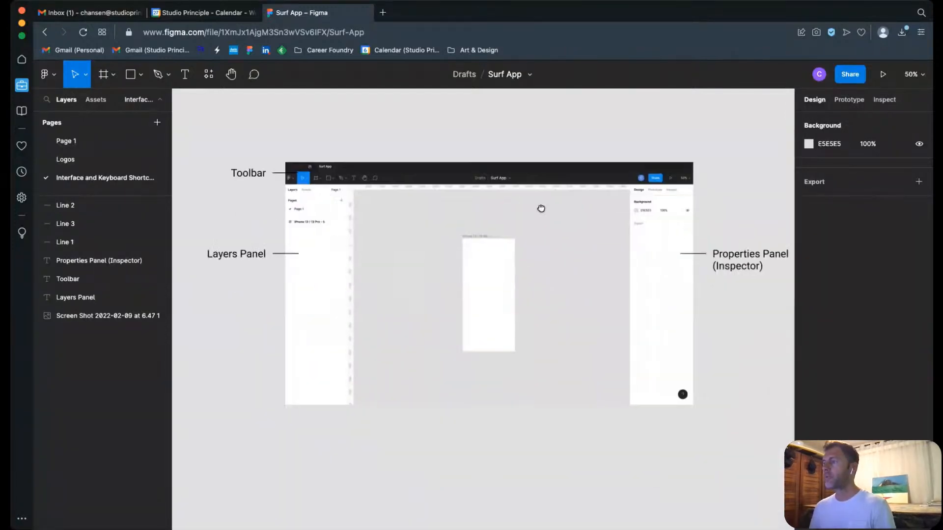
pyautogui.click(563, 195)
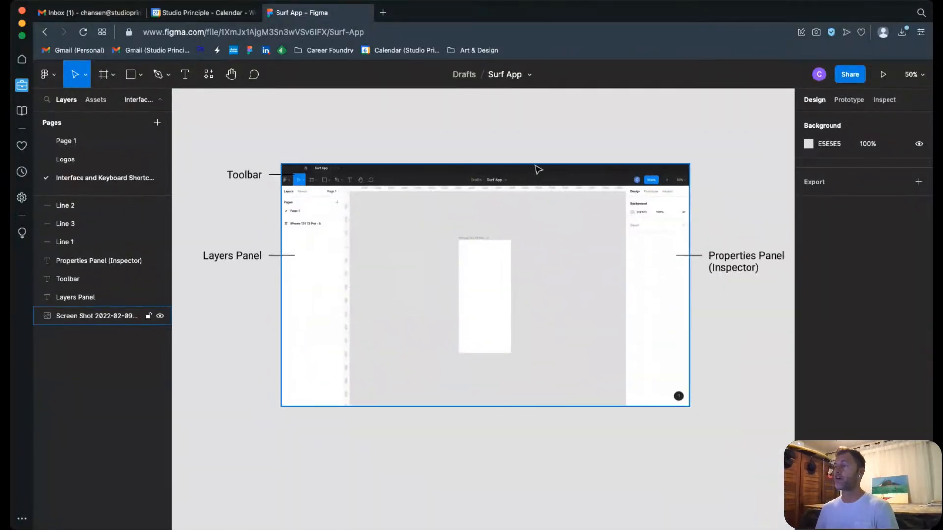
pyautogui.click(532, 148)
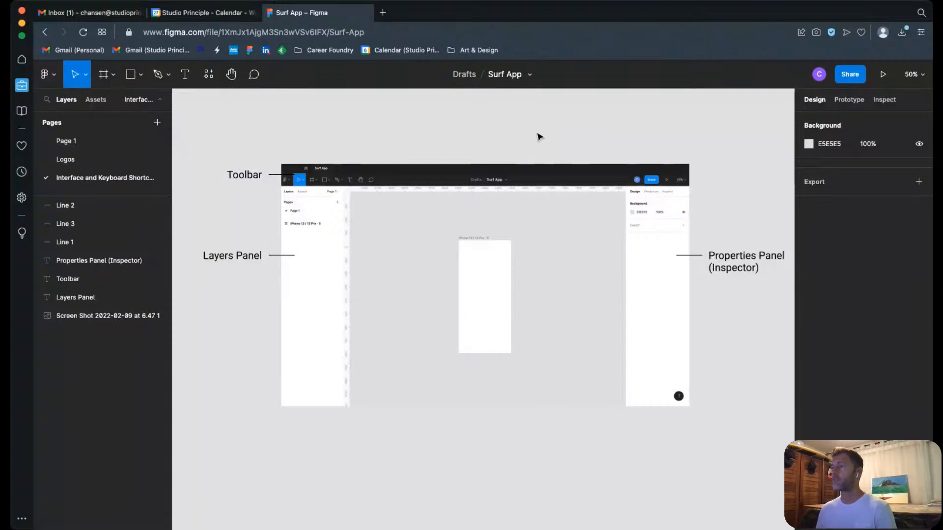
pyautogui.click(84, 141)
pyautogui.hscroll(5, 535, 337)
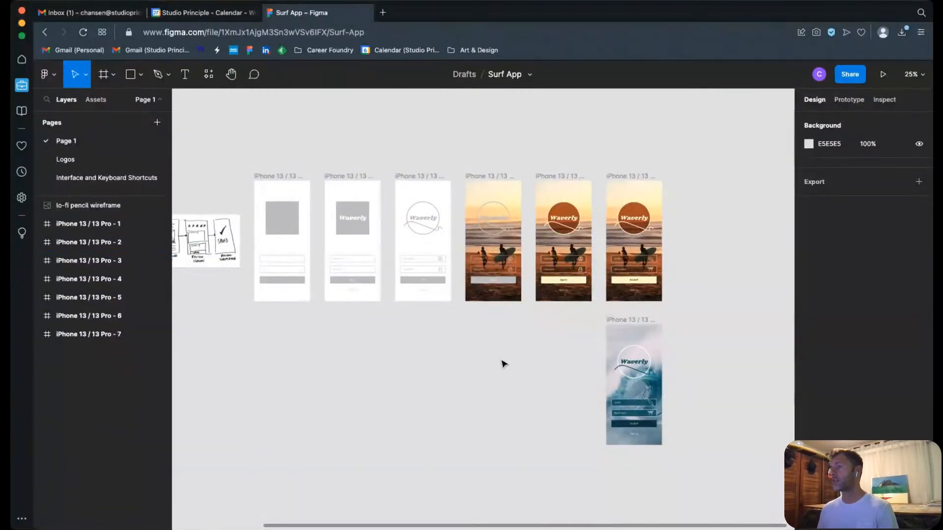
pyautogui.hscroll(-6, 501, 336)
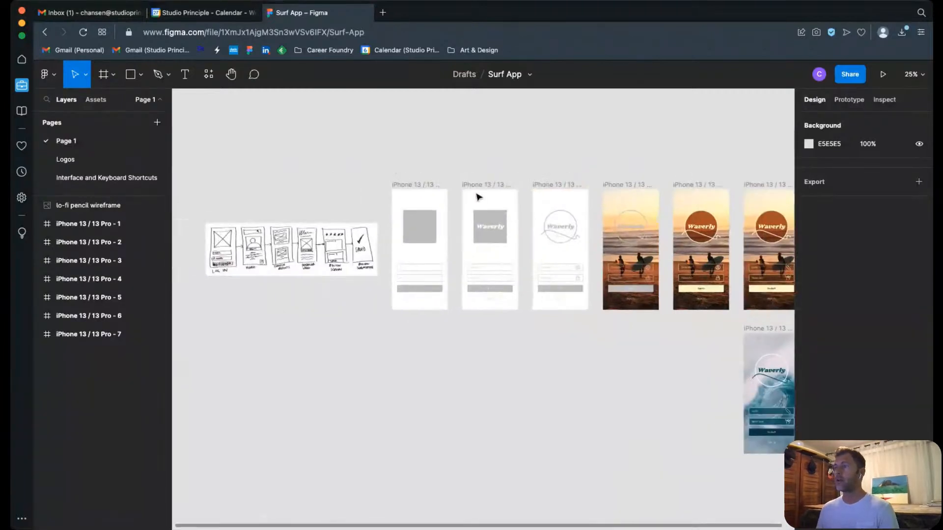
pyautogui.click(254, 75)
pyautogui.click(391, 138)
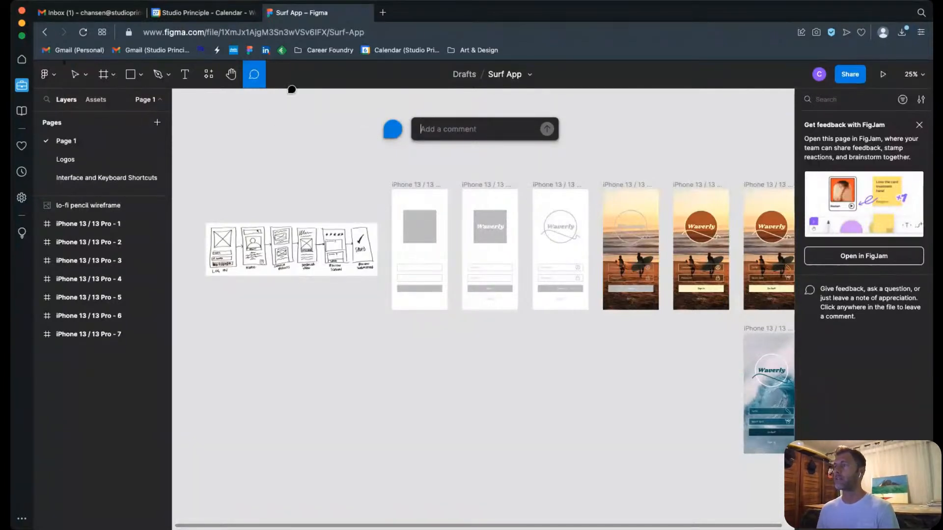
pyautogui.click(84, 77)
pyautogui.click(315, 140)
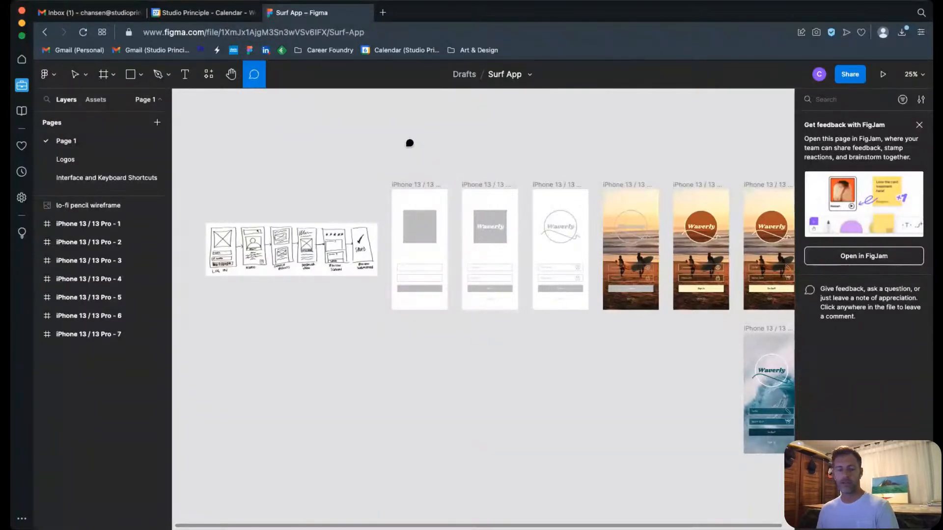
pyautogui.press('v')
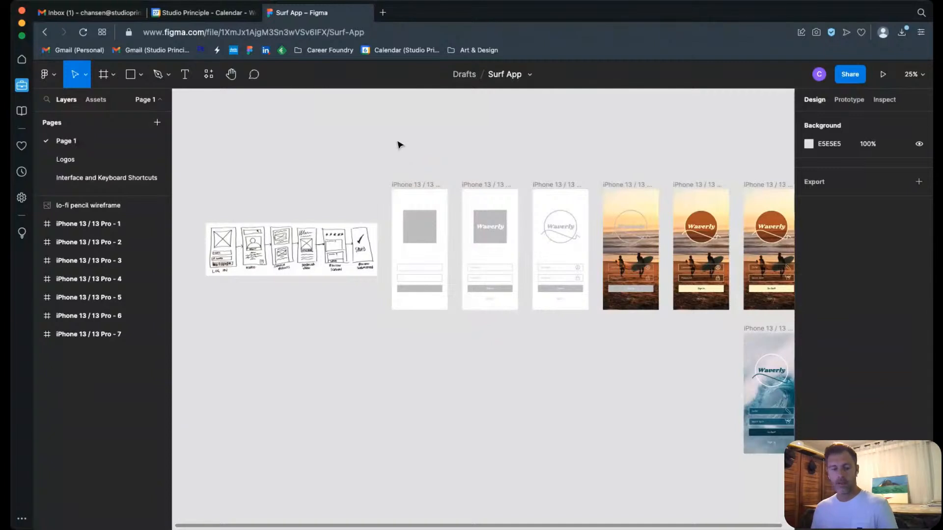
# Step: Examine the lo-fi pencil wireframe up close and return to the Interface and Keyboard Shortcuts page
pyautogui.scroll(-2, 510, 128)
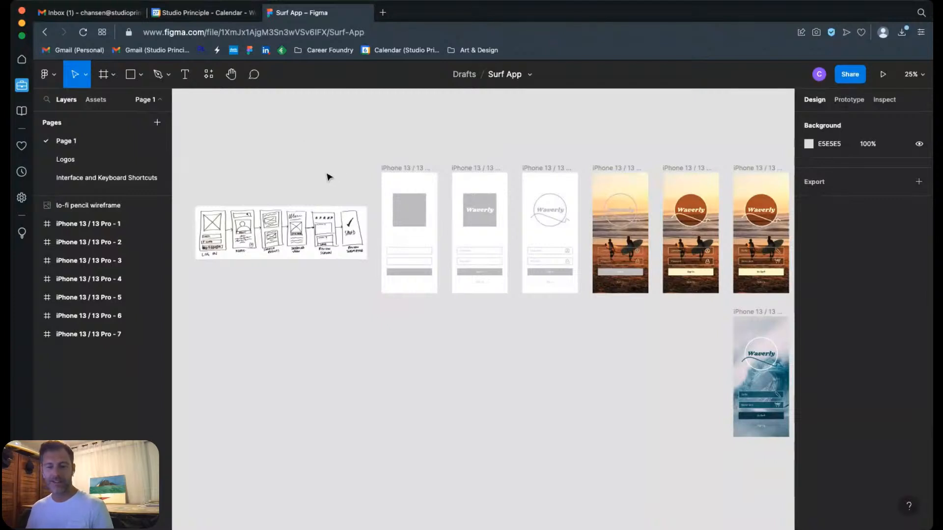
pyautogui.hscroll(-1, 177, 193)
pyautogui.moveTo(181, 189); pyautogui.dragTo(380, 278)
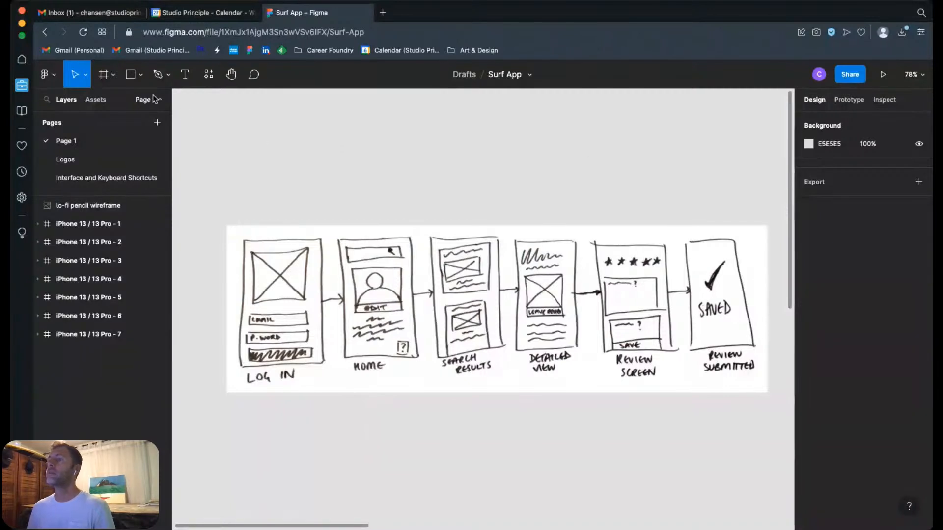
pyautogui.click(98, 178)
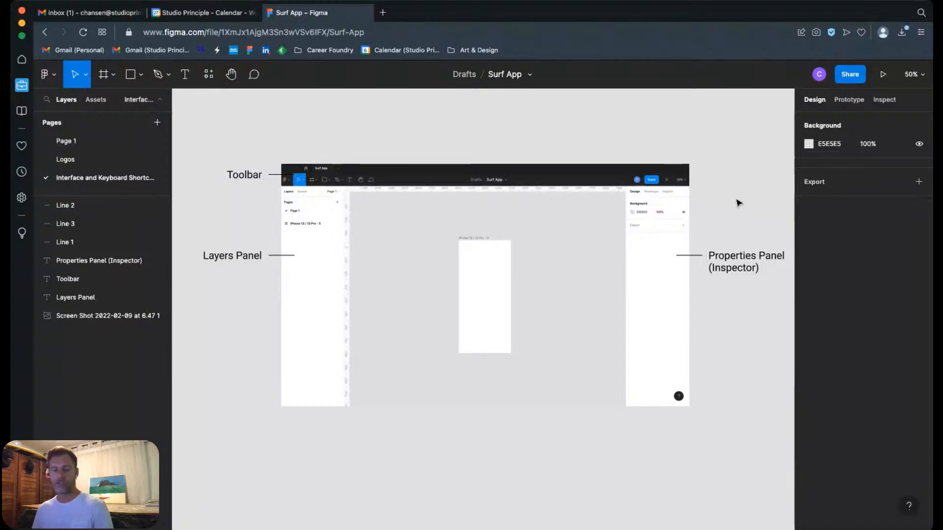
pyautogui.hscroll(2, 732, 236)
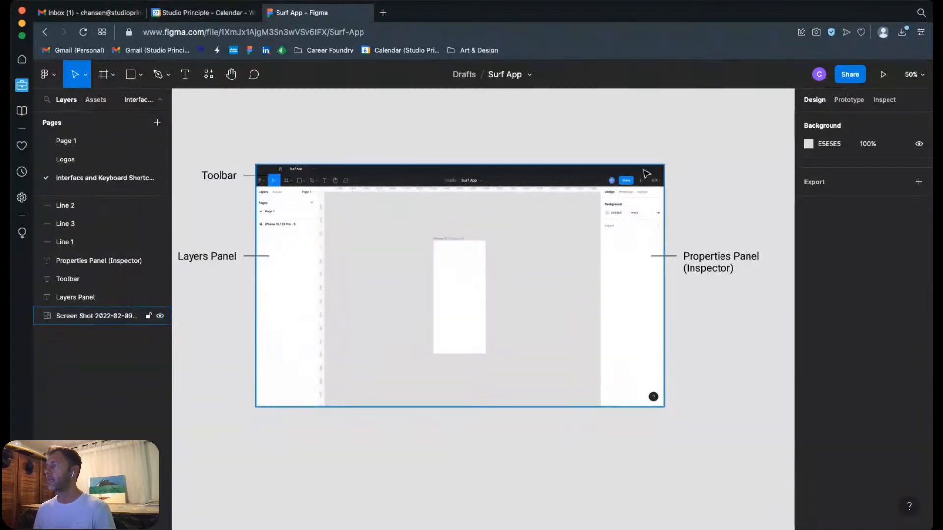
# Step: Try the Black font weight on the Properties Panel (Inspector) label and undo the change
pyautogui.click(718, 268)
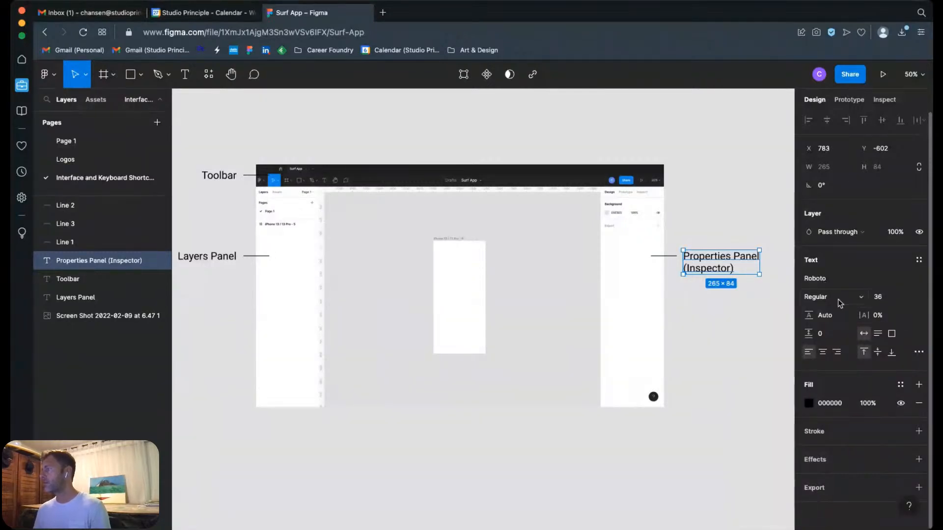
pyautogui.click(861, 298)
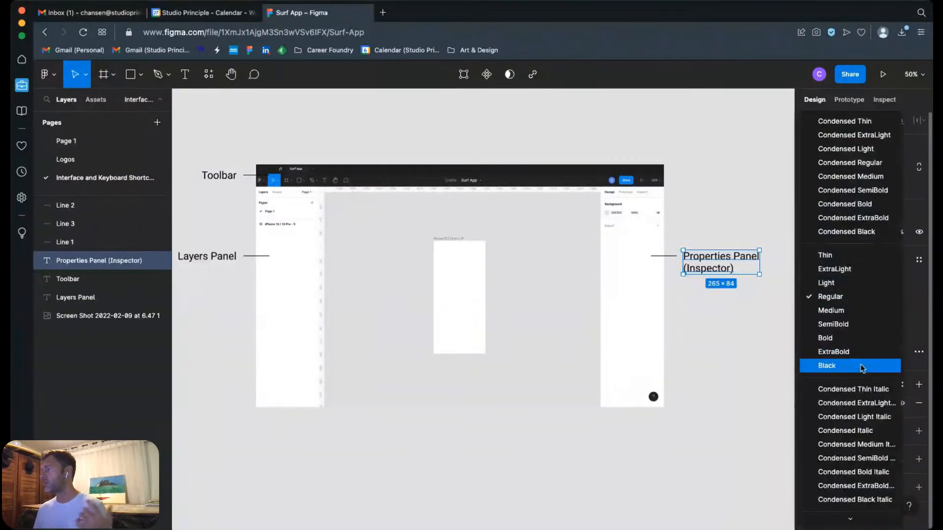
pyautogui.click(829, 366)
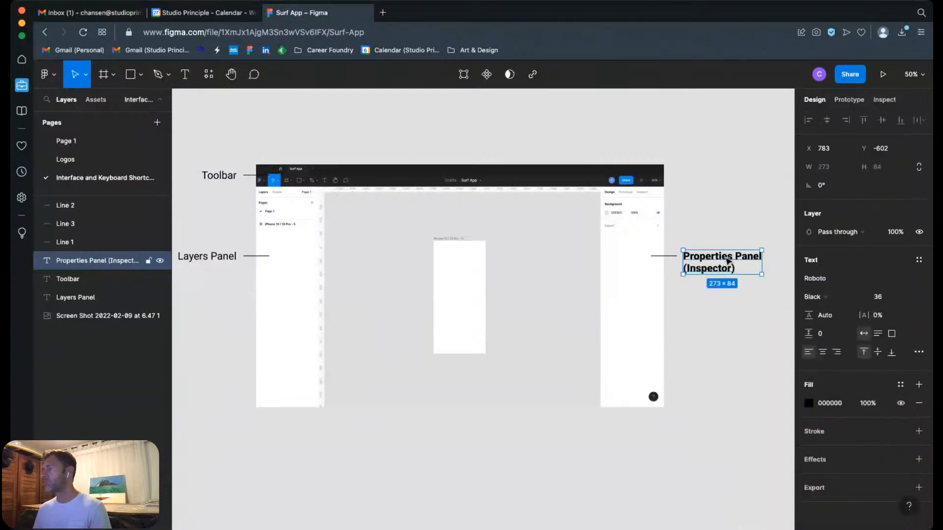
pyautogui.hotkey('ctrl', 'z')
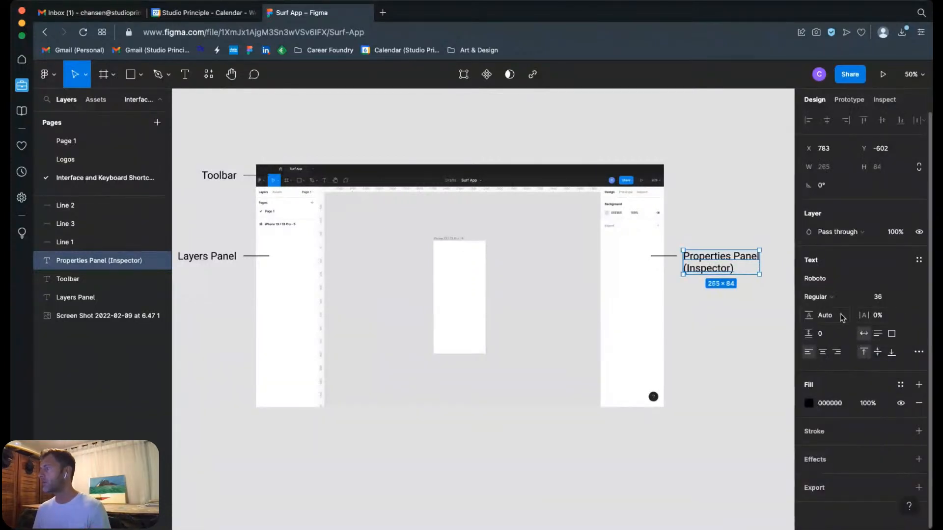
# Step: Try setting the Properties Panel (Inspector) label's font size to 89
pyautogui.click(879, 298)
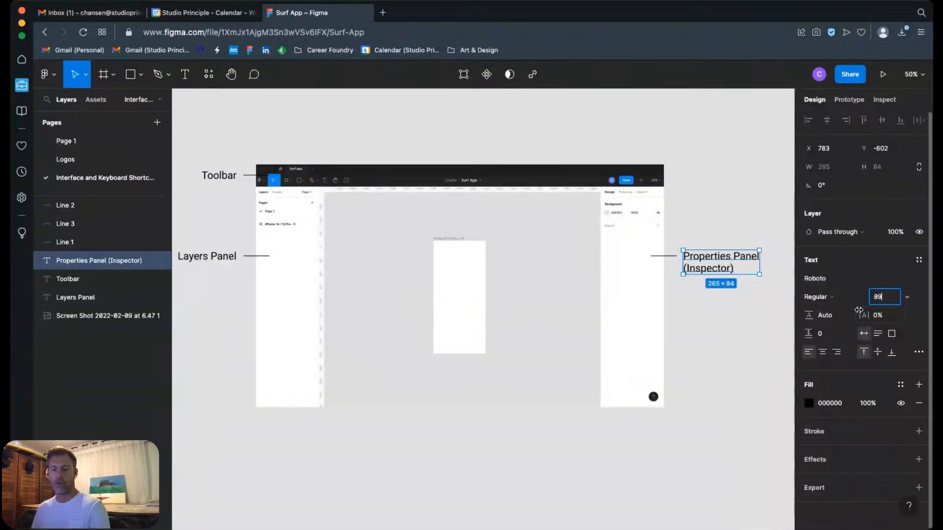
pyautogui.write('89')
pyautogui.press('Return')
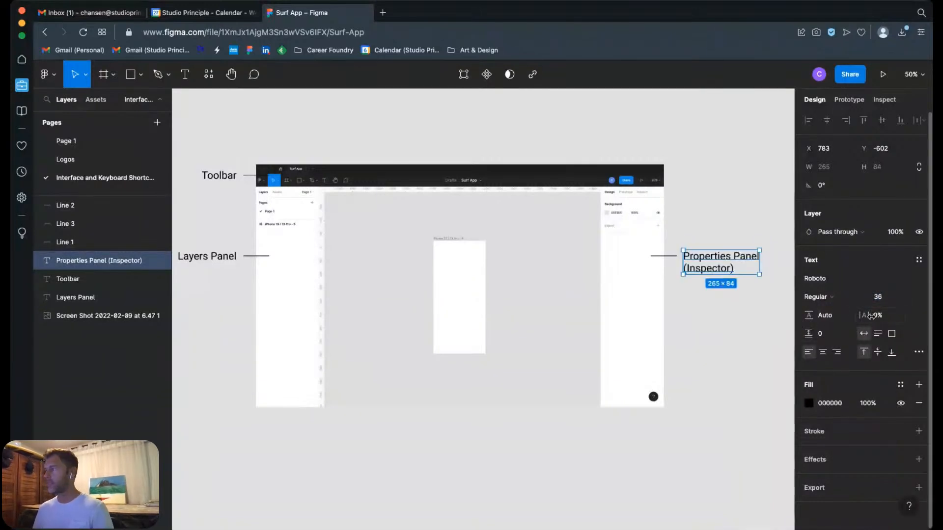
# Step: Try red (FB1919) and purple (7A3BCA) fills on the Properties Panel (Inspector) label and undo both changes
pyautogui.hotkey('ctrl', 'z')
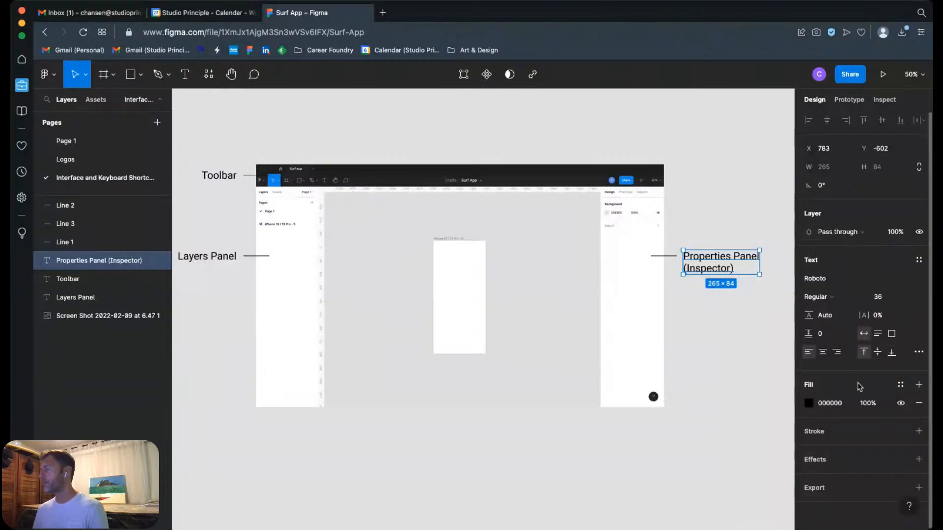
pyautogui.click(811, 405)
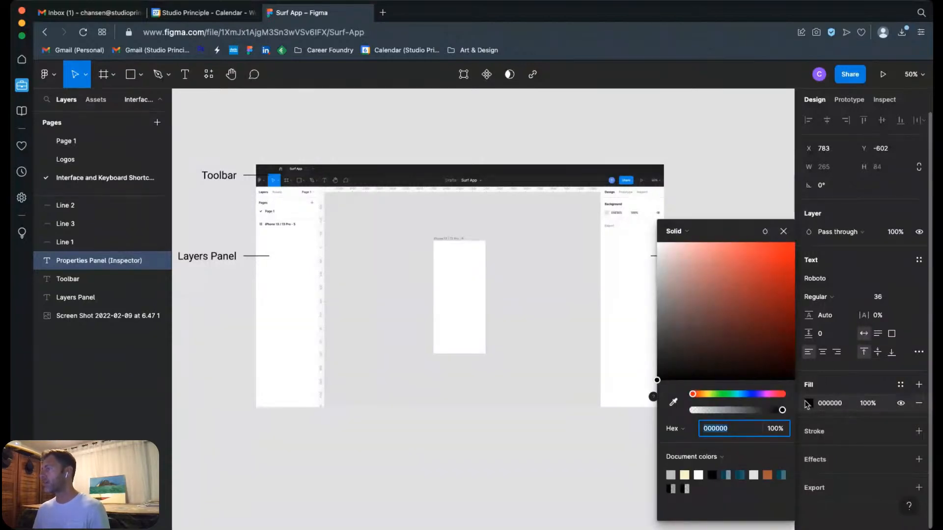
pyautogui.moveTo(757, 273); pyautogui.dragTo(780, 245)
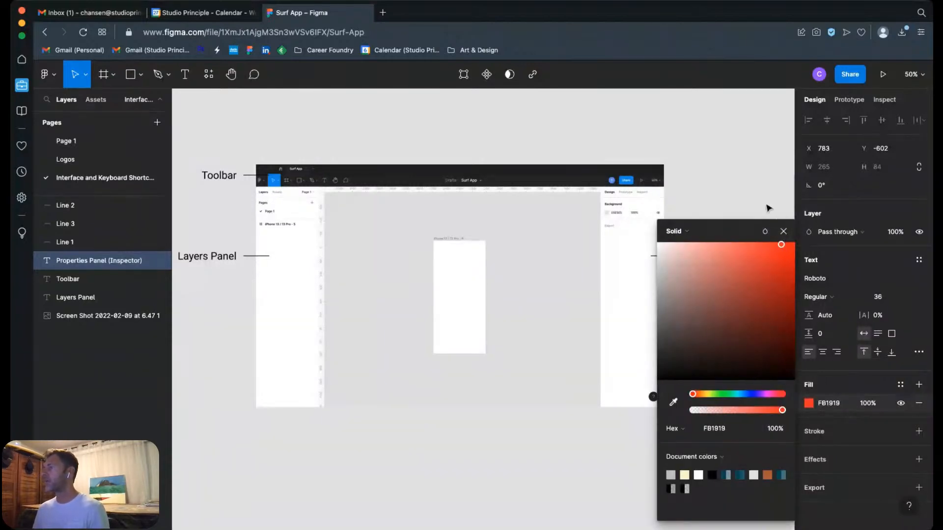
pyautogui.scroll(-3, 757, 191)
pyautogui.scroll(-1, 751, 183)
pyautogui.moveTo(755, 301)
pyautogui.mouseDown()
pyautogui.moveTo(781, 295)
pyautogui.moveTo(708, 282)
pyautogui.moveTo(767, 306)
pyautogui.mouseUp()
pyautogui.moveTo(693, 394); pyautogui.dragTo(759, 394)
pyautogui.click(783, 230)
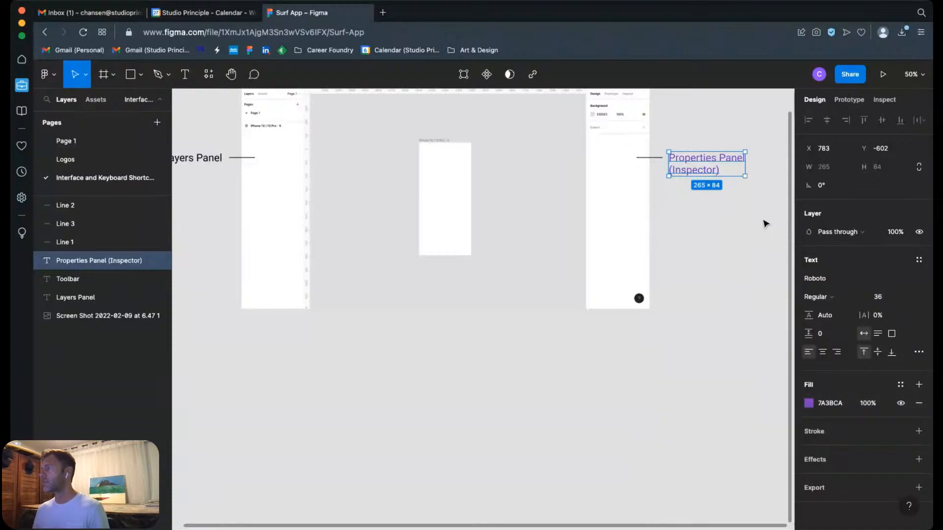
pyautogui.click(764, 232)
pyautogui.hotkey('ctrl', 'z')
pyautogui.hotkey('ctrl', 'z')
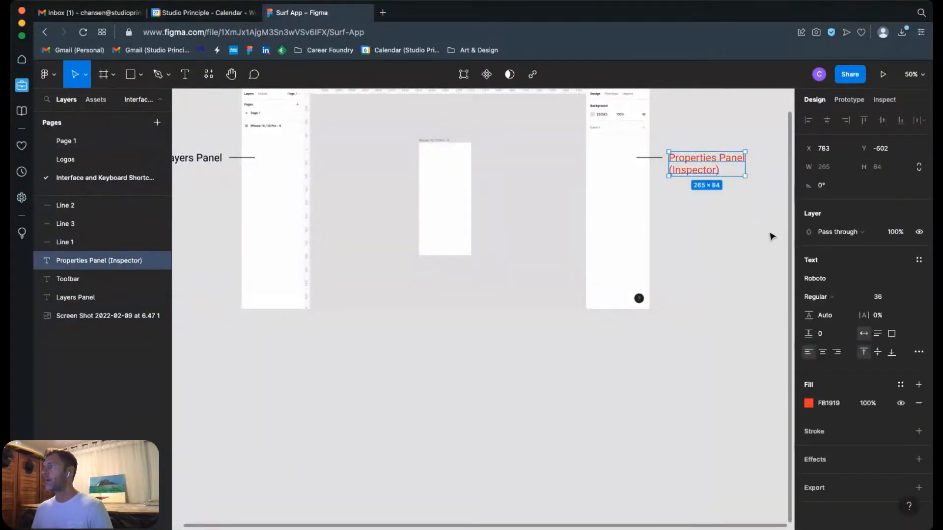
pyautogui.hotkey('ctrl', 'z')
# Step: Draw a rectangle about 458 × 316 in the empty area below the interface screenshot and fill it with blue 00539F
pyautogui.click(623, 366)
pyautogui.press('r')
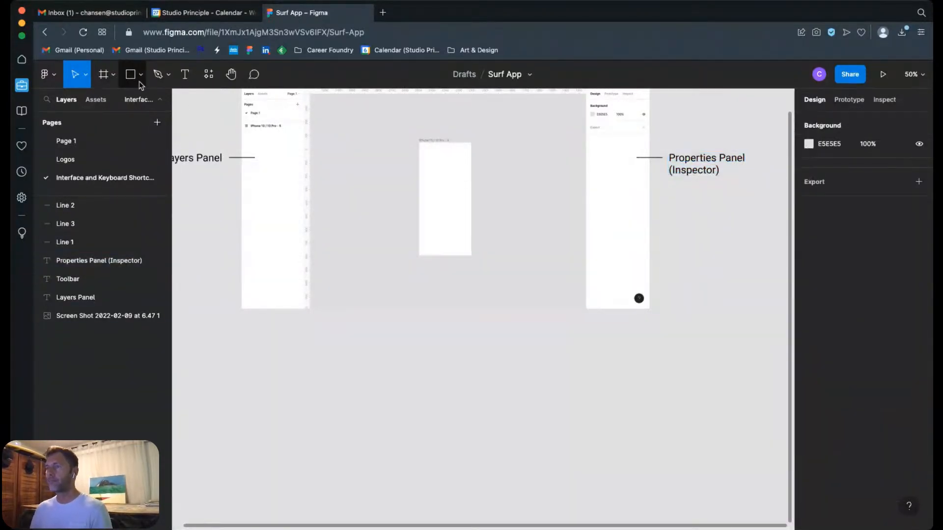
pyautogui.moveTo(501, 341); pyautogui.dragTo(632, 432)
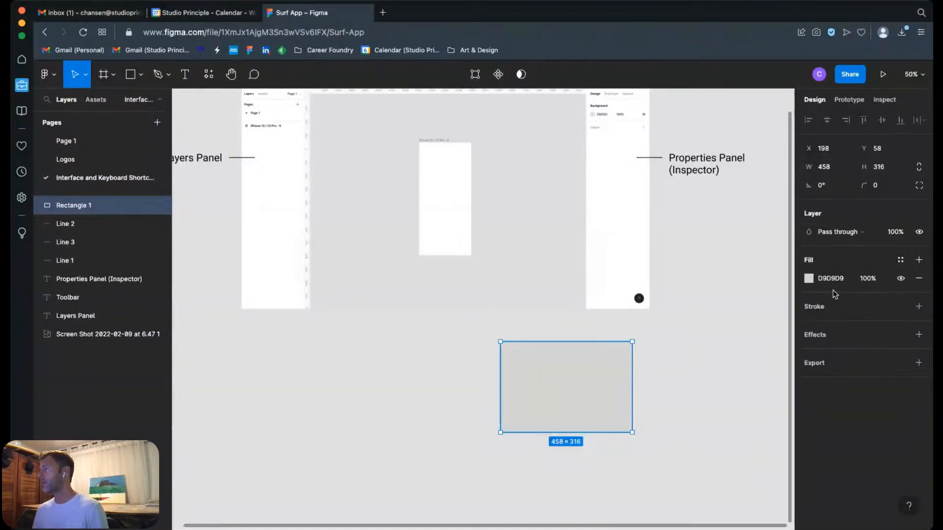
pyautogui.click(808, 278)
pyautogui.moveTo(760, 295); pyautogui.dragTo(794, 293)
pyautogui.moveTo(757, 395); pyautogui.dragTo(744, 394)
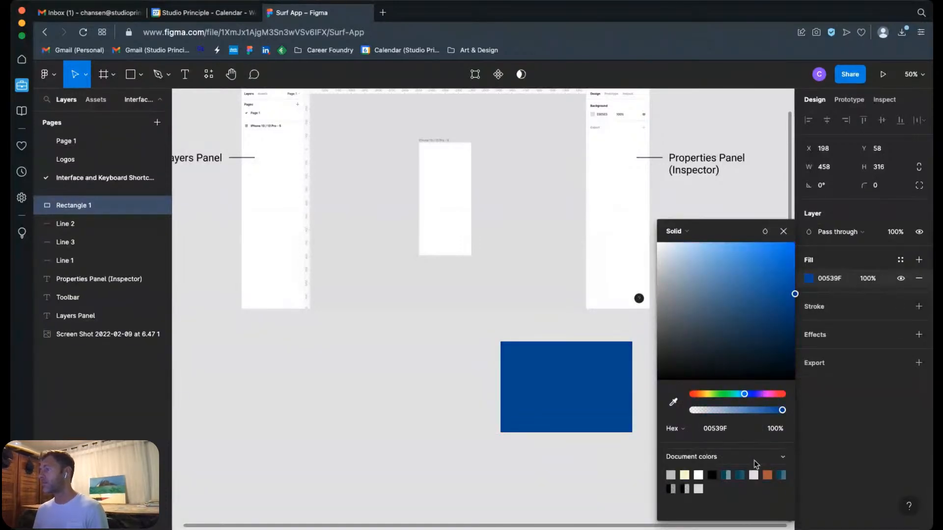
pyautogui.click(783, 231)
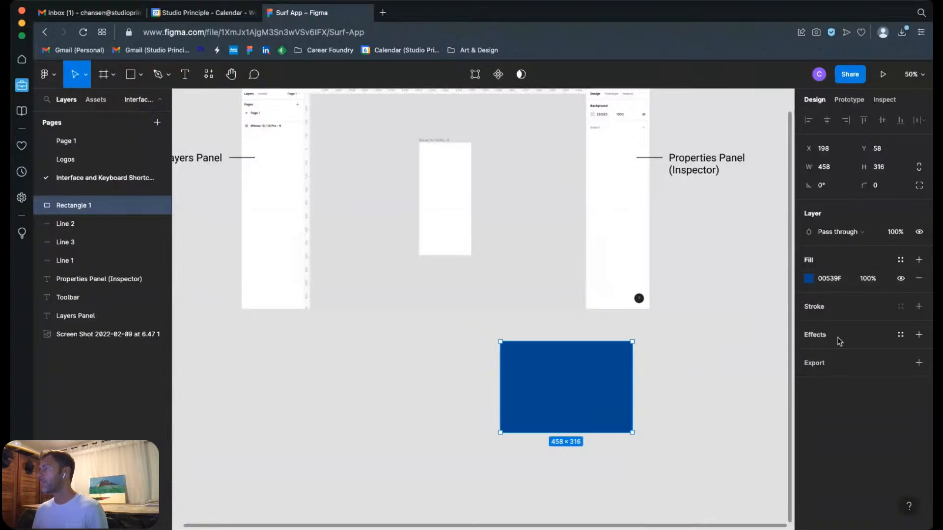
# Step: Add an inside stroke to the blue rectangle and set its weight to 10
pyautogui.click(919, 307)
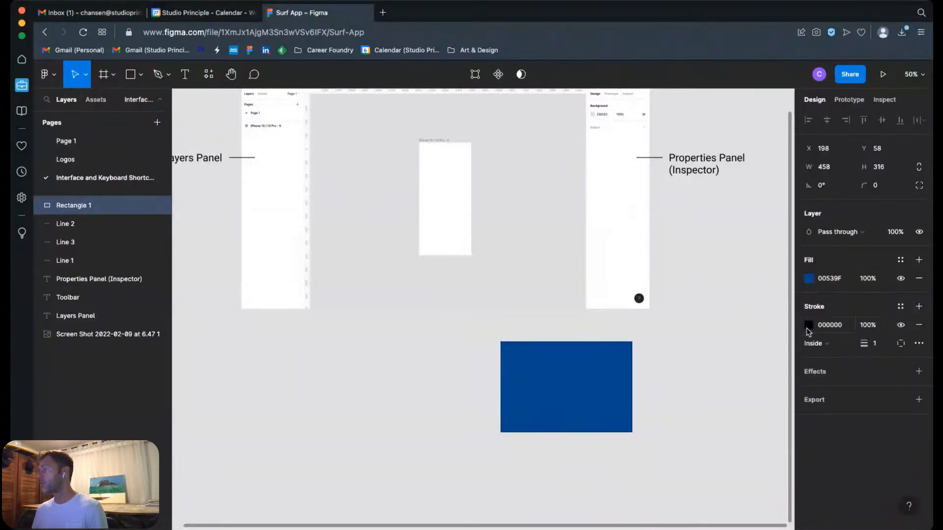
pyautogui.click(875, 346)
pyautogui.write('0')
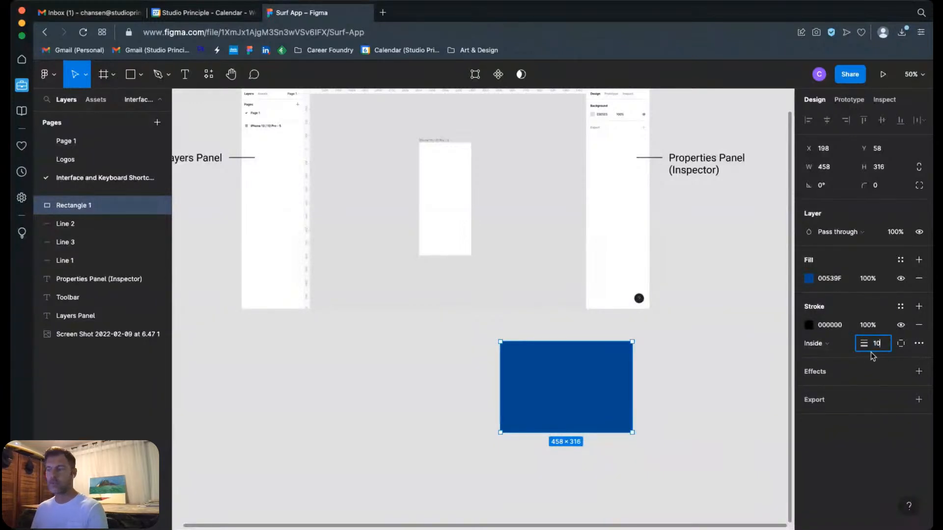
pyautogui.press('Return')
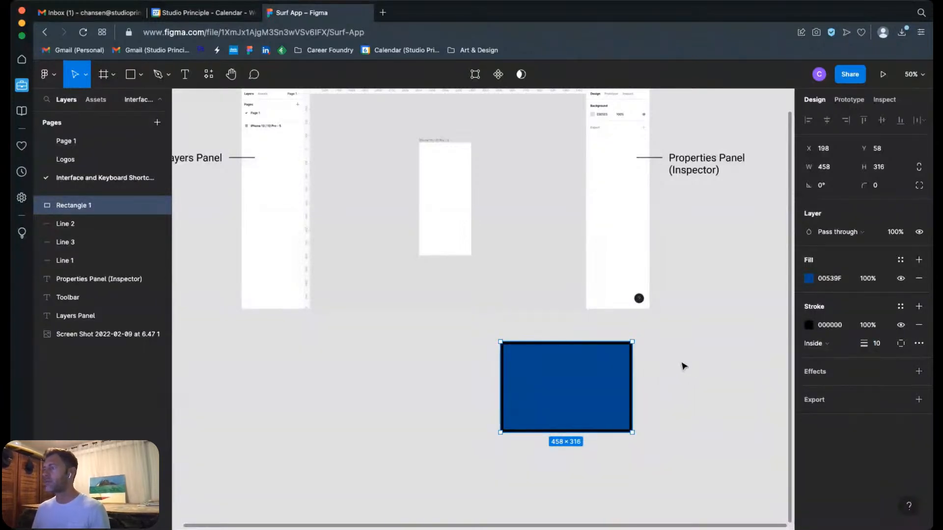
# Step: Set the rectangle's stroke weight to 20 and its stroke color to red F60303
pyautogui.click(865, 347)
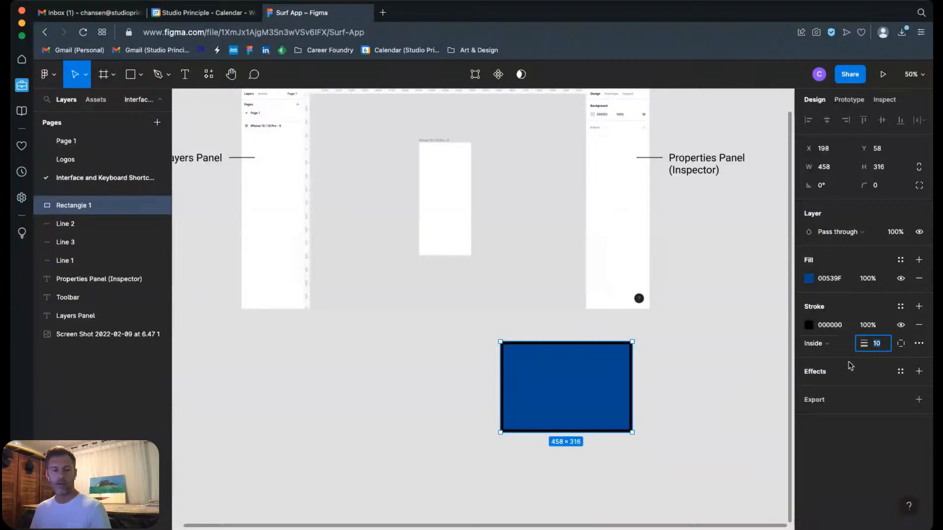
pyautogui.write('20')
pyautogui.press('Return')
pyautogui.click(810, 325)
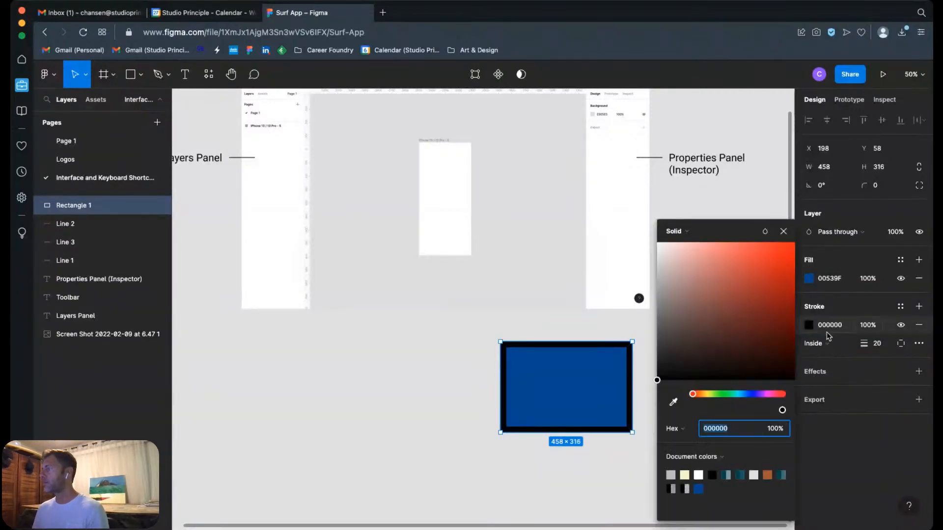
pyautogui.click(793, 247)
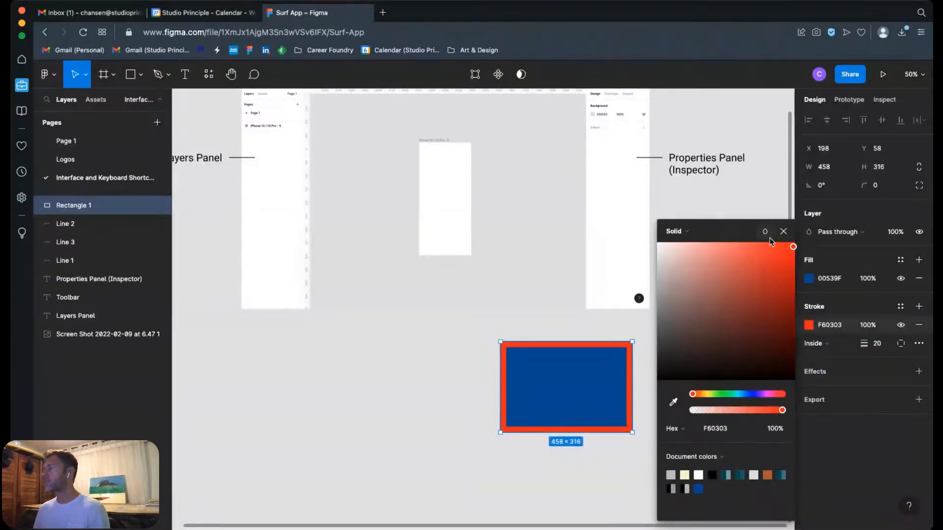
pyautogui.click(784, 231)
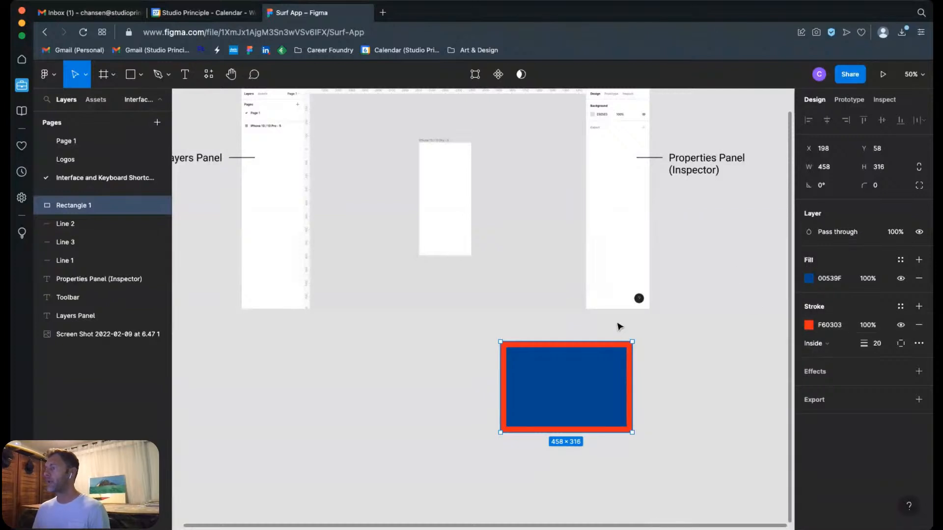
# Step: Delete the blue rectangle with the red stroke below the interface screenshot
pyautogui.moveTo(446, 320); pyautogui.dragTo(738, 427)
pyautogui.press('Delete')
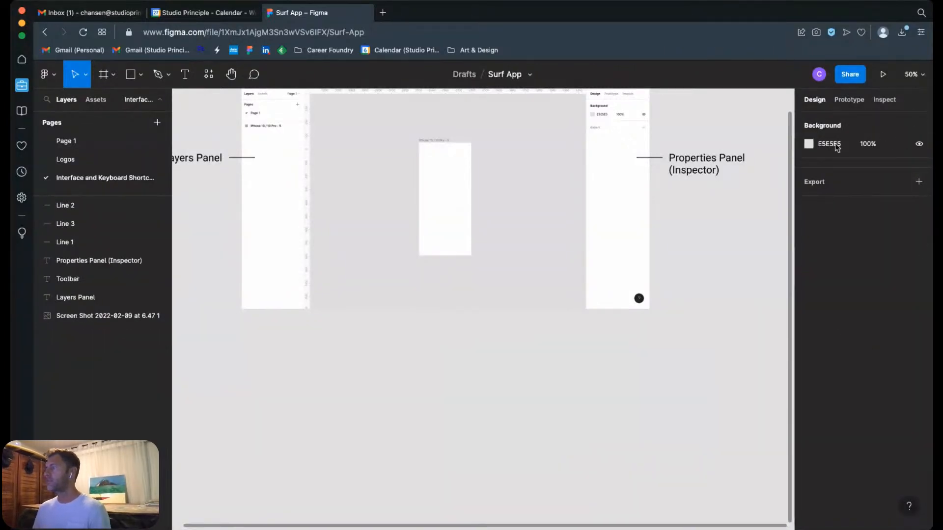
pyautogui.scroll(3, 726, 260)
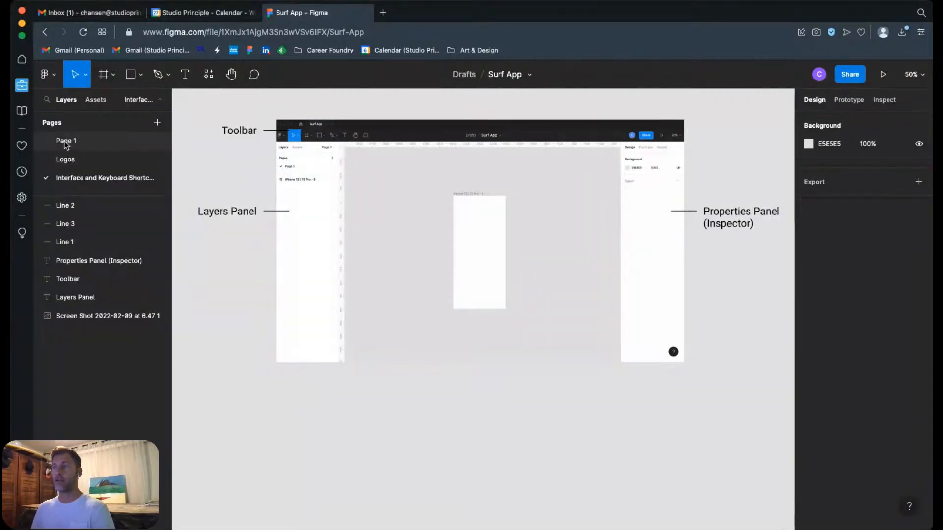
# Step: Switch to Page 1 and look over the pencil wireframe with the first two iPhone 13 / 13 Pro frames
pyautogui.click(65, 143)
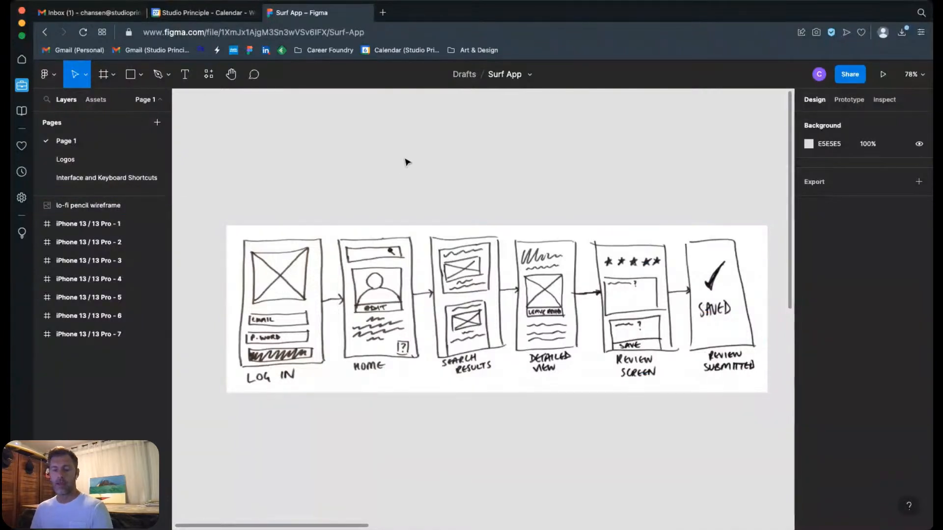
pyautogui.press('-')
pyautogui.press('-')
pyautogui.press('-')
pyautogui.press('-')
pyautogui.press('-')
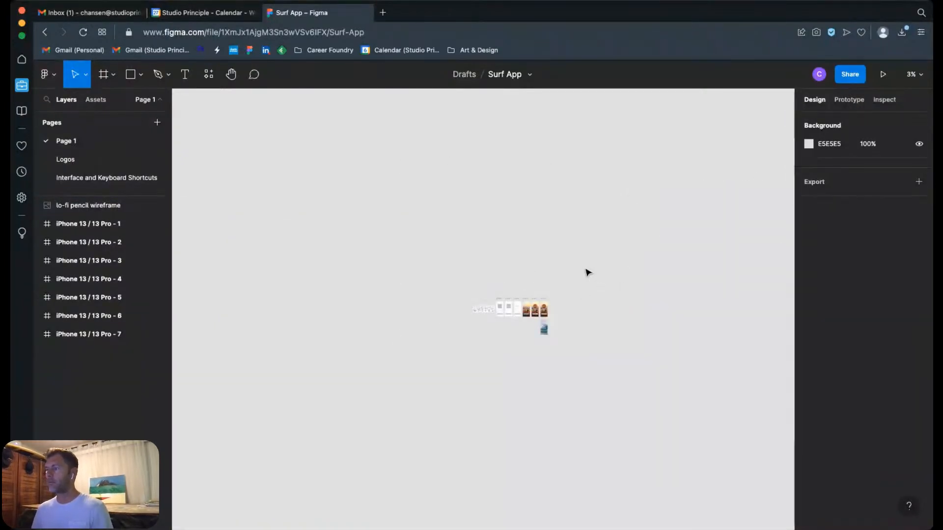
pyautogui.press('z')
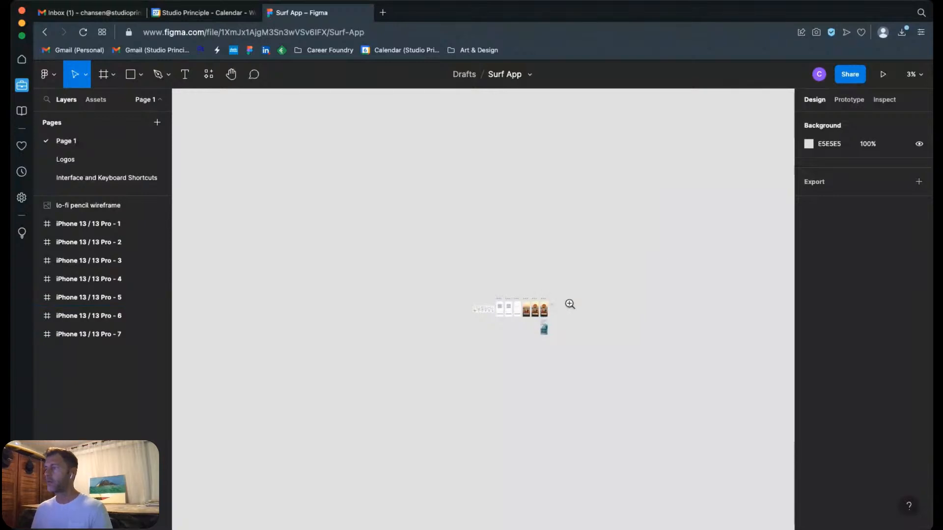
pyautogui.moveTo(455, 286); pyautogui.dragTo(574, 353)
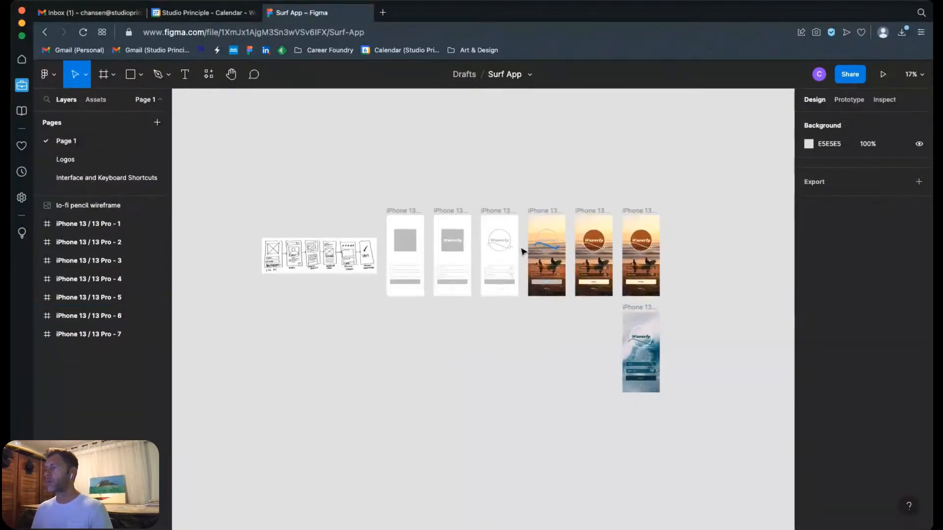
pyautogui.click(397, 210)
pyautogui.click(461, 213)
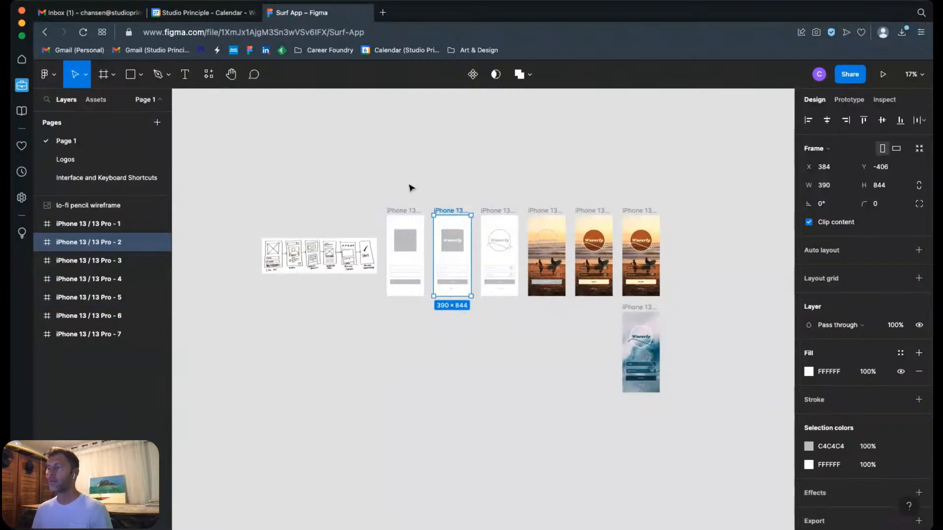
# Step: Examine the lo-fi pencil wireframe up close, including its log-in to review-submitted flow, and return to the phone frames beside it
pyautogui.press('z')
pyautogui.moveTo(247, 223); pyautogui.dragTo(382, 293)
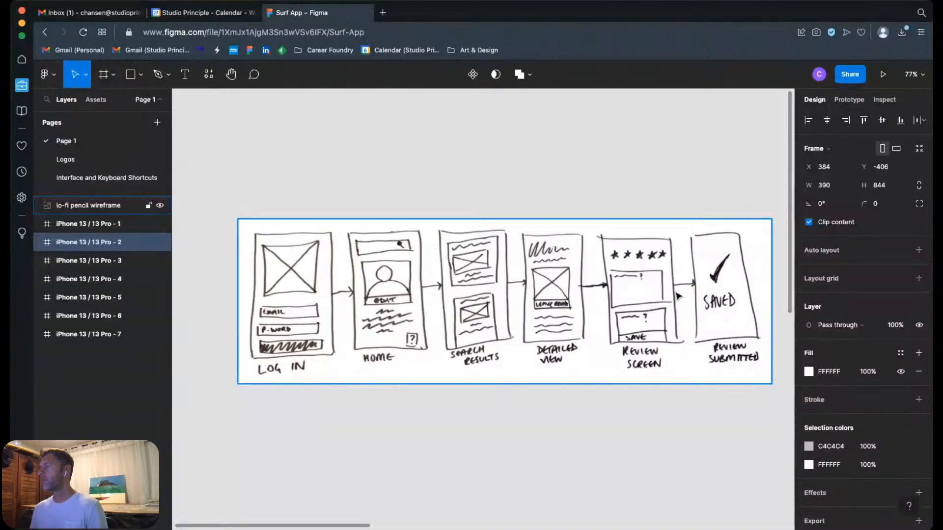
pyautogui.click(633, 202)
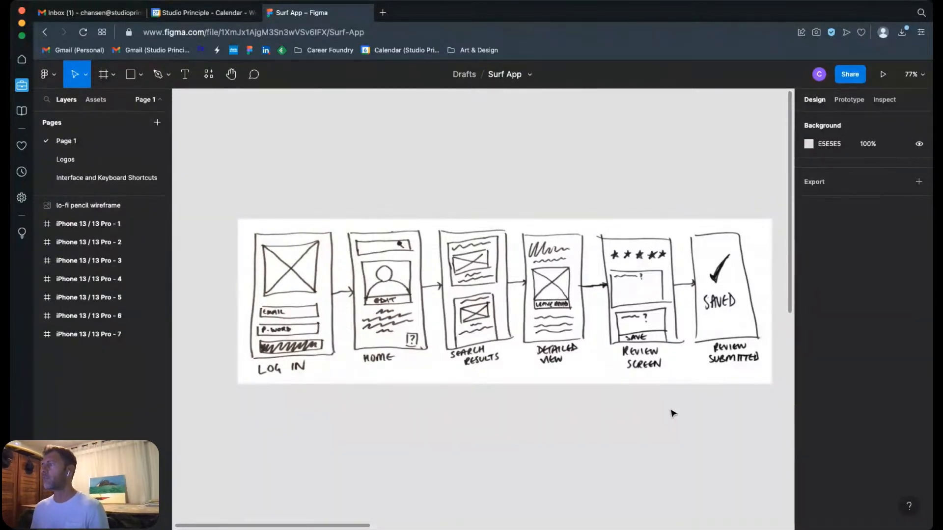
pyautogui.press('super+minus')
pyautogui.press('super+minus')
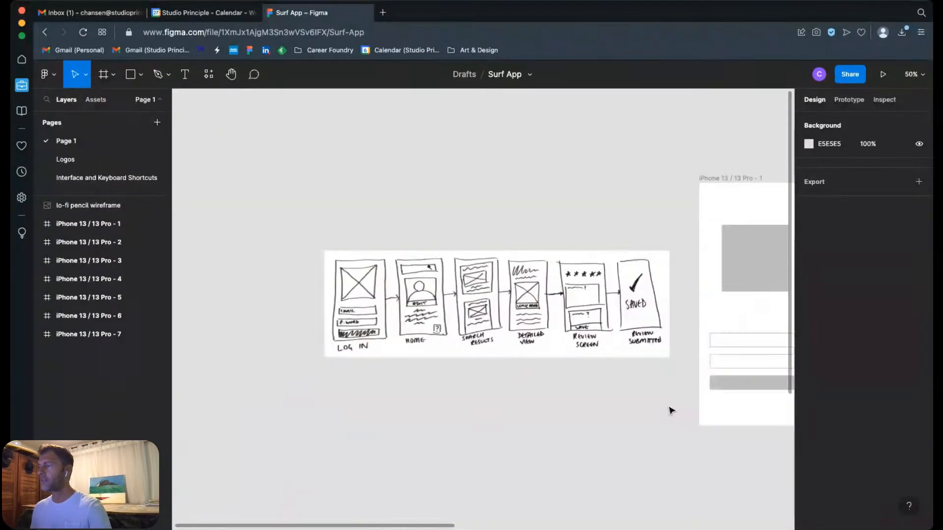
pyautogui.moveTo(687, 414); pyautogui.dragTo(399, 406)
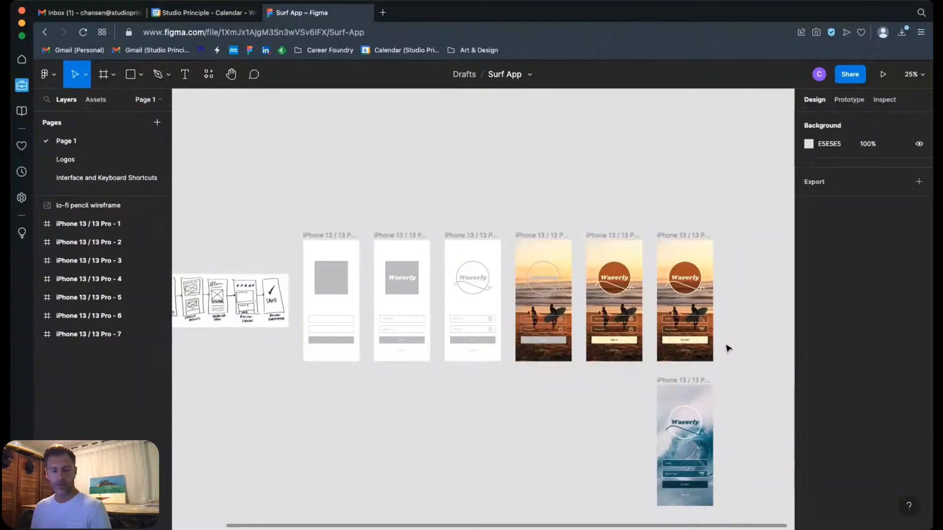
# Step: Inspect the iPhone 13 / 13 Pro - 1 frame up close and check its nested rectangle layers
pyautogui.moveTo(296, 228); pyautogui.dragTo(367, 372)
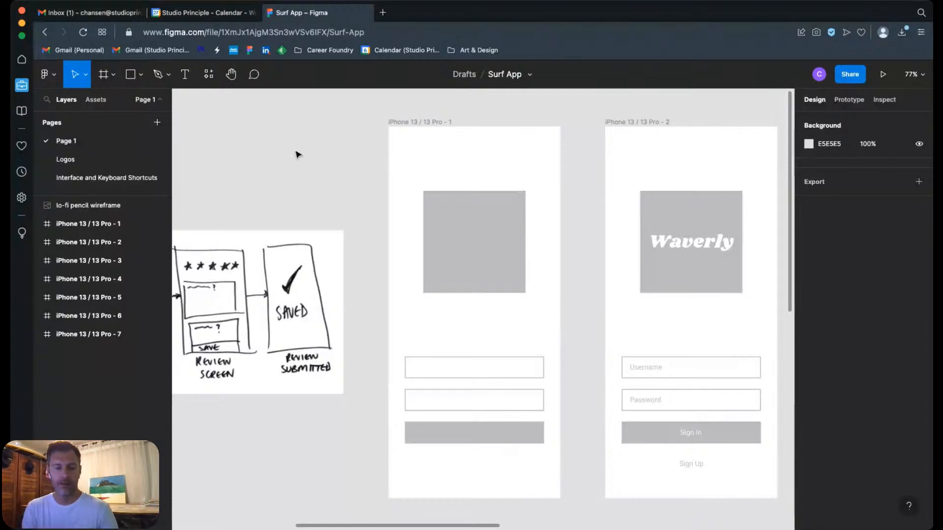
pyautogui.click(408, 121)
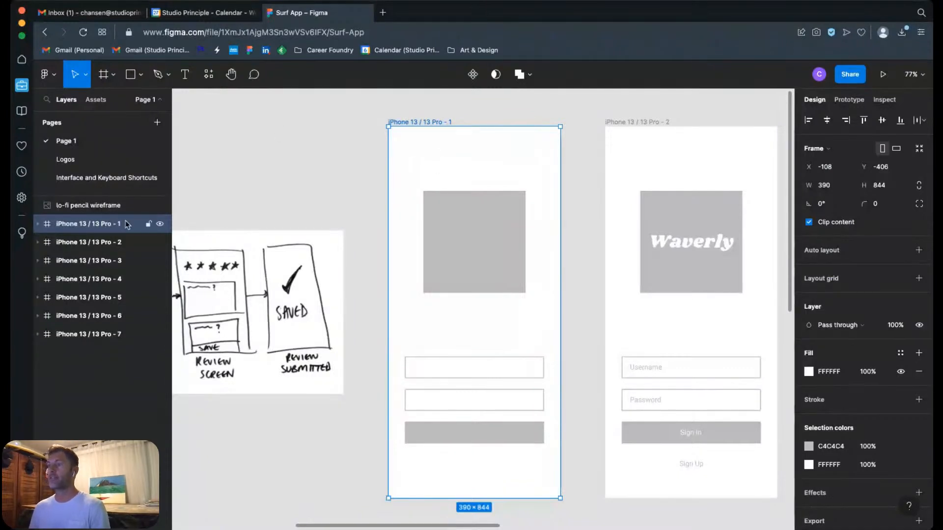
pyautogui.click(38, 224)
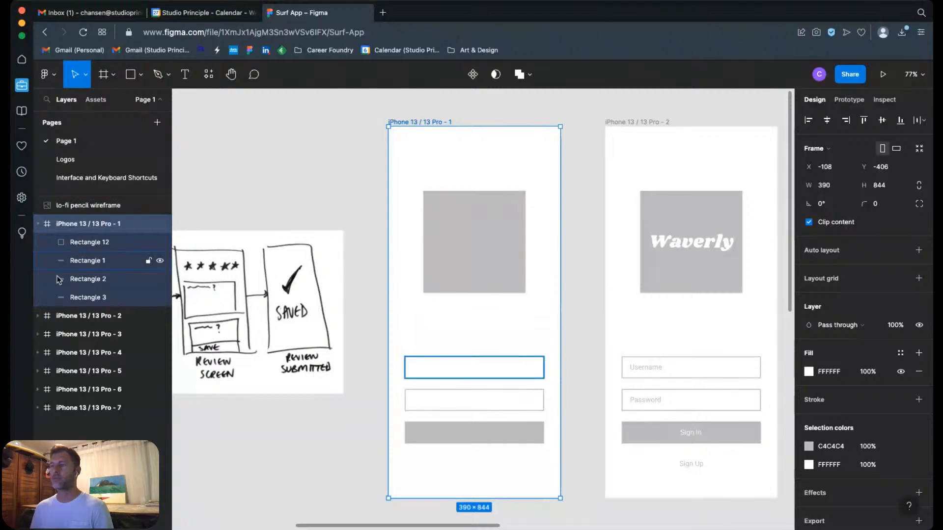
pyautogui.click(38, 224)
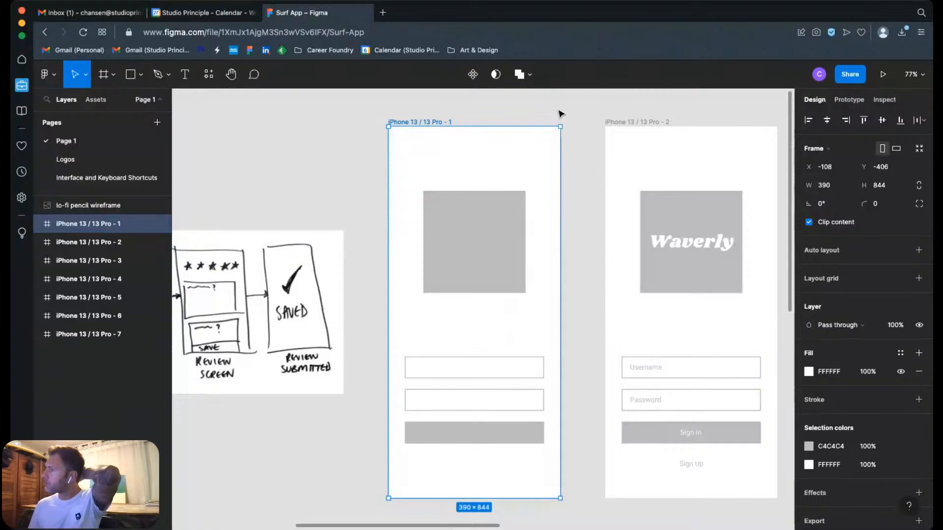
pyautogui.click(534, 118)
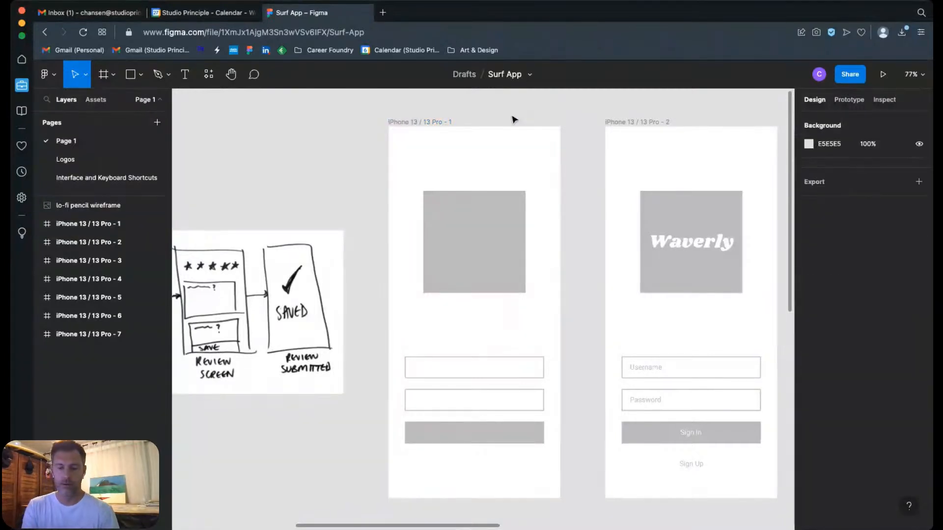
# Step: Survey the full progression of iPhone 13 / 13 Pro frames from grey wireframes to the finished Waverly screens
pyautogui.hotkey('shift', '1')
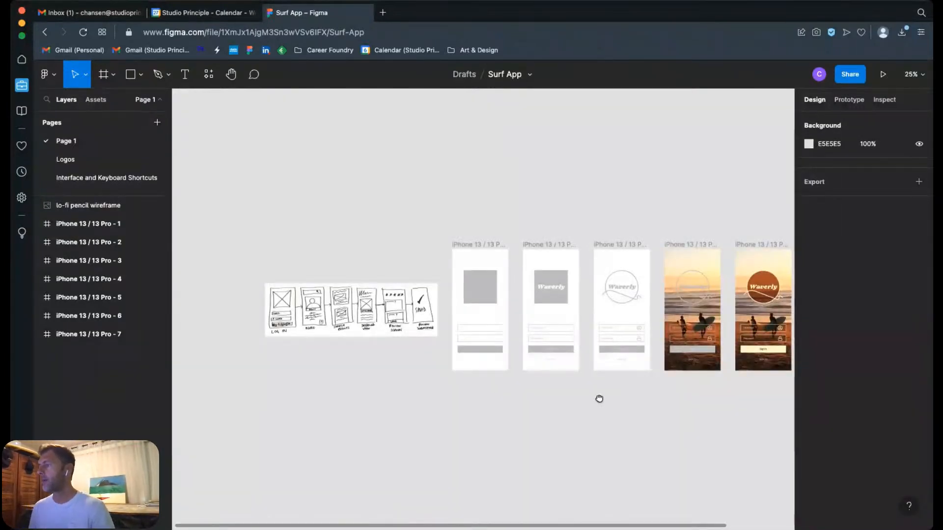
pyautogui.moveTo(599, 395); pyautogui.dragTo(496, 326)
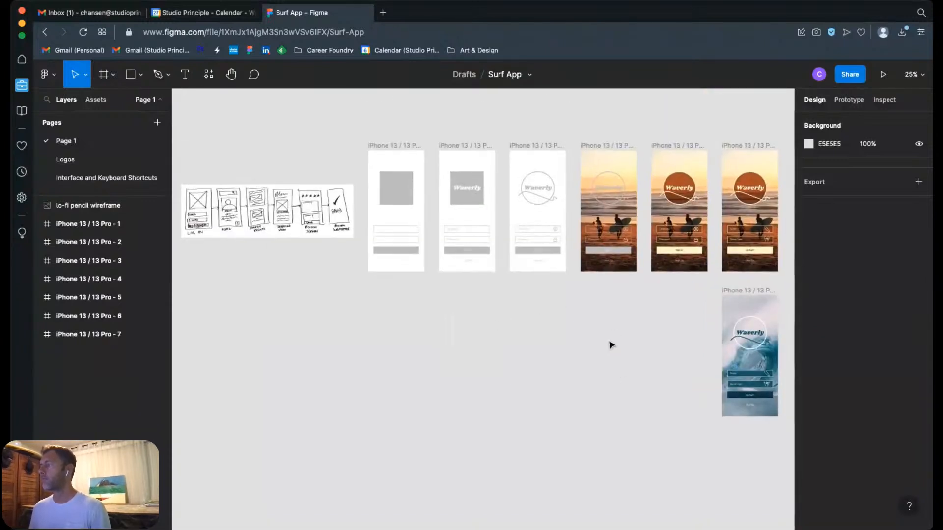
pyautogui.moveTo(600, 340); pyautogui.dragTo(349, 375)
pyautogui.moveTo(489, 324)
pyautogui.mouseDown()
pyautogui.moveTo(538, 333)
pyautogui.moveTo(605, 200)
pyautogui.moveTo(623, 185)
pyautogui.mouseUp()
pyautogui.click(347, 368)
pyautogui.hscroll(-5, 403, 199)
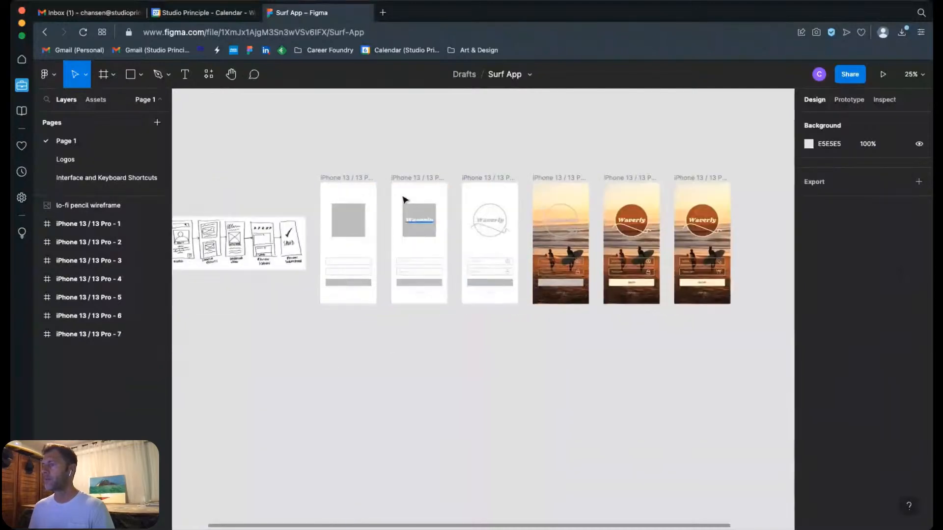
# Step: Try drawing a freehand frame of about 300 × 532 below the first phone frame and set its width to 390
pyautogui.hscroll(-2, 702, 344)
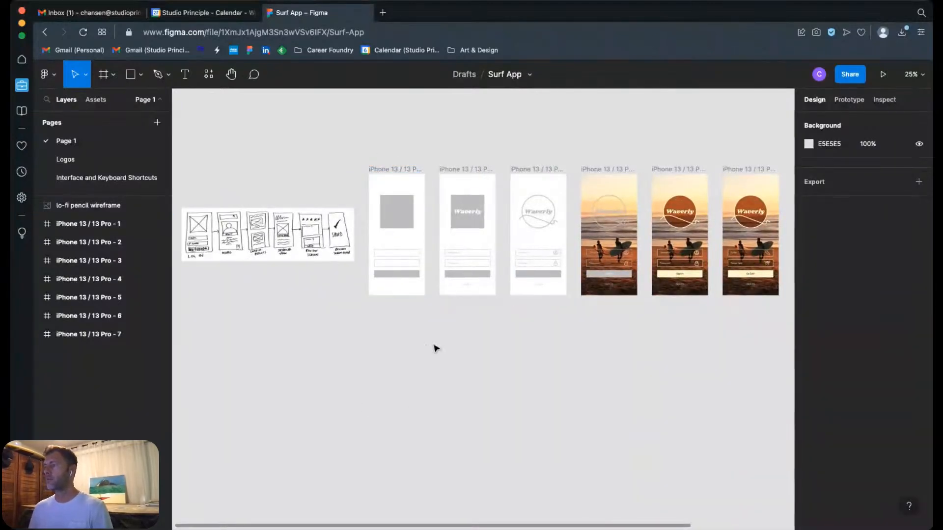
pyautogui.click(112, 76)
pyautogui.click(103, 103)
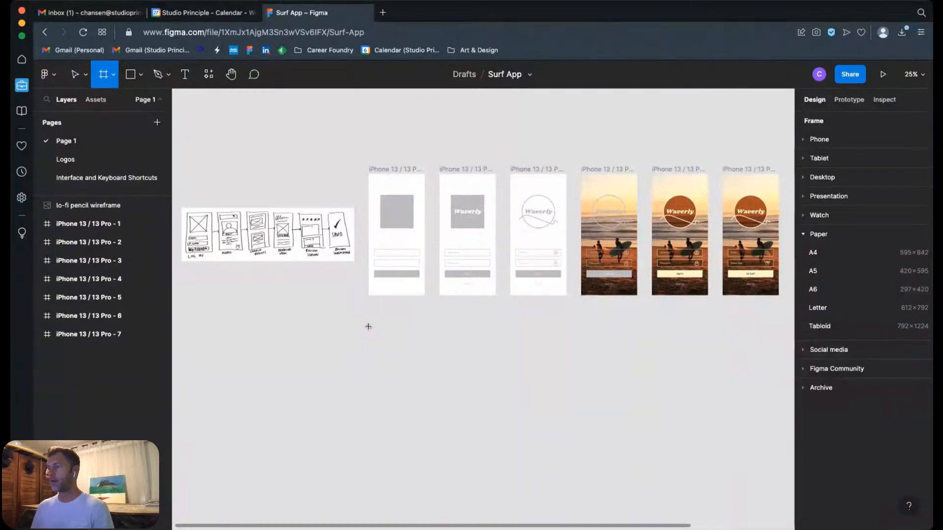
pyautogui.moveTo(369, 325)
pyautogui.mouseDown()
pyautogui.moveTo(396, 417)
pyautogui.moveTo(411, 403)
pyautogui.mouseUp()
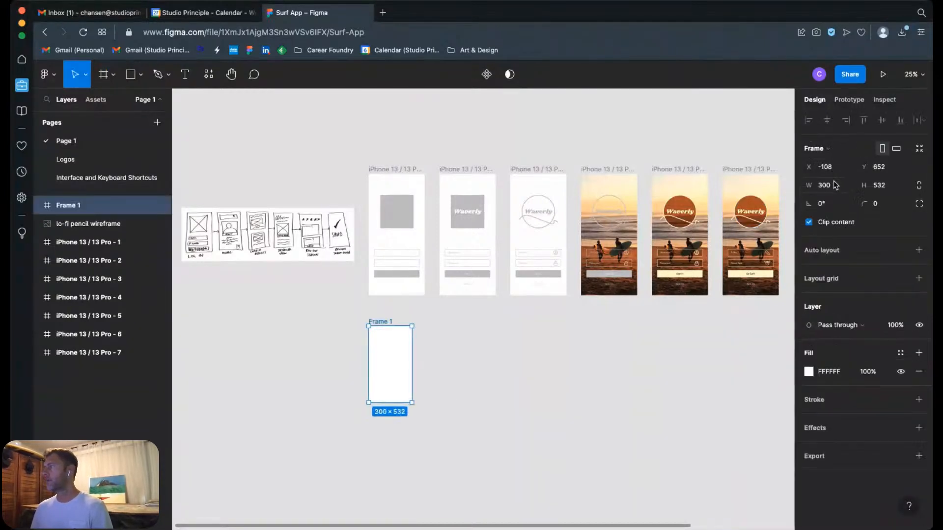
pyautogui.click(835, 185)
pyautogui.write('390')
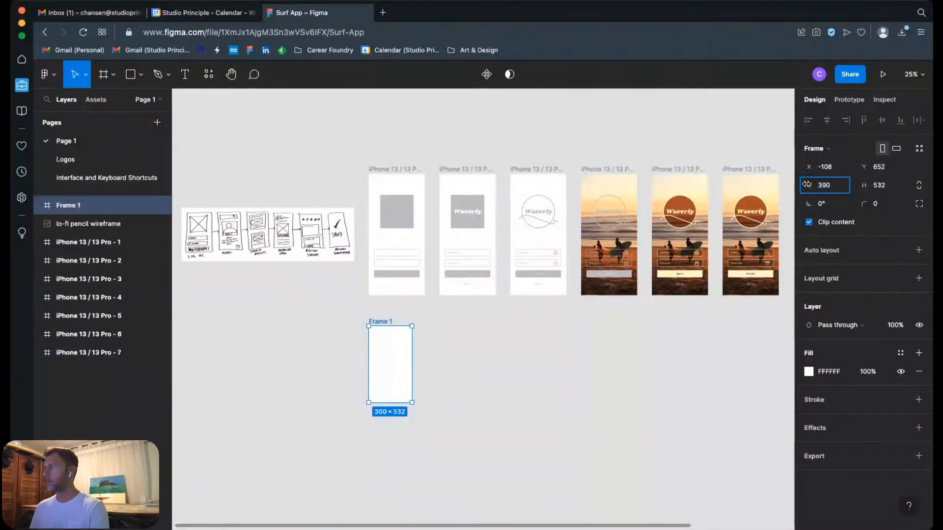
pyautogui.click(255, 186)
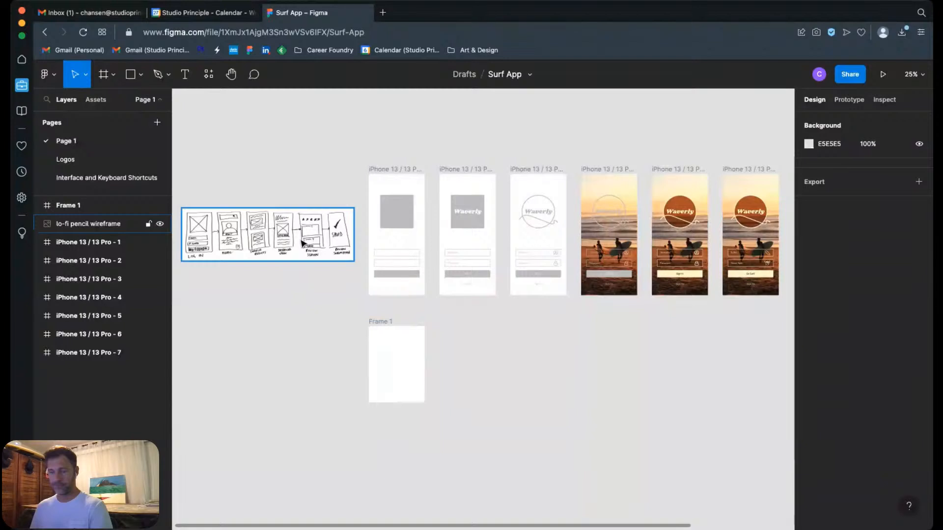
pyautogui.press('super+z')
pyautogui.press('super+z')
# Step: Add an iPhone 13 / 13 Pro preset frame and place it below the first phone frame at X -108, Y 641
pyautogui.click(380, 170)
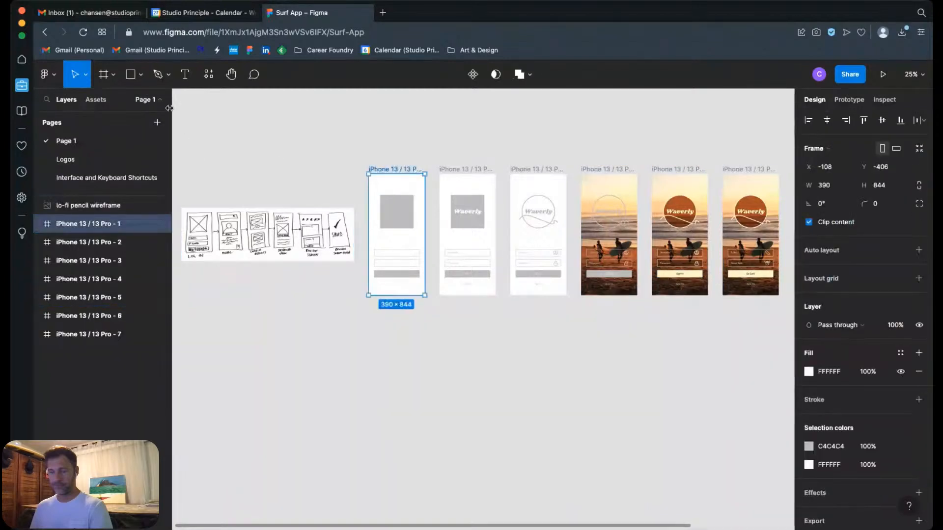
pyautogui.click(113, 74)
pyautogui.click(105, 100)
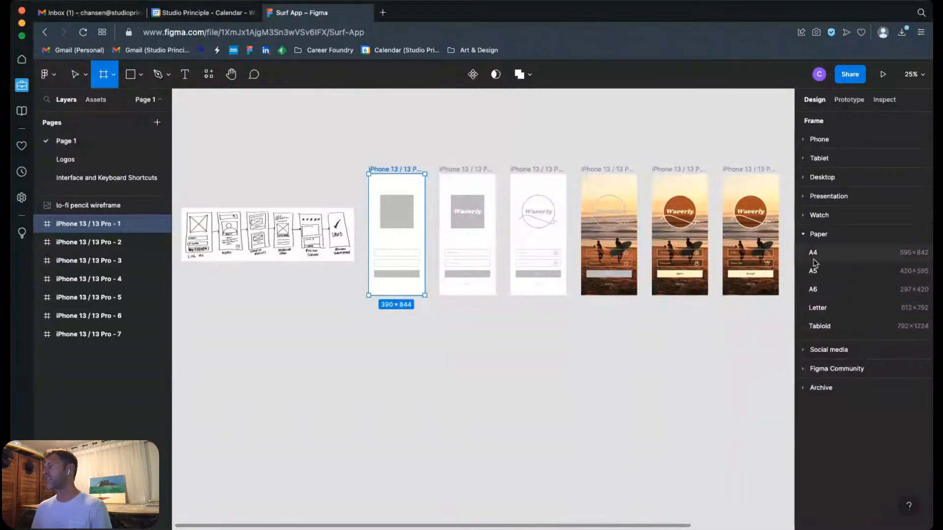
pyautogui.click(803, 139)
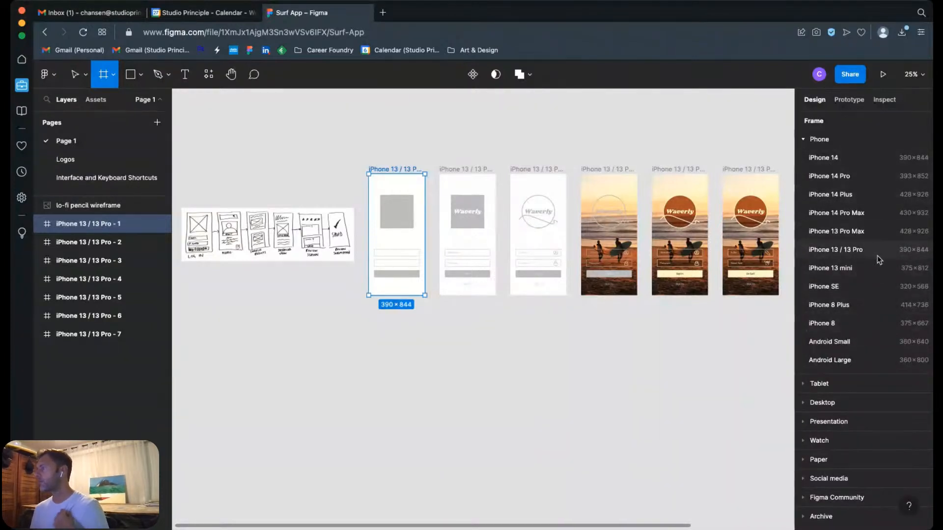
pyautogui.click(816, 251)
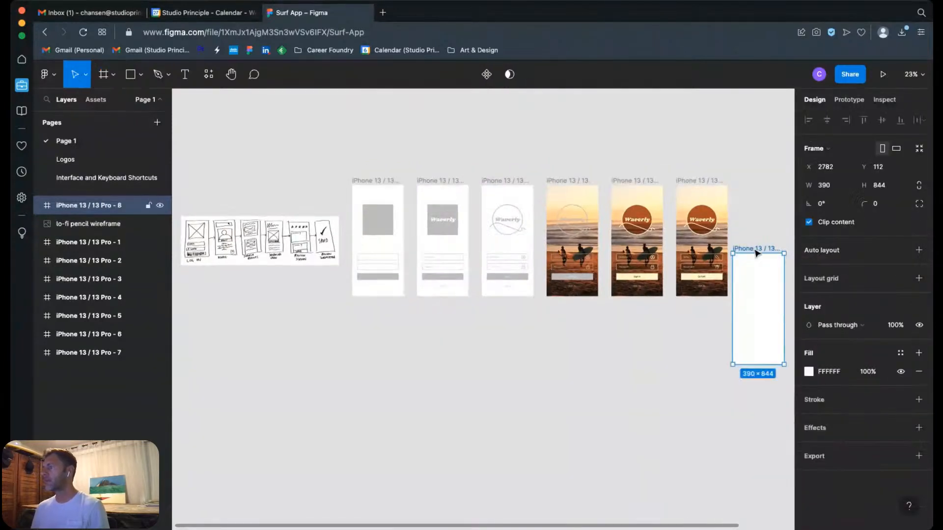
pyautogui.moveTo(759, 253); pyautogui.dragTo(379, 324)
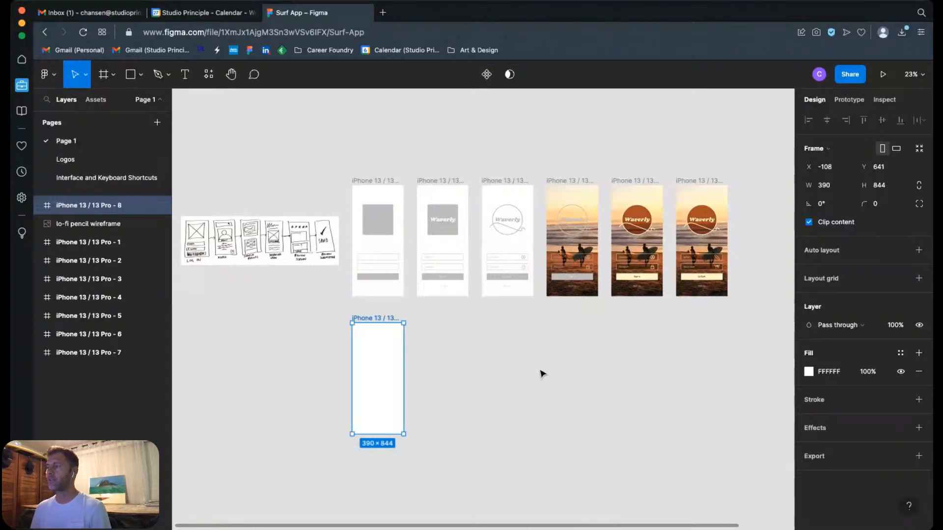
pyautogui.click(496, 346)
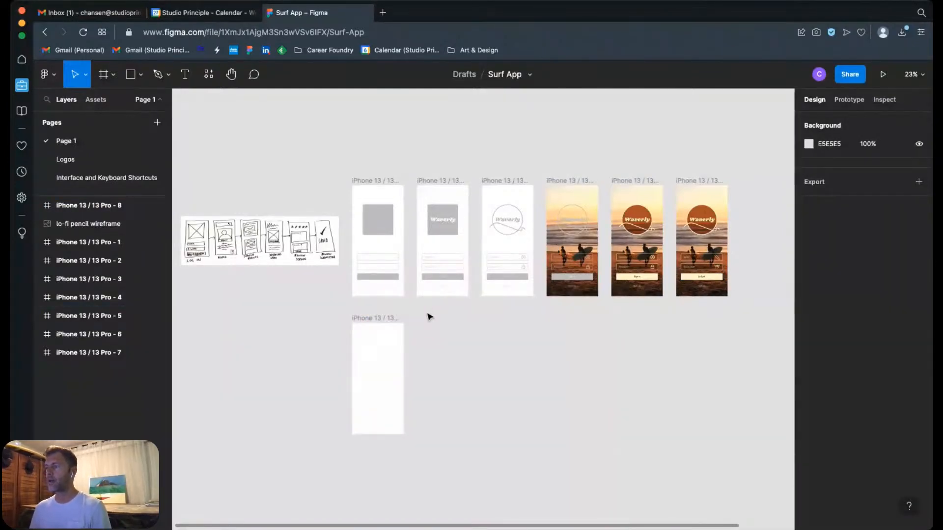
# Step: Examine the grey square logo placeholder in the iPhone 13 / 13 Pro - 1 frame up close
pyautogui.moveTo(341, 189); pyautogui.dragTo(419, 315)
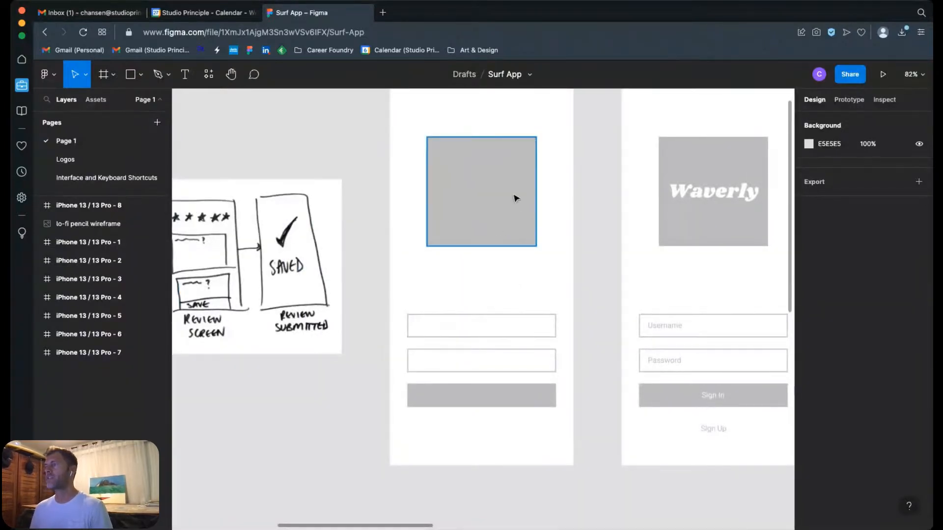
pyautogui.scroll(3, 520, 186)
pyautogui.click(503, 242)
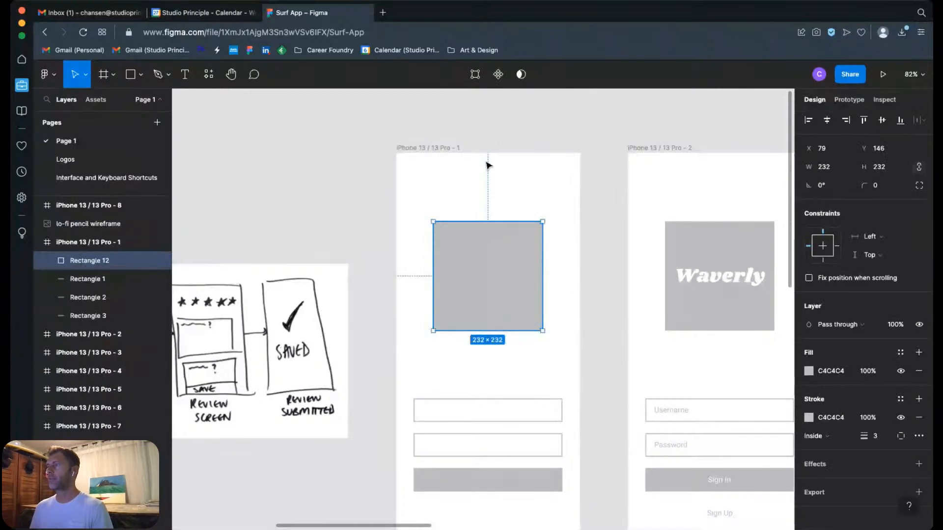
pyautogui.click(589, 290)
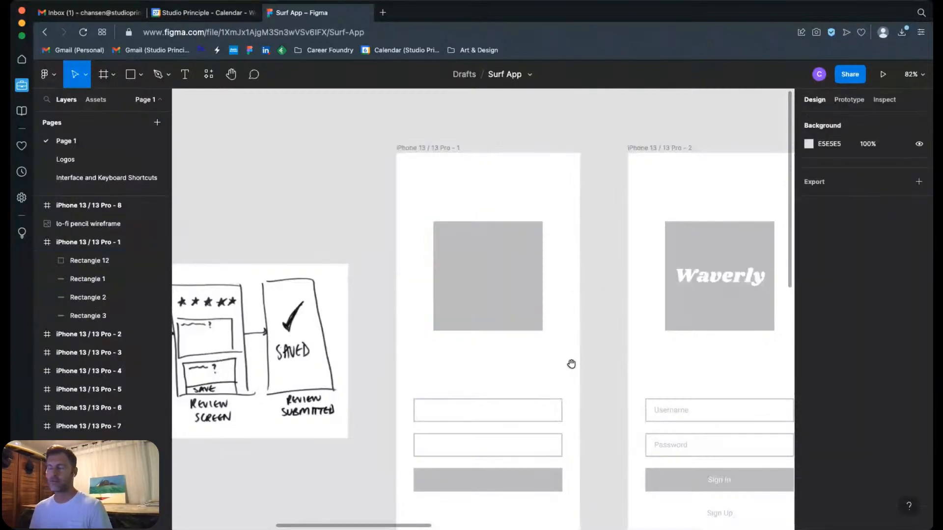
pyautogui.scroll(-3, 540, 344)
pyautogui.scroll(-5, 522, 337)
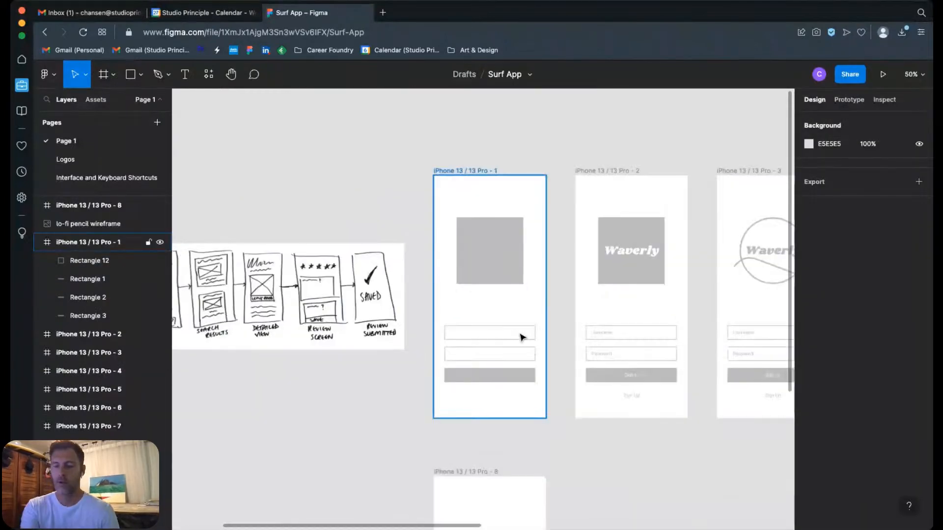
# Step: Draw a square logo placeholder of about 225 × 225 in the upper half of the empty iPhone 13 / 13 Pro - 8 frame
pyautogui.moveTo(438, 424); pyautogui.dragTo(410, 303)
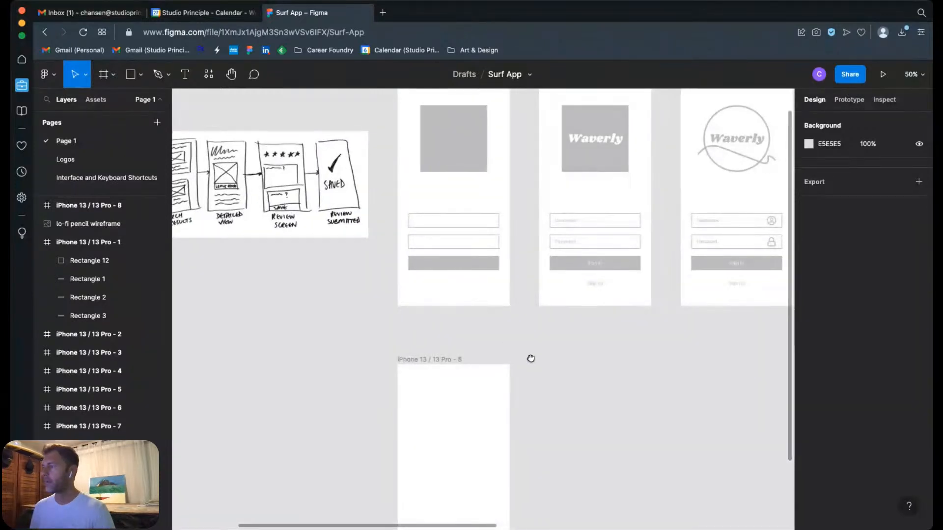
pyautogui.scroll(-1, 530, 358)
pyautogui.moveTo(549, 332); pyautogui.dragTo(566, 379)
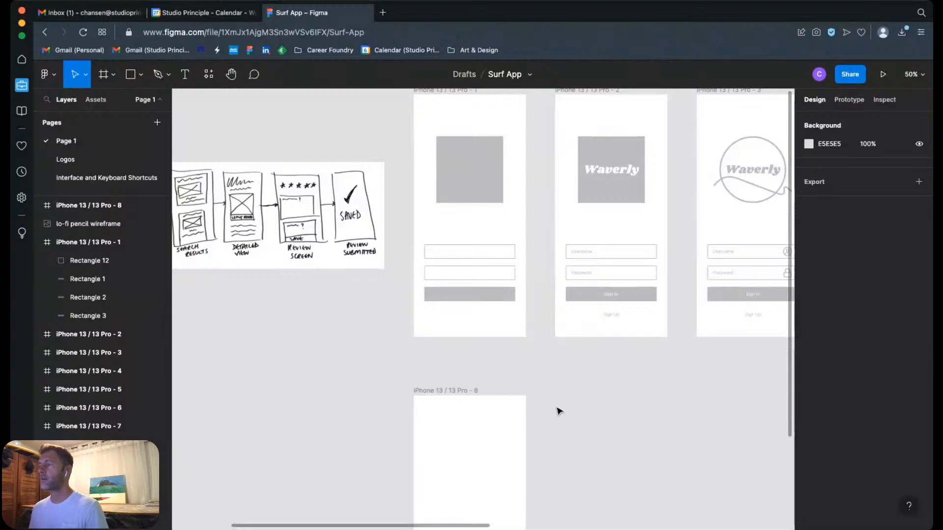
pyautogui.scroll(-5, 559, 412)
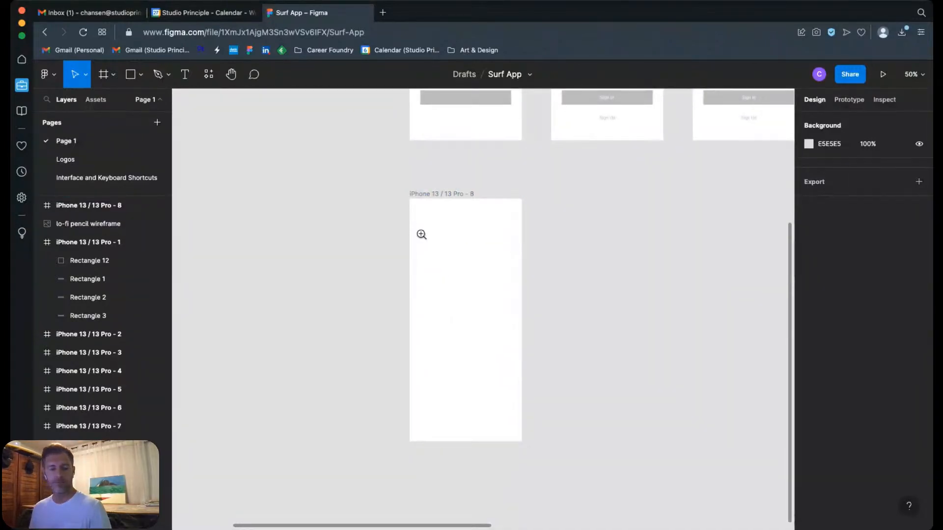
pyautogui.moveTo(386, 189); pyautogui.dragTo(536, 449)
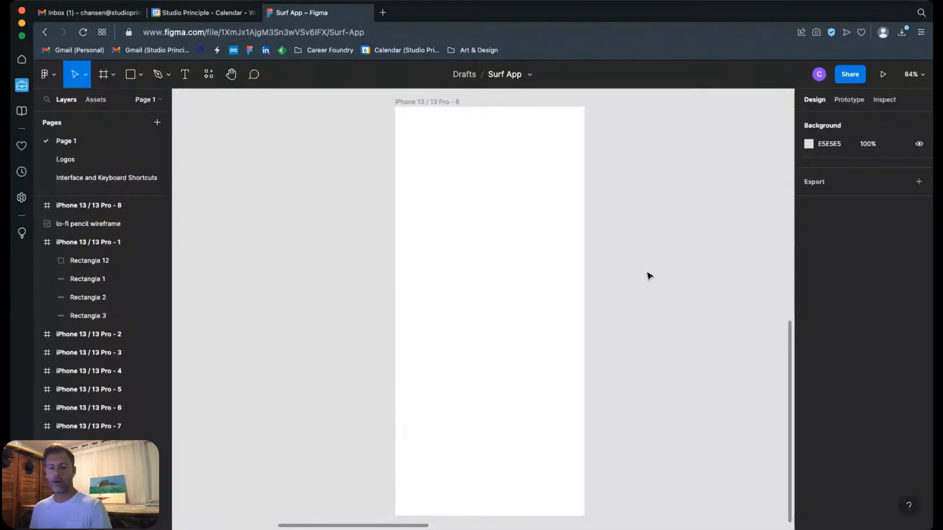
pyautogui.press('r')
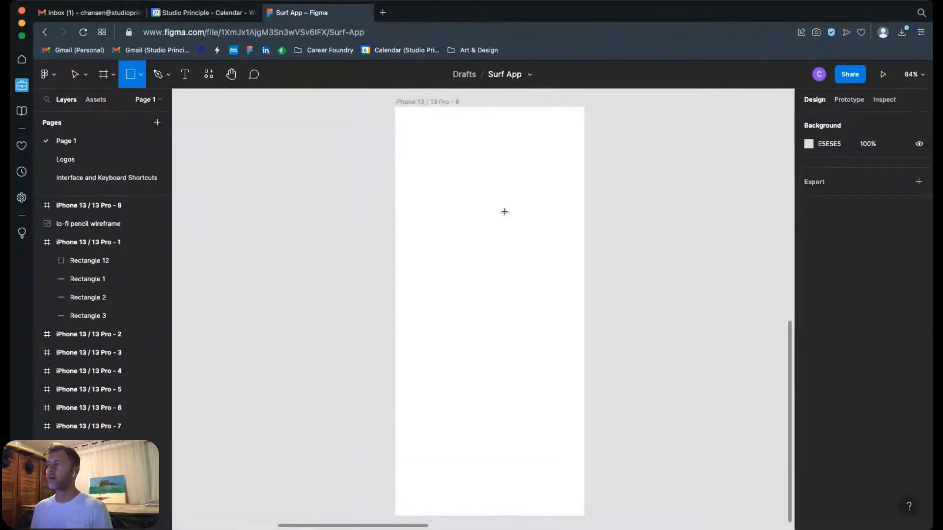
pyautogui.moveTo(435, 184); pyautogui.dragTo(544, 297)
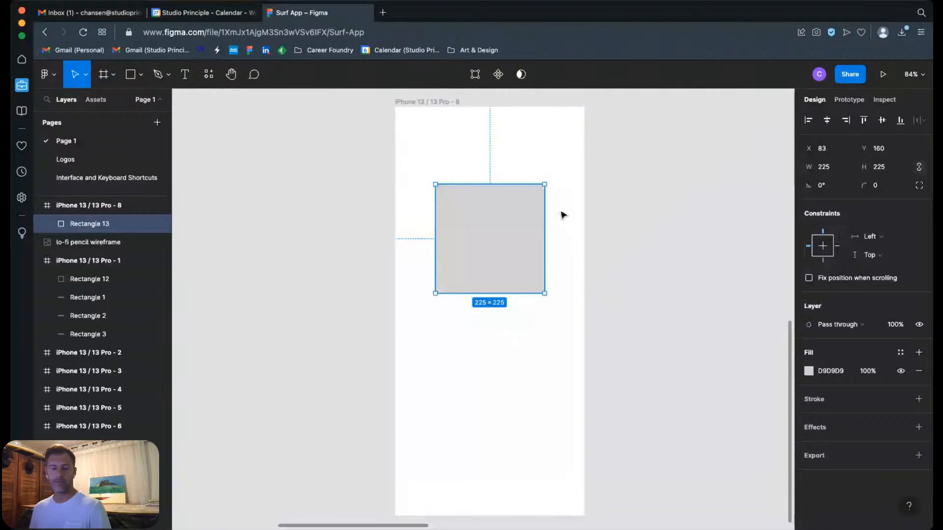
# Step: Reposition the square placeholder, centred across the frame, at about X 82, Y 120
pyautogui.moveTo(517, 255); pyautogui.dragTo(517, 332)
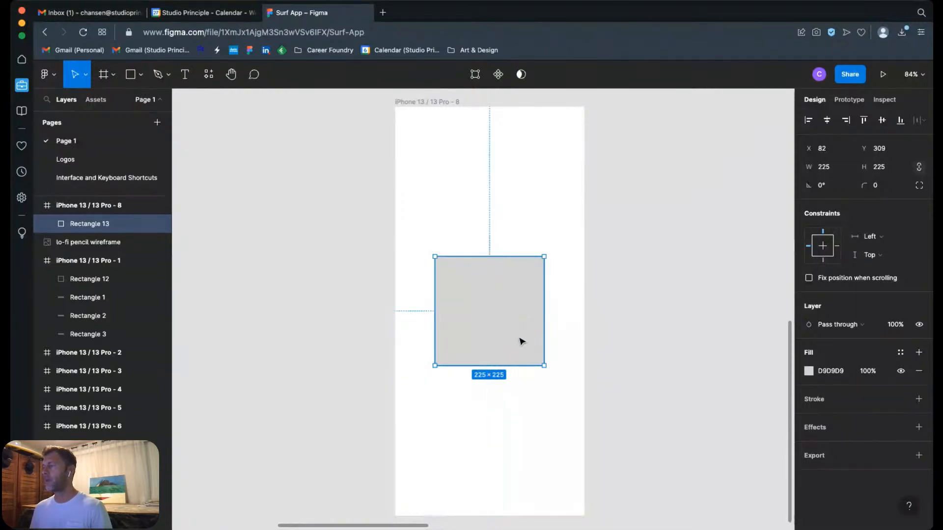
pyautogui.moveTo(522, 341); pyautogui.dragTo(512, 252)
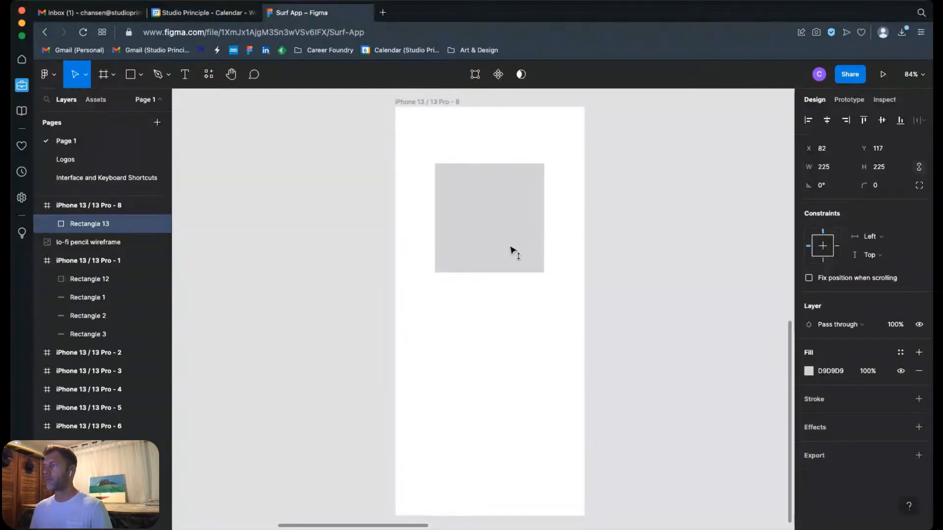
pyautogui.click(623, 225)
# Step: Draw a horizontal bar of about 332 × 46, centred in the frame's lower half at about X 29, Y 567
pyautogui.press('r')
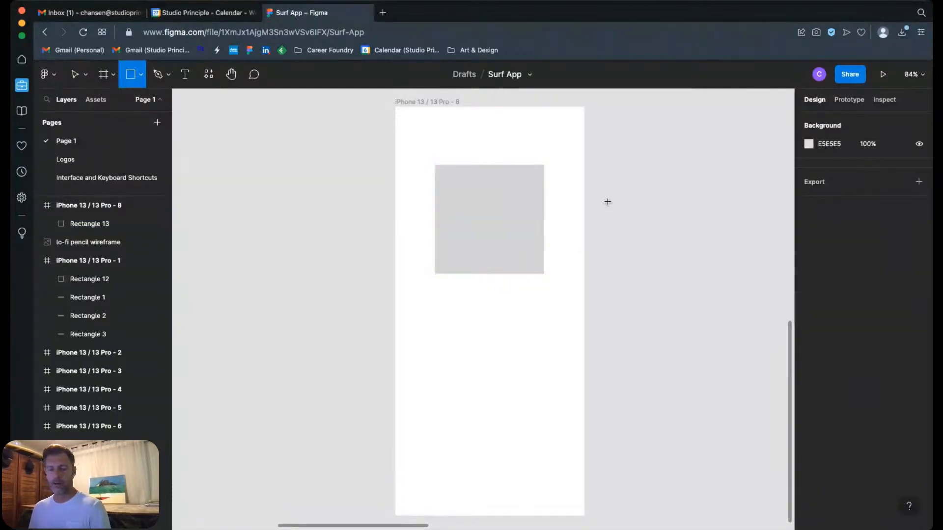
pyautogui.moveTo(410, 381); pyautogui.dragTo(544, 397)
pyautogui.click(614, 350)
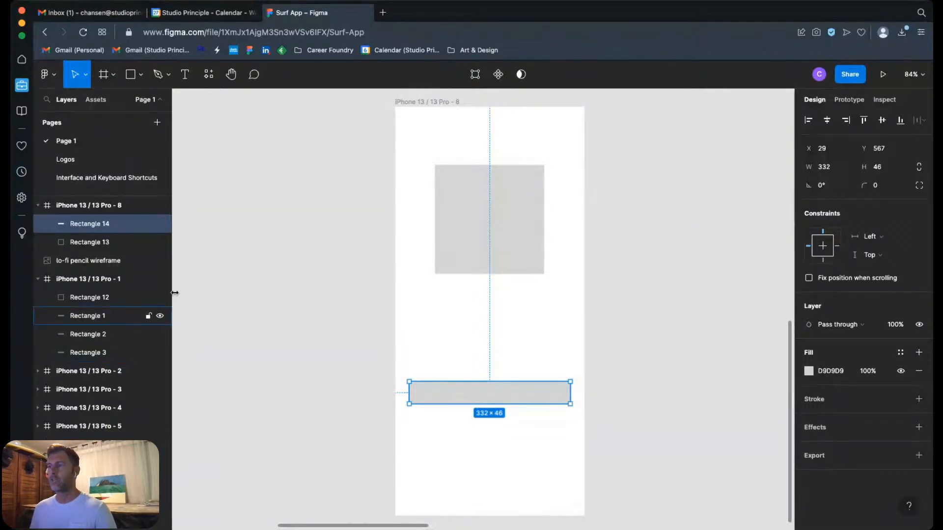
# Step: Duplicate the bar twice and stack the copies evenly beneath it at Y 635 and Y 703
pyautogui.press('super+v')
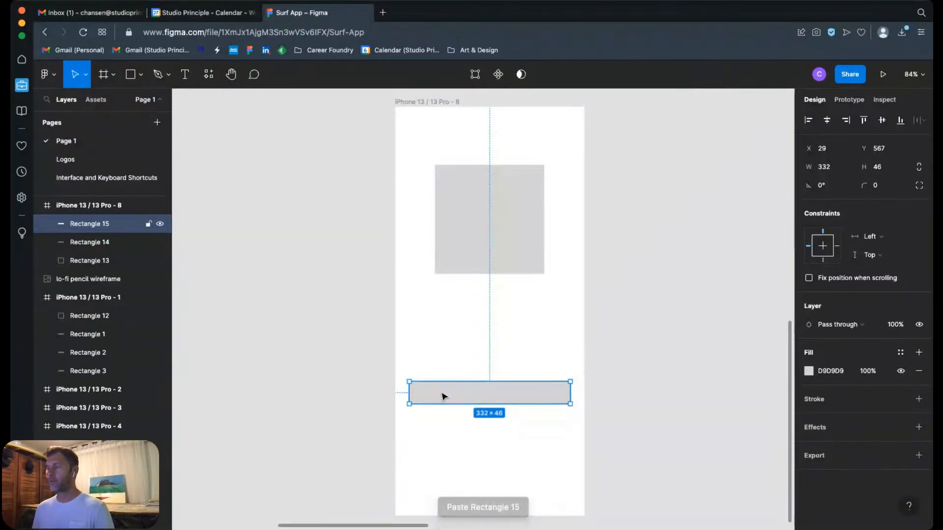
pyautogui.moveTo(443, 395); pyautogui.dragTo(444, 438)
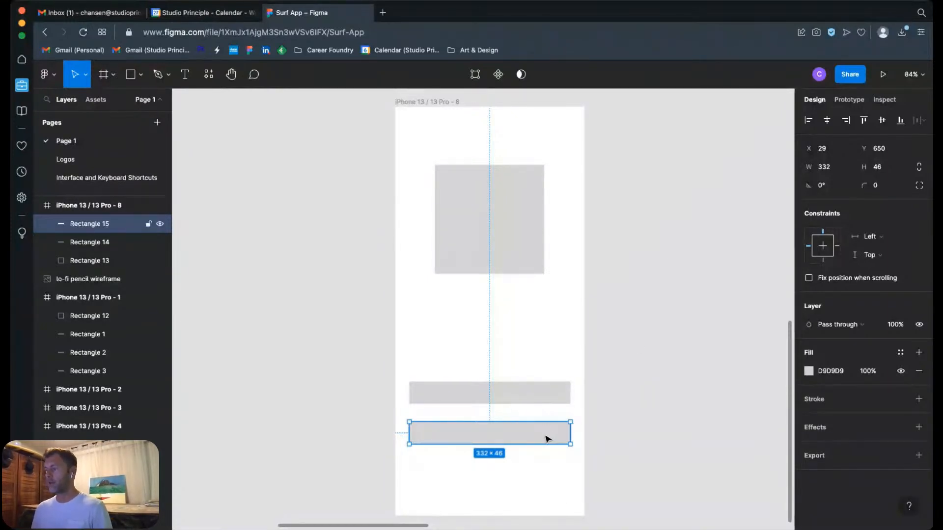
pyautogui.moveTo(547, 438); pyautogui.dragTo(545, 431)
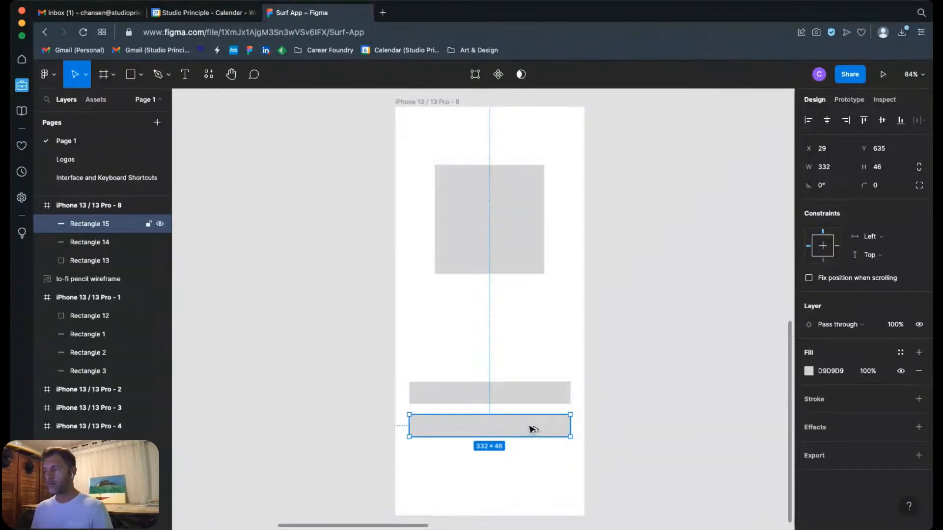
pyautogui.keyDown('alt'); pyautogui.moveTo(532, 429); pyautogui.dragTo(530, 458); pyautogui.keyUp('alt')
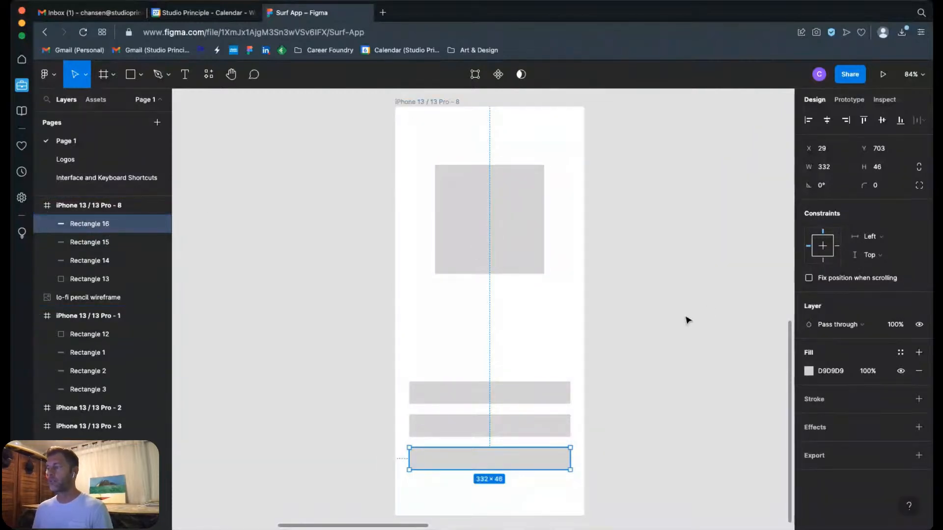
pyautogui.click(641, 378)
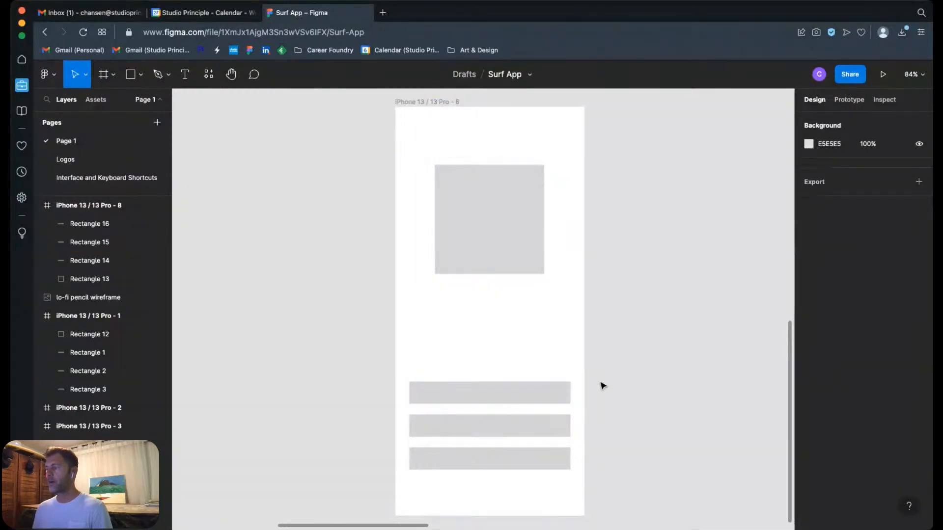
pyautogui.moveTo(600, 381); pyautogui.dragTo(545, 422)
pyautogui.click(641, 367)
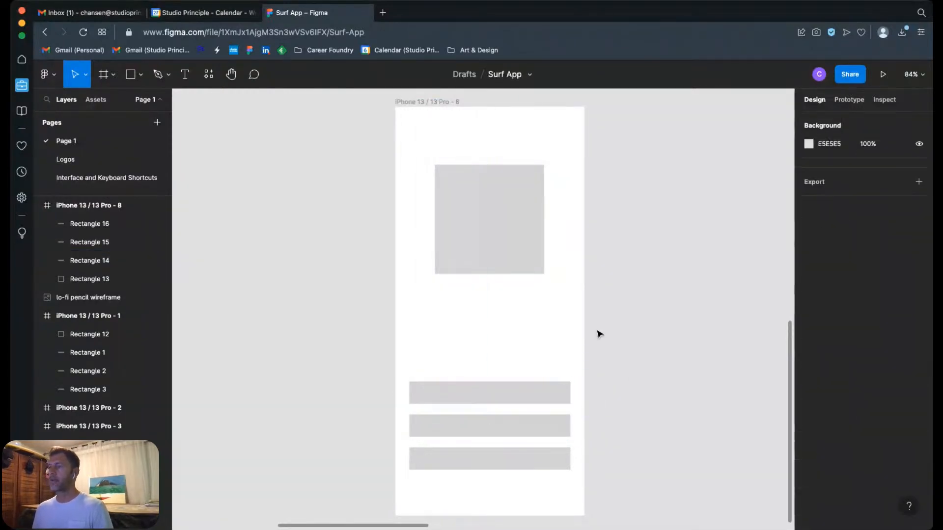
pyautogui.click(541, 396)
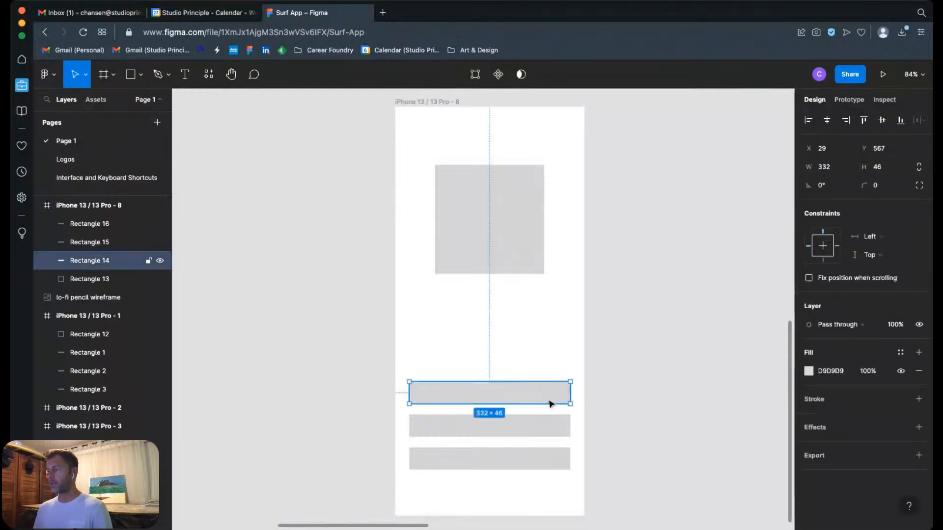
pyautogui.keyDown('shift'); pyautogui.click(538, 429); pyautogui.keyUp('shift')
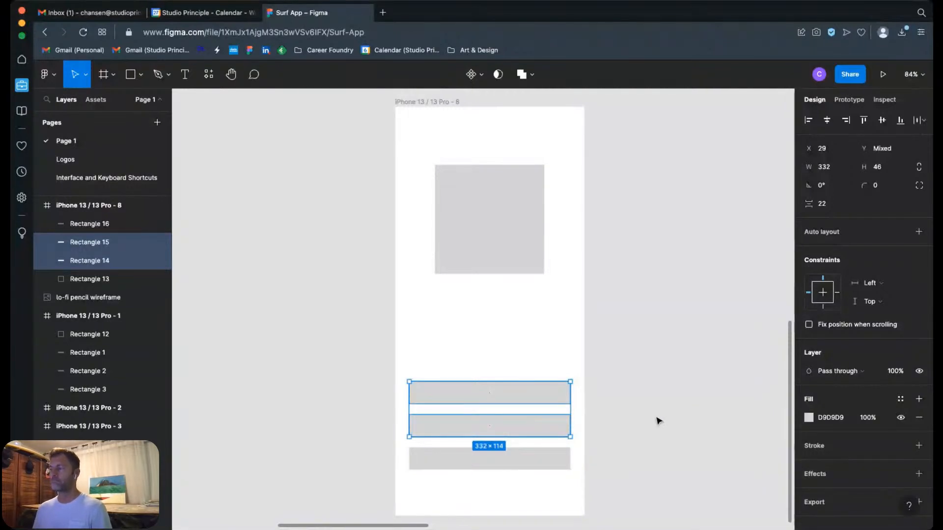
pyautogui.click(616, 396)
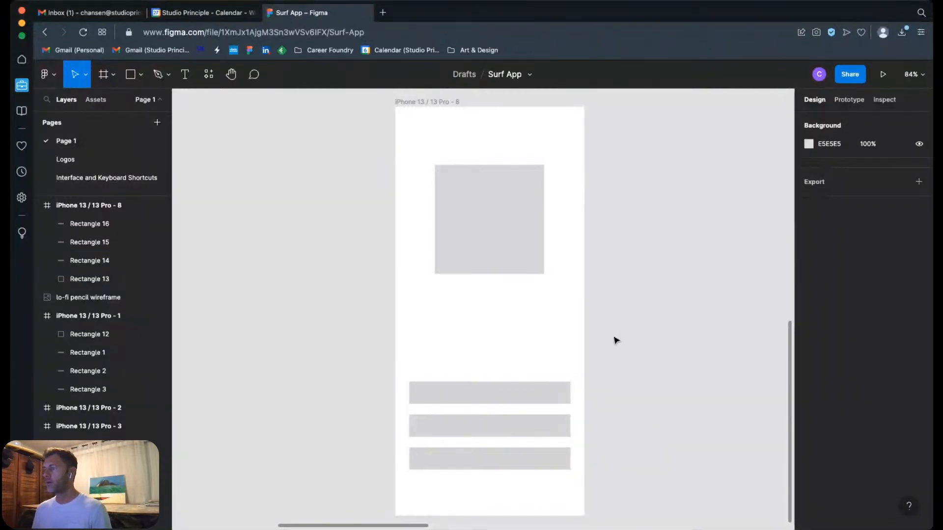
pyautogui.moveTo(617, 344); pyautogui.dragTo(606, 375)
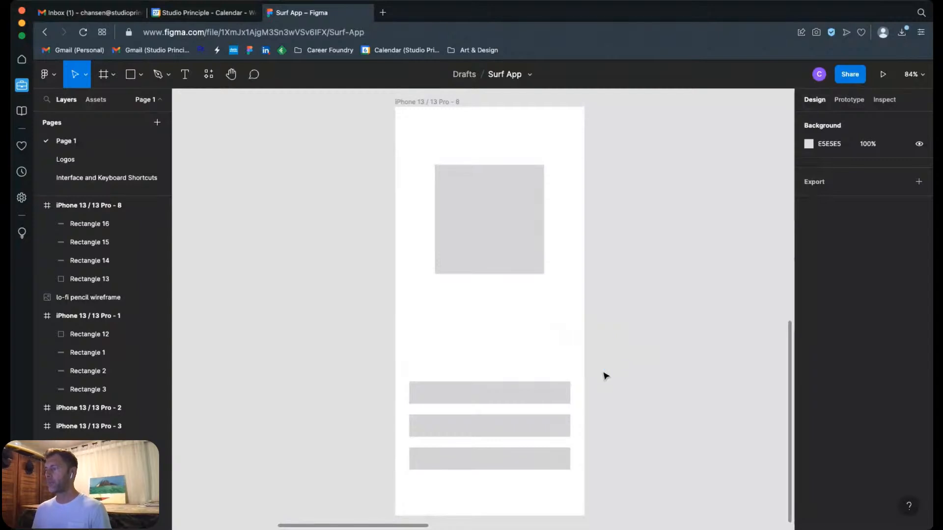
pyautogui.moveTo(404, 355); pyautogui.dragTo(446, 356)
pyautogui.moveTo(302, 329); pyautogui.dragTo(346, 361)
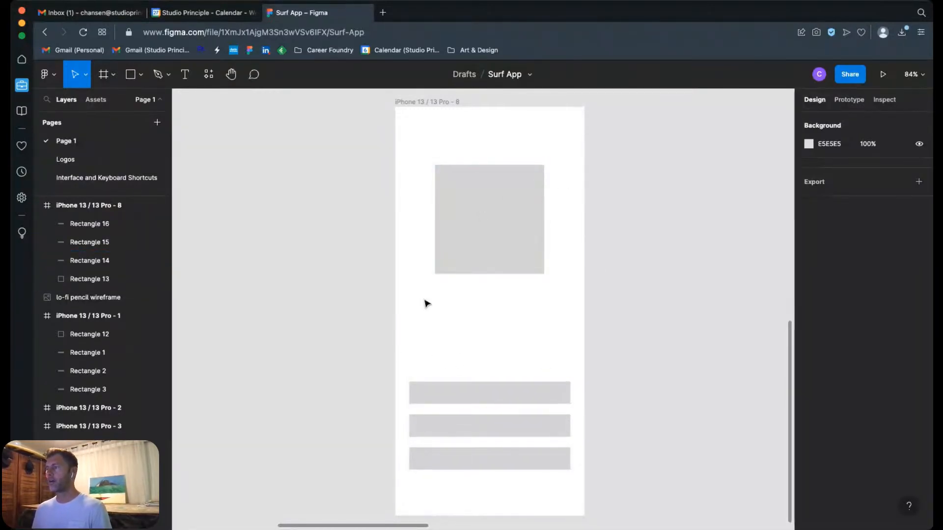
pyautogui.moveTo(364, 354); pyautogui.dragTo(594, 434)
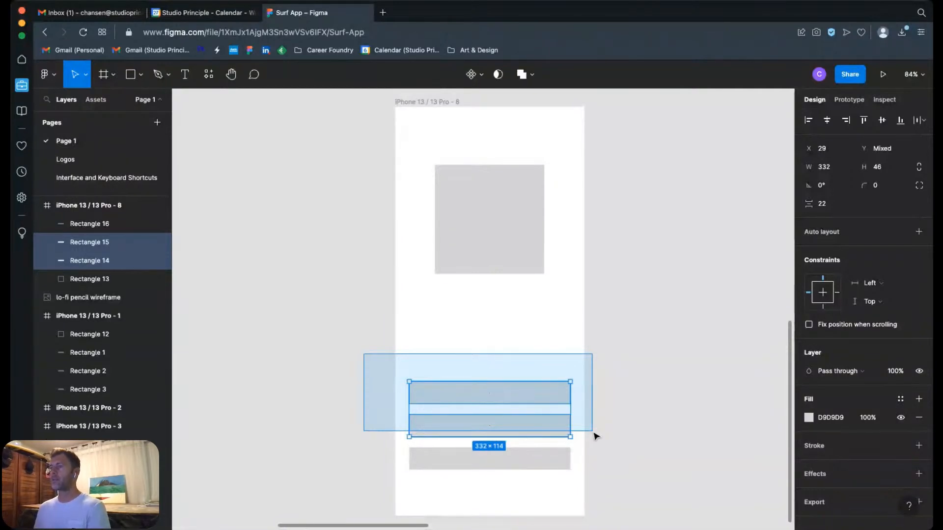
pyautogui.moveTo(594, 436); pyautogui.dragTo(593, 435)
pyautogui.click(383, 375)
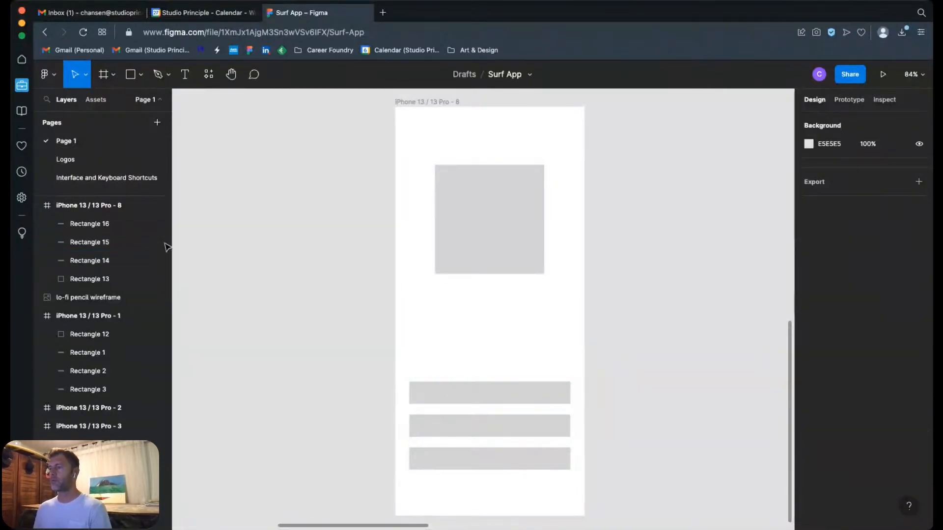
# Step: Hide the fill of the upper two of the three bars in the iPhone 13 / 13 Pro - 8 frame and add a stroke
pyautogui.moveTo(358, 354); pyautogui.dragTo(599, 426)
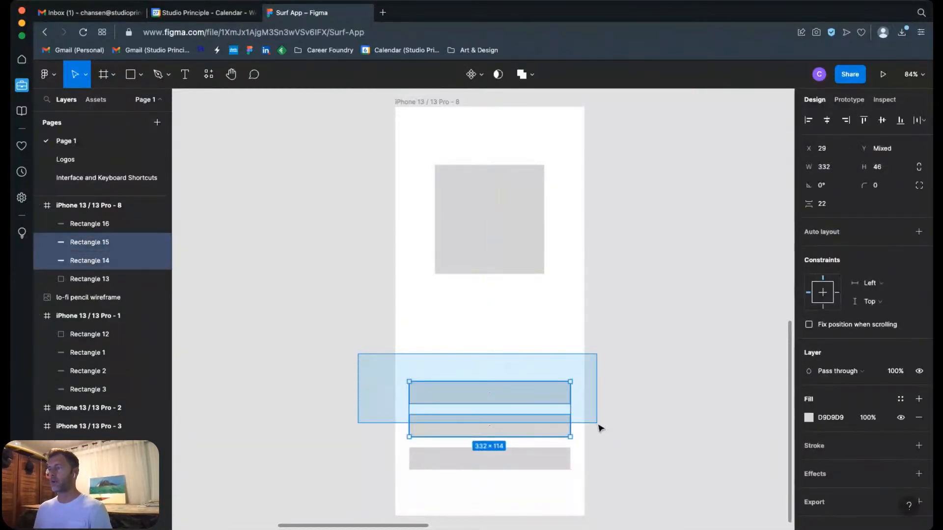
pyautogui.moveTo(599, 428); pyautogui.dragTo(600, 428)
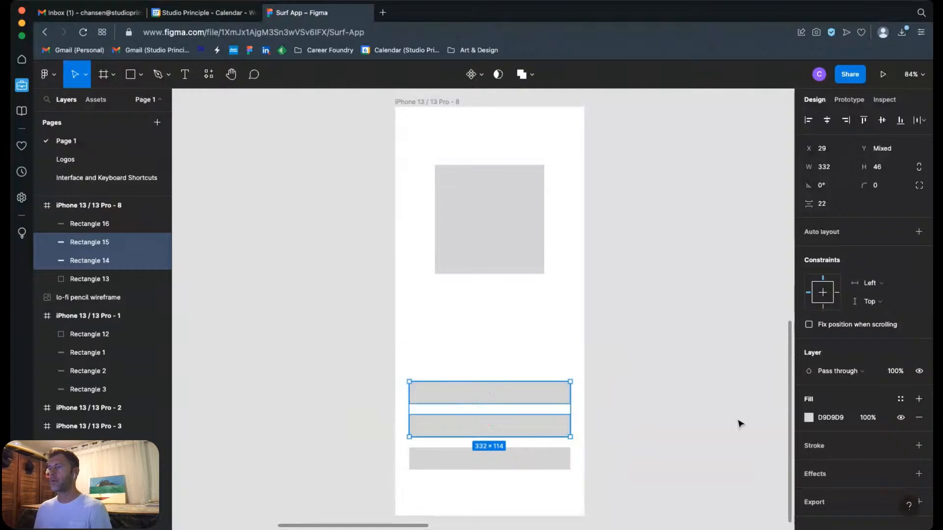
pyautogui.click(900, 418)
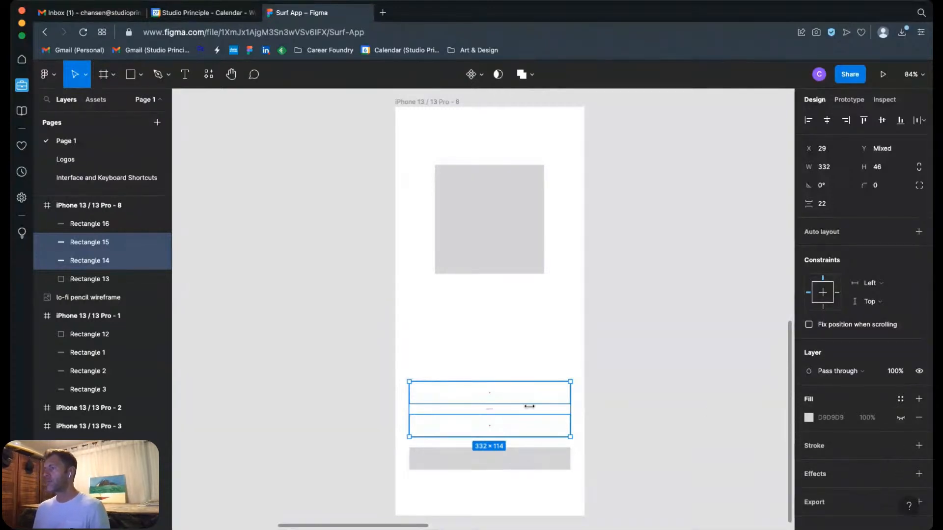
pyautogui.click(919, 445)
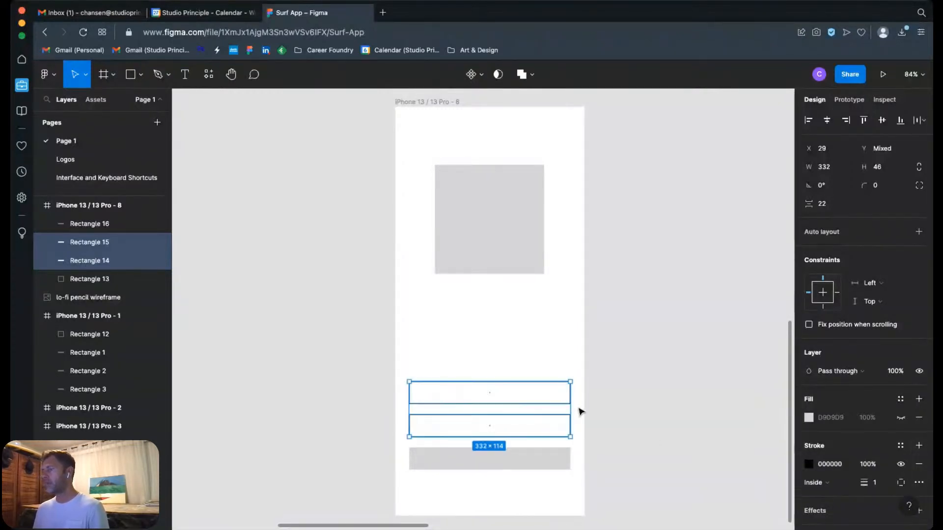
# Step: Set the two outlined bars' stroke to a thickness of 2 and the grey document colour C4C4C4
pyautogui.moveTo(373, 351); pyautogui.dragTo(621, 480)
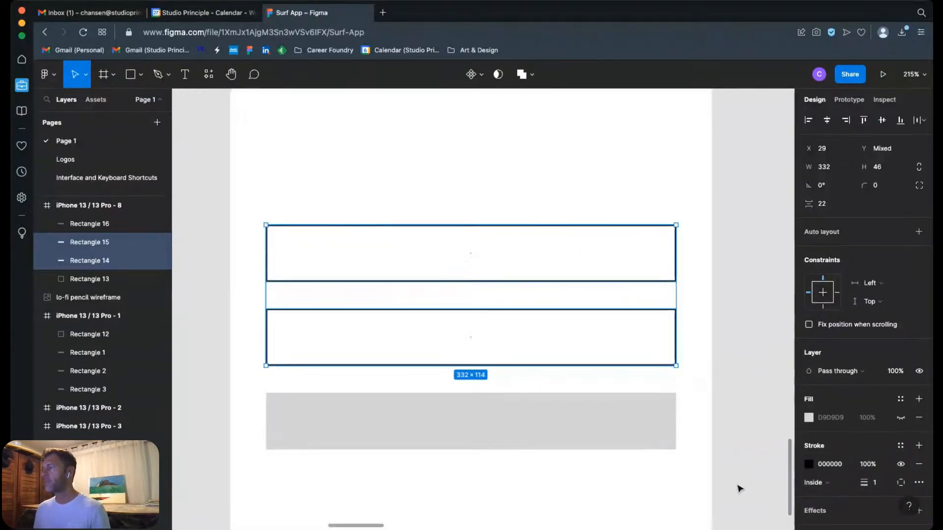
pyautogui.click(877, 485)
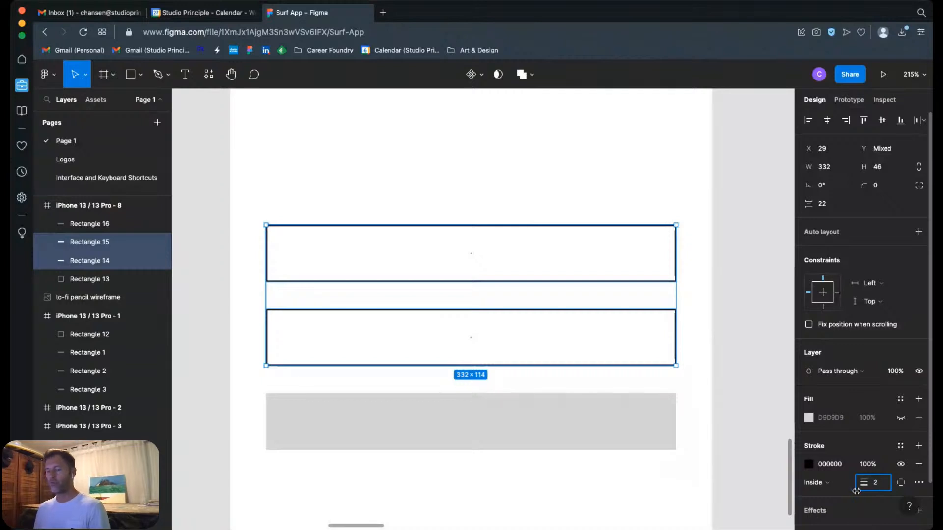
pyautogui.press('Return')
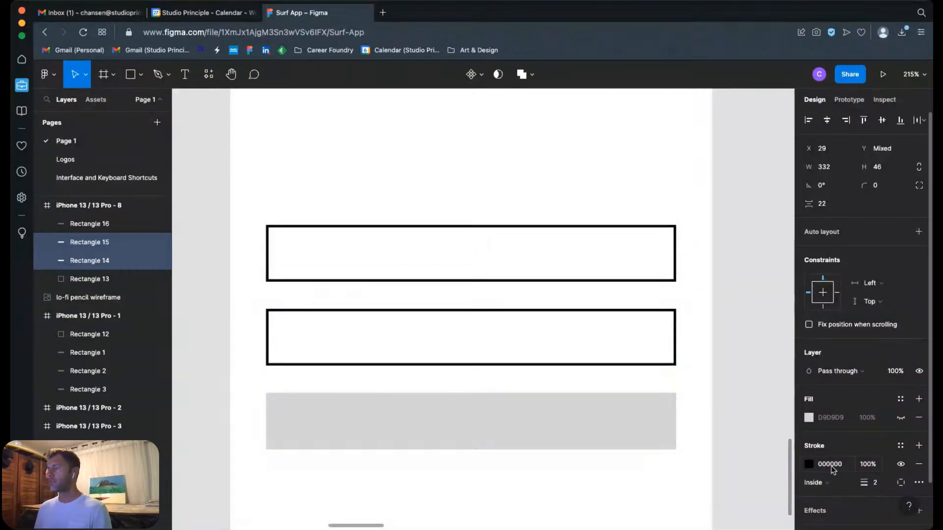
pyautogui.click(808, 465)
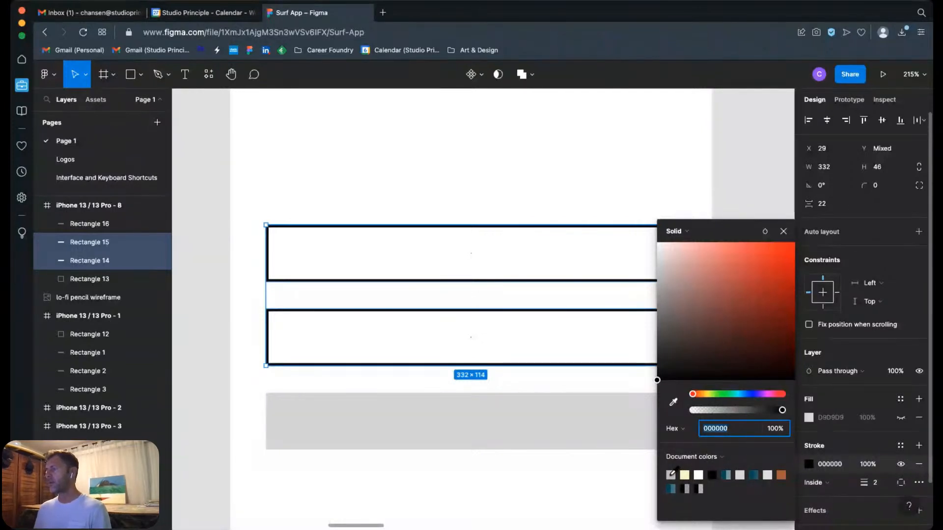
pyautogui.click(671, 474)
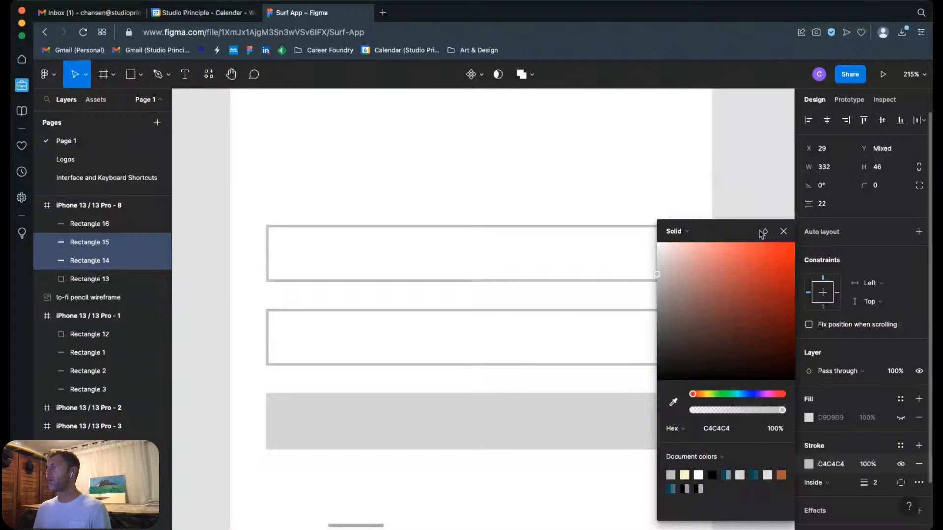
pyautogui.click(782, 232)
pyautogui.click(767, 219)
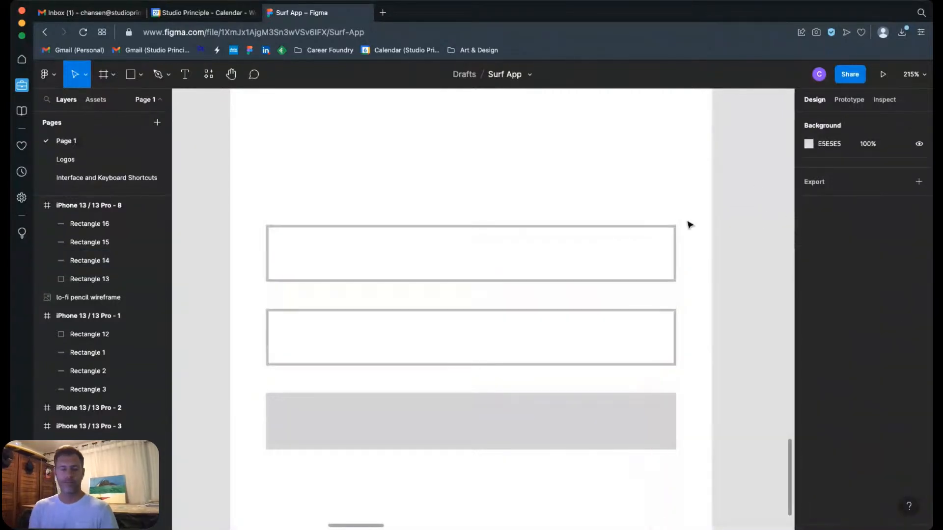
pyautogui.press('super+minus')
pyautogui.press('super+minus')
pyautogui.press('super+minus')
pyautogui.moveTo(463, 260); pyautogui.dragTo(460, 343)
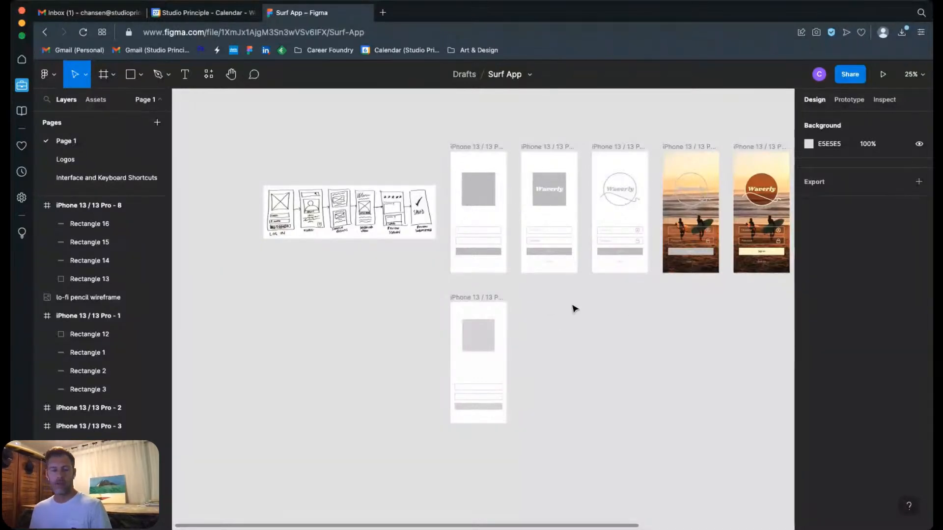
pyautogui.moveTo(575, 309); pyautogui.dragTo(499, 305)
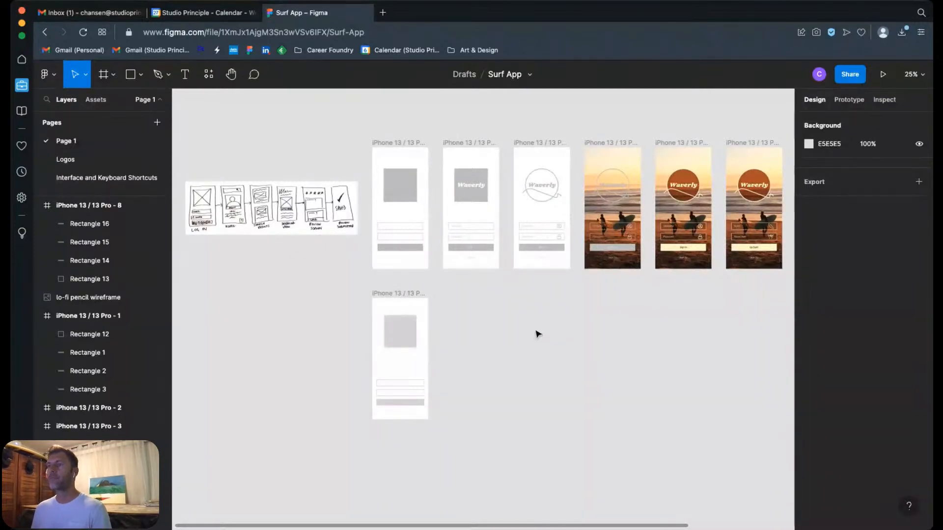
pyautogui.press('f')
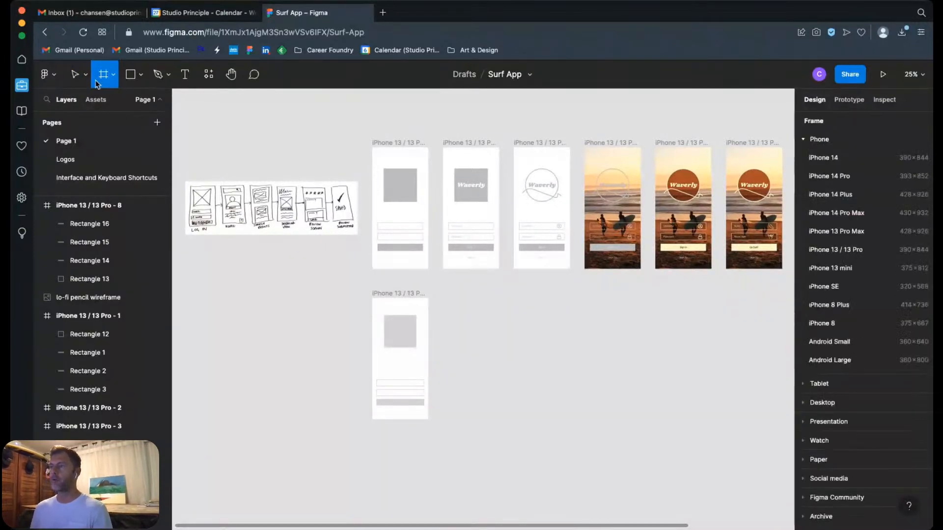
pyautogui.click(824, 251)
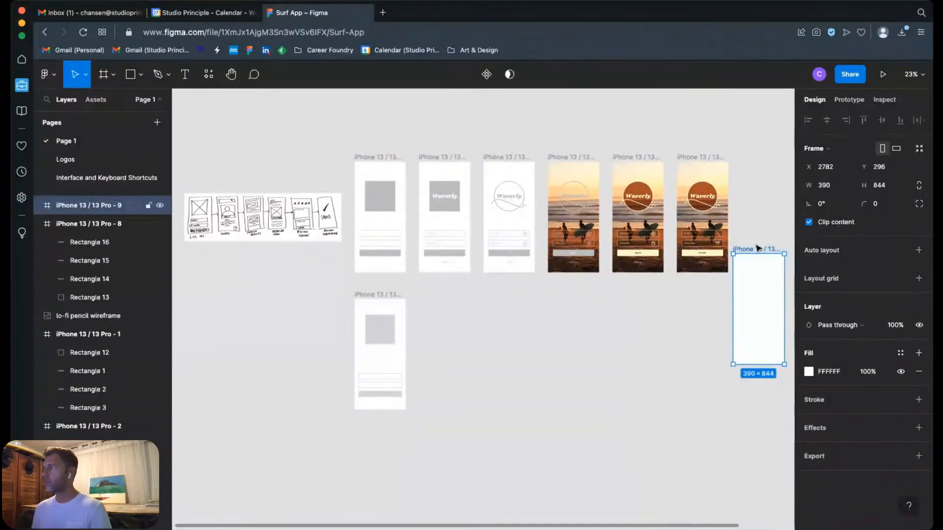
pyautogui.moveTo(756, 253); pyautogui.dragTo(441, 325)
pyautogui.press('Delete')
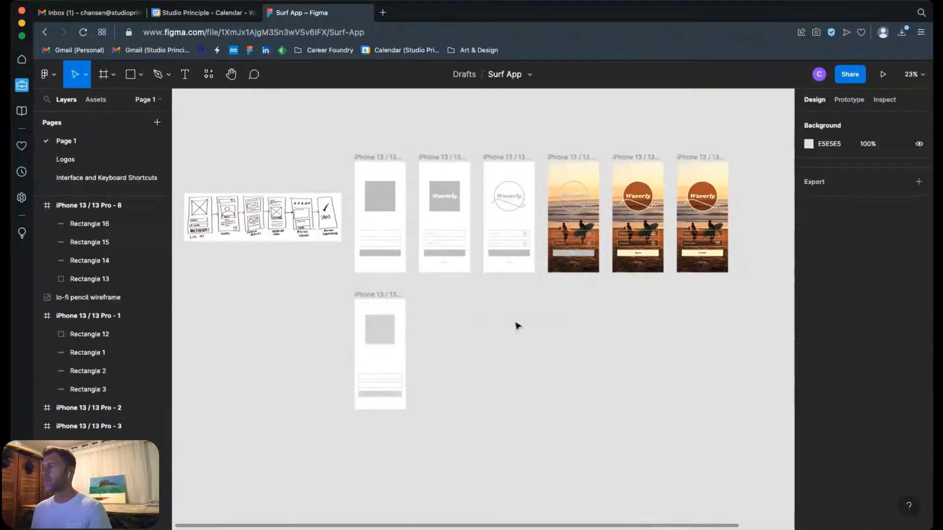
# Step: Try placing a pasted copy of the iPhone 13 / 13 Pro - 8 frame beside the original at X 384, Y 641
pyautogui.click(374, 295)
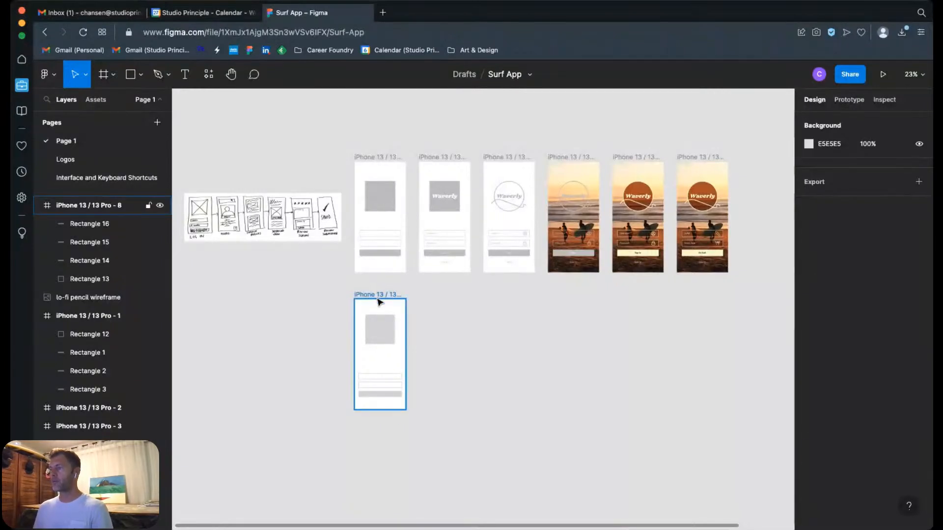
pyautogui.click(379, 301)
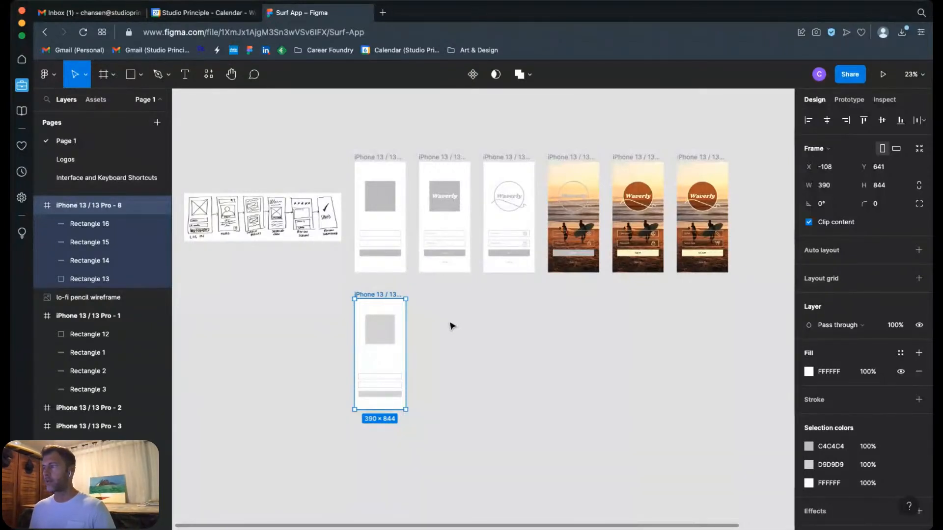
pyautogui.press('super+v')
pyautogui.moveTo(437, 298); pyautogui.dragTo(441, 296)
pyautogui.press('super+z')
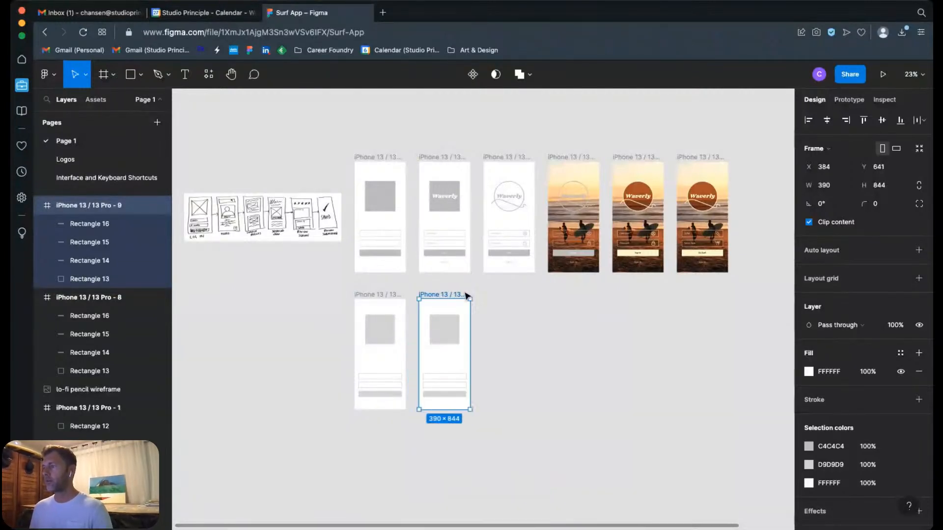
pyautogui.click(454, 285)
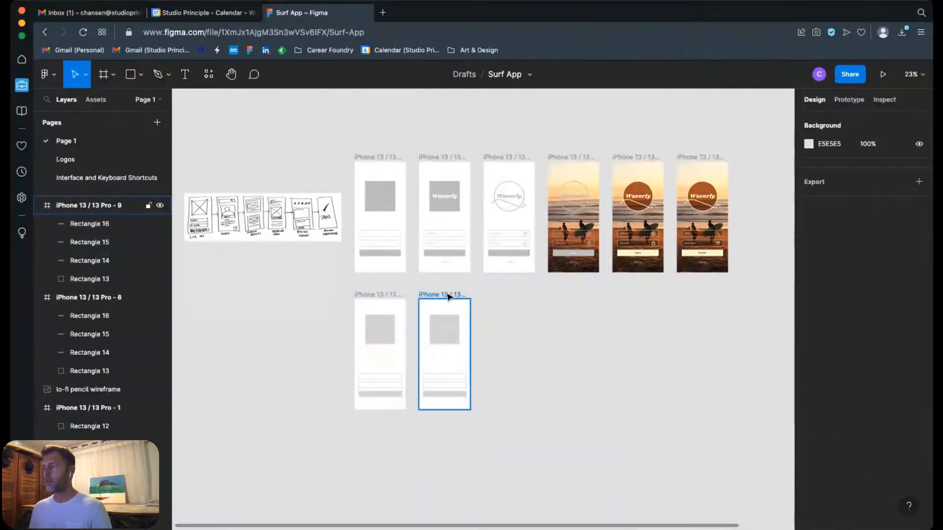
pyautogui.click(448, 297)
pyautogui.press('Delete')
# Step: Duplicate the iPhone 13 / 13 Pro - 8 frame beside the original and align the copy under the upper row's second screen at X 384, Y 641
pyautogui.click(379, 297)
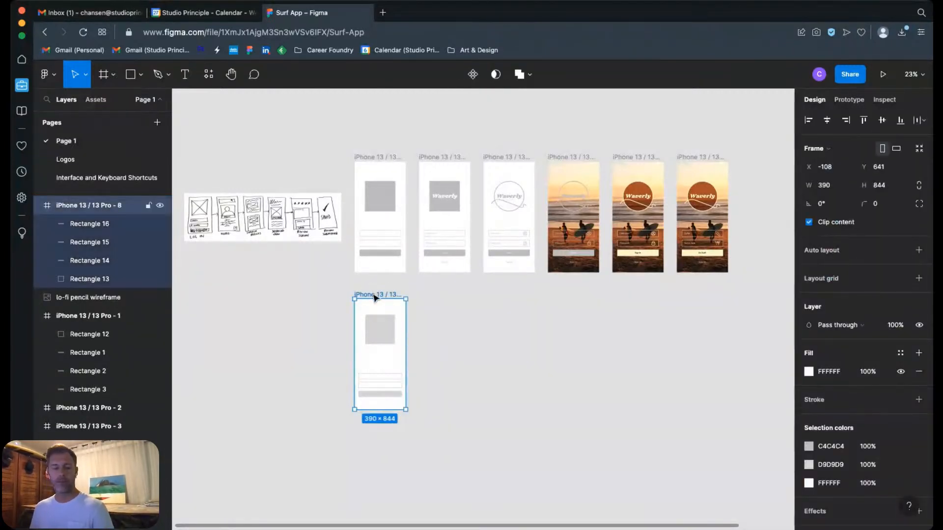
pyautogui.moveTo(373, 297); pyautogui.dragTo(437, 296)
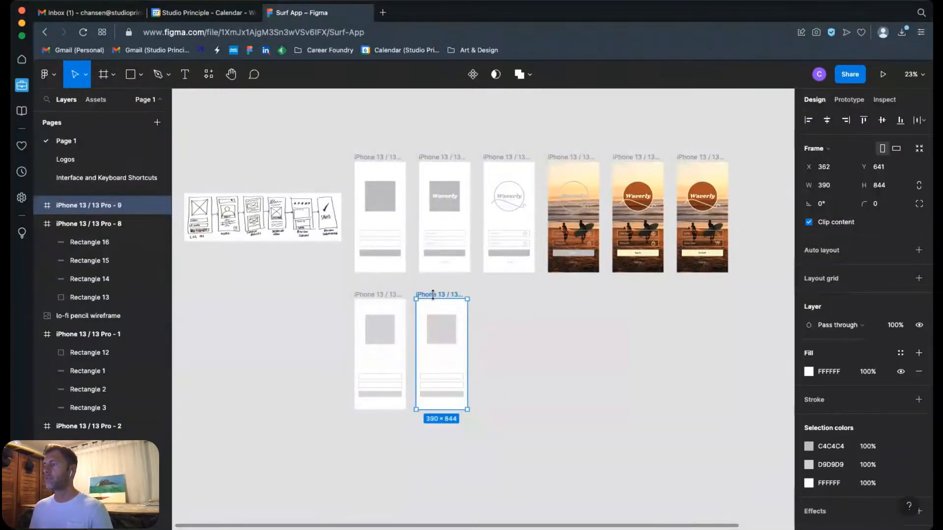
pyautogui.scroll(5, 386, 291)
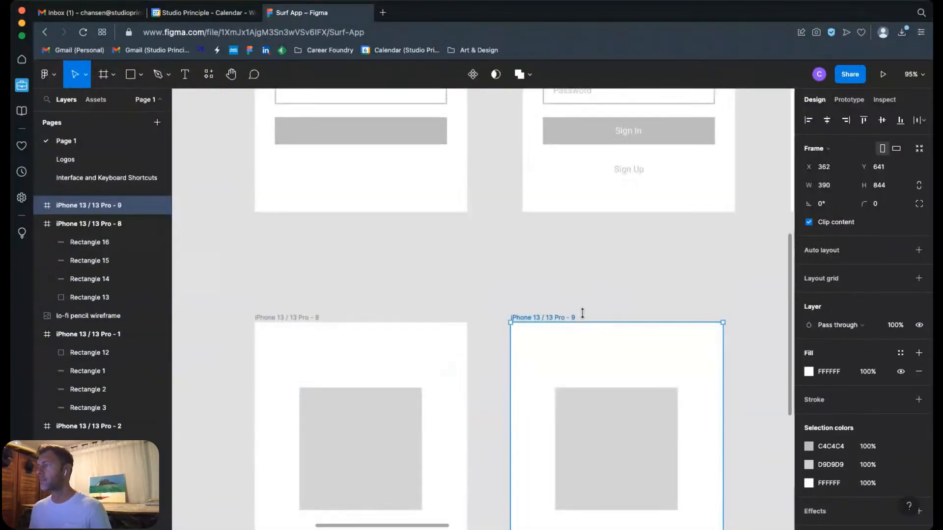
pyautogui.moveTo(551, 316); pyautogui.dragTo(562, 316)
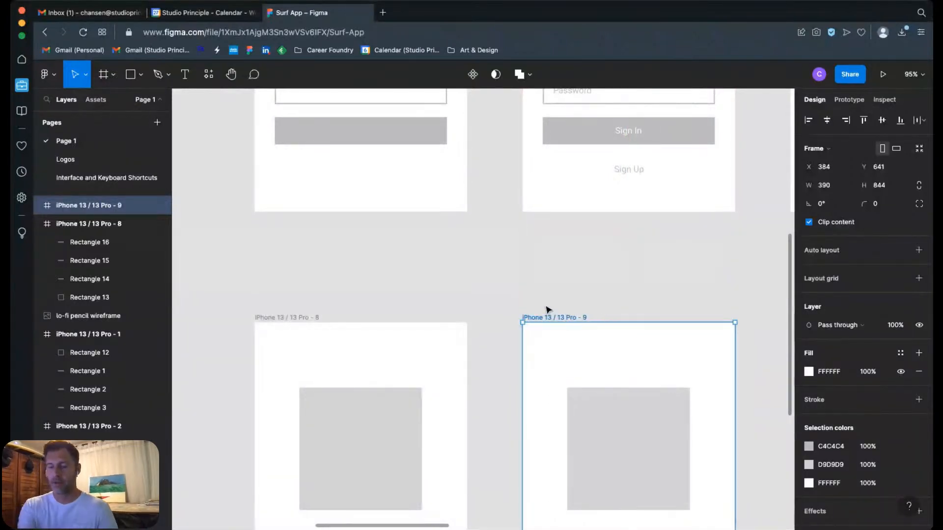
# Step: Post the comment "Add Typography" on the canvas above the iPhone 13 / 13 Pro - 2 frame
pyautogui.press('super+minus')
pyautogui.press('super+minus')
pyautogui.click(504, 166)
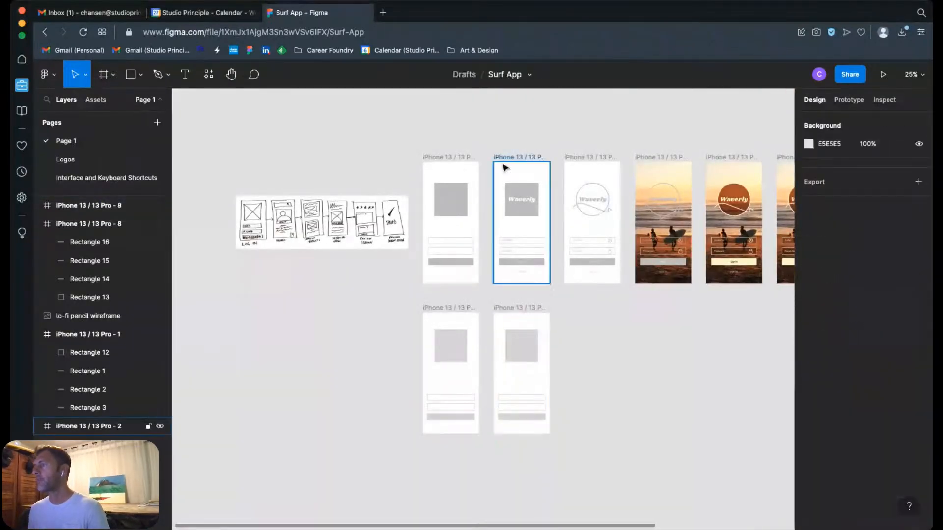
pyautogui.moveTo(478, 148); pyautogui.dragTo(557, 293)
pyautogui.click(556, 129)
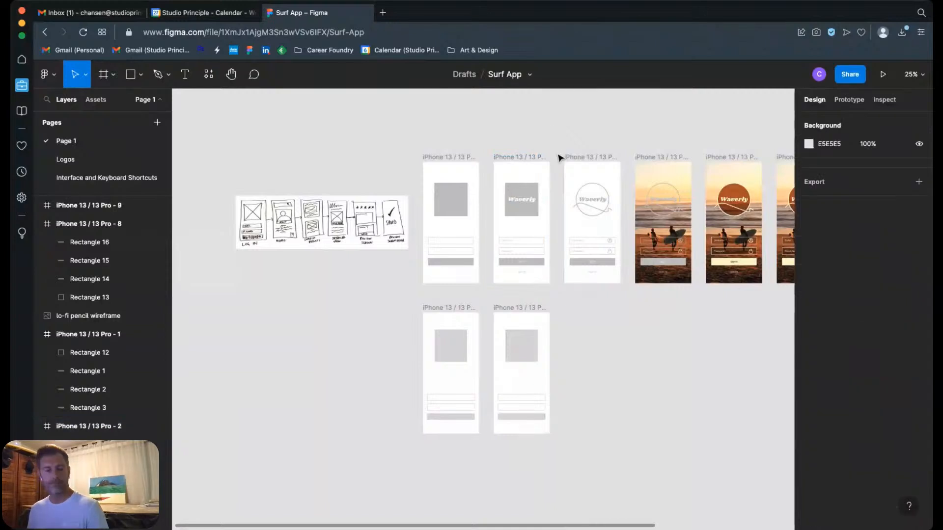
pyautogui.moveTo(482, 141); pyautogui.dragTo(564, 282)
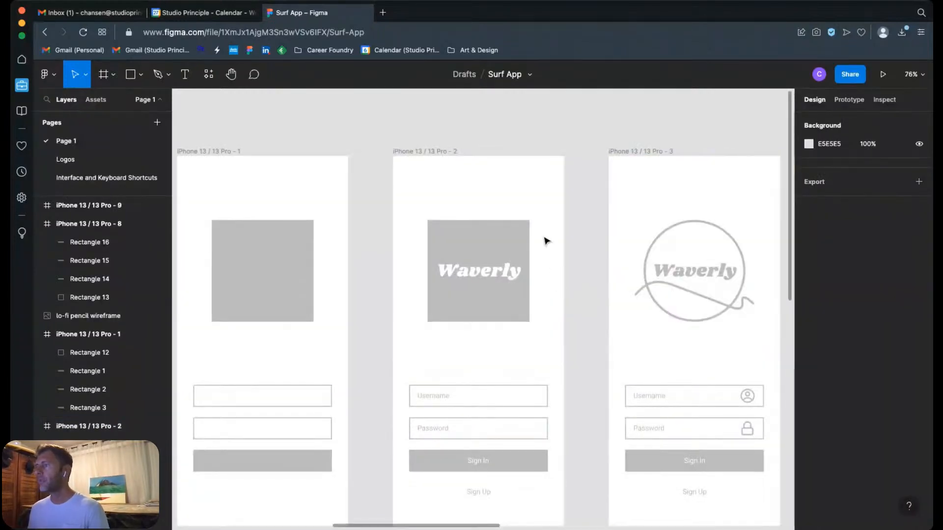
pyautogui.hscroll(-5, 356, 137)
pyautogui.scroll(2, 356, 137)
pyautogui.click(254, 74)
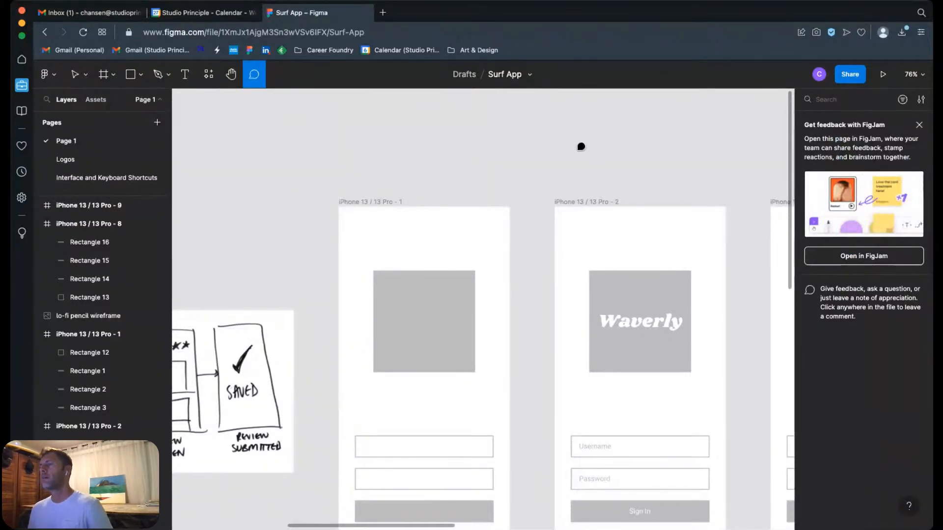
pyautogui.click(554, 142)
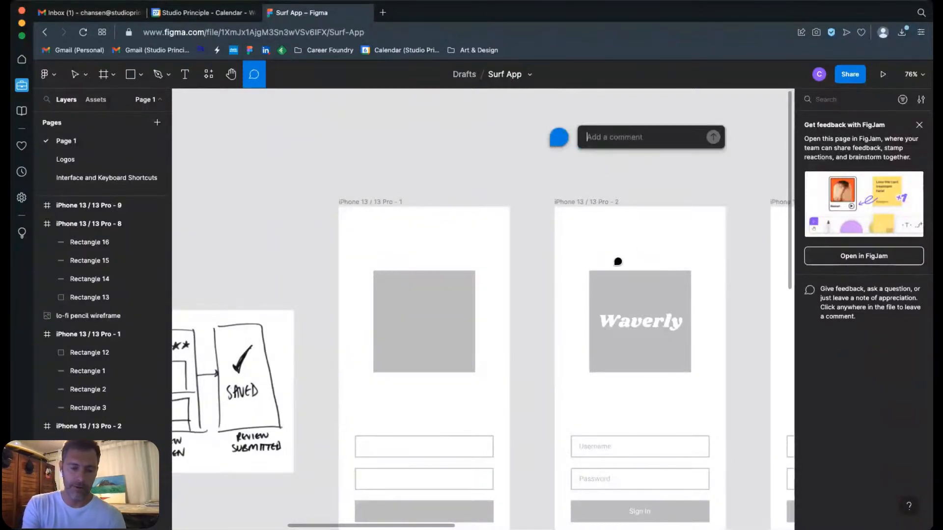
pyautogui.write('Add Ty')
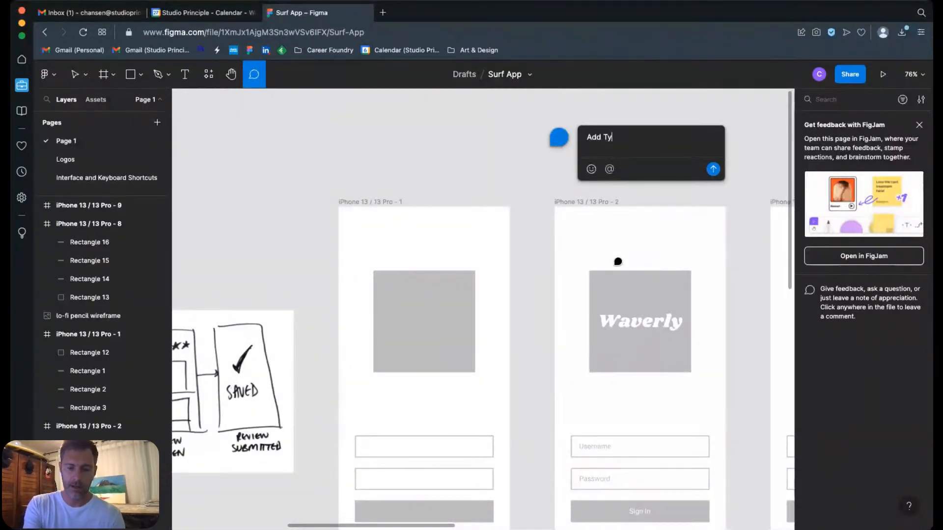
pyautogui.write('pography')
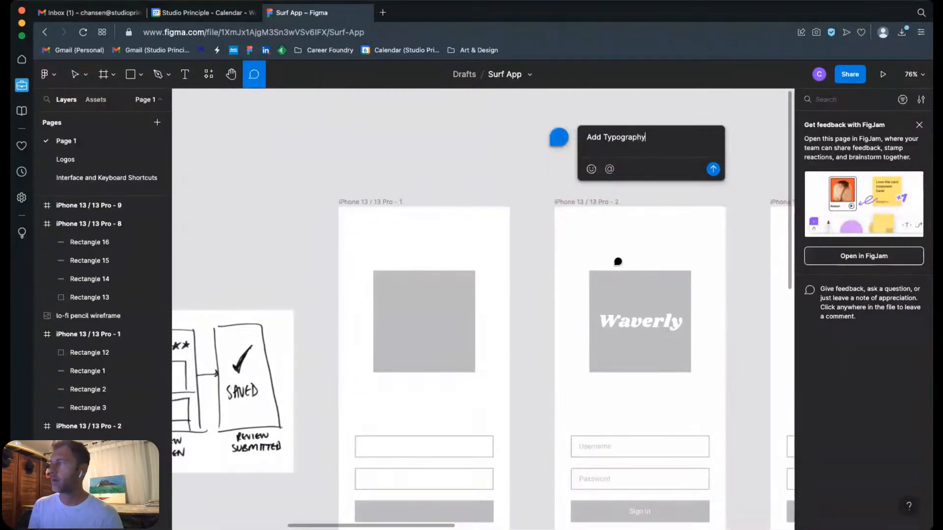
pyautogui.click(711, 169)
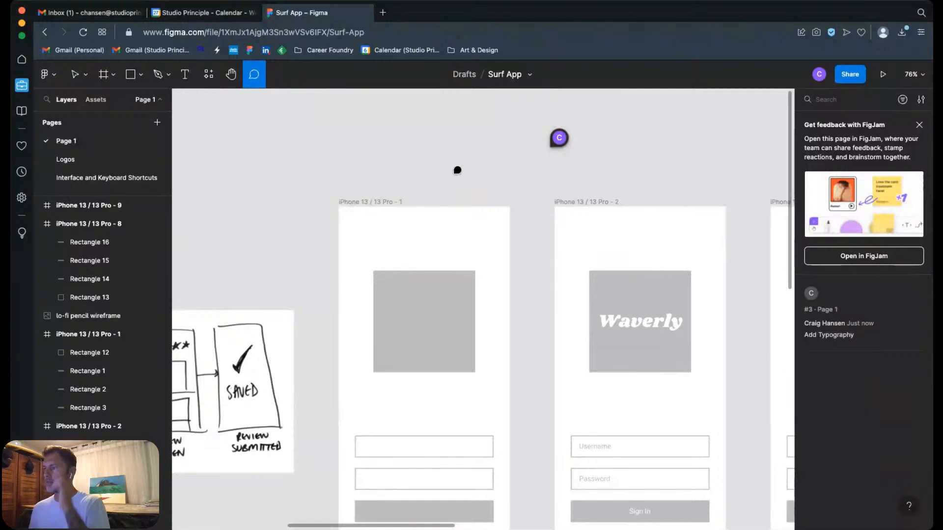
# Step: Post the comment "Create shapes" on the canvas above the iPhone 13 / 13 Pro - 1 frame
pyautogui.click(348, 144)
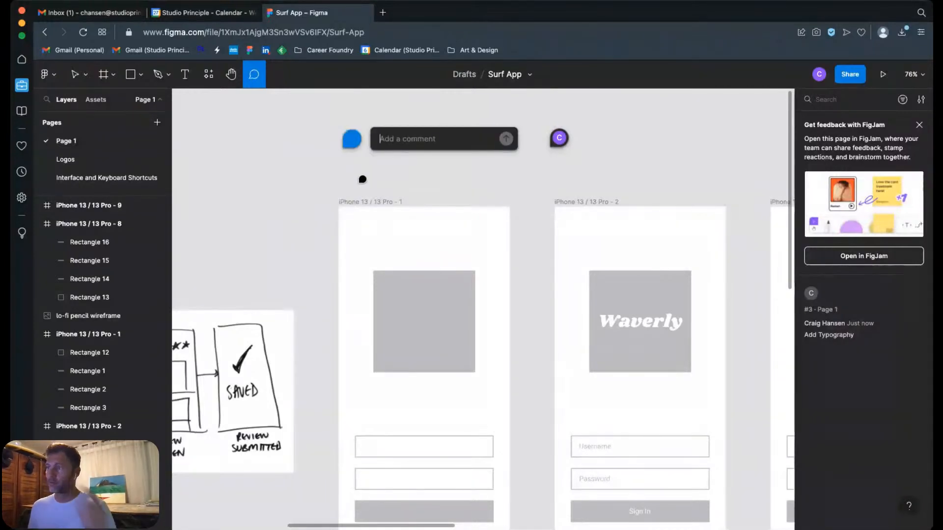
pyautogui.write('Create')
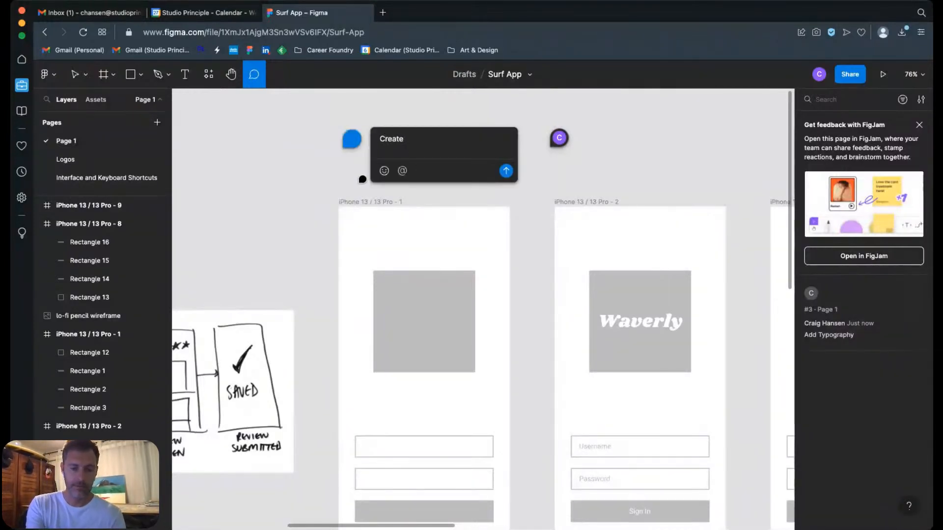
pyautogui.write(' shapes')
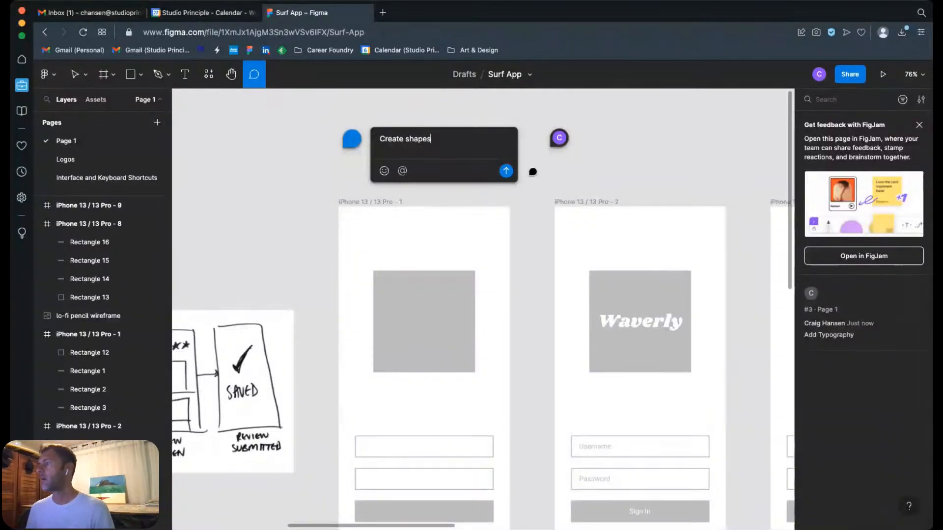
pyautogui.click(506, 171)
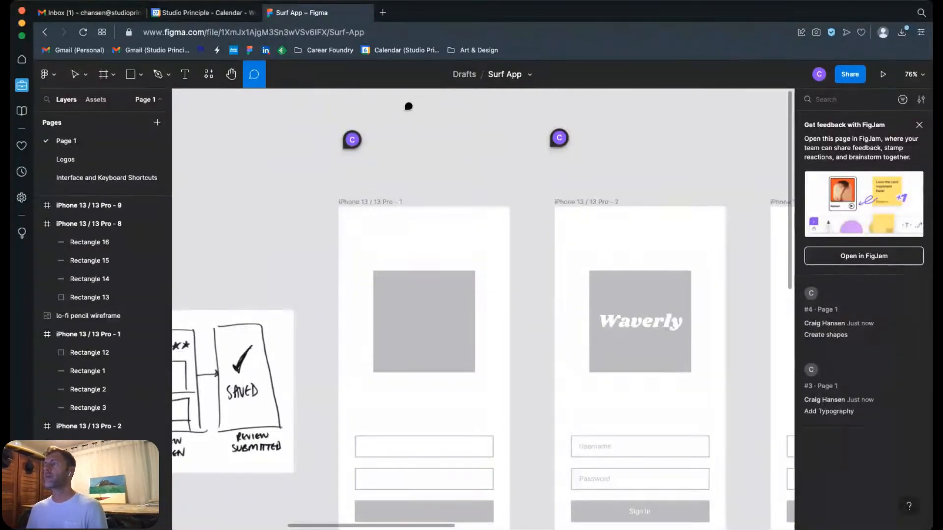
pyautogui.moveTo(358, 148)
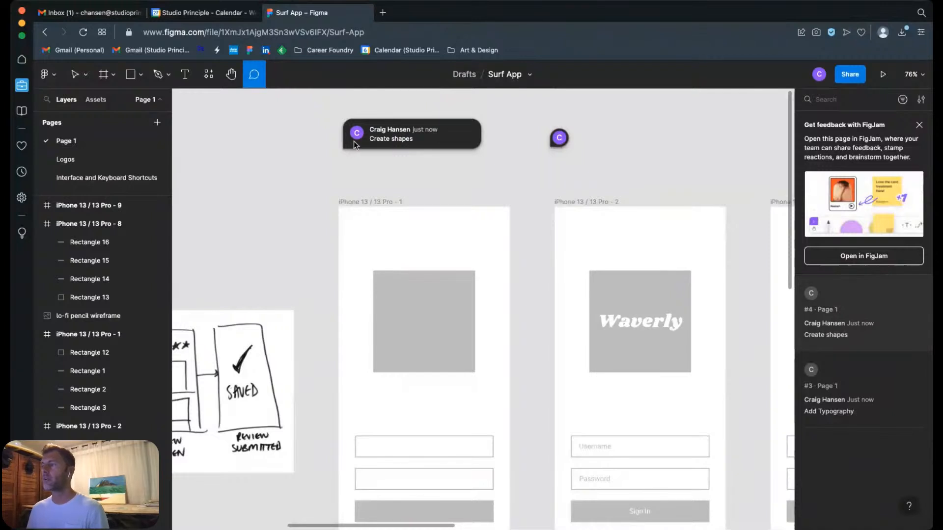
pyautogui.moveTo(555, 139)
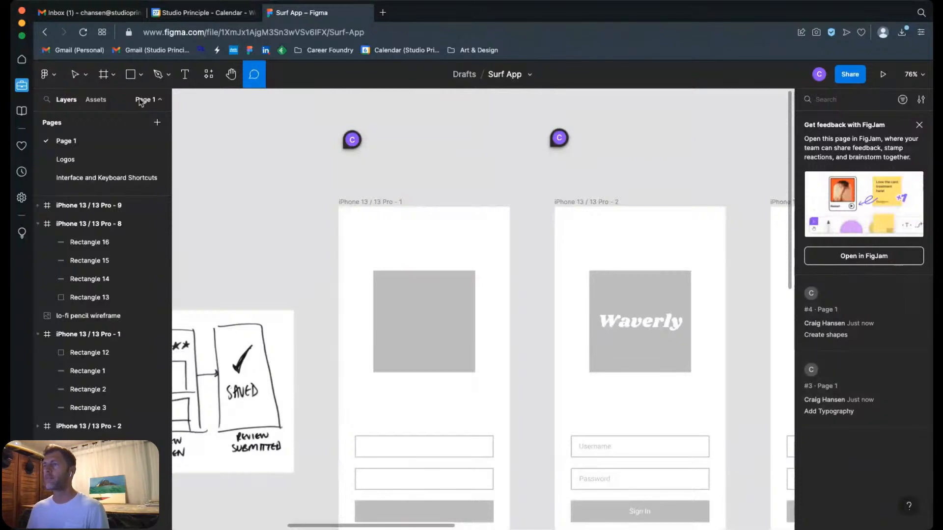
# Step: Check the font settings of the Waverly logo text and the Username placeholder in the iPhone 13 / 13 Pro - 2 frame
pyautogui.click(75, 73)
pyautogui.scroll(-2, 626, 236)
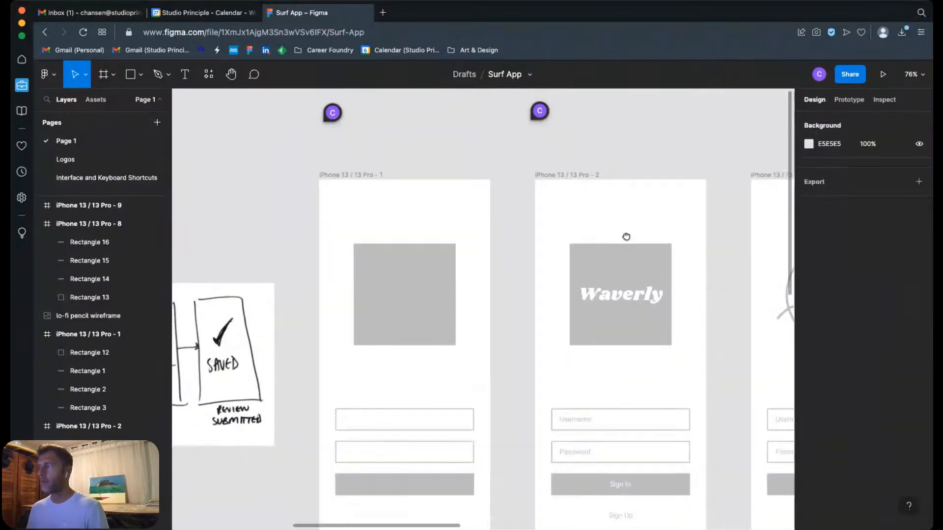
pyautogui.hscroll(5, 626, 236)
pyautogui.scroll(-3, 626, 237)
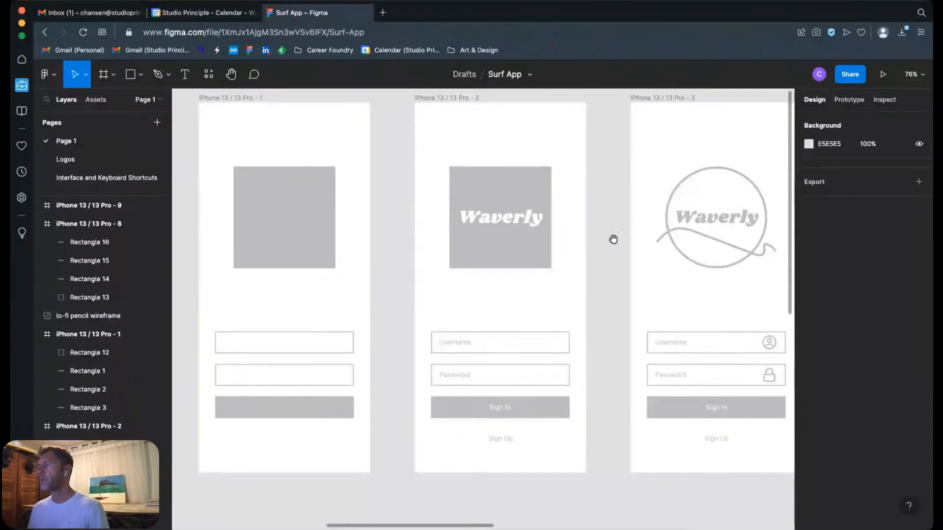
pyautogui.click(526, 230)
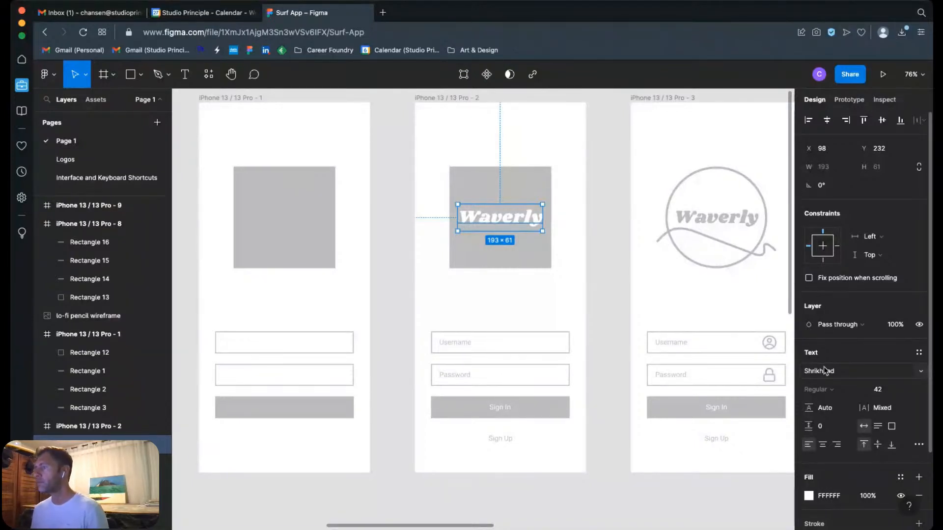
pyautogui.click(458, 343)
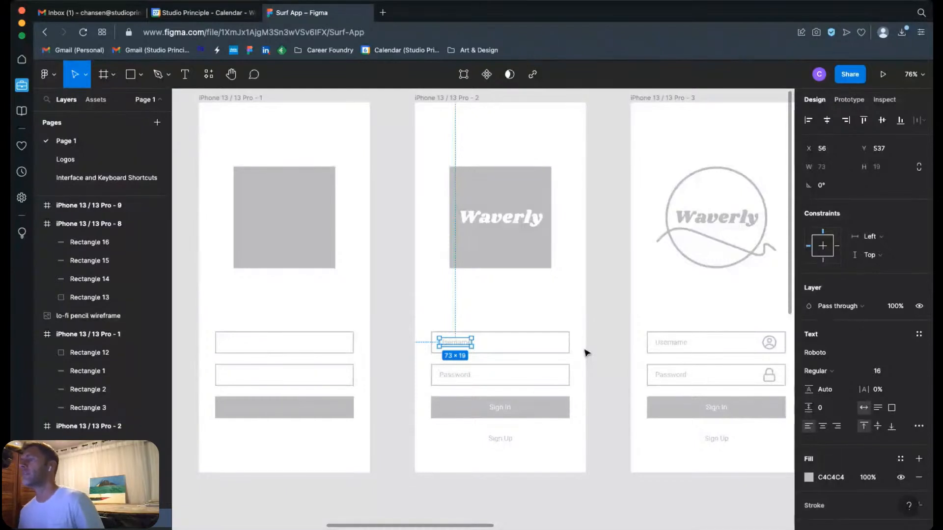
pyautogui.click(607, 255)
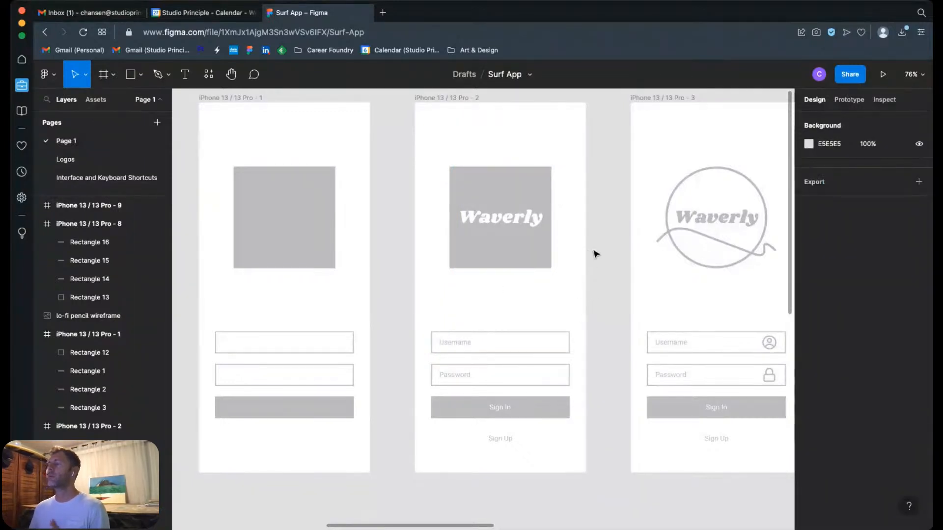
# Step: Try the Arimo font on the Waverly logo text in the iPhone 13 / 13 Pro - 2 frame and recentre it at X 118
pyautogui.click(513, 228)
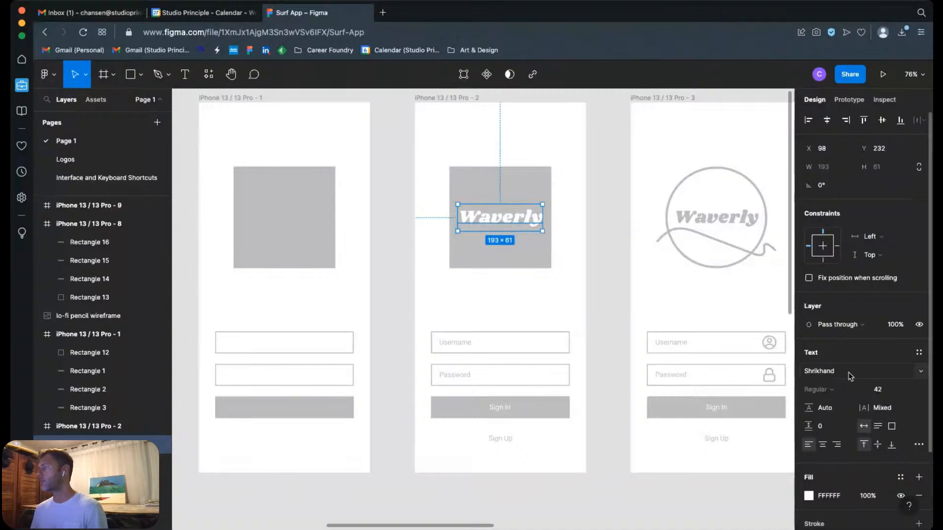
pyautogui.click(911, 373)
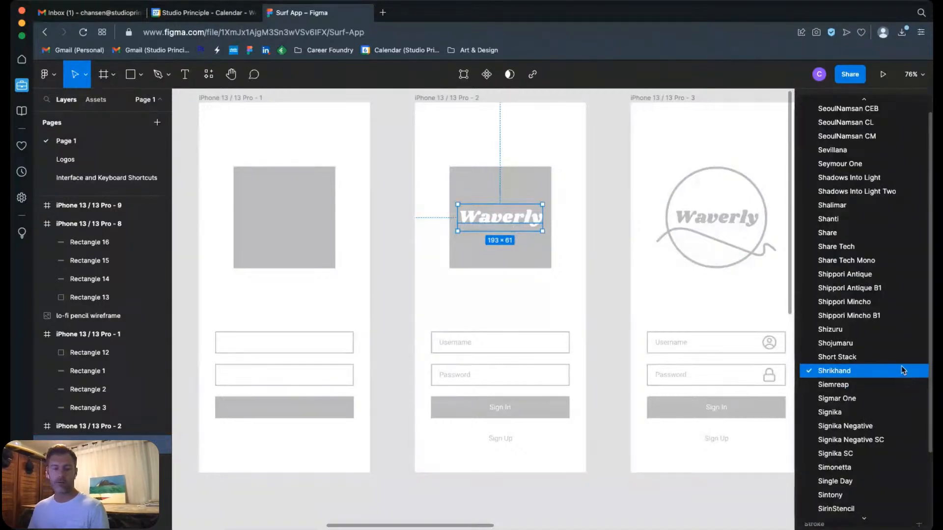
pyautogui.scroll(5, 905, 370)
pyautogui.scroll(20, 893, 363)
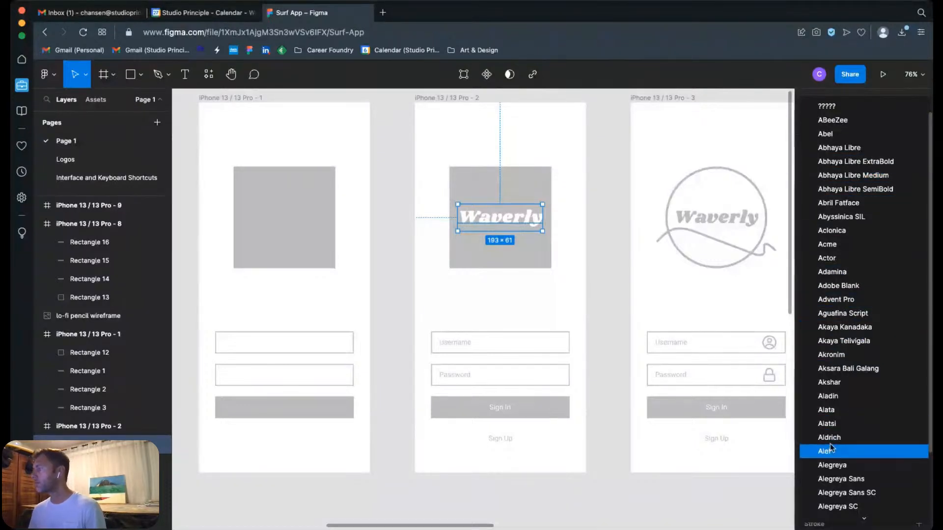
pyautogui.scroll(-3, 834, 442)
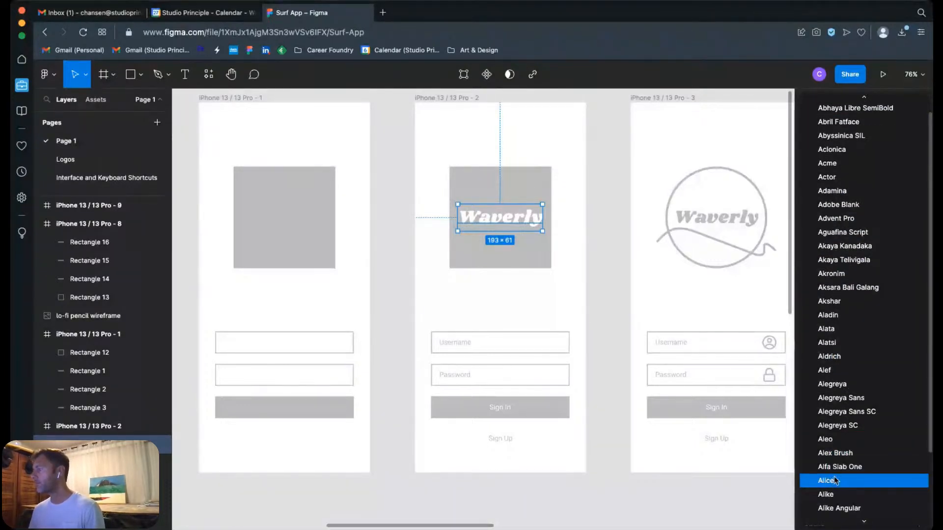
pyautogui.scroll(-8, 830, 434)
pyautogui.scroll(-15, 841, 425)
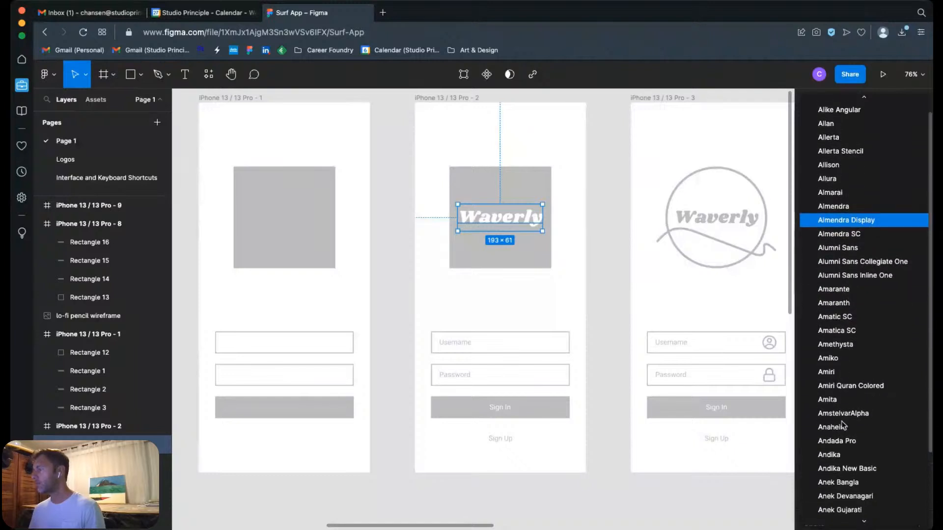
pyautogui.scroll(-3, 837, 437)
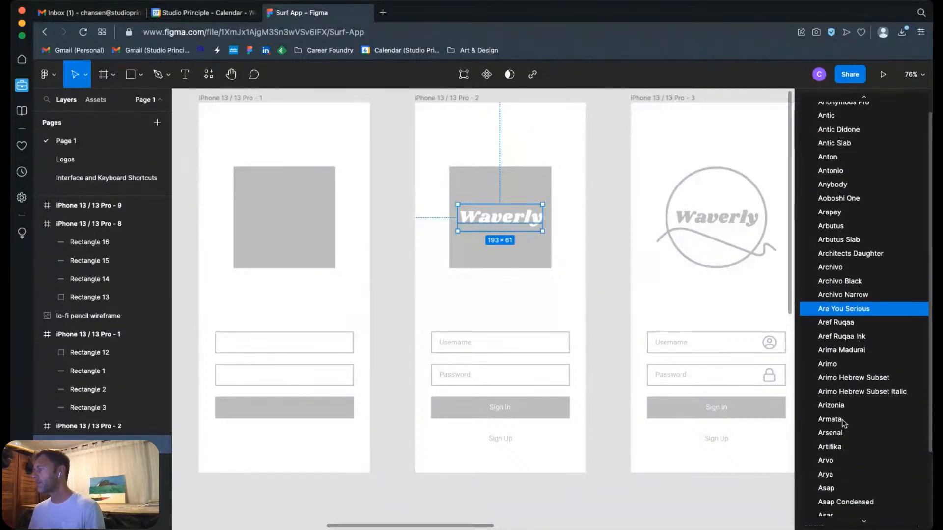
pyautogui.scroll(-3, 837, 442)
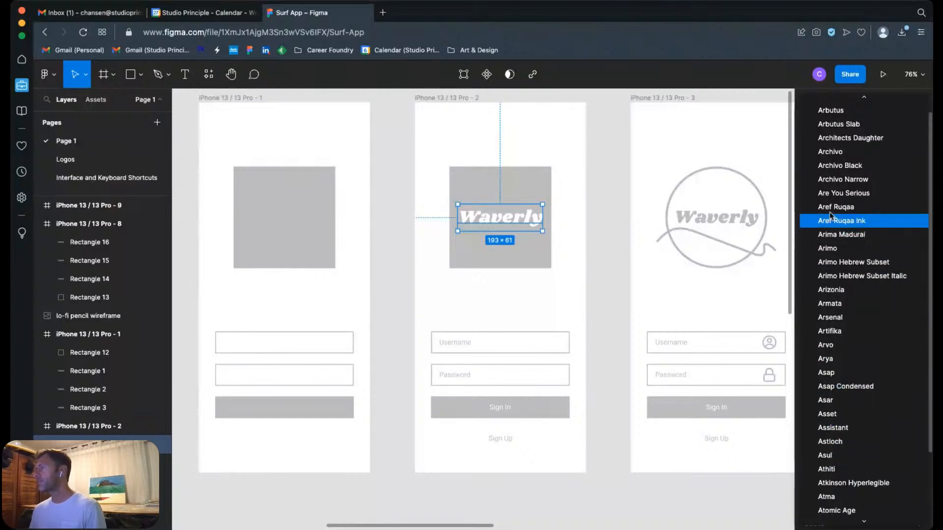
pyautogui.scroll(1, 841, 141)
pyautogui.scroll(1, 841, 141)
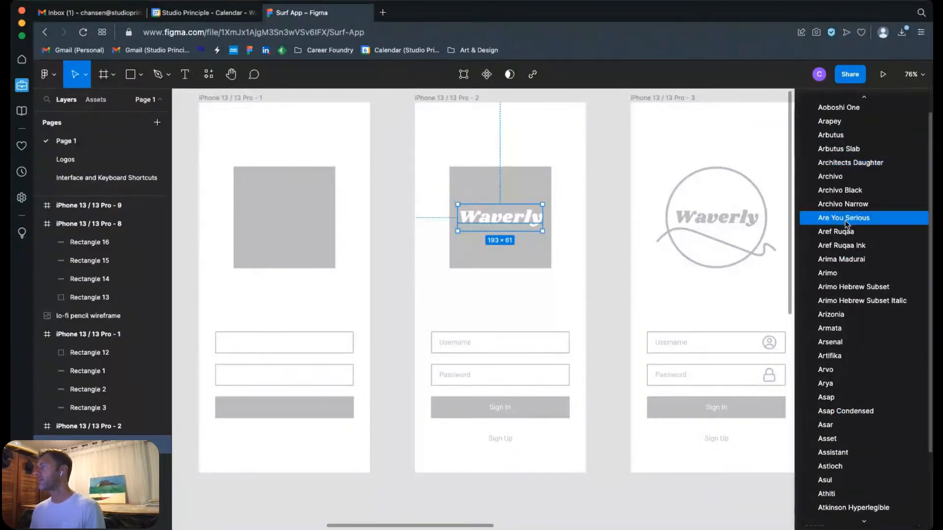
pyautogui.click(833, 275)
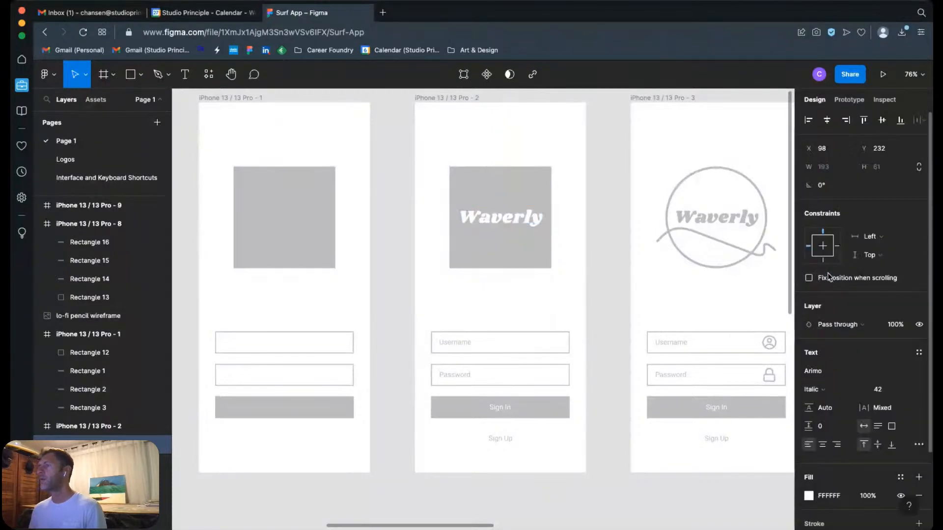
pyautogui.moveTo(507, 217); pyautogui.dragTo(523, 220)
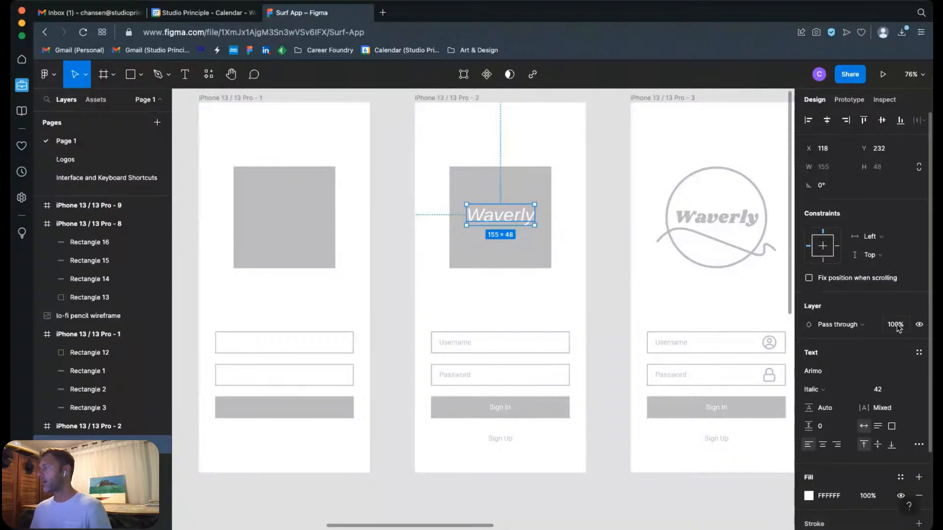
# Step: Try the Aubrey font on the Waverly logo text and recentre it in the grey square at X 135
pyautogui.click(922, 375)
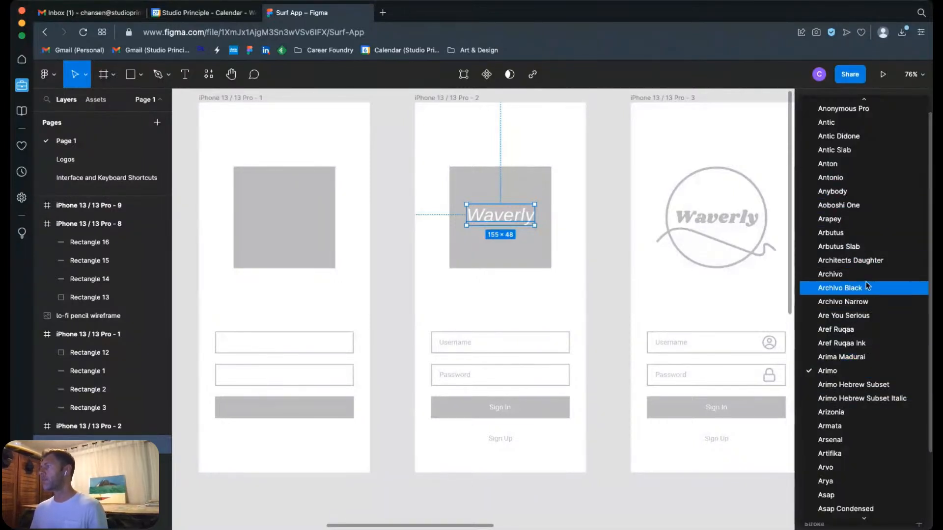
pyautogui.scroll(-6, 869, 292)
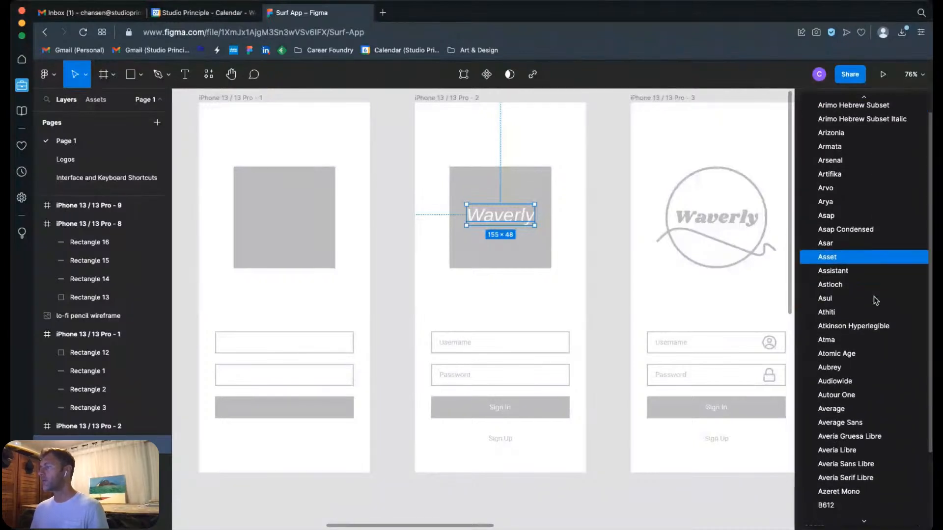
pyautogui.scroll(-2, 874, 300)
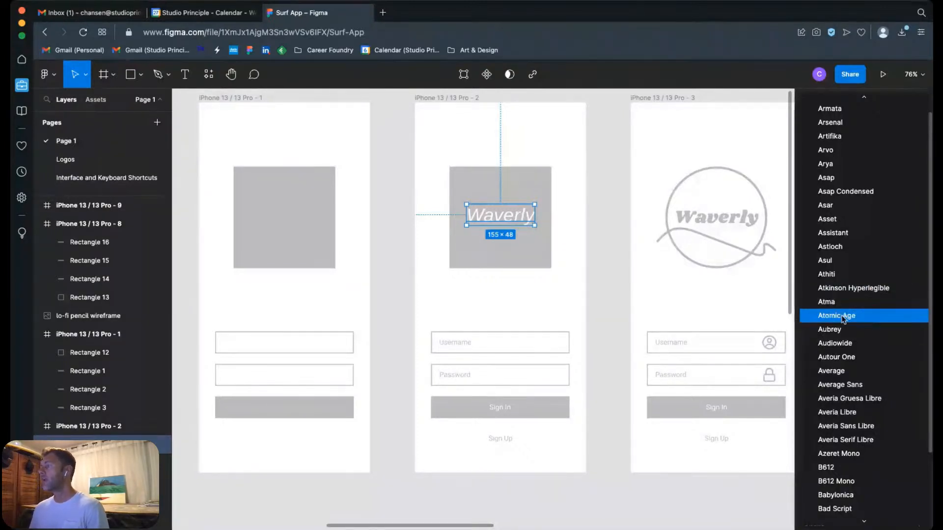
pyautogui.click(832, 333)
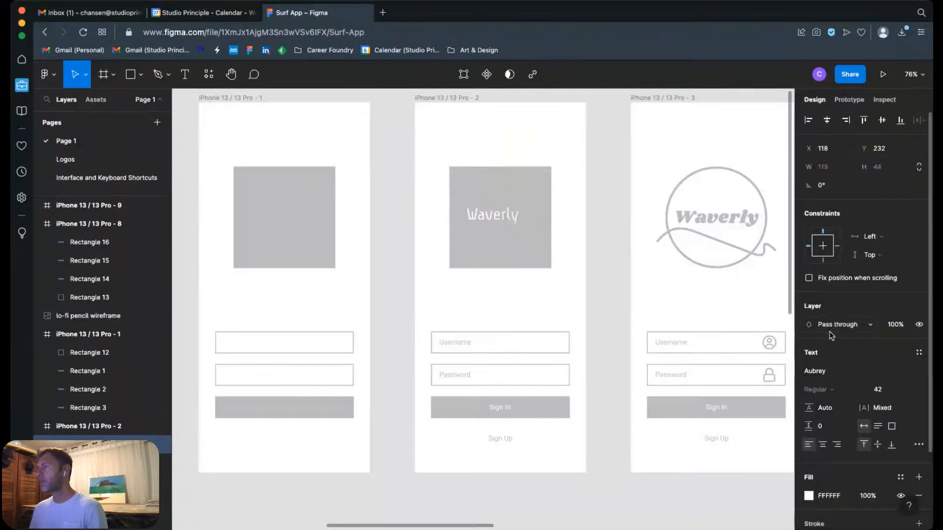
pyautogui.moveTo(408, 163); pyautogui.dragTo(599, 289)
pyautogui.moveTo(531, 291); pyautogui.dragTo(557, 298)
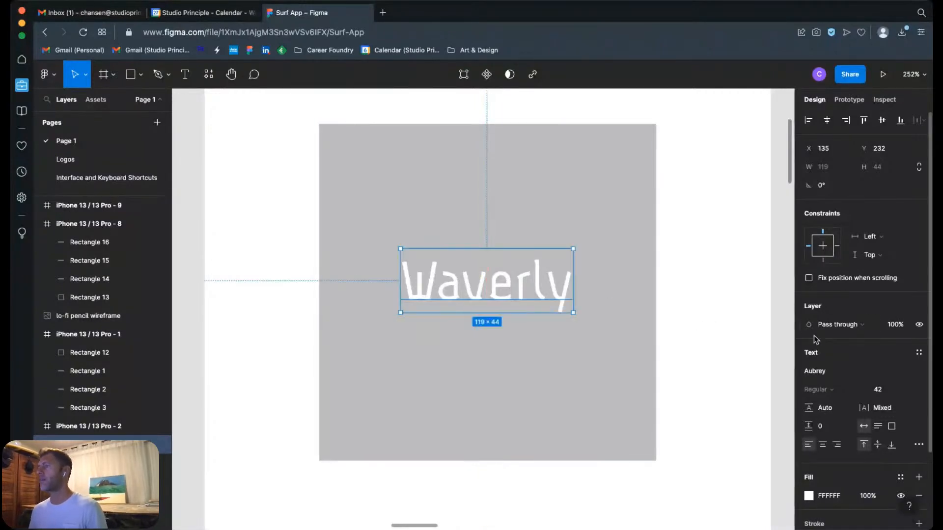
# Step: Try the Baskervville font on the Waverly logo text and recentre it in the grey square at X 117
pyautogui.scroll(-3, 721, 396)
pyautogui.scroll(2, 721, 397)
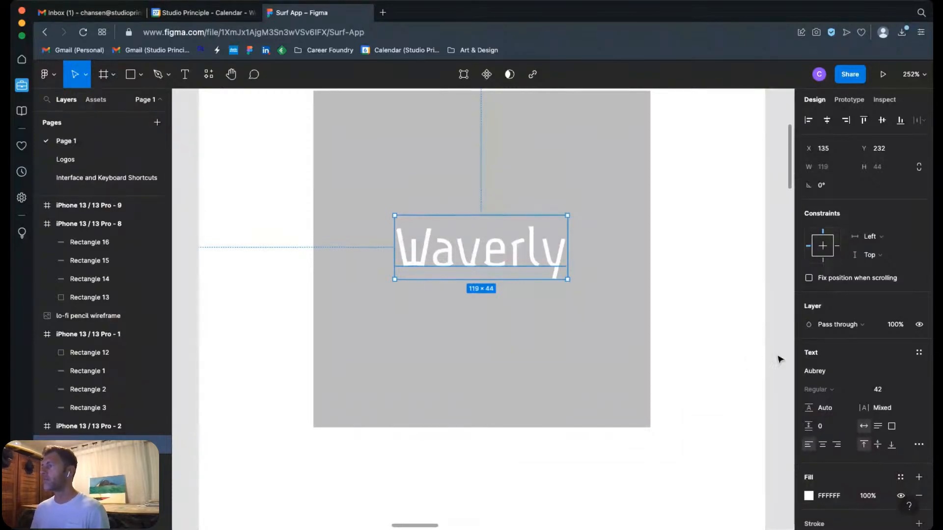
pyautogui.click(905, 371)
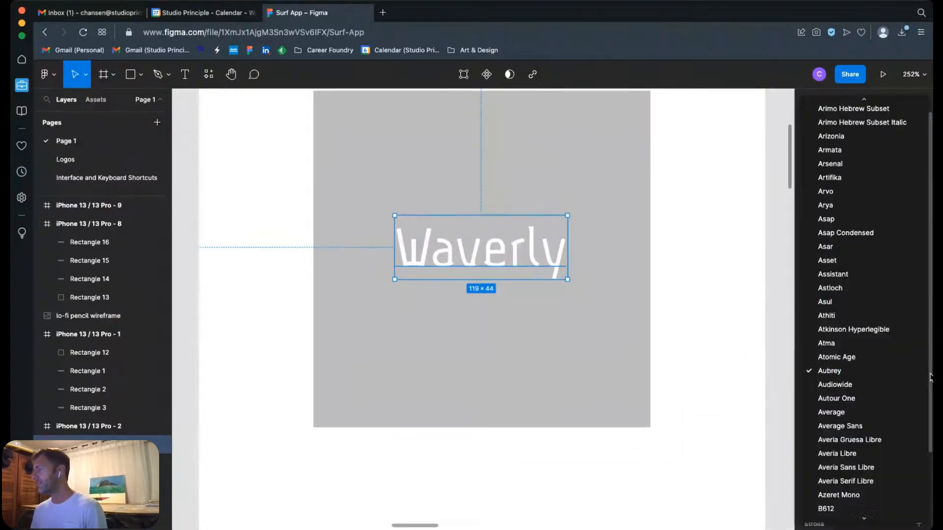
pyautogui.scroll(-15, 904, 388)
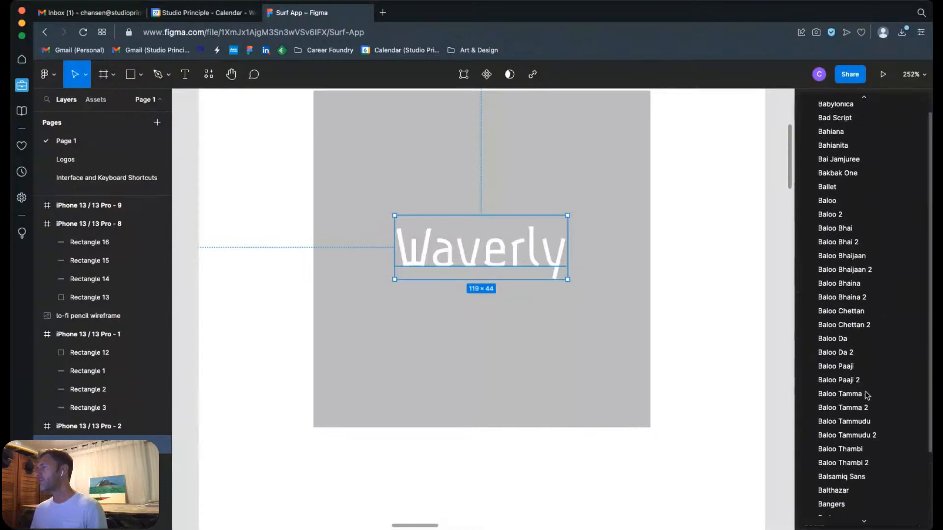
pyautogui.scroll(-3, 840, 255)
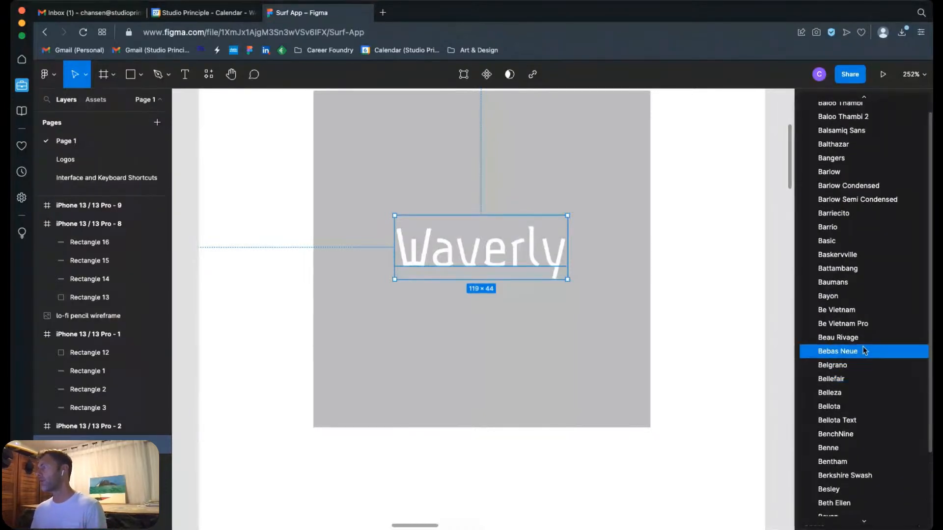
pyautogui.click(843, 255)
pyautogui.moveTo(579, 270); pyautogui.dragTo(556, 270)
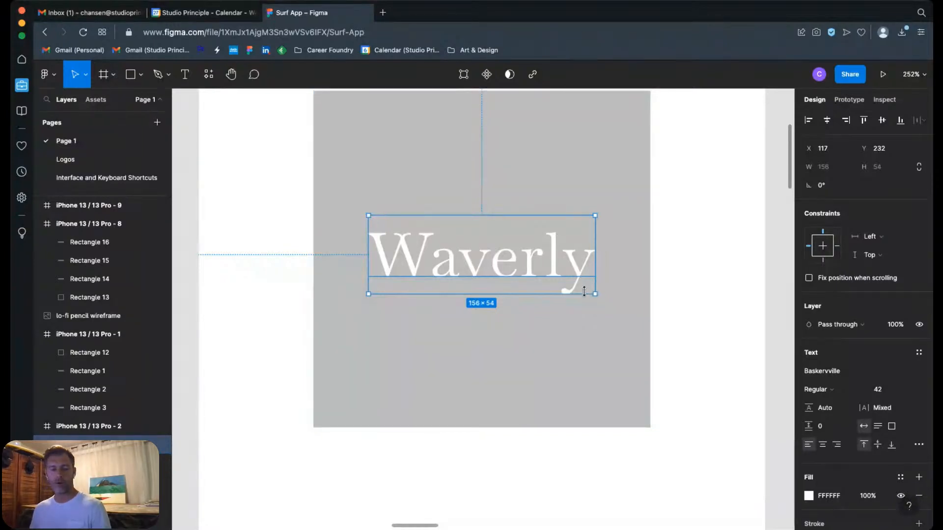
# Step: Undo all the font and position changes made to the Waverly logo text, back to the Shrikhand font
pyautogui.press('super+z')
pyautogui.press('super+z')
pyautogui.press('super+z')
pyautogui.press('super+z')
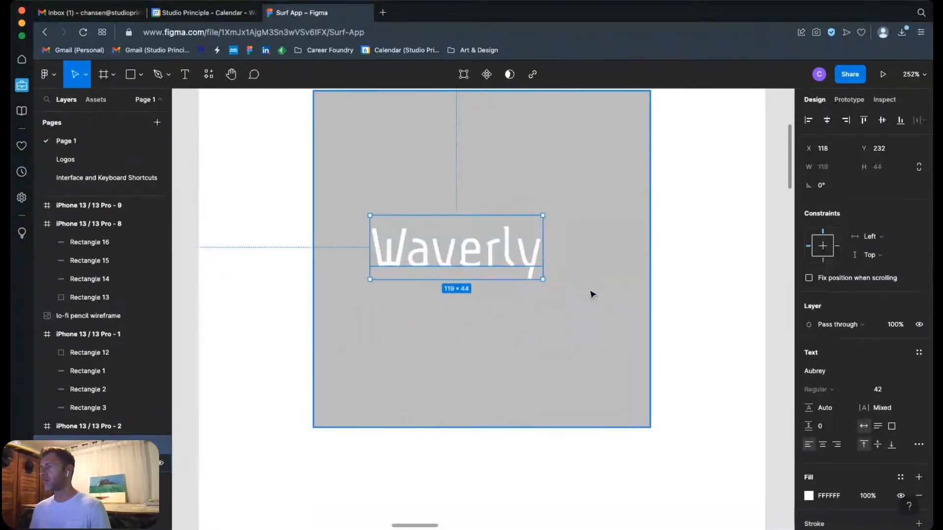
pyautogui.press('super+z')
pyautogui.press('super+z')
pyautogui.press('super+z')
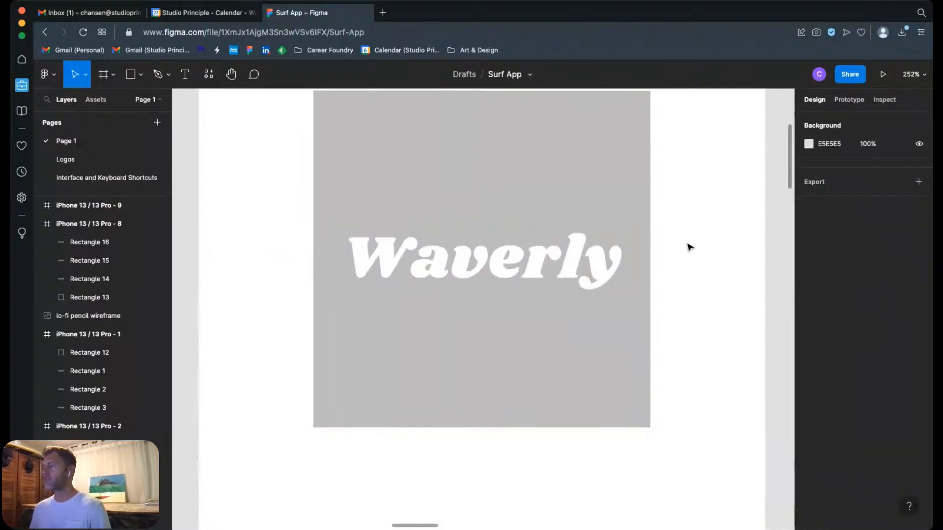
# Step: Add the text "Waverly" to the iPhone 13 / 13 Pro - 9 frame and centre it in the grey square at X 100, Y 202
pyautogui.hotkey('shift', '1')
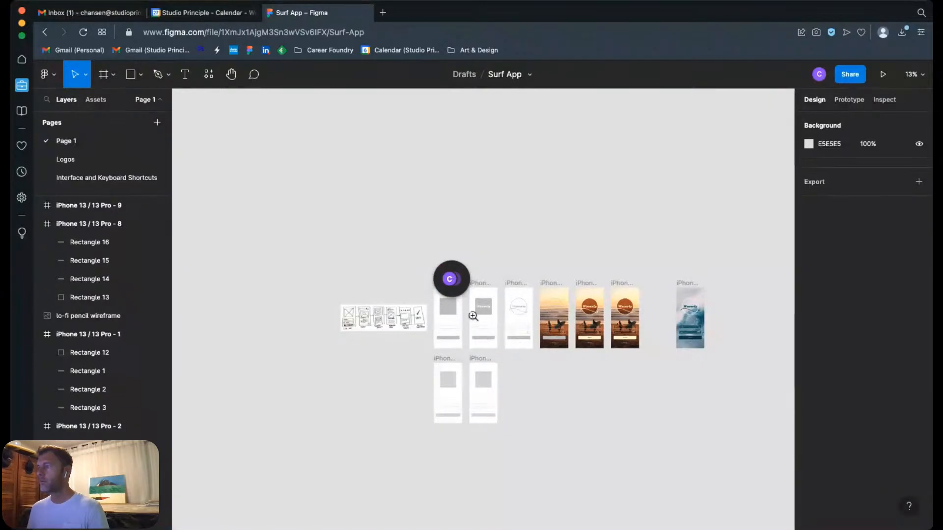
pyautogui.moveTo(462, 311); pyautogui.dragTo(493, 348)
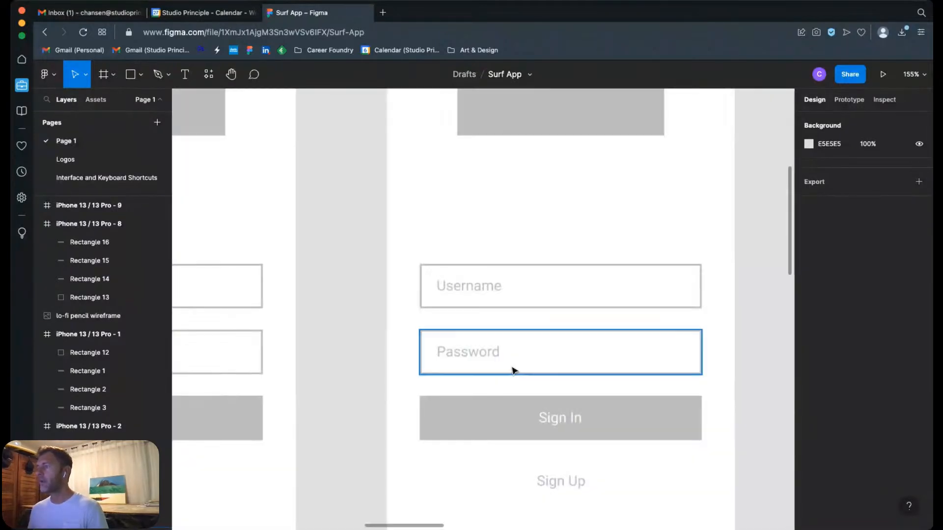
pyautogui.moveTo(545, 361); pyautogui.dragTo(542, 394)
pyautogui.scroll(-12, 543, 394)
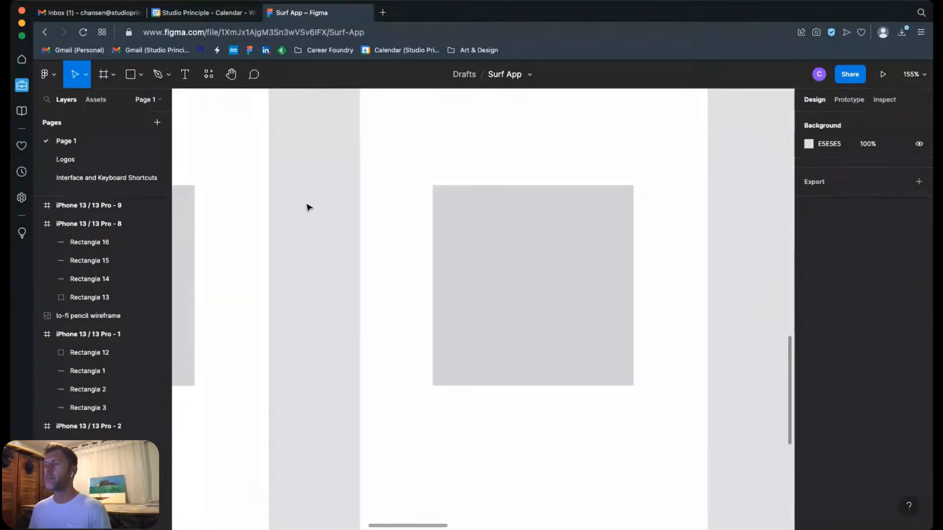
pyautogui.click(191, 81)
pyautogui.click(463, 257)
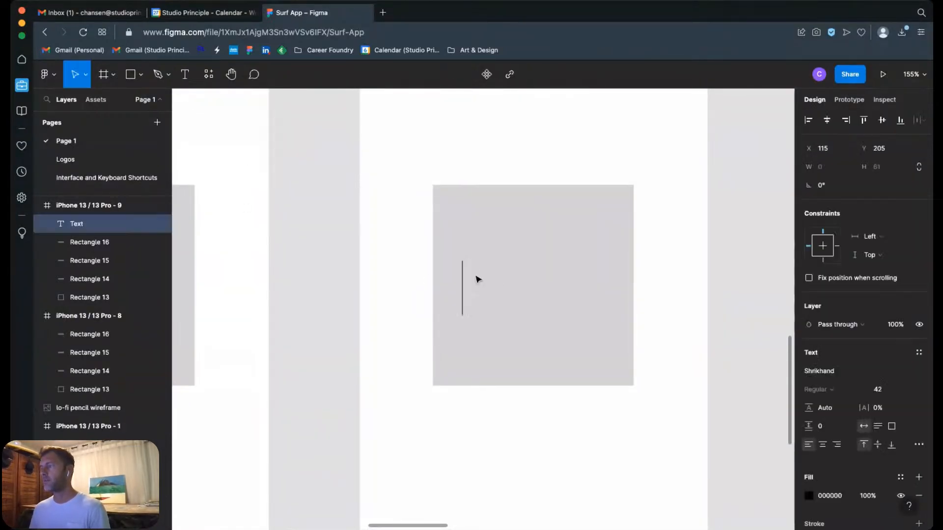
pyautogui.write('Waverly')
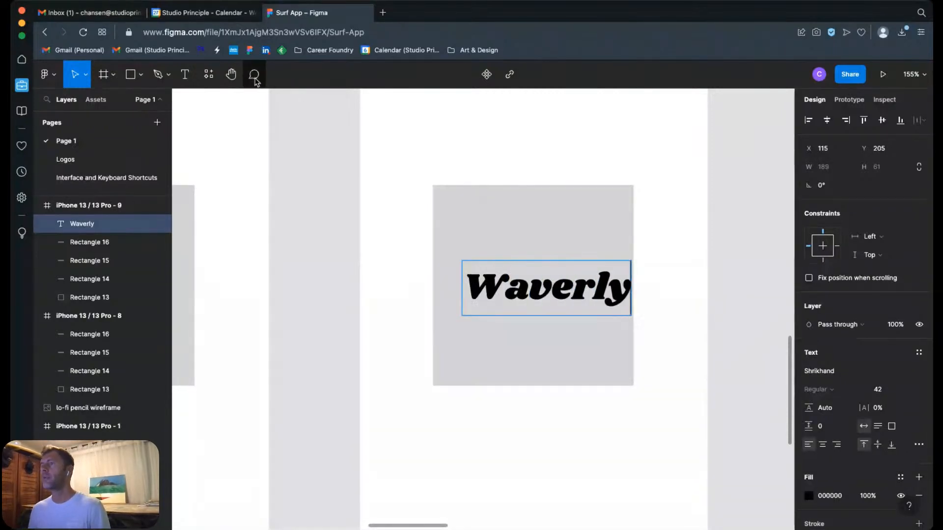
pyautogui.press('Escape')
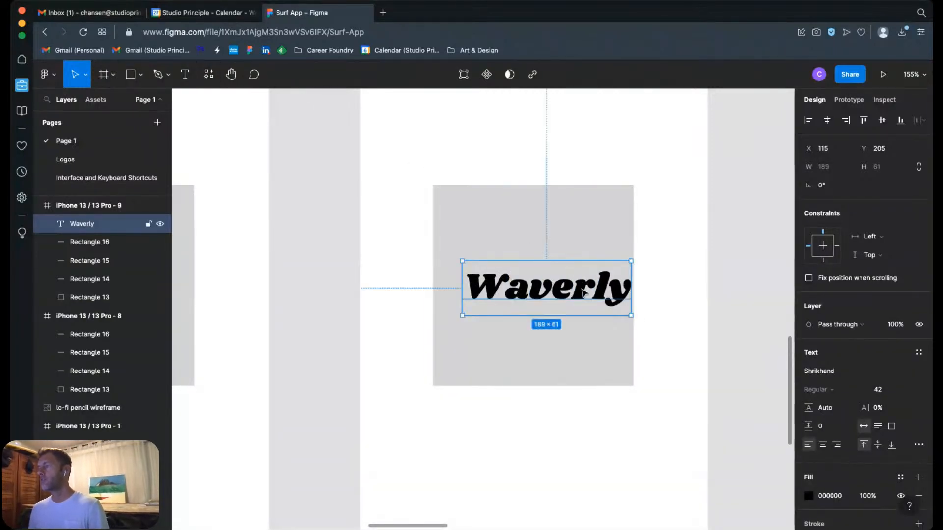
pyautogui.moveTo(591, 300); pyautogui.dragTo(571, 292)
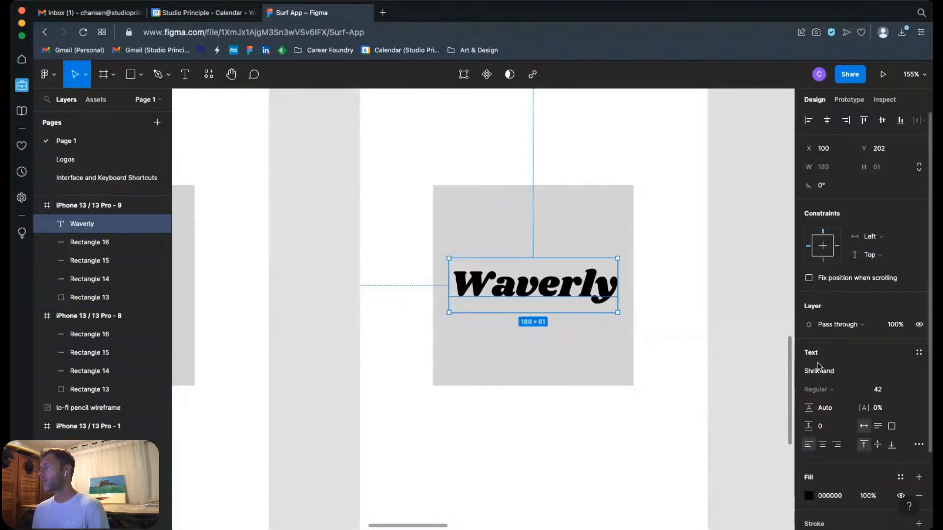
# Step: Change the fill of the new Waverly text in the iPhone 13 / 13 Pro - 9 frame to white, FFFFFF
pyautogui.scroll(-1, 851, 431)
pyautogui.scroll(-3, 851, 430)
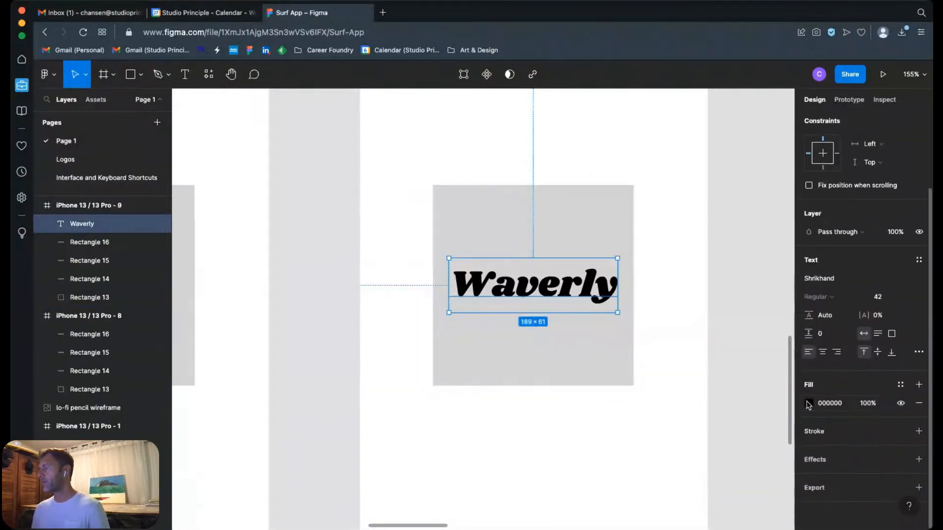
pyautogui.click(809, 404)
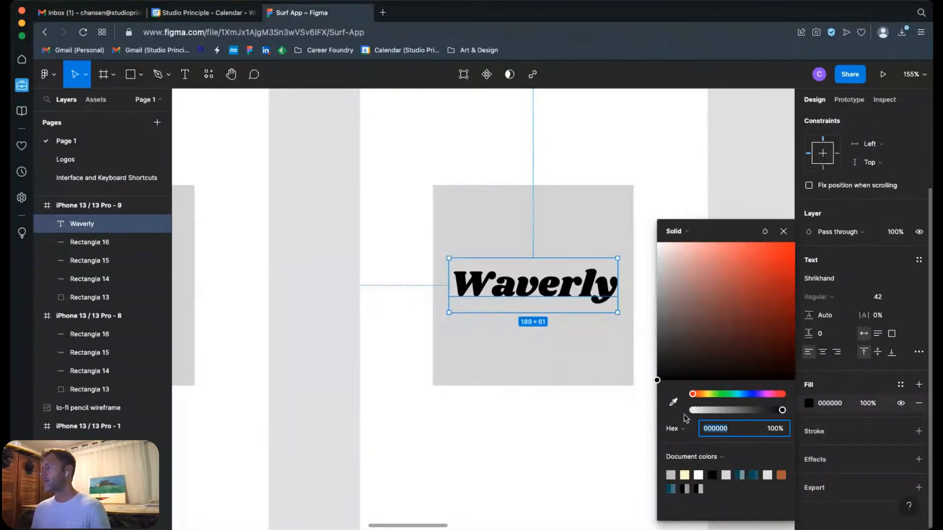
pyautogui.moveTo(734, 353); pyautogui.dragTo(655, 247)
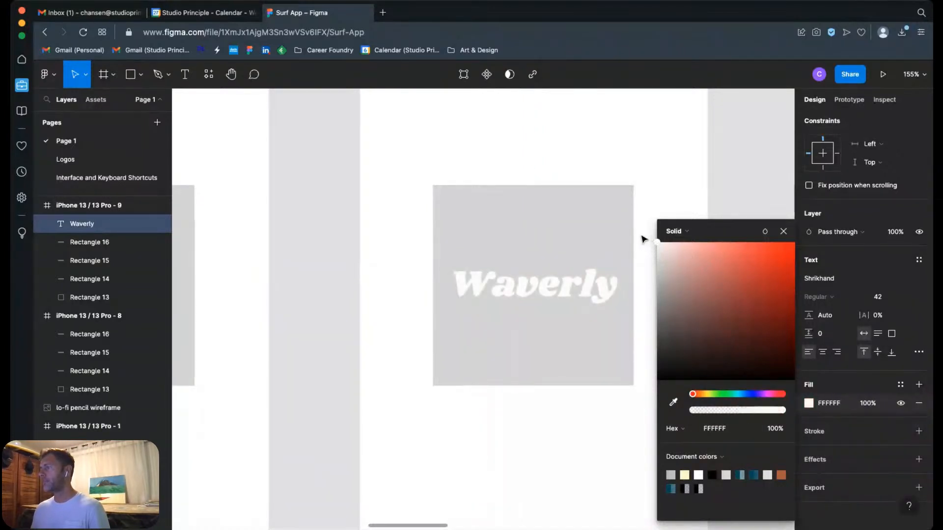
pyautogui.click(647, 237)
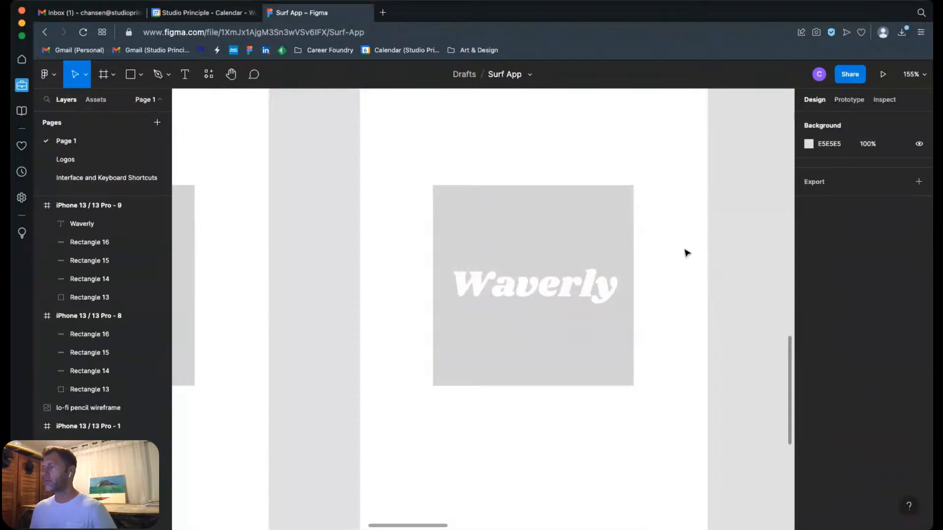
# Step: Add the text "Username" to the iPhone 13 / 13 Pro - 9 frame and place it over the upper outlined field at X 34, Y 559
pyautogui.hotkey('shift', '0')
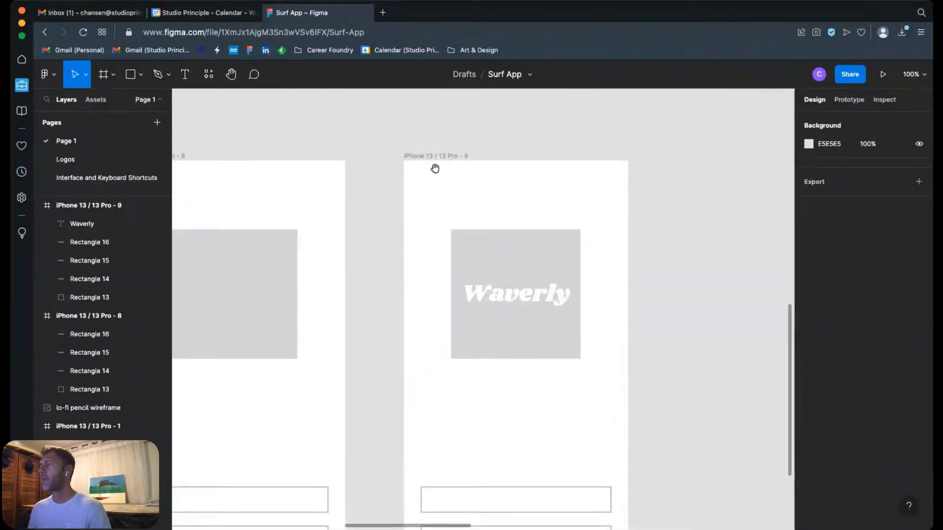
pyautogui.scroll(5, 496, 298)
pyautogui.moveTo(496, 299); pyautogui.dragTo(497, 304)
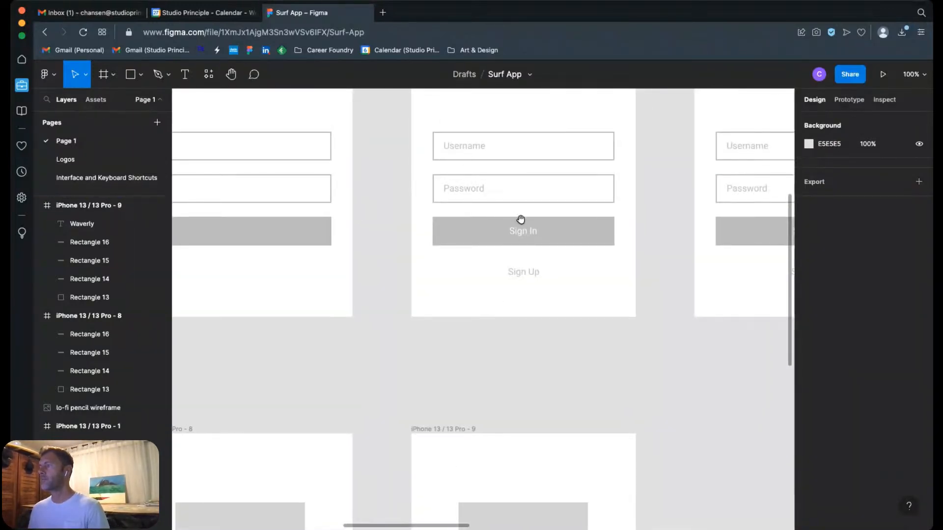
pyautogui.scroll(-10, 547, 361)
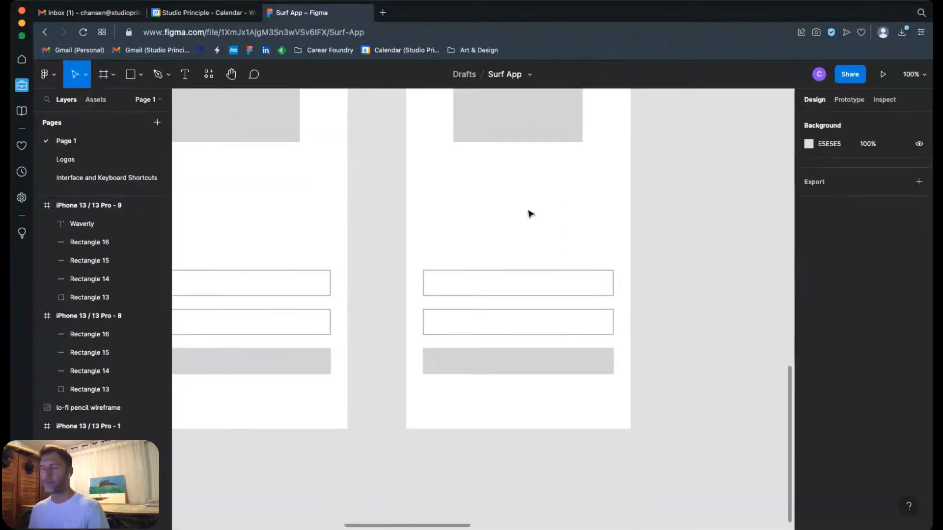
pyautogui.moveTo(385, 241); pyautogui.dragTo(647, 428)
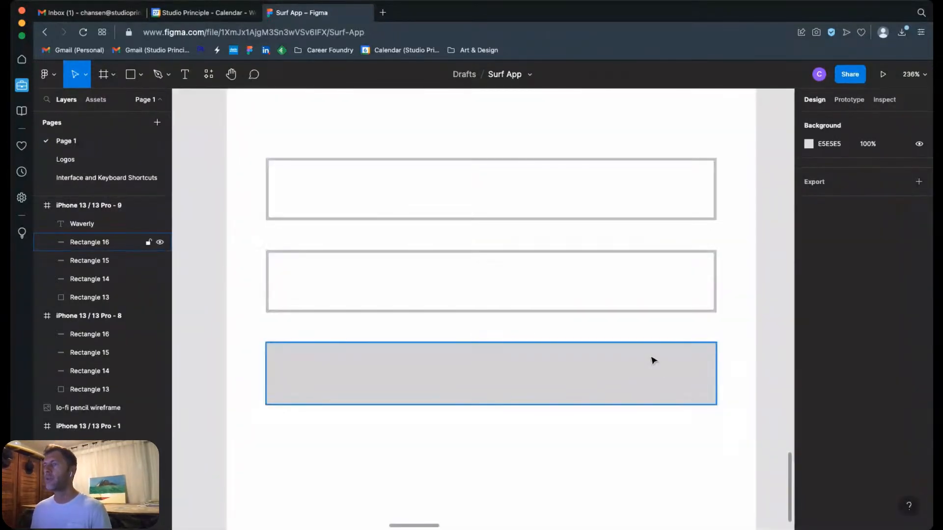
pyautogui.click(184, 75)
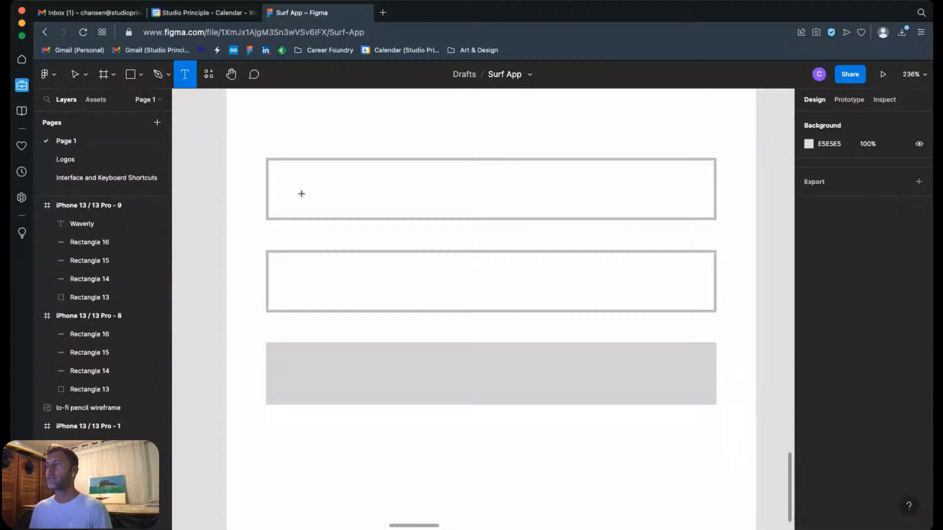
pyautogui.click(339, 192)
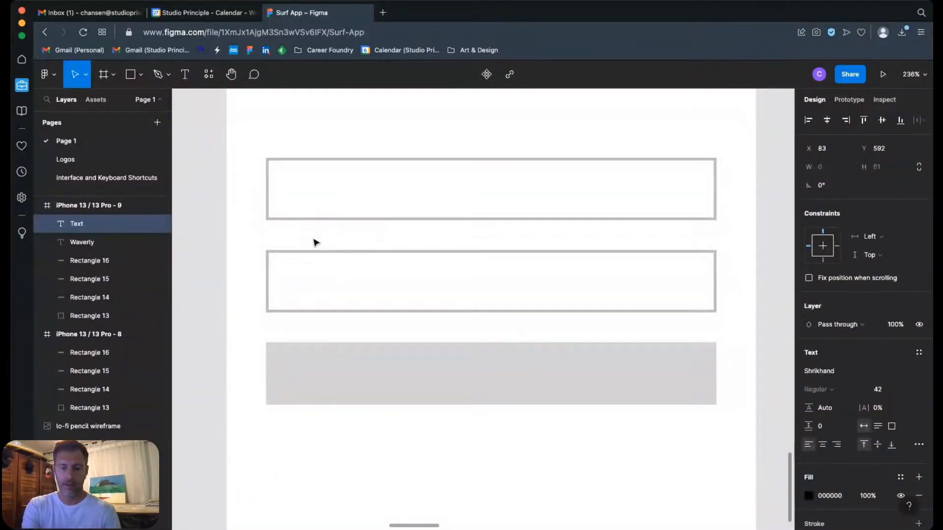
pyautogui.write('Username')
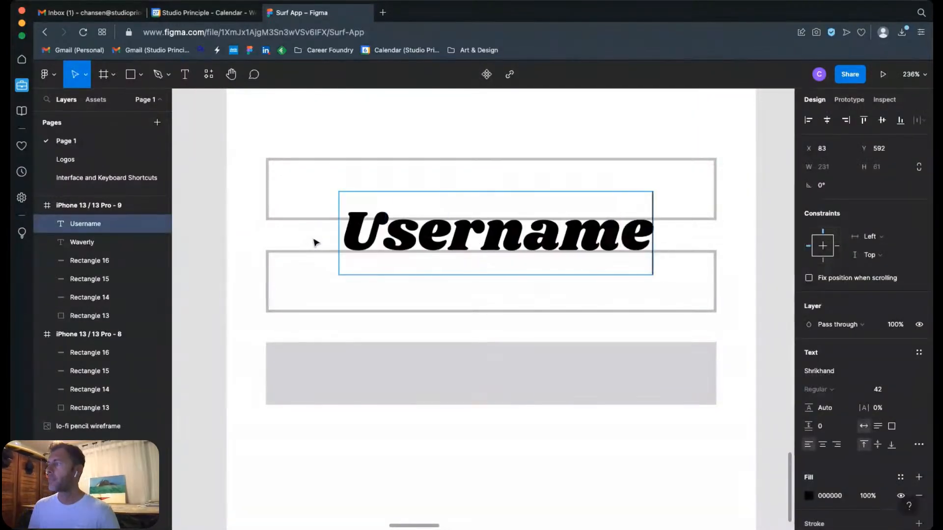
pyautogui.press('Escape')
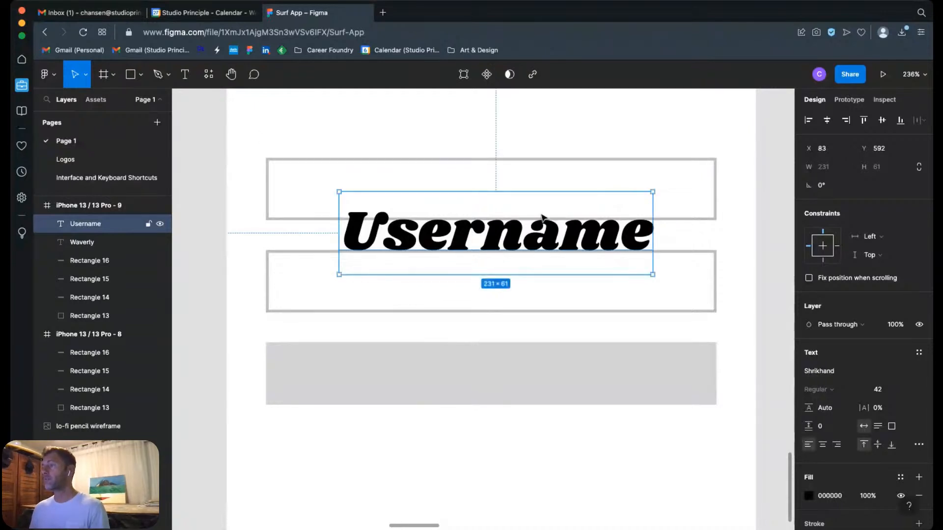
pyautogui.moveTo(555, 243); pyautogui.dragTo(489, 203)
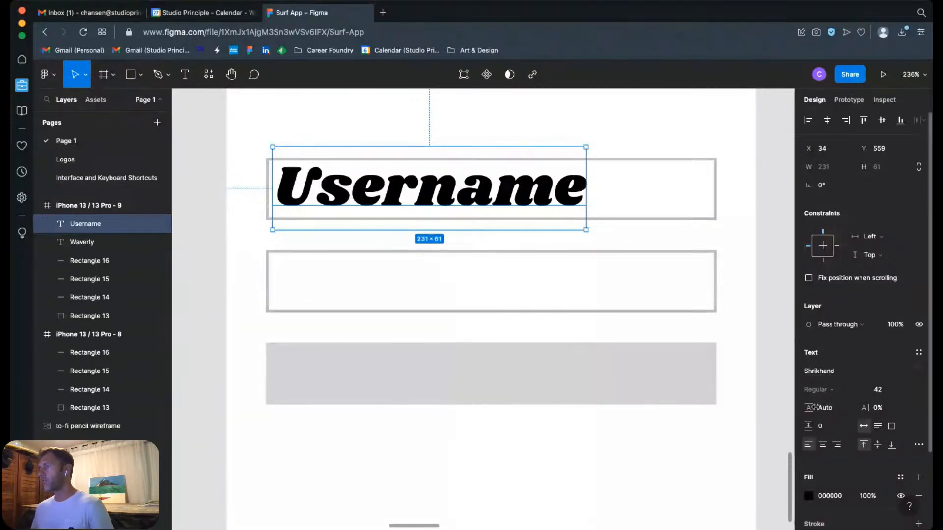
# Step: Set the Username text to Roboto Regular and centre it vertically in its field at Y 565
pyautogui.click(919, 374)
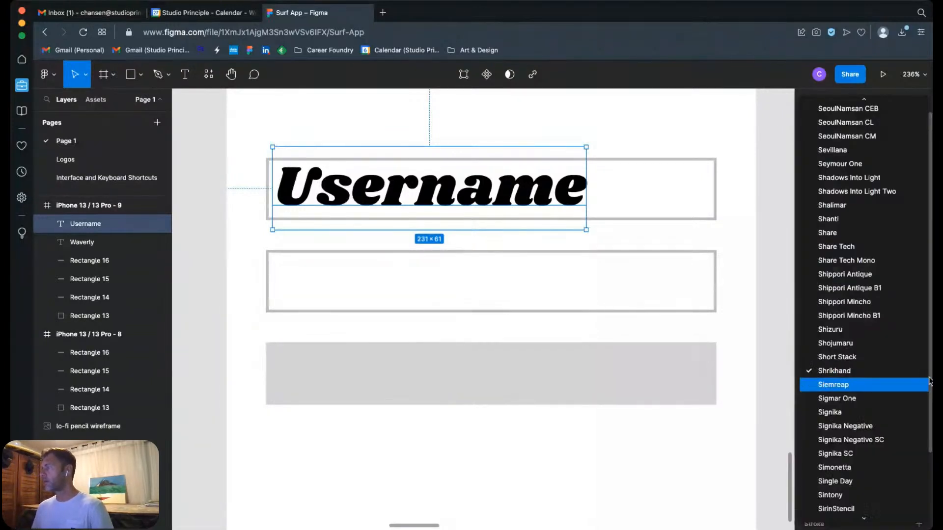
pyautogui.scroll(10, 902, 373)
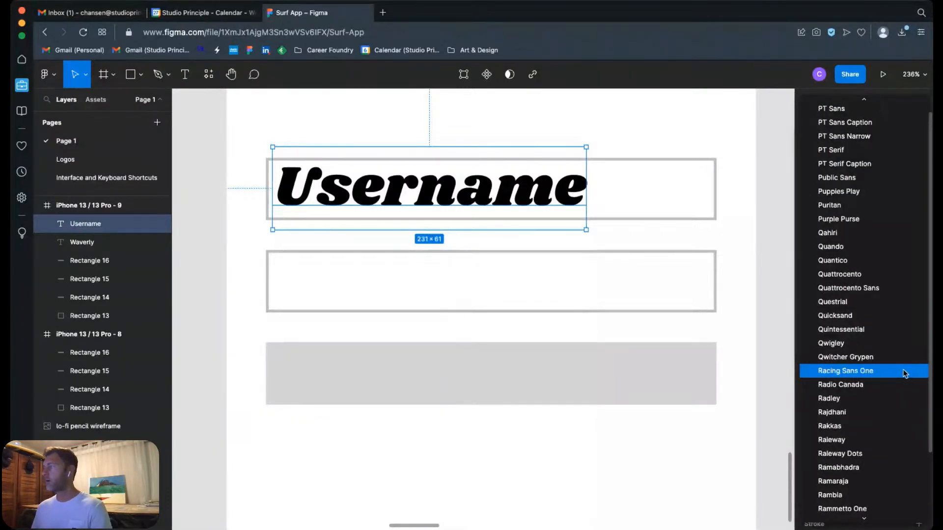
pyautogui.scroll(-3, 883, 403)
pyautogui.scroll(-10, 876, 418)
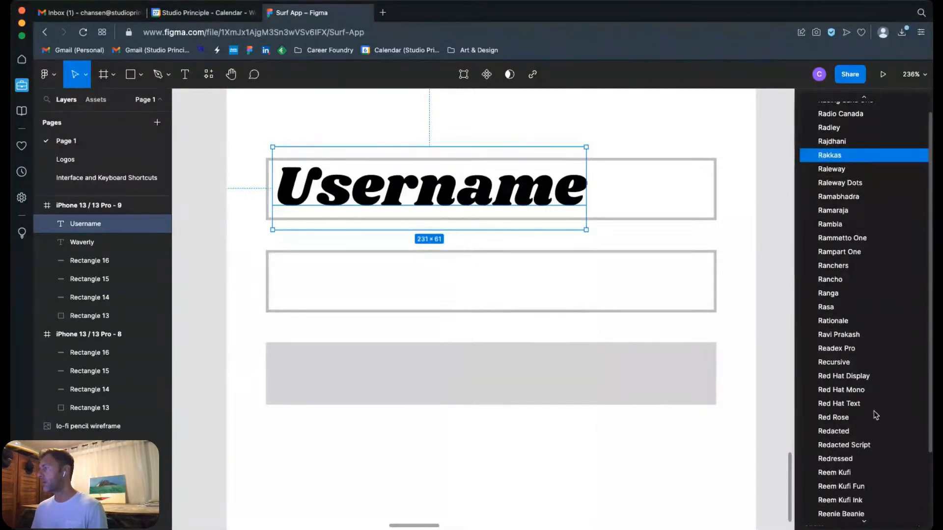
pyautogui.scroll(-1, 869, 378)
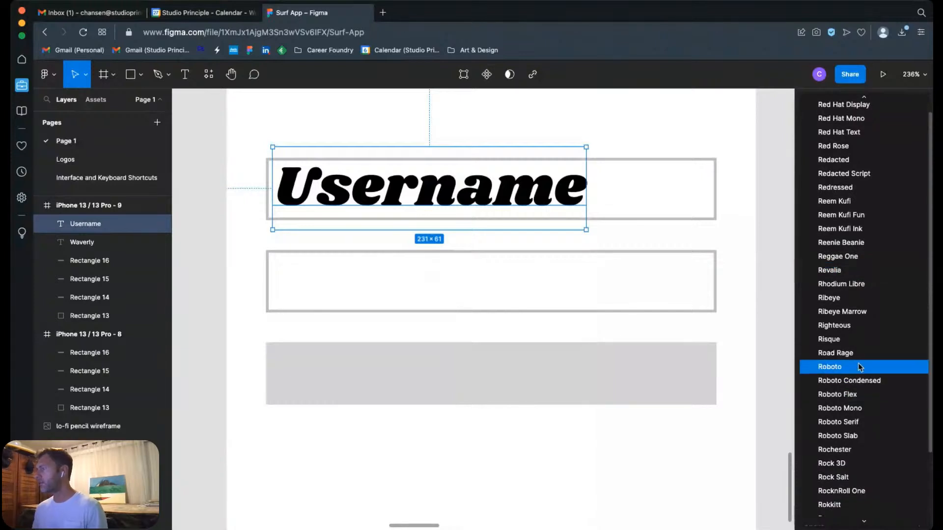
pyautogui.click(831, 368)
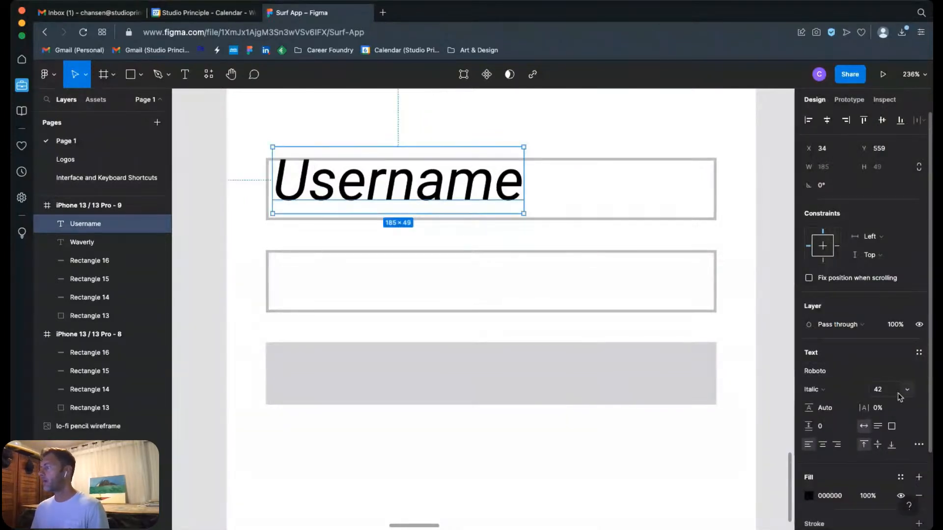
pyautogui.click(860, 391)
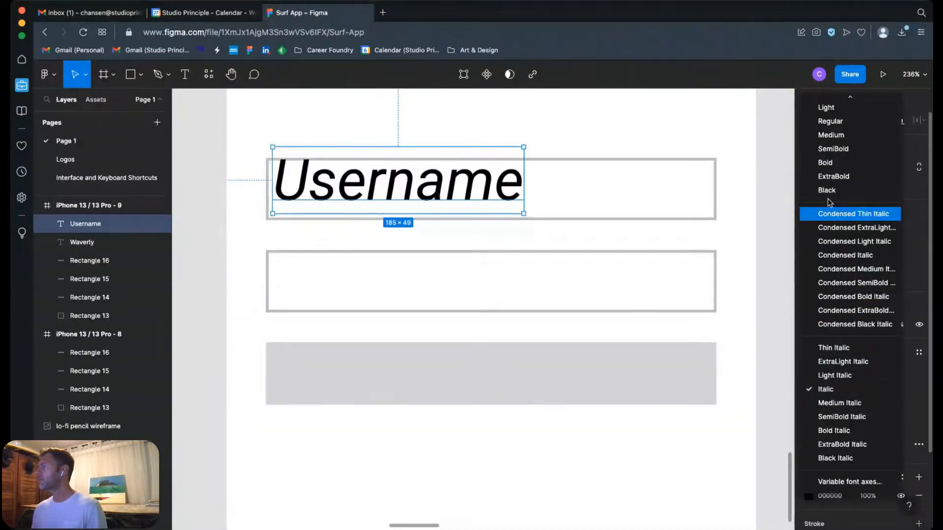
pyautogui.click(830, 121)
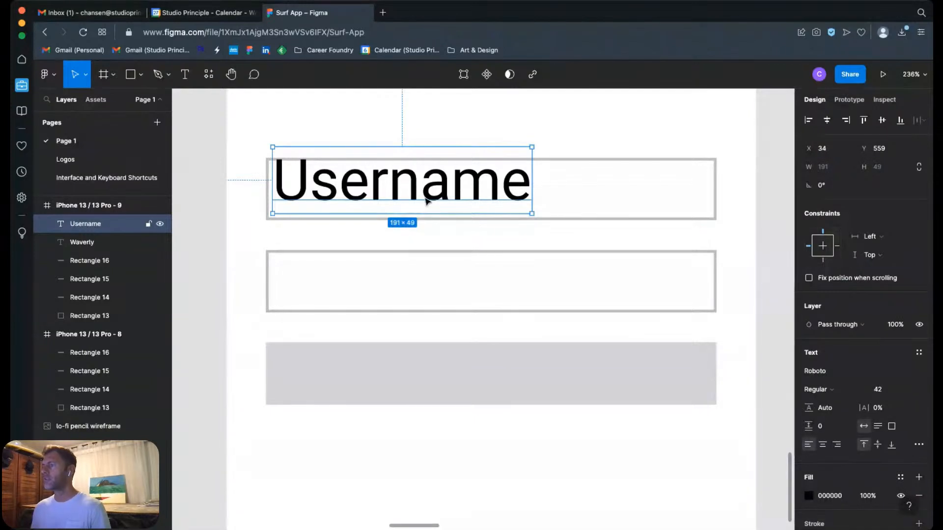
pyautogui.moveTo(427, 201); pyautogui.dragTo(440, 209)
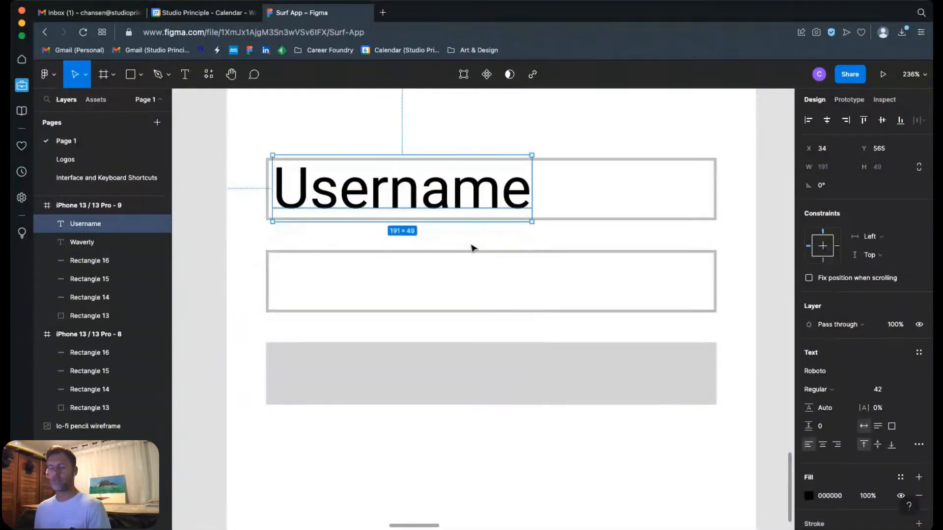
# Step: Set the font size of the Username text in the iPhone 13 / 13 Pro - 9 frame to 16
pyautogui.scroll(-10, 470, 248)
pyautogui.click(671, 219)
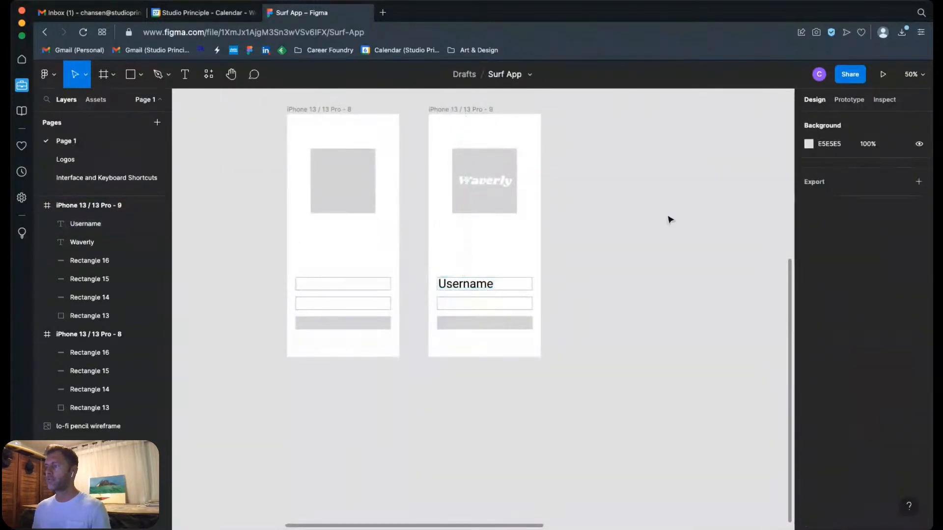
pyautogui.press('z')
pyautogui.moveTo(393, 238); pyautogui.dragTo(568, 362)
pyautogui.click(485, 267)
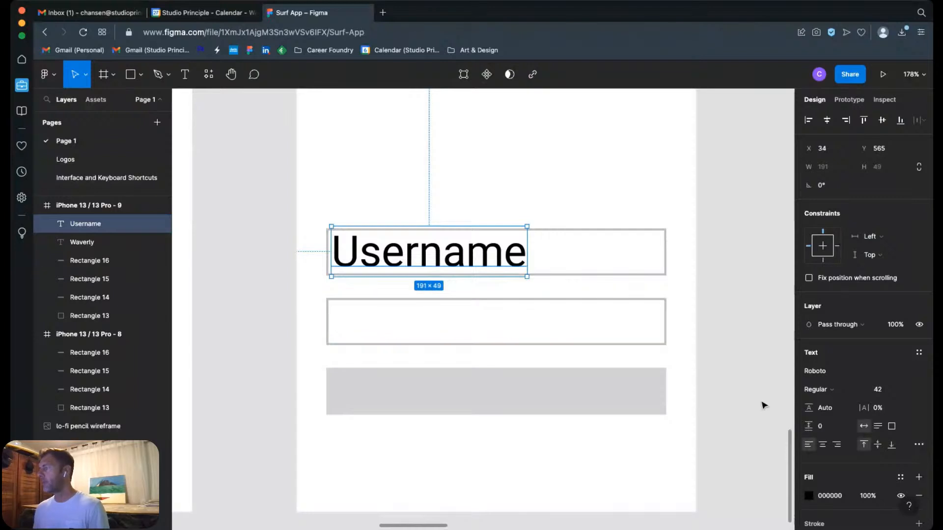
pyautogui.click(886, 389)
pyautogui.write('1')
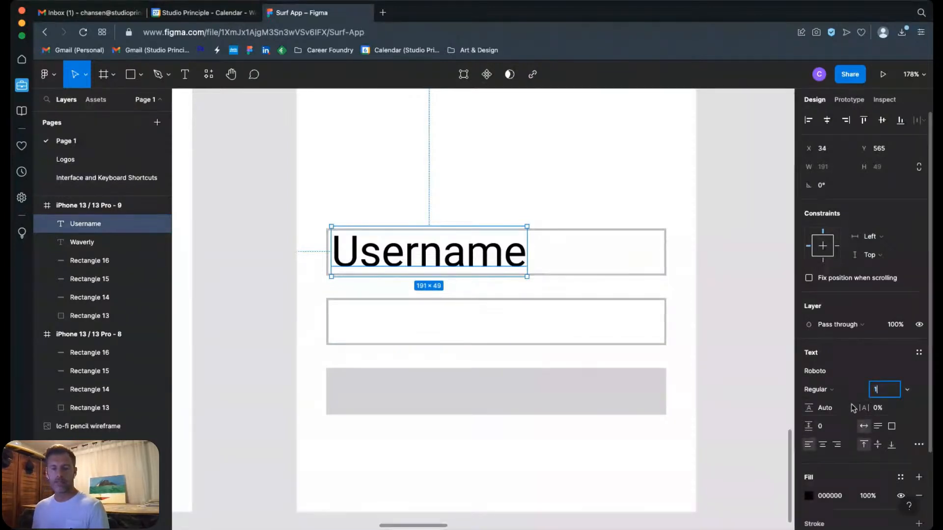
pyautogui.write('6')
pyautogui.press('Return')
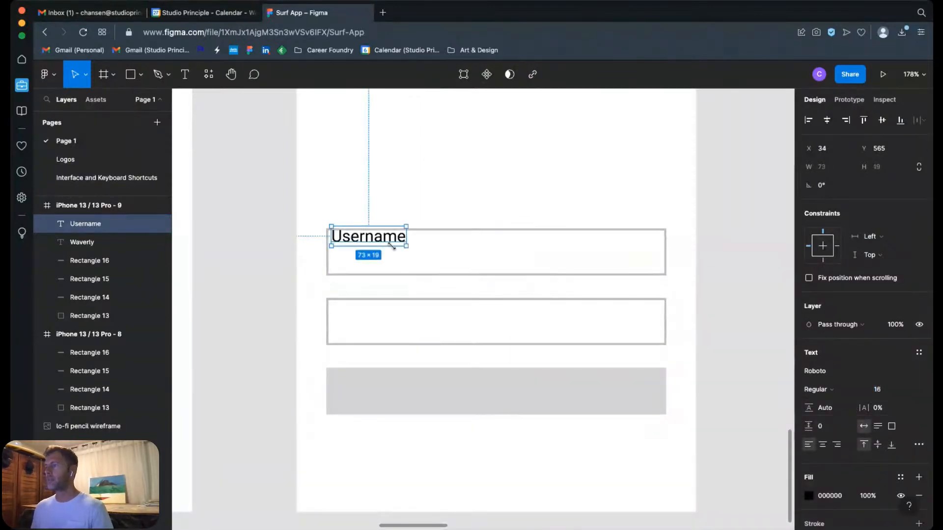
# Step: Move the Username text inside its field to X 47, Y 580 and give it the grey document colour C4C4C4
pyautogui.moveTo(391, 243); pyautogui.dragTo(413, 257)
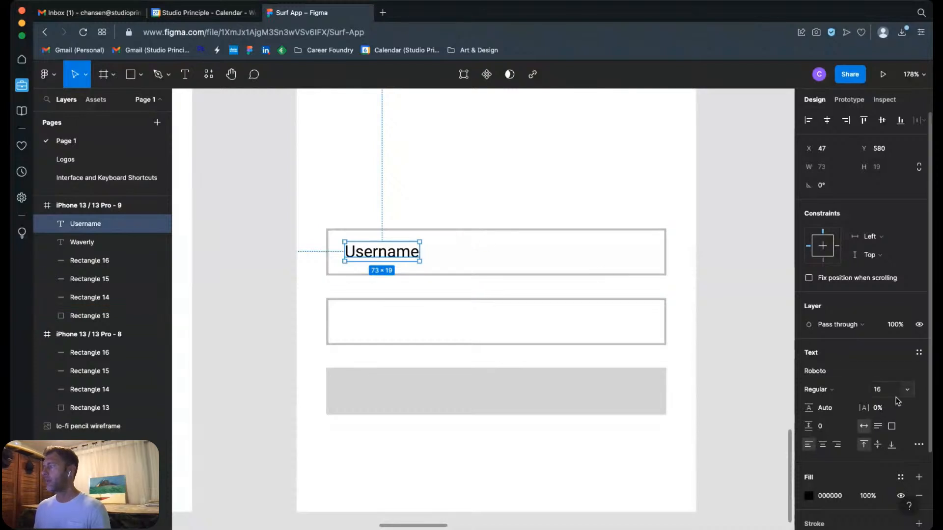
pyautogui.click(807, 497)
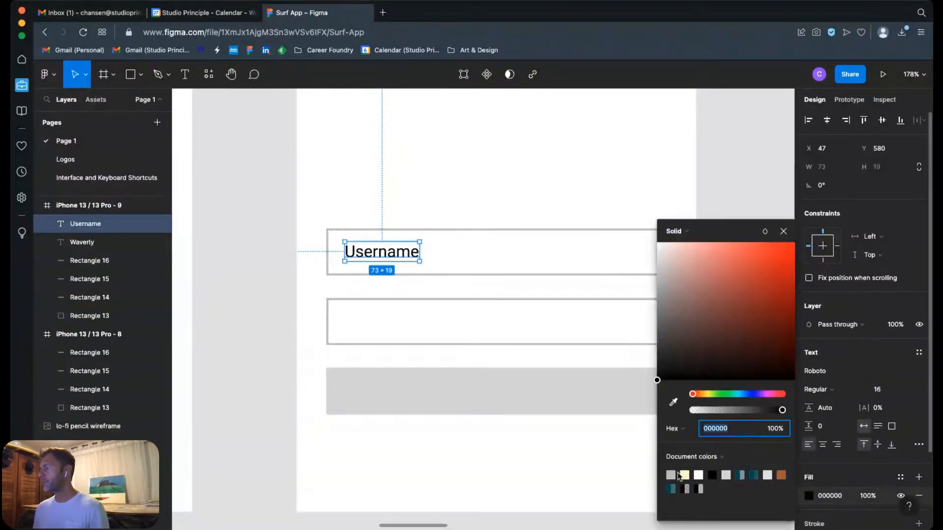
pyautogui.click(670, 475)
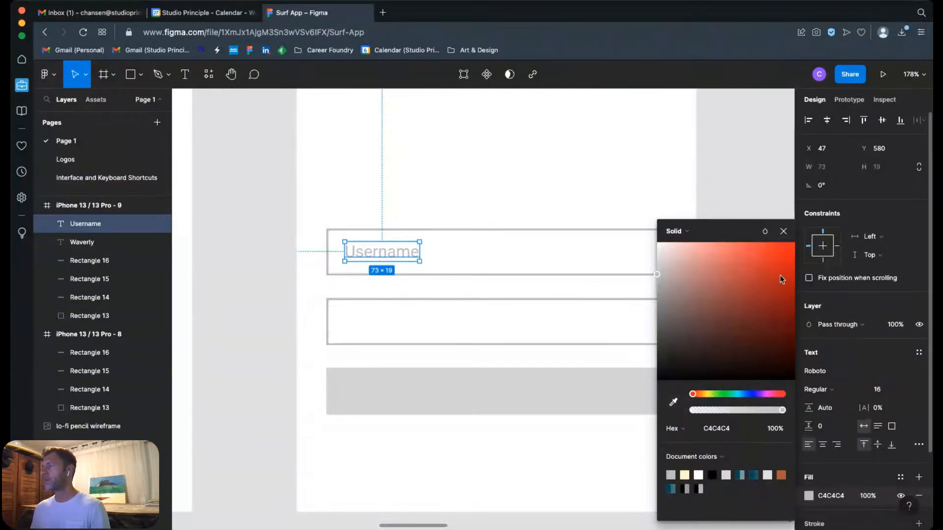
# Step: Recolour the Username text to D9D9D9 by sampling the fill of the grey button rectangle
pyautogui.moveTo(781, 275); pyautogui.dragTo(783, 233)
pyautogui.click(673, 403)
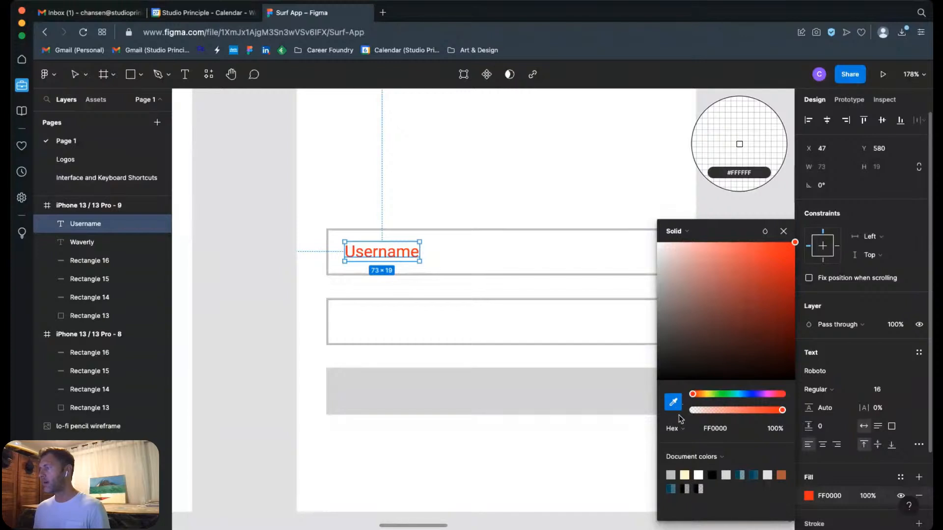
pyautogui.click(581, 388)
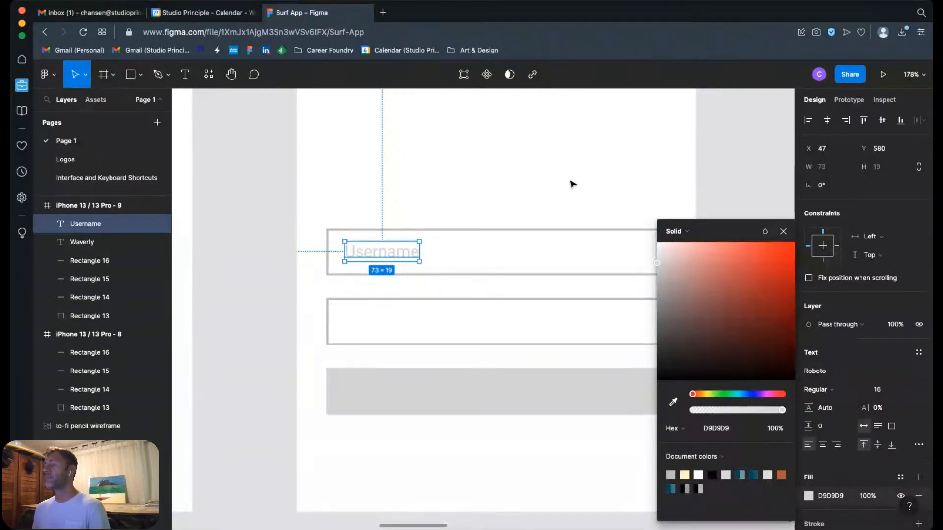
pyautogui.click(603, 212)
# Step: Duplicate the Username text into the lower outlined field at X 47, Y 648 and change the copy's wording to "Password"
pyautogui.click(415, 259)
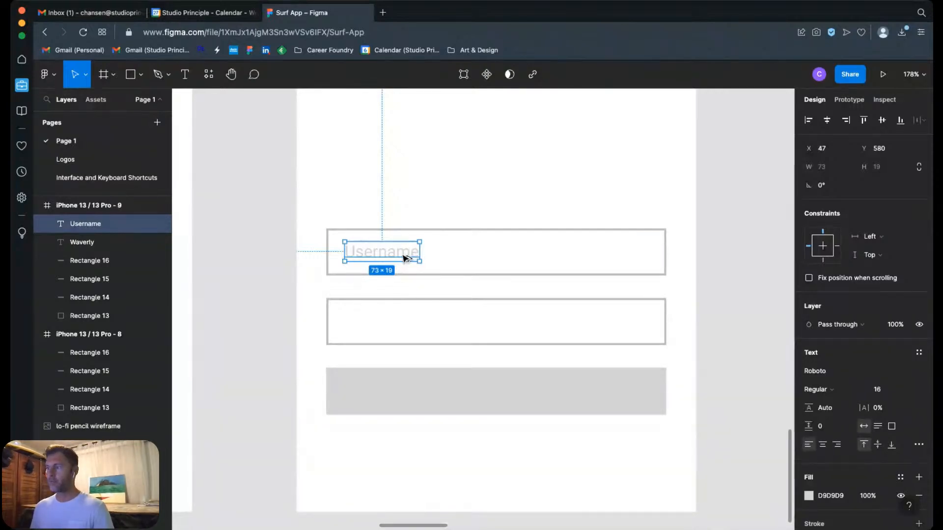
pyautogui.keyDown('alt'); pyautogui.moveTo(404, 258); pyautogui.dragTo(403, 328); pyautogui.keyUp('alt')
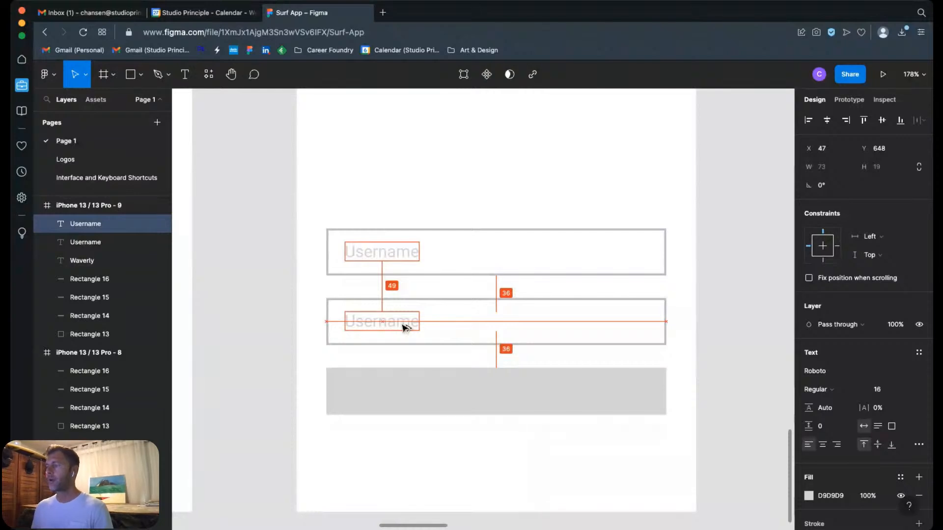
pyautogui.doubleClick(404, 326)
pyautogui.write('Password')
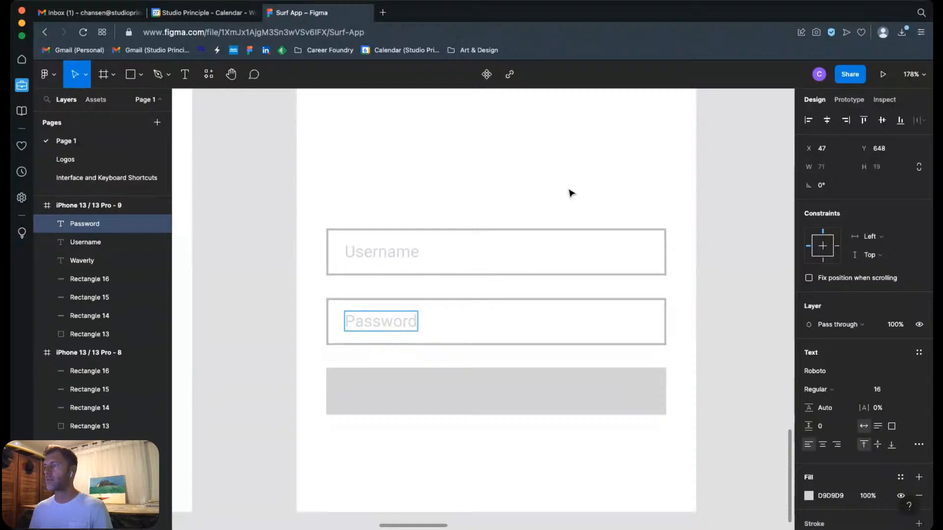
pyautogui.press('Escape')
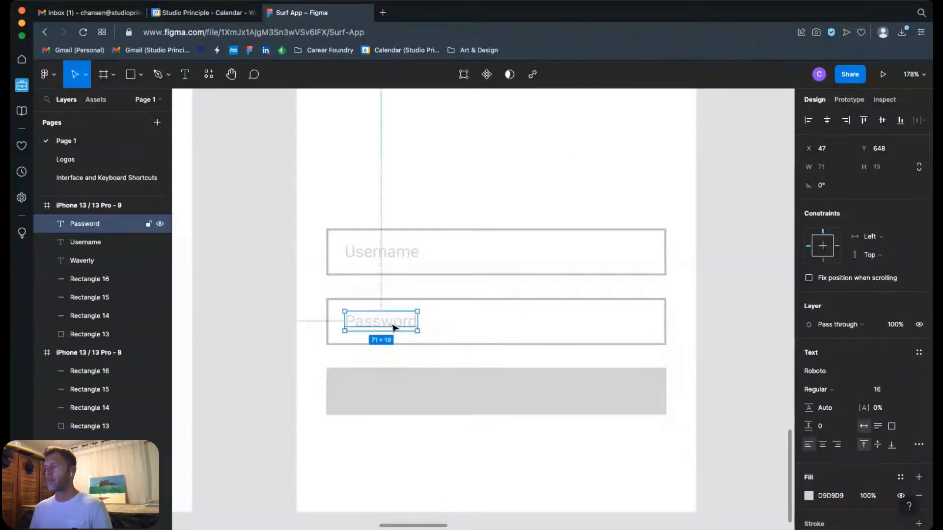
# Step: Duplicate the Password text onto the grey button at X 159, Y 716, colour the copy white FFFFFF and reword it "Sign In"
pyautogui.moveTo(395, 328); pyautogui.dragTo(521, 400)
pyautogui.click(808, 495)
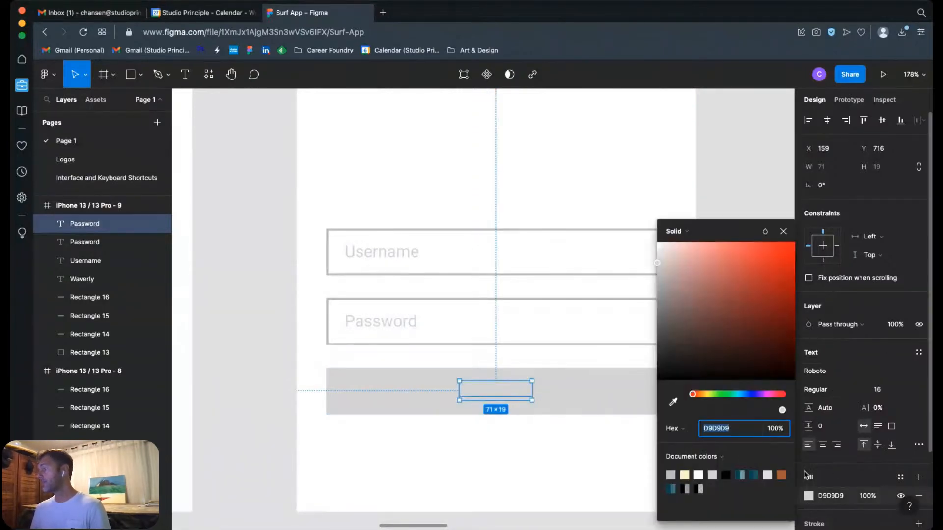
pyautogui.moveTo(737, 339); pyautogui.dragTo(646, 240)
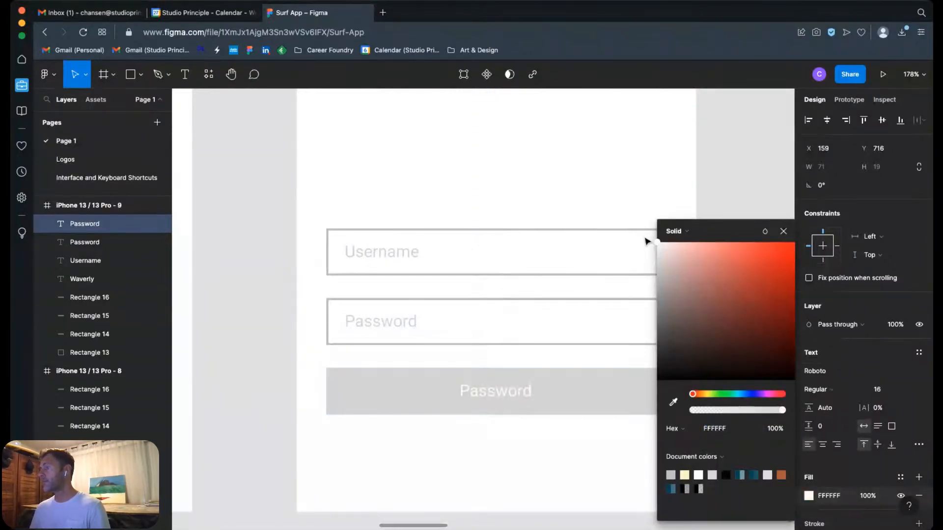
pyautogui.doubleClick(512, 398)
pyautogui.write('Sign In')
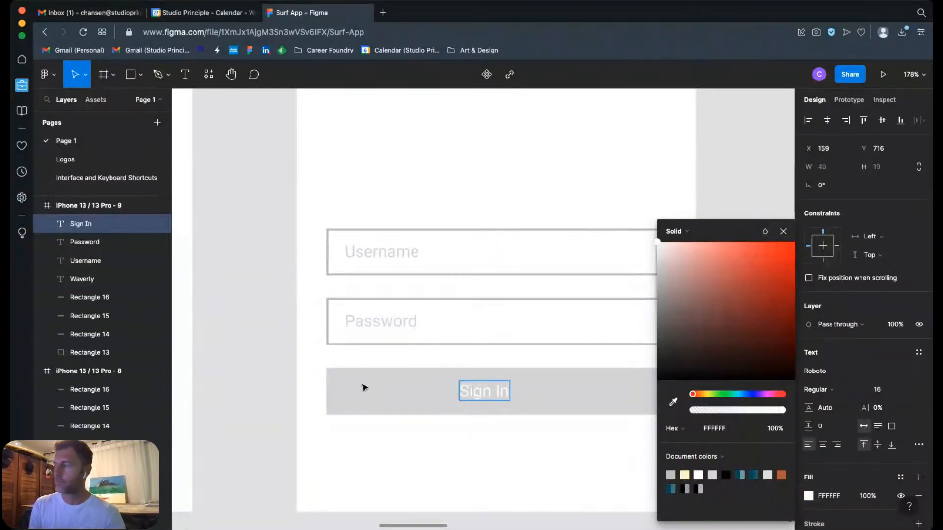
pyautogui.press('Escape')
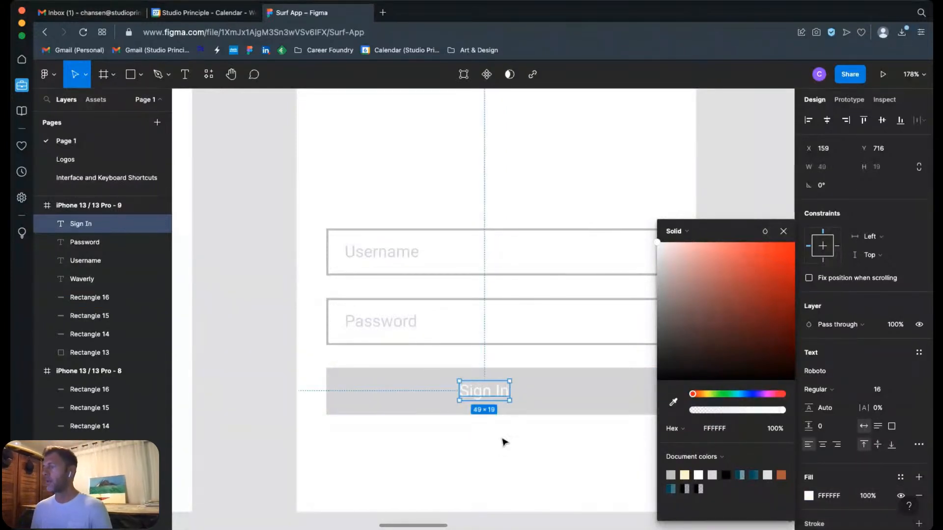
# Step: Copy the Password text below the grey button, reword it "Sign Up" and place it at X 156, Y 784
pyautogui.moveTo(384, 326); pyautogui.dragTo(493, 461)
pyautogui.doubleClick(482, 469)
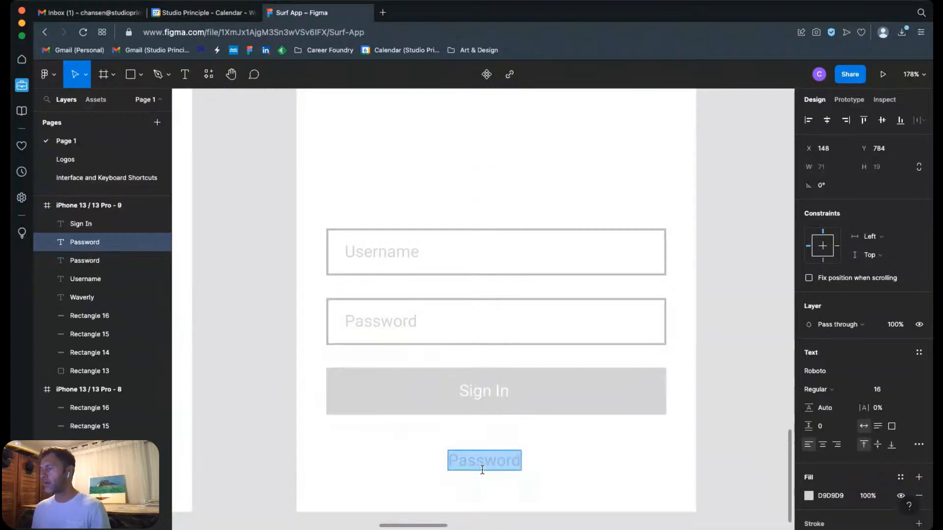
pyautogui.write('Sign Up')
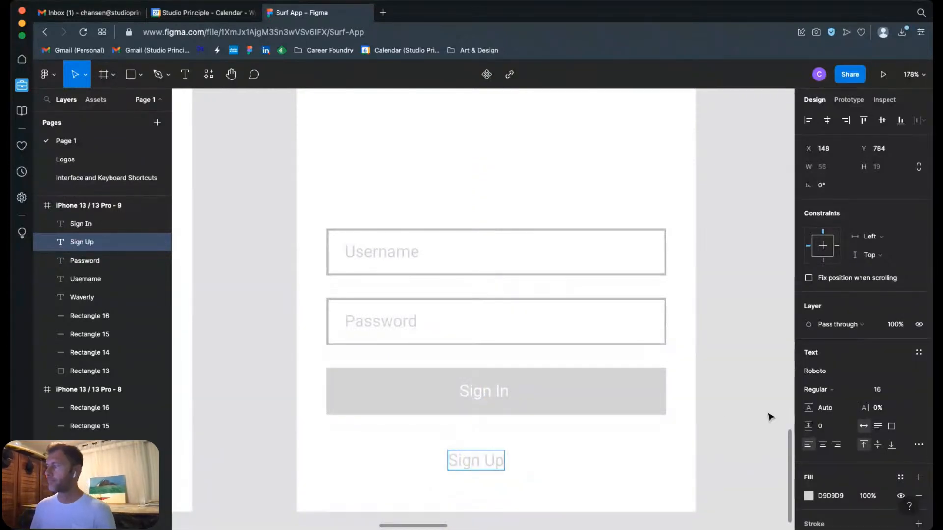
pyautogui.press('Escape')
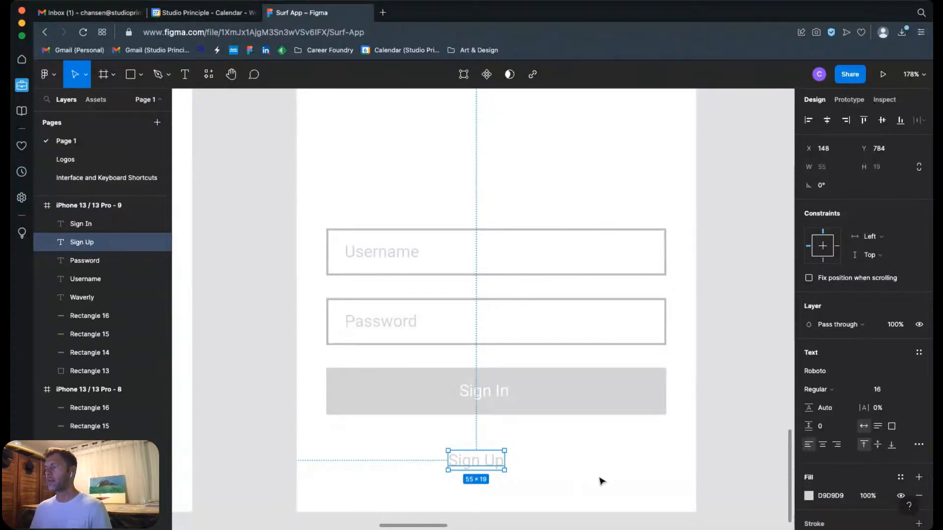
pyautogui.moveTo(494, 463); pyautogui.dragTo(503, 463)
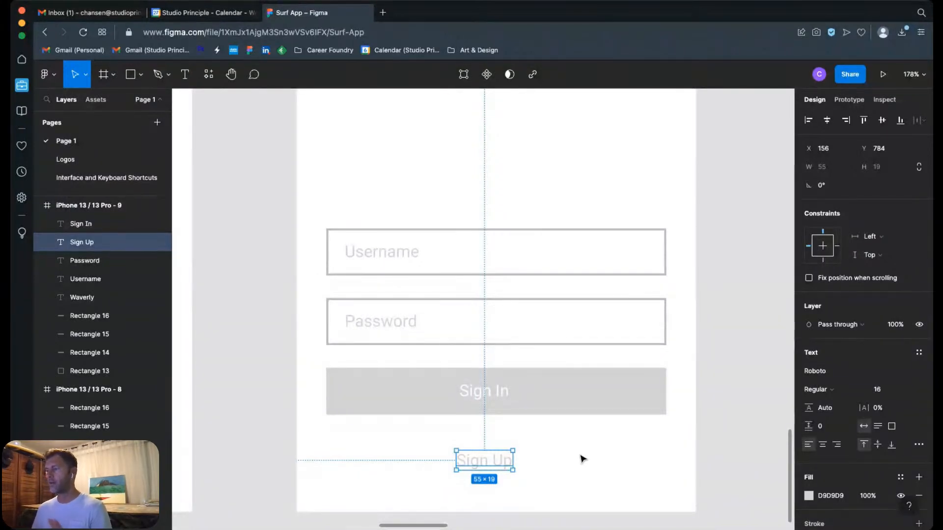
pyautogui.click(572, 462)
pyautogui.hotkey('shift', '0')
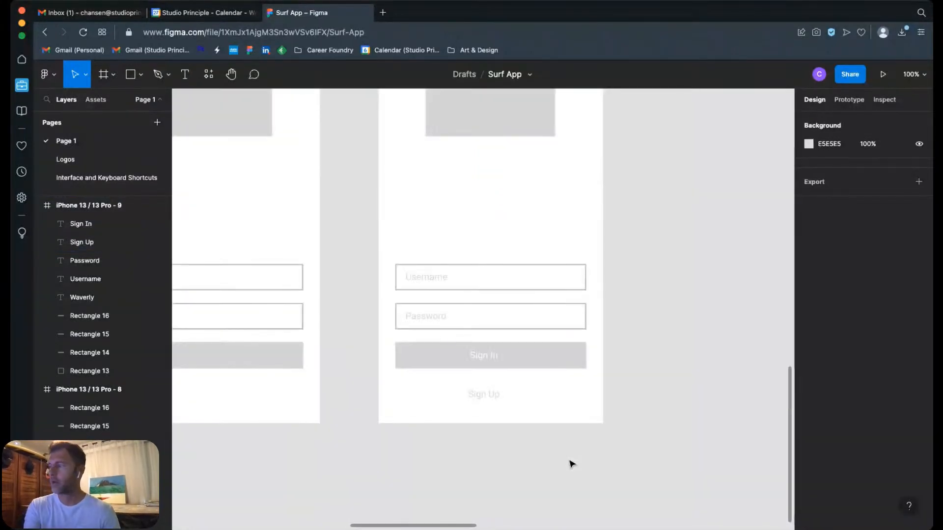
pyautogui.scroll(4, 625, 352)
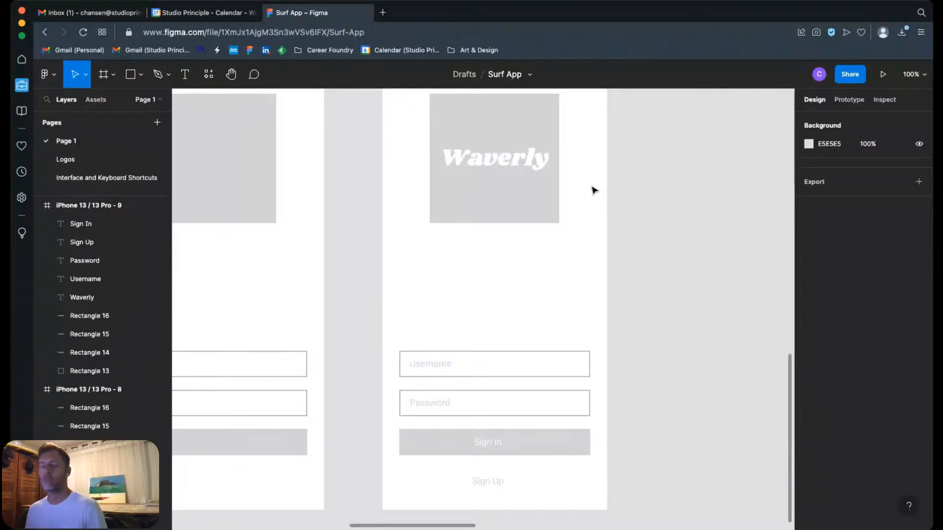
pyautogui.scroll(1, 591, 179)
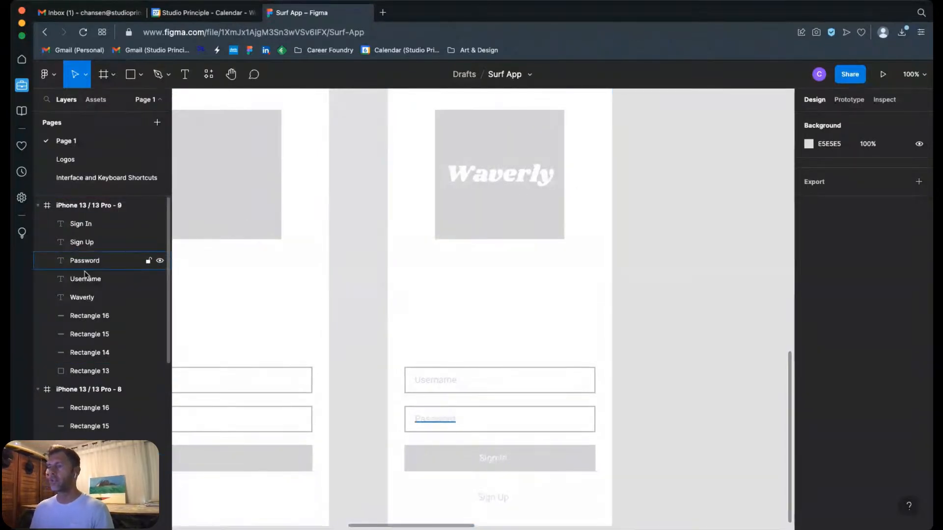
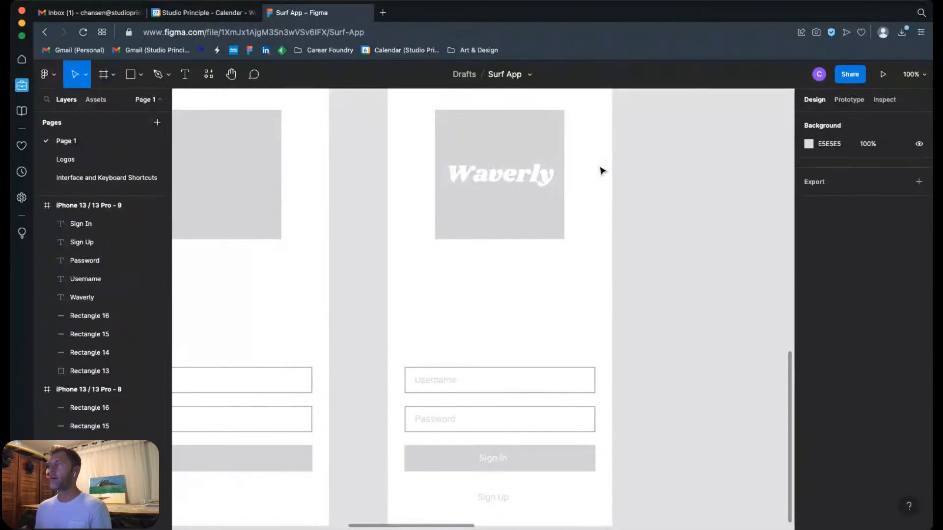
pyautogui.hotkey('shift', '1')
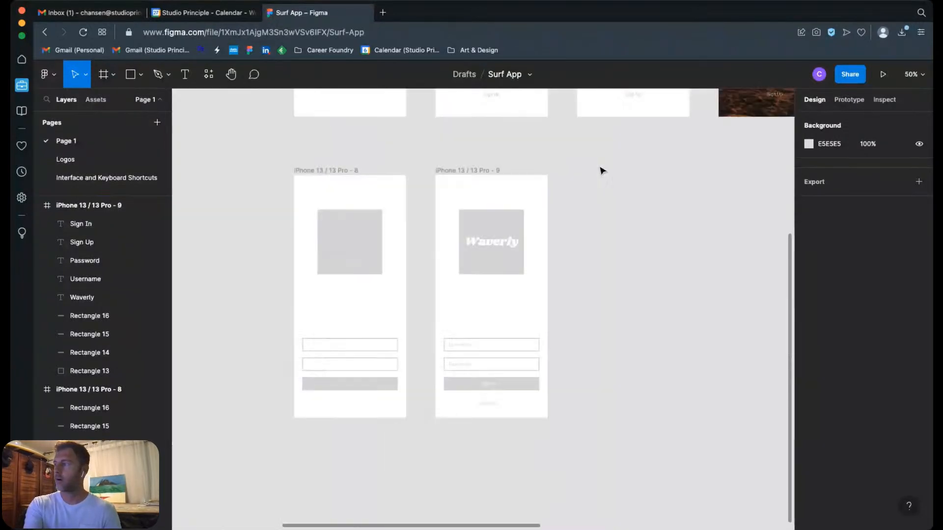
pyautogui.click(484, 295)
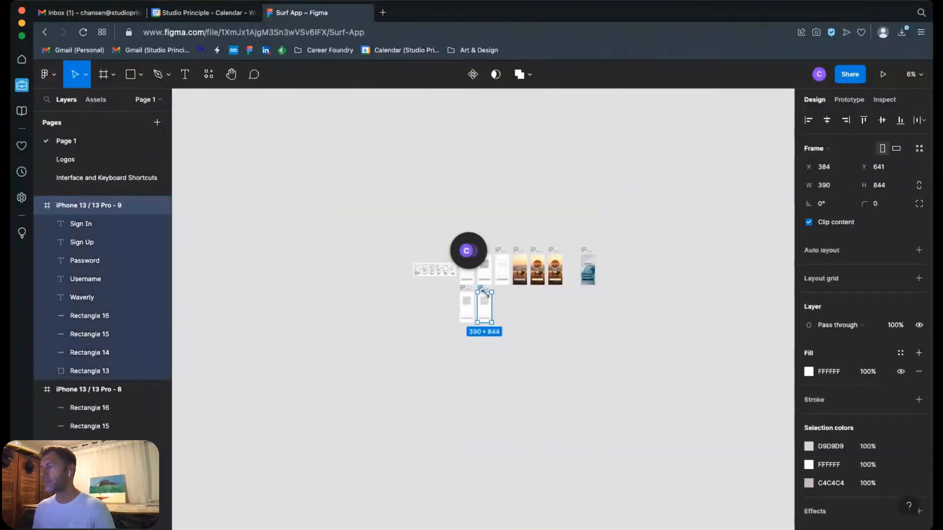
pyautogui.moveTo(484, 324); pyautogui.dragTo(484, 521)
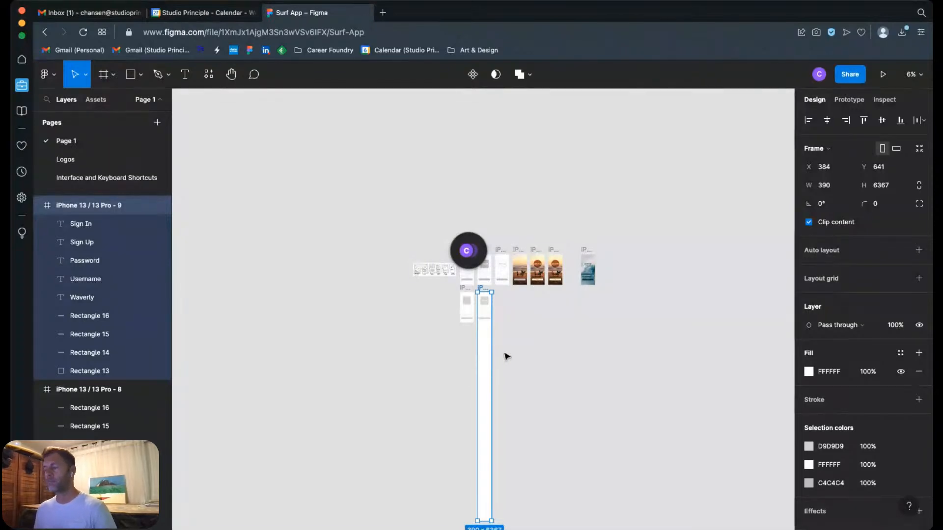
pyautogui.press('super+z')
pyautogui.click(522, 329)
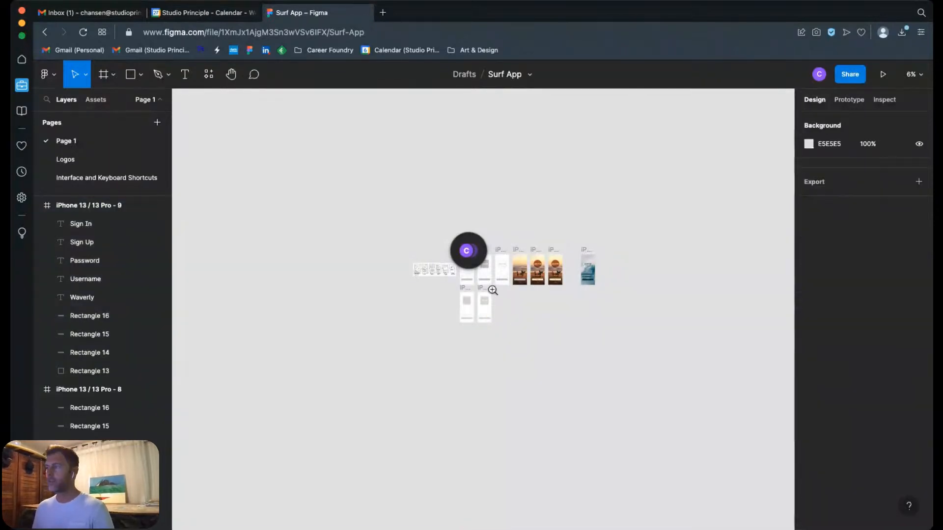
# Step: Group the Waverly text with its grey square in the iPhone 13 / 13 Pro - 9 frame
pyautogui.moveTo(466, 284); pyautogui.dragTo(505, 341)
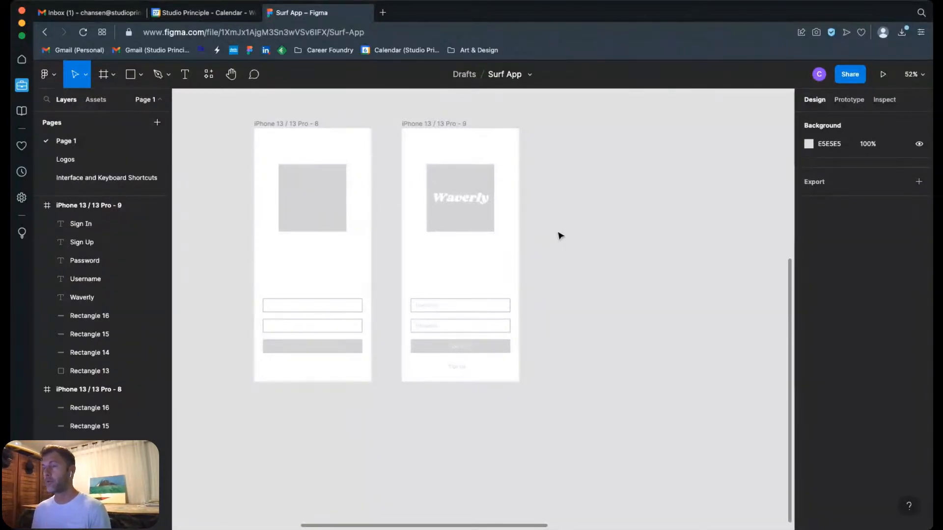
pyautogui.moveTo(408, 153); pyautogui.dragTo(510, 250)
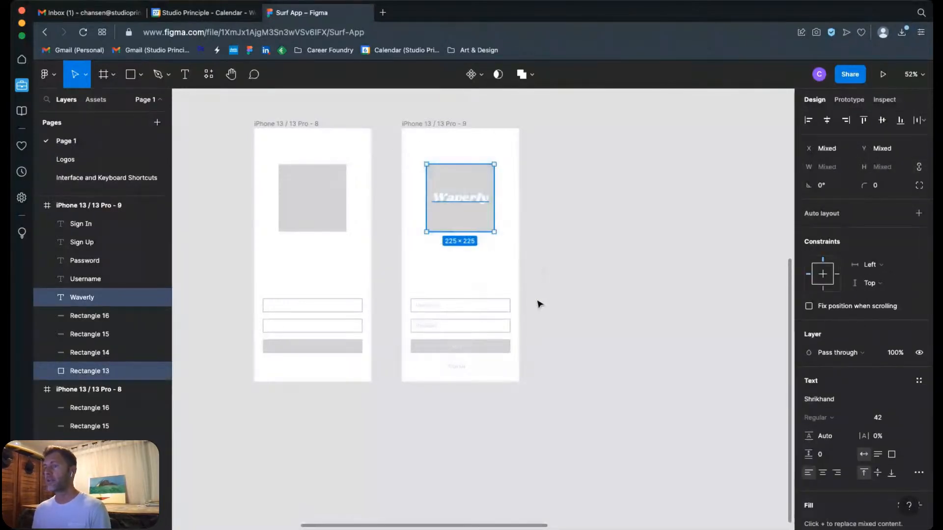
pyautogui.rightClick(87, 303)
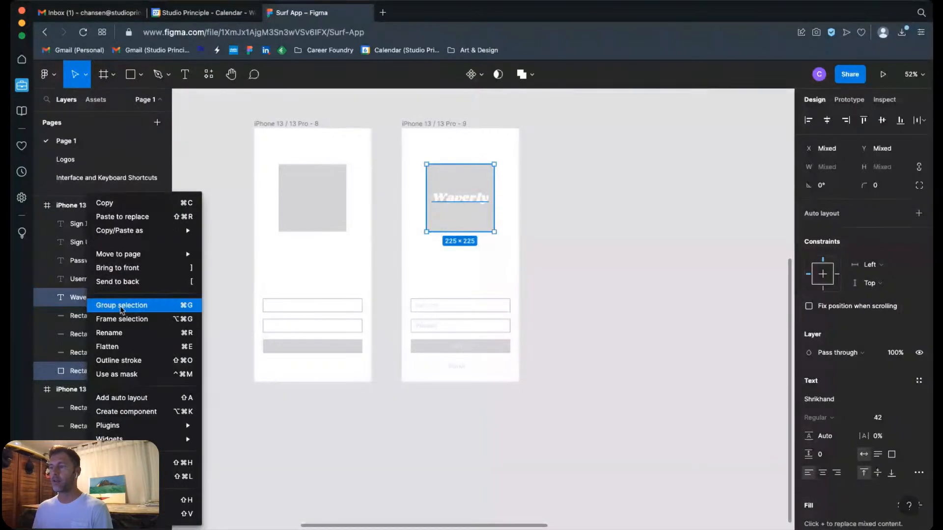
pyautogui.click(130, 309)
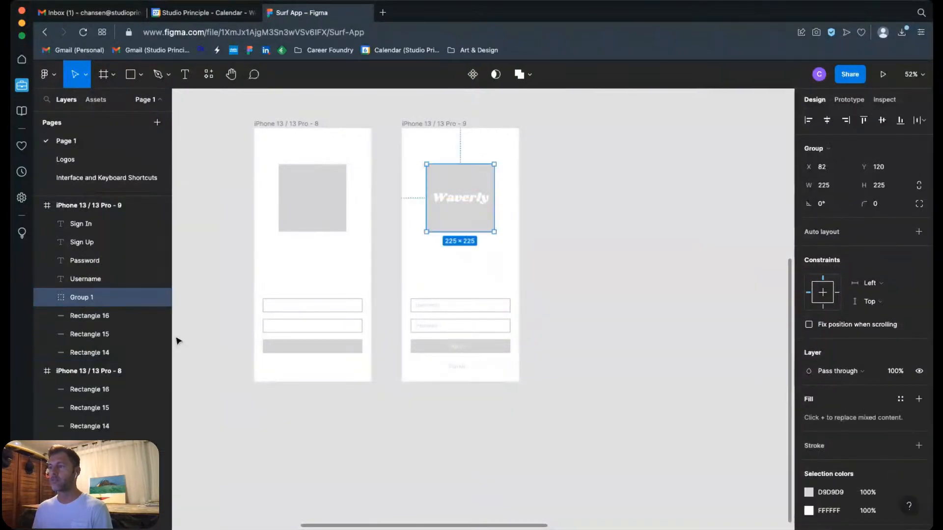
# Step: Rename the Waverly group "Logo" and move it to the top of the frame's layer order
pyautogui.doubleClick(83, 298)
pyautogui.write('Logo')
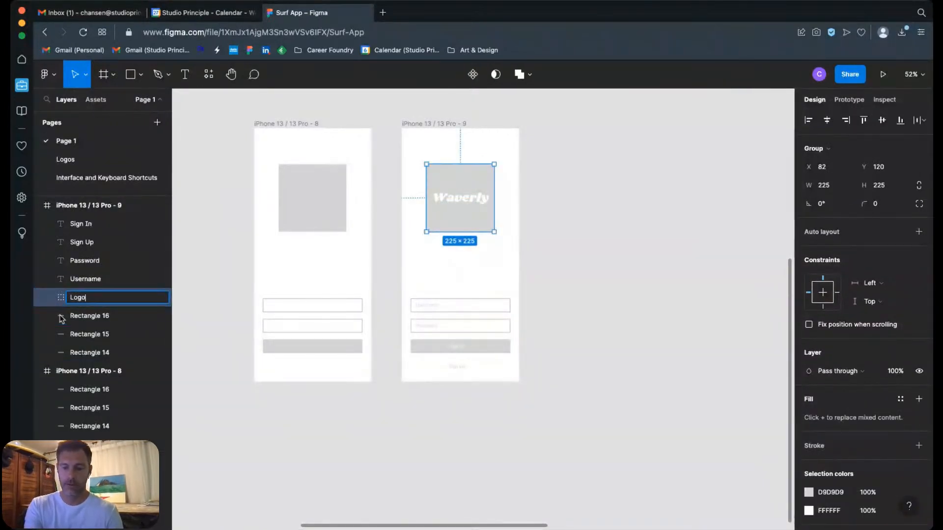
pyautogui.press('Return')
pyautogui.moveTo(84, 297); pyautogui.dragTo(73, 225)
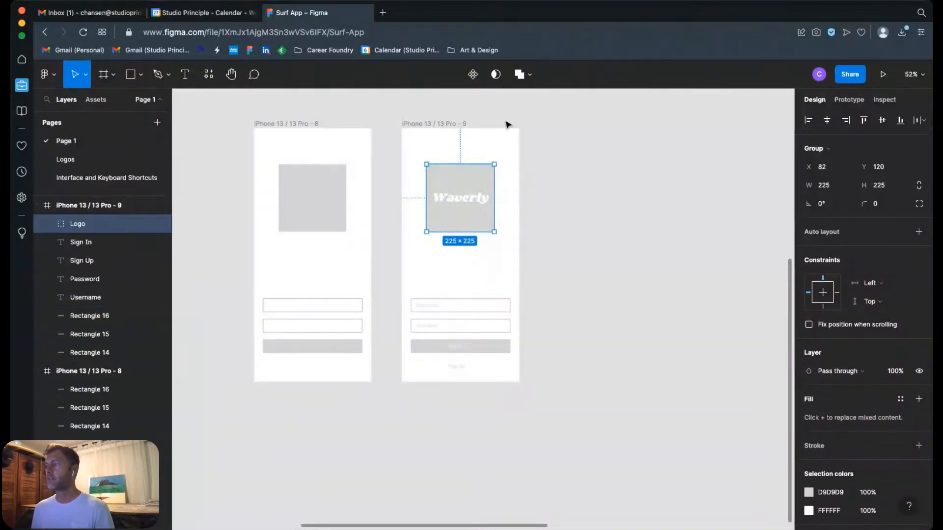
pyautogui.click(574, 231)
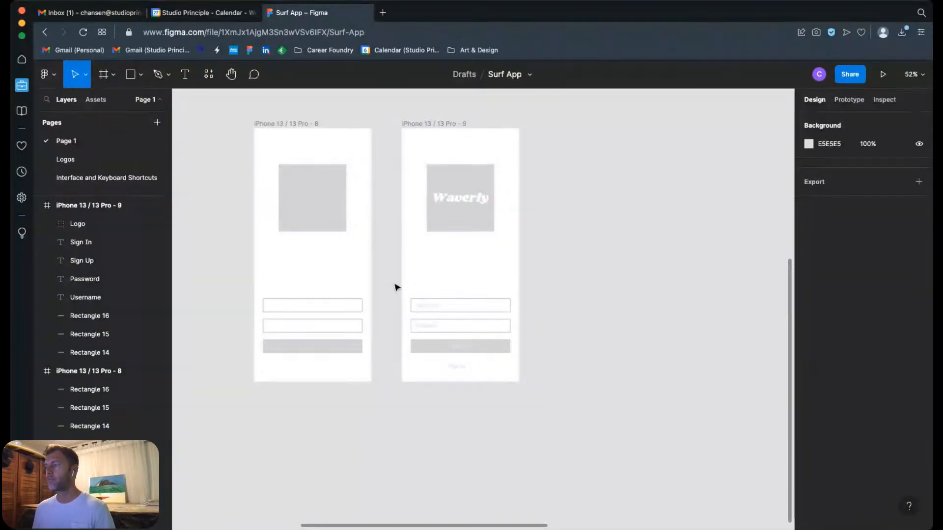
# Step: Group the Username text with its outlined field and move the group directly below Logo in the layer order
pyautogui.moveTo(394, 283); pyautogui.dragTo(441, 315)
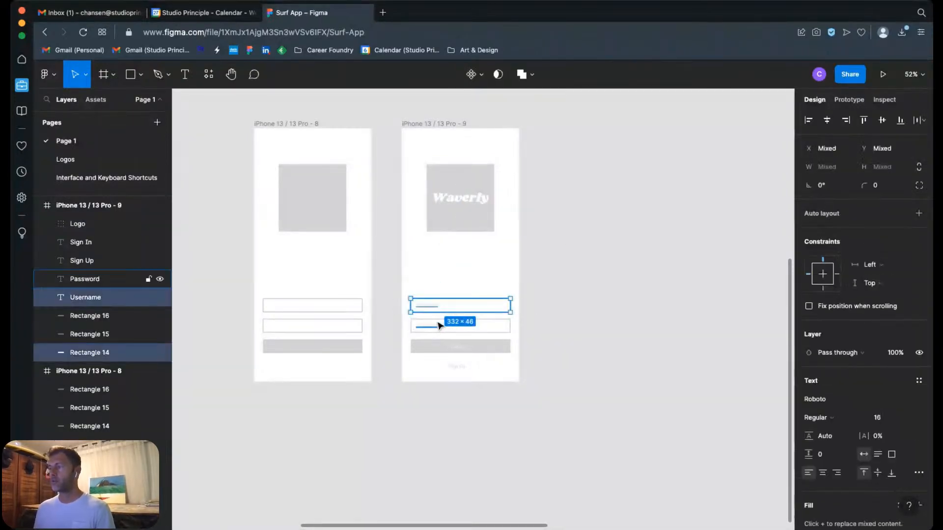
pyautogui.rightClick(431, 310)
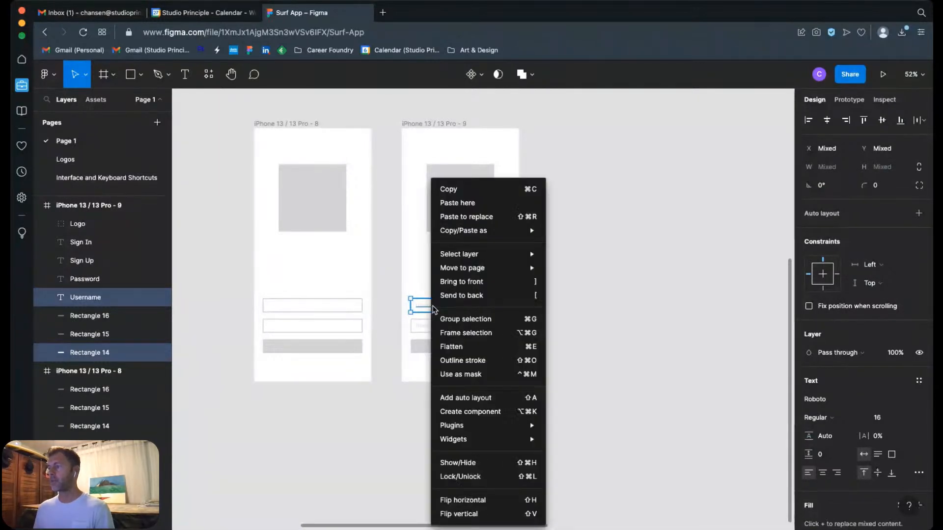
pyautogui.click(466, 319)
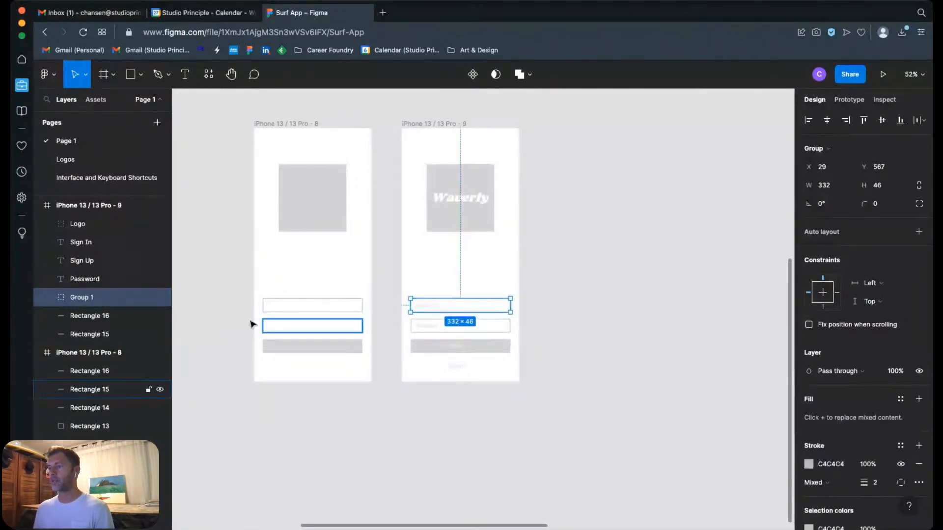
pyautogui.moveTo(84, 302); pyautogui.dragTo(83, 236)
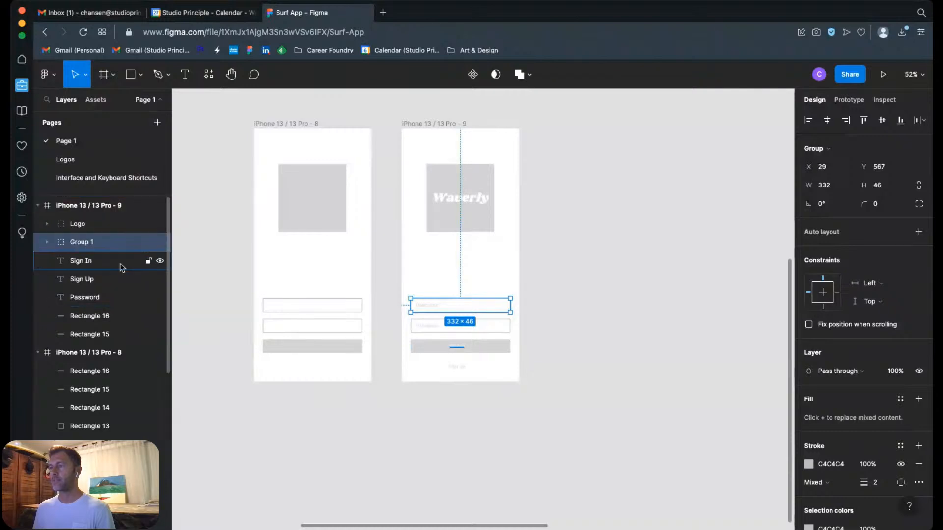
# Step: Rename the username field group "Username button"
pyautogui.doubleClick(85, 245)
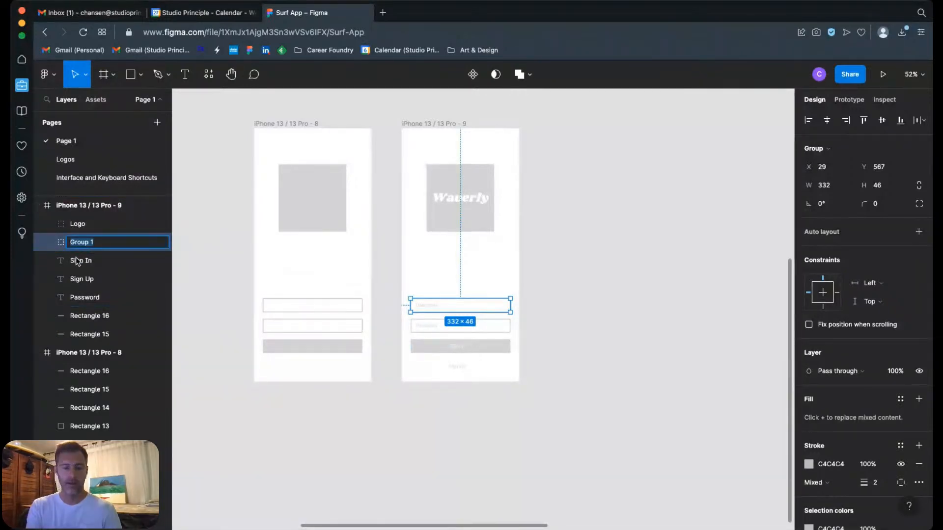
pyautogui.write('Username b')
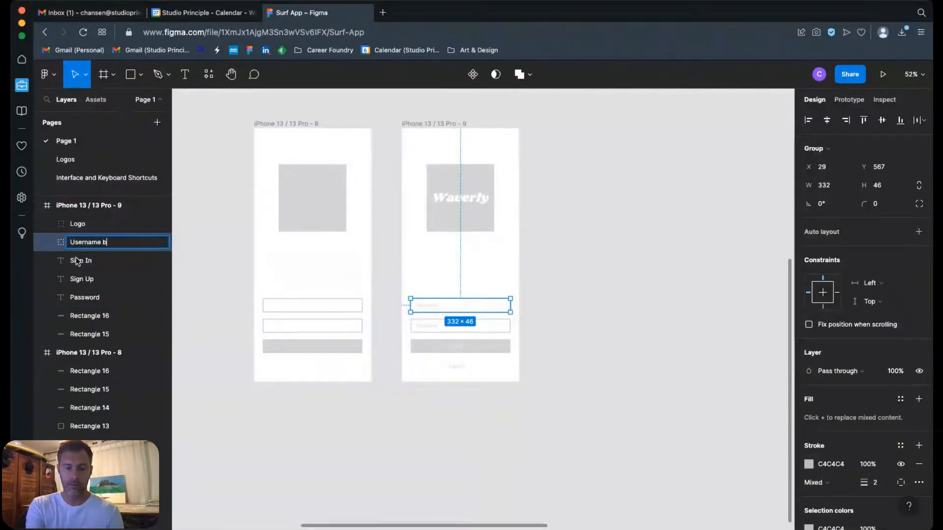
pyautogui.write('utton')
pyautogui.press('Return')
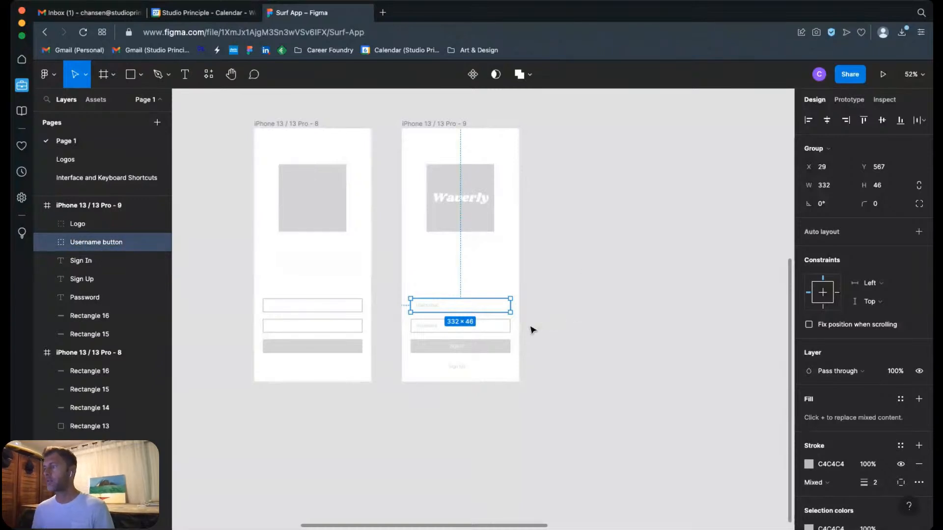
# Step: Group the Password text with its outlined field, Rectangle 15, in the iPhone 13 / 13 Pro - 9 frame
pyautogui.moveTo(533, 329); pyautogui.dragTo(411, 328)
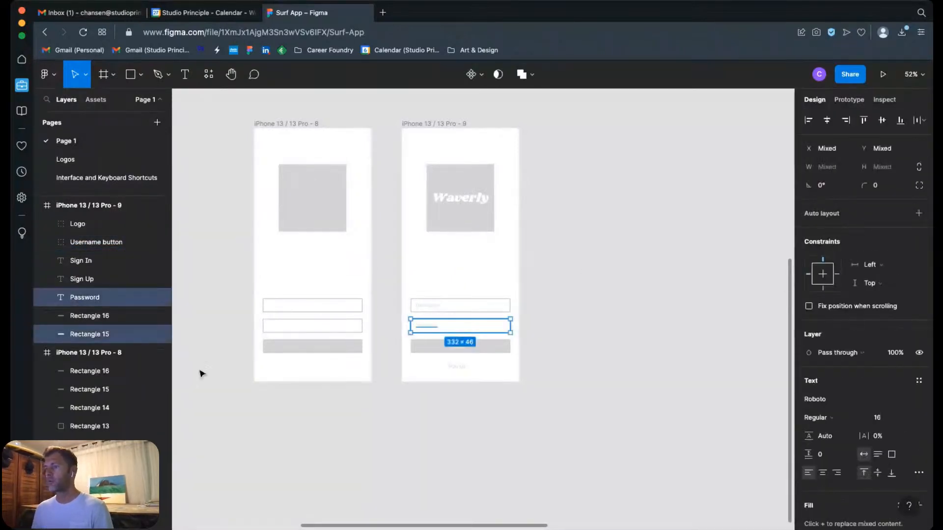
pyautogui.rightClick(95, 302)
pyautogui.click(127, 306)
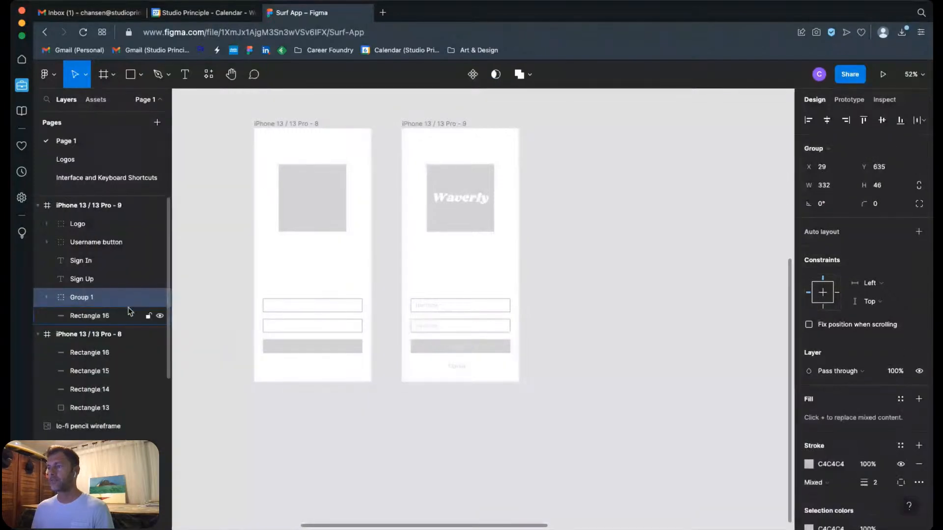
# Step: Rename the password field group "Password button" and move it directly below Username button in the layer order
pyautogui.doubleClick(80, 299)
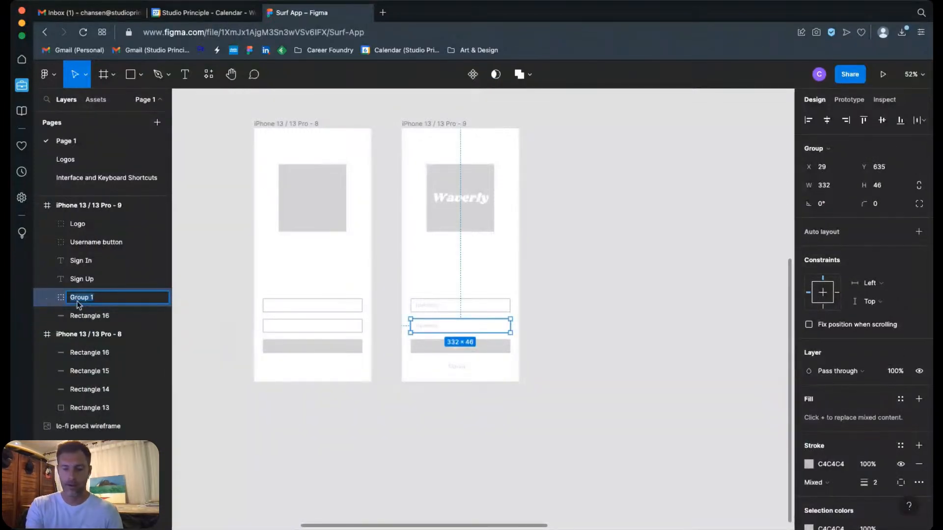
pyautogui.write('Password button')
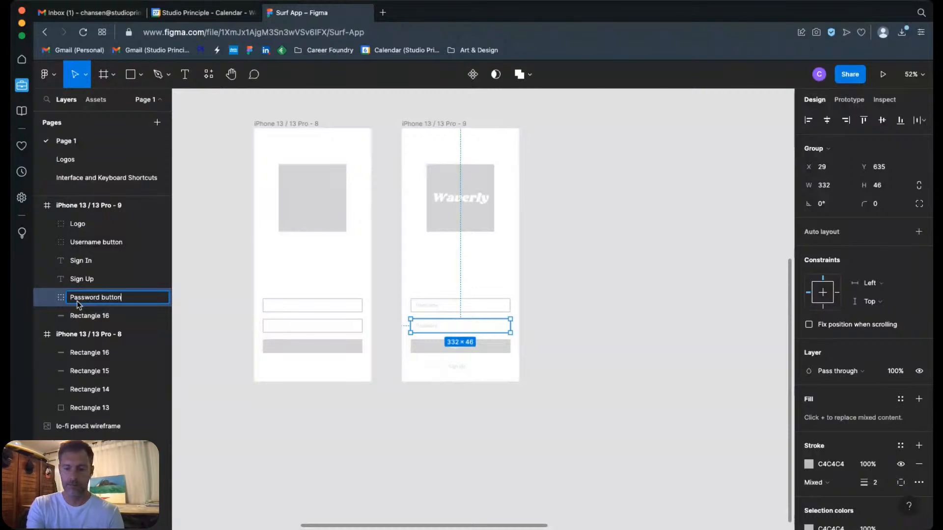
pyautogui.press('Return')
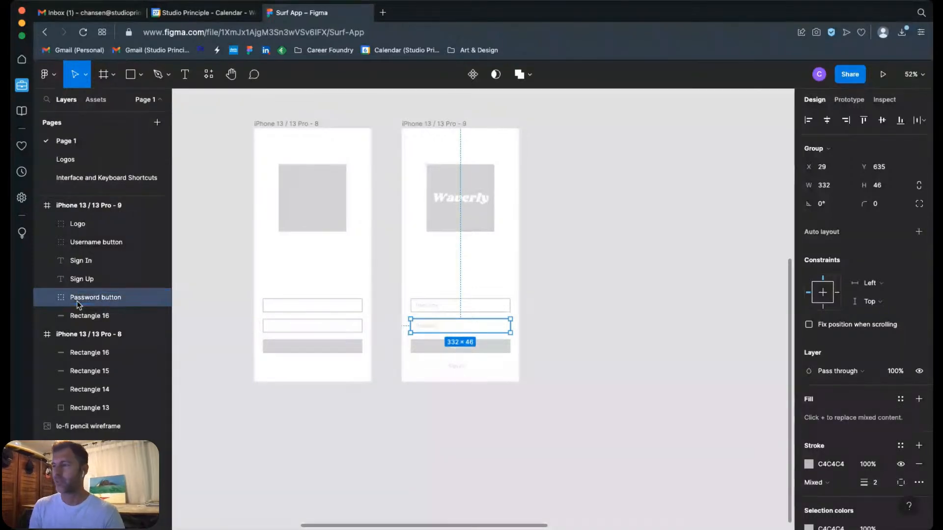
pyautogui.moveTo(83, 298); pyautogui.dragTo(83, 260)
pyautogui.click(544, 352)
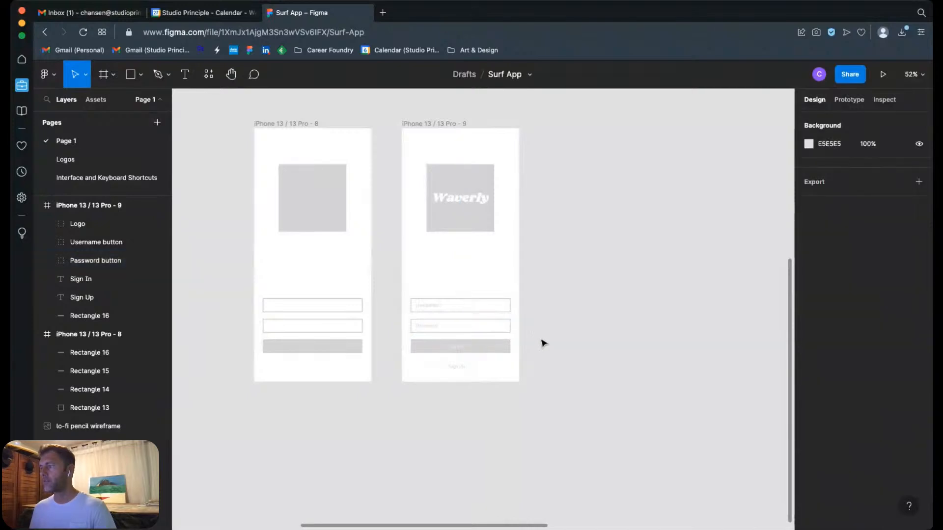
# Step: Group the Sign In text with its grey button rectangle and name the group "Sign In Button"
pyautogui.moveTo(540, 340); pyautogui.dragTo(449, 356)
pyautogui.rightClick(85, 289)
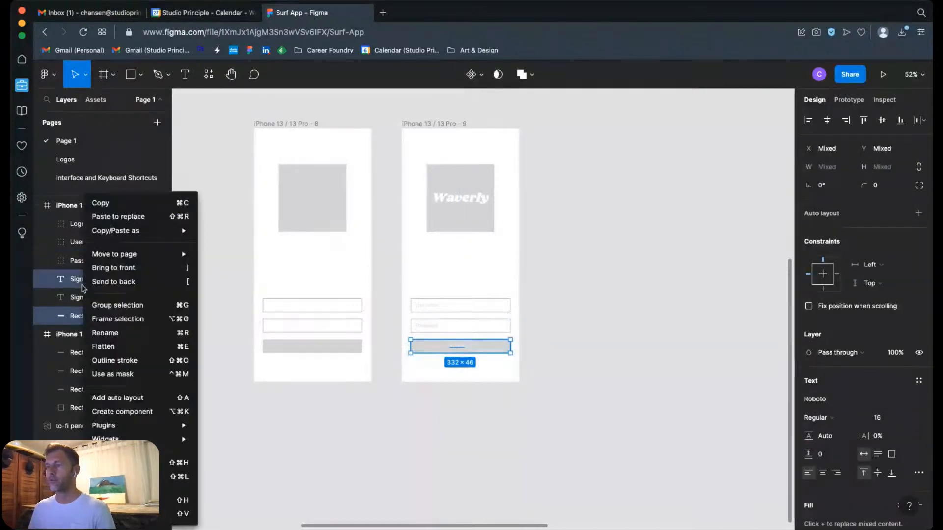
pyautogui.click(124, 306)
pyautogui.doubleClick(81, 280)
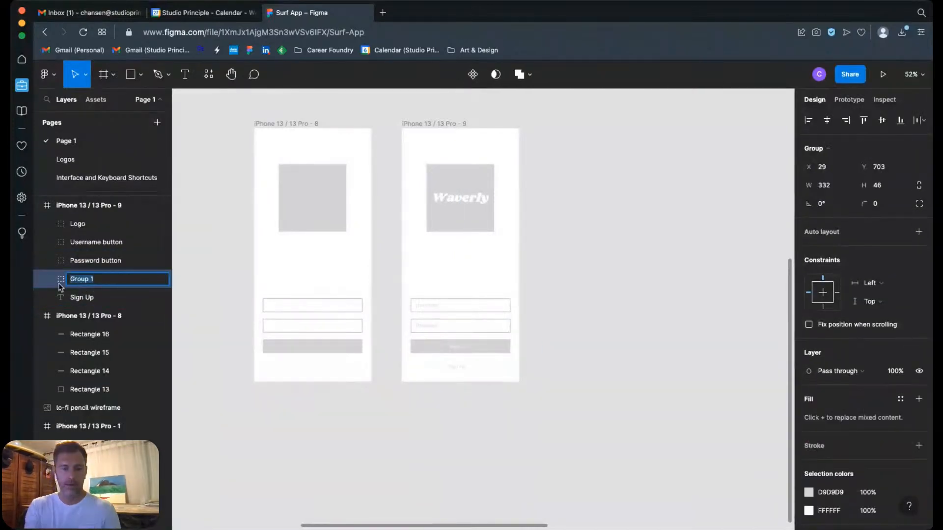
pyautogui.write('Sign In Button')
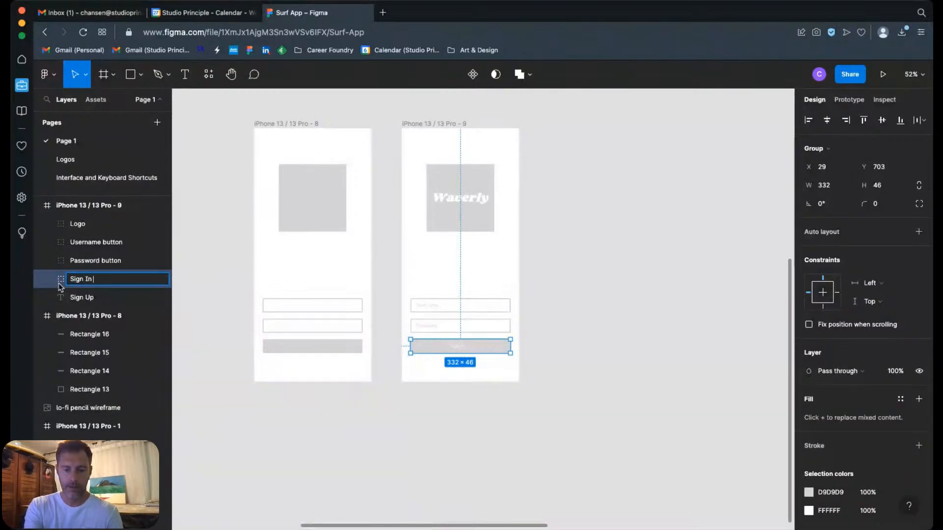
pyautogui.press('Return')
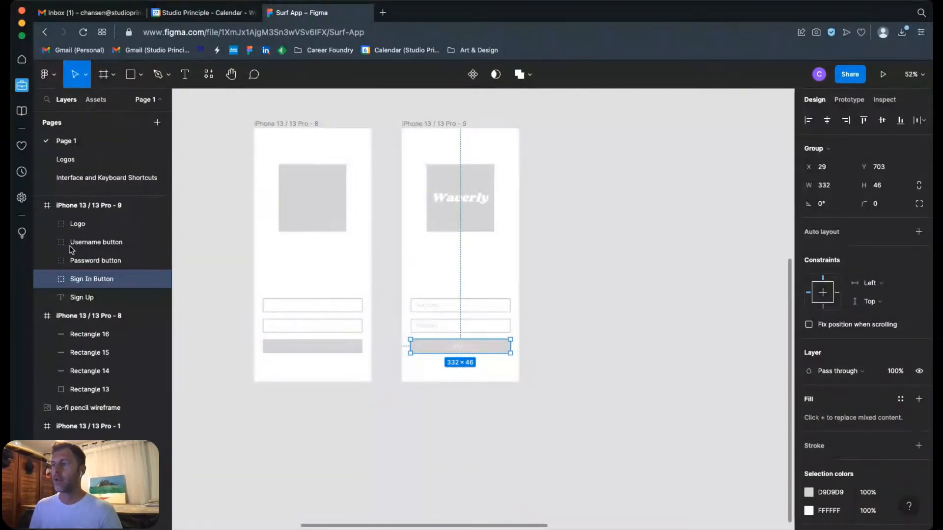
# Step: Examine the layers inside the Sign In Button group and locate the ungrouped Sign Up text in the frame
pyautogui.click(47, 279)
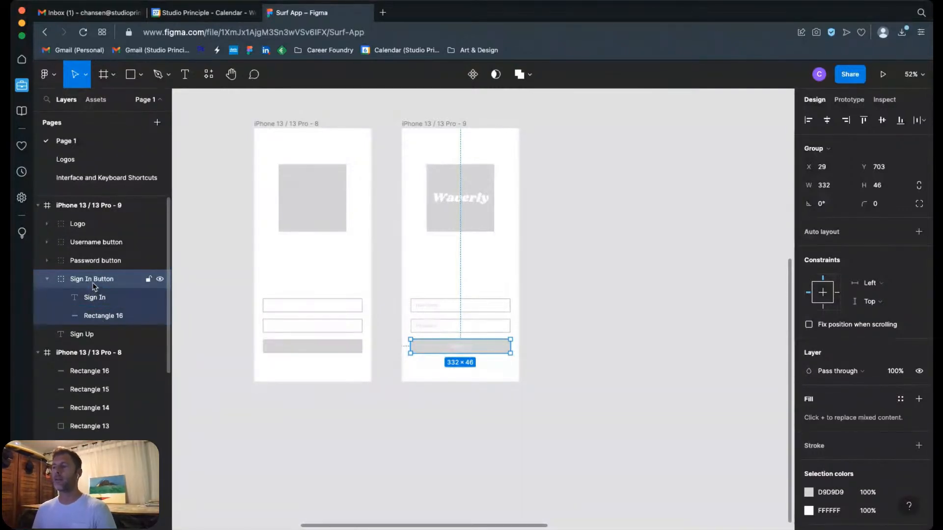
pyautogui.click(47, 280)
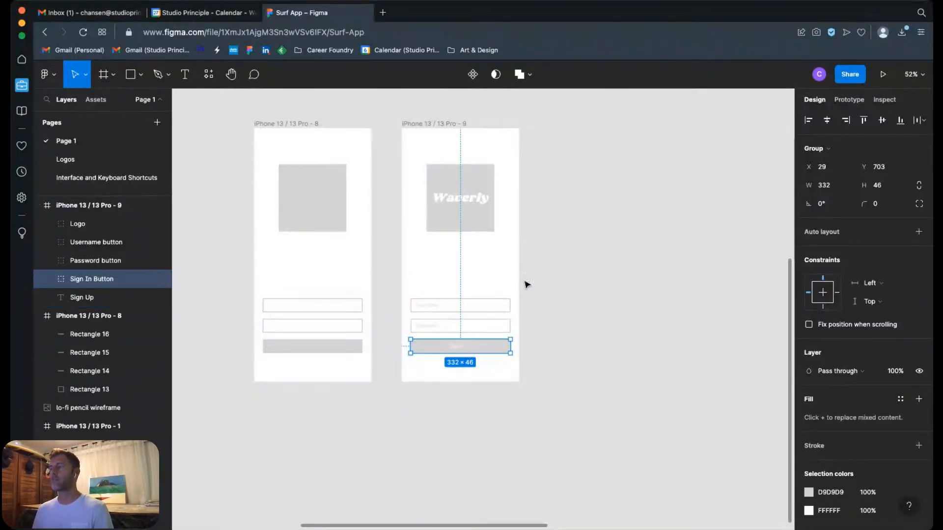
pyautogui.click(115, 298)
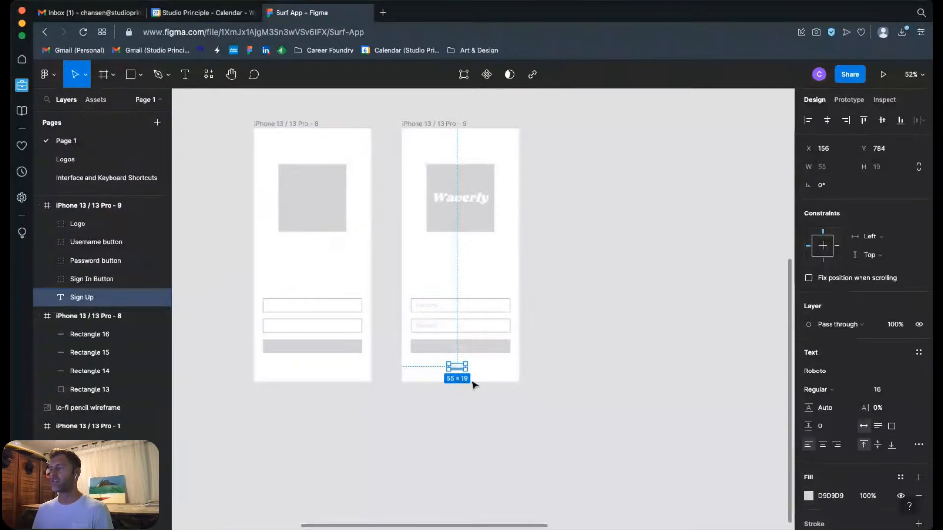
pyautogui.click(430, 423)
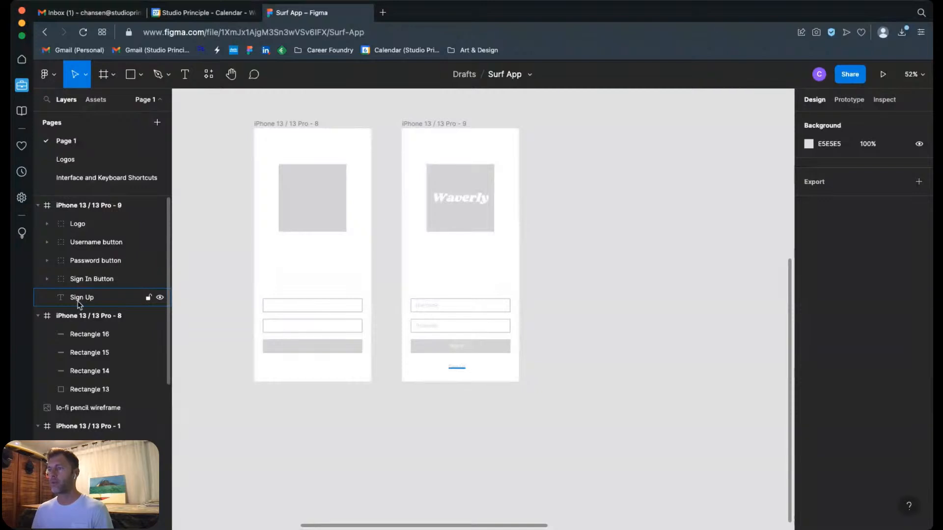
# Step: Duplicate the iPhone 13 / 13 Pro - 9 frame and place the copy beside it, level with the row and evenly spaced
pyautogui.hscroll(2, 549, 309)
pyautogui.scroll(1, 549, 309)
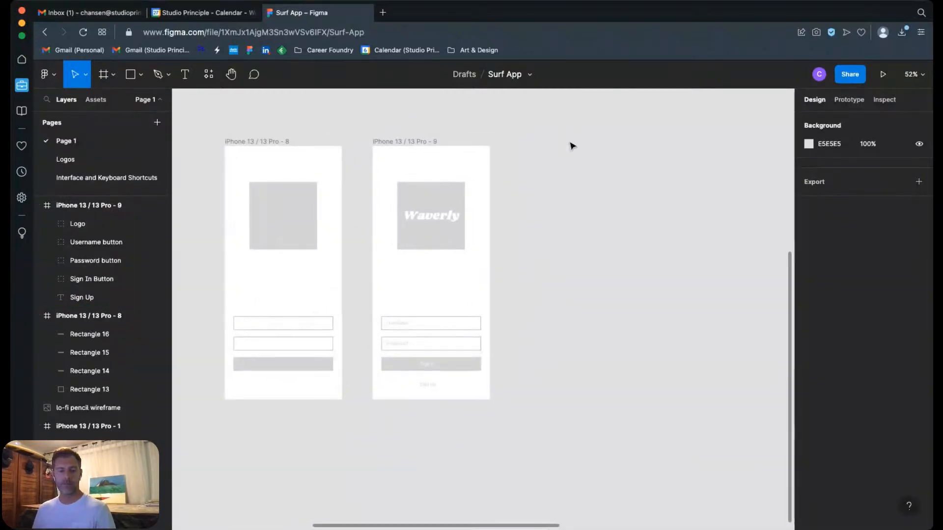
pyautogui.moveTo(394, 138); pyautogui.dragTo(539, 142)
pyautogui.moveTo(636, 111); pyautogui.dragTo(592, 176)
pyautogui.moveTo(513, 208); pyautogui.dragTo(516, 206)
pyautogui.click(629, 202)
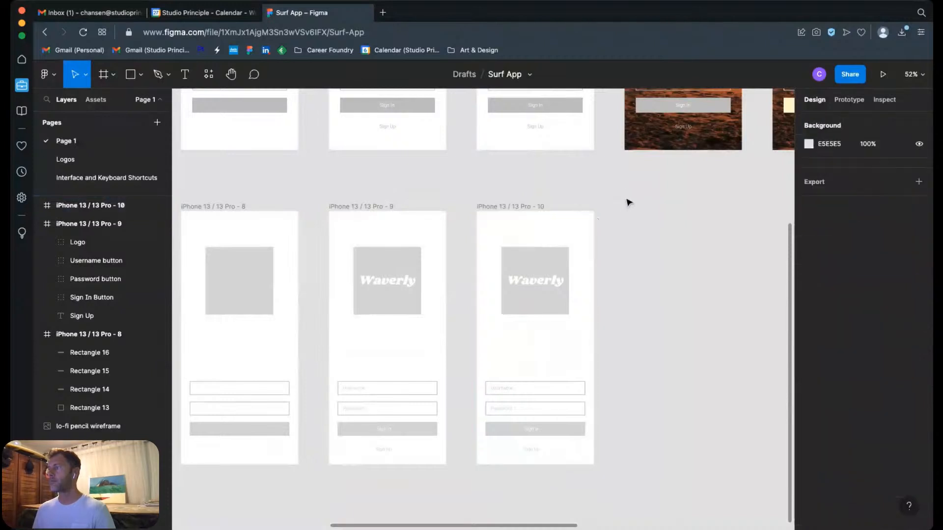
pyautogui.scroll(10, 612, 206)
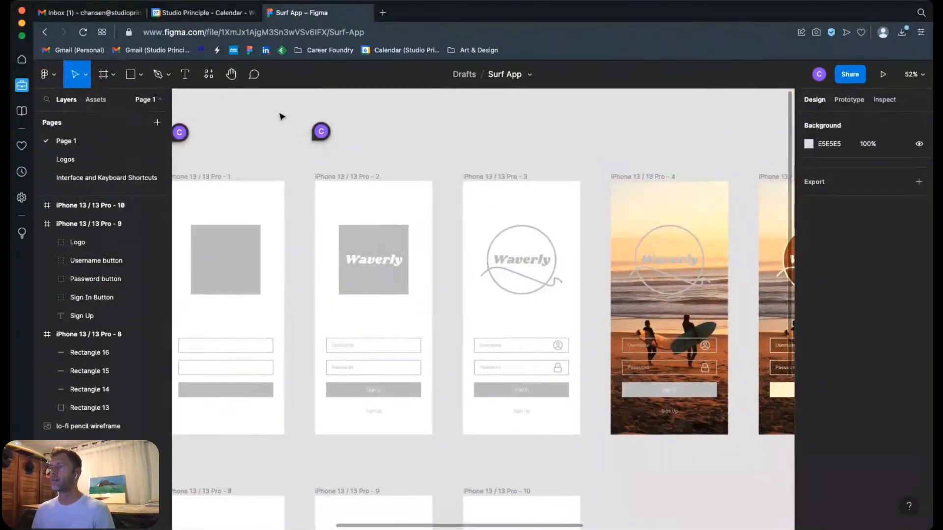
# Step: Add the comment "Create Icons" above the iPhone 13 / 13 Pro - 3 frame
pyautogui.click(254, 74)
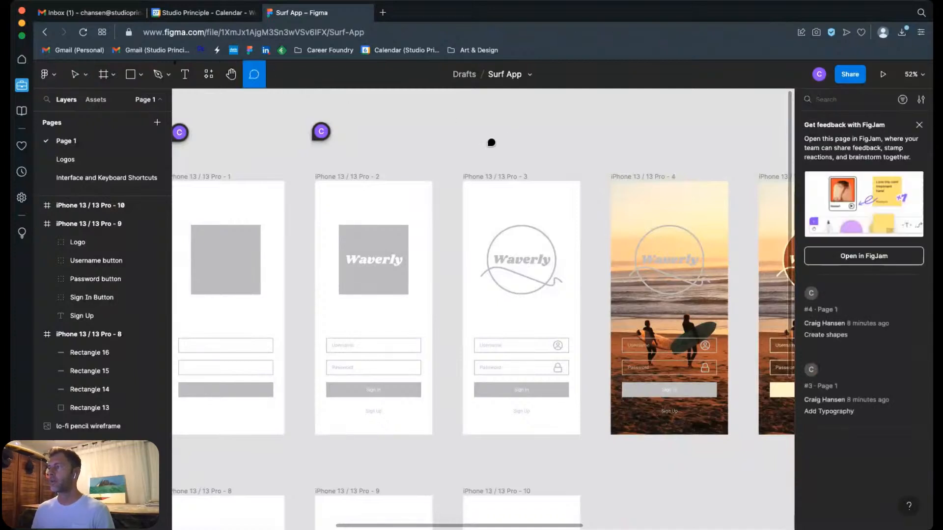
pyautogui.click(477, 135)
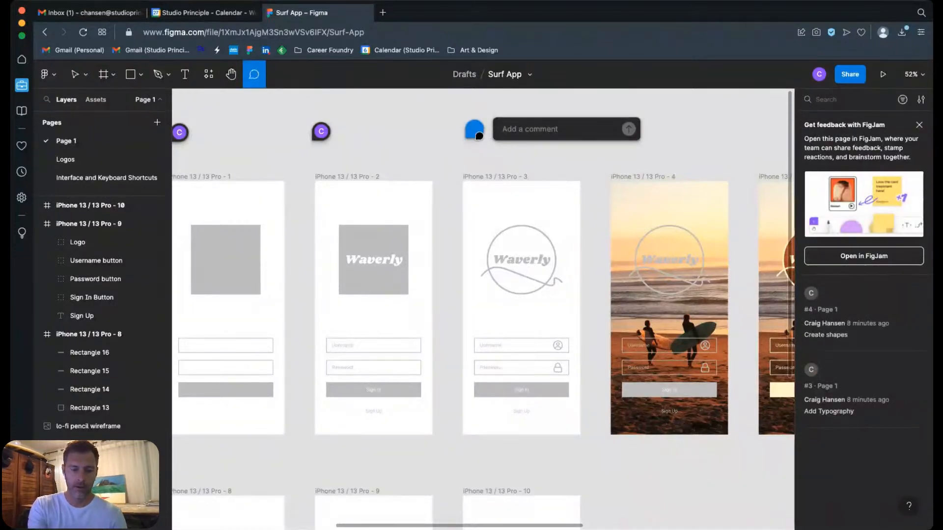
pyautogui.write('Create Icons')
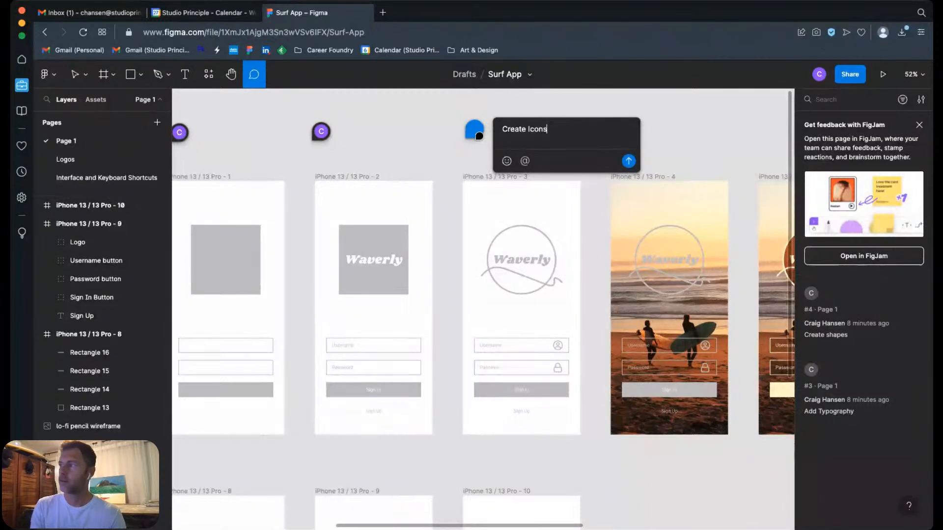
pyautogui.click(631, 165)
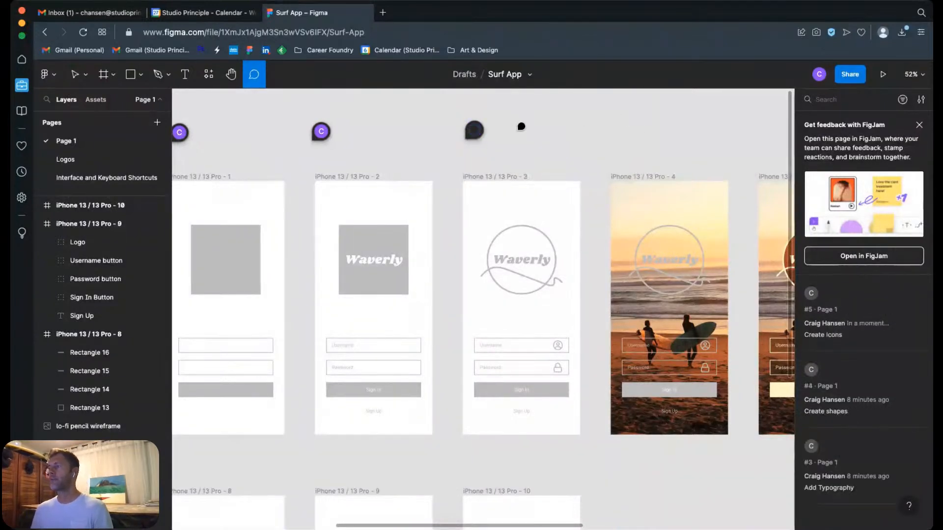
pyautogui.click(88, 82)
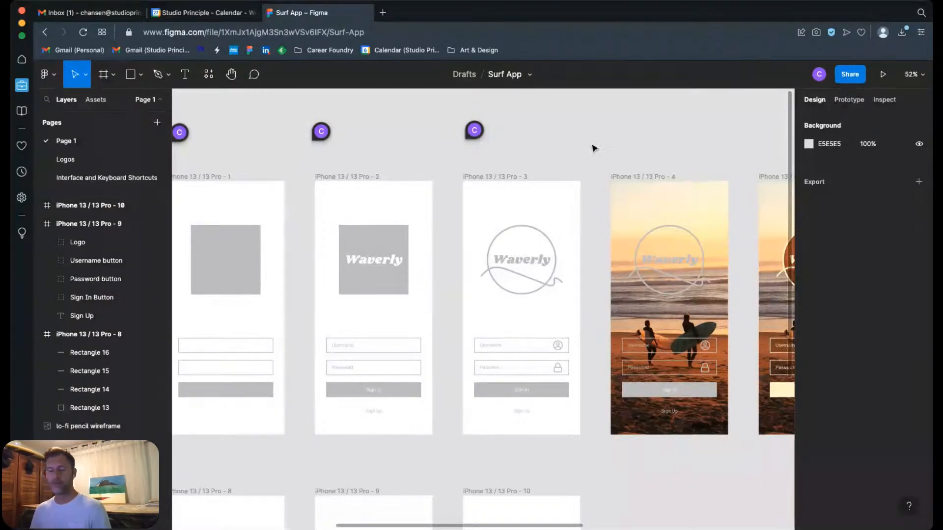
# Step: Draw a practice wave path about 240 × 37 beneath the Waverly logo of iPhone 13 / 13 Pro - 3 with the Pen tool, and delete it
pyautogui.moveTo(581, 348); pyautogui.dragTo(579, 298)
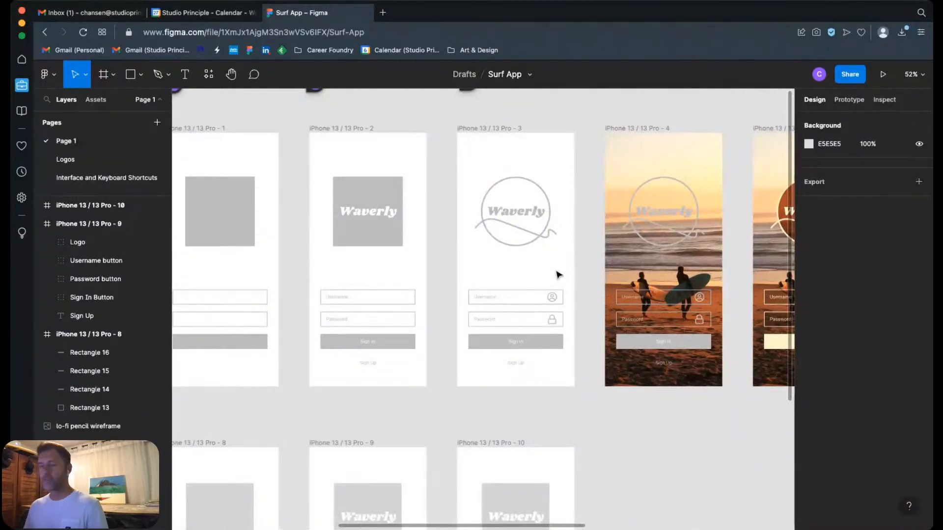
pyautogui.moveTo(458, 165); pyautogui.dragTo(586, 282)
pyautogui.click(580, 246)
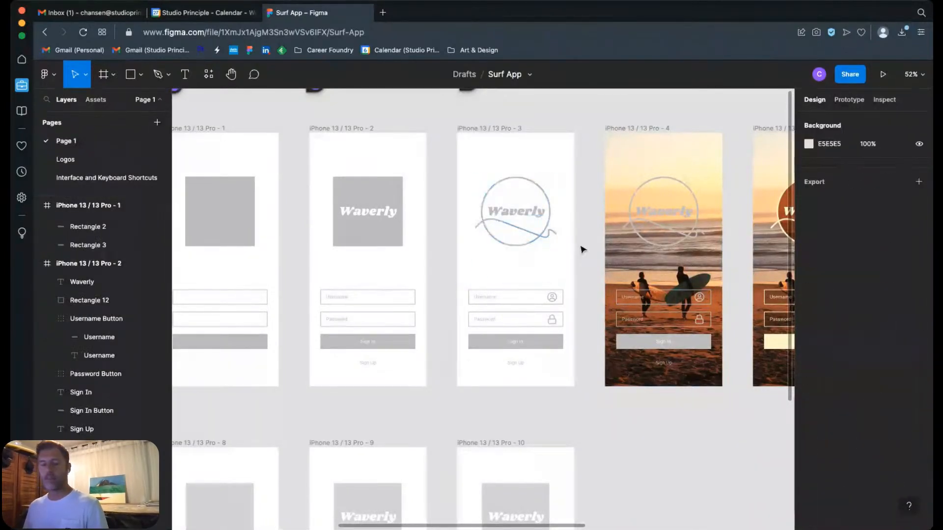
pyautogui.moveTo(442, 158); pyautogui.dragTo(591, 273)
pyautogui.scroll(-2, 639, 295)
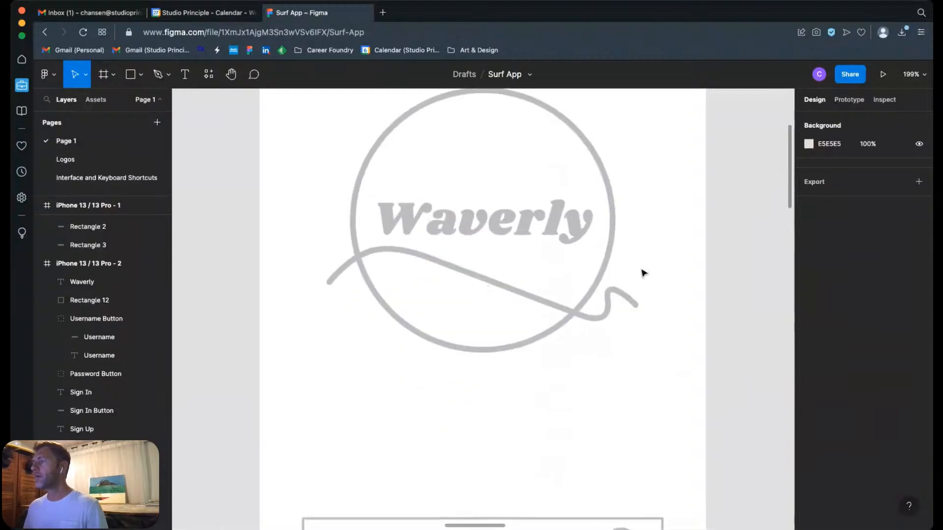
pyautogui.click(158, 74)
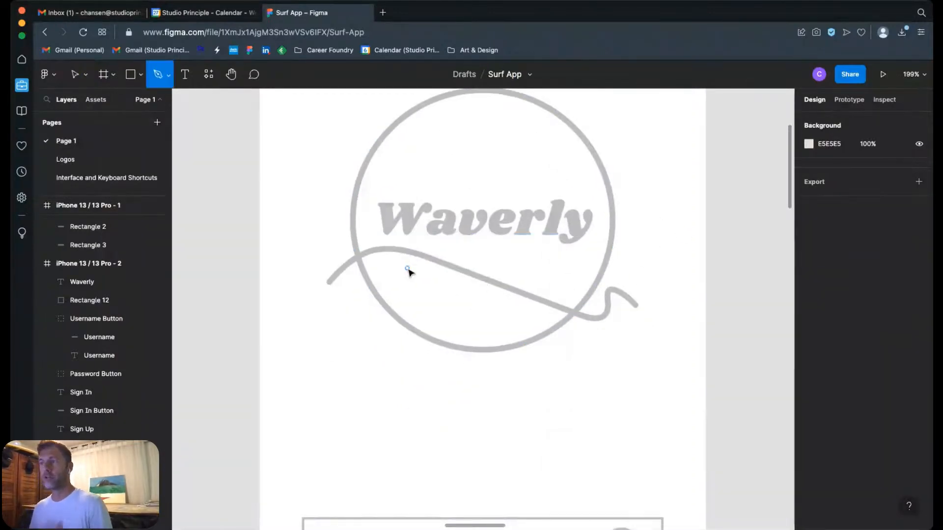
pyautogui.click(341, 382)
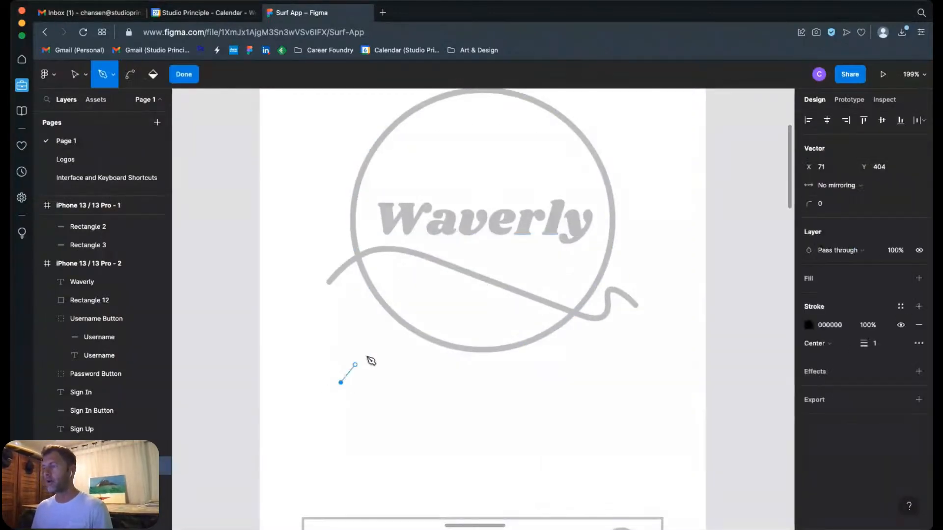
pyautogui.moveTo(419, 352); pyautogui.dragTo(472, 373)
pyautogui.moveTo(558, 389); pyautogui.dragTo(594, 389)
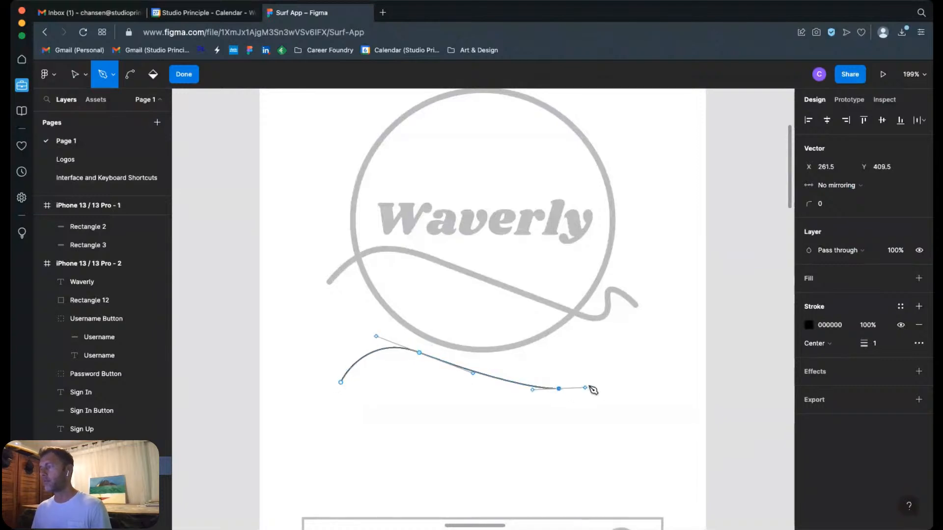
pyautogui.moveTo(568, 360); pyautogui.dragTo(644, 382)
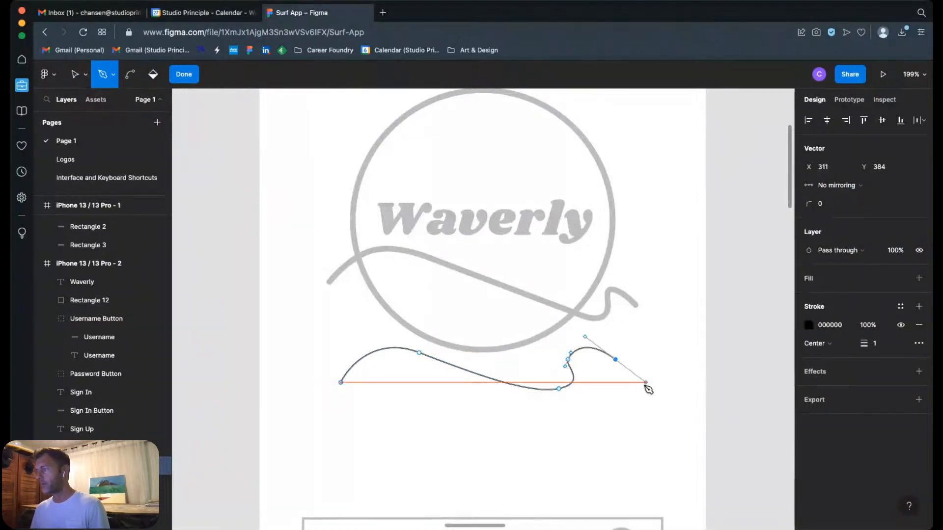
pyautogui.press('Escape')
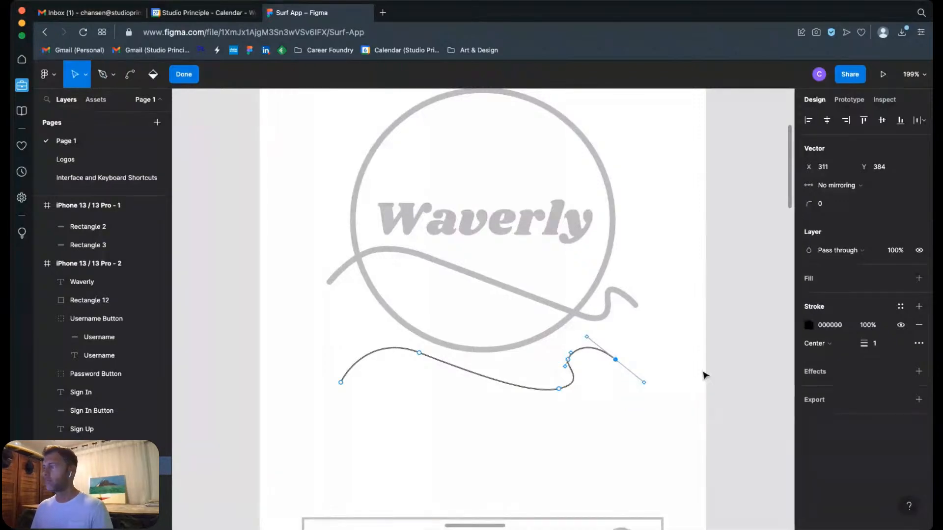
pyautogui.press('Escape')
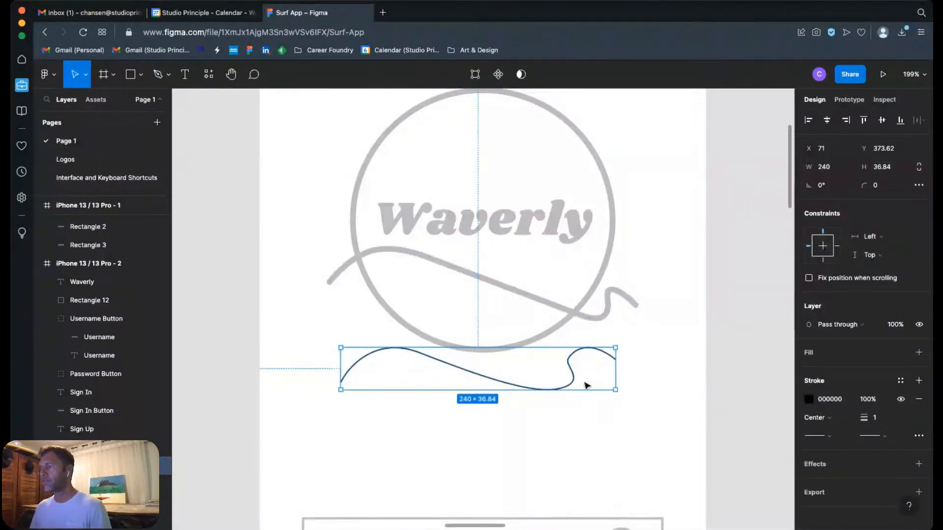
pyautogui.press('Delete')
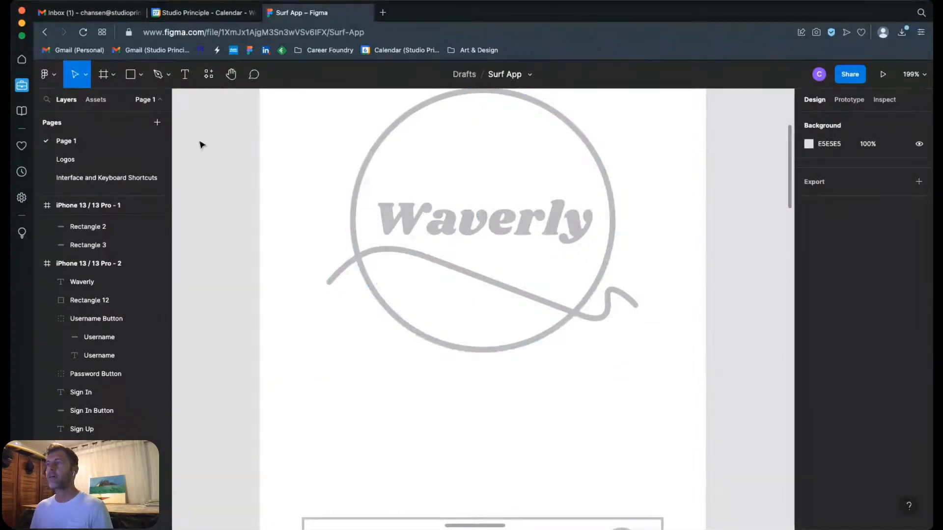
# Step: Start another practice Pen tool path beneath the logo, with a sharp corner at its second point and curved segments beyond it
pyautogui.click(157, 74)
pyautogui.click(375, 384)
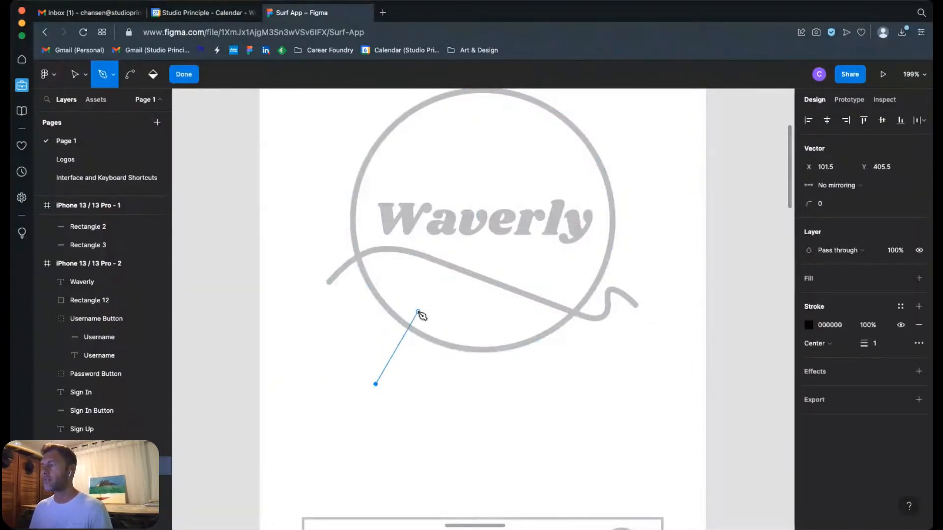
pyautogui.moveTo(417, 308); pyautogui.dragTo(389, 268)
pyautogui.click(418, 309)
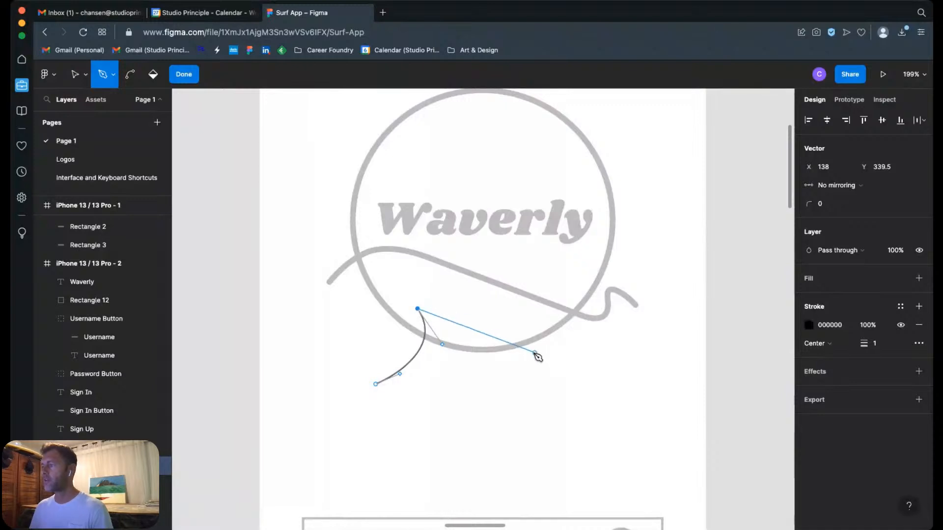
pyautogui.moveTo(528, 356); pyautogui.dragTo(561, 410)
pyautogui.click(644, 385)
pyautogui.moveTo(644, 385); pyautogui.dragTo(651, 385)
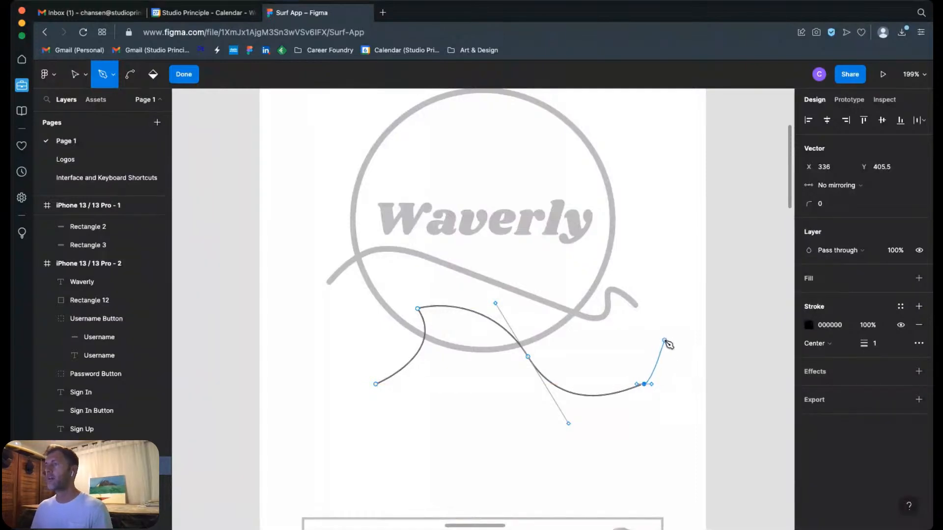
# Step: Extend the practice path beyond the frame's edge with more points, reshaping the curve handles around the outer bend
pyautogui.click(689, 239)
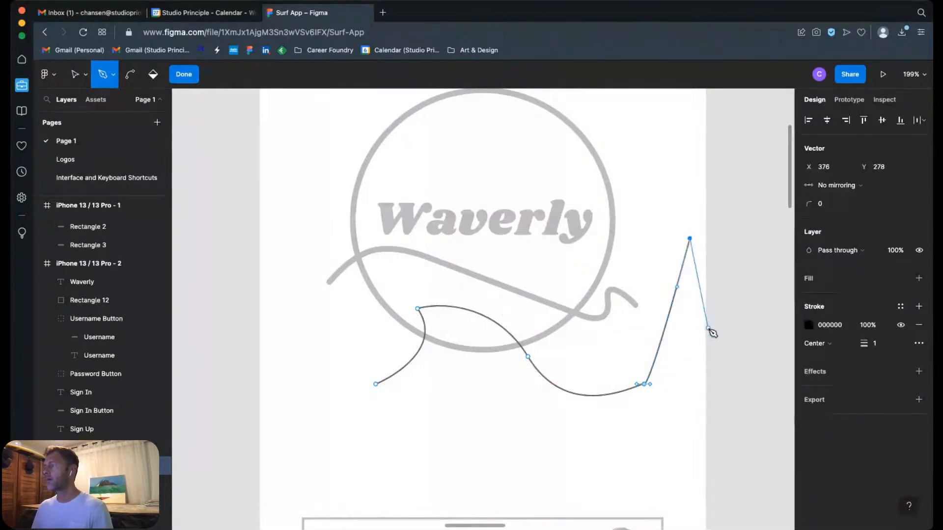
pyautogui.click(742, 291)
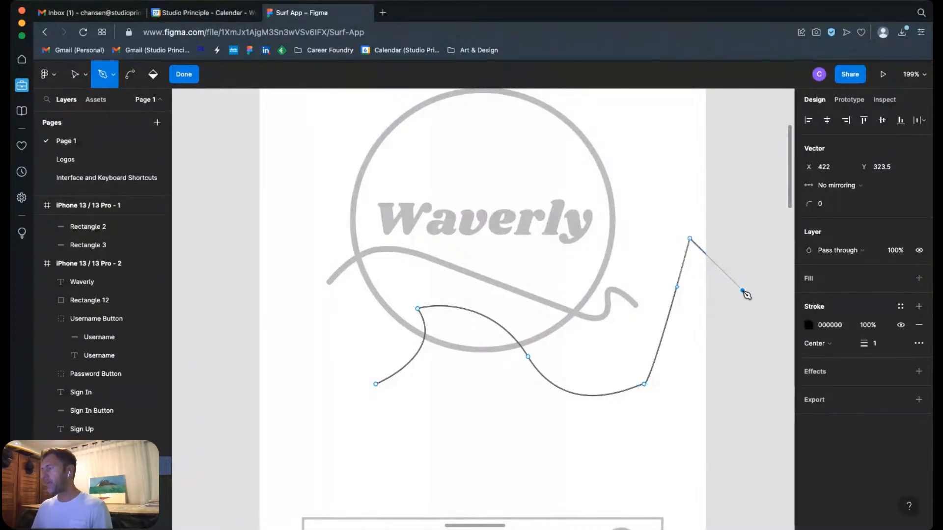
pyautogui.moveTo(743, 292); pyautogui.dragTo(737, 359)
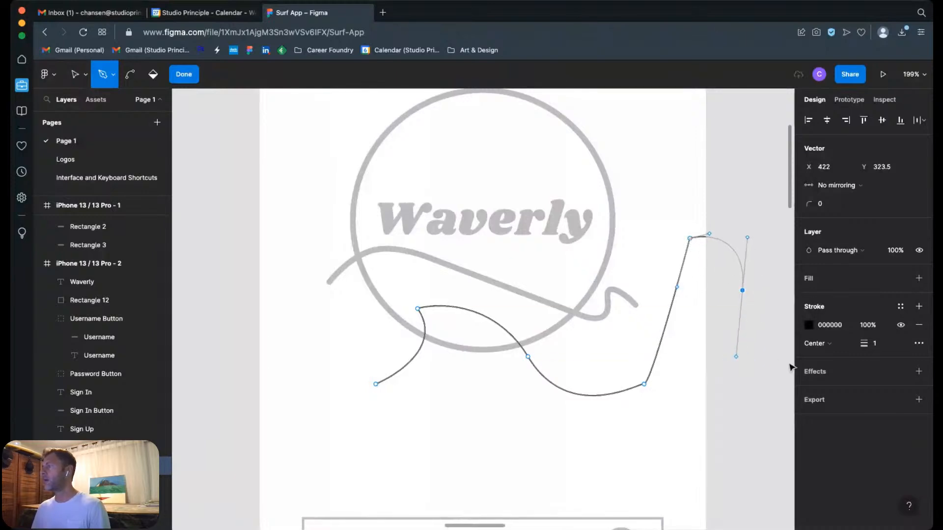
pyautogui.click(748, 243)
pyautogui.moveTo(751, 241); pyautogui.dragTo(774, 239)
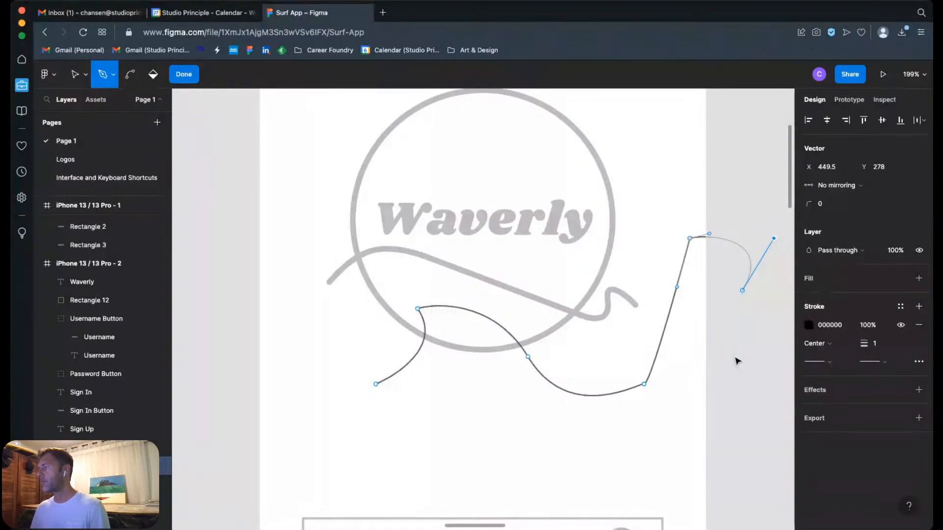
pyautogui.moveTo(736, 357); pyautogui.dragTo(768, 326)
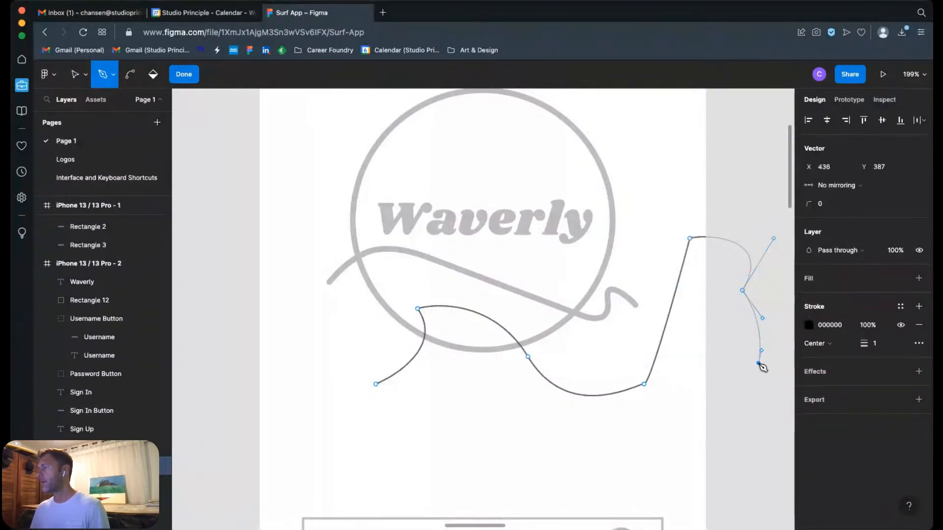
pyautogui.moveTo(759, 363); pyautogui.dragTo(736, 377)
pyautogui.click(704, 424)
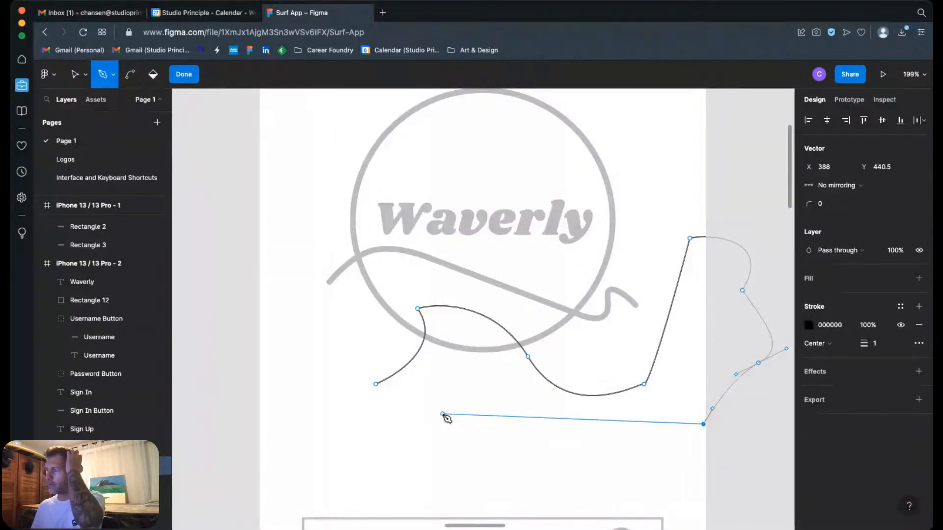
# Step: End the practice path and delete the whole vector from the frame
pyautogui.click(74, 74)
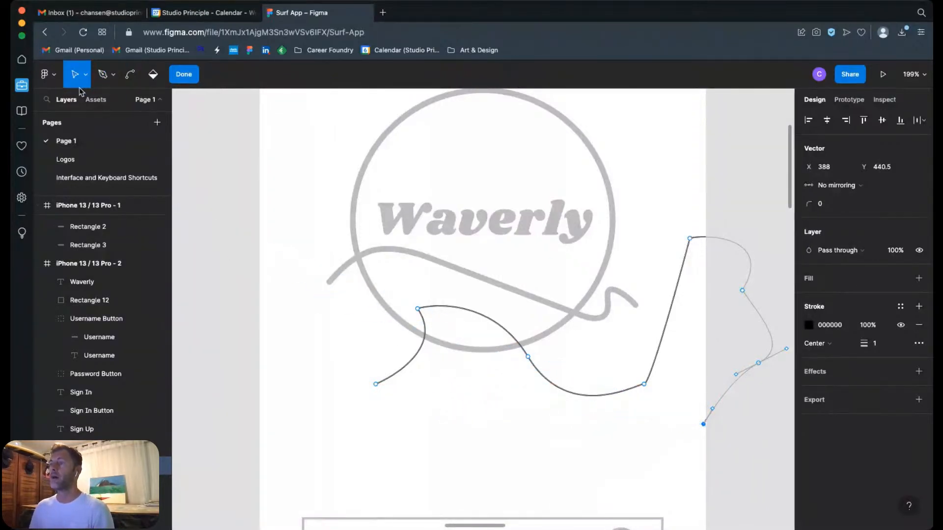
pyautogui.click(633, 400)
pyautogui.press('Escape')
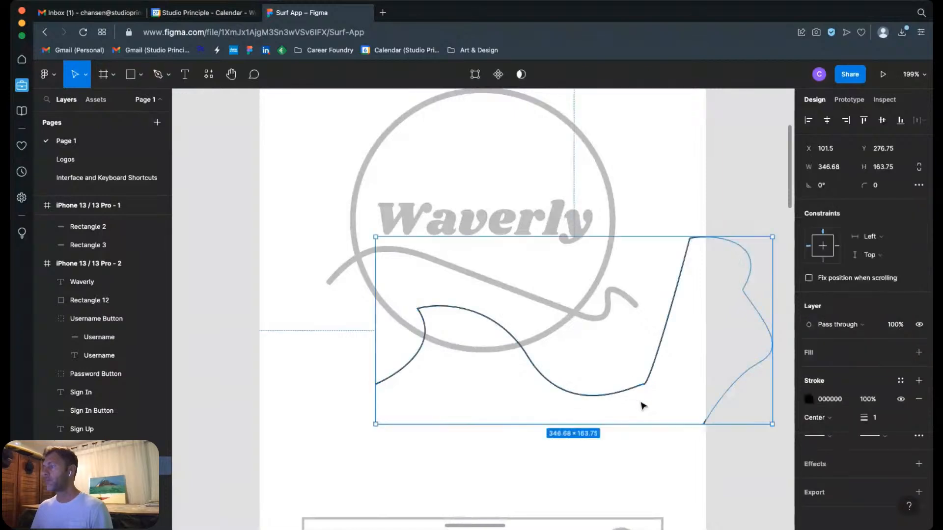
pyautogui.press('Delete')
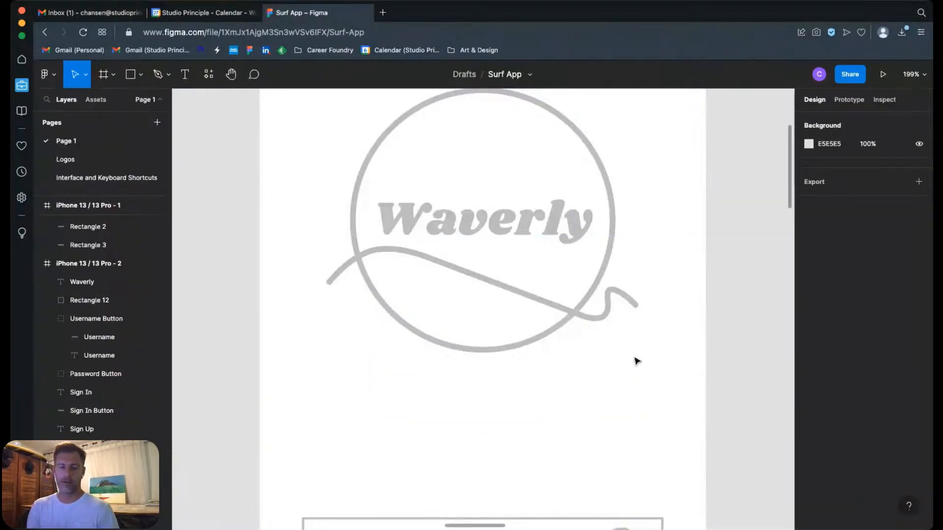
# Step: Round Rectangle 13 inside the Logo group of iPhone 13 / 13 Pro - 10 into a full circle with a 112.5 corner radius
pyautogui.hotkey('shift', '0')
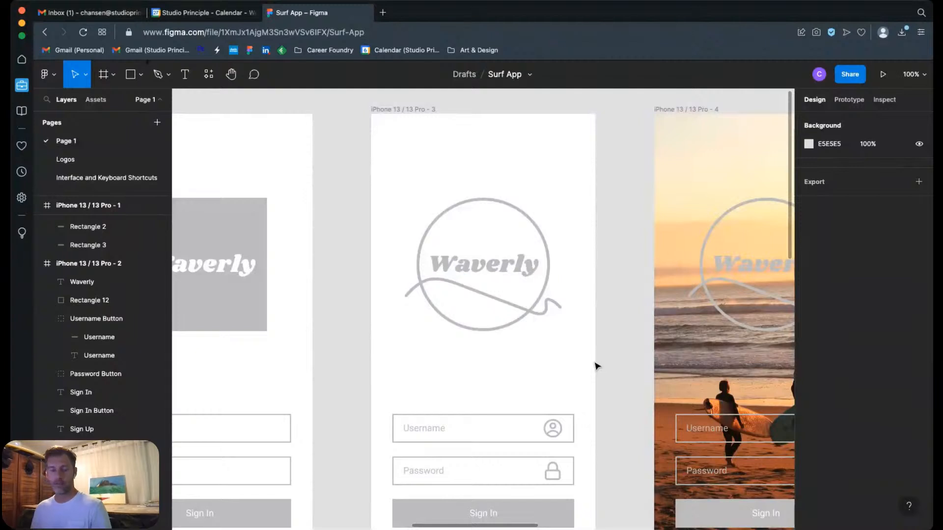
pyautogui.press('space')
pyautogui.moveTo(600, 389)
pyautogui.mouseDown()
pyautogui.moveTo(610, 282)
pyautogui.moveTo(616, 362)
pyautogui.moveTo(609, 344)
pyautogui.mouseUp()
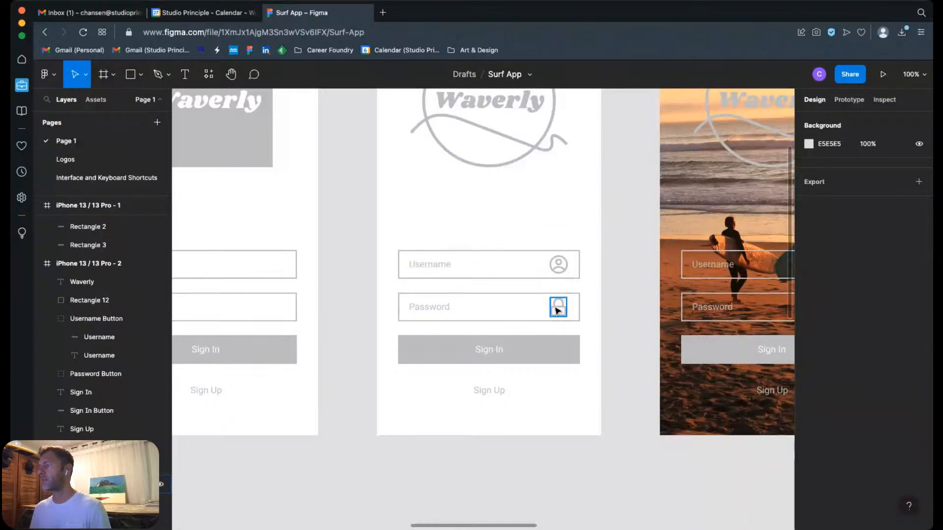
pyautogui.scroll(-3, 619, 407)
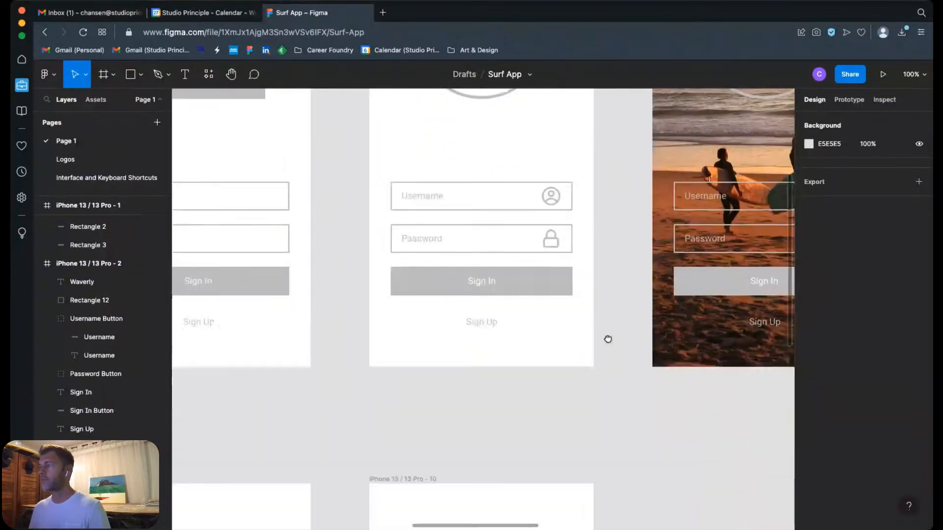
pyautogui.scroll(-5, 608, 418)
pyautogui.scroll(-10, 609, 398)
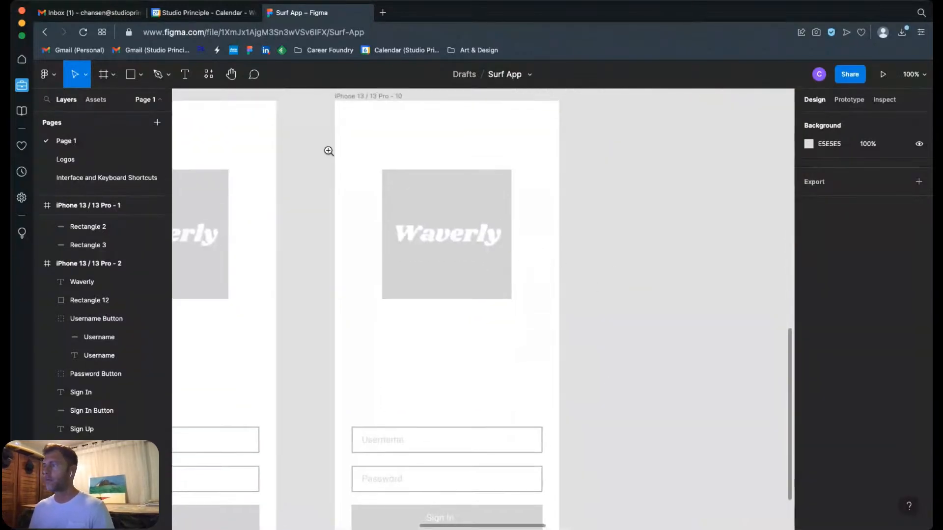
pyautogui.moveTo(326, 149); pyautogui.dragTo(570, 343)
pyautogui.click(591, 377)
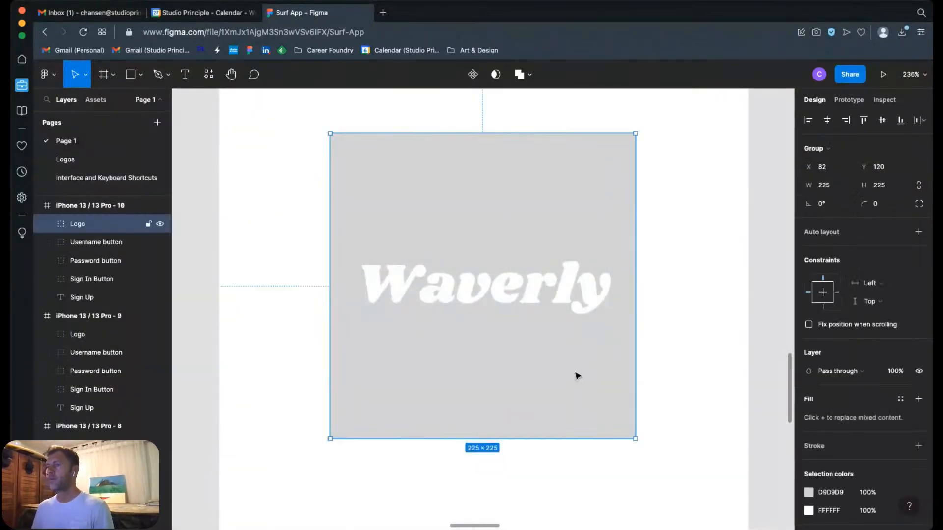
pyautogui.click(47, 223)
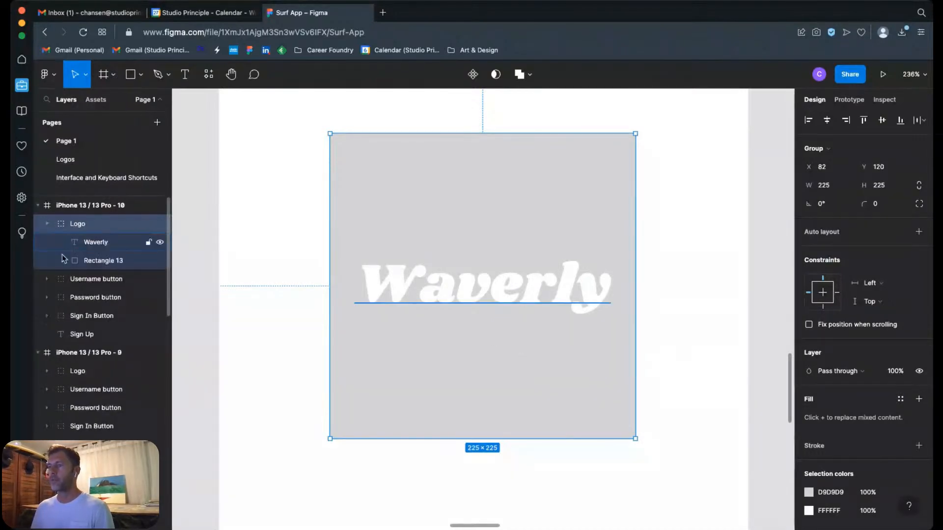
pyautogui.click(116, 266)
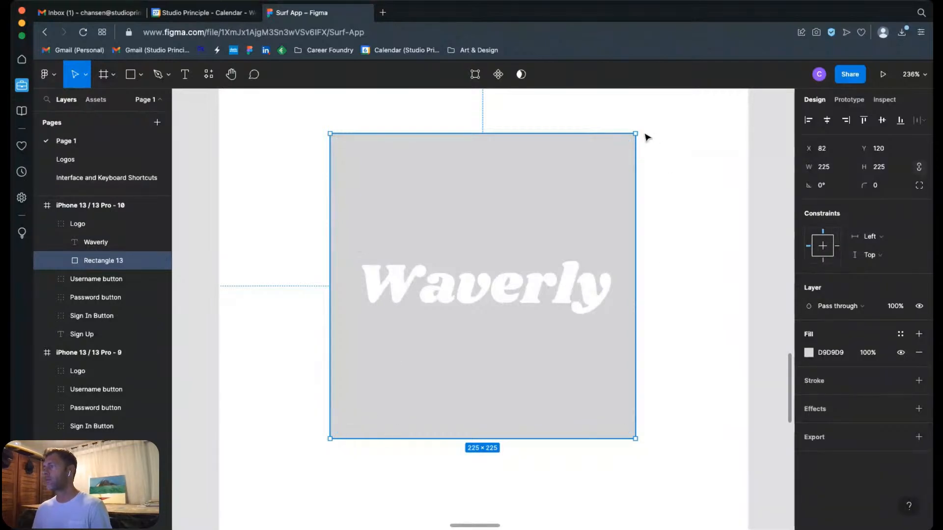
pyautogui.moveTo(627, 143); pyautogui.dragTo(383, 358)
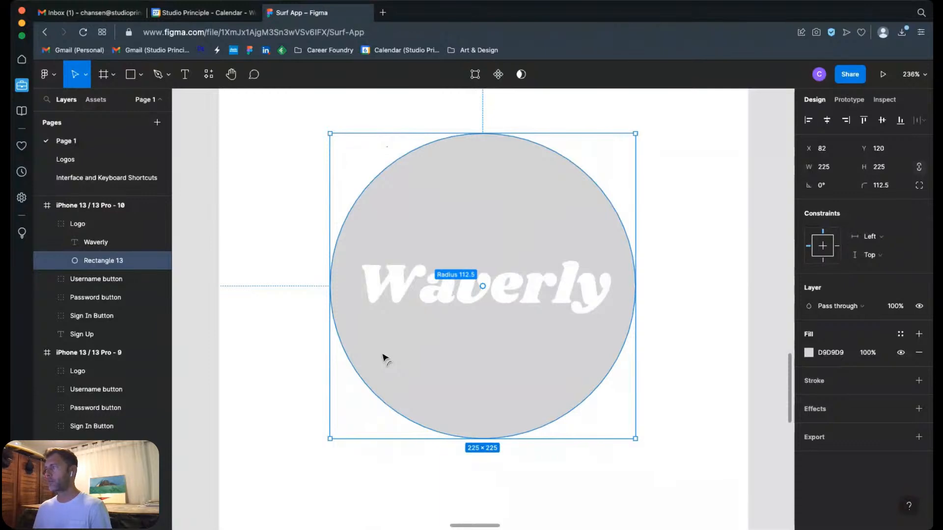
# Step: Rename the circular Rectangle 13 layer in the Logo group as Logo Frame
pyautogui.doubleClick(101, 261)
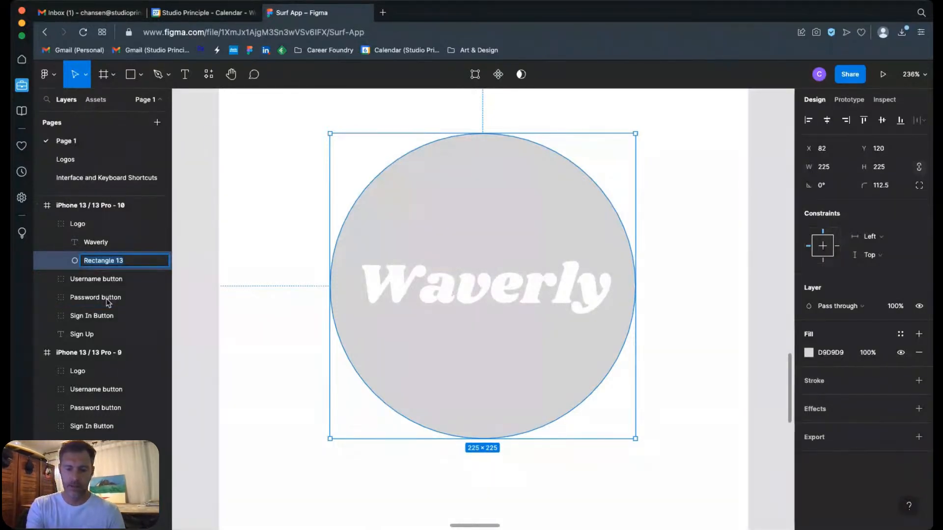
pyautogui.write('Logo Frame')
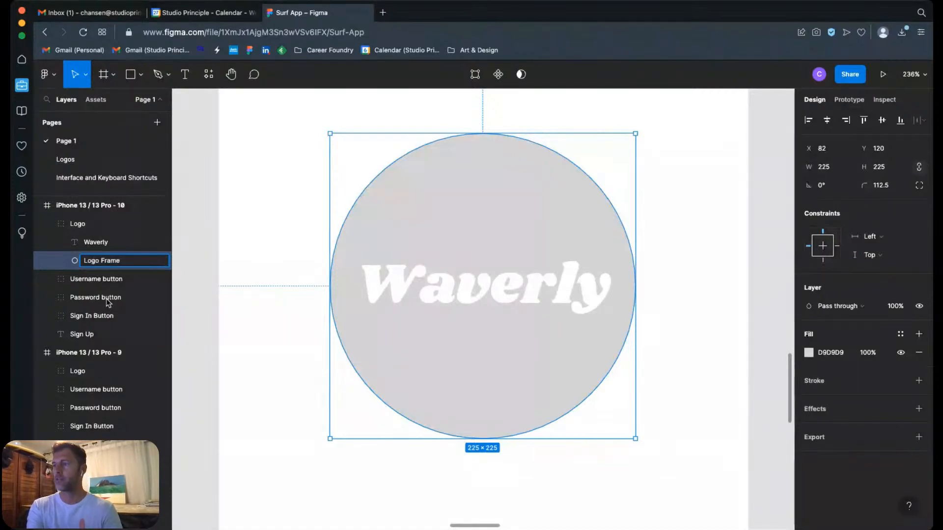
pyautogui.press('Return')
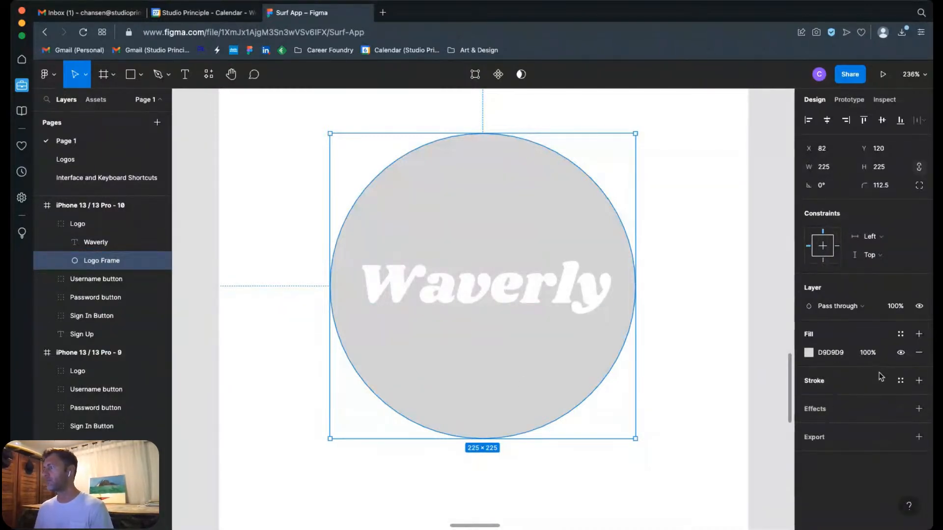
# Step: Hide the Logo Frame circle's fill and give it an inside stroke in C4C4C4 with a weight of 5
pyautogui.click(901, 353)
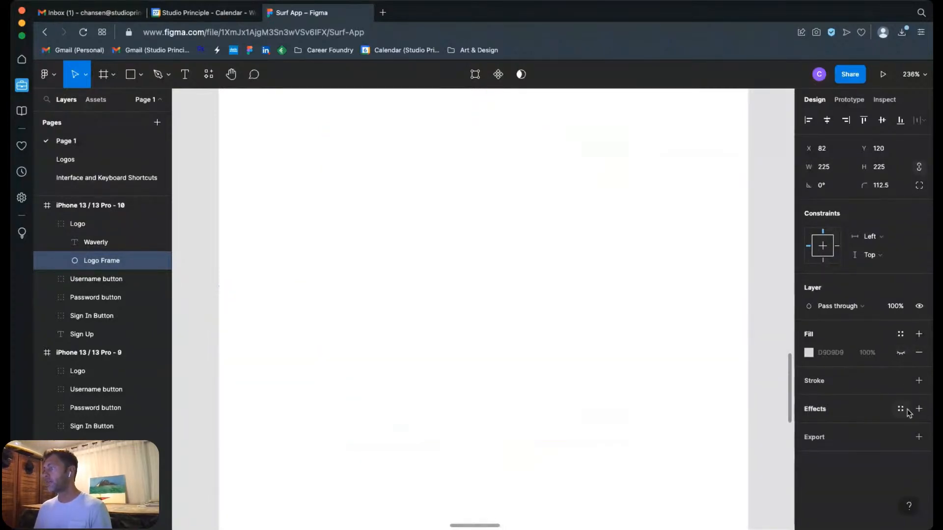
pyautogui.click(919, 382)
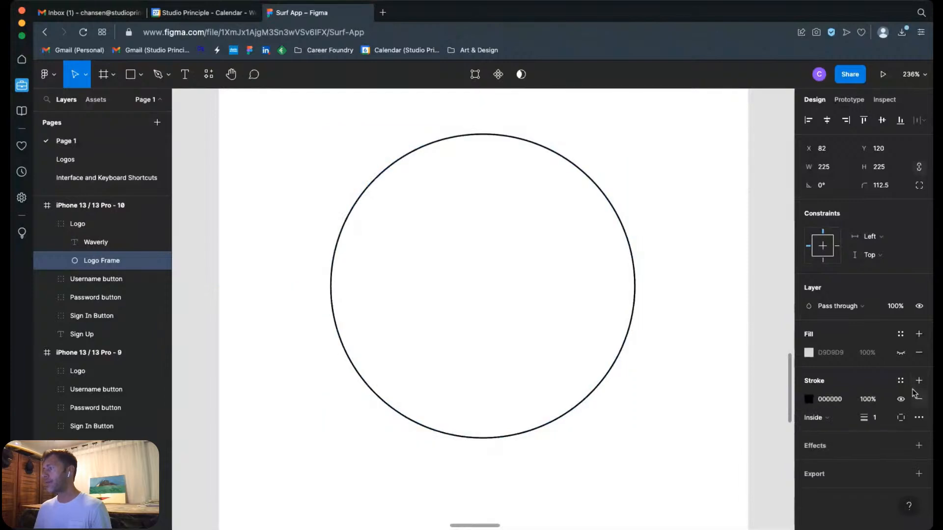
pyautogui.click(808, 399)
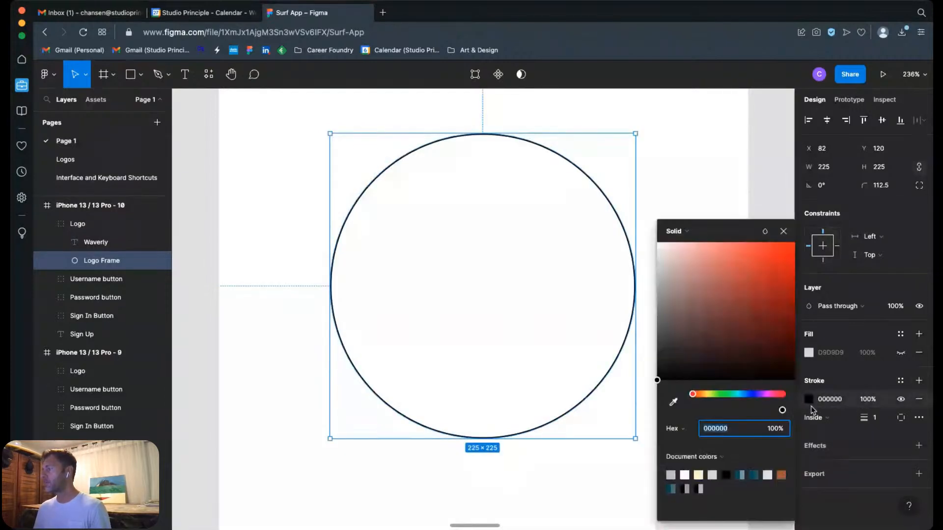
pyautogui.click(670, 475)
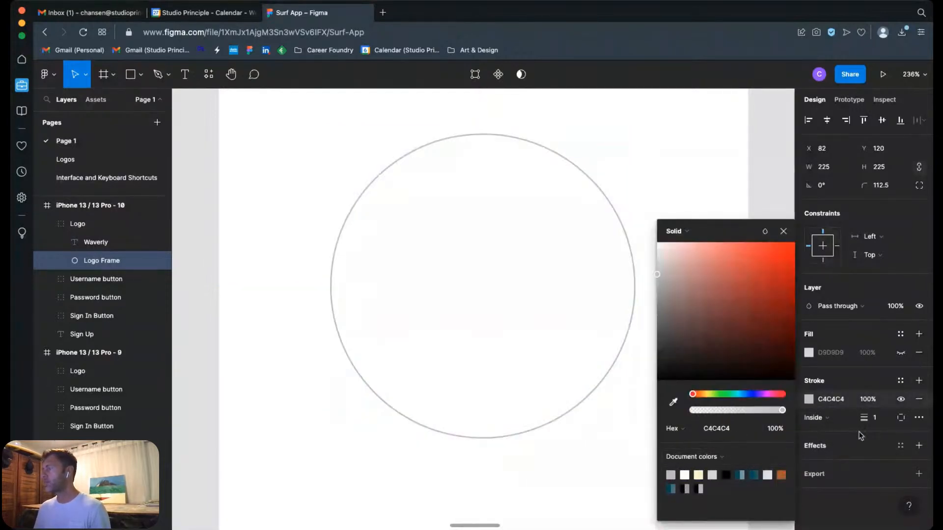
pyautogui.click(879, 419)
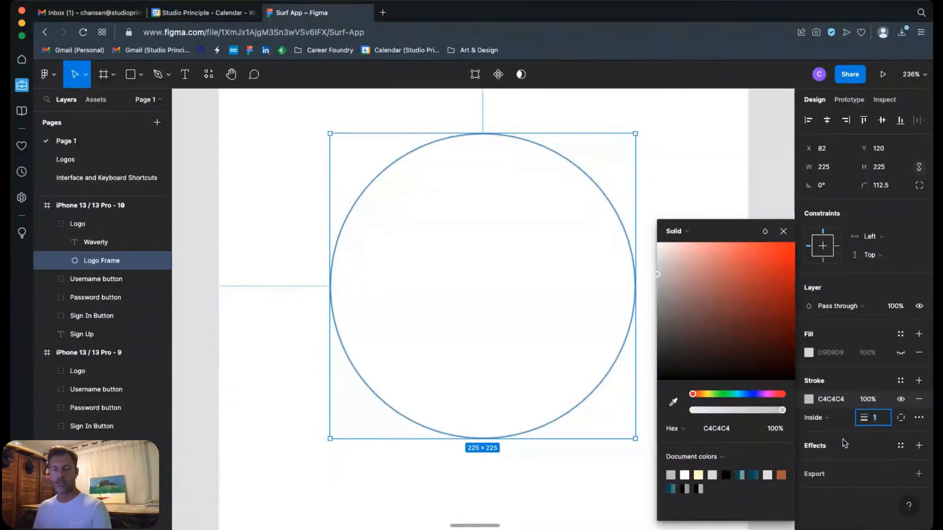
pyautogui.write('5')
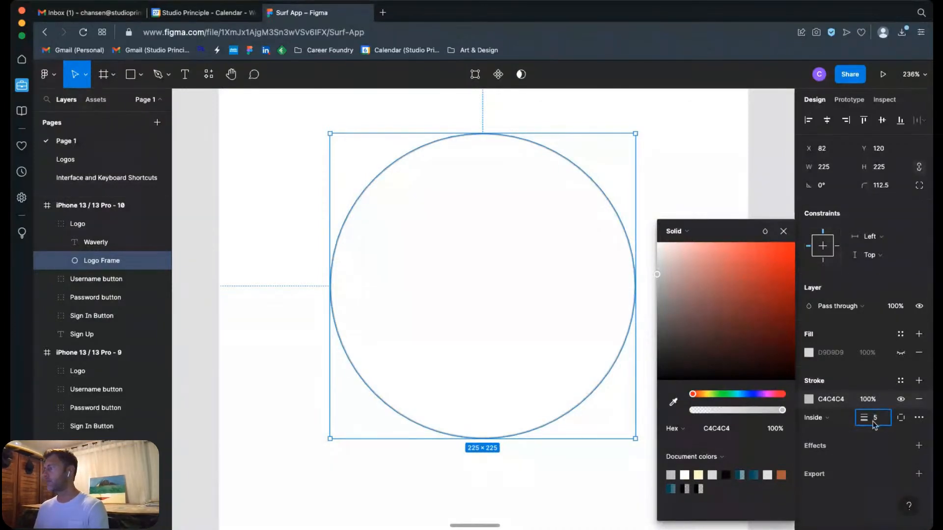
pyautogui.press('Return')
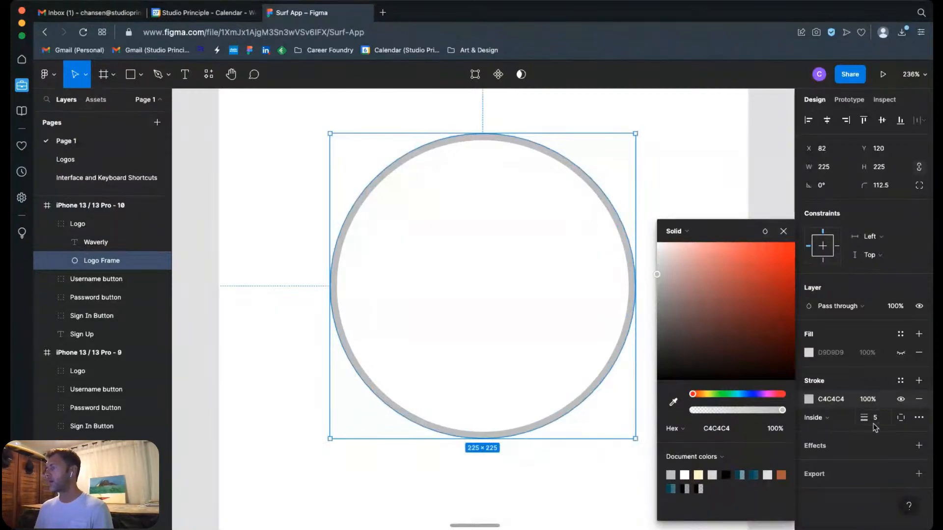
pyautogui.click(713, 156)
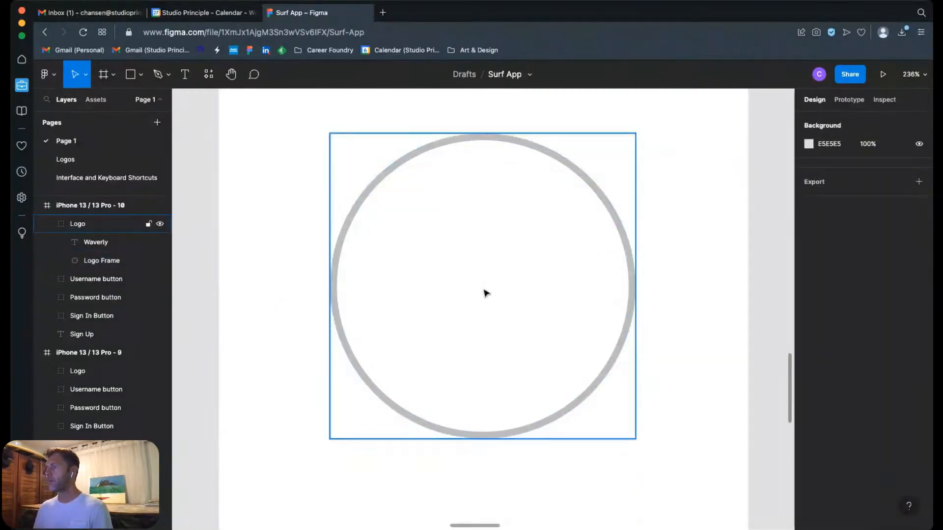
# Step: Change the fill of the Waverly text inside the circle to the grey document colour C4C4C4
pyautogui.click(491, 301)
pyautogui.click(93, 242)
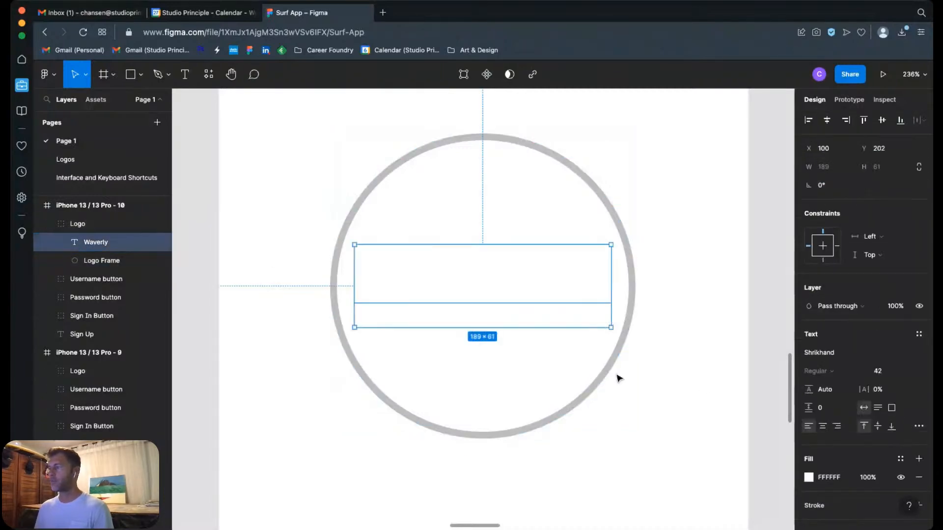
pyautogui.click(808, 477)
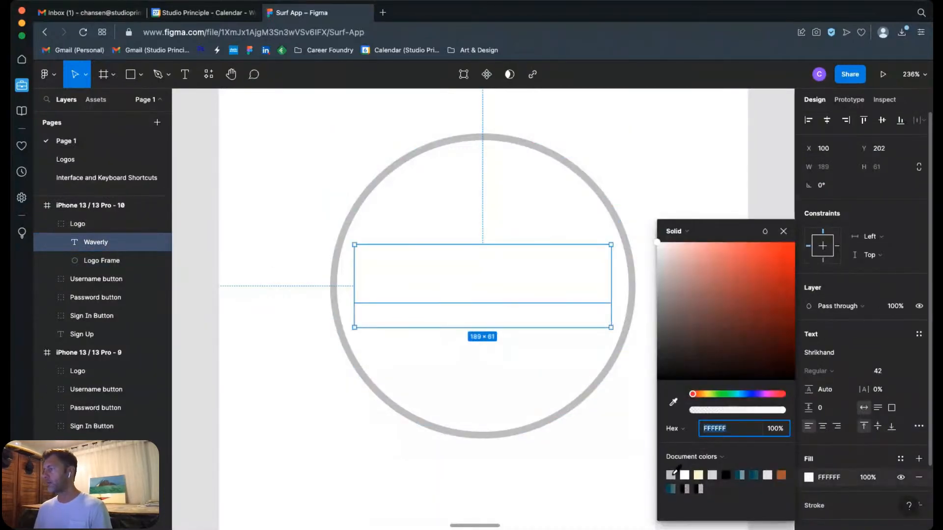
pyautogui.click(672, 474)
pyautogui.click(717, 150)
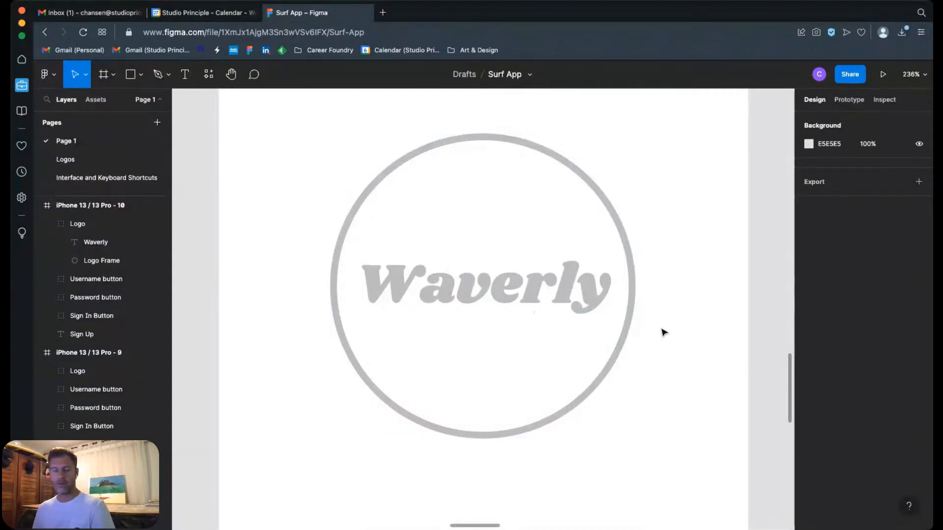
# Step: Duplicate the Waverly text from the Logo group and place the copy on the empty canvas beside iPhone 13 / 13 Pro - 10
pyautogui.hscroll(3, 655, 322)
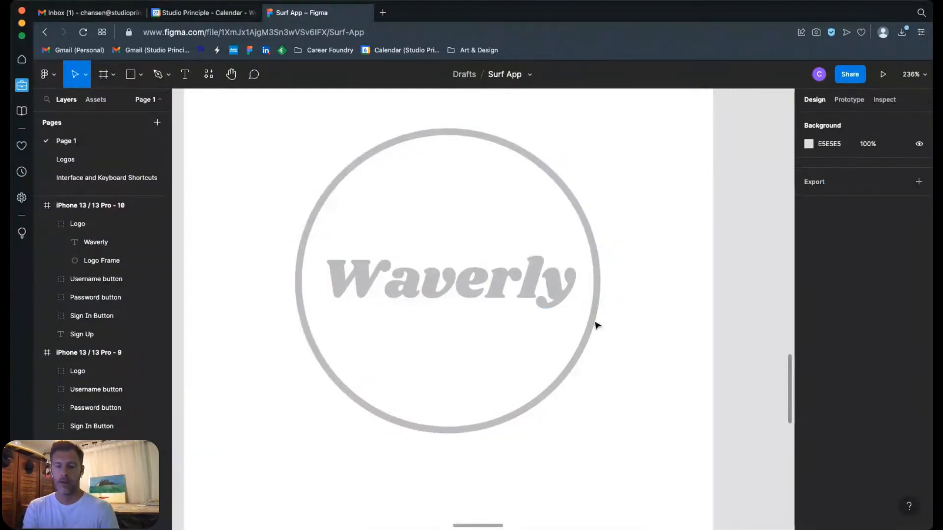
pyautogui.hotkey('shift', '0')
pyautogui.click(474, 304)
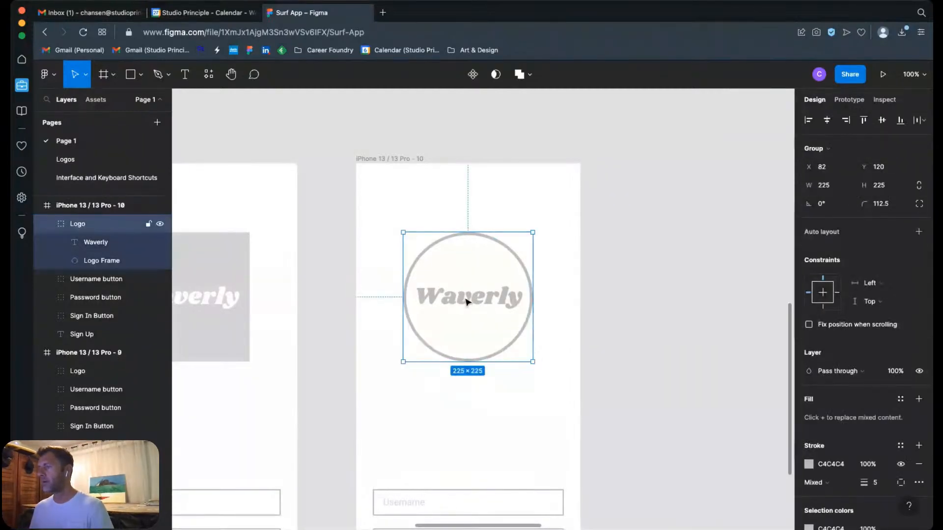
pyautogui.click(128, 244)
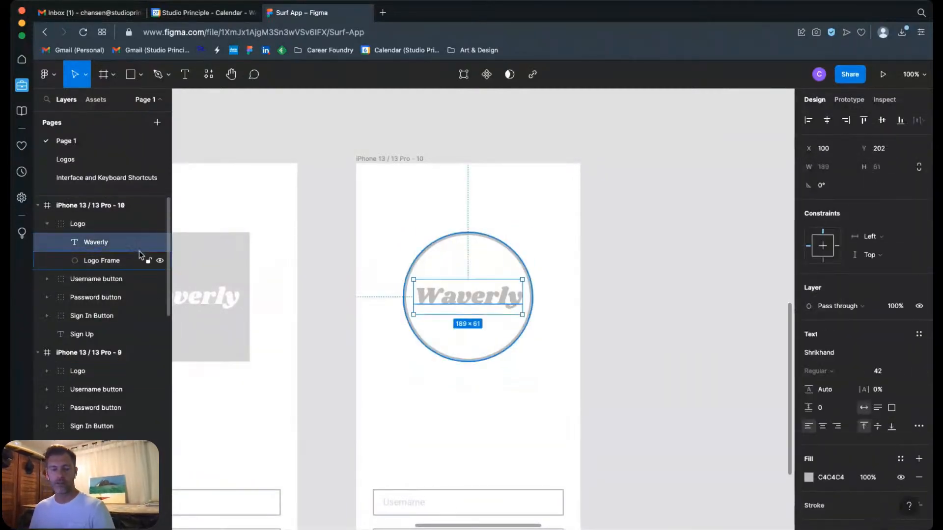
pyautogui.press('super+v')
pyautogui.moveTo(514, 284); pyautogui.dragTo(707, 284)
pyautogui.click(678, 242)
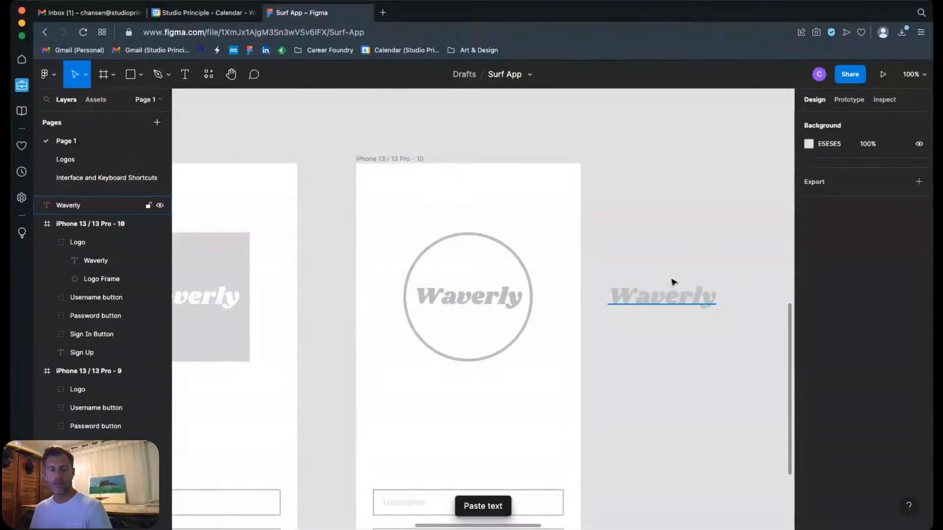
# Step: Delete all letters except the final y from the copied Waverly text beside the frame
pyautogui.press('z')
pyautogui.moveTo(583, 260); pyautogui.dragTo(747, 293)
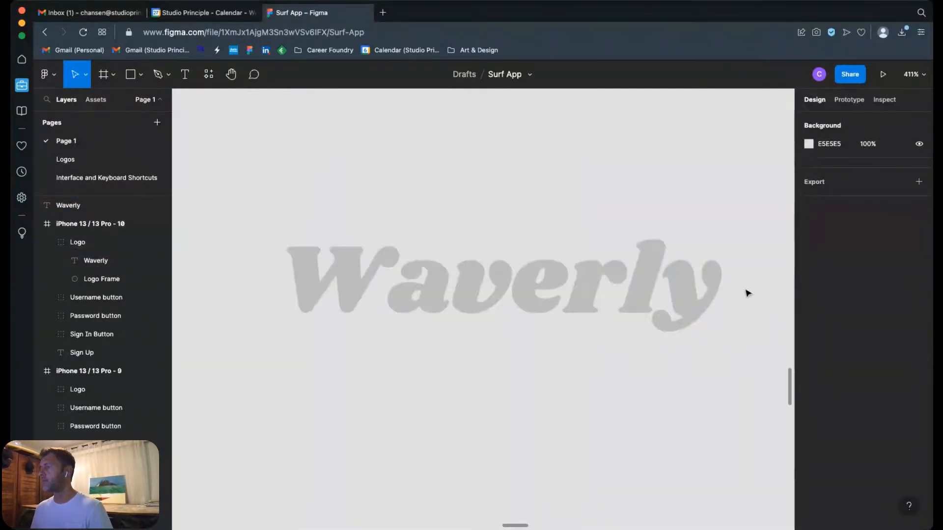
pyautogui.doubleClick(649, 308)
pyautogui.click(657, 312)
pyautogui.moveTo(658, 312); pyautogui.dragTo(276, 291)
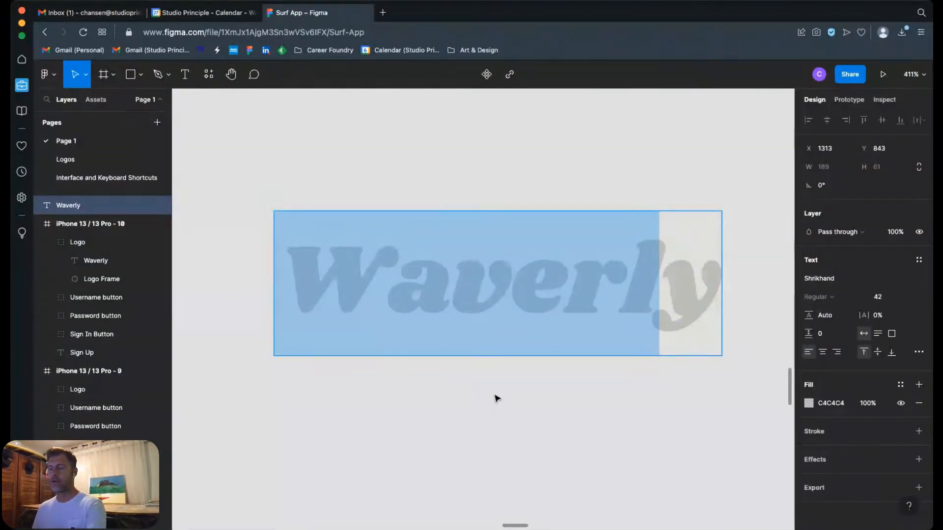
pyautogui.press('BackSpace')
pyautogui.press('Escape')
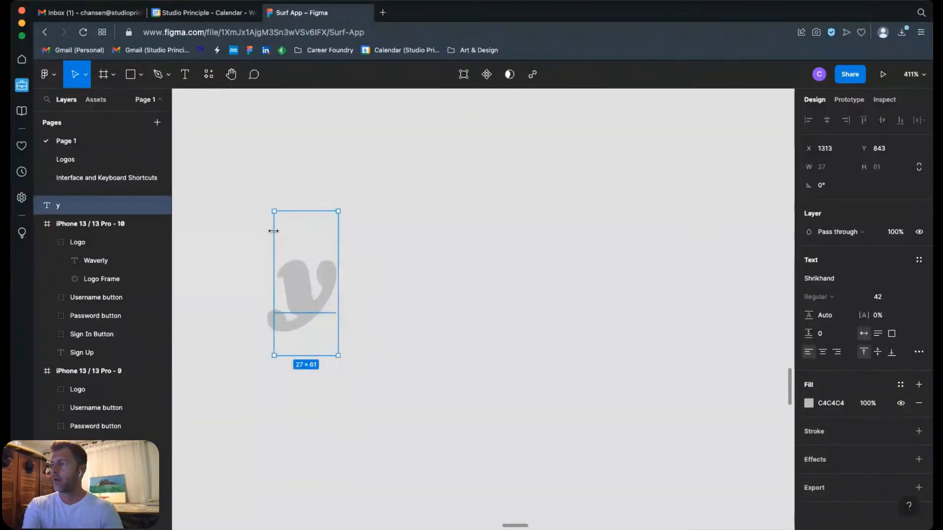
pyautogui.hotkey('shift', '0')
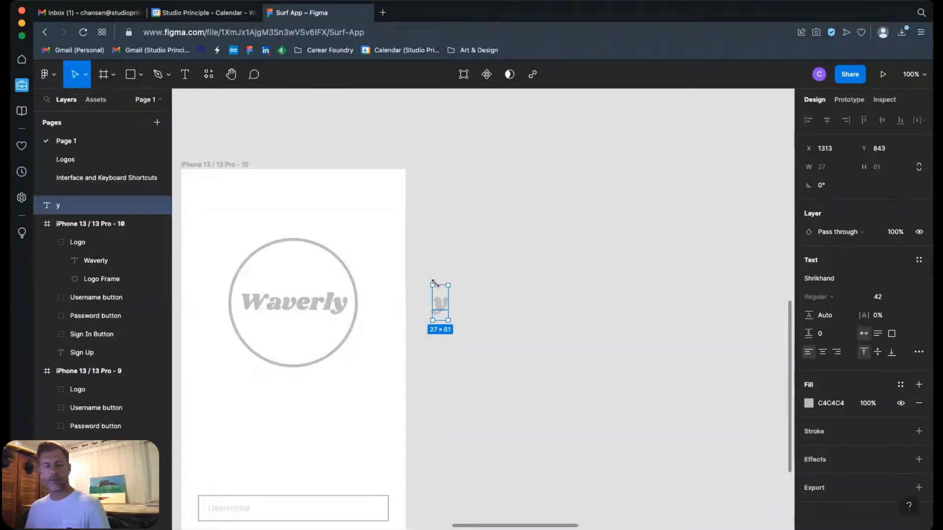
pyautogui.moveTo(421, 272); pyautogui.dragTo(489, 348)
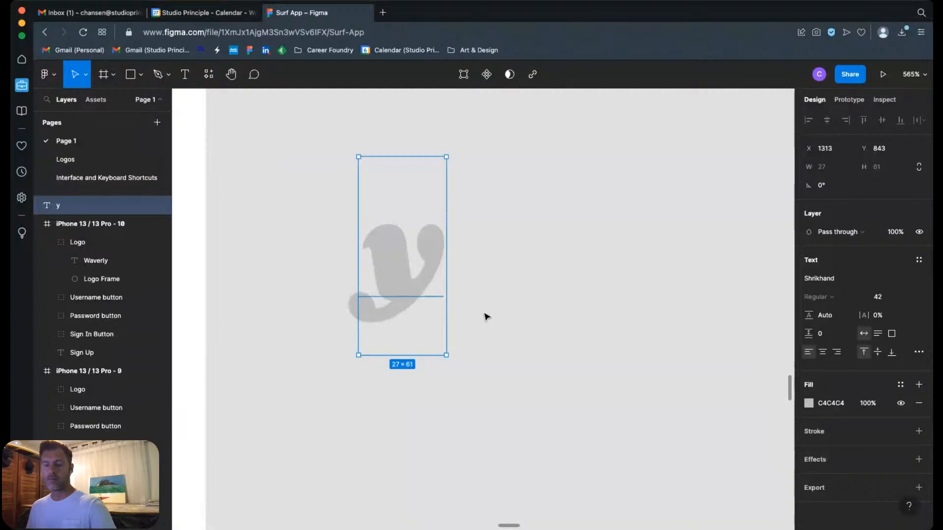
pyautogui.scroll(-10, 487, 313)
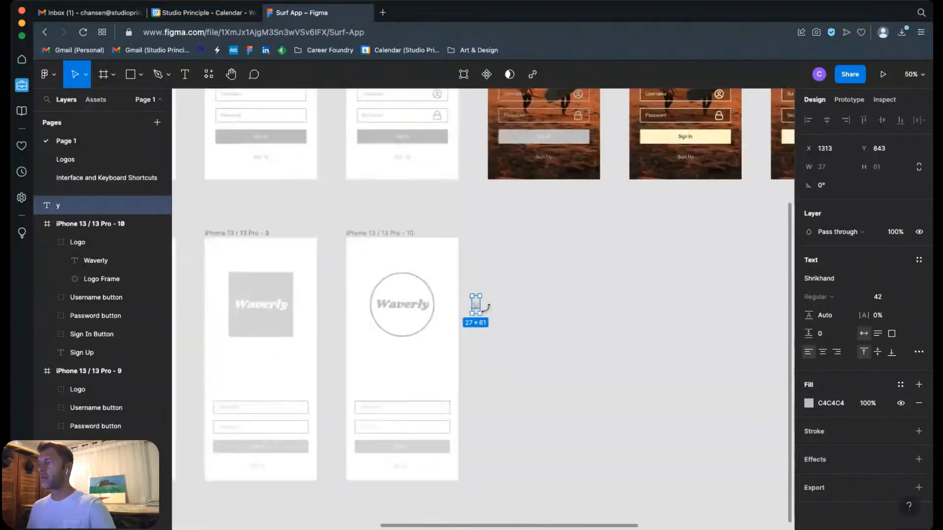
pyautogui.moveTo(457, 275); pyautogui.dragTo(510, 338)
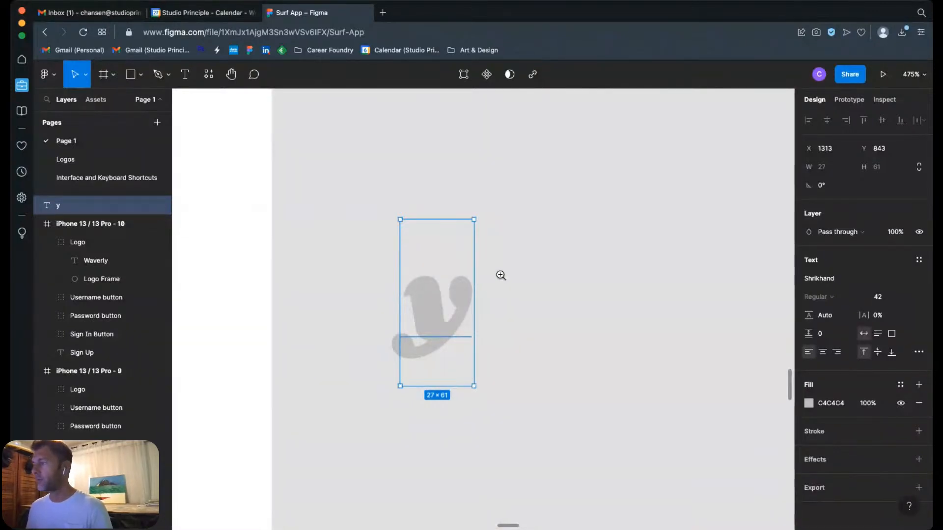
pyautogui.hotkey('shift', '0')
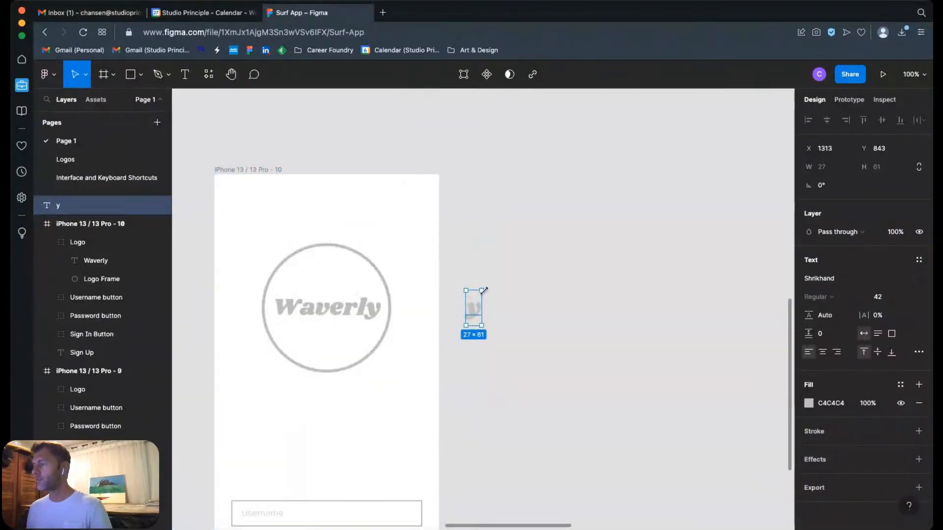
# Step: Try to enlarge the letter y by resizing its text box, and undo the change
pyautogui.moveTo(484, 291); pyautogui.dragTo(540, 225)
pyautogui.press('super+z')
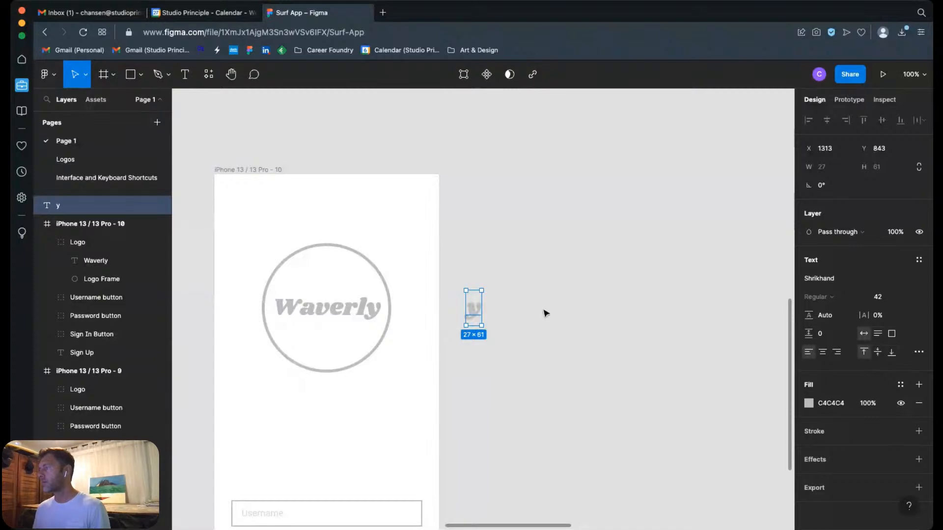
# Step: Set the font size of the single y text to 100
pyautogui.click(884, 297)
pyautogui.write('1')
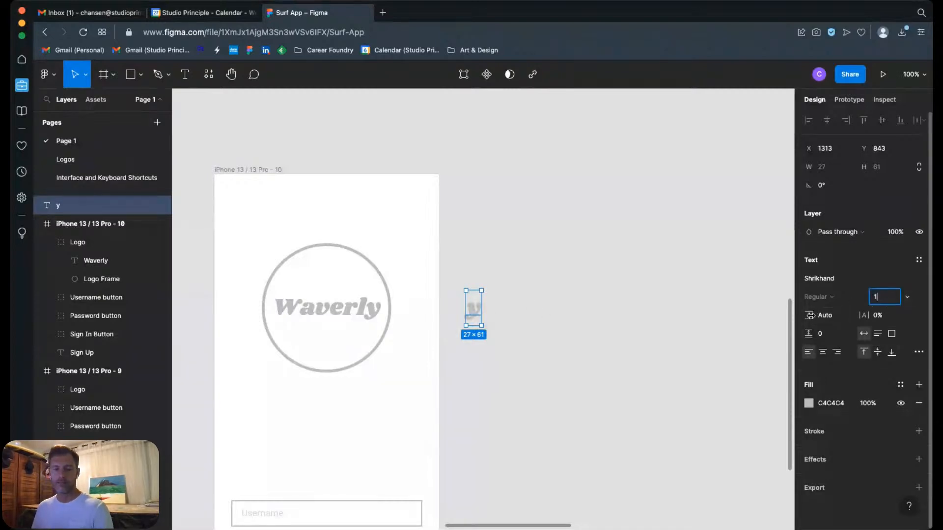
pyautogui.write('00')
pyautogui.press('Return')
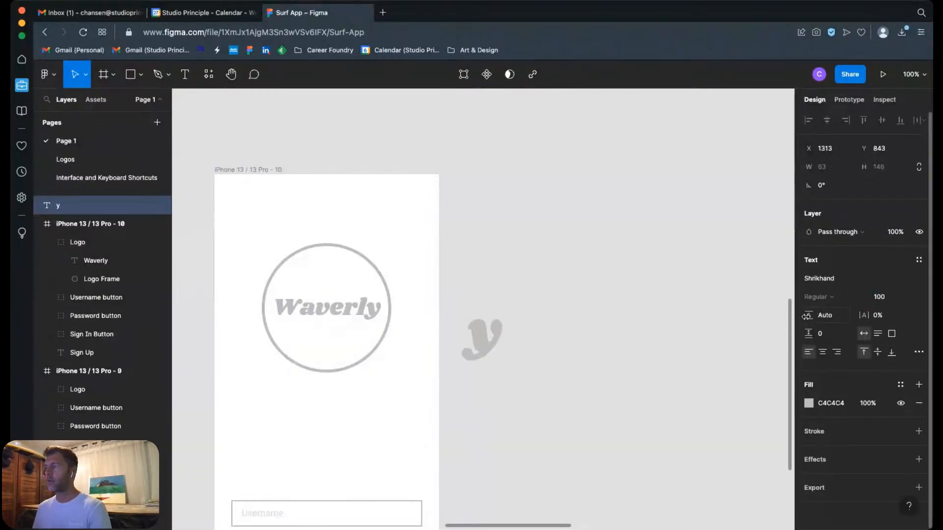
# Step: Convert the y text into a vector shape with Outline stroke
pyautogui.rightClick(477, 339)
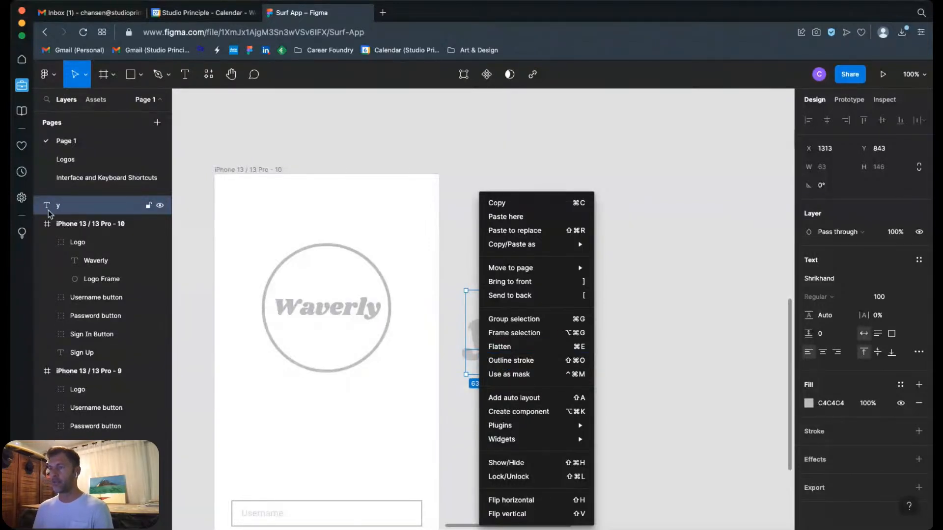
pyautogui.moveTo(543, 425)
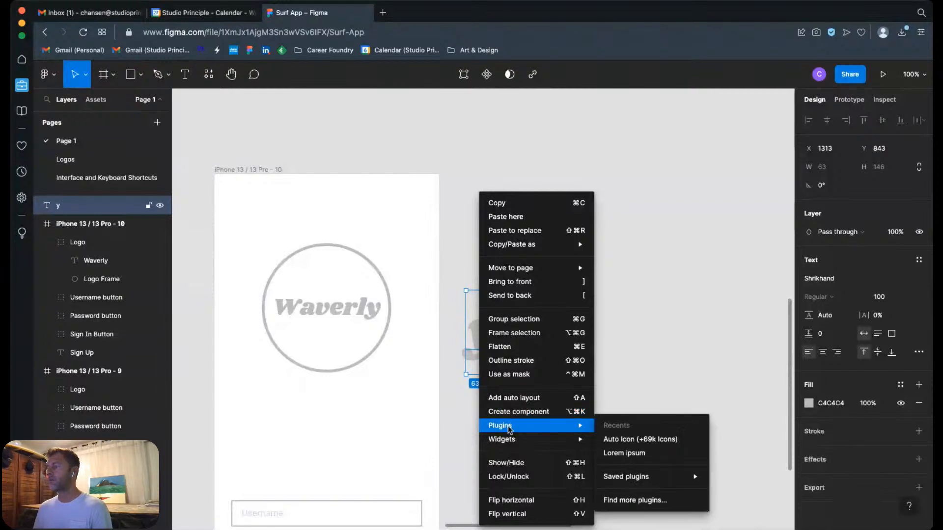
pyautogui.click(519, 363)
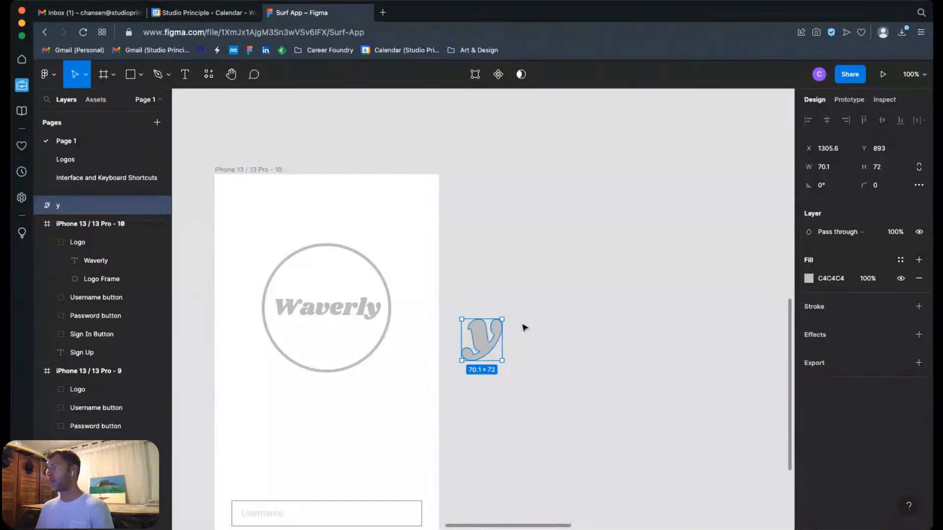
# Step: Enlarge the outlined y proportionally to about 248 × 256 and place it clear of the frame at about X 1335, Y 743
pyautogui.moveTo(502, 319); pyautogui.dragTo(517, 345)
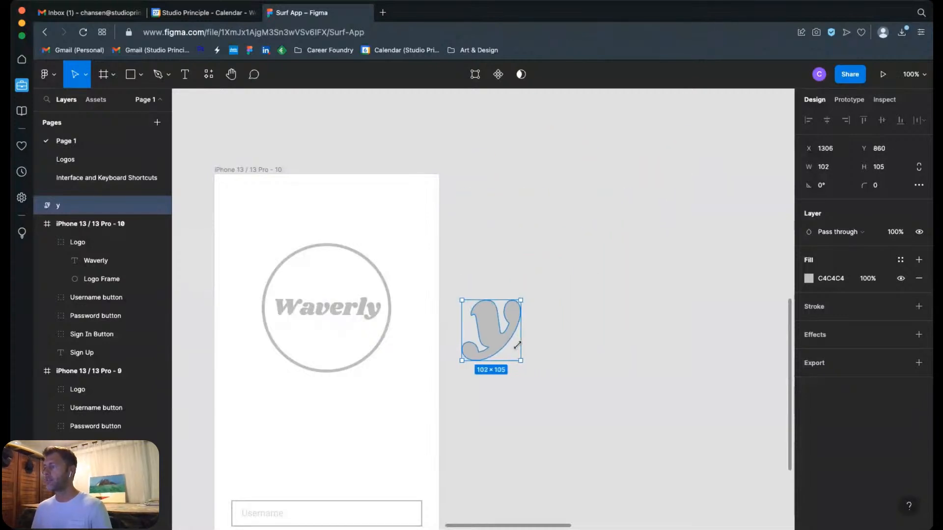
pyautogui.moveTo(517, 345); pyautogui.dragTo(554, 265)
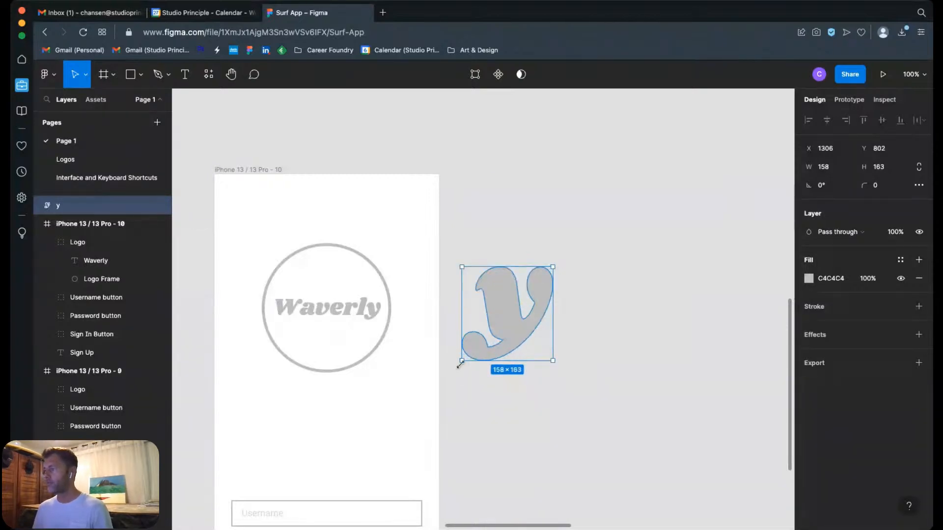
pyautogui.moveTo(460, 361); pyautogui.dragTo(410, 414)
pyautogui.moveTo(477, 357); pyautogui.dragTo(545, 323)
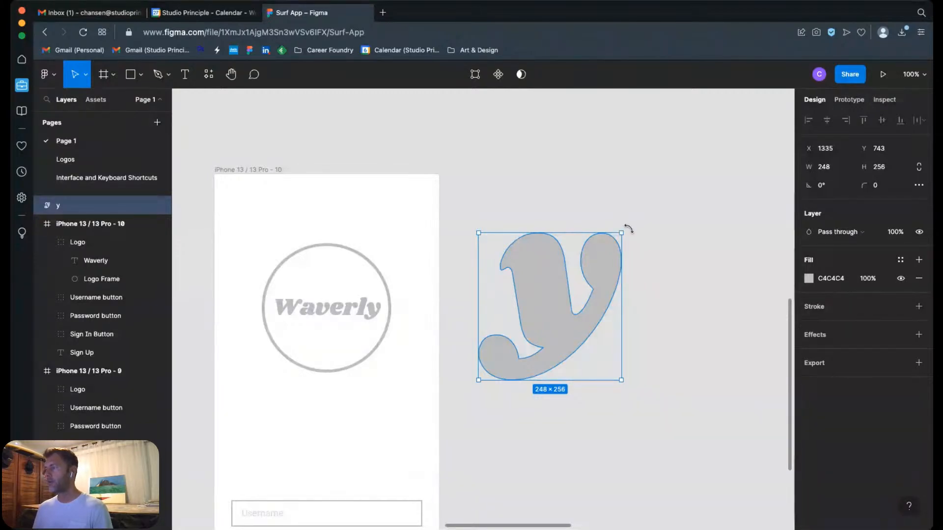
# Step: Try rotating the outlined y to 90° and freehand to about -17.4°, undoing each rotation
pyautogui.moveTo(627, 229)
pyautogui.mouseDown()
pyautogui.moveTo(650, 281)
pyautogui.moveTo(614, 204)
pyautogui.moveTo(599, 211)
pyautogui.moveTo(622, 226)
pyautogui.moveTo(607, 273)
pyautogui.moveTo(627, 328)
pyautogui.moveTo(606, 353)
pyautogui.moveTo(638, 300)
pyautogui.moveTo(639, 237)
pyautogui.mouseUp()
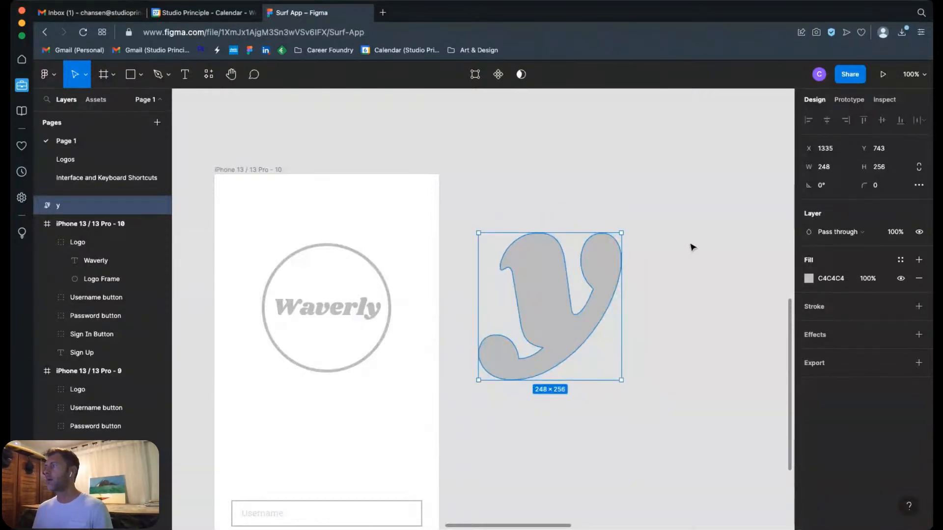
pyautogui.click(830, 187)
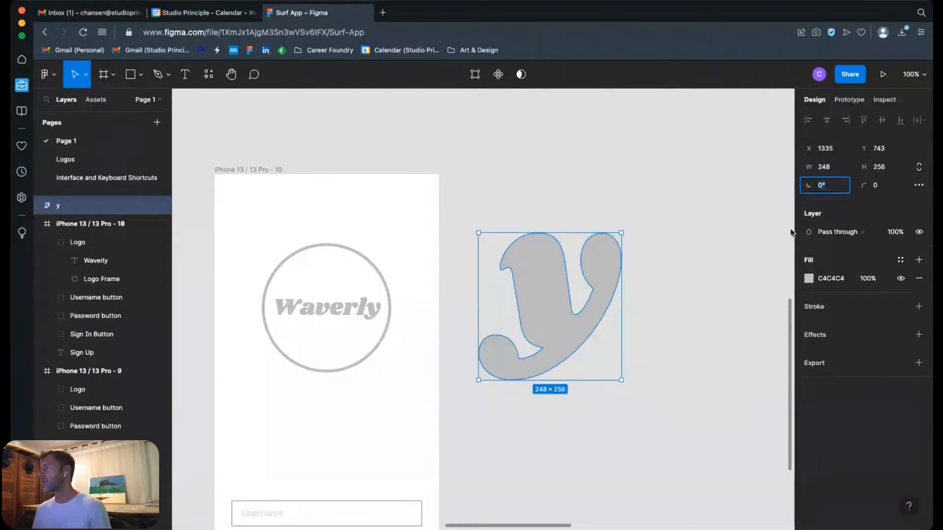
pyautogui.press('Return')
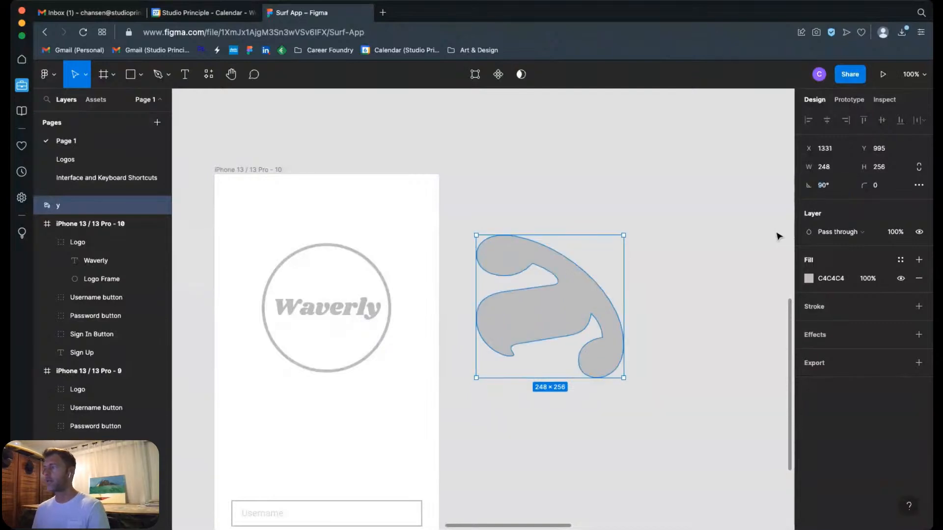
pyautogui.hotkey('ctrl', 'z')
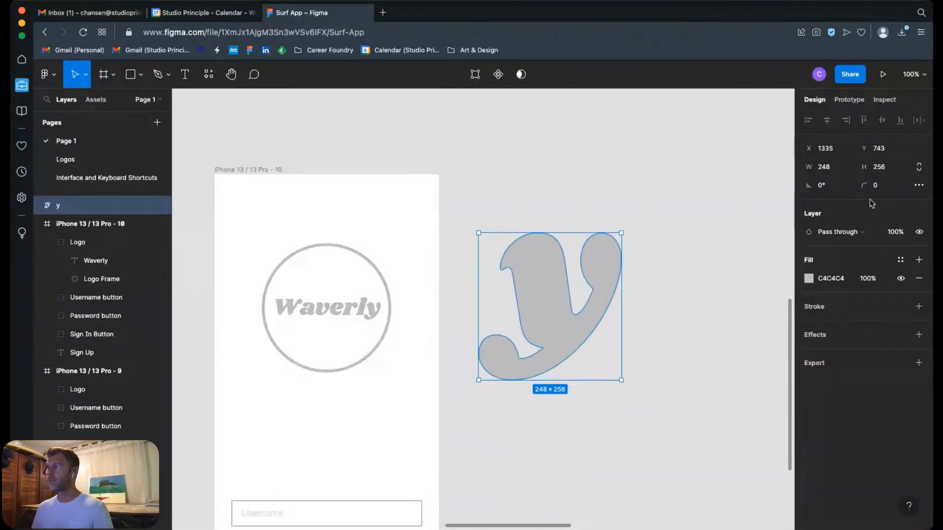
pyautogui.moveTo(627, 230); pyautogui.dragTo(669, 263)
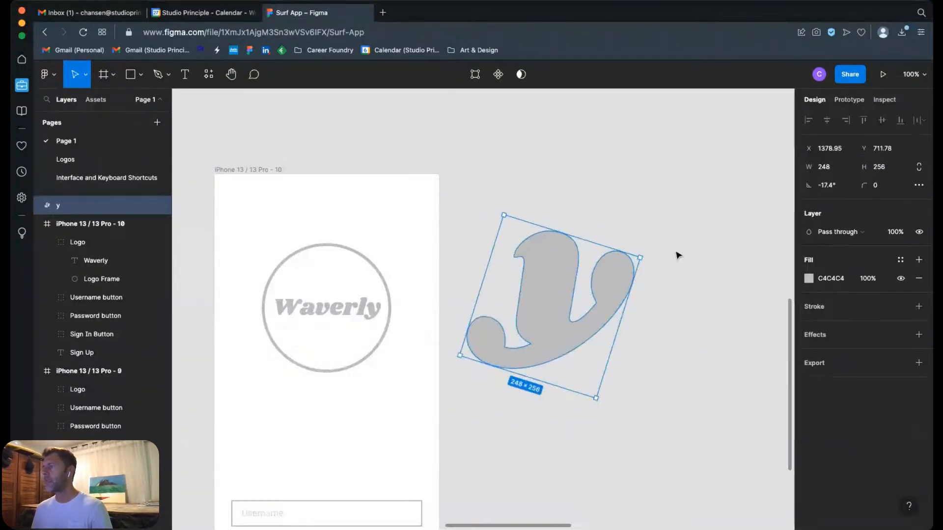
pyautogui.hotkey('ctrl', 'z')
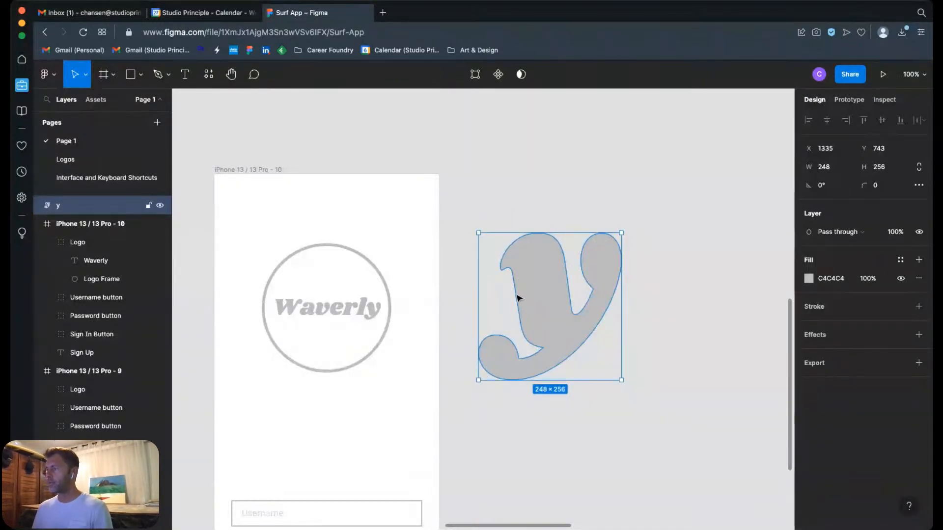
# Step: Rotate the outlined y freehand to about -98.92° and open its vector points for editing
pyautogui.moveTo(625, 231); pyautogui.dragTo(608, 382)
pyautogui.moveTo(589, 306); pyautogui.dragTo(581, 333)
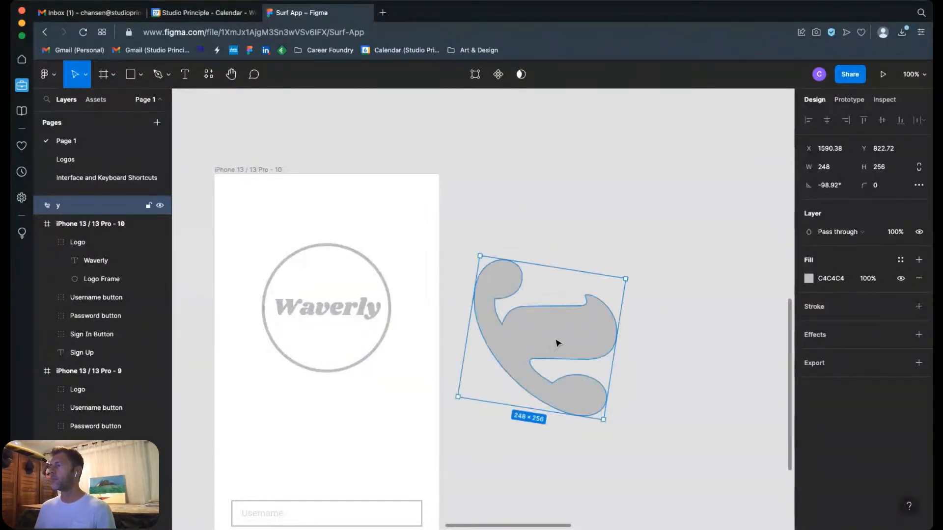
pyautogui.doubleClick(562, 336)
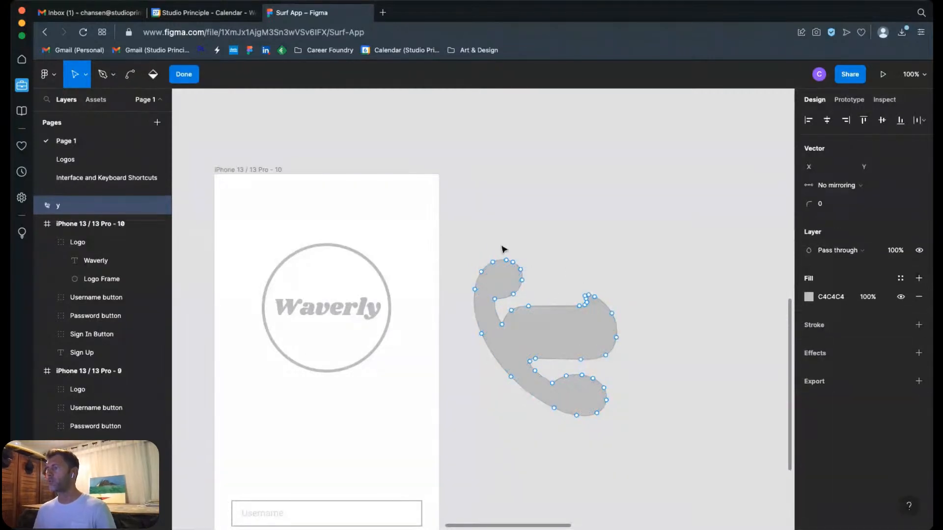
# Step: Delete the y's outer and lower vector points, keeping only the open wave-like curve along its upper edge
pyautogui.moveTo(452, 240); pyautogui.dragTo(528, 306)
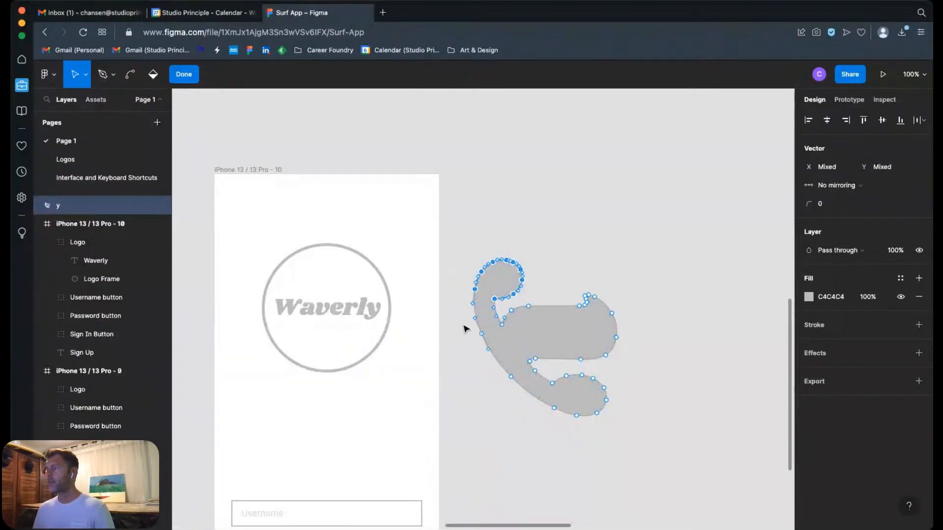
pyautogui.moveTo(465, 325); pyautogui.dragTo(491, 354)
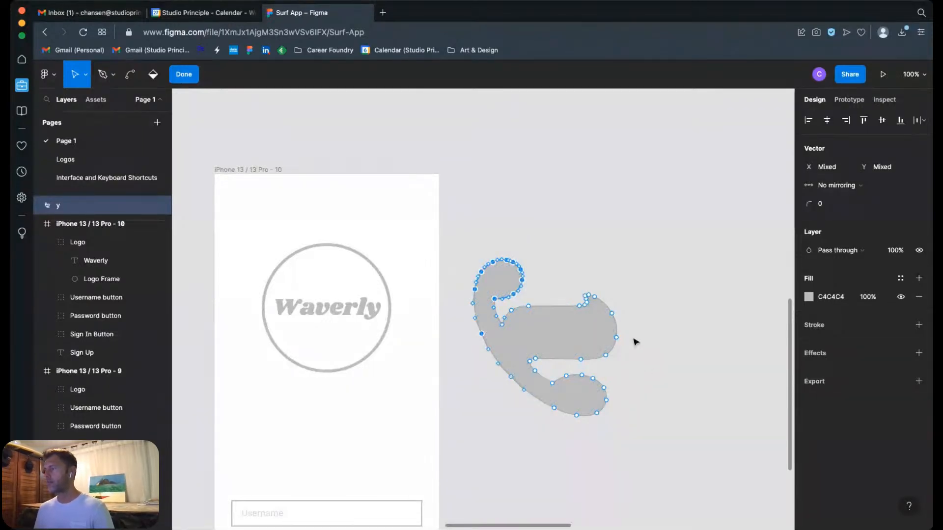
pyautogui.moveTo(638, 327); pyautogui.dragTo(491, 448)
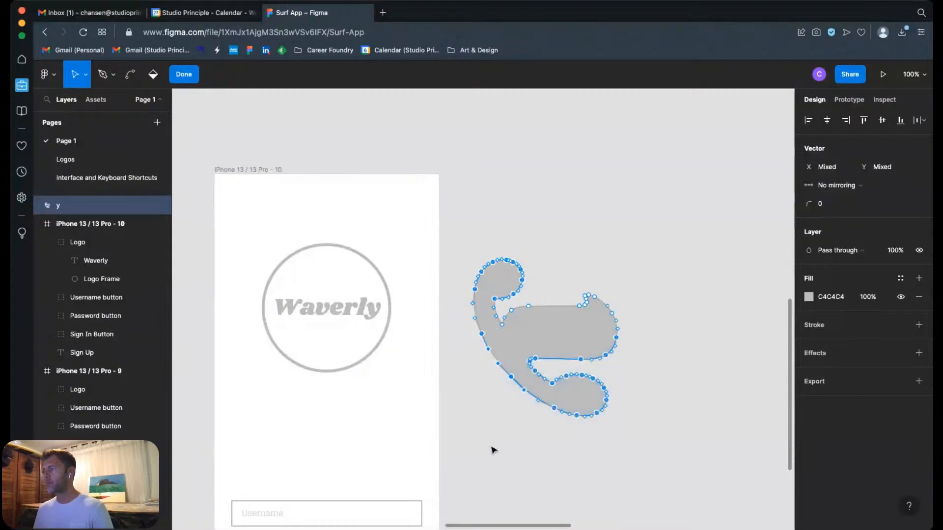
pyautogui.moveTo(459, 304); pyautogui.dragTo(488, 332)
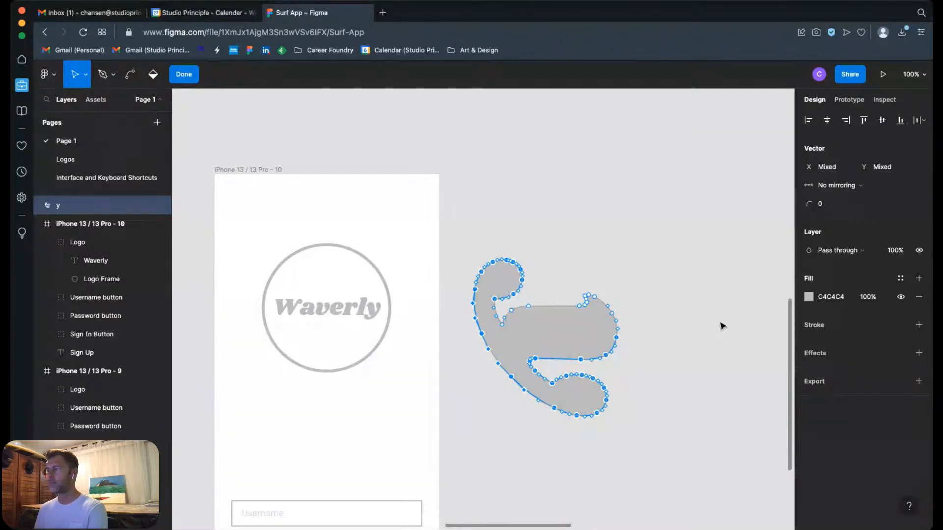
pyautogui.press('Delete')
# Step: Give the remaining wave curve a stroke of width 5 in the document color C4C4C4
pyautogui.moveTo(648, 224); pyautogui.dragTo(473, 398)
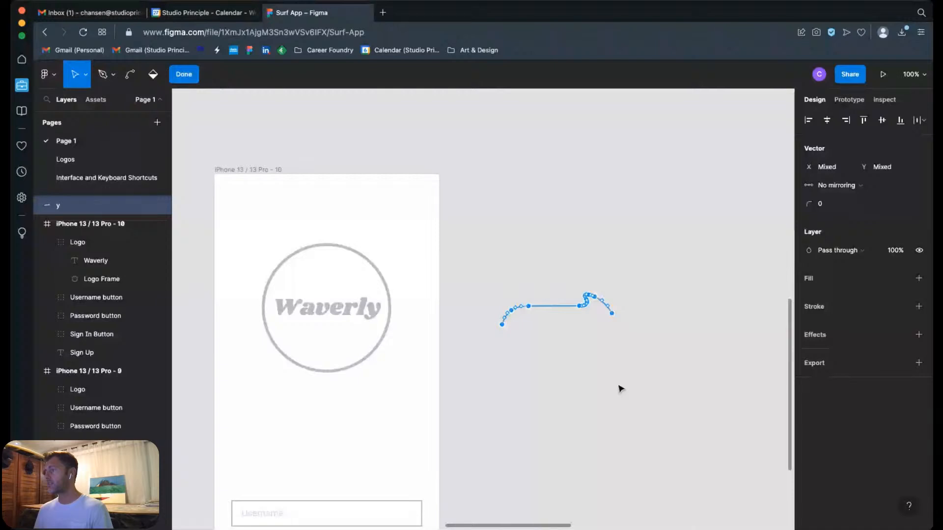
pyautogui.click(919, 306)
pyautogui.click(875, 344)
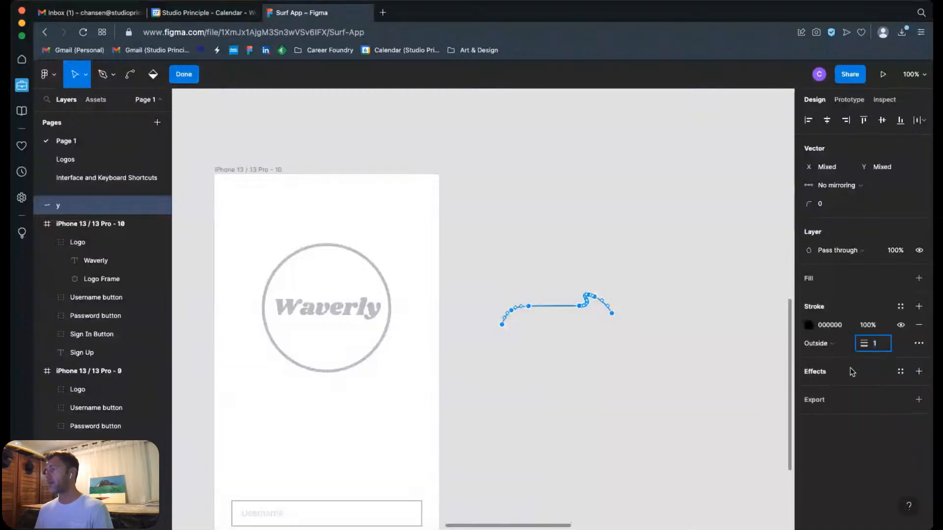
pyautogui.write('5')
pyautogui.click(706, 411)
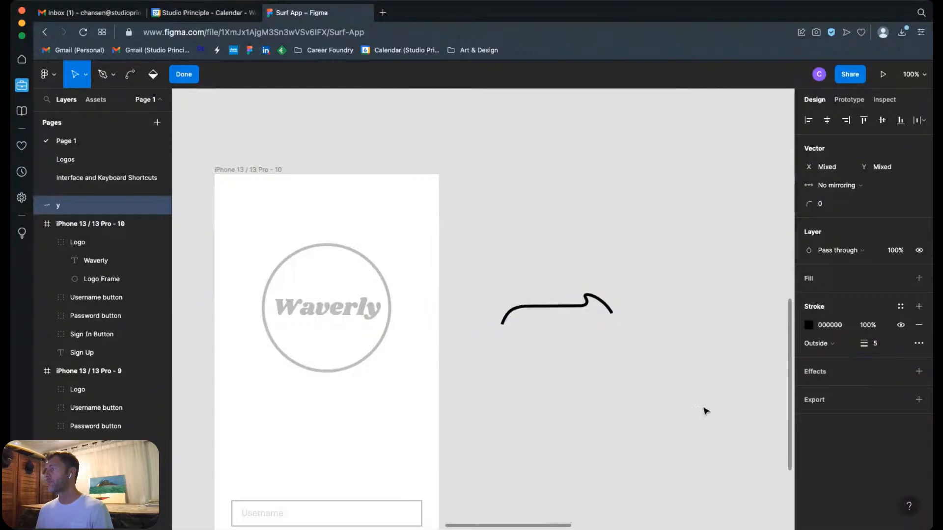
pyautogui.click(808, 325)
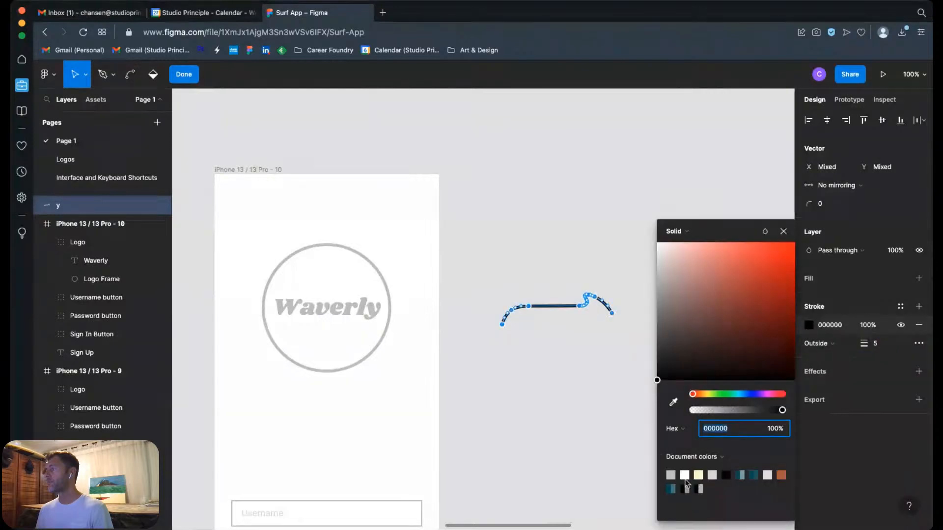
pyautogui.click(670, 475)
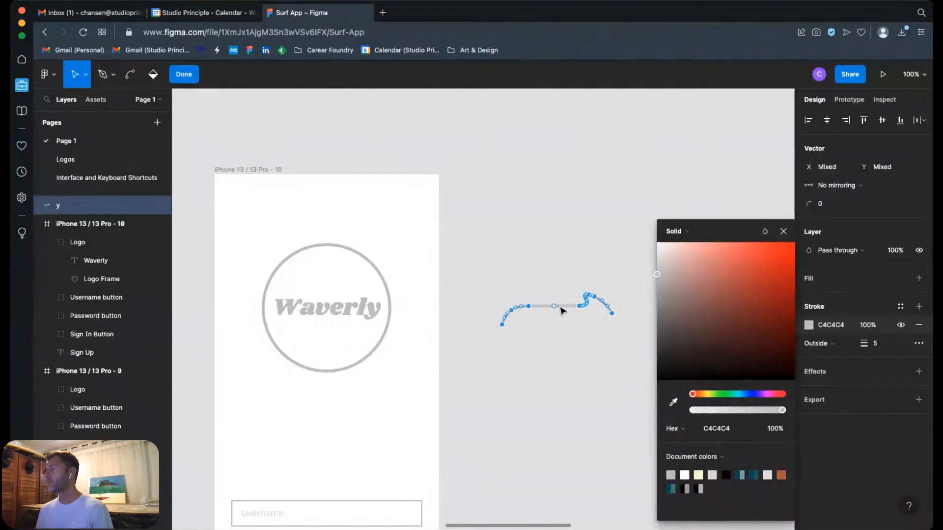
pyautogui.press('Escape')
# Step: Place the wave curve over the lower part of the circular Waverly logo and compare it with the finished logo frame above
pyautogui.moveTo(567, 314); pyautogui.dragTo(339, 347)
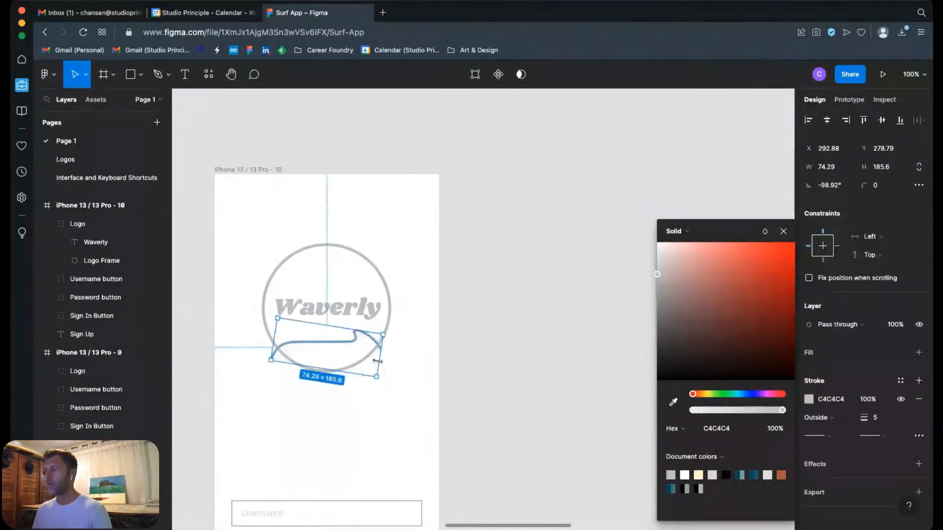
pyautogui.scroll(5, 442, 246)
pyautogui.scroll(3, 452, 285)
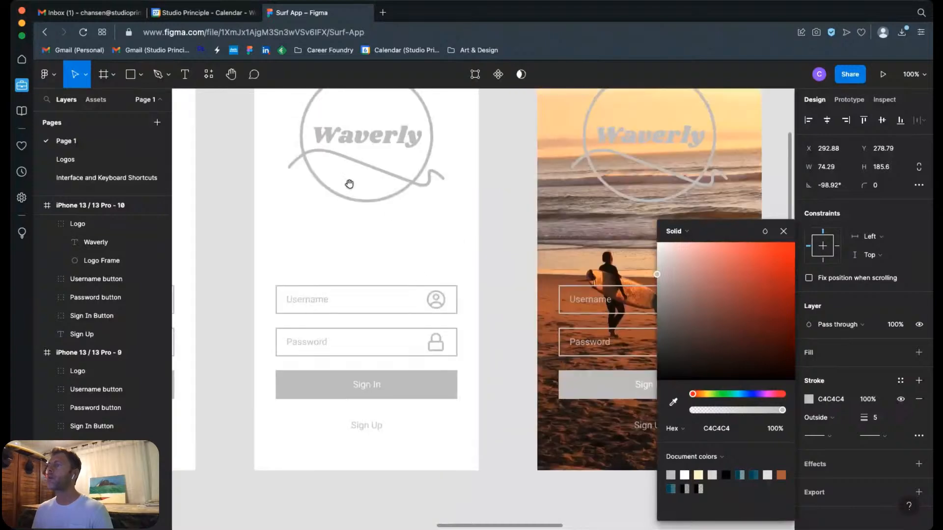
pyautogui.scroll(-8, 397, 286)
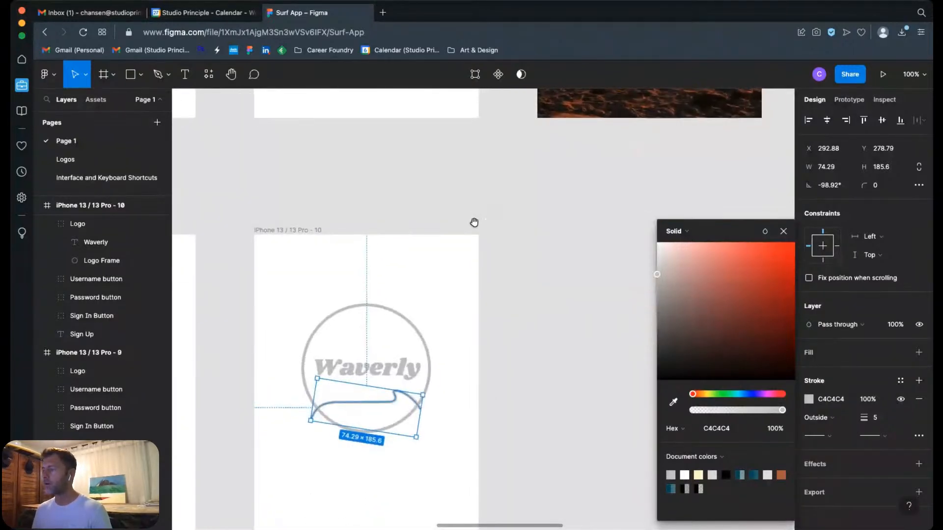
pyautogui.scroll(-5, 505, 296)
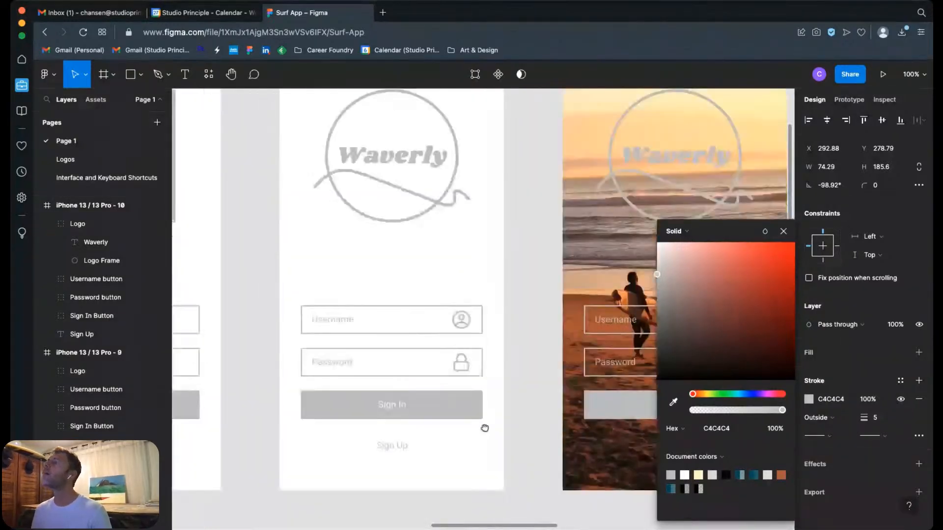
pyautogui.scroll(-8, 467, 296)
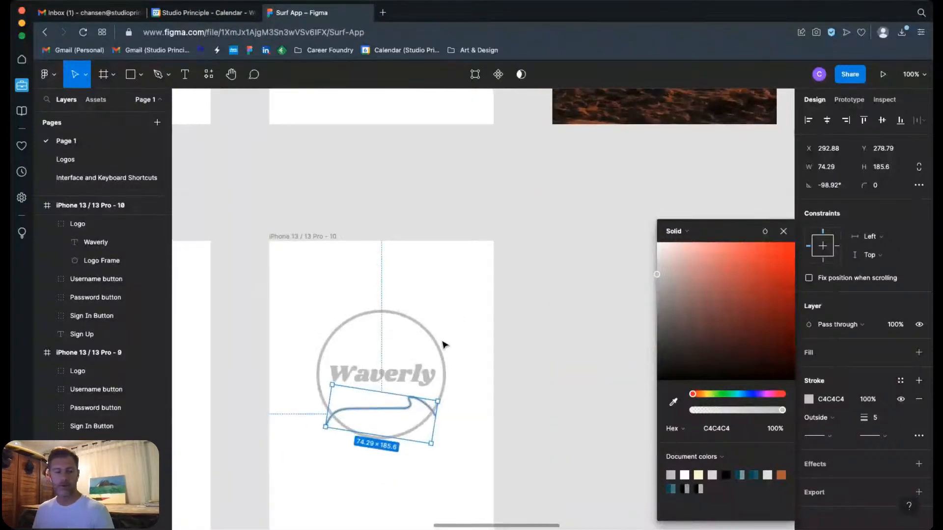
# Step: Rotate the wave curve to about -108.84° and enlarge it to about 100 × 250 so both ends extend past the circle
pyautogui.moveTo(254, 303); pyautogui.dragTo(521, 467)
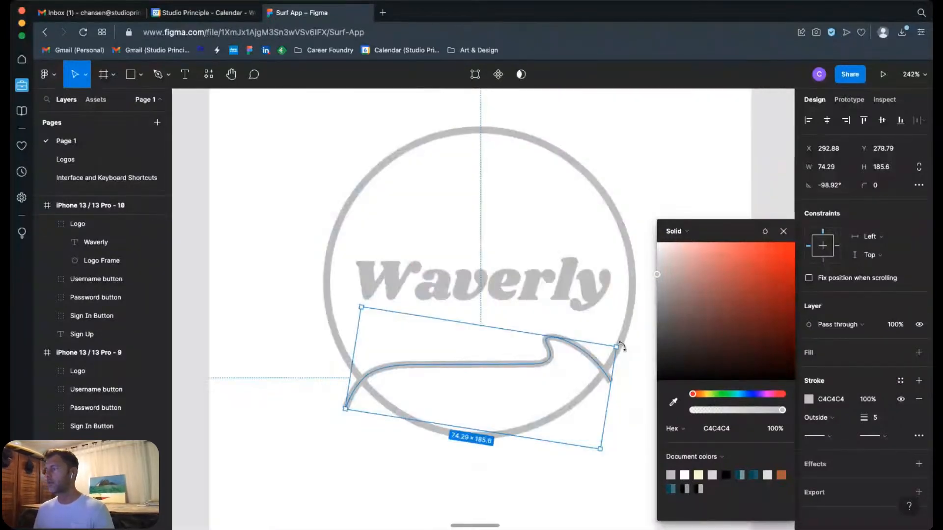
pyautogui.moveTo(623, 343); pyautogui.dragTo(637, 395)
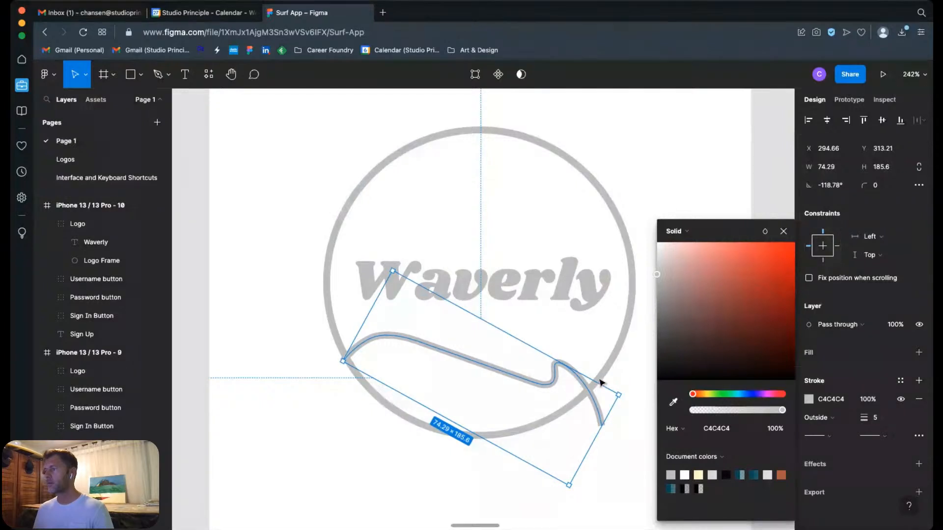
pyautogui.moveTo(344, 362); pyautogui.dragTo(316, 380)
pyautogui.moveTo(591, 418); pyautogui.dragTo(569, 447)
pyautogui.hotkey('shift', '1')
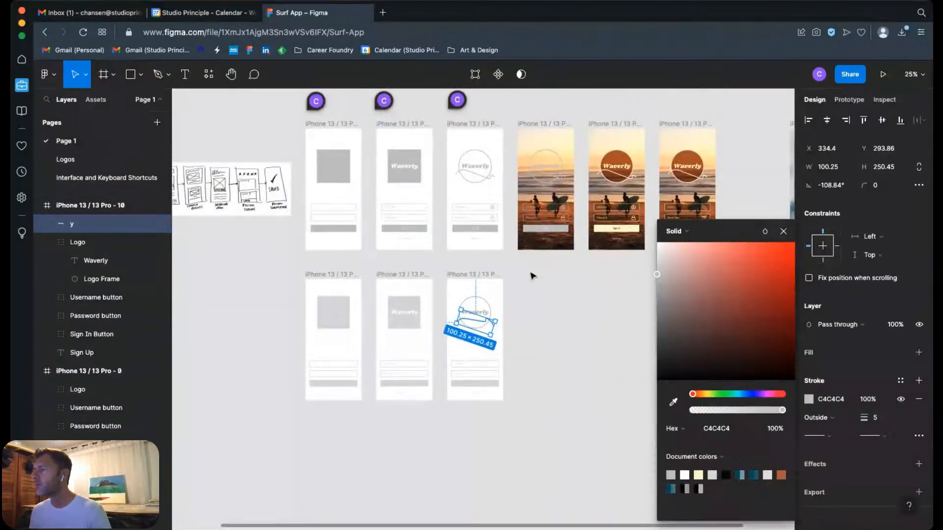
pyautogui.click(528, 322)
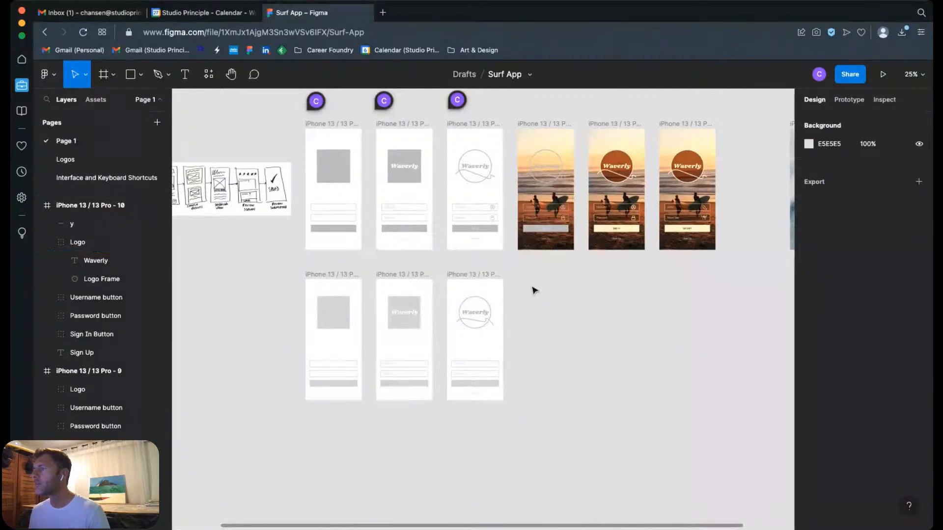
# Step: Remove the end vector point of the wave's crest side to cut off its long downward tail
pyautogui.moveTo(432, 273); pyautogui.dragTo(533, 350)
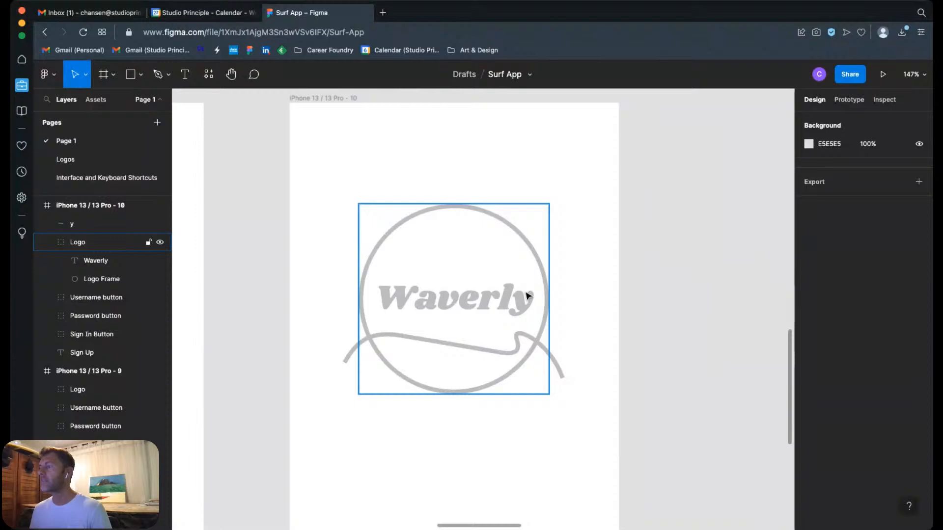
pyautogui.click(560, 370)
pyautogui.click(599, 372)
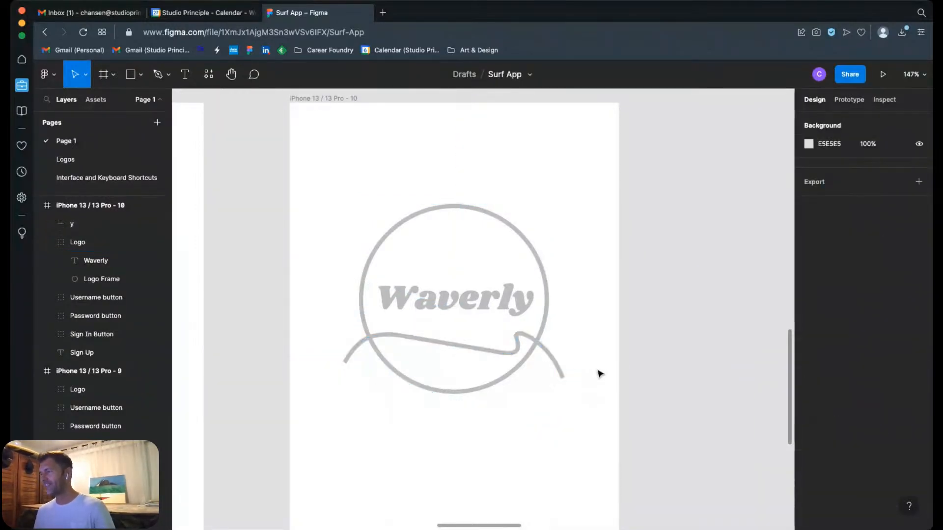
pyautogui.doubleClick(562, 376)
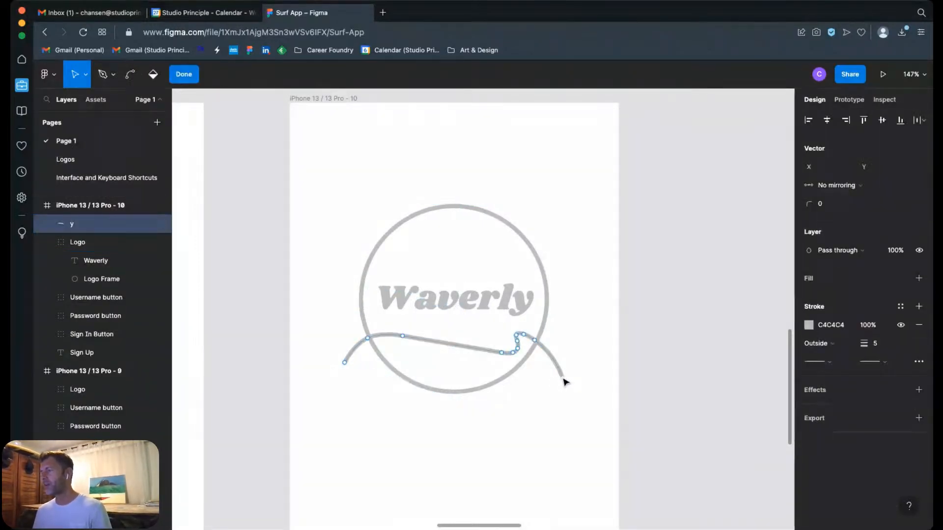
pyautogui.click(563, 378)
pyautogui.press('Delete')
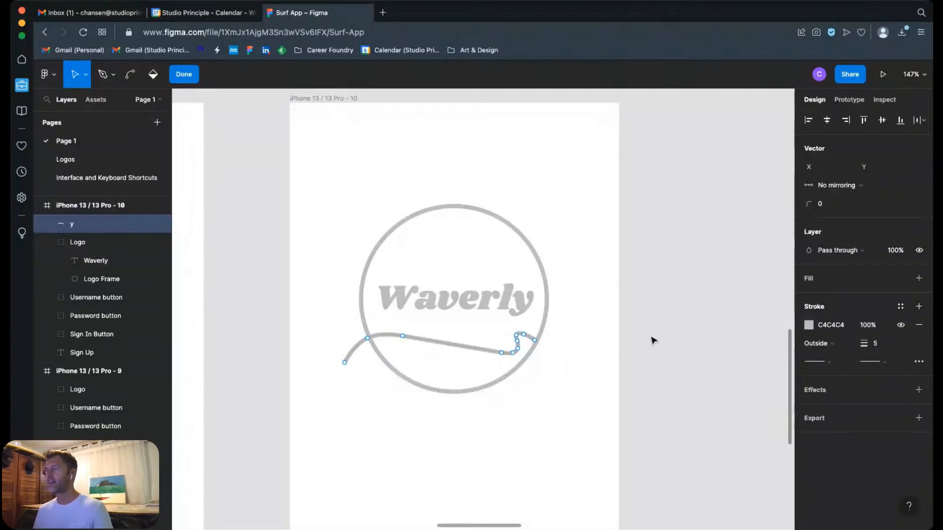
pyautogui.press('Escape')
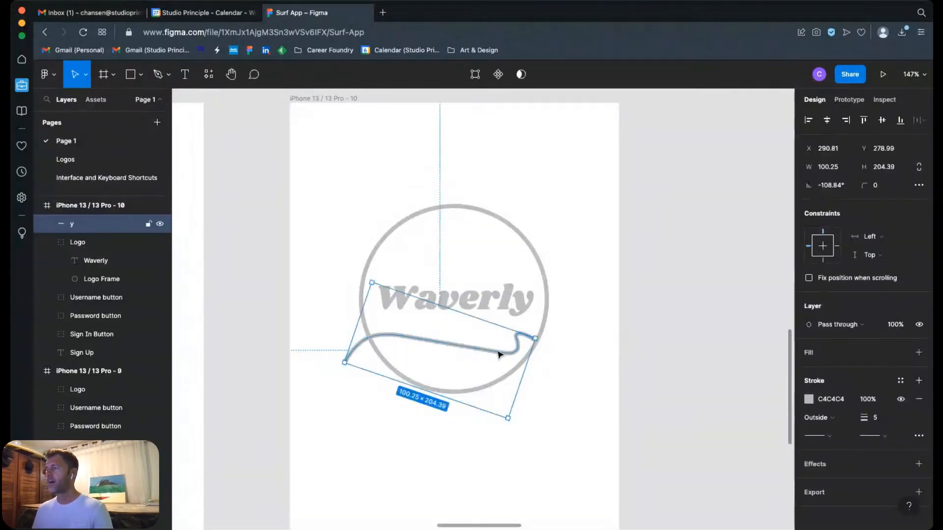
# Step: Enlarge the trimmed wave curve to about 121 × 246 and reposition it across the logo's lower part, with its crest outside the circle
pyautogui.moveTo(499, 353); pyautogui.dragTo(588, 338)
pyautogui.moveTo(542, 358)
pyautogui.mouseDown()
pyautogui.moveTo(523, 357)
pyautogui.moveTo(539, 372)
pyautogui.mouseUp()
pyautogui.click(545, 362)
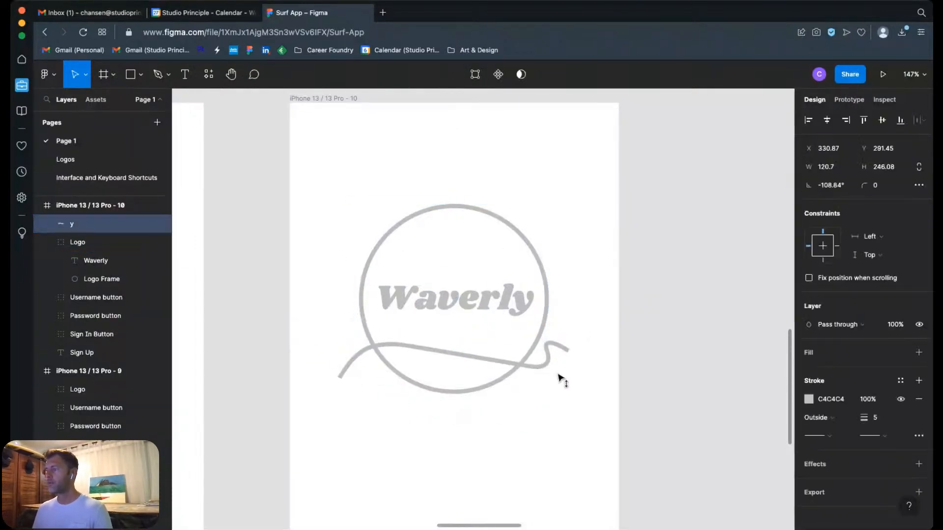
pyautogui.click(690, 370)
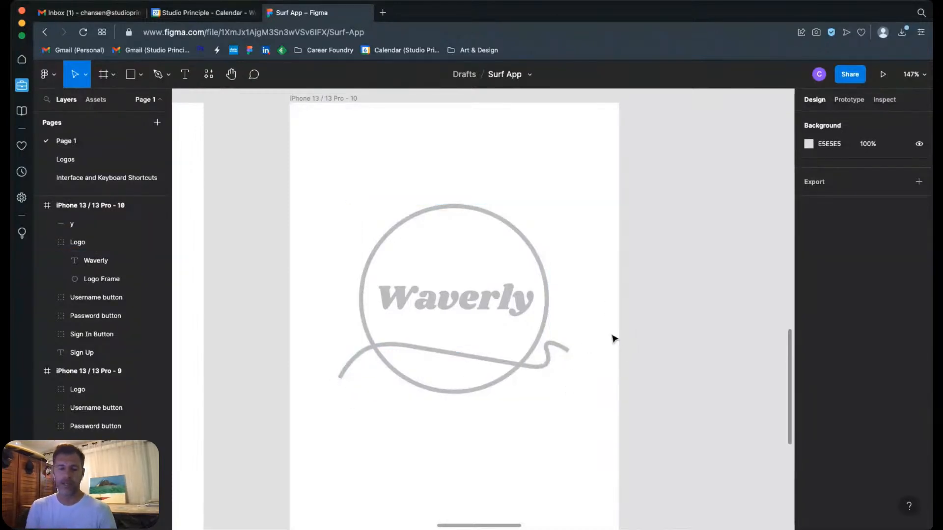
# Step: Draw a rectangle about 18 × 17 at the far end of the iPhone 13 / 13 Pro - 10 Password field, with its fill hidden and a stroke added
pyautogui.press('-')
pyautogui.press('-')
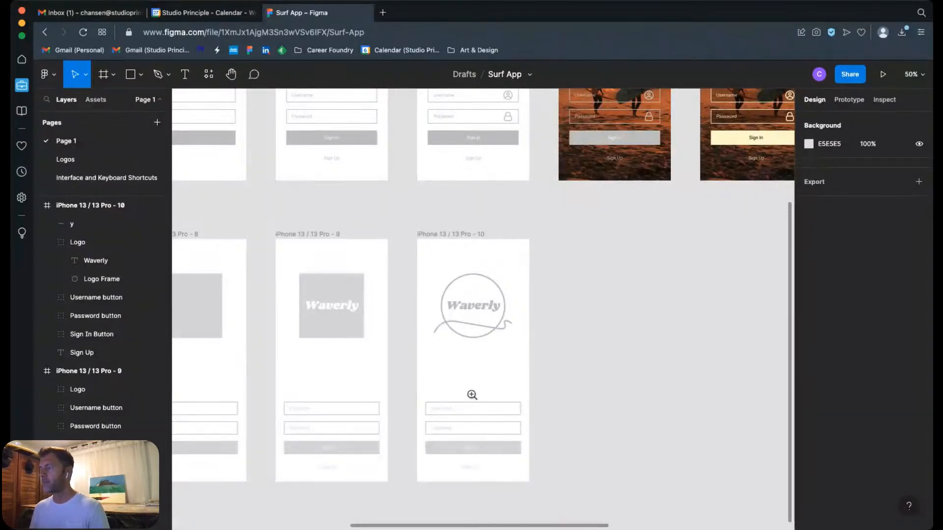
pyautogui.moveTo(423, 394); pyautogui.dragTo(536, 445)
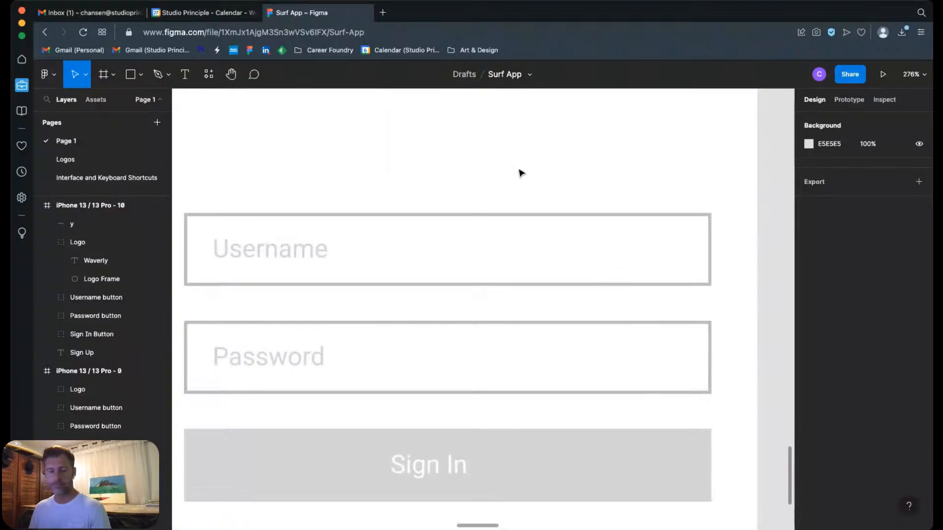
pyautogui.hscroll(-1, 521, 173)
pyautogui.scroll(-1, 522, 174)
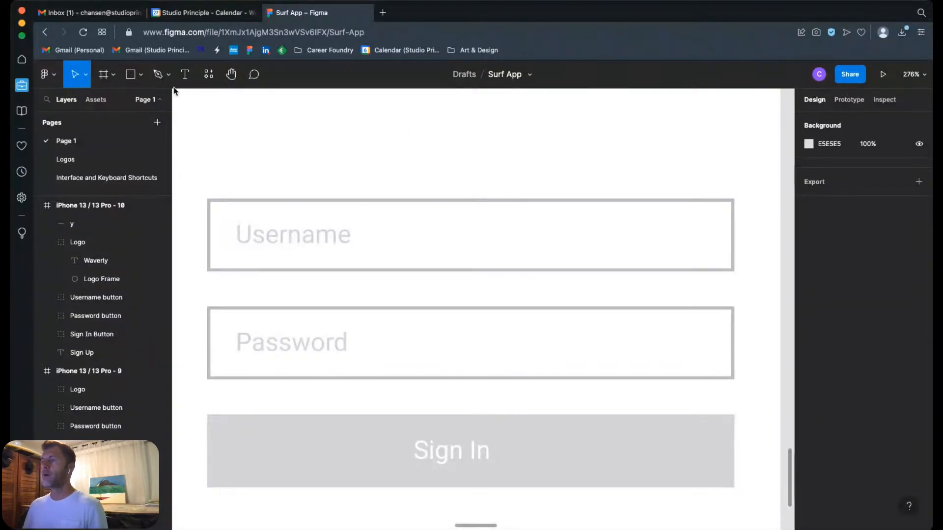
pyautogui.click(130, 75)
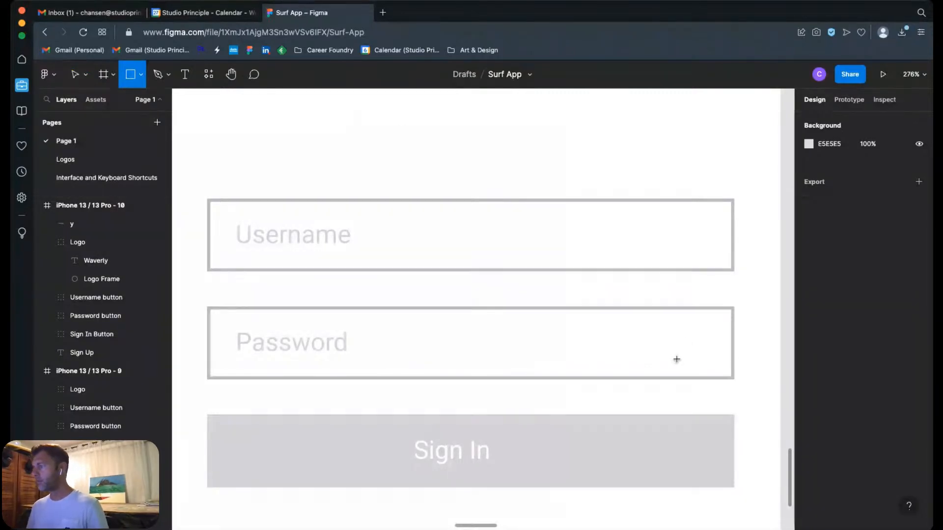
pyautogui.moveTo(676, 359); pyautogui.dragTo(706, 334)
pyautogui.click(900, 371)
pyautogui.click(919, 398)
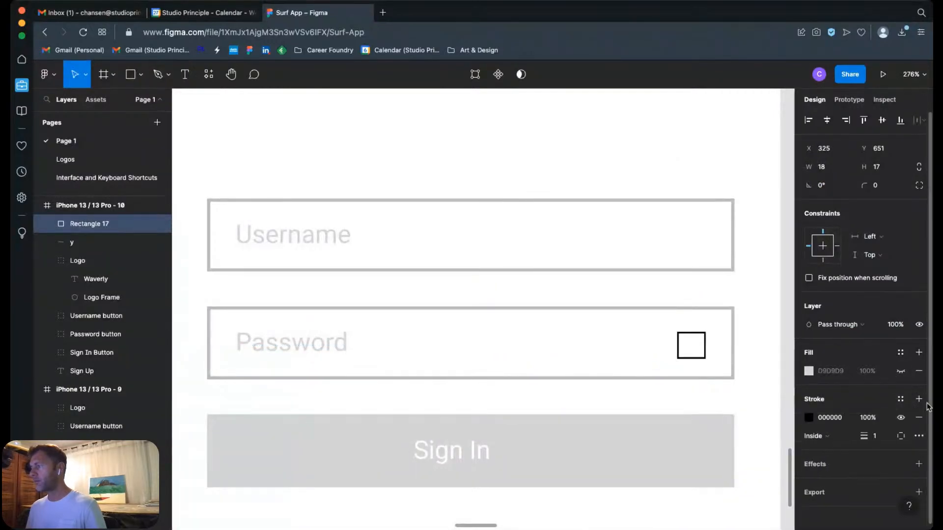
# Step: Set the small rectangle's stroke weight to 2 and its colour to the document grey C4C4C4
pyautogui.click(880, 438)
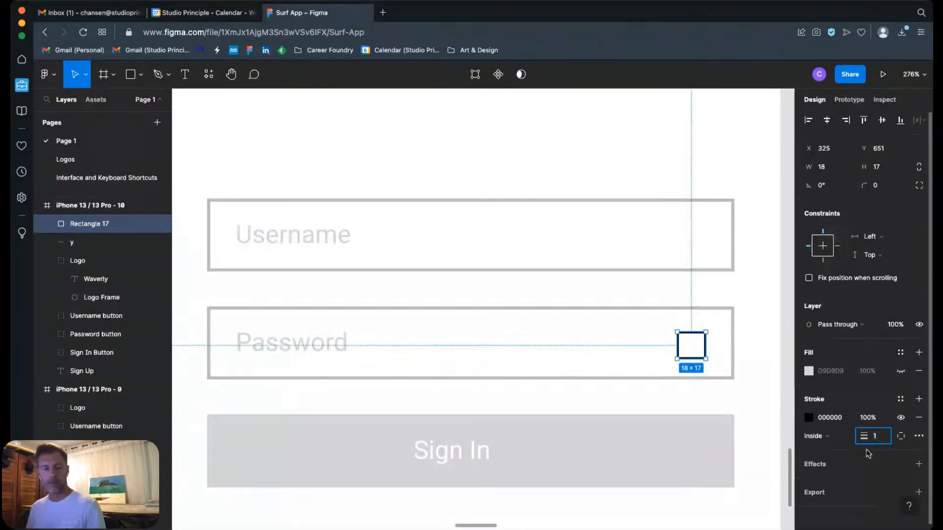
pyautogui.write('2')
pyautogui.press('Return')
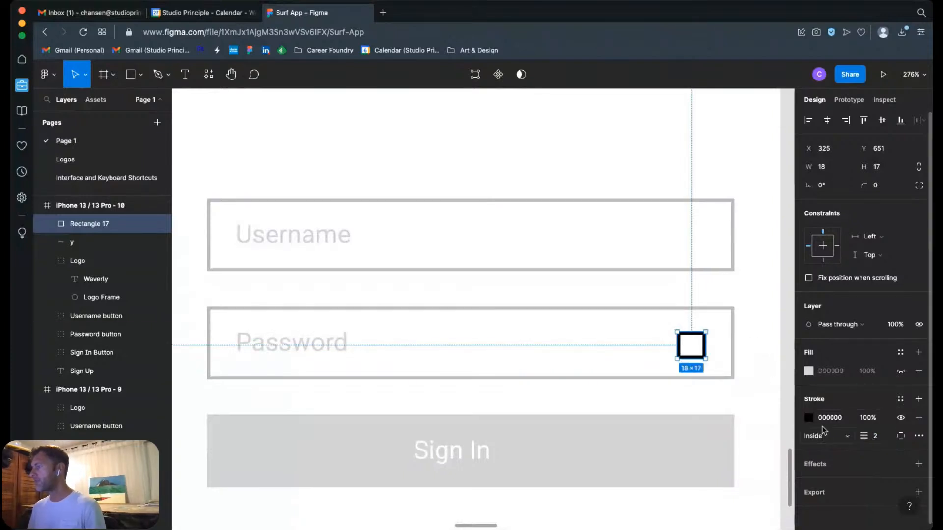
pyautogui.click(809, 417)
pyautogui.click(709, 310)
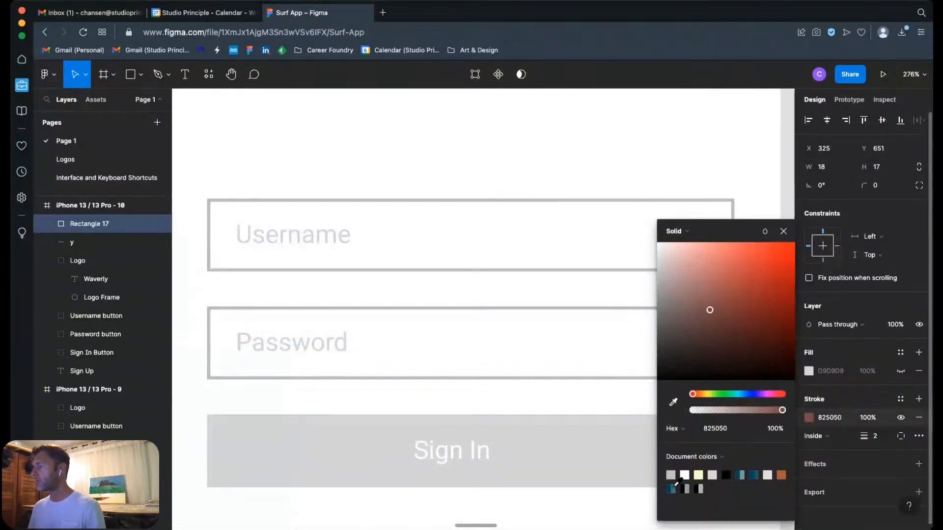
pyautogui.click(671, 477)
pyautogui.click(610, 290)
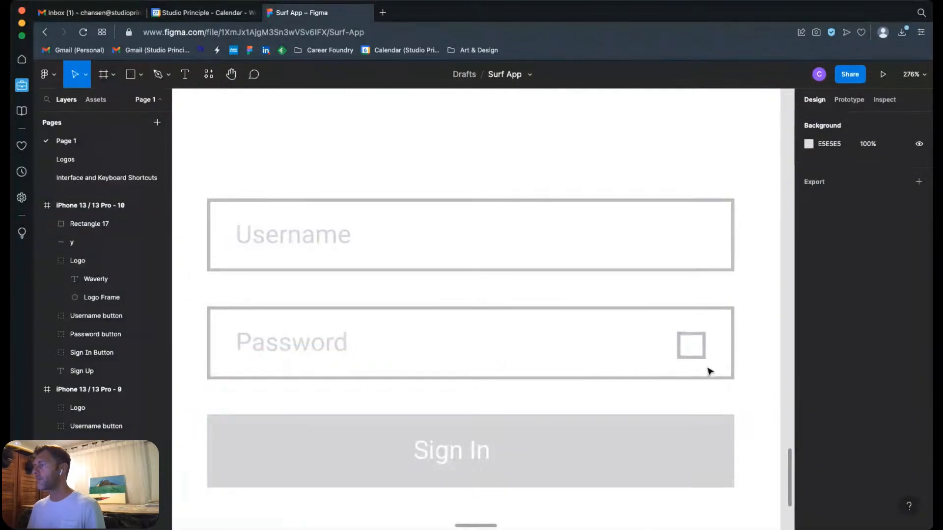
# Step: Duplicate the outlined rectangle, round the copy's corners to 8.5 so it forms a circle, and place it beside the original
pyautogui.moveTo(612, 272); pyautogui.dragTo(764, 392)
pyautogui.hotkey('shift', '2')
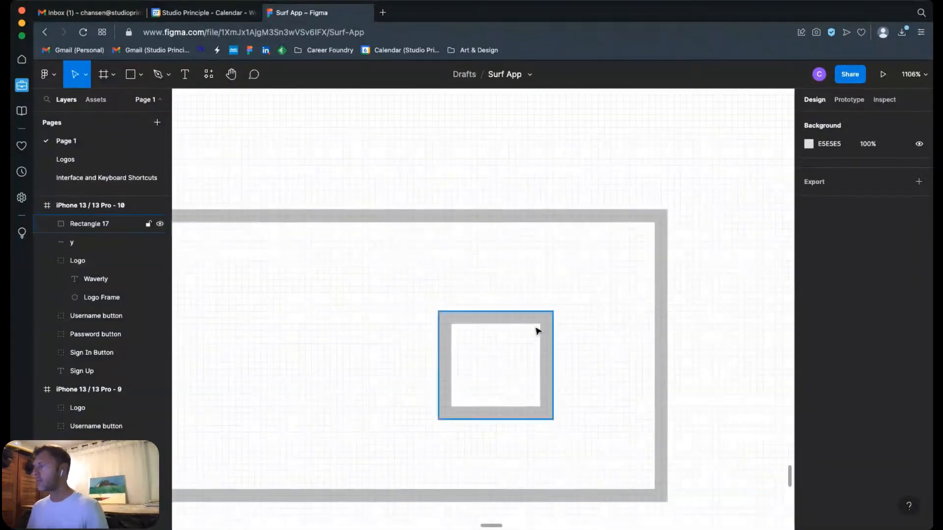
pyautogui.moveTo(546, 342); pyautogui.dragTo(551, 309)
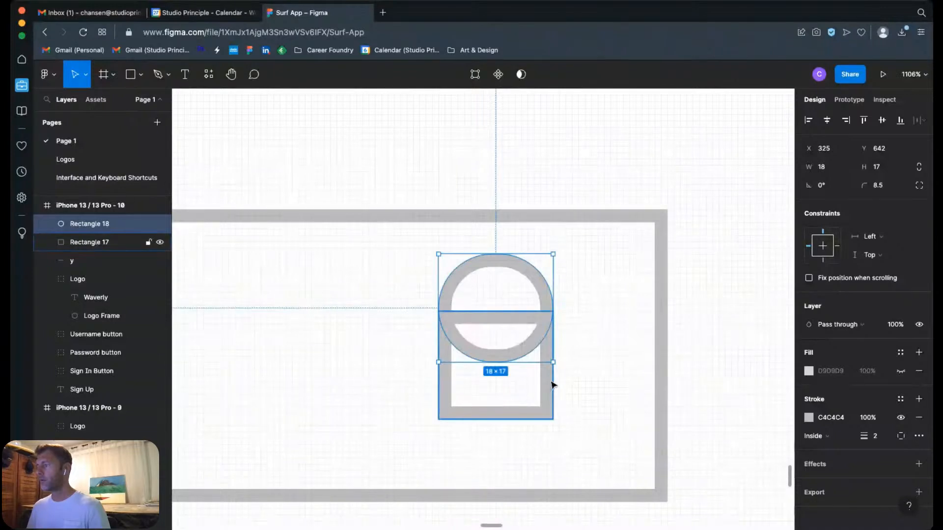
pyautogui.doubleClick(548, 311)
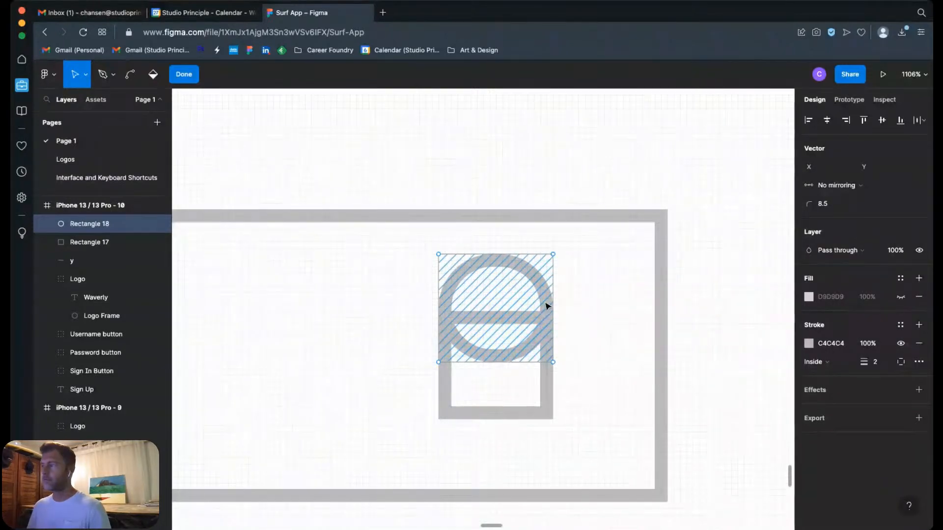
pyautogui.press('Escape')
pyautogui.moveTo(546, 306); pyautogui.dragTo(410, 343)
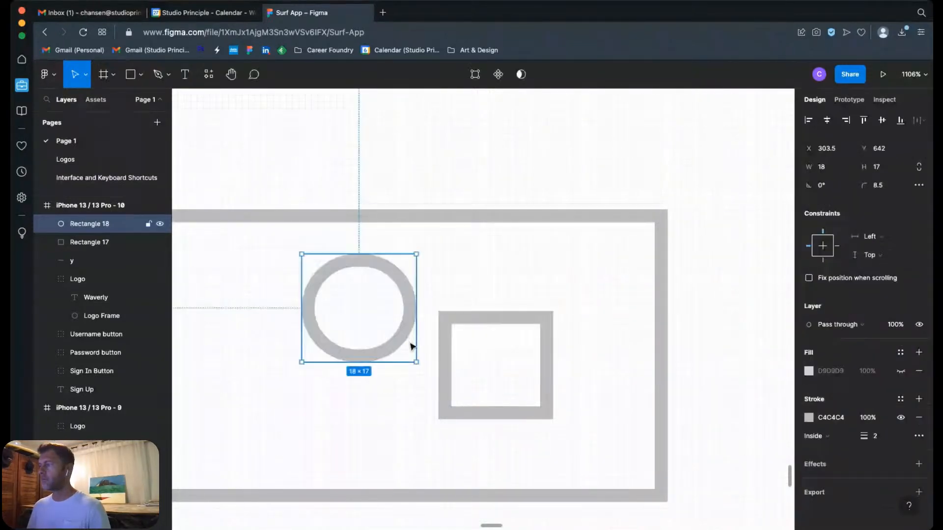
pyautogui.click(366, 400)
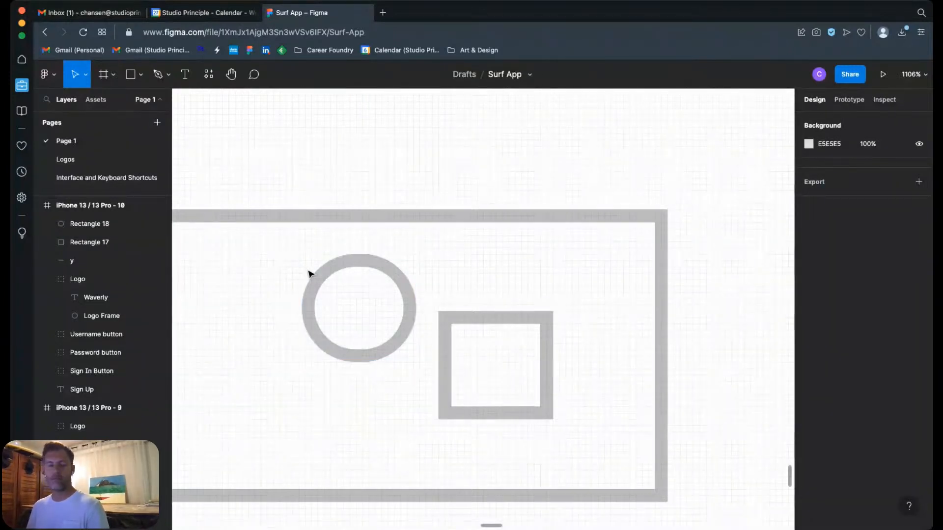
# Step: Draw a filled rectangle about 25 × 13 over the circle's lower half and order it beneath the circle in the layers
pyautogui.press('r')
pyautogui.moveTo(267, 394); pyautogui.dragTo(425, 312)
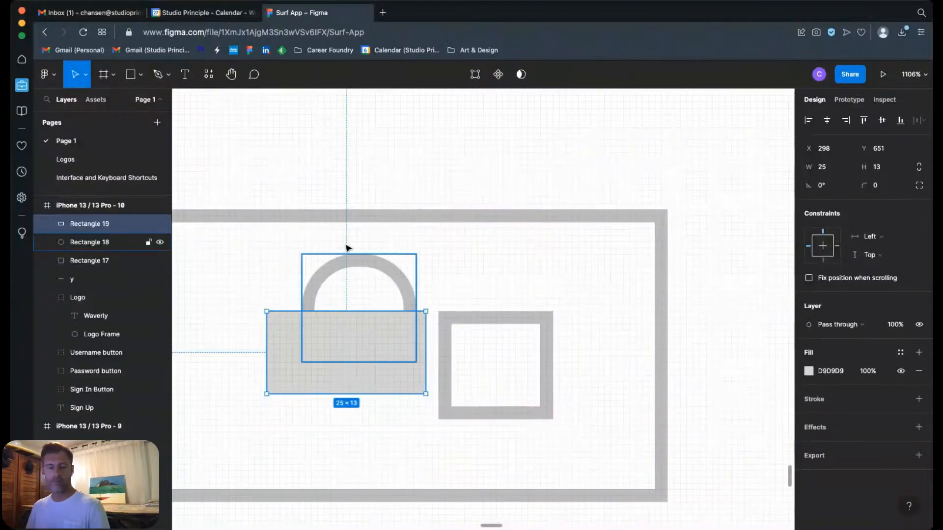
pyautogui.moveTo(92, 236); pyautogui.dragTo(96, 249)
# Step: Try to mask the circle with the rectangle covering its lower half
pyautogui.keyDown('shift'); pyautogui.click(408, 290); pyautogui.keyUp('shift')
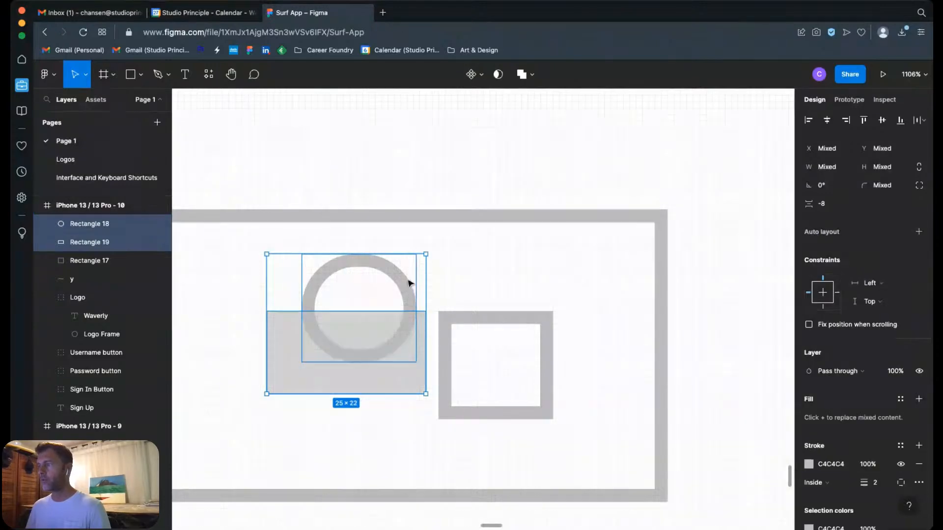
pyautogui.rightClick(408, 296)
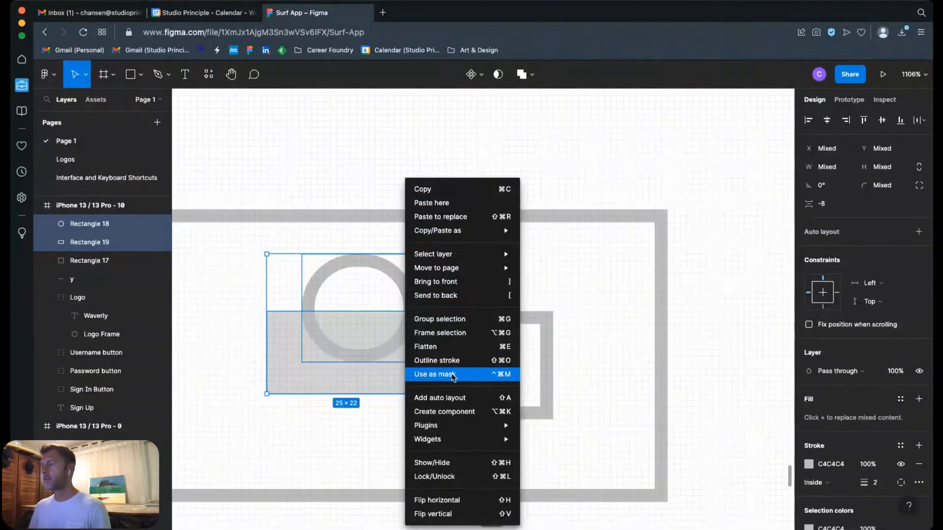
pyautogui.click(432, 374)
pyautogui.press('super+z')
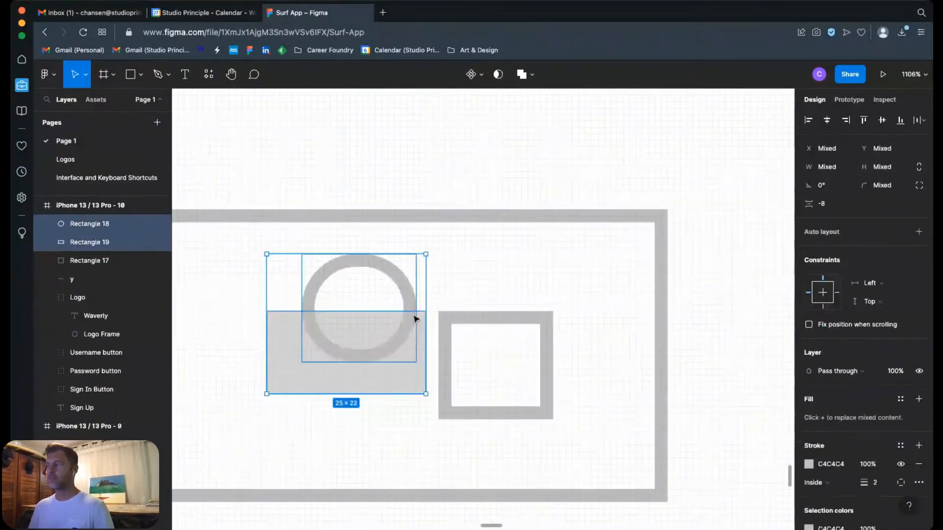
# Step: Move the filled rectangle over the circle's upper half and use it as a mask so only the upper arch shows
pyautogui.click(388, 426)
pyautogui.moveTo(391, 390); pyautogui.dragTo(396, 311)
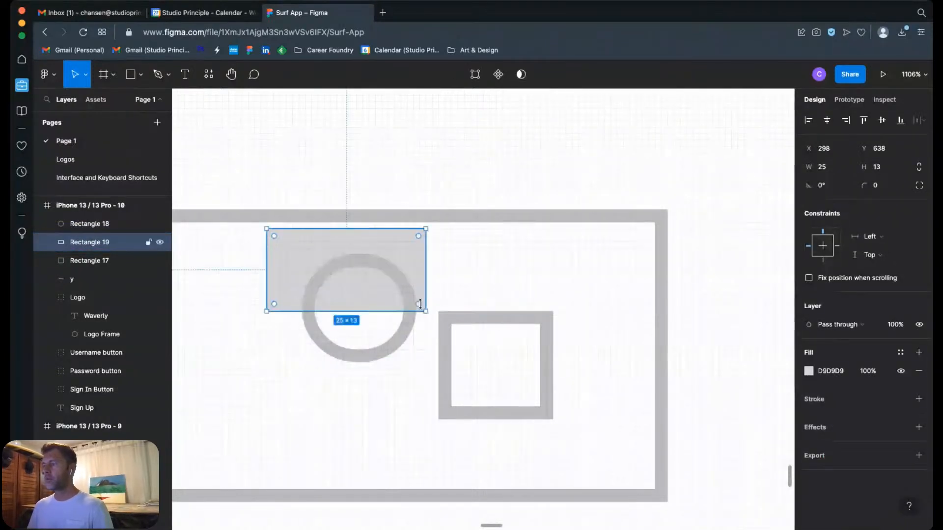
pyautogui.click(403, 340)
pyautogui.keyDown('shift'); pyautogui.click(393, 255); pyautogui.keyUp('shift')
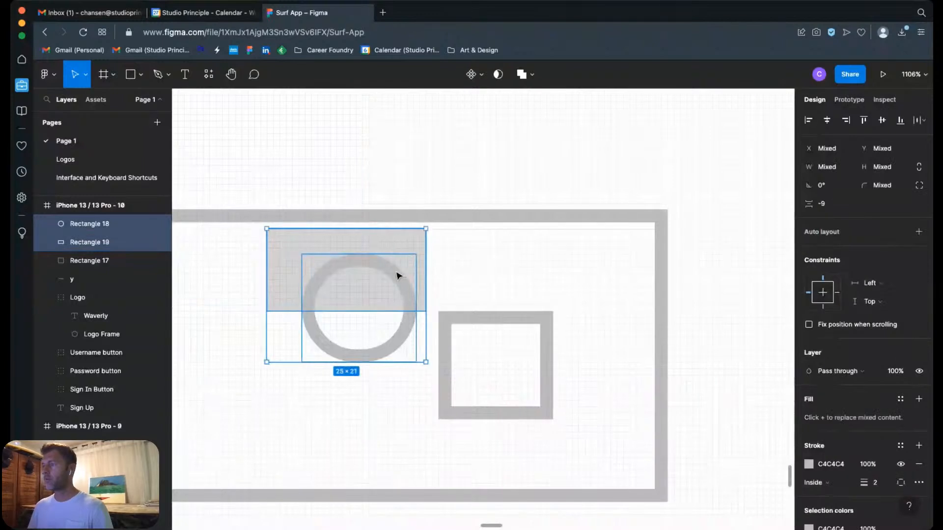
pyautogui.rightClick(395, 276)
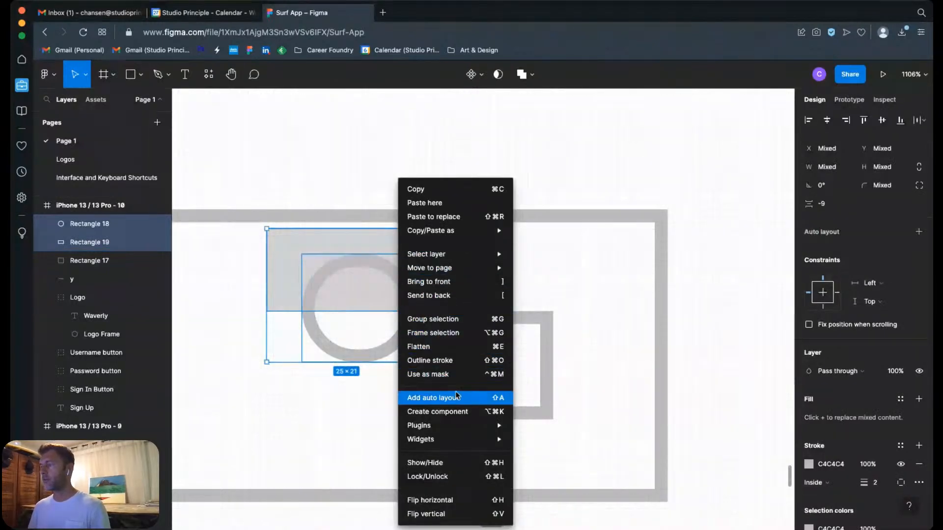
pyautogui.click(448, 374)
pyautogui.moveTo(400, 290)
pyautogui.mouseDown()
pyautogui.moveTo(461, 287)
pyautogui.moveTo(415, 295)
pyautogui.mouseUp()
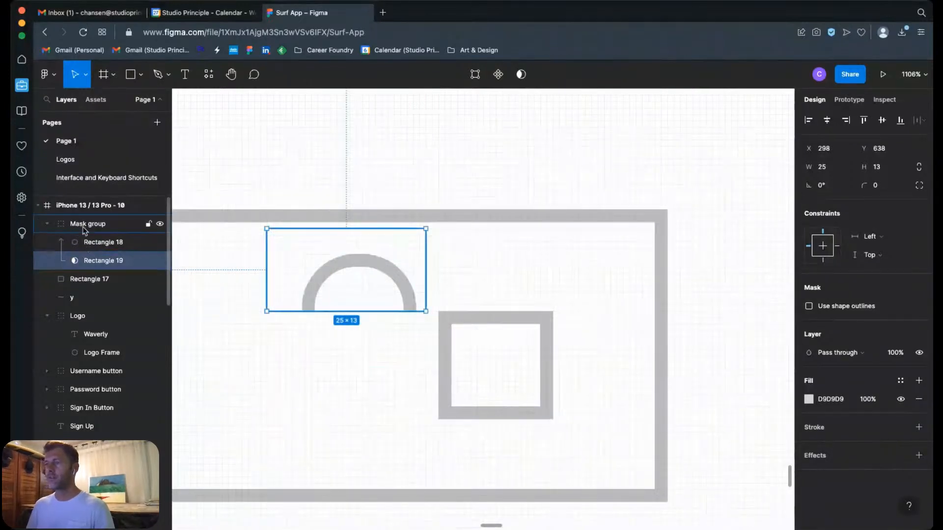
# Step: Place the masked arch on top of the outlined square as a lock shackle and shrink its group to about 21 × 11
pyautogui.click(46, 224)
pyautogui.click(46, 224)
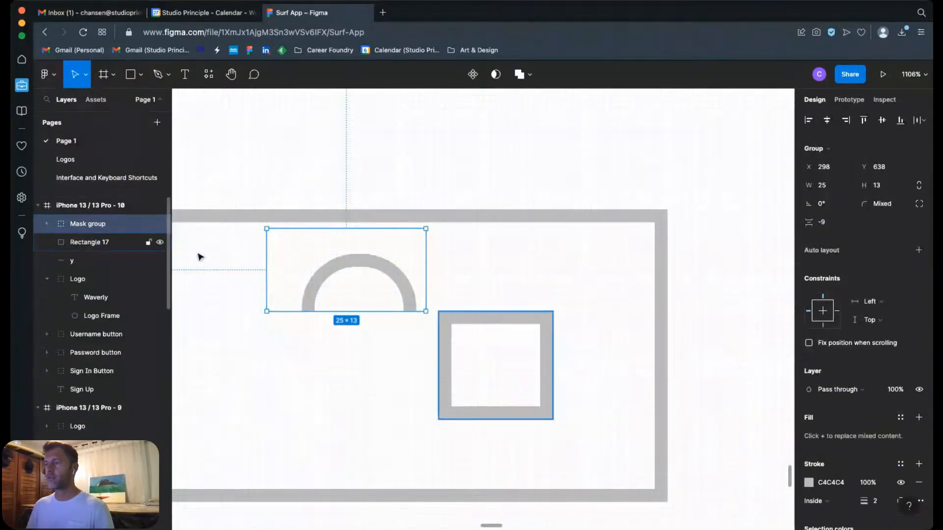
pyautogui.moveTo(406, 291); pyautogui.dragTo(539, 299)
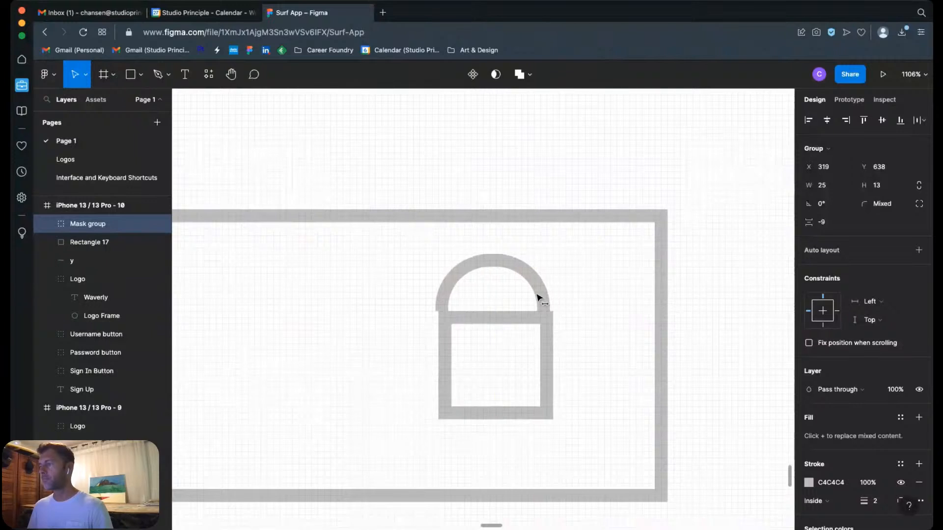
pyautogui.moveTo(400, 226); pyautogui.dragTo(432, 242)
pyautogui.moveTo(553, 301)
pyautogui.mouseDown()
pyautogui.moveTo(539, 301)
pyautogui.moveTo(546, 301)
pyautogui.mouseUp()
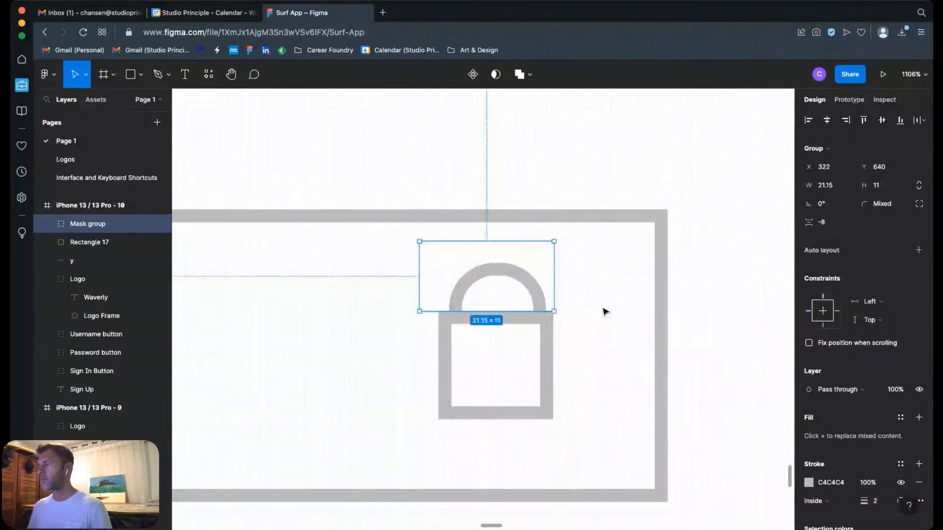
# Step: Round the corners of the lock's outlined square body to a radius of 2
pyautogui.click(543, 391)
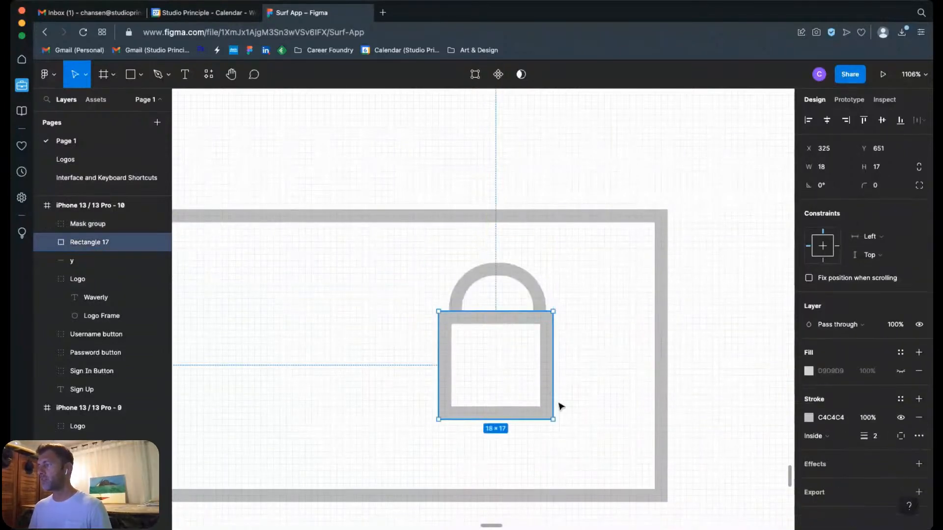
pyautogui.moveTo(543, 412); pyautogui.dragTo(545, 414)
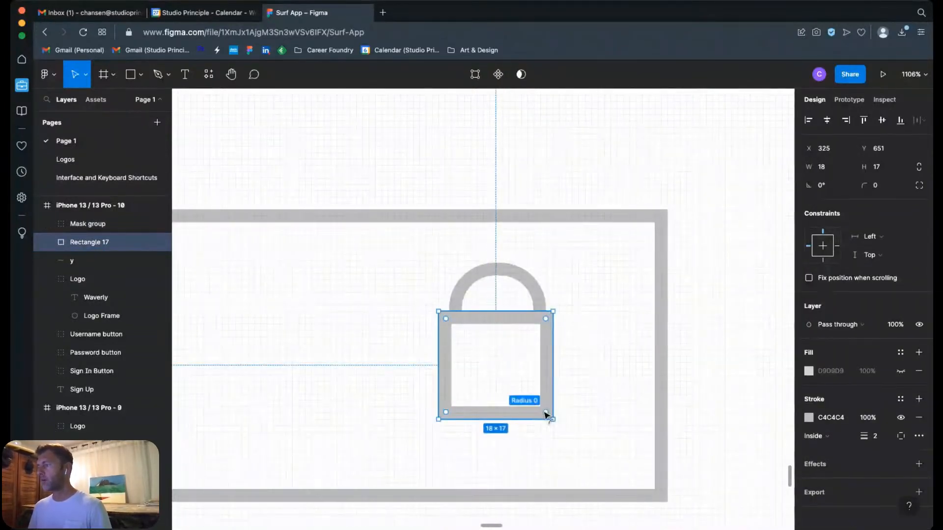
pyautogui.click(740, 338)
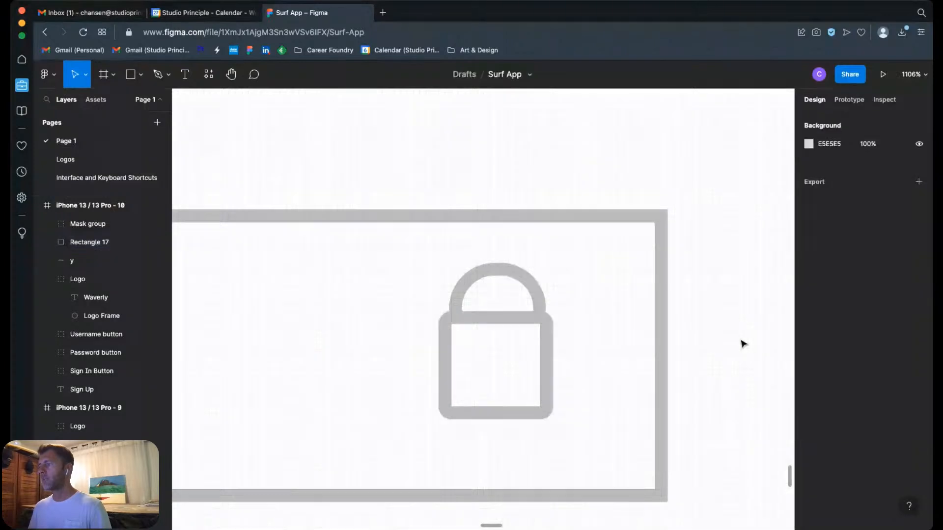
pyautogui.press('super+z')
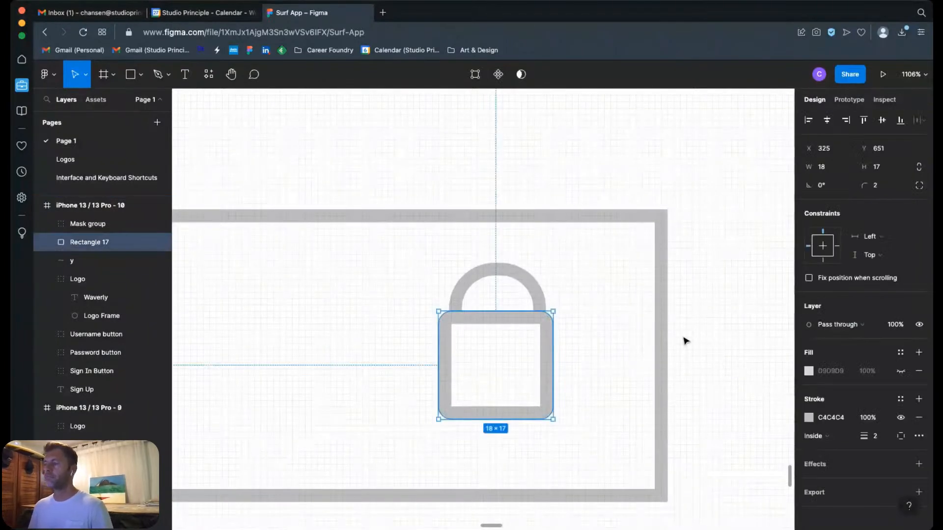
# Step: Compare the Password field's new lock icon with the lock icon in the finished wireframe above
pyautogui.press('super+minus')
pyautogui.press('super+minus')
pyautogui.press('super+minus')
pyautogui.click(592, 296)
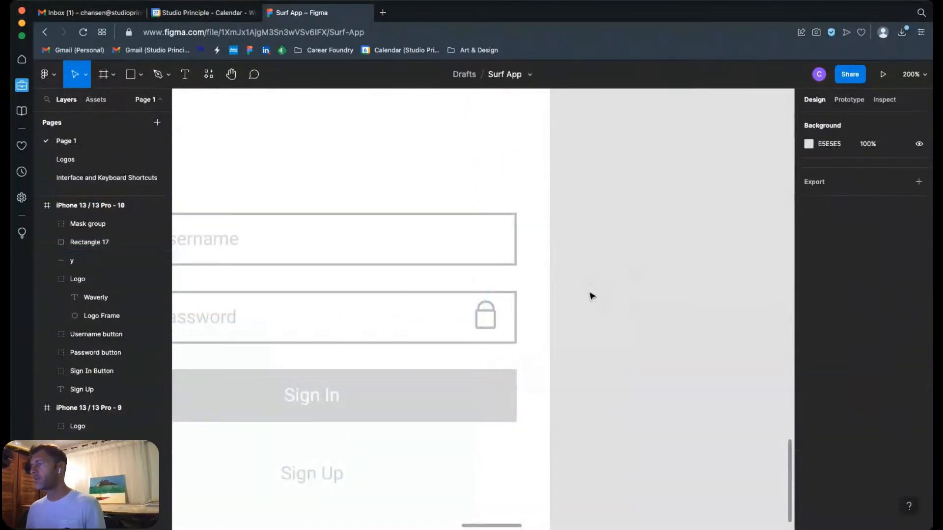
pyautogui.scroll(15, 497, 264)
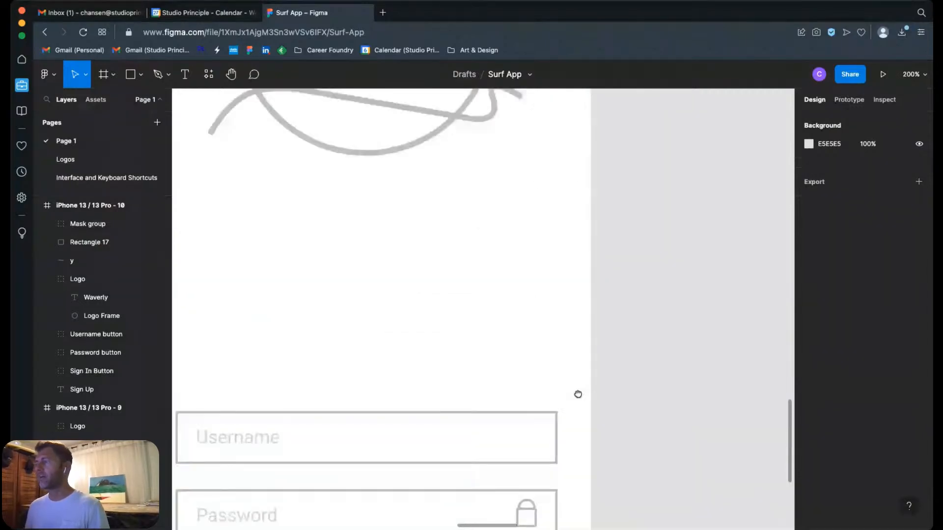
pyautogui.scroll(-16, 566, 347)
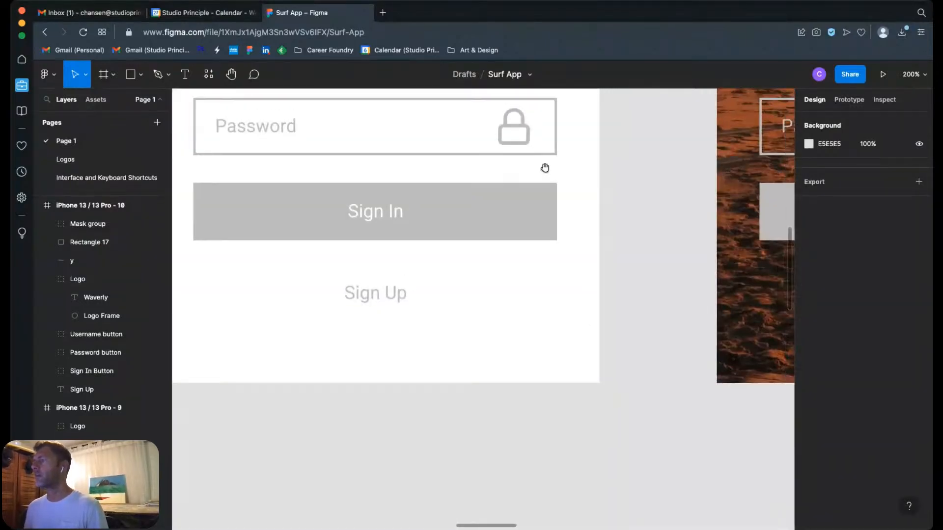
pyautogui.scroll(-19, 583, 395)
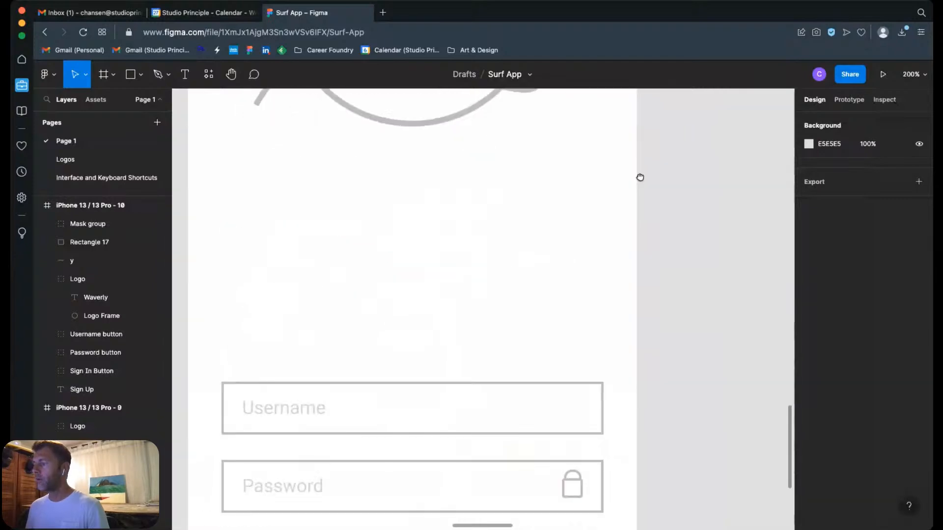
# Step: Delete the hand-built lock icon, both the masked arch and the square body, from the Password field
pyautogui.scroll(5, 513, 311)
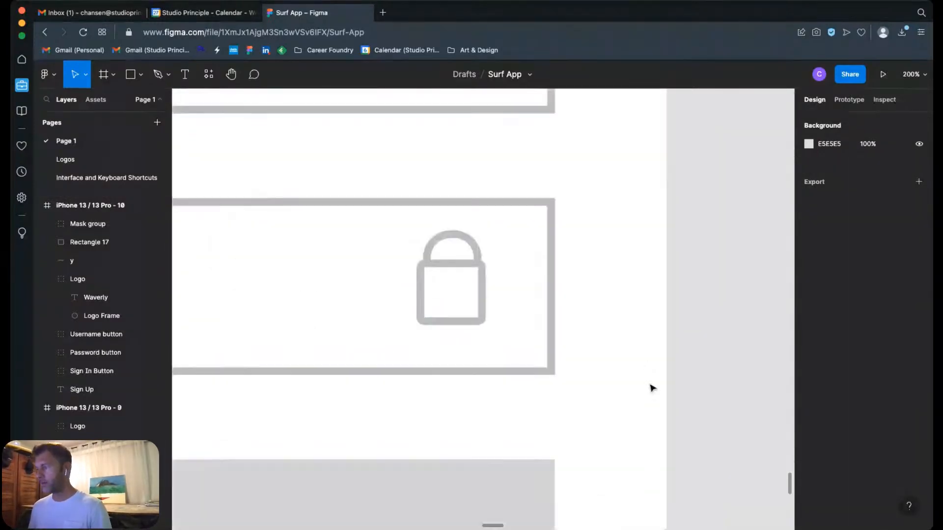
pyautogui.click(457, 256)
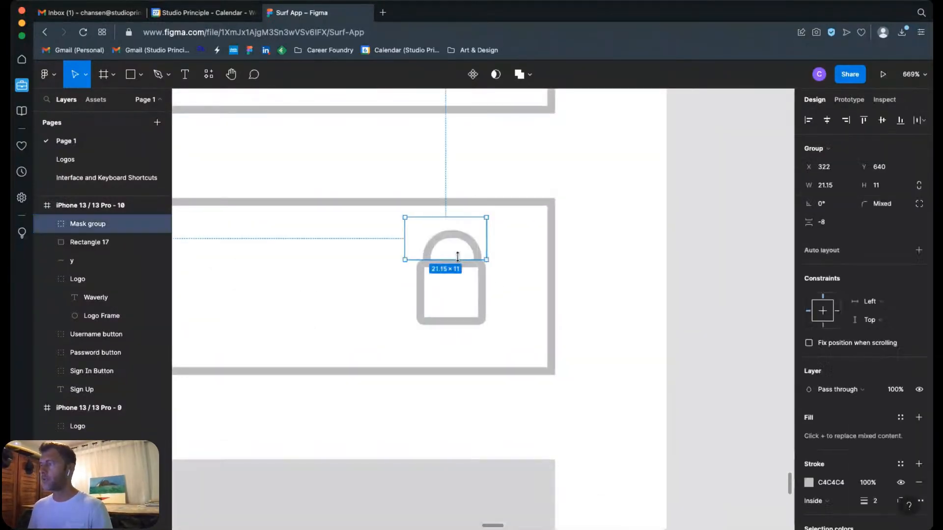
pyautogui.press('Delete')
pyautogui.click(479, 270)
pyautogui.press('Delete')
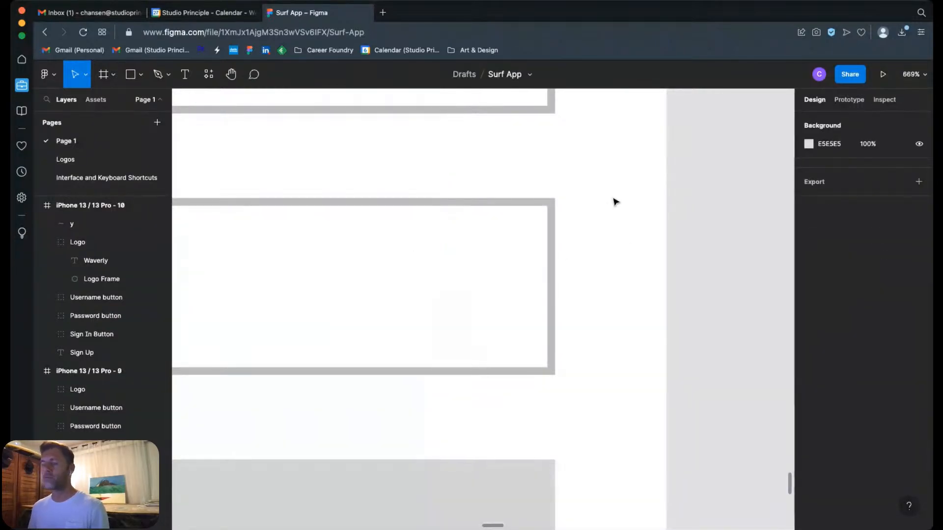
pyautogui.moveTo(601, 202); pyautogui.dragTo(679, 187)
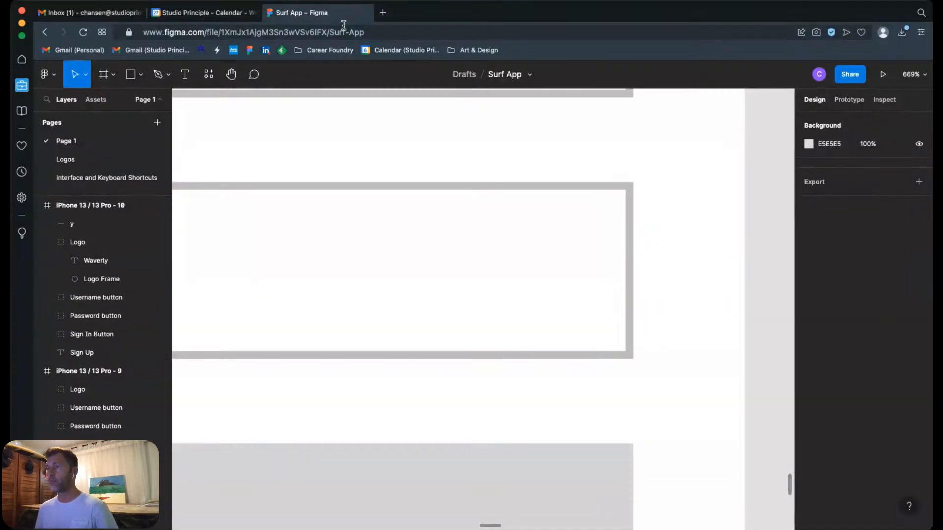
# Step: Look through the available plugins, the Auto Icon (+69k Icons) plugin's description and the component libraries
pyautogui.click(208, 74)
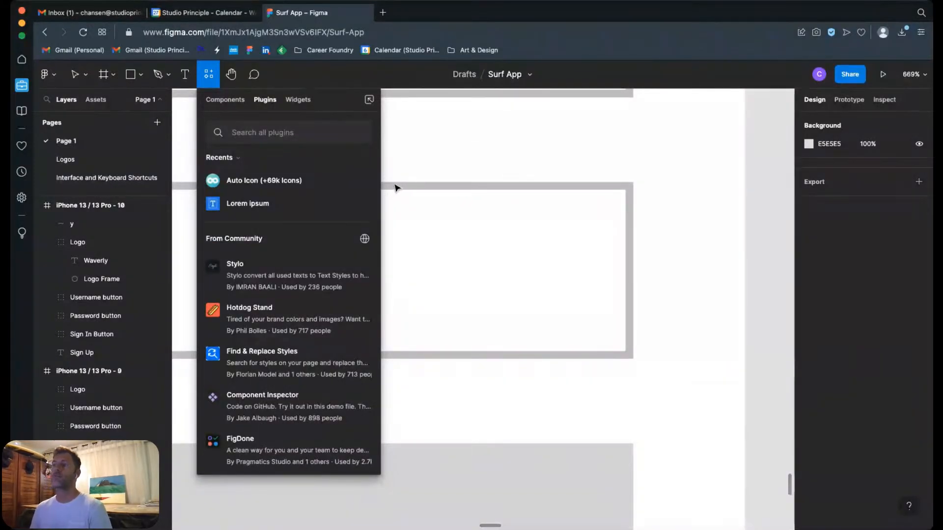
pyautogui.click(240, 184)
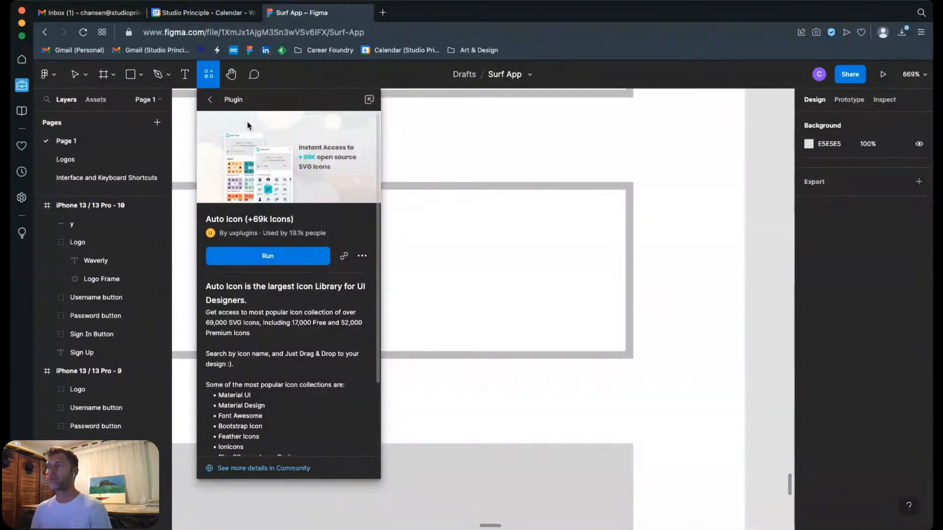
pyautogui.click(210, 102)
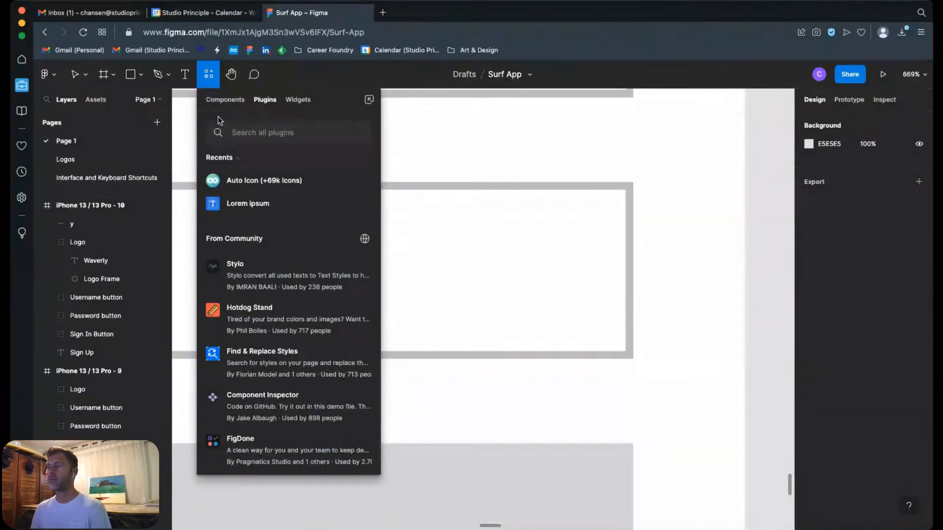
pyautogui.click(226, 100)
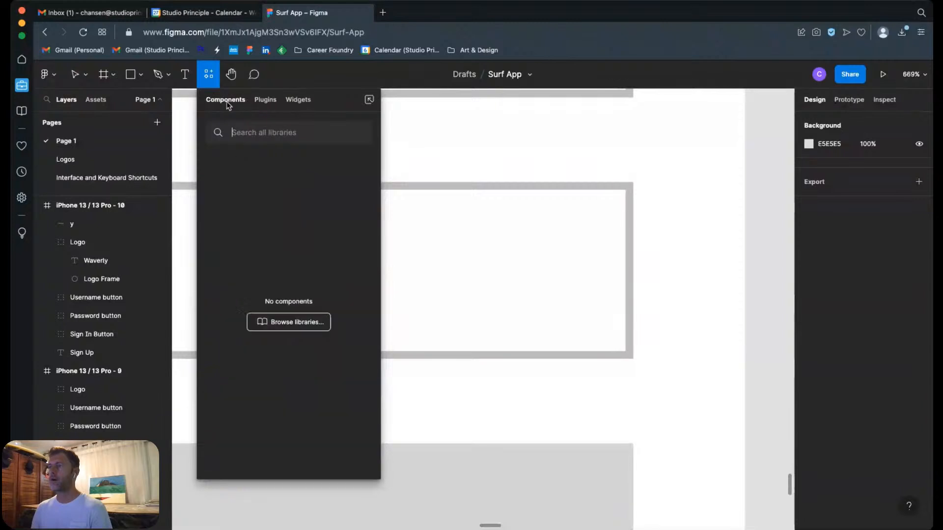
pyautogui.click(266, 103)
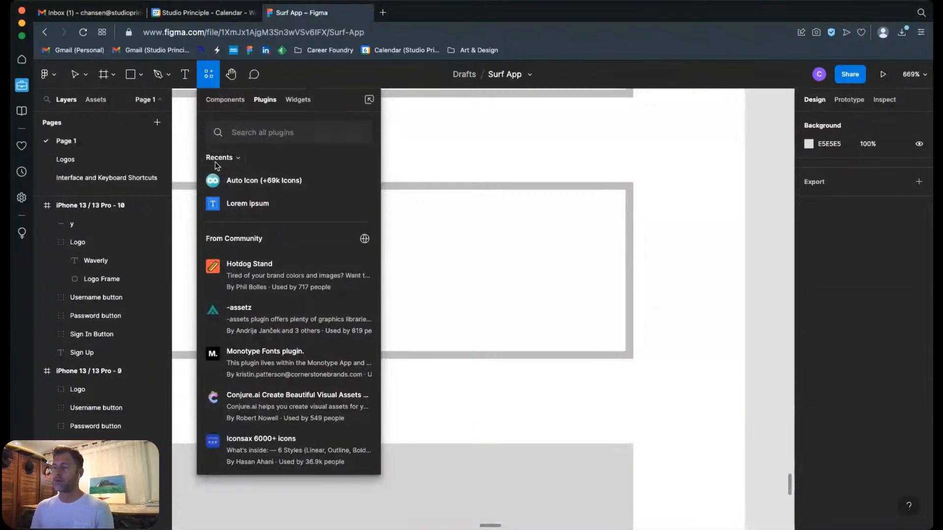
# Step: Search all plugins for photo and clear the search
pyautogui.write('ph')
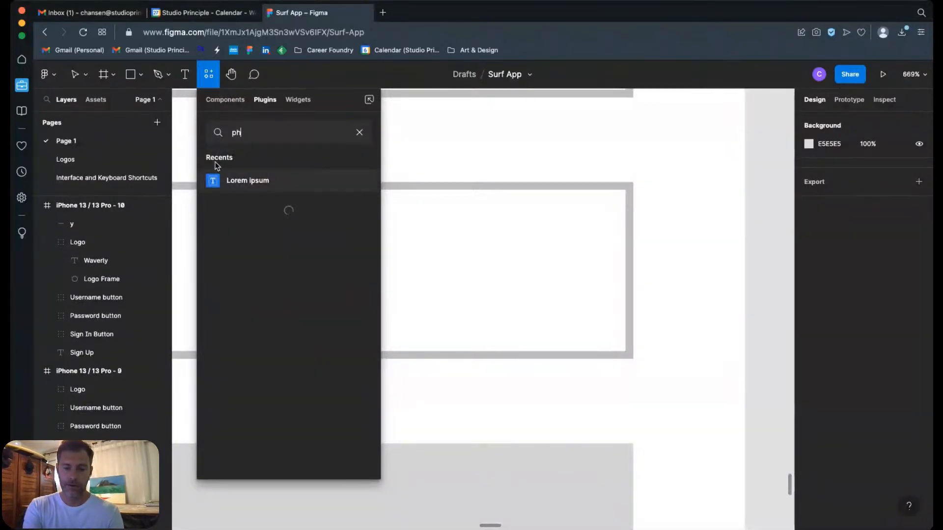
pyautogui.write('t')
pyautogui.press('BackSpace')
pyautogui.write('oto')
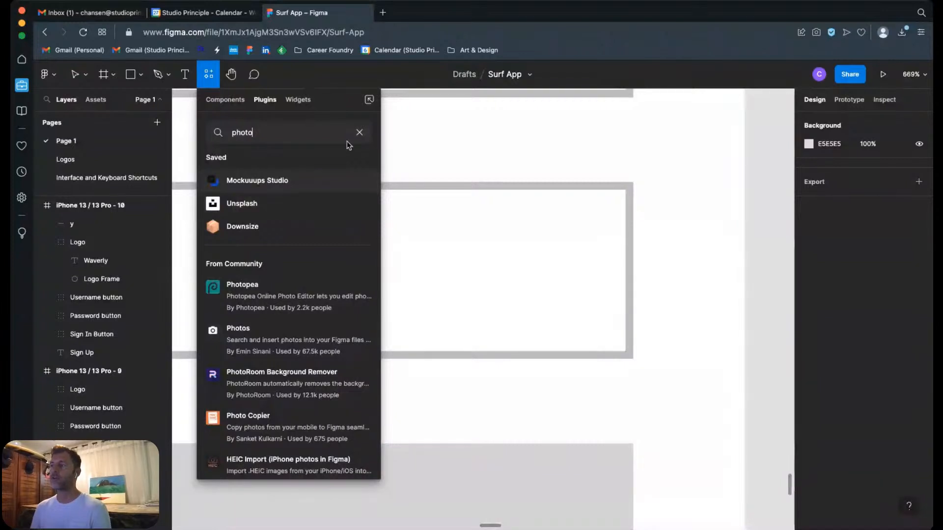
pyautogui.click(359, 134)
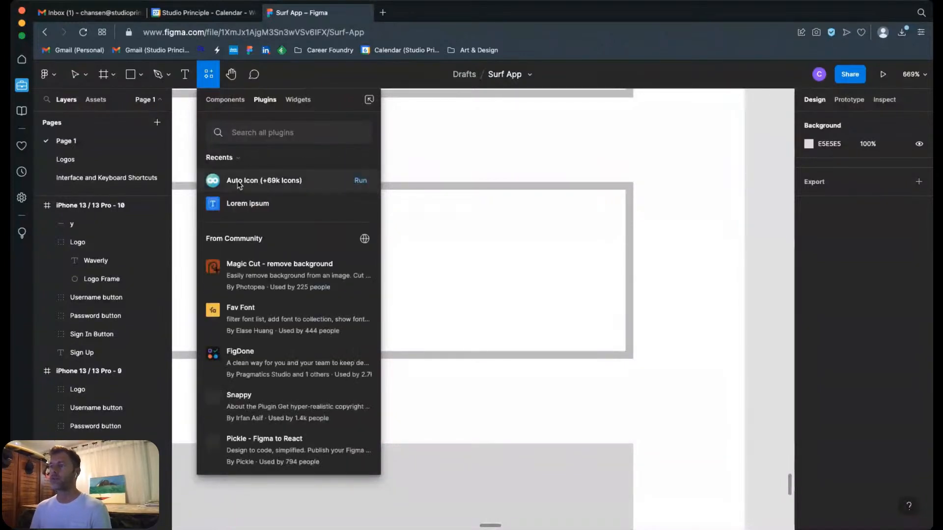
# Step: Run the Auto Icon (+69k Icons) plugin and move its window off the design properties onto the canvas
pyautogui.click(263, 182)
pyautogui.click(253, 257)
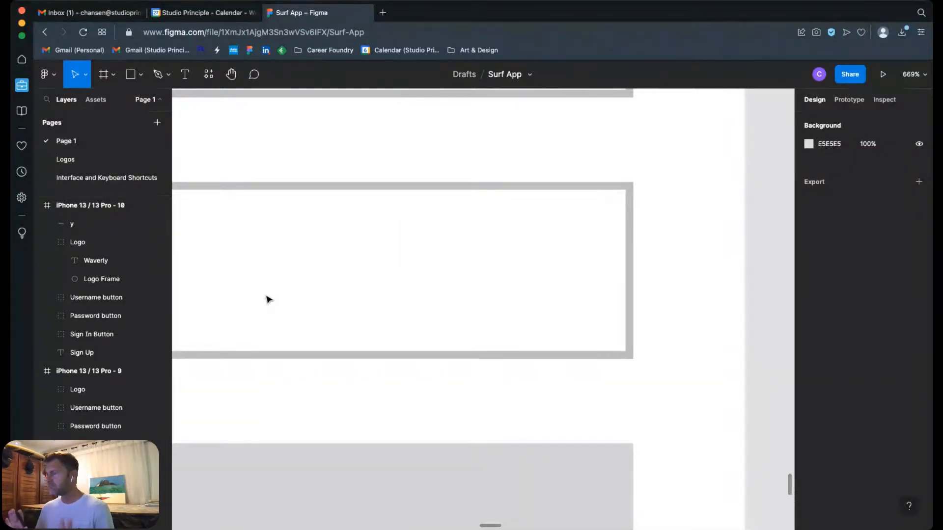
pyautogui.press('alt+super+p')
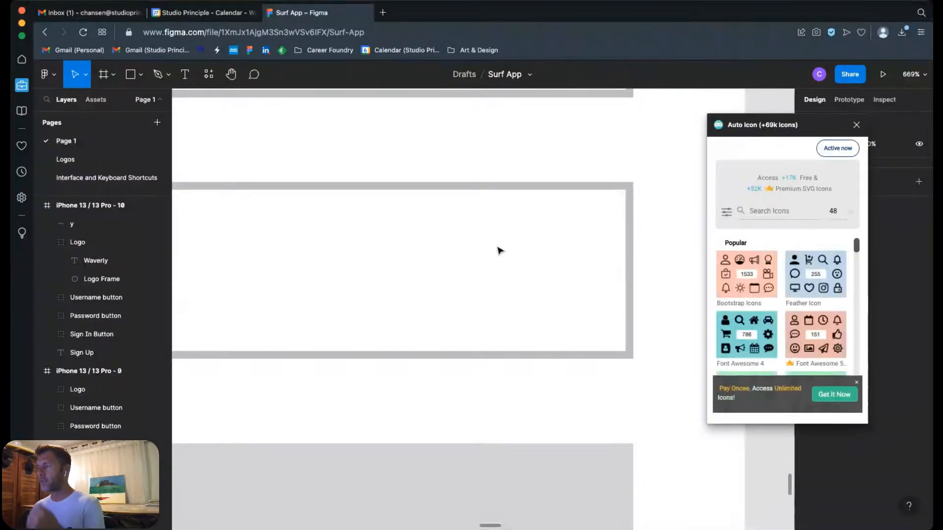
pyautogui.moveTo(828, 123); pyautogui.dragTo(750, 97)
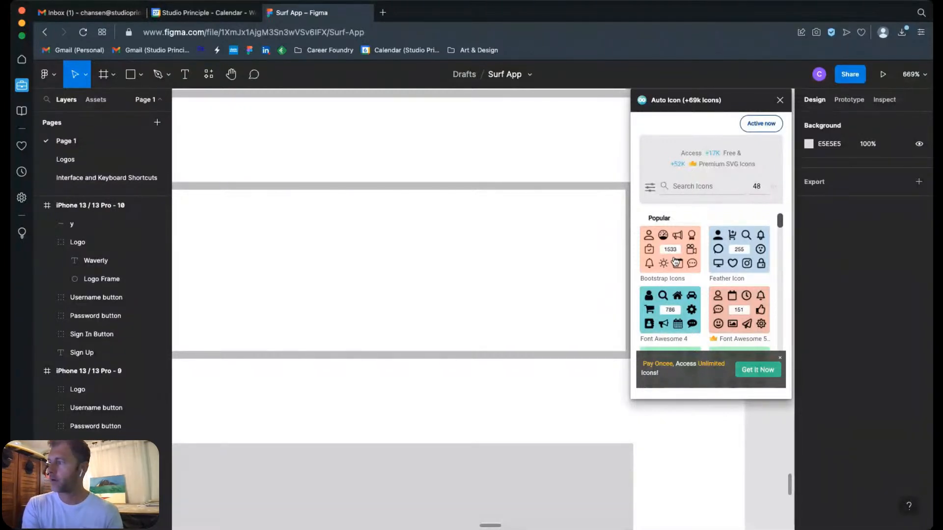
# Step: Search the plugin's icon library for lock and for password to compare the icons on offer
pyautogui.write('l')
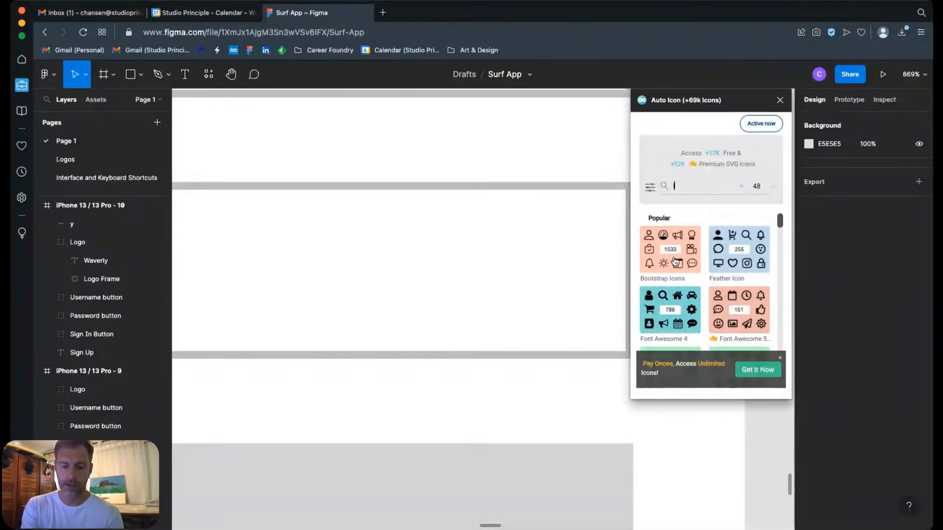
pyautogui.write('ock')
pyautogui.press('Return')
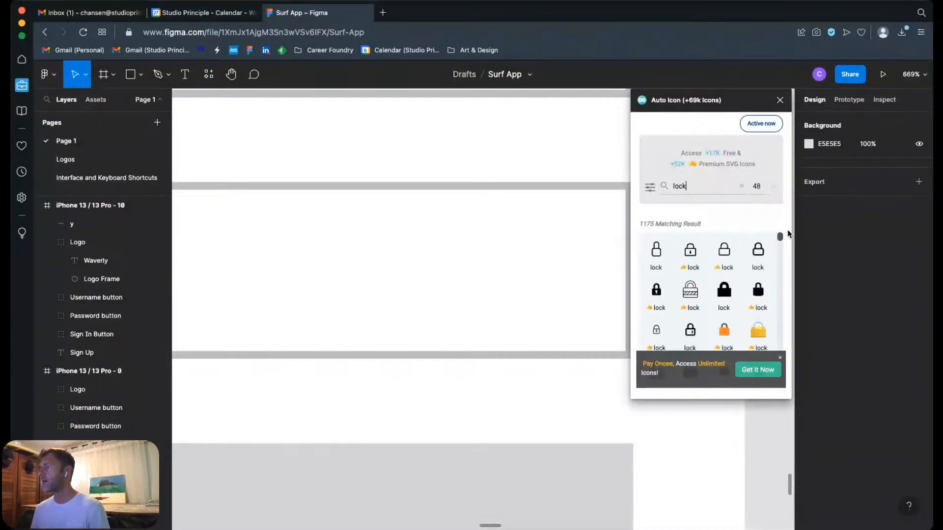
pyautogui.press('BackSpace')
pyautogui.press('BackSpace')
pyautogui.press('BackSpace')
pyautogui.write('pa')
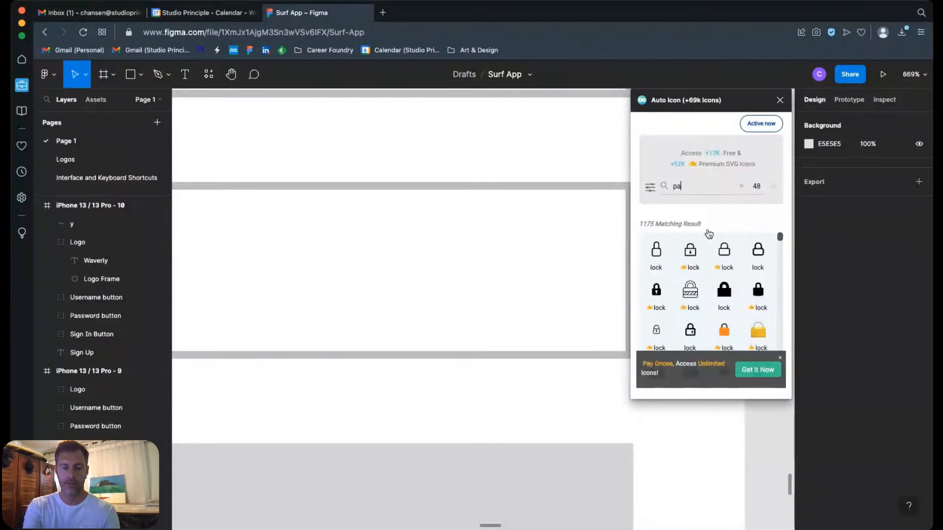
pyautogui.write('ssword')
pyautogui.press('BackSpace')
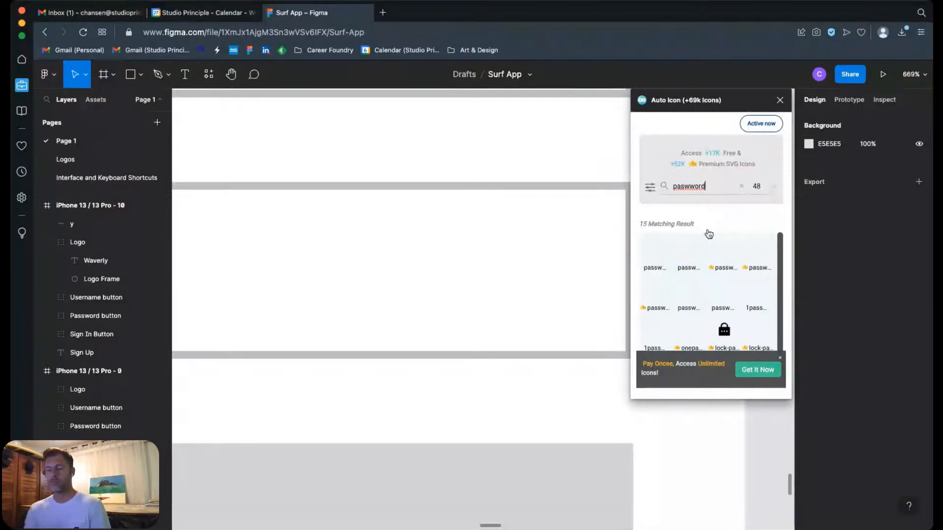
pyautogui.write('sw')
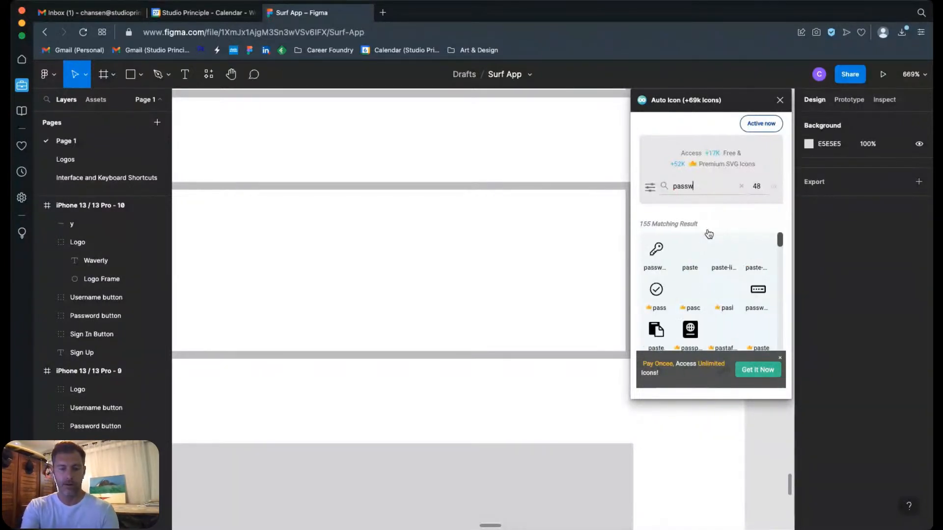
pyautogui.write('ord')
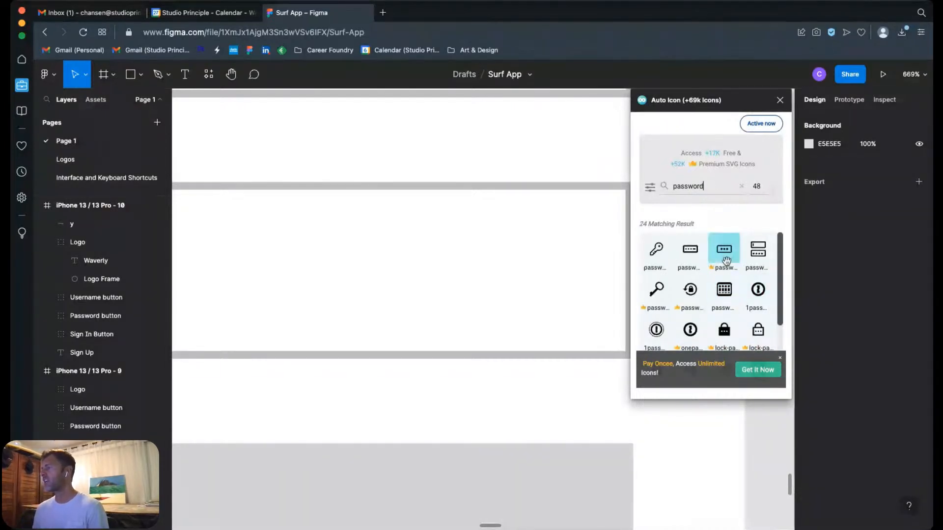
# Step: Search the icon library for lock again, insert the bold outlined lock from the first row, and close the plugin
pyautogui.doubleClick(709, 184)
pyautogui.write('lock')
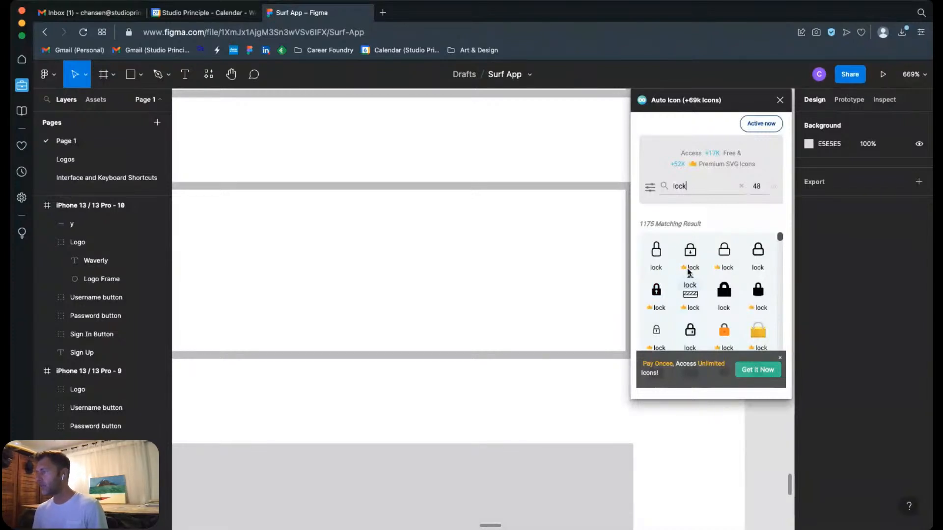
pyautogui.scroll(-1, 725, 284)
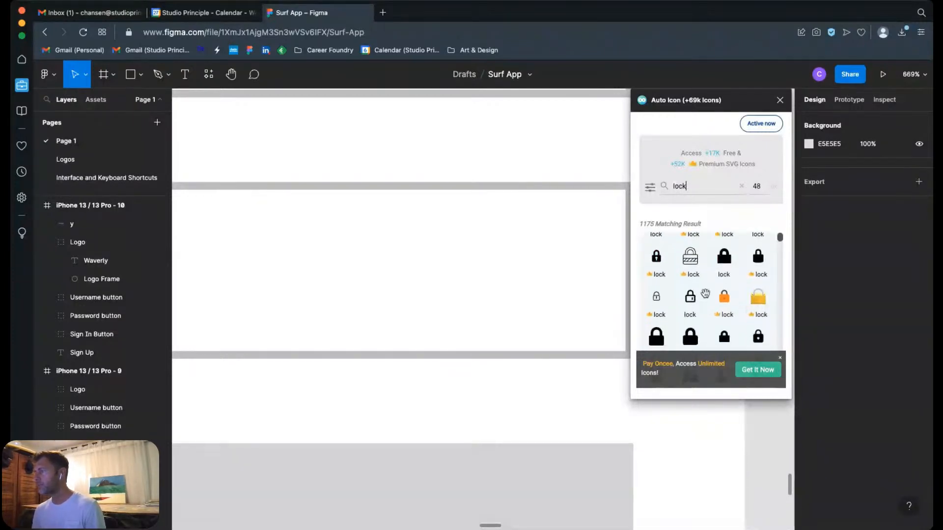
pyautogui.scroll(-3, 724, 287)
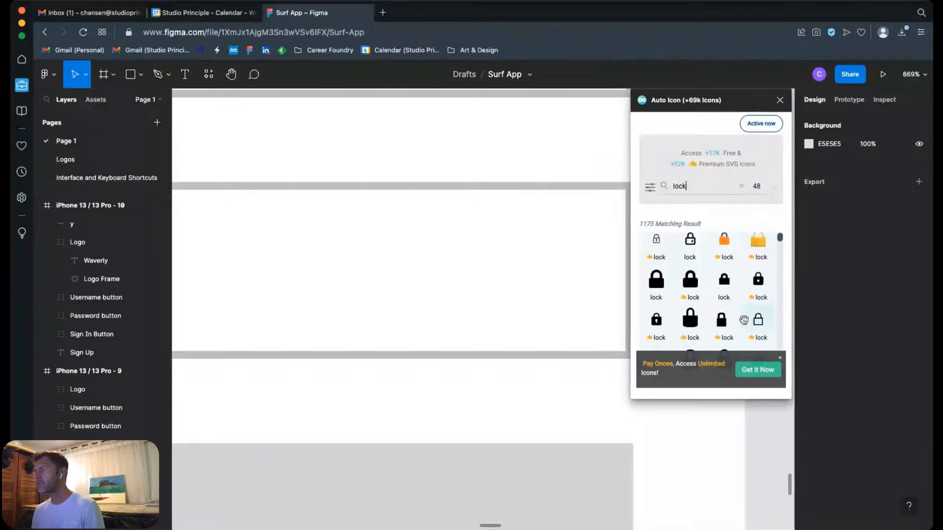
pyautogui.scroll(-1, 758, 304)
pyautogui.scroll(-3, 719, 297)
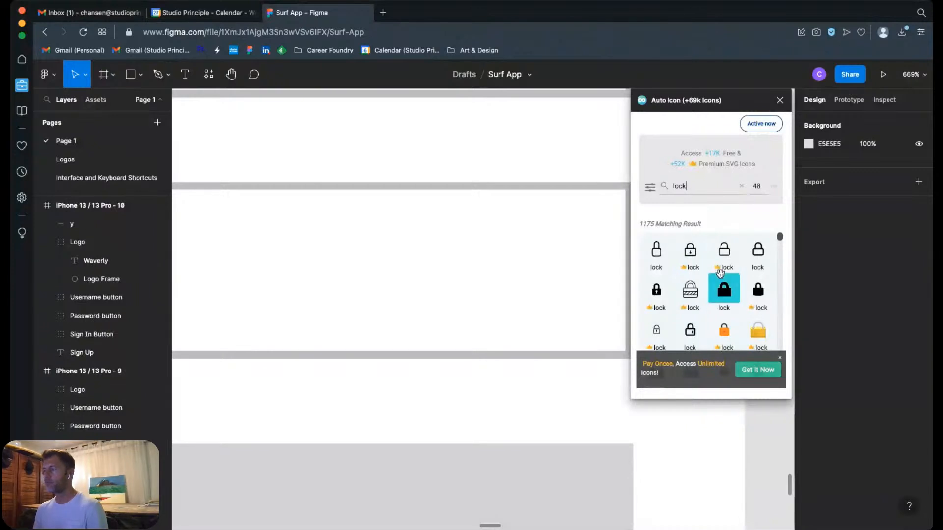
pyautogui.click(762, 247)
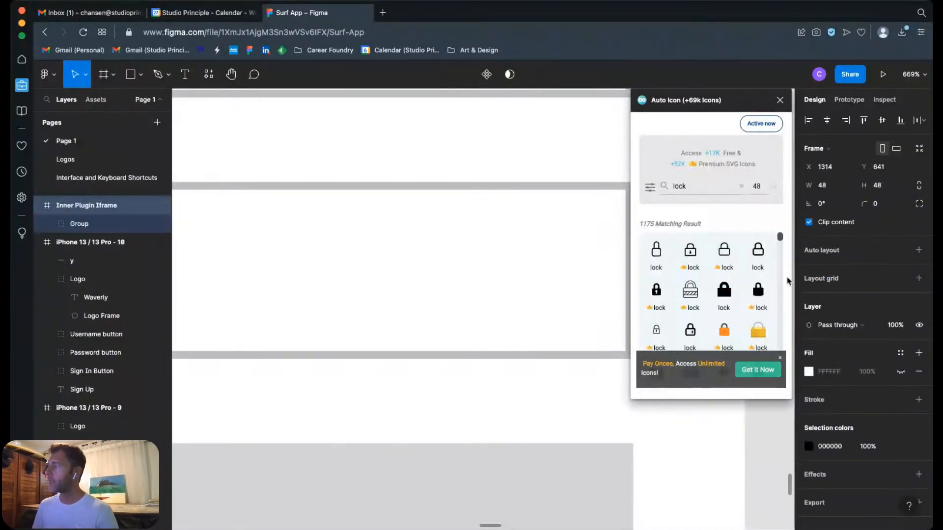
pyautogui.click(780, 101)
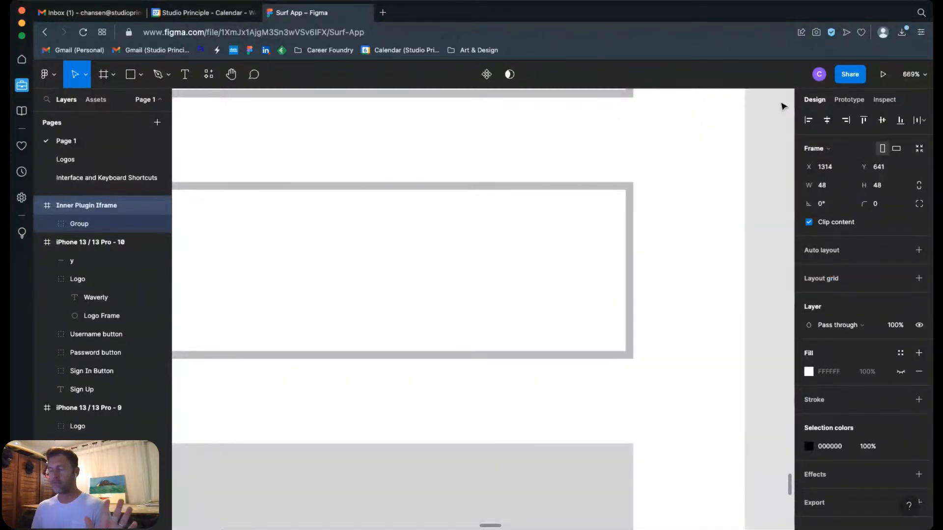
# Step: Move the lock vector out of its plugin frame beside the iPhone 13 / 13 Pro - 10 wireframe and delete the emptied frame
pyautogui.press('super+minus')
pyautogui.press('super+minus')
pyautogui.press('super+minus')
pyautogui.press('super+minus')
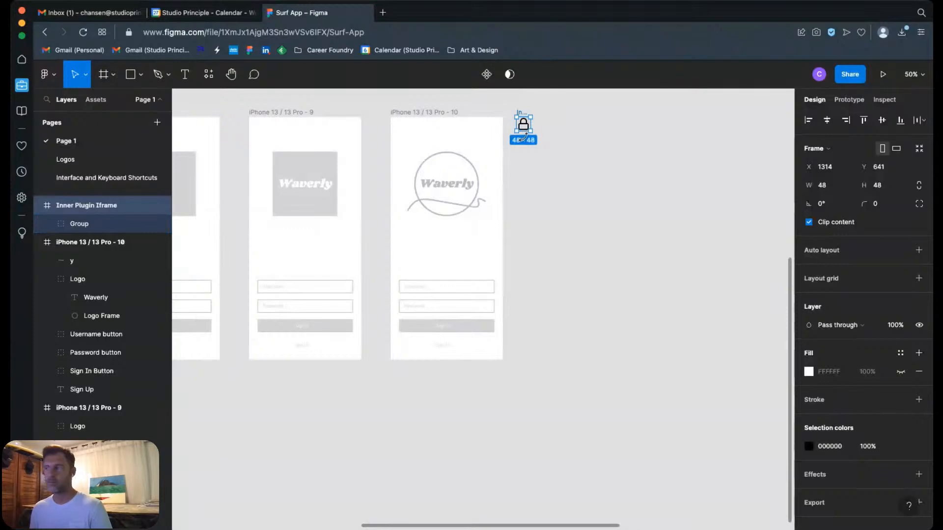
pyautogui.press('z')
pyautogui.moveTo(505, 110); pyautogui.dragTo(545, 152)
pyautogui.click(548, 189)
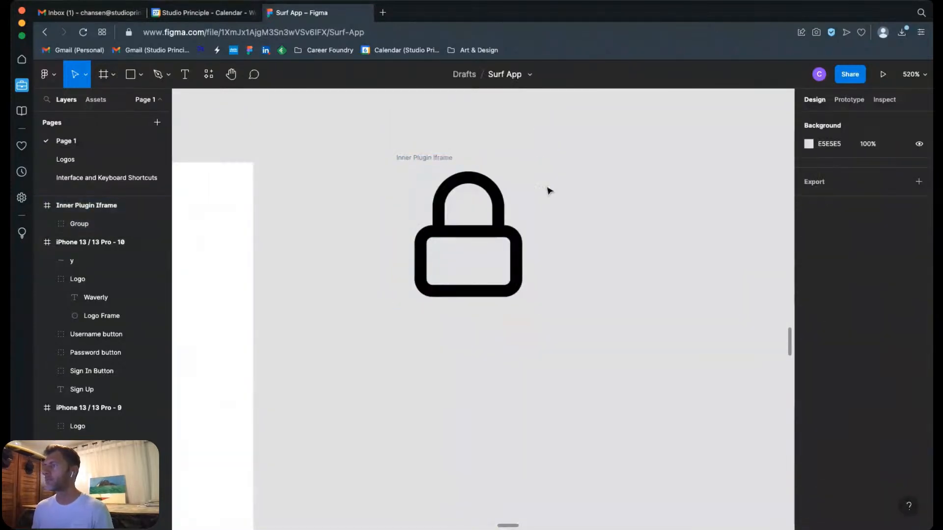
pyautogui.doubleClick(508, 244)
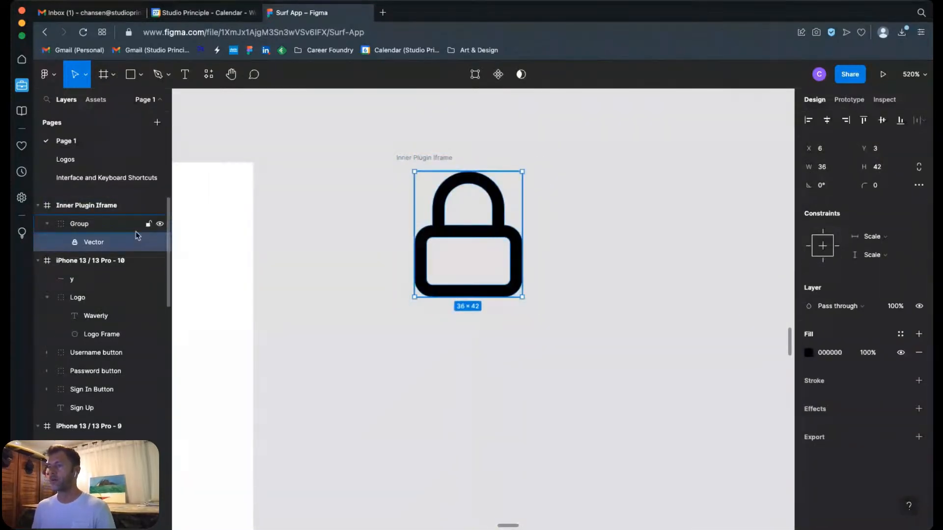
pyautogui.moveTo(463, 231); pyautogui.dragTo(670, 393)
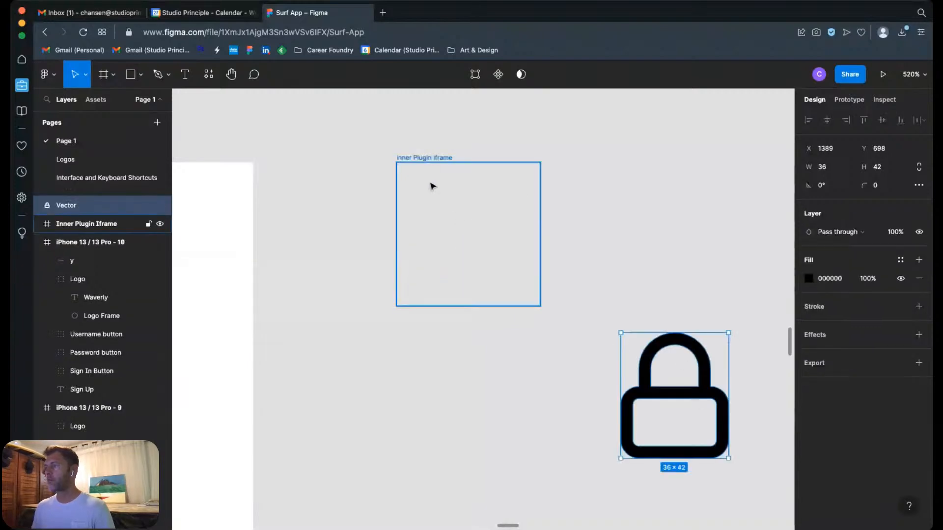
pyautogui.click(420, 159)
pyautogui.press('Delete')
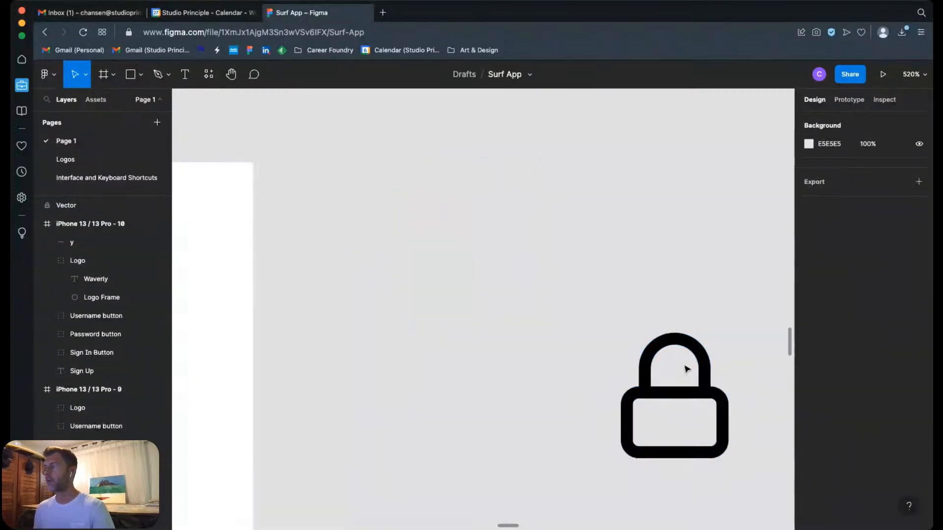
# Step: Rename the lock vector's layer to Lock Icon
pyautogui.click(687, 394)
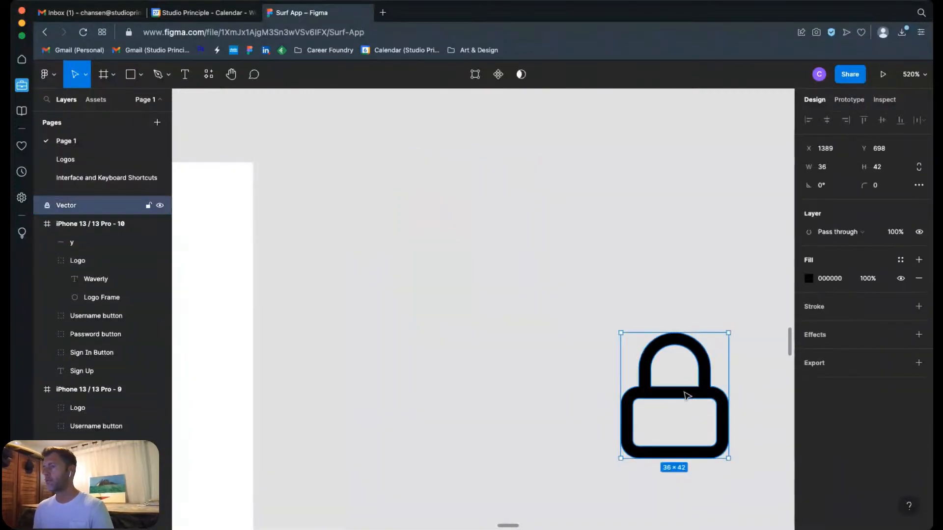
pyautogui.doubleClick(65, 210)
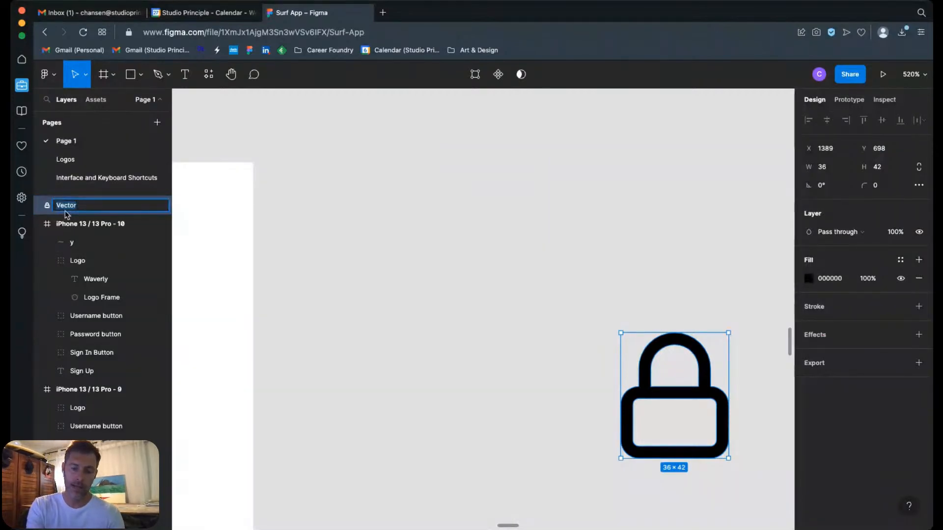
pyautogui.write('Lock Icon')
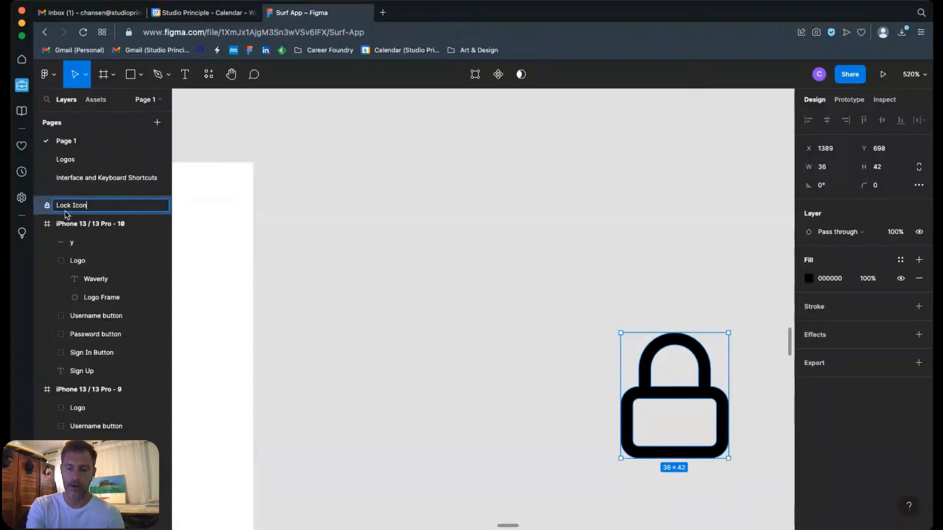
pyautogui.press('Return')
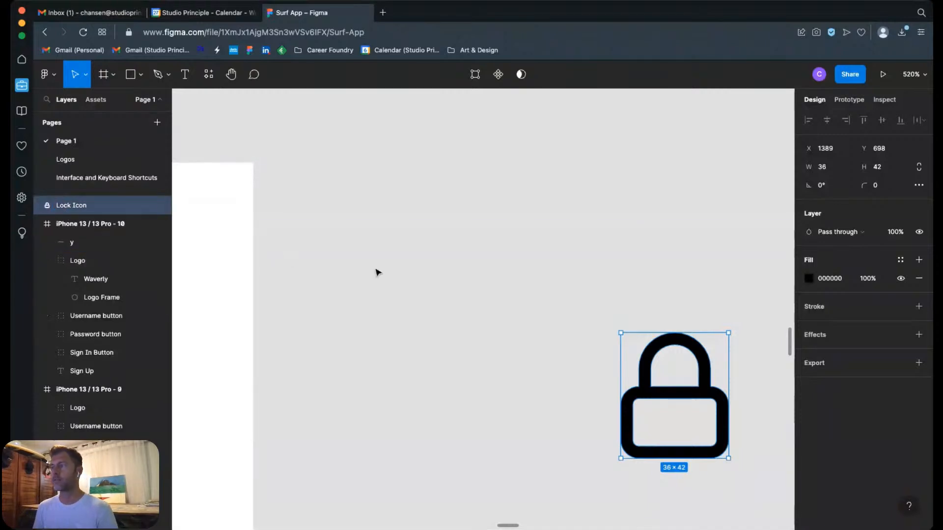
# Step: Move the Lock Icon into the iPhone 13 / 13 Pro - 10 frame, into the blank area between the logo and the Username field
pyautogui.hotkey('shift', '0')
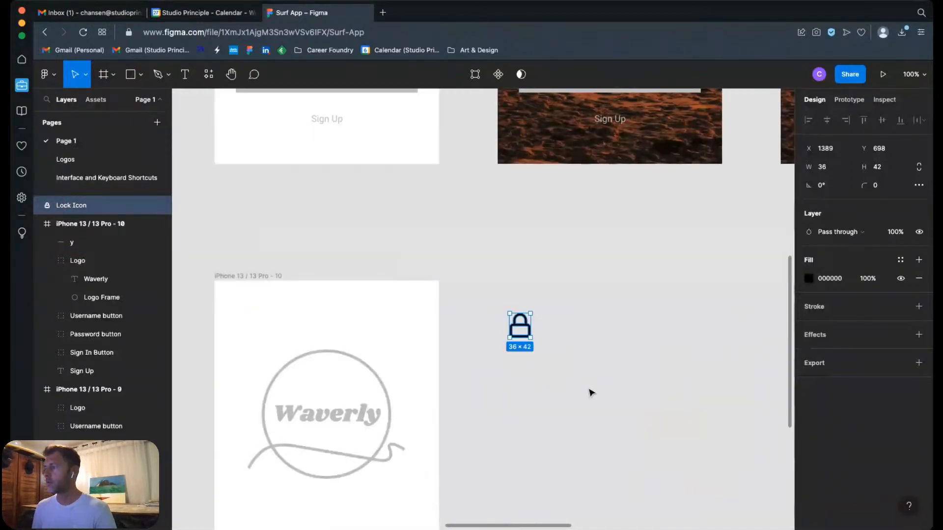
pyautogui.scroll(-5, 592, 393)
pyautogui.hscroll(-3, 591, 393)
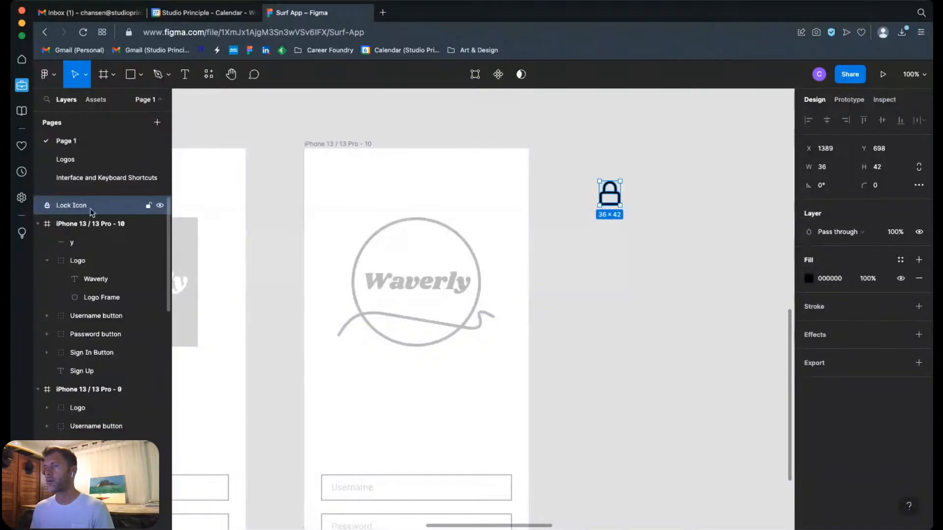
pyautogui.click(96, 224)
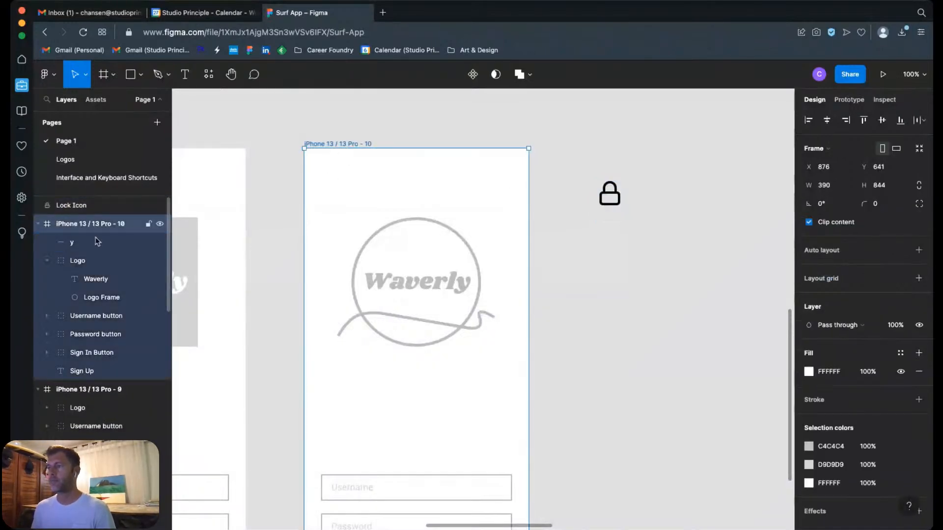
pyautogui.click(73, 206)
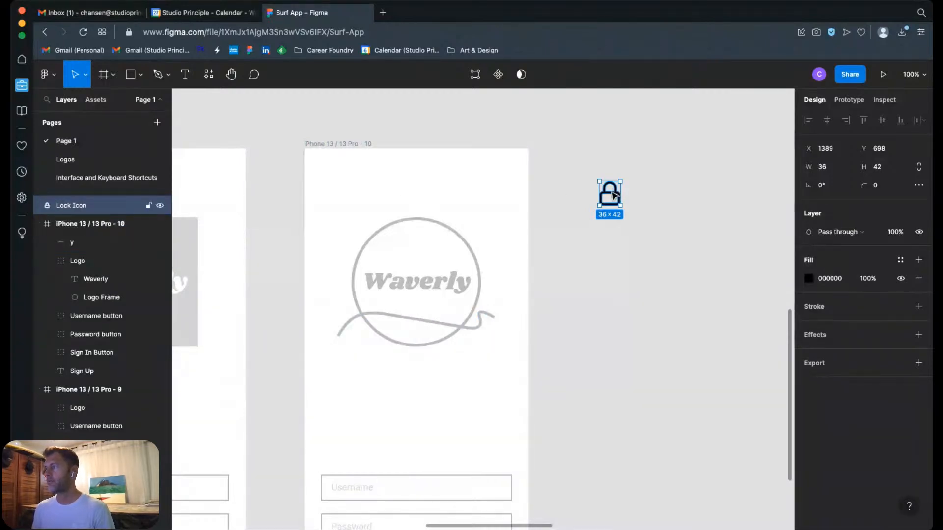
pyautogui.moveTo(613, 196); pyautogui.dragTo(430, 399)
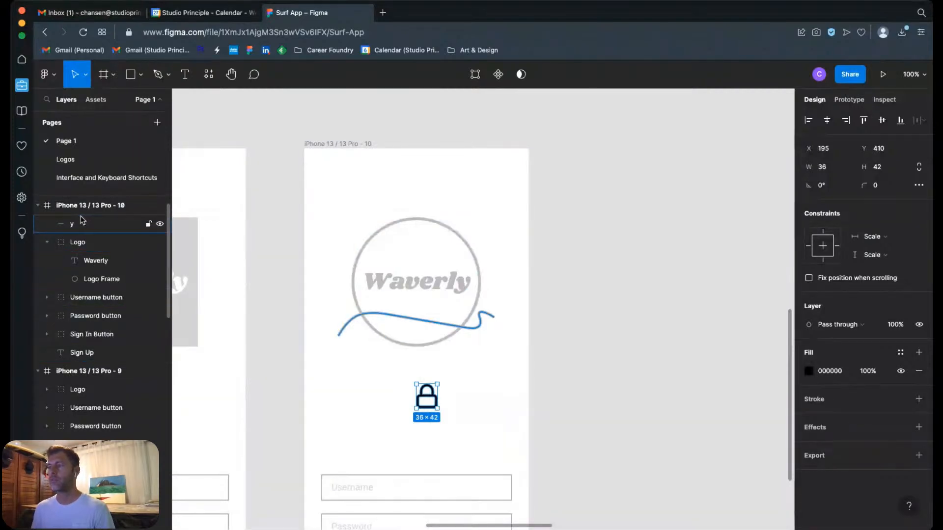
pyautogui.moveTo(433, 399); pyautogui.dragTo(470, 429)
# Step: Place the Lock Icon at the right end of the Password field and scale it down to about 20 × 23
pyautogui.scroll(-5, 470, 429)
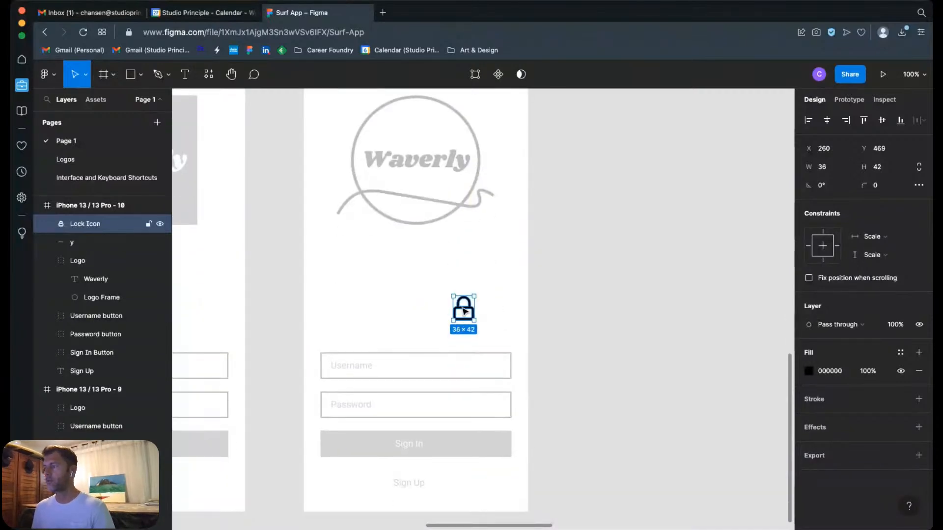
pyautogui.moveTo(465, 311); pyautogui.dragTo(534, 427)
pyautogui.moveTo(589, 439); pyautogui.dragTo(524, 369)
pyautogui.moveTo(519, 331); pyautogui.dragTo(581, 360)
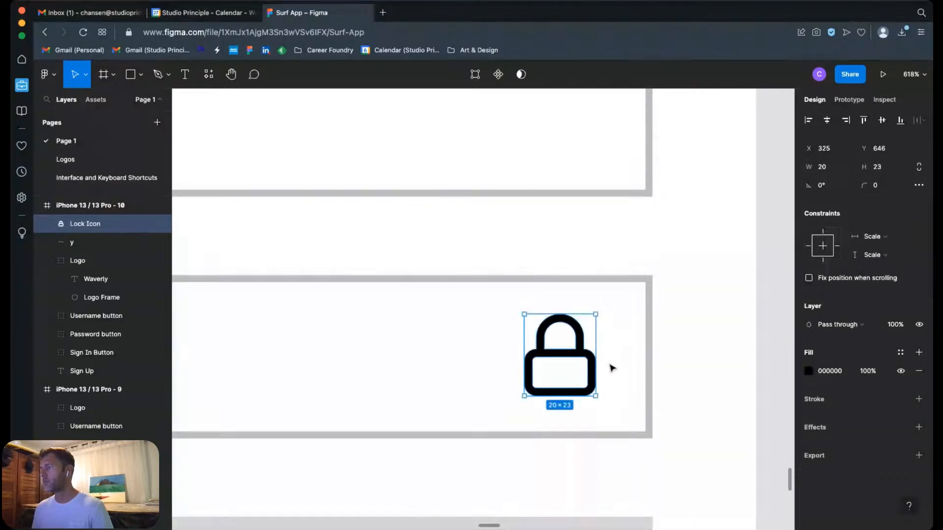
# Step: Fill the Lock Icon with the grey document colour that matches the Password field's outline
pyautogui.click(809, 371)
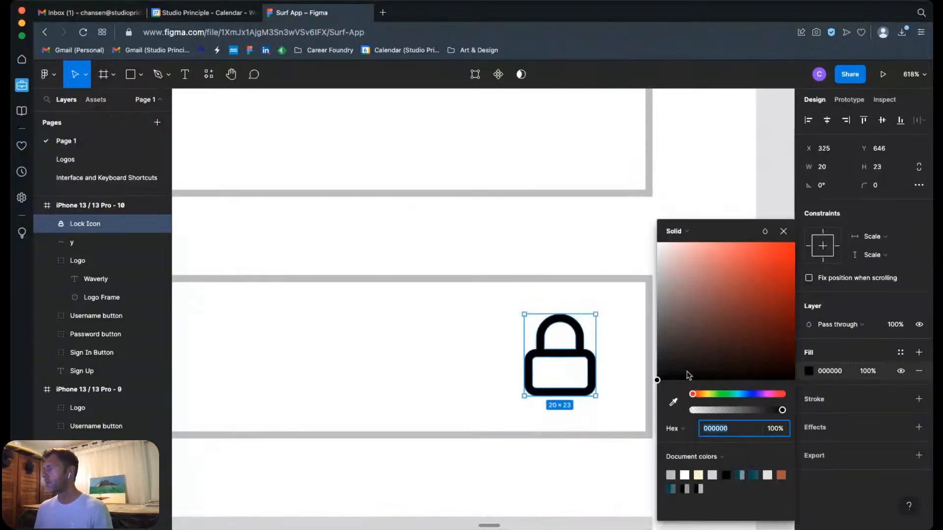
pyautogui.click(671, 475)
pyautogui.click(721, 178)
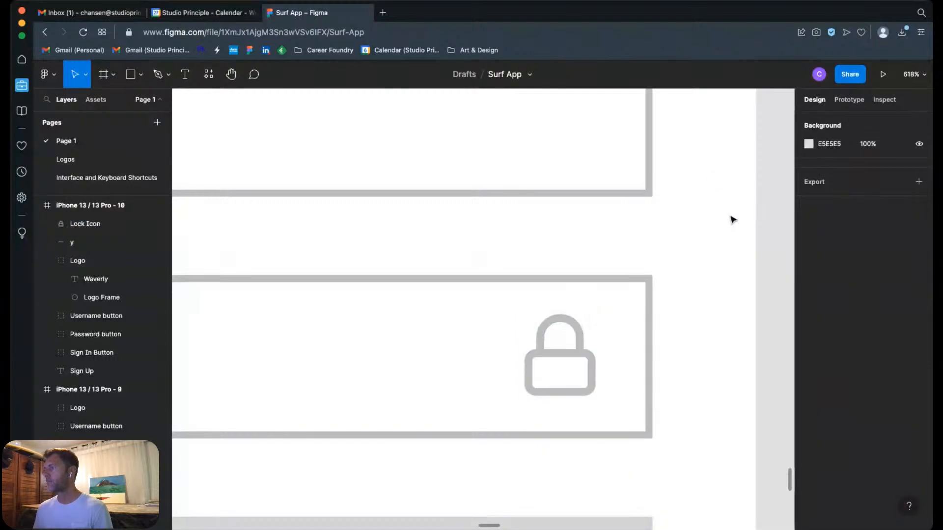
# Step: Run the Auto Icon (+69k Icons) plugin and search its icon library for avatar
pyautogui.scroll(5, 642, 275)
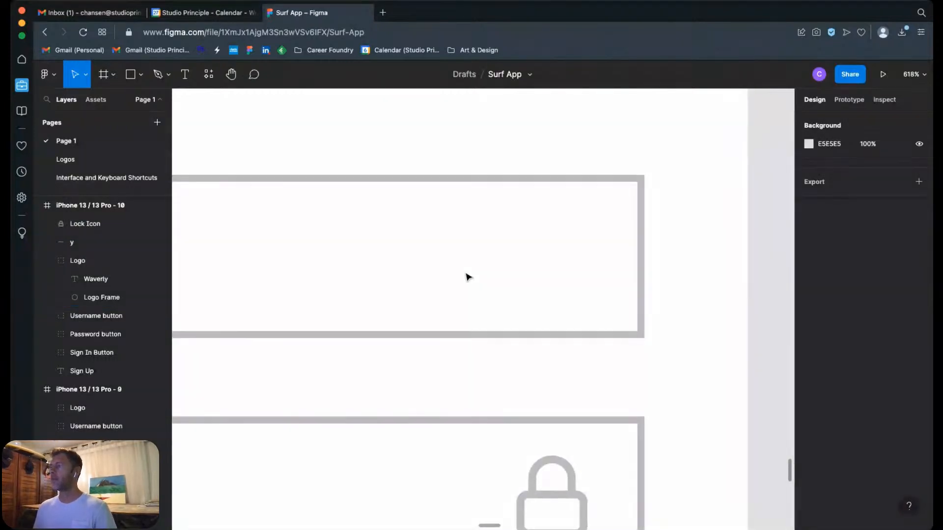
pyautogui.click(208, 75)
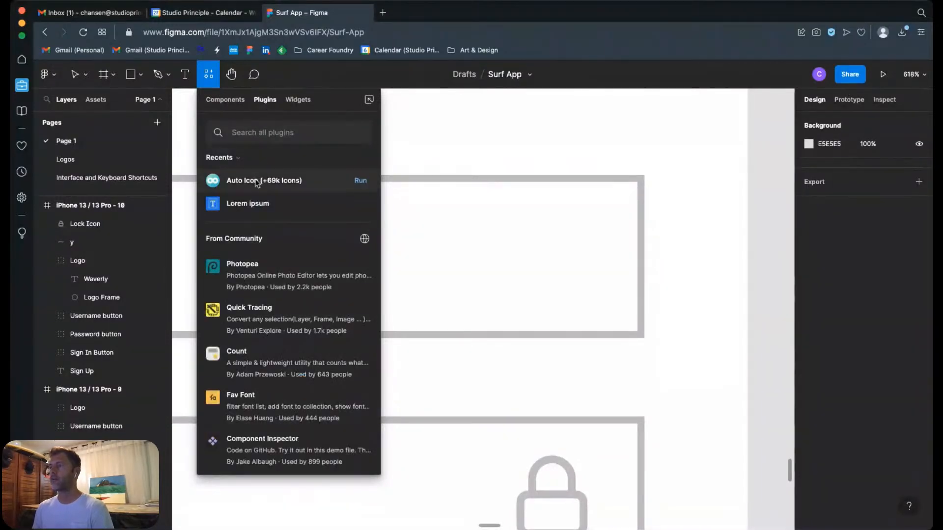
pyautogui.click(256, 181)
pyautogui.click(301, 263)
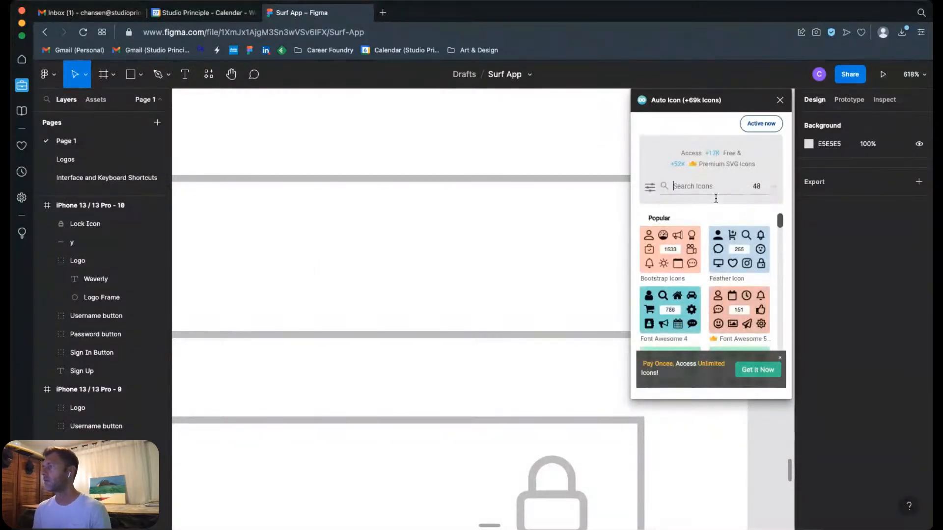
pyautogui.write('avatar')
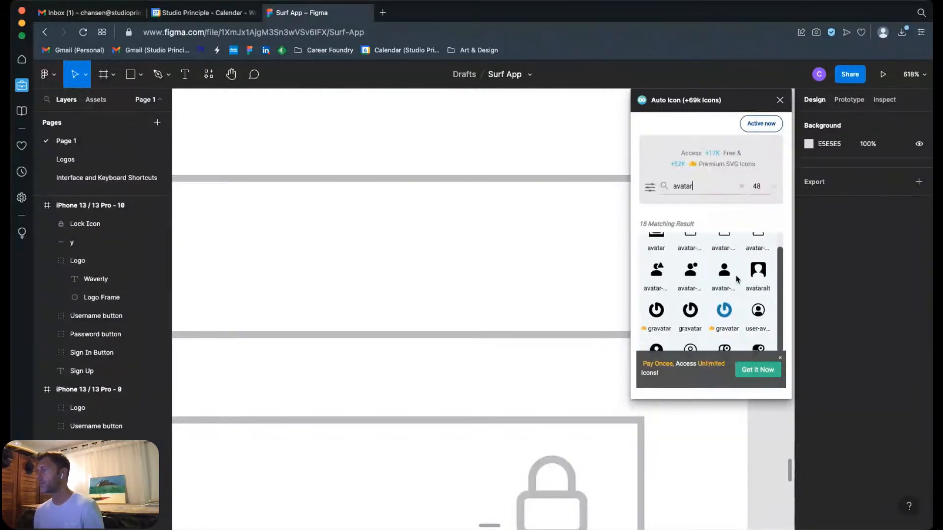
# Step: Browse the avatar icons, insert the thin outlined user avatar in a circle, and close the plugin
pyautogui.scroll(-1, 724, 289)
pyautogui.scroll(-1, 762, 340)
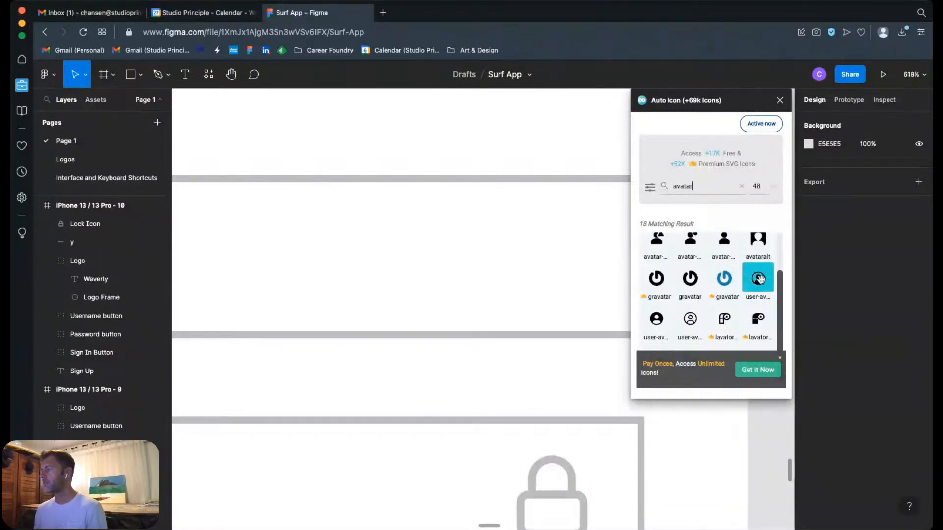
pyautogui.scroll(2, 751, 278)
pyautogui.scroll(-3, 757, 301)
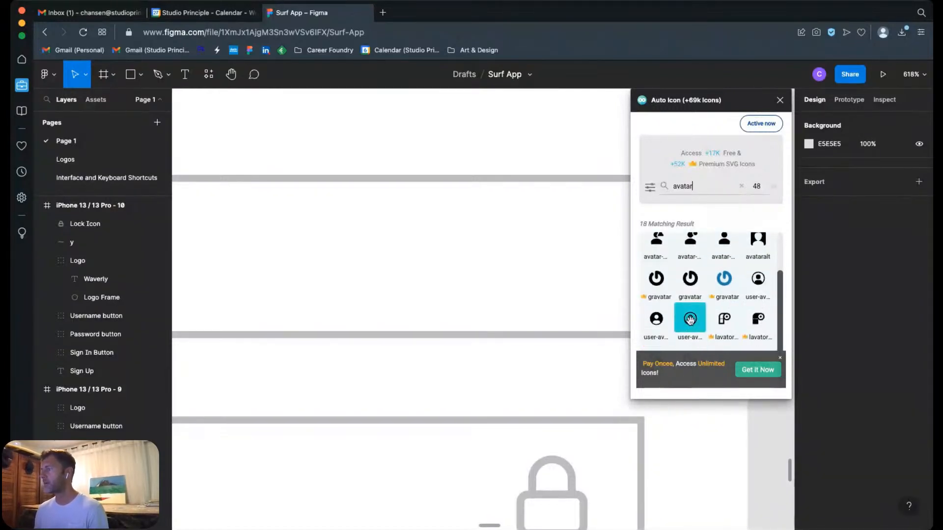
pyautogui.click(690, 320)
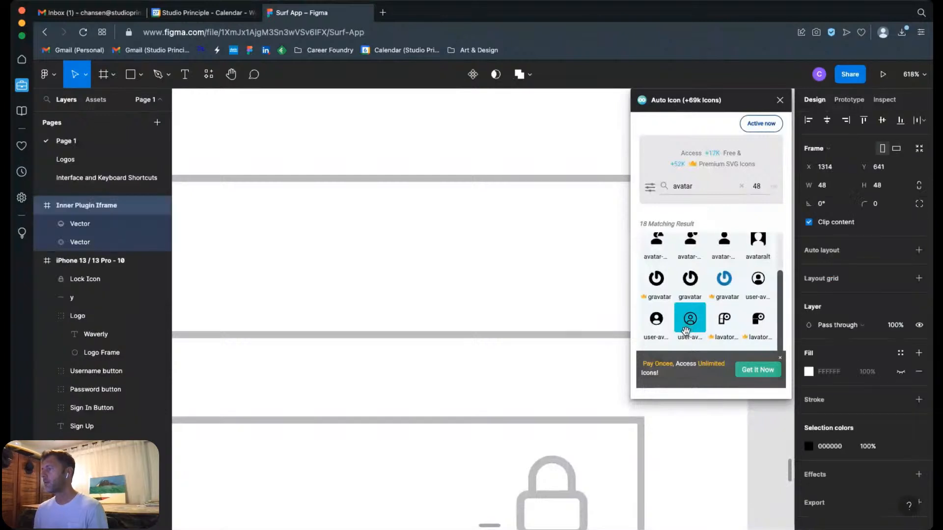
pyautogui.click(780, 99)
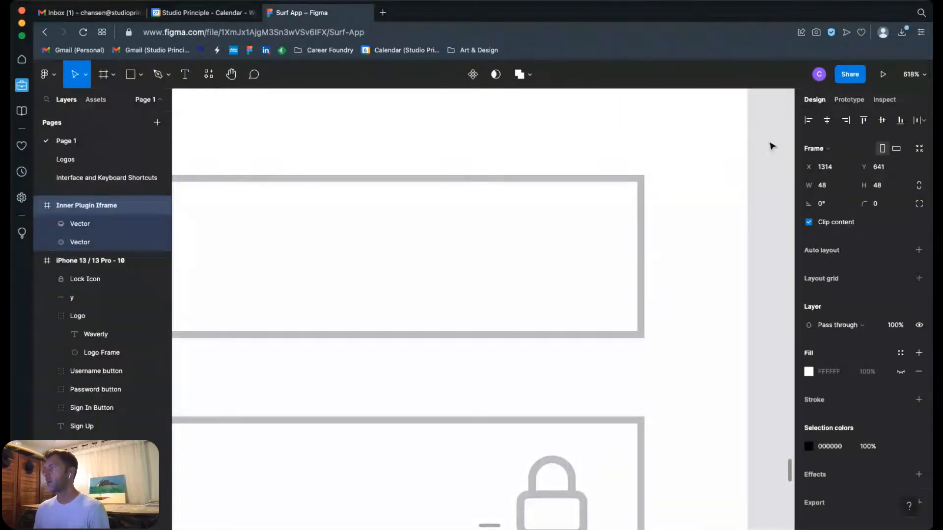
# Step: Move both avatar vectors out of the plugin frame onto the canvas beside the wireframe and delete the emptied frame
pyautogui.hotkey('shift', '0')
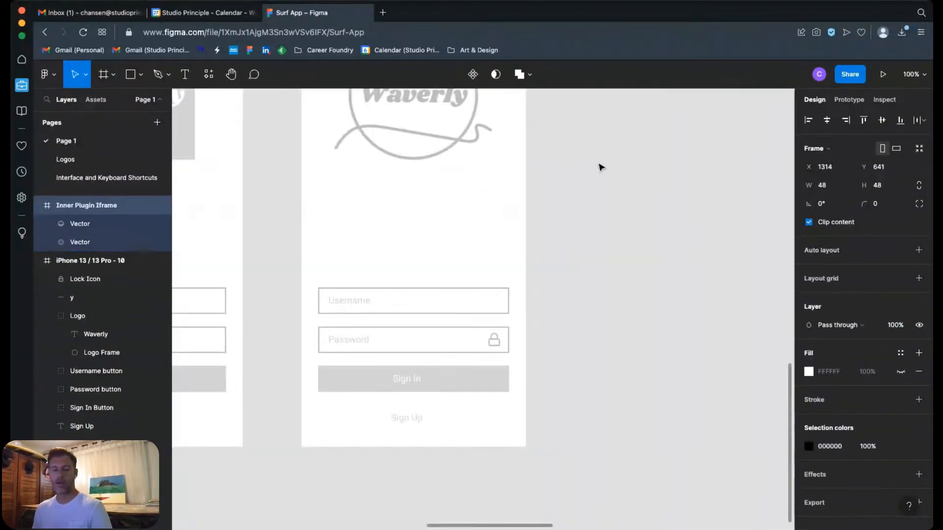
pyautogui.scroll(5, 600, 168)
pyautogui.press('Escape')
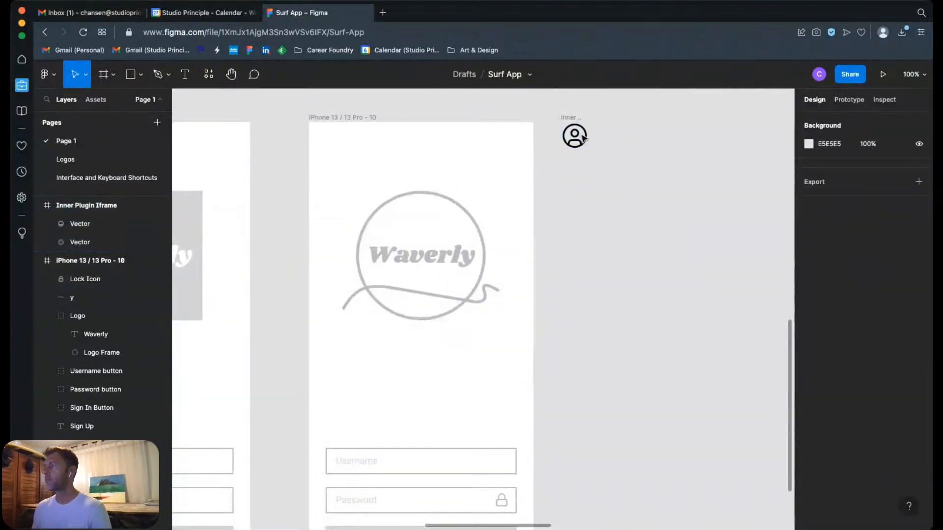
pyautogui.click(583, 139)
pyautogui.keyDown('shift'); pyautogui.click(79, 224); pyautogui.keyUp('shift')
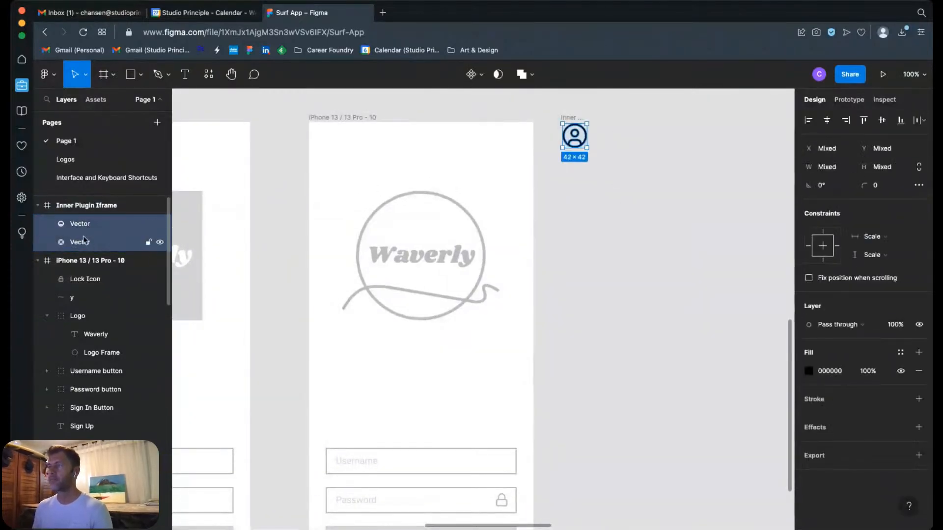
pyautogui.moveTo(587, 146); pyautogui.dragTo(621, 181)
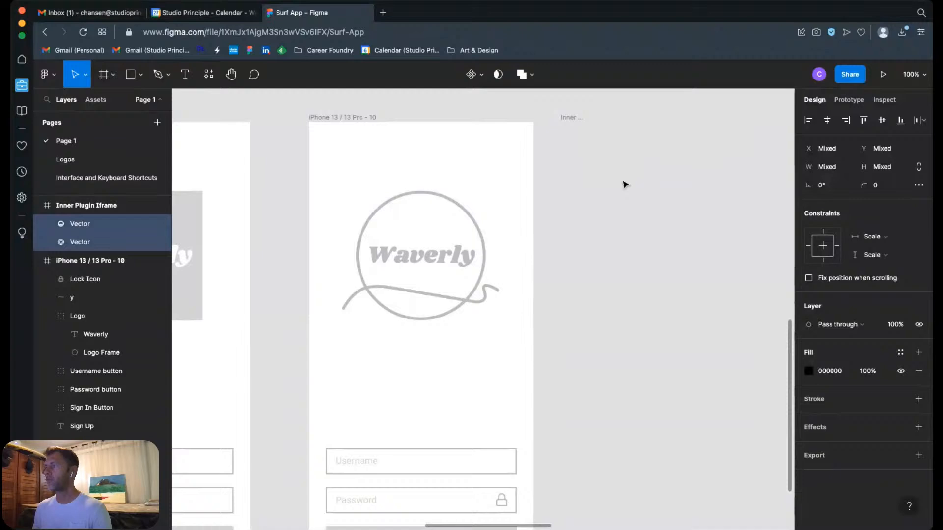
pyautogui.click(573, 129)
pyautogui.press('Delete')
pyautogui.moveTo(588, 154); pyautogui.dragTo(648, 214)
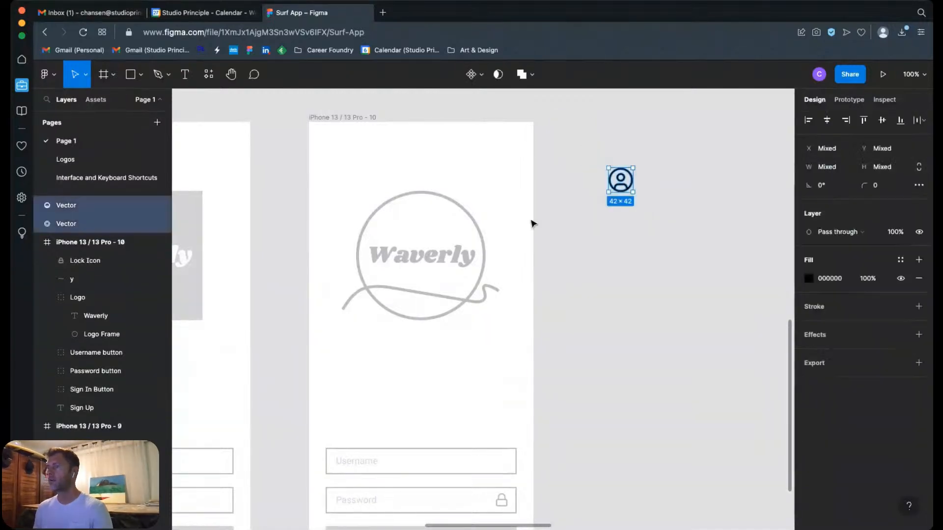
# Step: Group the two avatar vectors and name the group Avatar Icon
pyautogui.rightClick(68, 209)
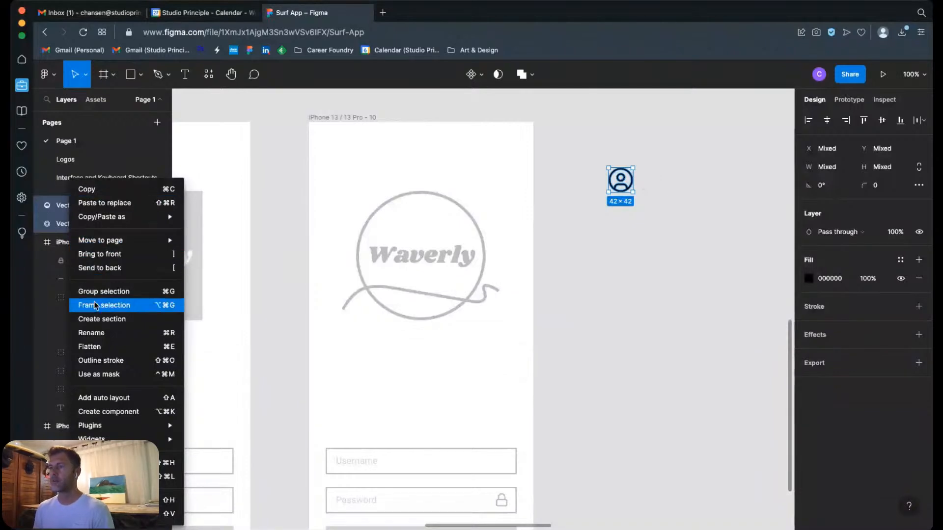
pyautogui.click(108, 295)
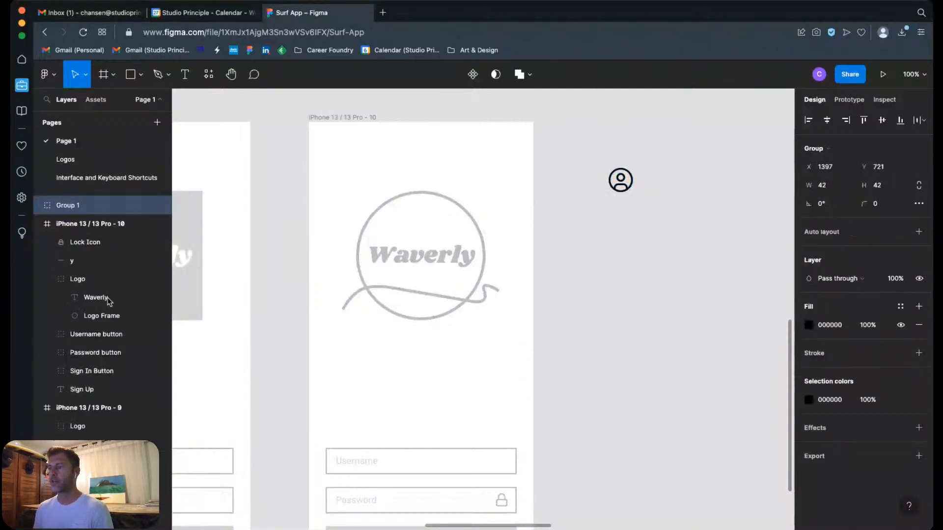
pyautogui.doubleClick(68, 206)
pyautogui.write('Avatar ')
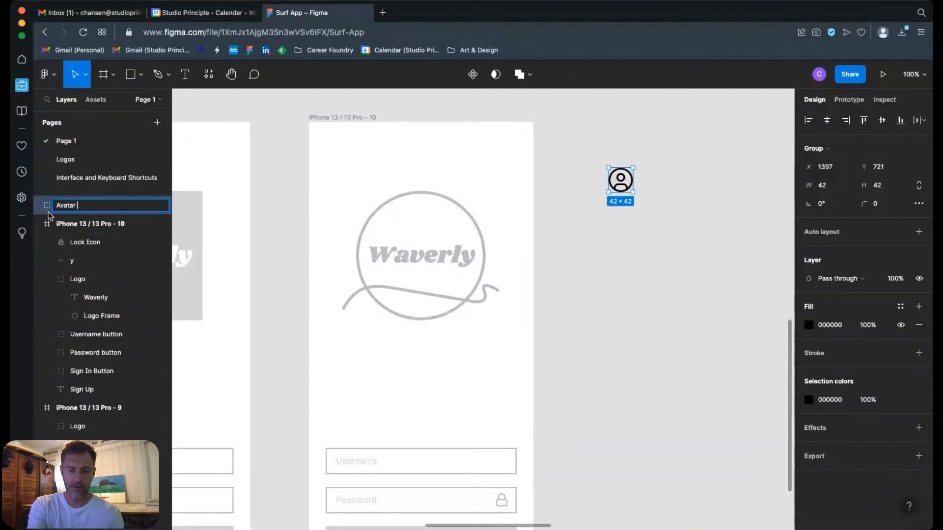
pyautogui.write('Icon')
pyautogui.press('Return')
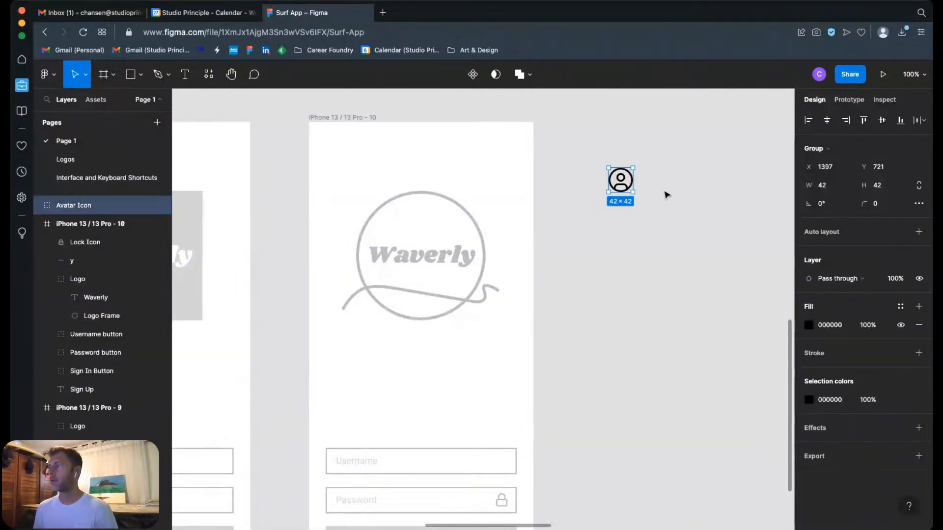
# Step: Move the Avatar Icon onto the right part of the Username field and scale it down to about 25 × 25
pyautogui.moveTo(621, 183); pyautogui.dragTo(485, 463)
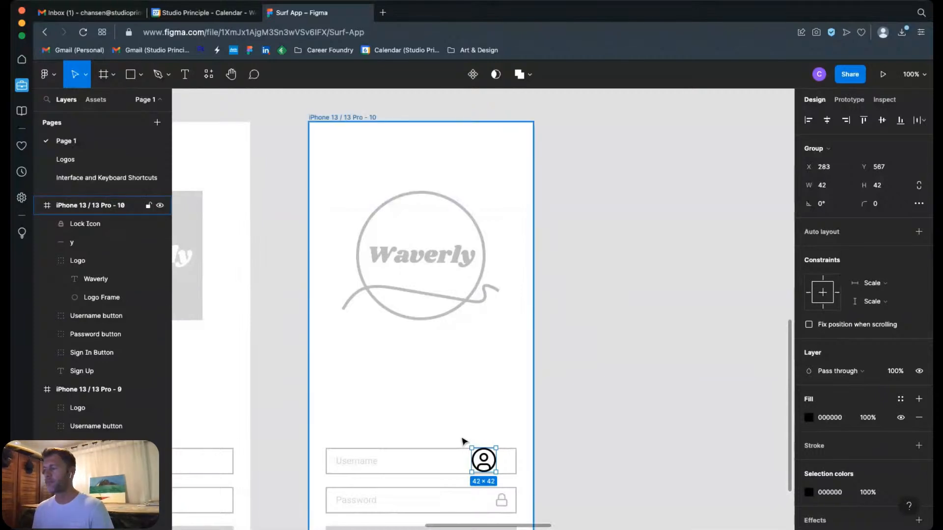
pyautogui.moveTo(446, 434); pyautogui.dragTo(517, 501)
pyautogui.click(491, 400)
pyautogui.click(578, 288)
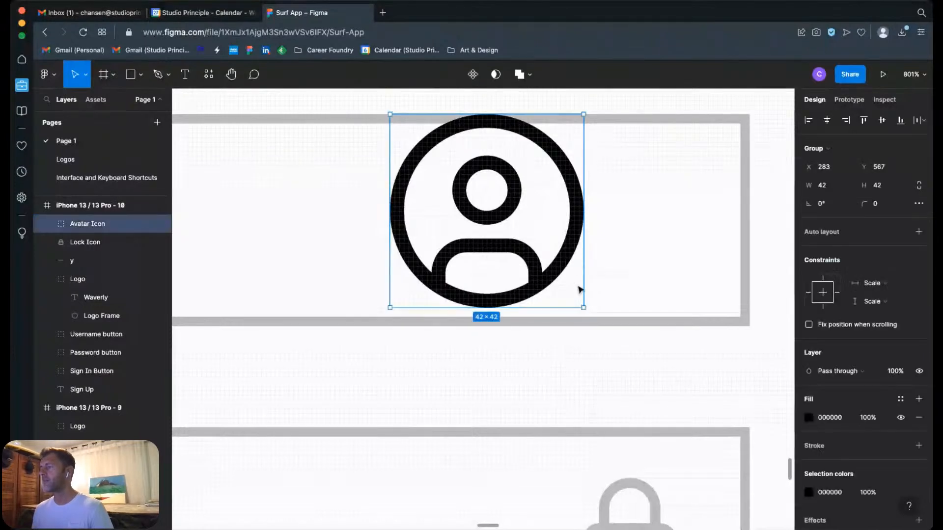
pyautogui.moveTo(583, 307); pyautogui.dragTo(614, 270)
# Step: Place the Avatar Icon over the Password field's lock icon as a size reference and scale it up to about 29 × 29
pyautogui.scroll(-4, 604, 250)
pyautogui.hscroll(3, 604, 250)
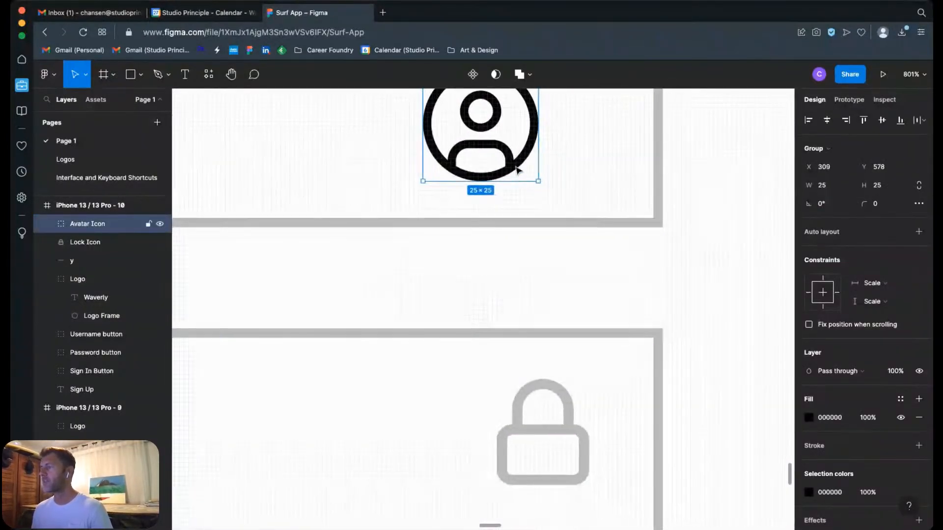
pyautogui.moveTo(516, 170); pyautogui.dragTo(580, 471)
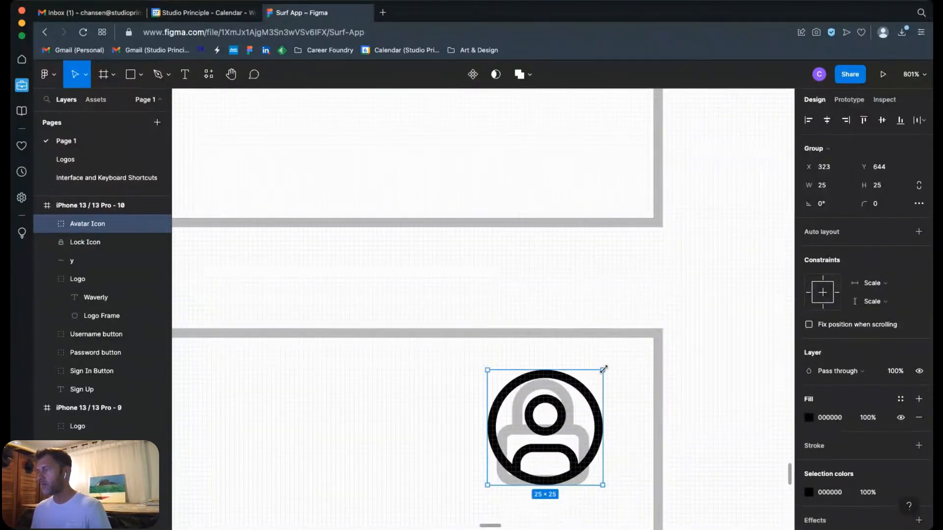
pyautogui.moveTo(603, 369); pyautogui.dragTo(622, 360)
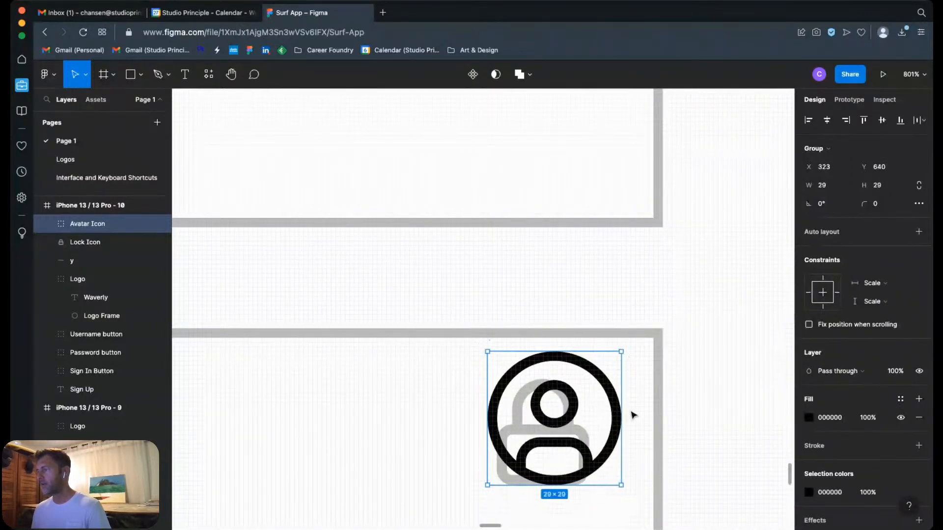
# Step: Move the enlarged Avatar Icon back into the right end of the Username field, roughly centred between its upper and lower borders
pyautogui.moveTo(618, 414); pyautogui.dragTo(546, 173)
pyautogui.scroll(3, 574, 359)
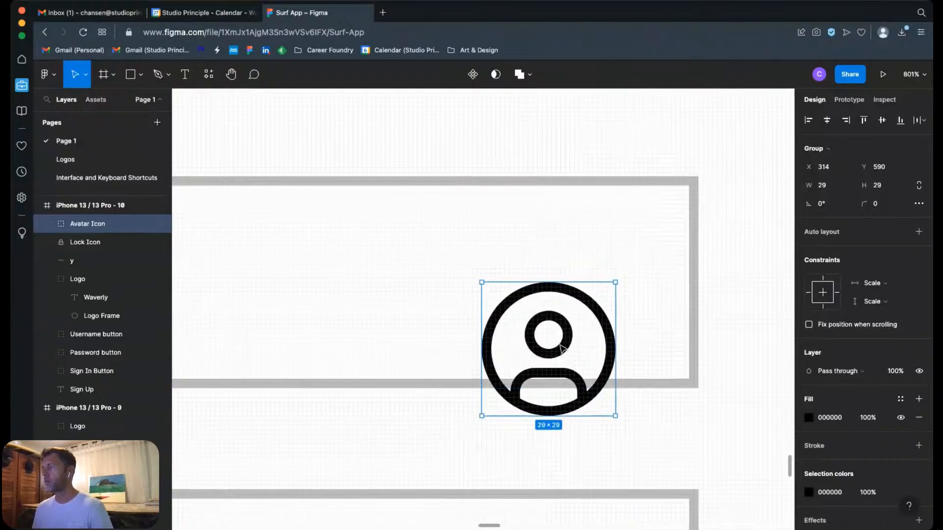
pyautogui.moveTo(561, 348); pyautogui.dragTo(574, 281)
pyautogui.press('super+minus')
pyautogui.press('super+minus')
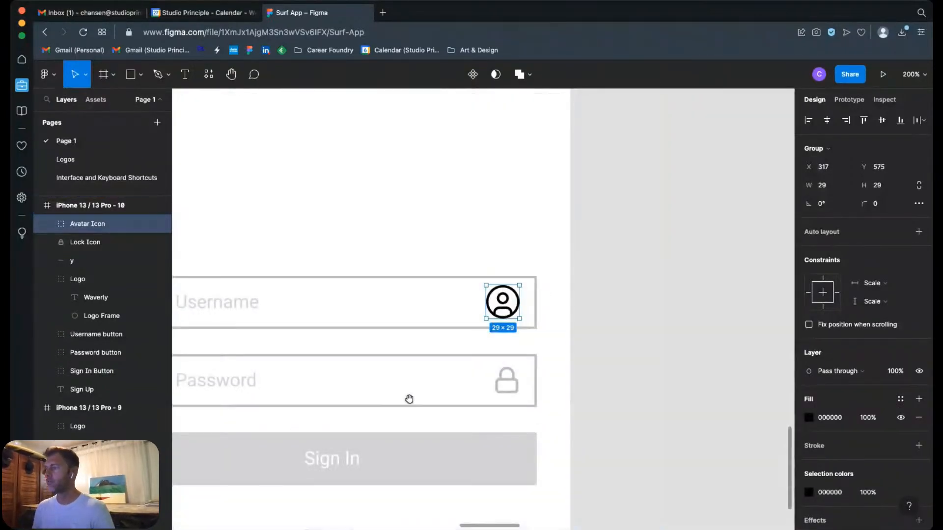
# Step: Align the Avatar Icon and Lock Icon on their horizontal centers
pyautogui.scroll(-3, 334, 314)
pyautogui.hscroll(-2, 334, 314)
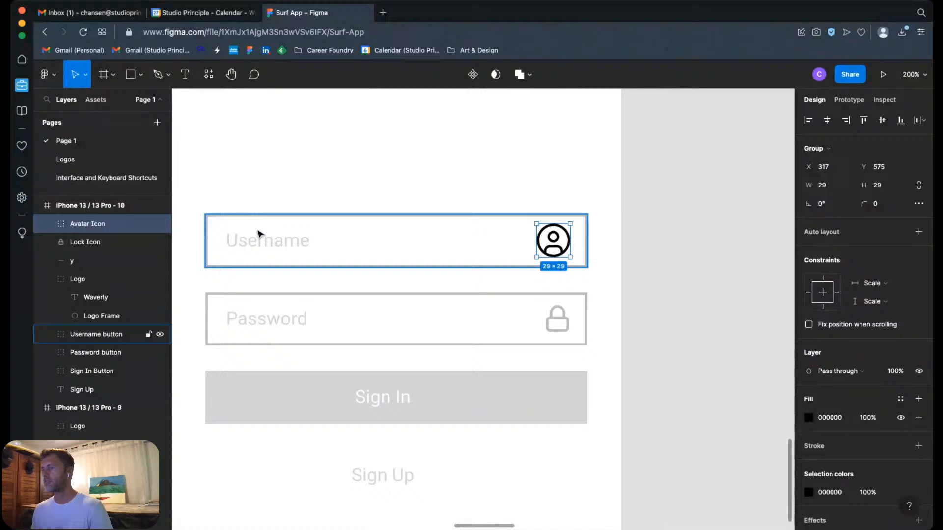
pyautogui.keyDown('shift'); pyautogui.click(561, 320); pyautogui.keyUp('shift')
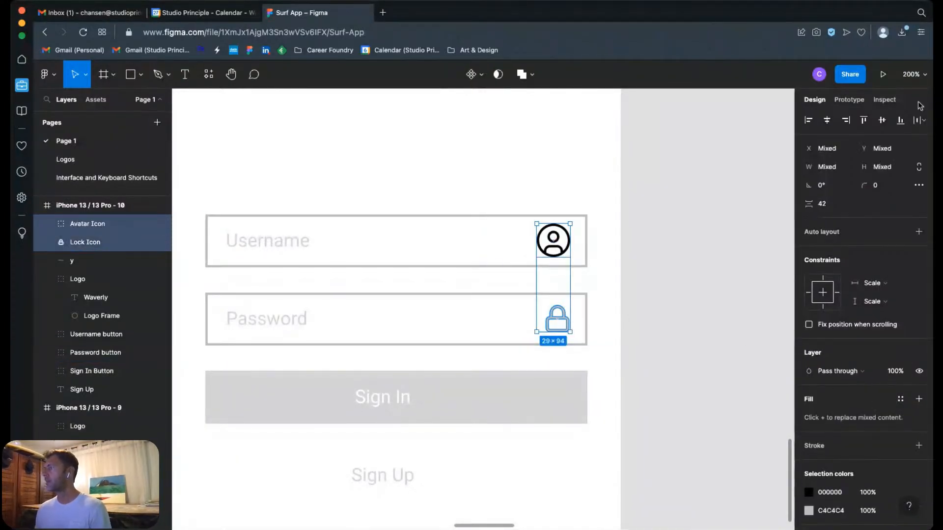
pyautogui.click(826, 122)
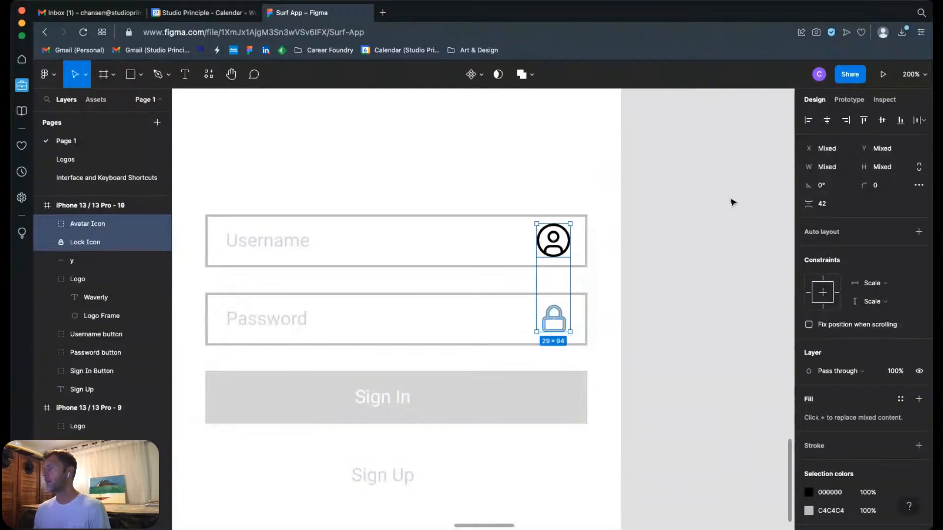
pyautogui.click(643, 239)
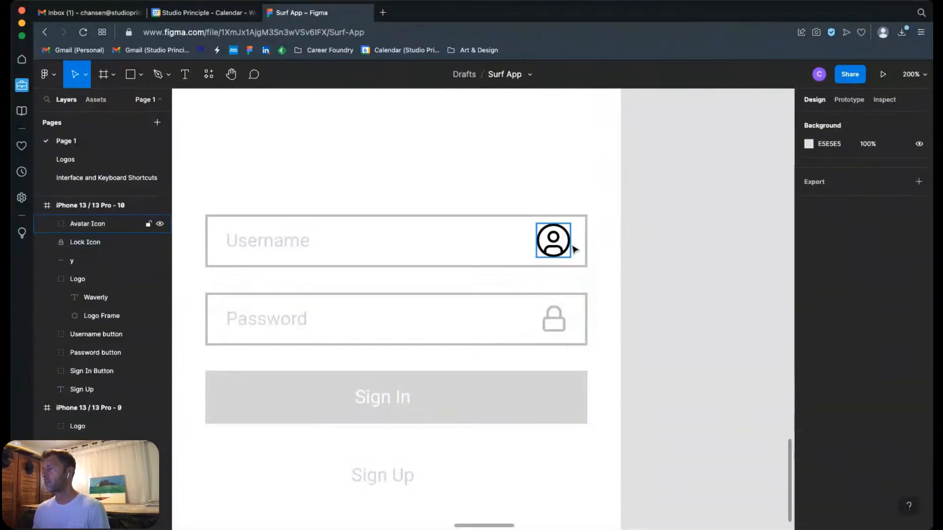
# Step: Change the fill of both Avatar Icon vectors from black to the same light grey as the lock icon
pyautogui.click(567, 248)
pyautogui.click(46, 224)
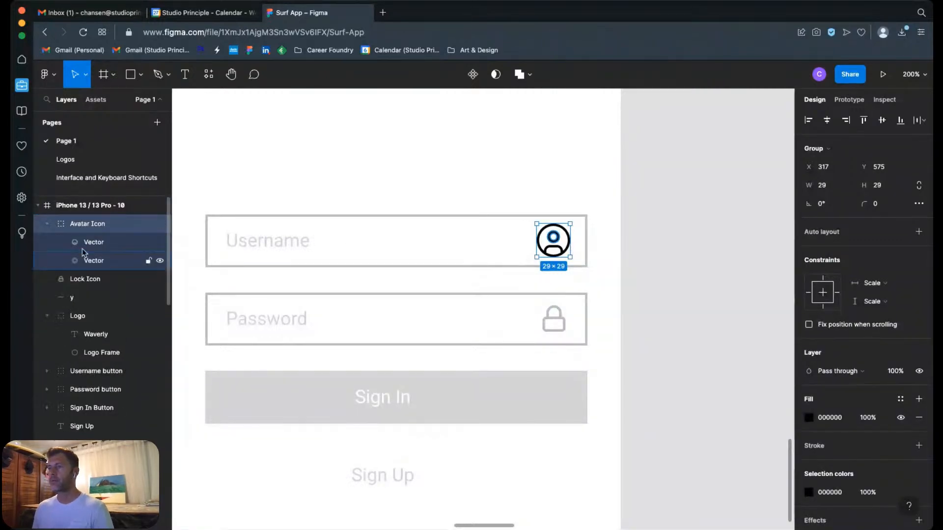
pyautogui.click(87, 243)
pyautogui.keyDown('shift'); pyautogui.click(96, 261); pyautogui.keyUp('shift')
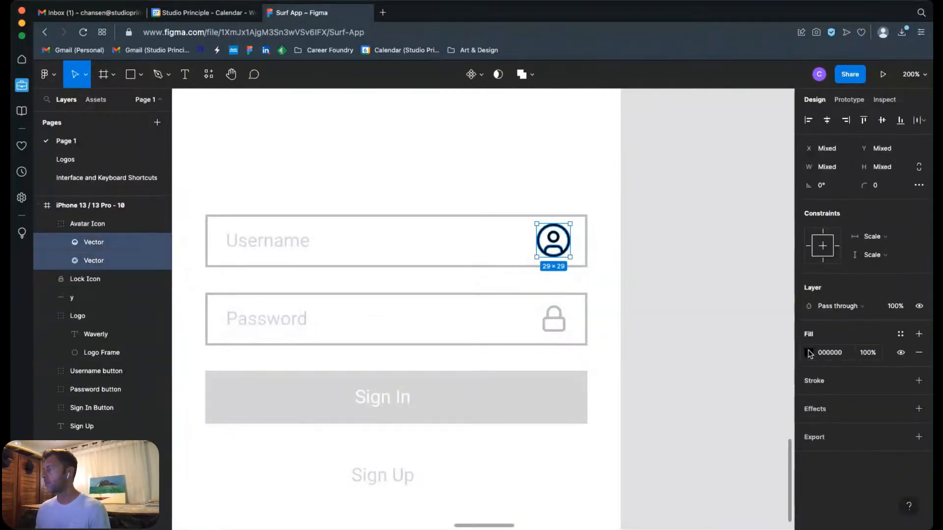
pyautogui.click(808, 352)
pyautogui.click(679, 472)
pyautogui.click(710, 190)
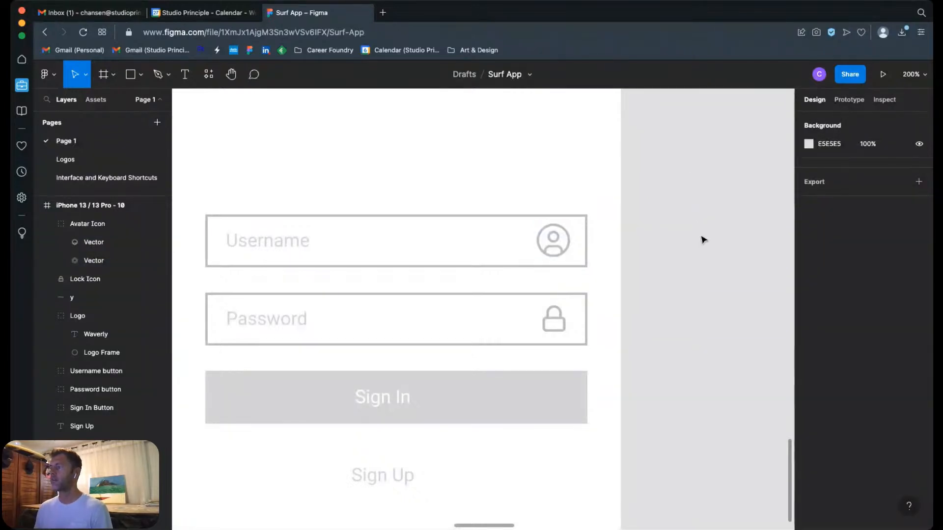
# Step: Compare the third-stage grey wireframe with the reference row above, including the screens with the surf photo background
pyautogui.hotkey('shift', '0')
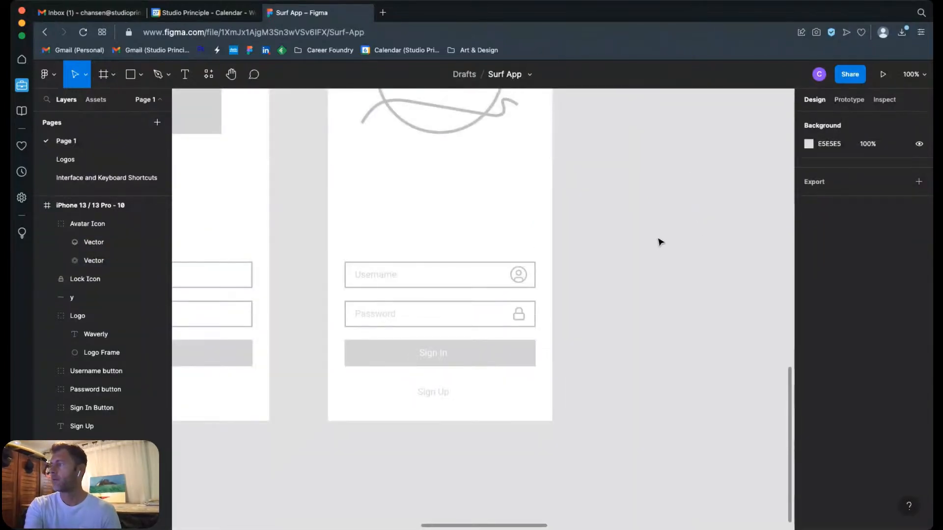
pyautogui.press('-')
pyautogui.scroll(2, 545, 279)
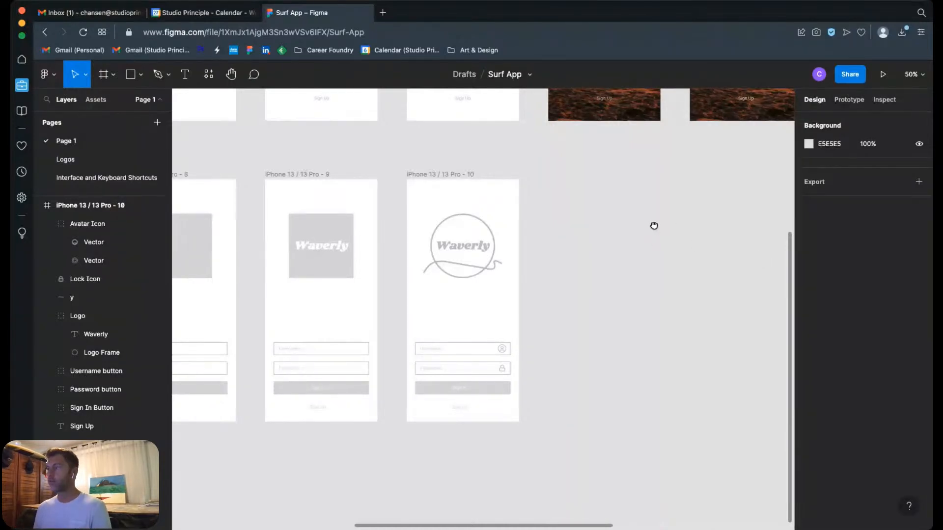
pyautogui.moveTo(653, 226); pyautogui.dragTo(382, 358)
pyautogui.hscroll(-10, 692, 253)
pyautogui.scroll(-4, 716, 347)
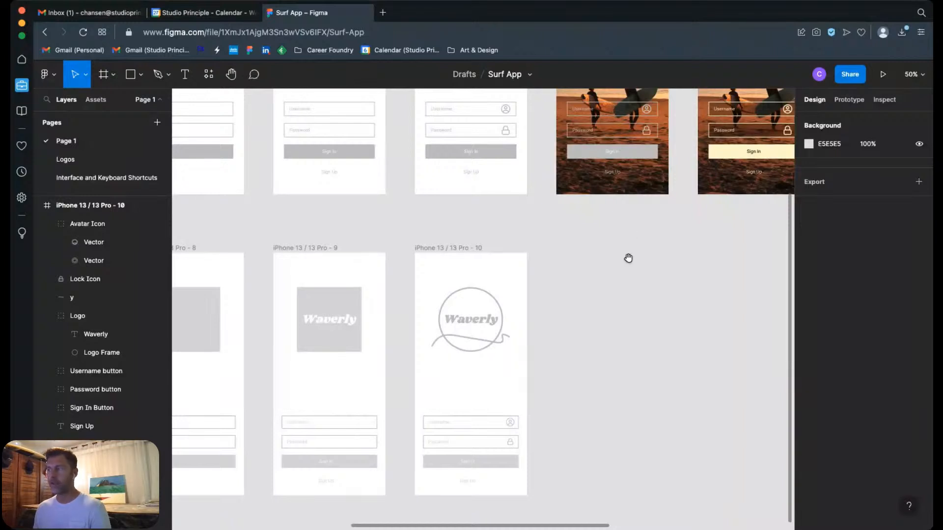
pyautogui.scroll(5, 616, 318)
pyautogui.hscroll(3, 610, 322)
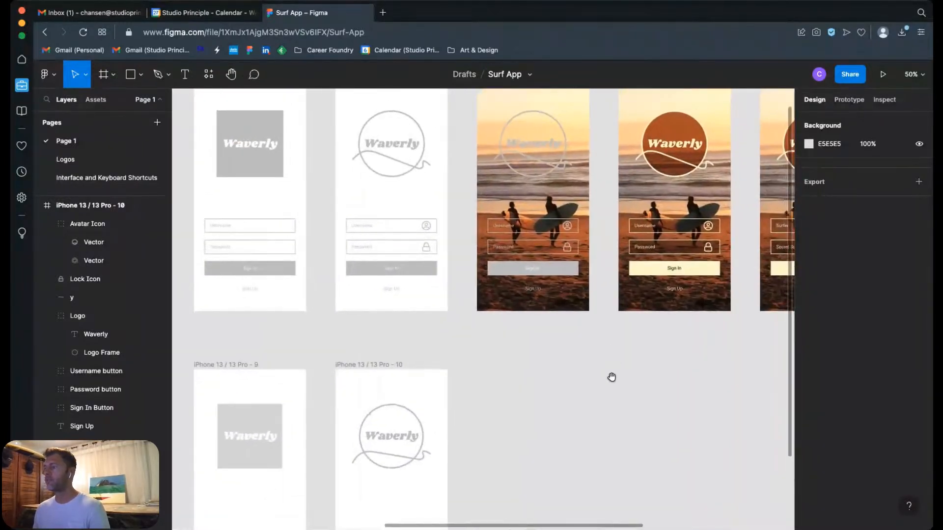
pyautogui.scroll(-1, 565, 393)
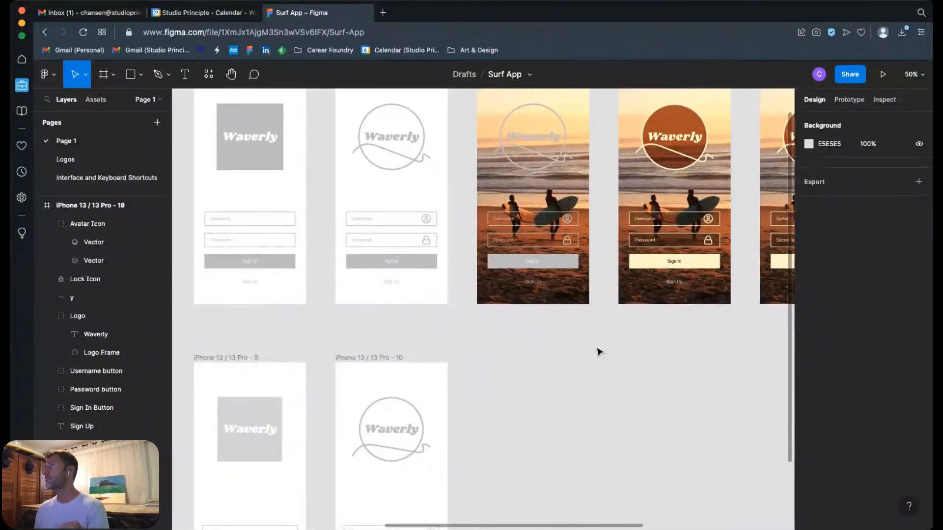
pyautogui.scroll(2, 587, 352)
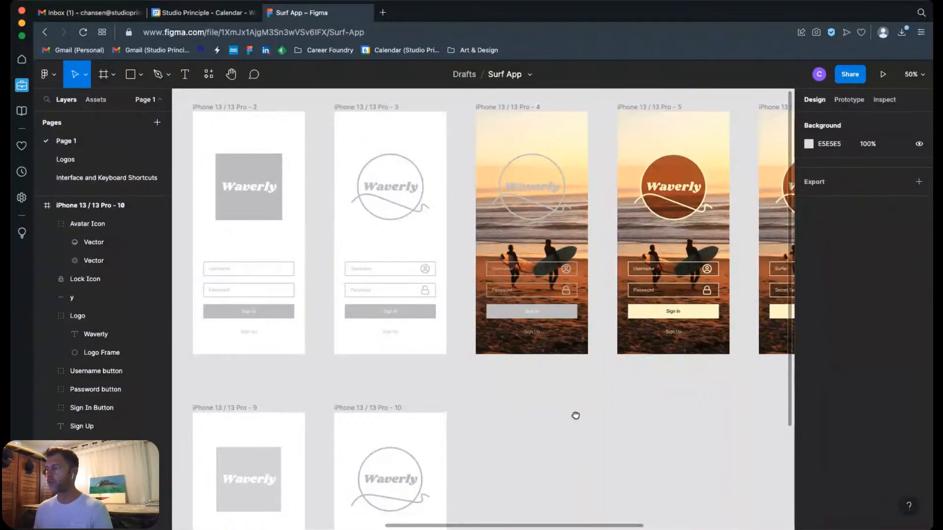
pyautogui.scroll(-7, 575, 415)
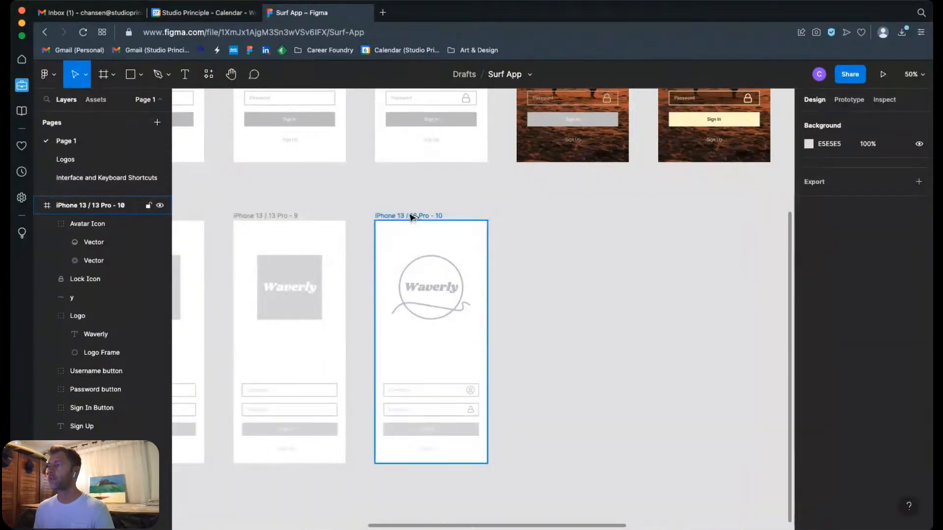
# Step: Duplicate the iPhone 13 / 13 Pro - 10 frame beside the original with 102 spacing and compare it with the photo-background reference screen
pyautogui.moveTo(413, 216); pyautogui.dragTo(553, 216)
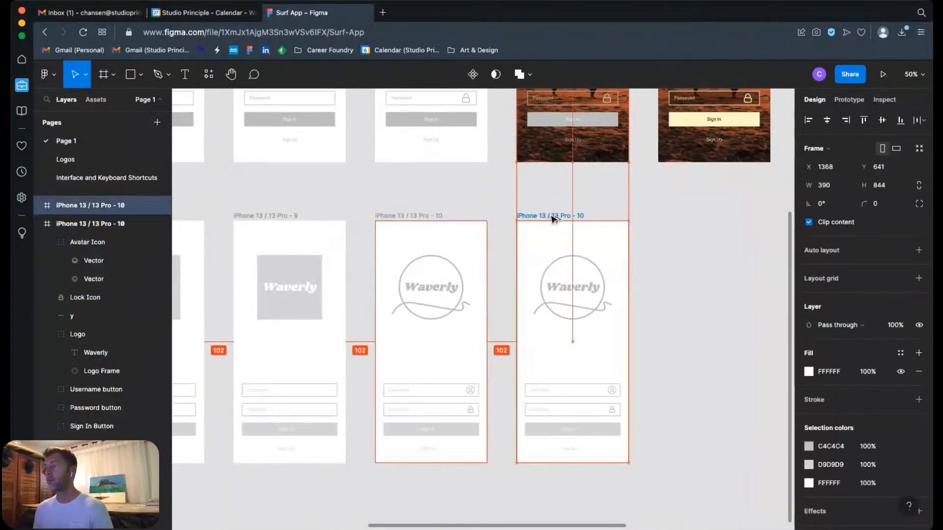
pyautogui.click(690, 252)
pyautogui.scroll(5, 633, 344)
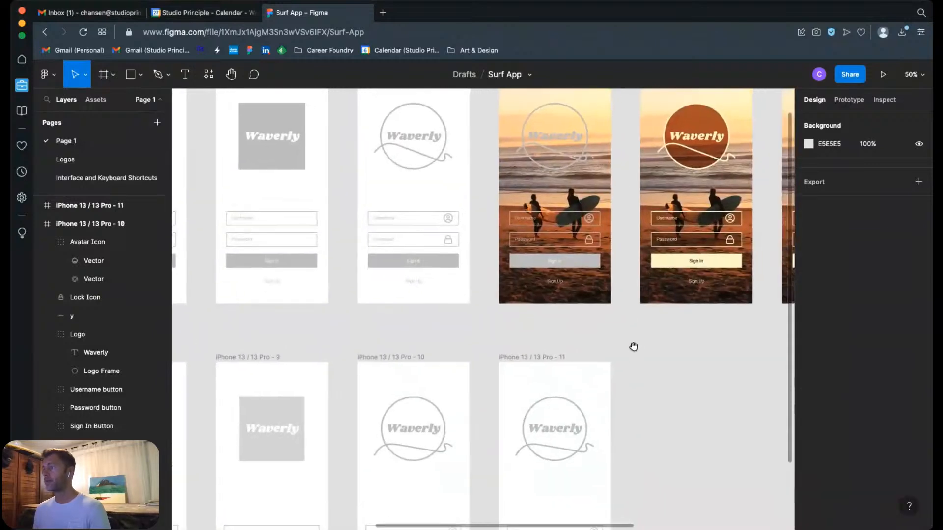
pyautogui.scroll(-4, 614, 319)
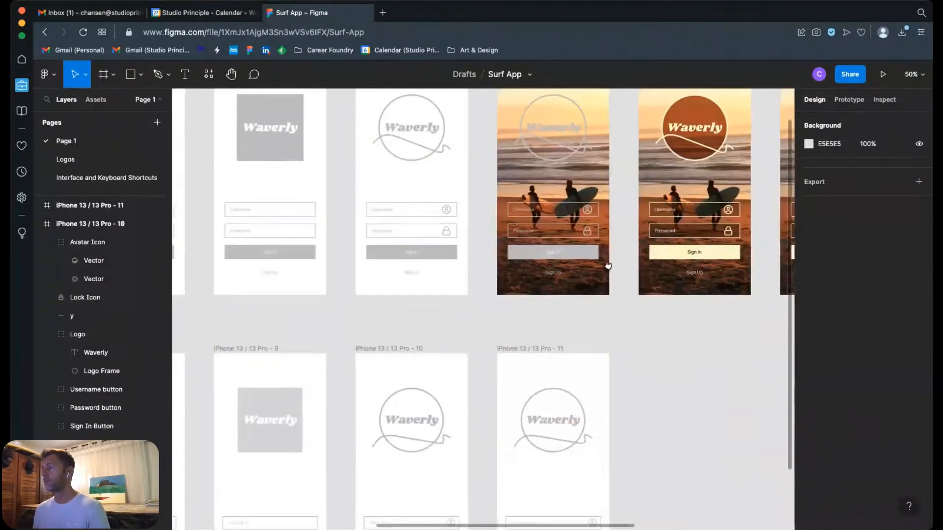
pyautogui.scroll(-2, 644, 266)
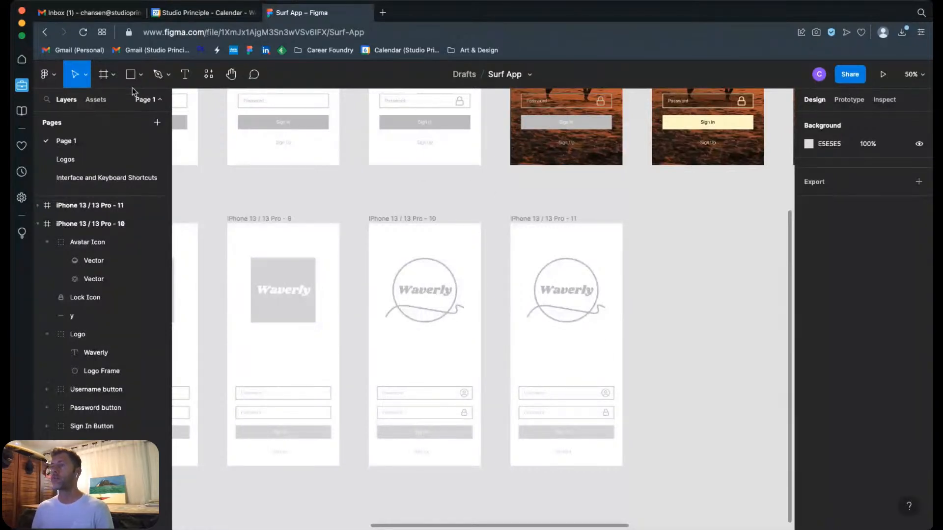
# Step: Browse the Phone and Social media frame presets, insert an empty iPhone 13 / 13 Pro frame beside the last wireframe, and delete it
pyautogui.click(113, 75)
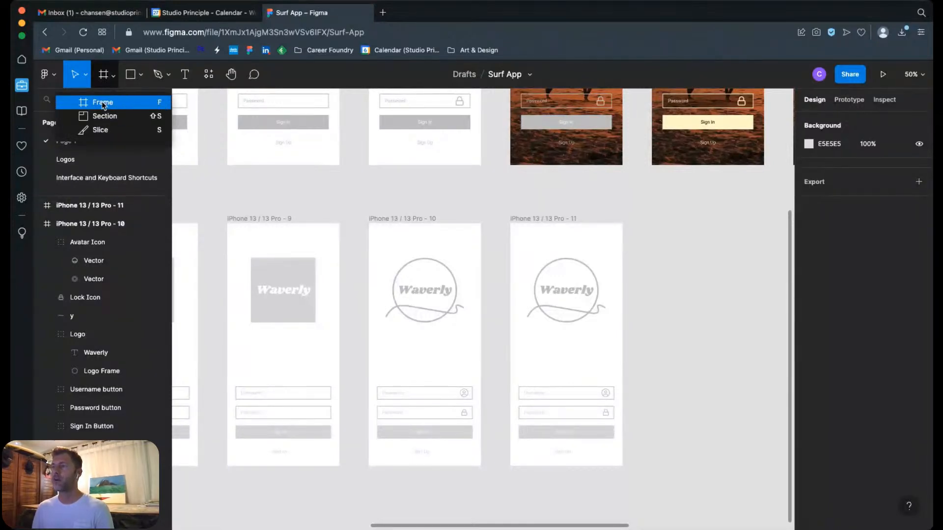
pyautogui.click(103, 103)
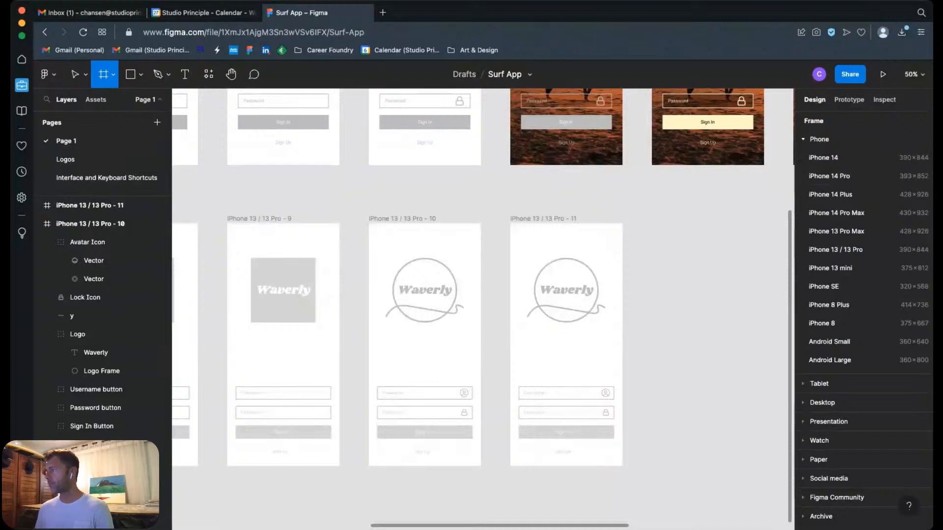
pyautogui.click(803, 140)
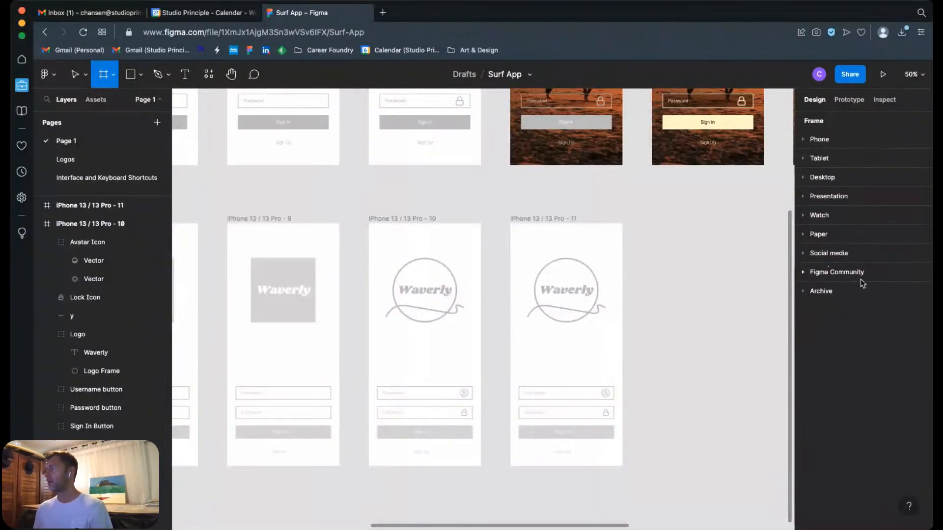
pyautogui.click(812, 258)
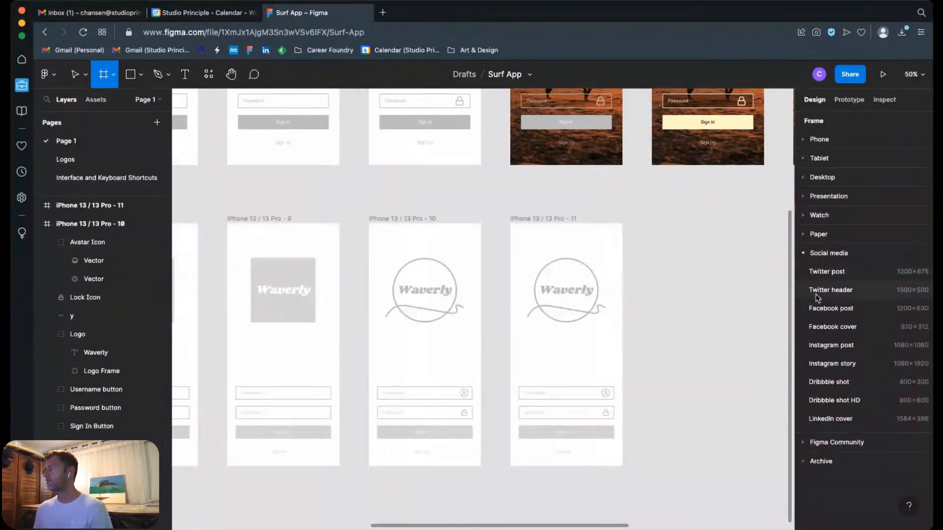
pyautogui.click(811, 255)
pyautogui.click(804, 139)
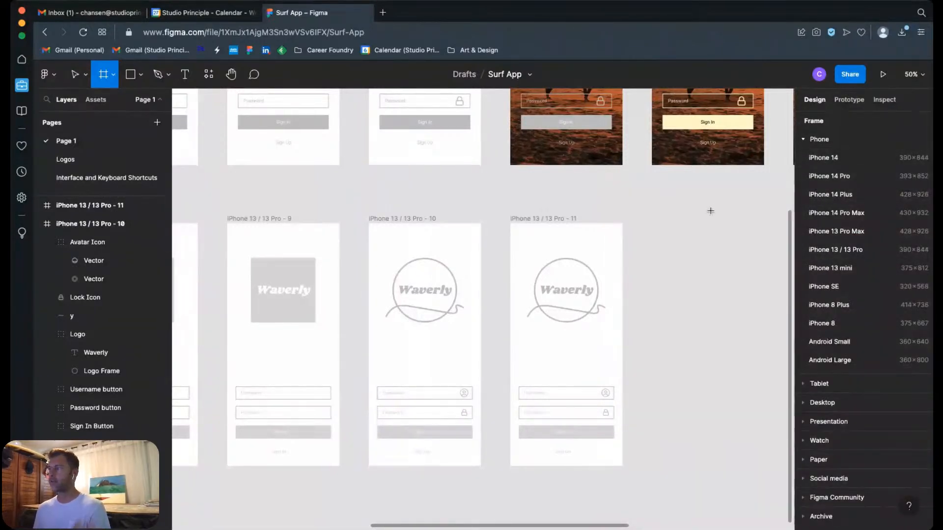
pyautogui.click(816, 252)
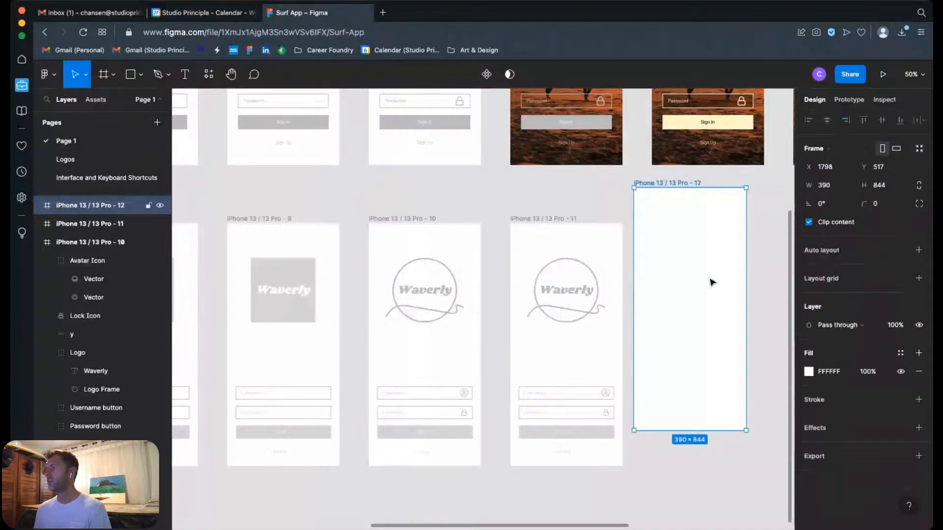
pyautogui.moveTo(668, 187); pyautogui.dragTo(687, 222)
pyautogui.press('Delete')
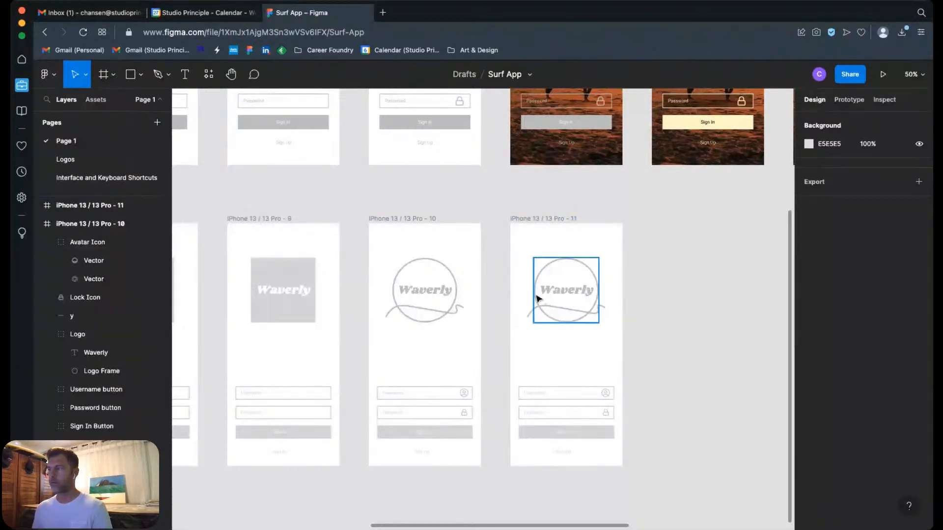
# Step: Show the hidden fill of the Logo Frame circle in the iPhone 13 / 13 Pro - 11 frame and colour it red FF1313
pyautogui.press('z')
pyautogui.moveTo(499, 248); pyautogui.dragTo(641, 341)
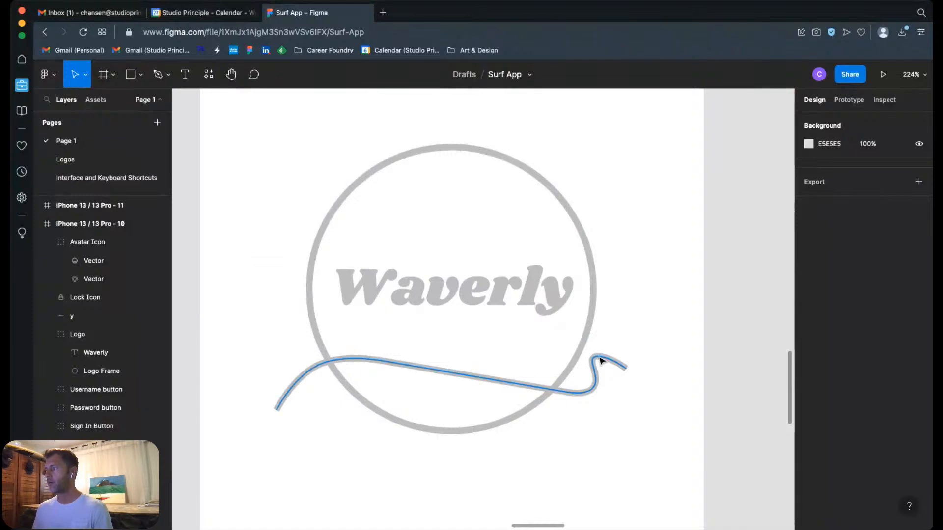
pyautogui.click(602, 361)
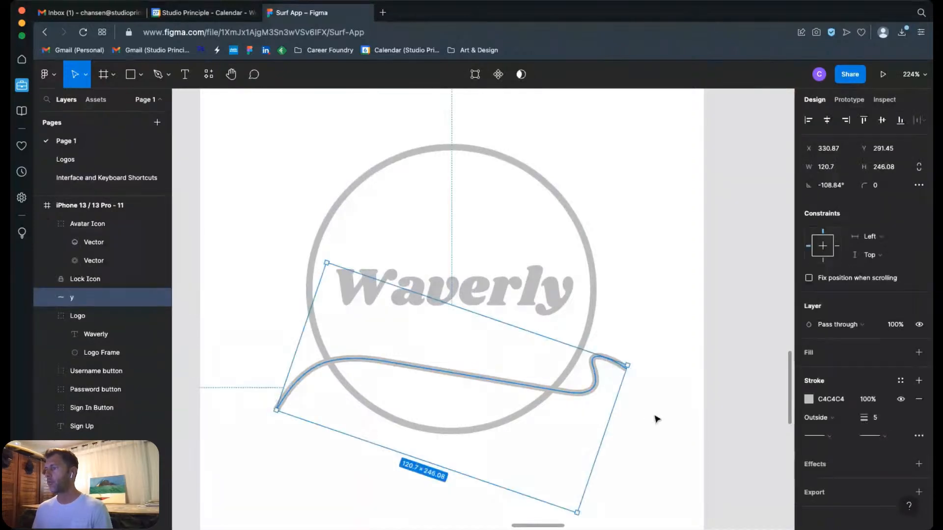
pyautogui.click(584, 243)
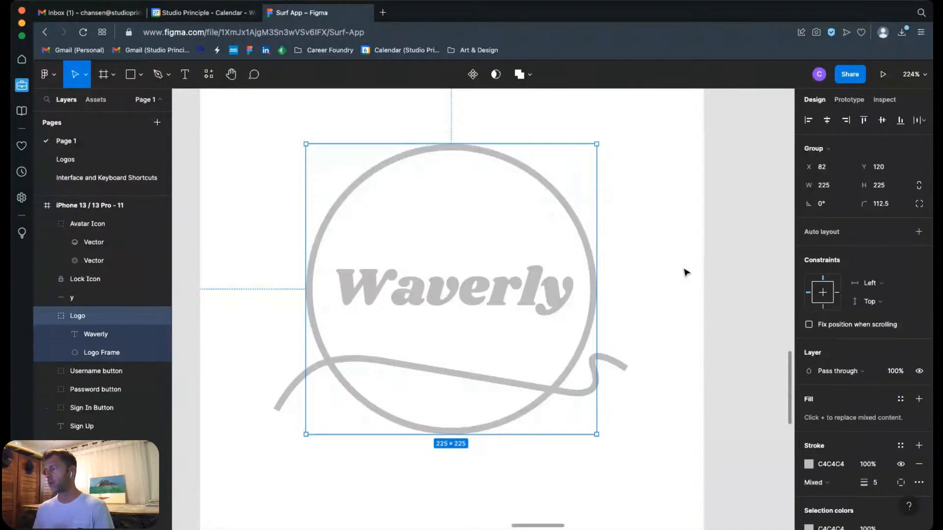
pyautogui.click(653, 262)
pyautogui.click(593, 277)
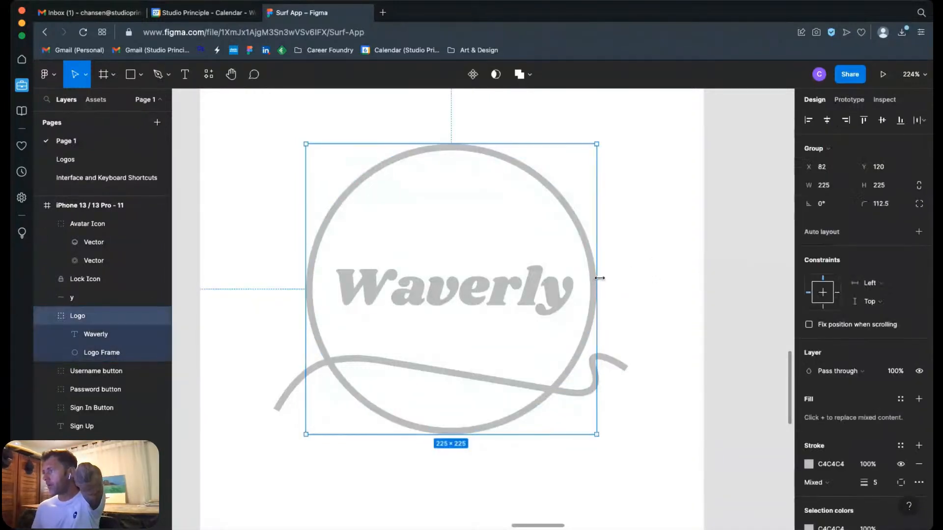
pyautogui.click(103, 353)
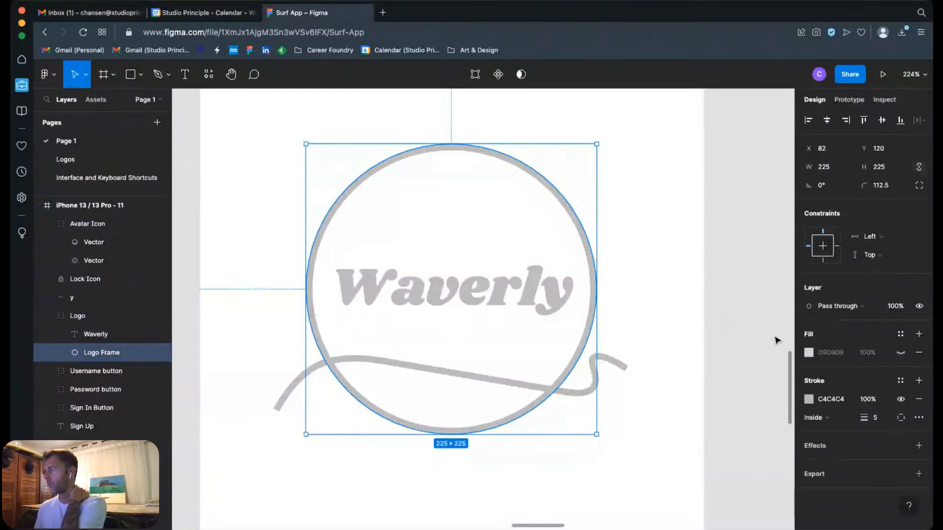
pyautogui.click(901, 352)
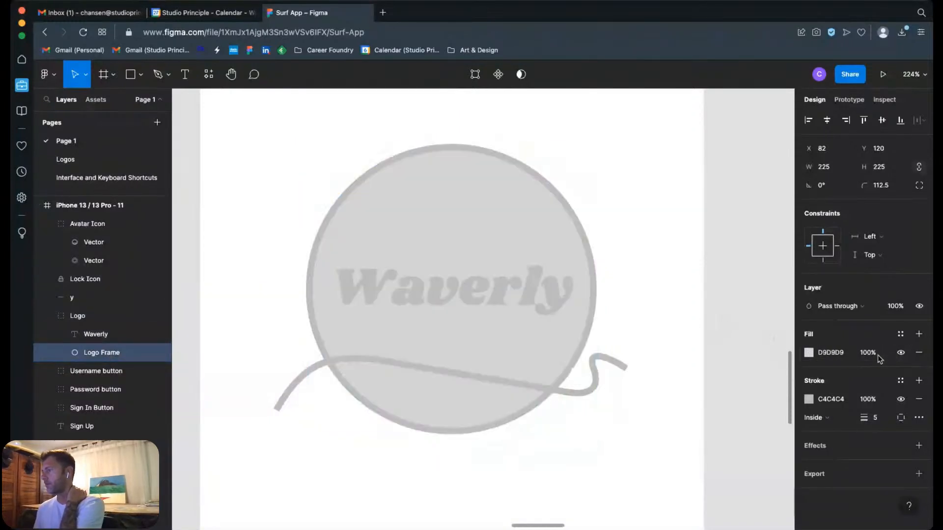
pyautogui.click(809, 353)
pyautogui.moveTo(771, 250); pyautogui.dragTo(785, 241)
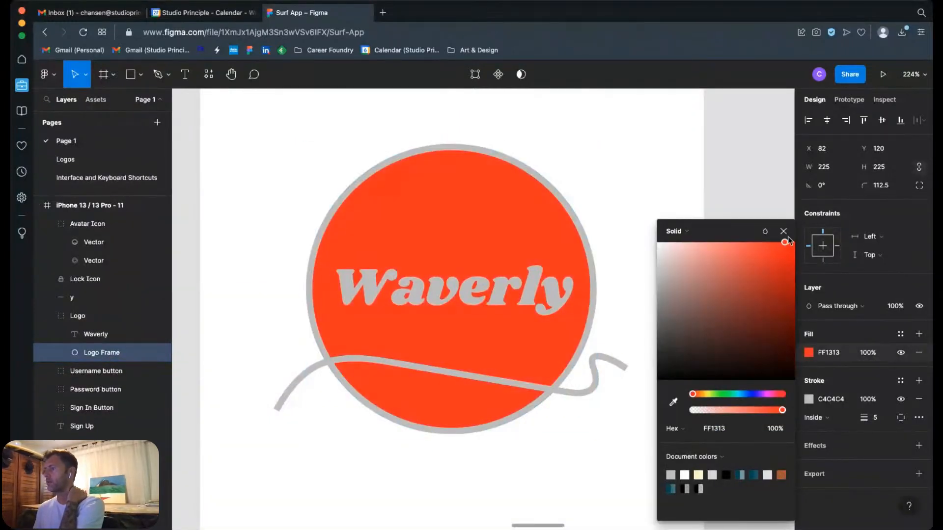
pyautogui.click(714, 176)
# Step: Rename the curved line layer "y" to "wave" and move it into the Logo group, beneath the Logo Frame layer
pyautogui.click(606, 361)
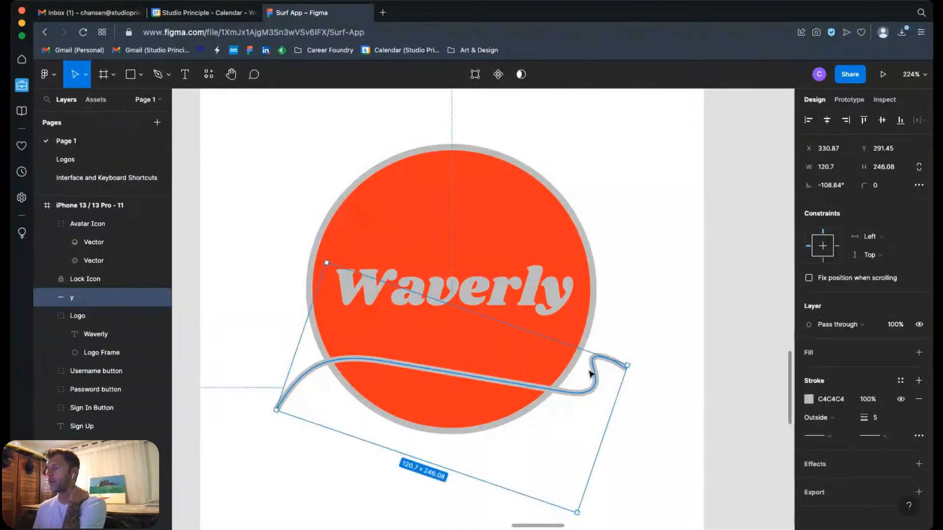
pyautogui.doubleClick(73, 300)
pyautogui.write('w')
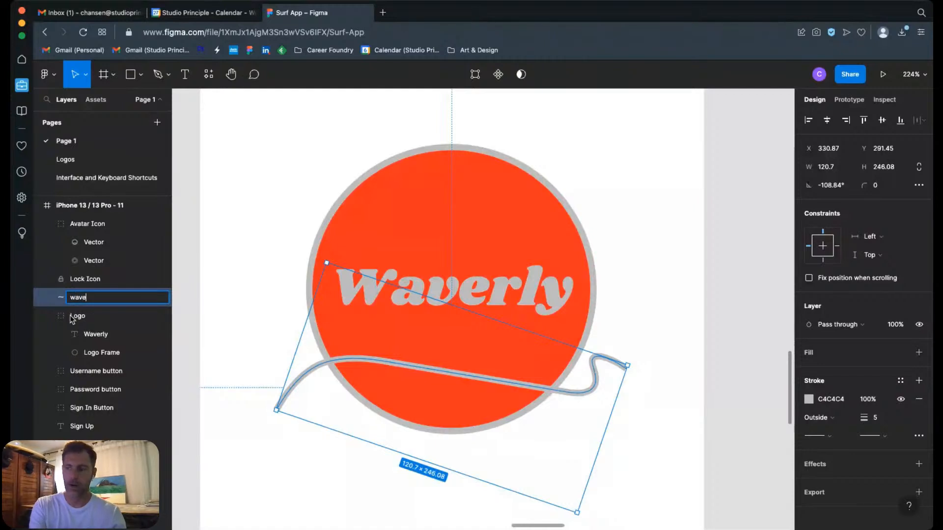
pyautogui.write('ave')
pyautogui.press('Return')
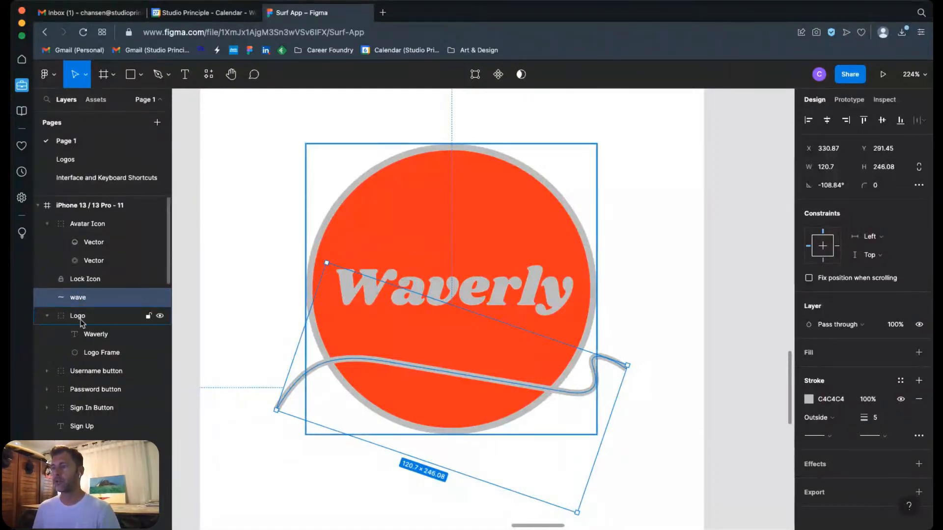
pyautogui.moveTo(66, 303); pyautogui.dragTo(122, 374)
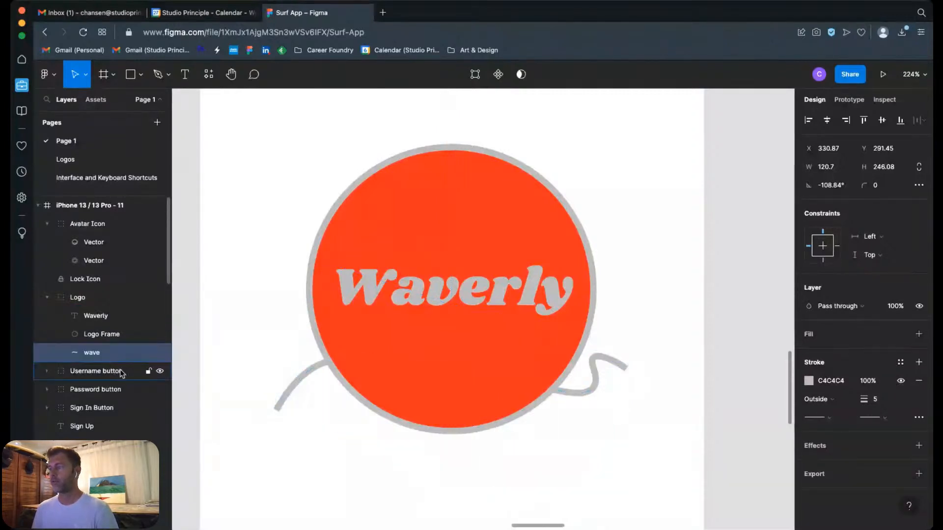
pyautogui.click(715, 421)
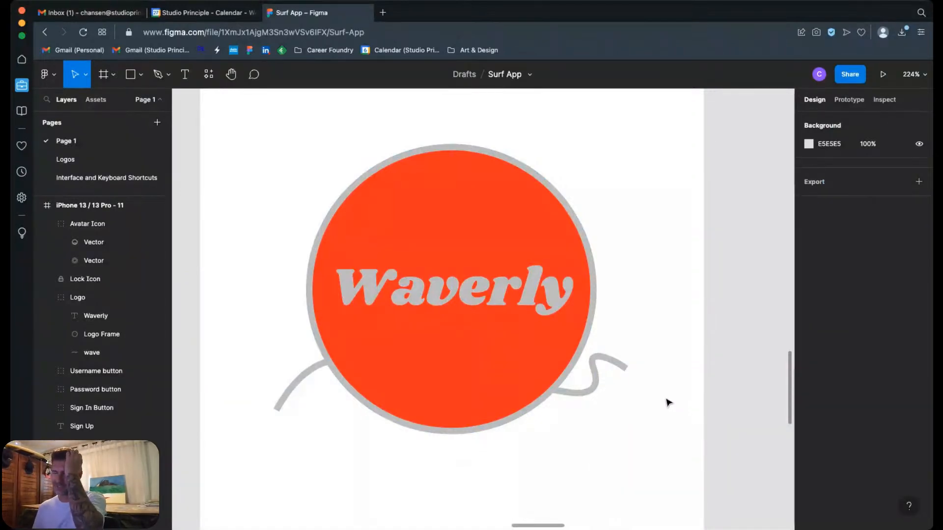
# Step: Hide the red fill of the Logo Frame circle in the Logo group
pyautogui.click(579, 246)
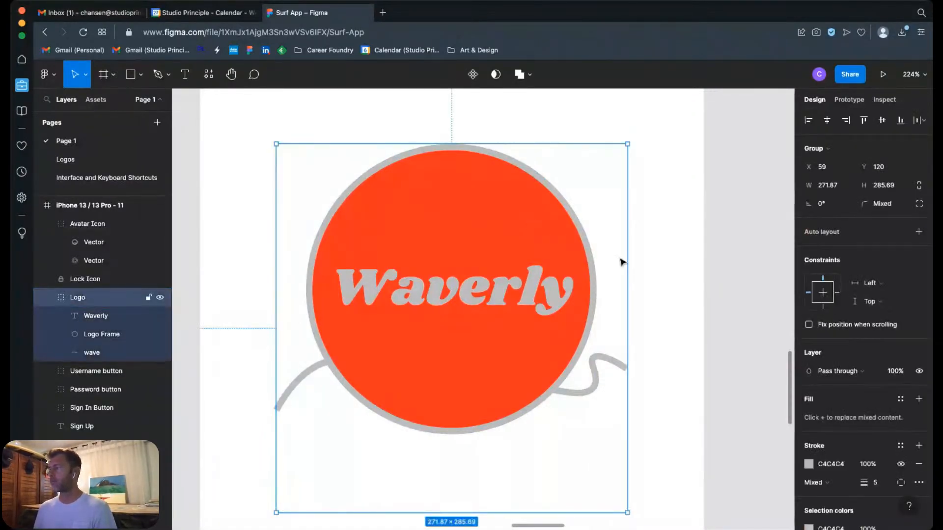
pyautogui.click(132, 334)
pyautogui.click(901, 353)
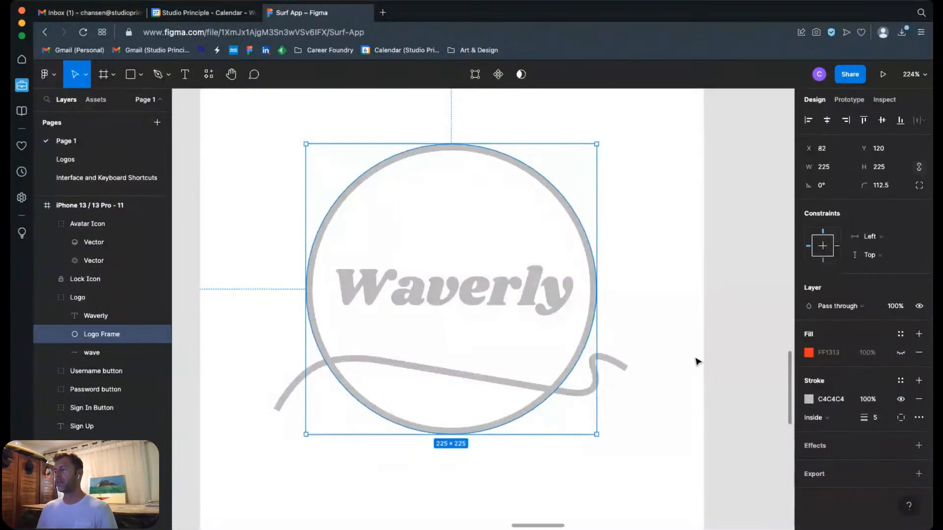
# Step: Reorder the wave layer between the Waverly text and Logo Frame inside the Logo group, and collapse the group
pyautogui.click(98, 352)
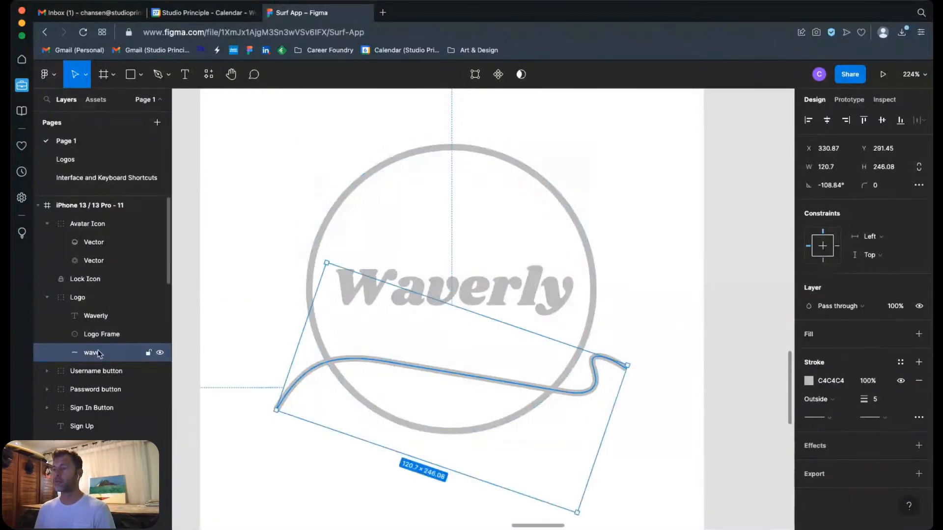
pyautogui.moveTo(92, 357); pyautogui.dragTo(98, 326)
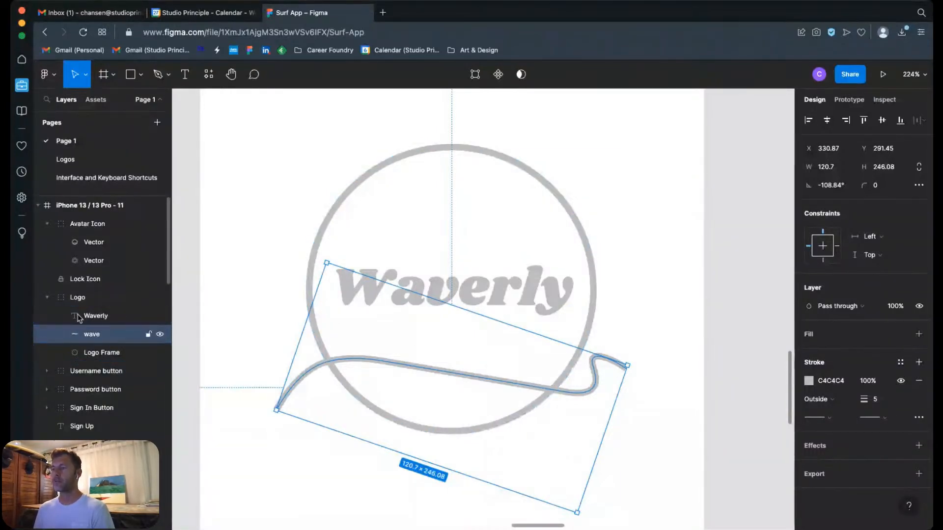
pyautogui.click(47, 297)
pyautogui.click(733, 277)
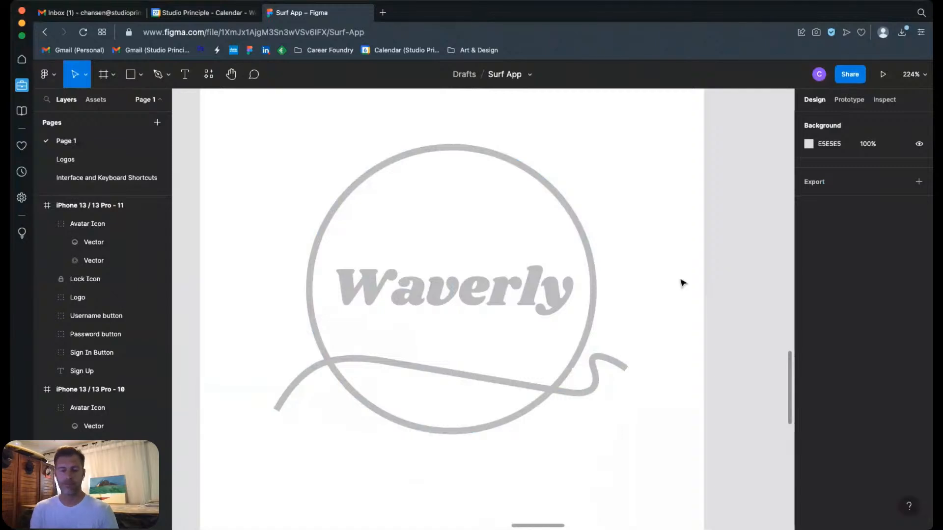
pyautogui.press('super+minus')
pyautogui.press('super+minus')
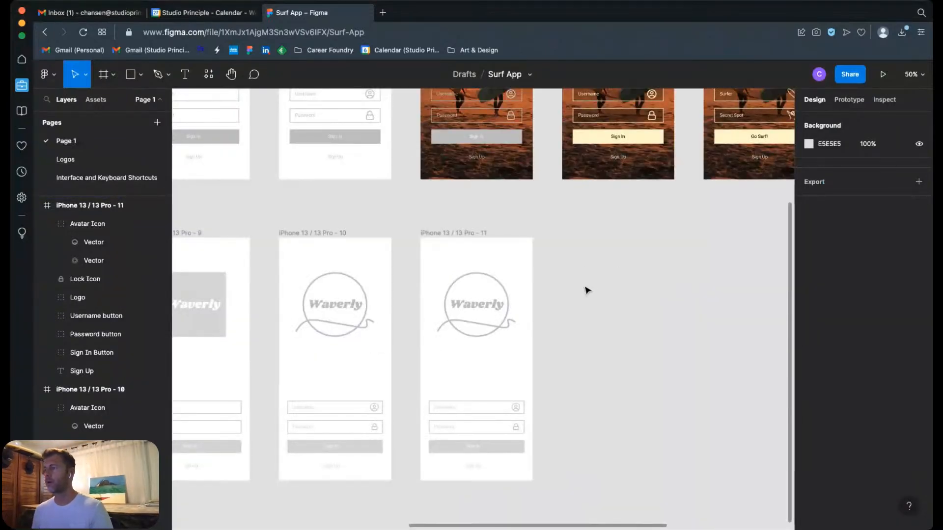
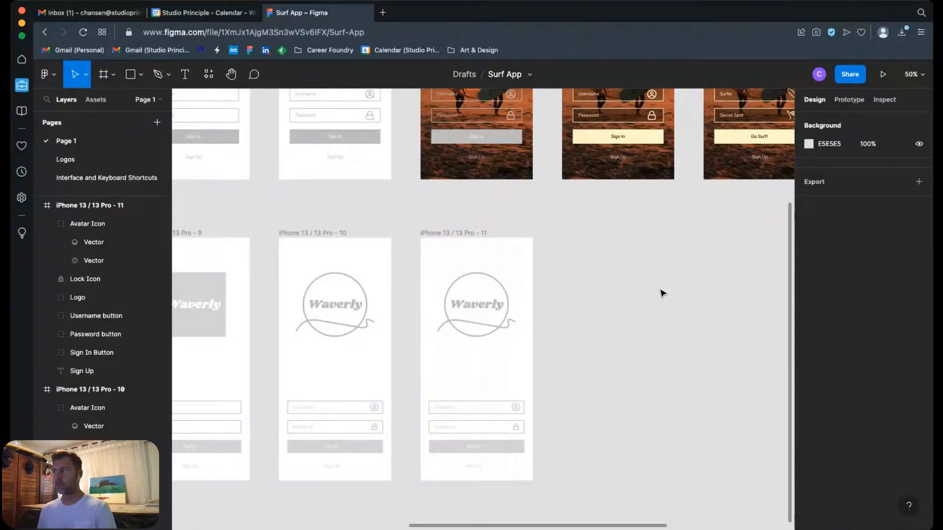
# Step: Compare the field icons, labels and photo backgrounds of the reference login screens with the plain iPhone 13 / 13 Pro - 11 wireframe
pyautogui.scroll(3, 688, 290)
pyautogui.hscroll(3, 688, 290)
pyautogui.press('z')
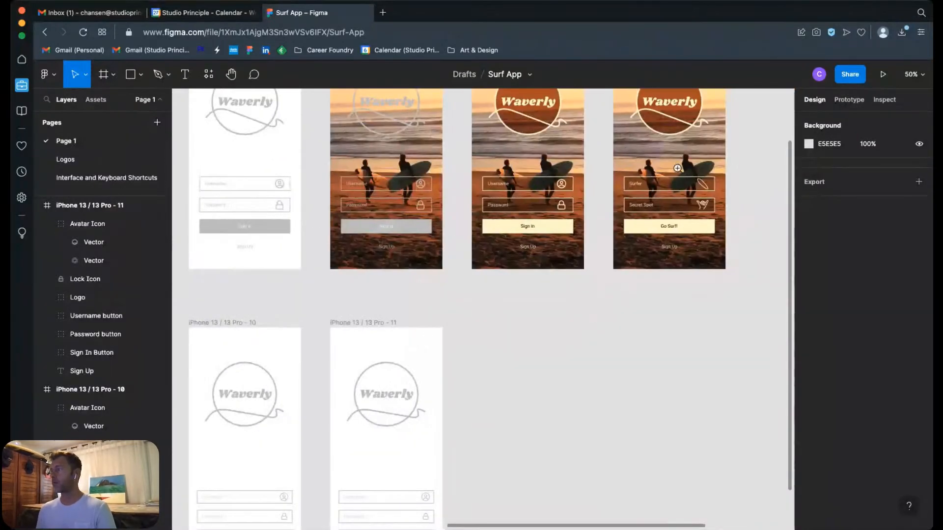
pyautogui.moveTo(679, 164); pyautogui.dragTo(737, 228)
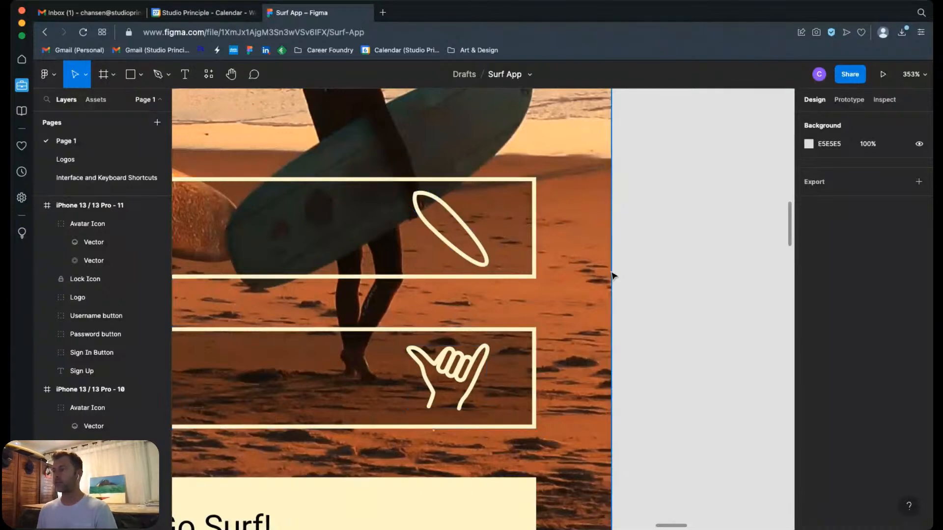
pyautogui.hotkey('shift', '0')
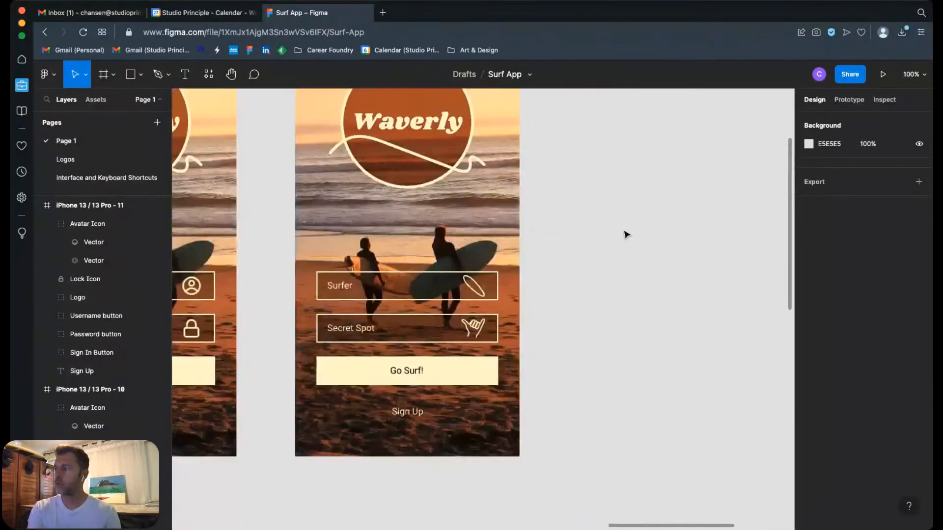
pyautogui.moveTo(328, 415); pyautogui.dragTo(552, 270)
pyautogui.moveTo(430, 405); pyautogui.dragTo(594, 260)
pyautogui.moveTo(500, 378); pyautogui.dragTo(665, 237)
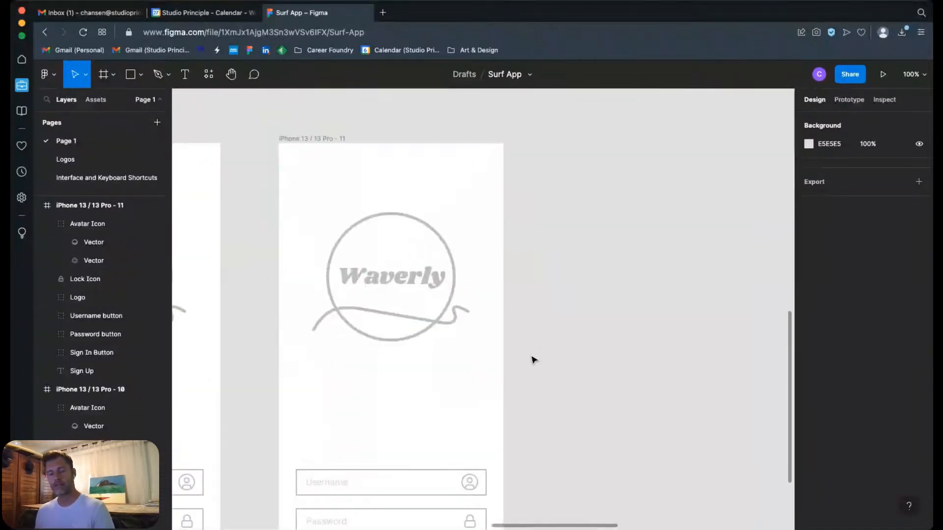
pyautogui.scroll(-5, 533, 360)
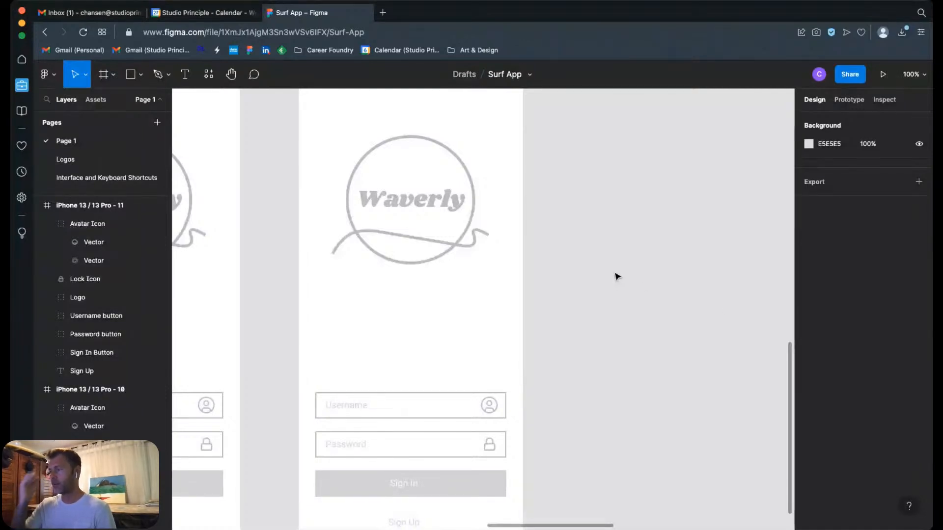
pyautogui.moveTo(590, 383); pyautogui.dragTo(639, 324)
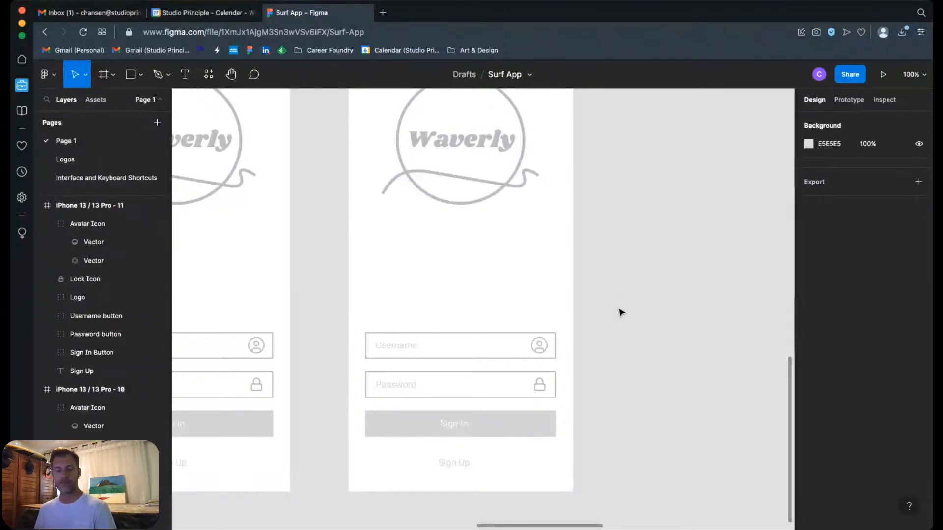
pyautogui.scroll(3, 618, 294)
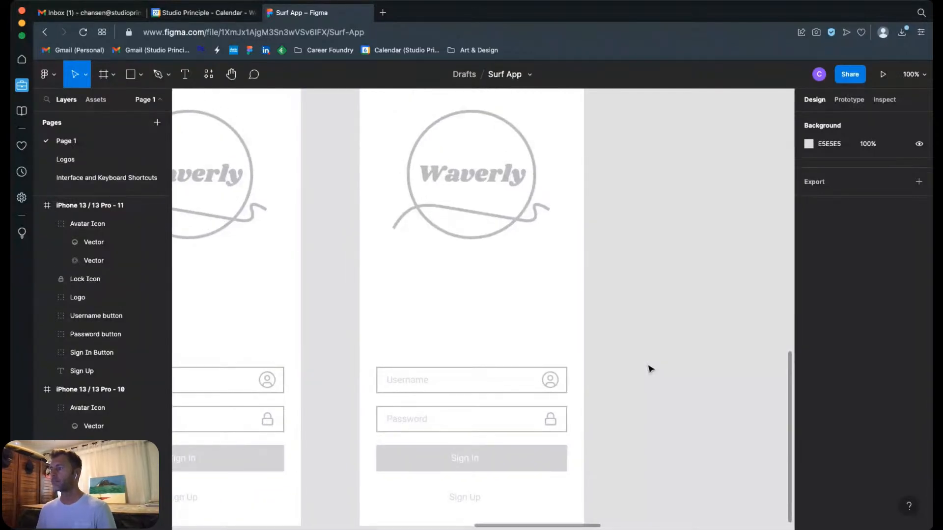
pyautogui.press('-')
pyautogui.press('-')
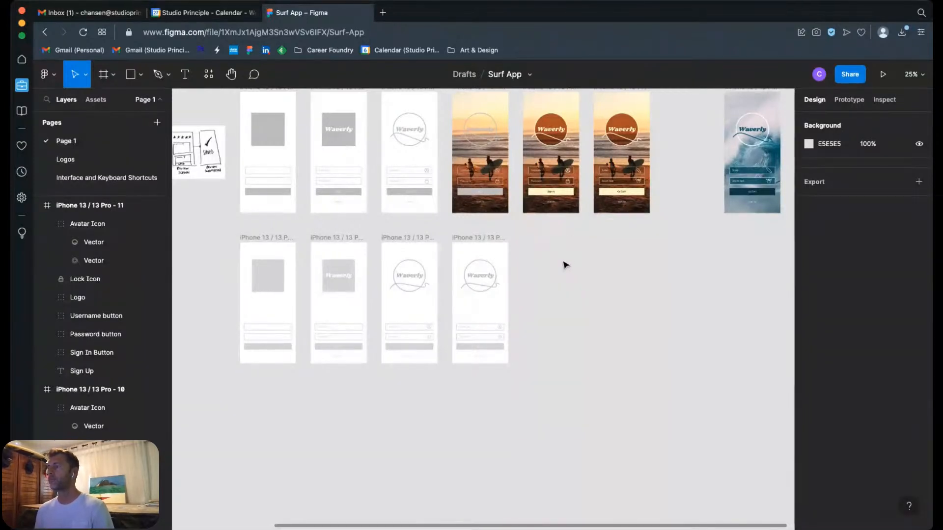
pyautogui.scroll(1, 564, 268)
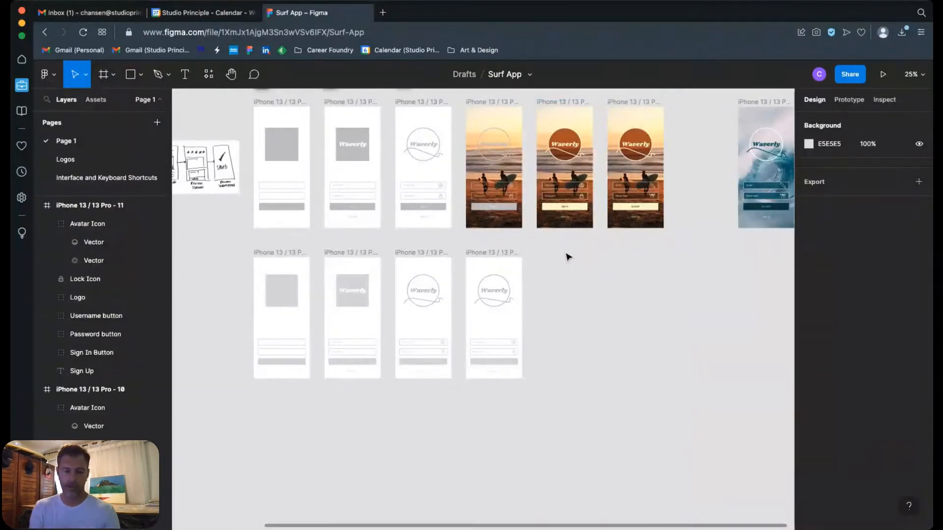
# Step: Switch to Unsplash in a new browser tab, showing black and white water photos, and open and copy the dark single-wave ocean photo
pyautogui.press('super+t')
pyautogui.write('unsplash')
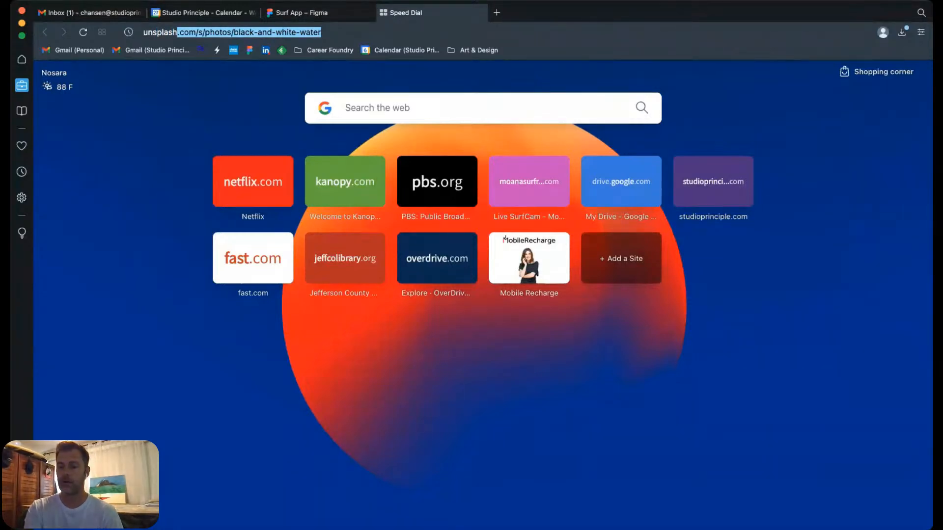
pyautogui.press('Return')
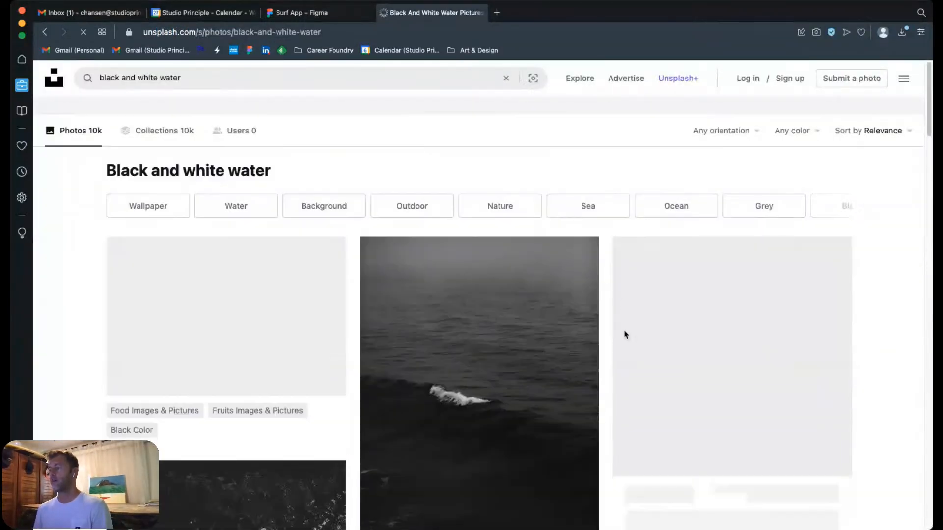
pyautogui.scroll(-2, 611, 331)
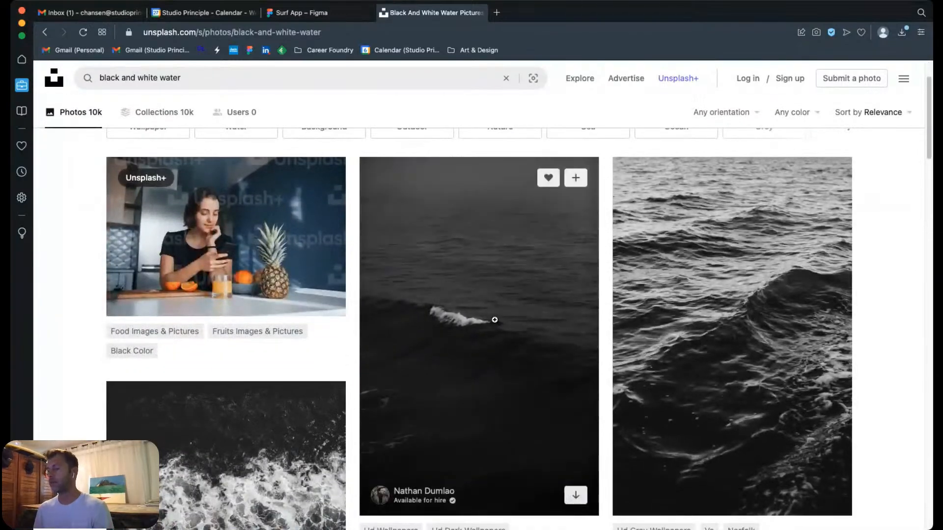
pyautogui.click(499, 292)
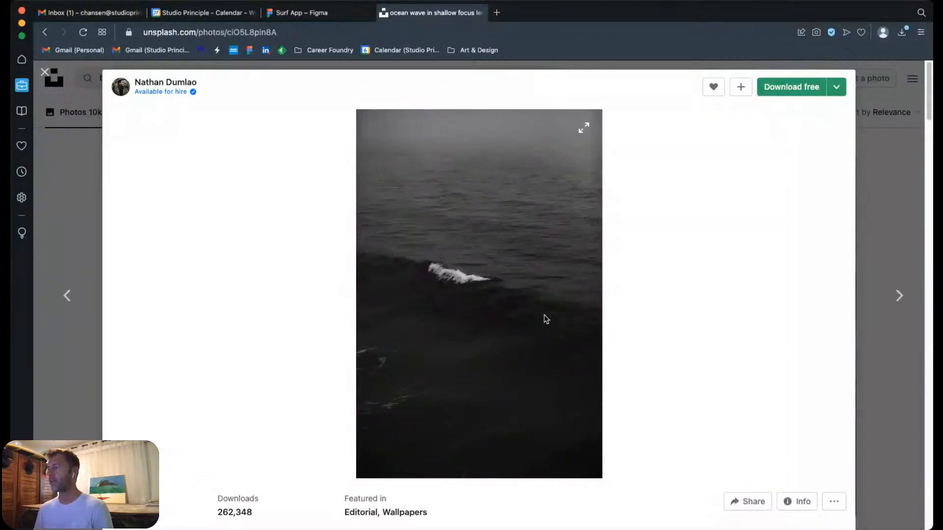
# Step: Switch to the Surf App file in Figma and paste the copied ocean photo over the iPhone 13 / 13 Pro - 11 frame
pyautogui.click(311, 12)
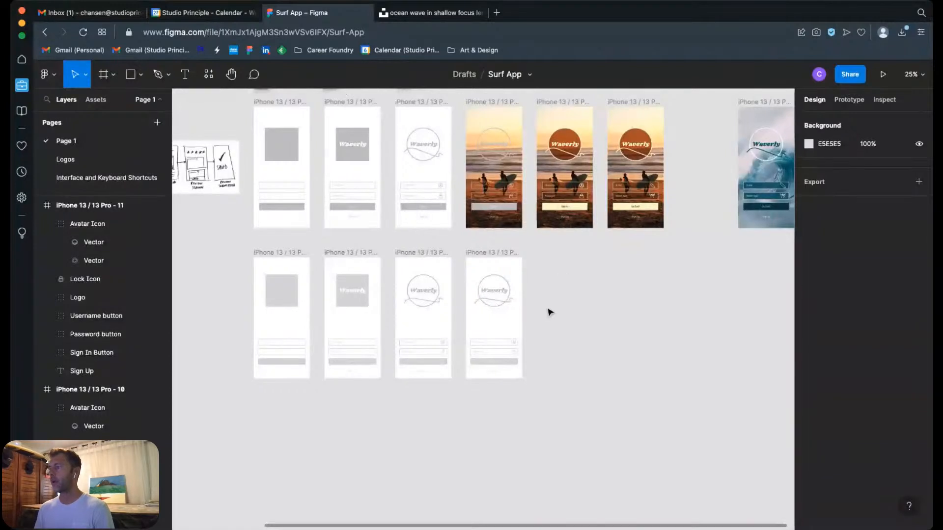
pyautogui.click(490, 254)
pyautogui.rightClick(485, 336)
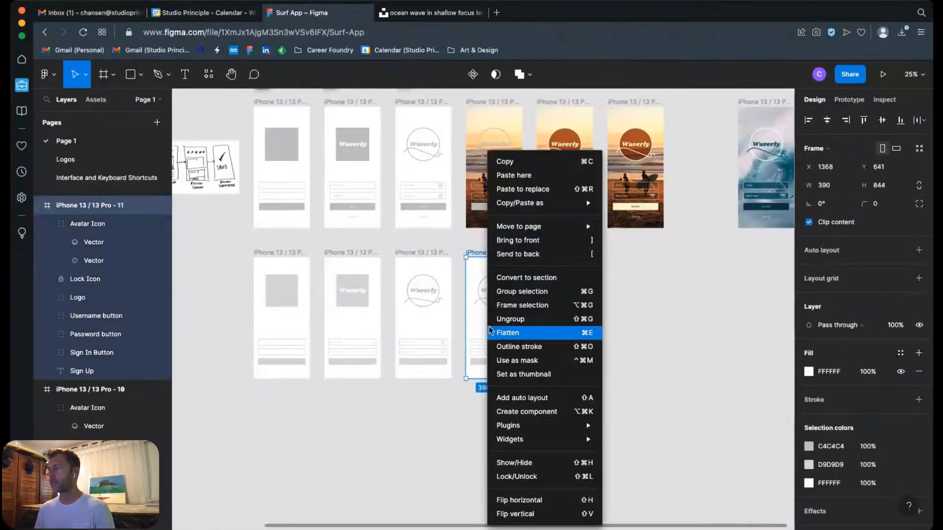
pyautogui.click(514, 176)
pyautogui.moveTo(570, 287); pyautogui.dragTo(502, 350)
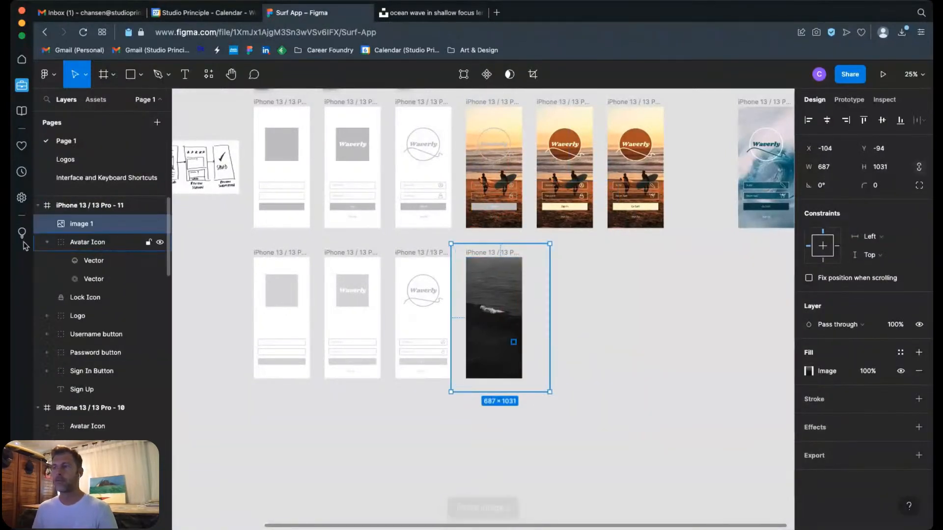
# Step: Move the photo layer beneath Sign Up as the frame's lowest layer and shift the photo down to Y -36
pyautogui.moveTo(77, 224); pyautogui.dragTo(79, 389)
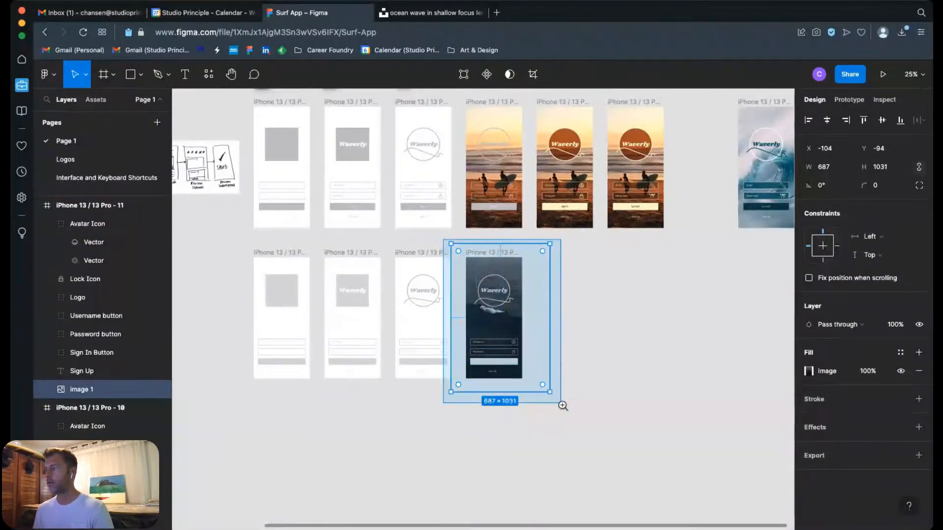
pyautogui.hotkey('shift', '2')
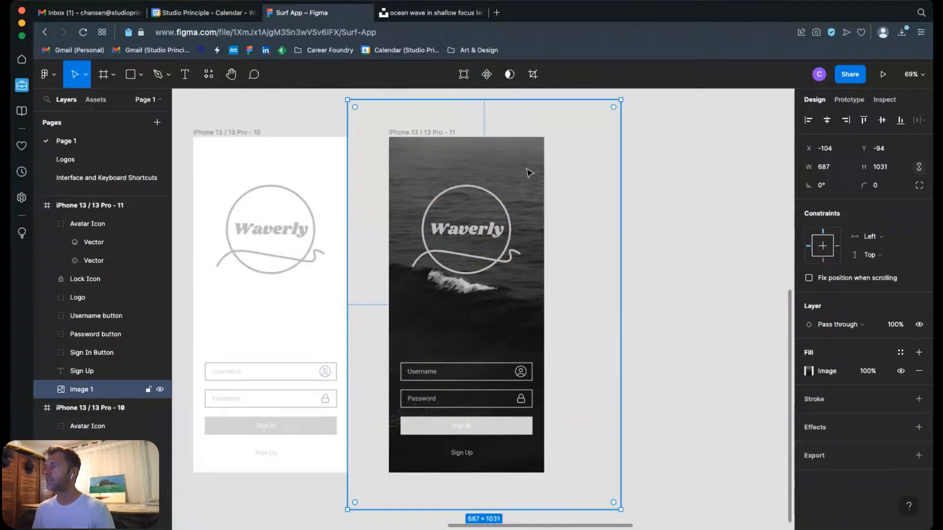
pyautogui.moveTo(530, 175); pyautogui.dragTo(528, 197)
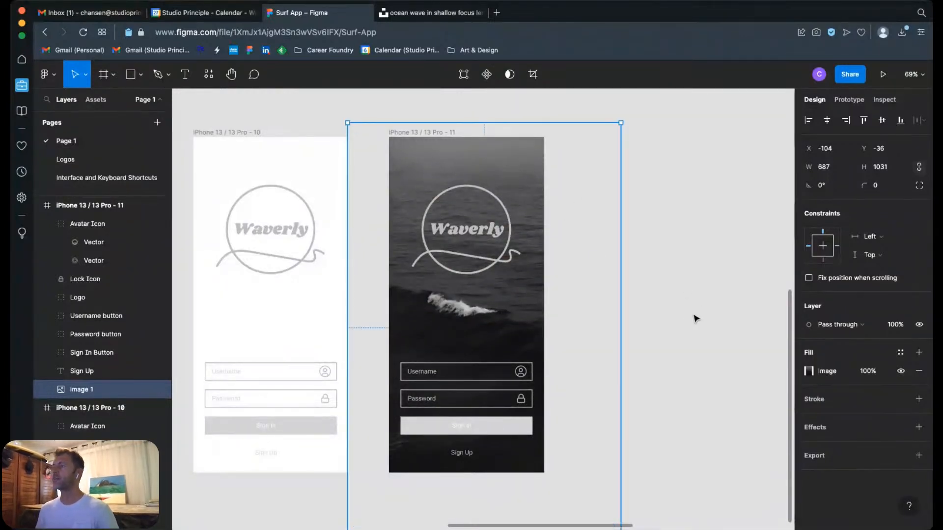
pyautogui.click(686, 282)
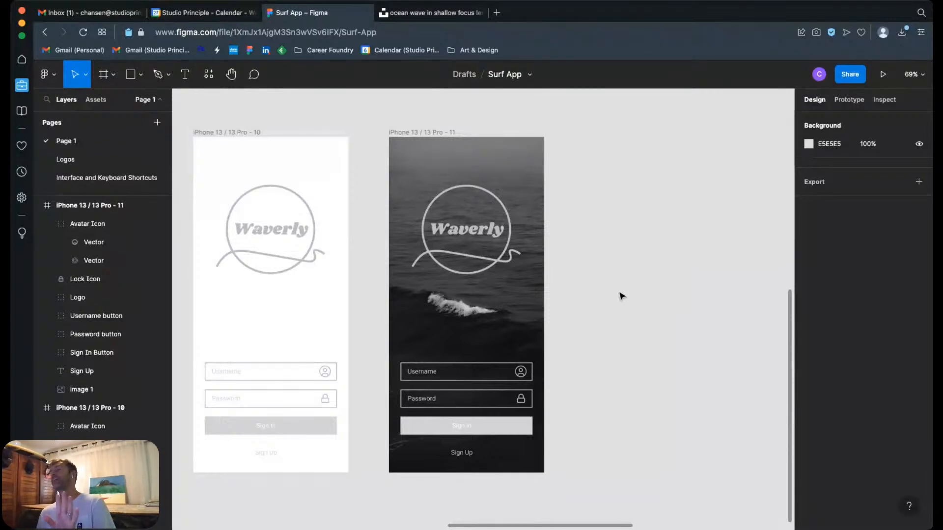
# Step: Check the source photo on Unsplash again, and delete the pasted ocean photo from the iPhone 13 / 13 Pro - 11 frame
pyautogui.click(401, 13)
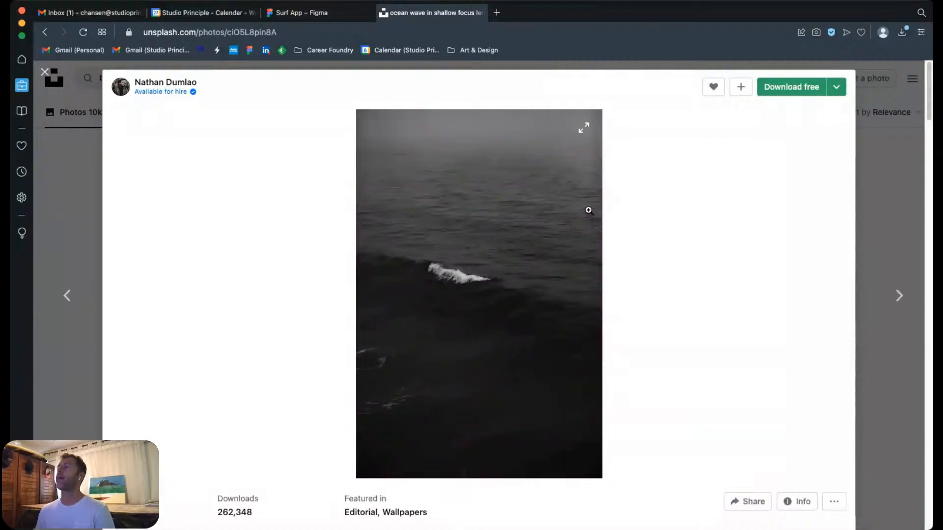
pyautogui.click(314, 13)
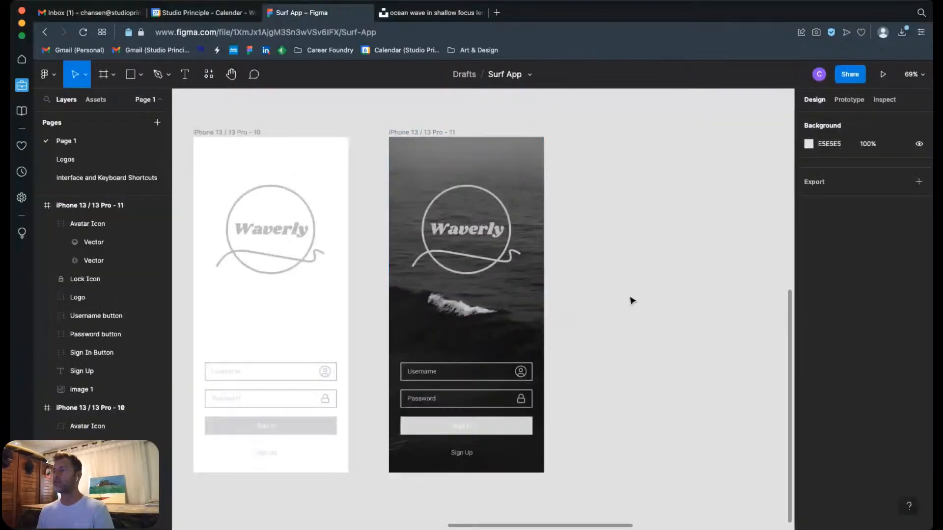
pyautogui.click(514, 330)
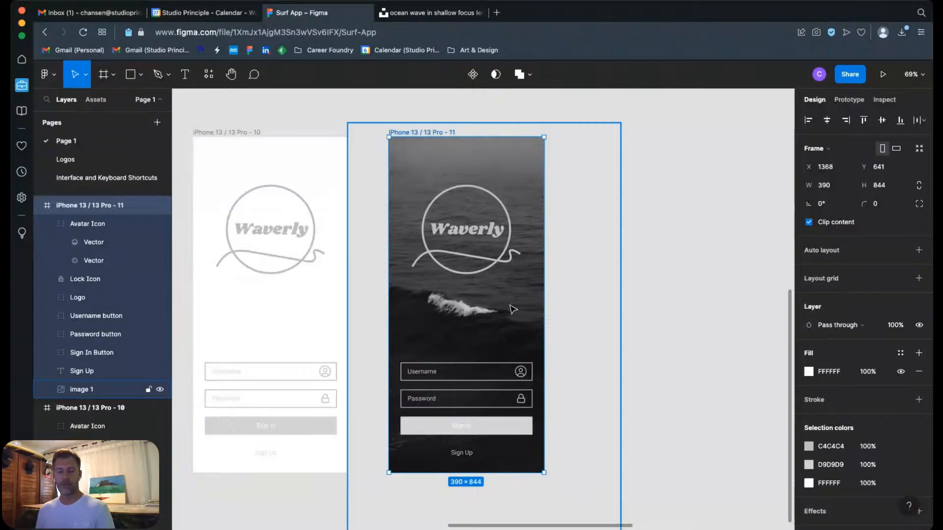
pyautogui.click(509, 320)
pyautogui.press('Delete')
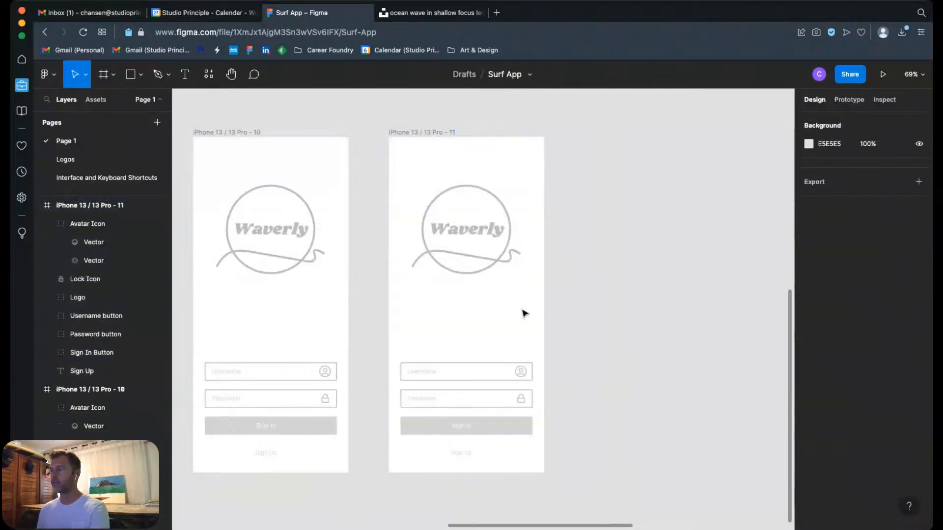
pyautogui.rightClick(453, 313)
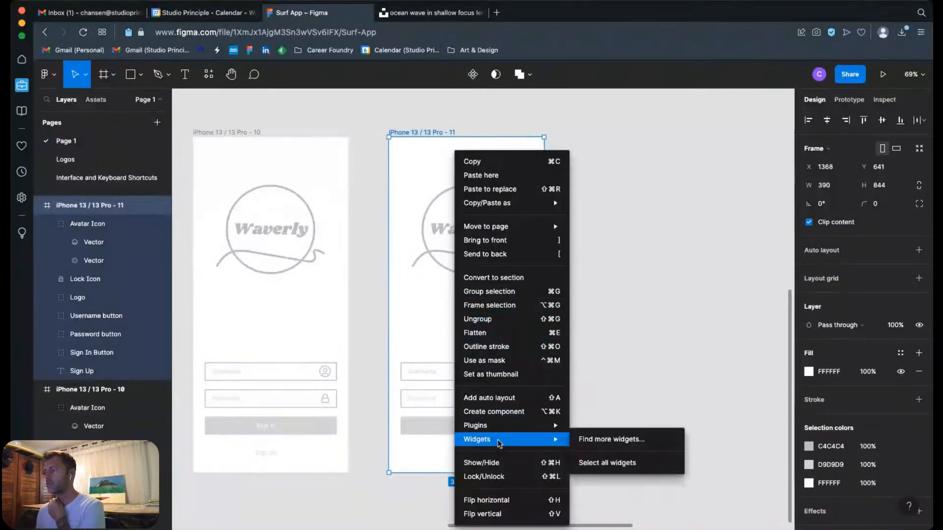
pyautogui.click(624, 308)
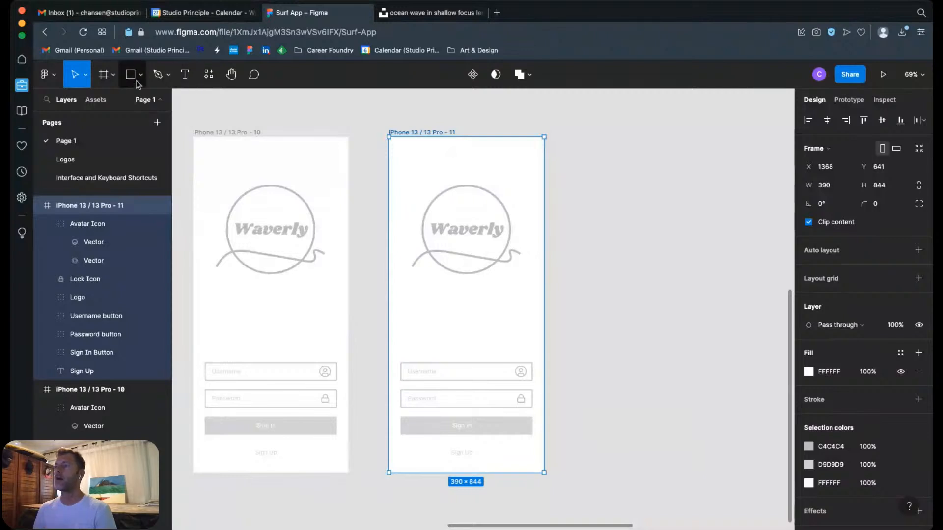
pyautogui.click(54, 80)
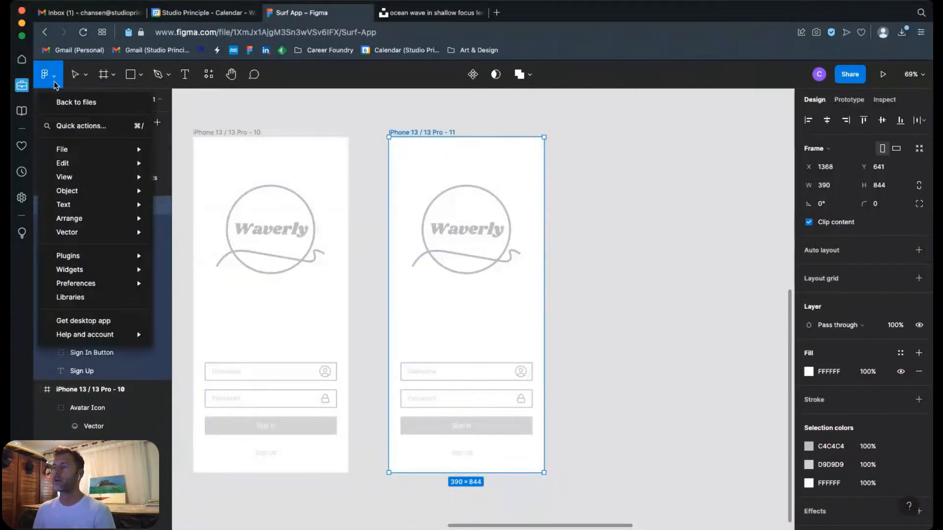
pyautogui.moveTo(106, 161)
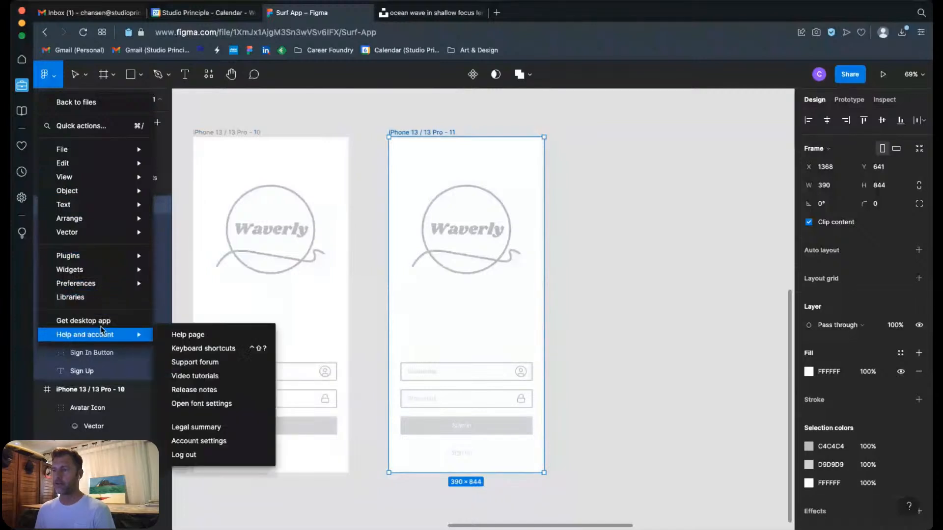
pyautogui.moveTo(98, 235)
pyautogui.moveTo(100, 192)
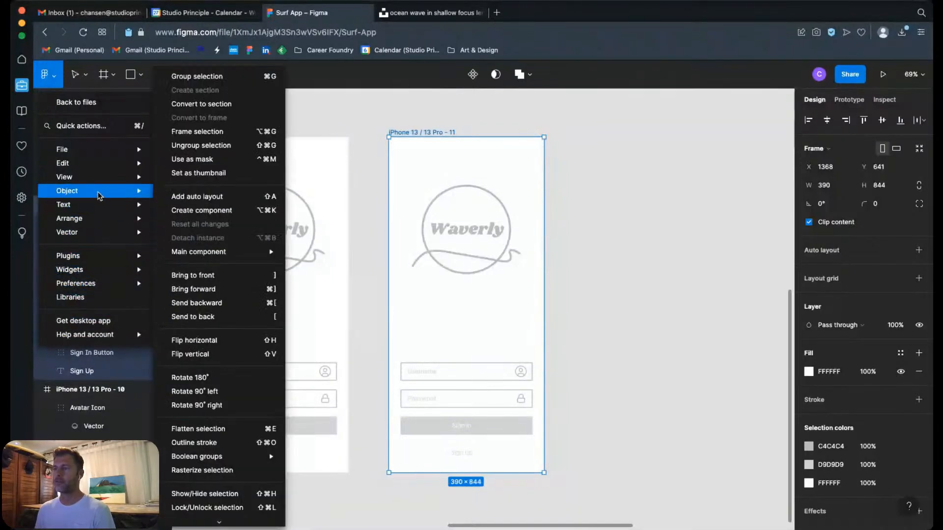
pyautogui.click(487, 106)
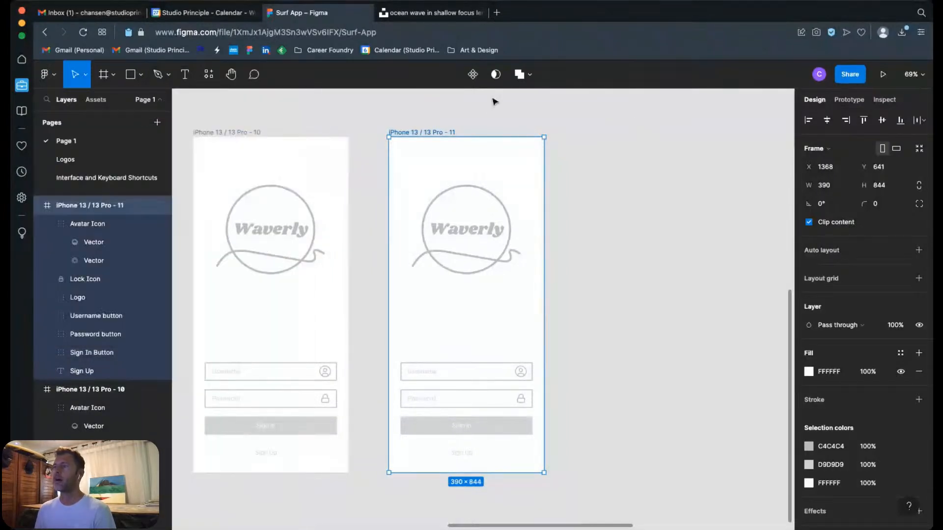
pyautogui.click(214, 78)
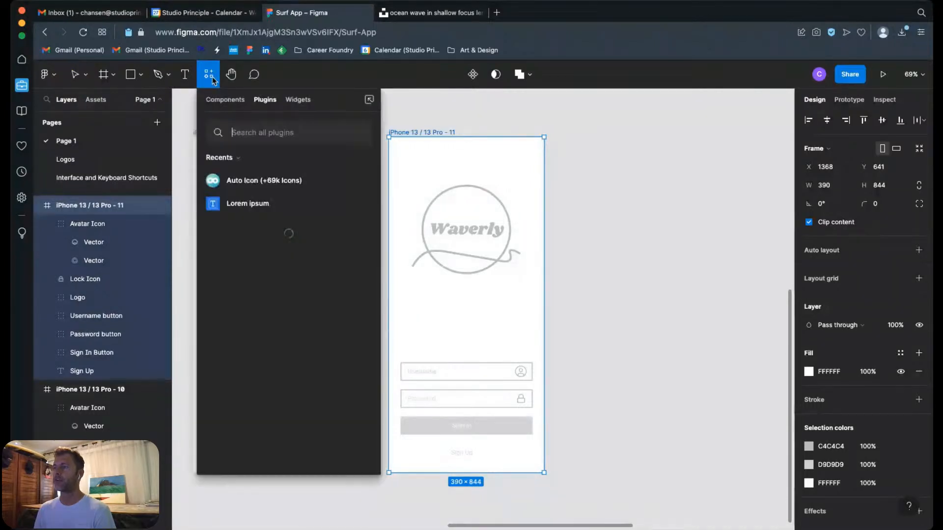
# Step: Try to place an image file on the canvas with the Place image command
pyautogui.click(140, 77)
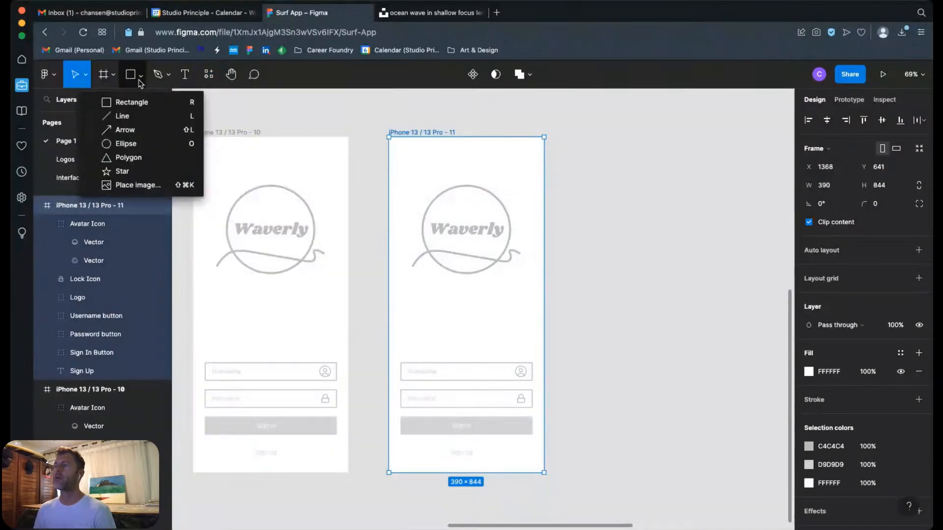
pyautogui.click(133, 189)
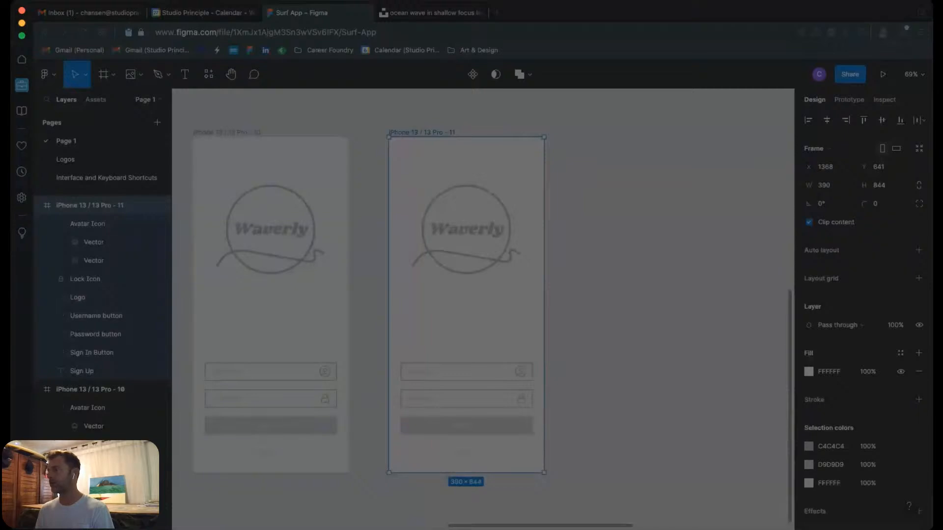
pyautogui.click(619, 331)
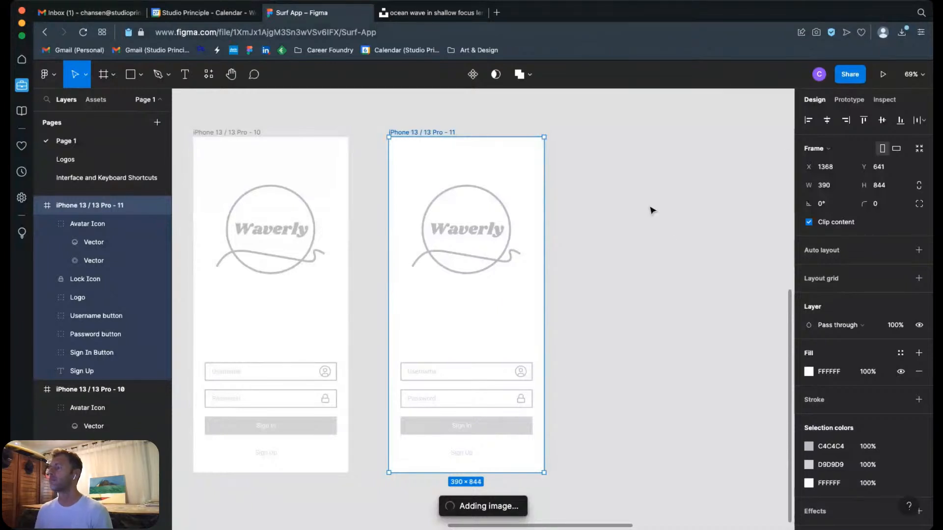
pyautogui.click(583, 288)
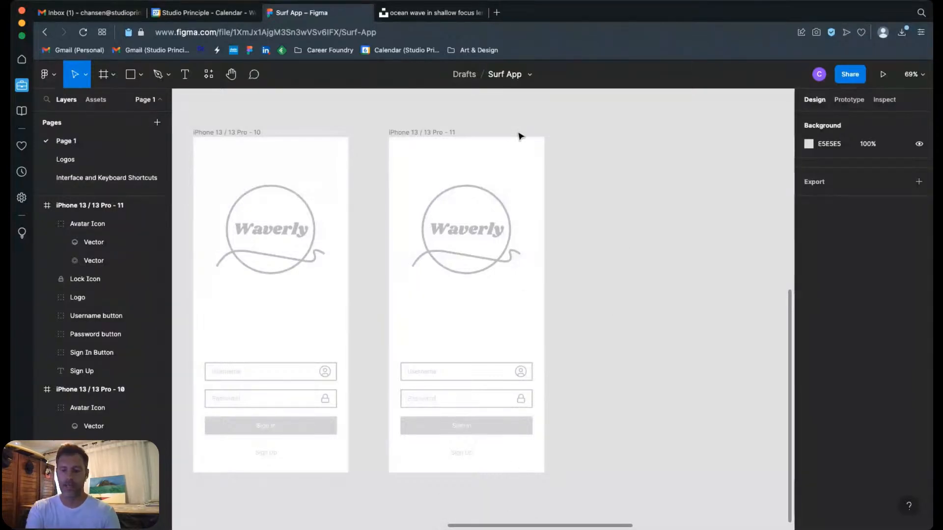
# Step: Undo the deletion of the ocean photo in the iPhone 13 / 13 Pro - 11 frame
pyautogui.press('super+minus')
pyautogui.press('super+minus')
pyautogui.press('super+z')
pyautogui.click(530, 302)
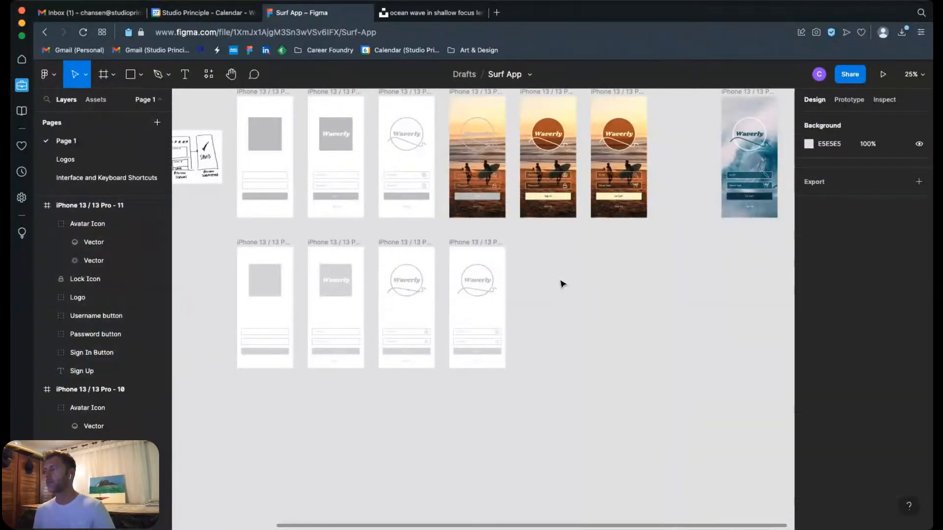
pyautogui.press('super+shift+z')
pyautogui.click(562, 282)
pyautogui.scroll(3, 575, 280)
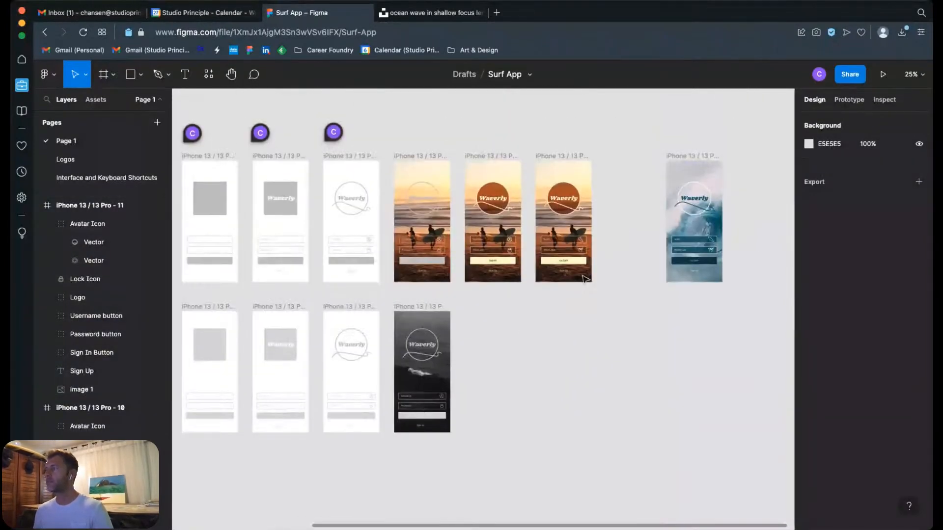
# Step: Examine the finished login screens in frames 4 to 7, comparing their logos, input fields, icons and button styles
pyautogui.press('z')
pyautogui.moveTo(377, 138); pyautogui.dragTo(743, 299)
pyautogui.moveTo(604, 349); pyautogui.dragTo(623, 335)
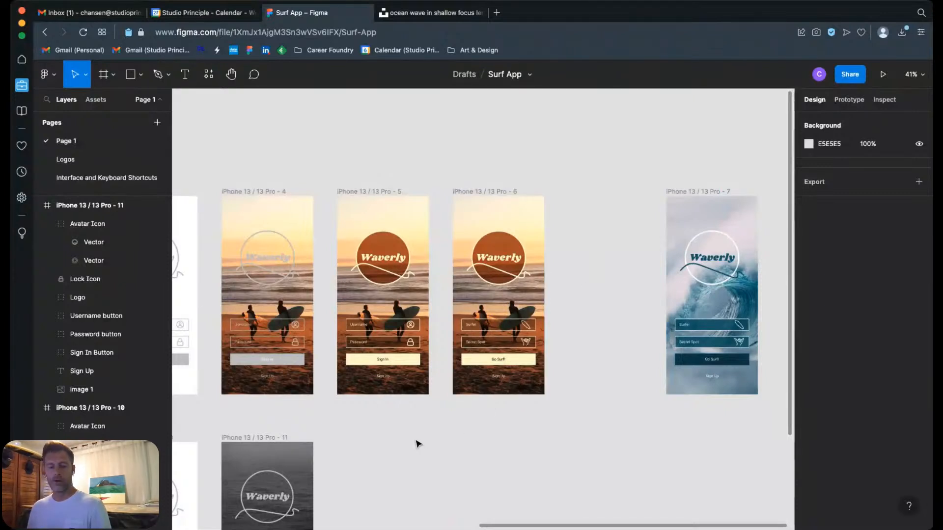
pyautogui.moveTo(417, 442); pyautogui.dragTo(621, 399)
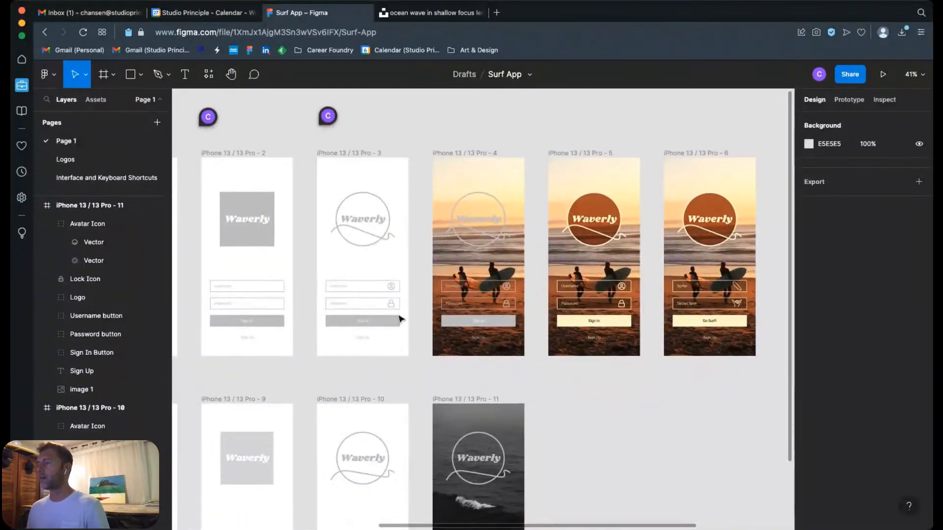
pyautogui.hscroll(5, 663, 220)
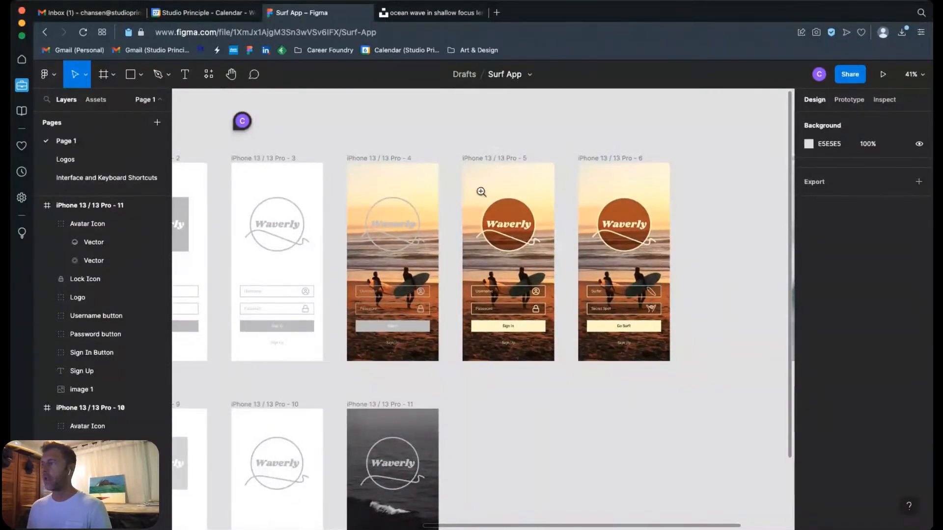
pyautogui.moveTo(459, 197); pyautogui.dragTo(670, 334)
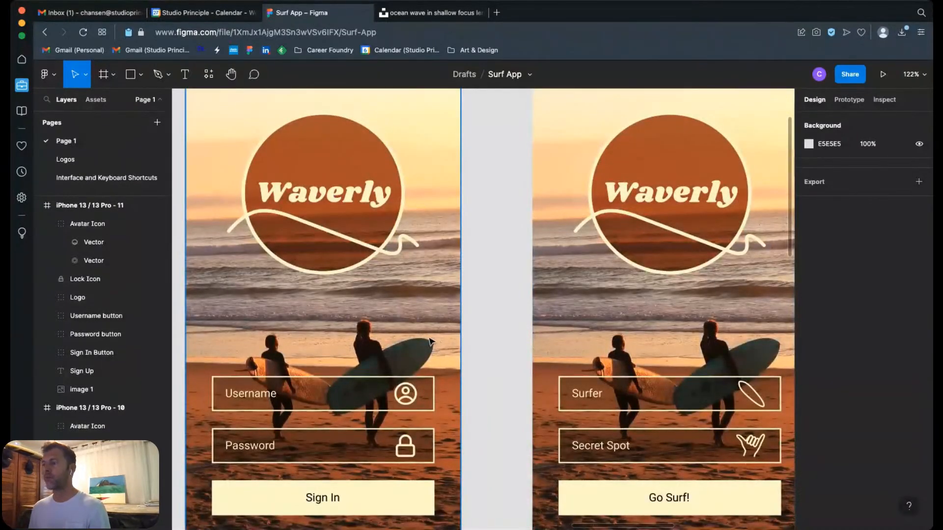
pyautogui.moveTo(498, 309); pyautogui.dragTo(577, 303)
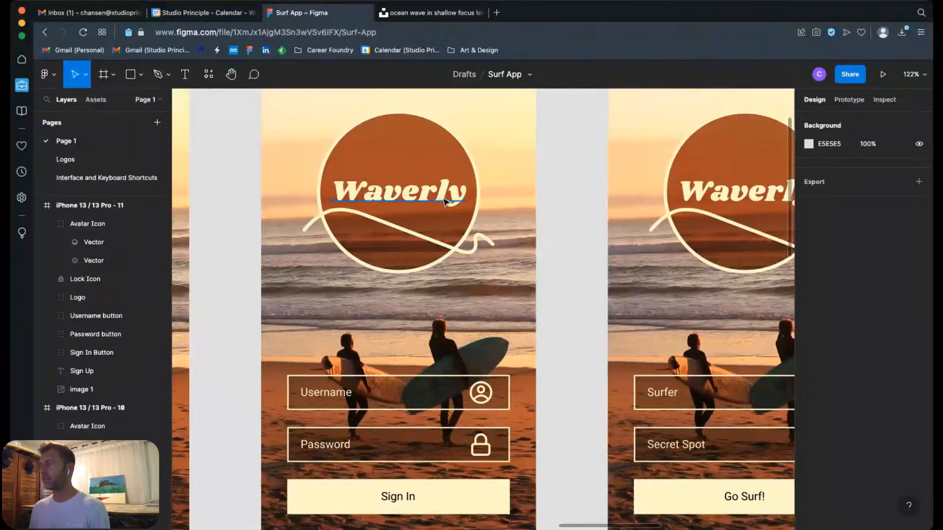
pyautogui.scroll(1, 439, 216)
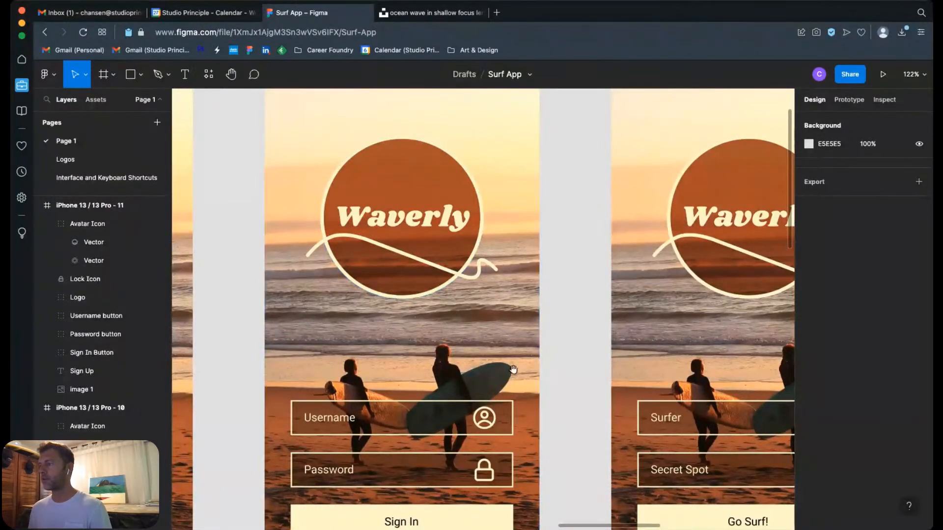
pyautogui.moveTo(553, 355); pyautogui.dragTo(554, 206)
pyautogui.moveTo(579, 360); pyautogui.dragTo(221, 407)
pyautogui.moveTo(766, 235); pyautogui.dragTo(438, 329)
pyautogui.press('super+minus')
pyautogui.press('super+minus')
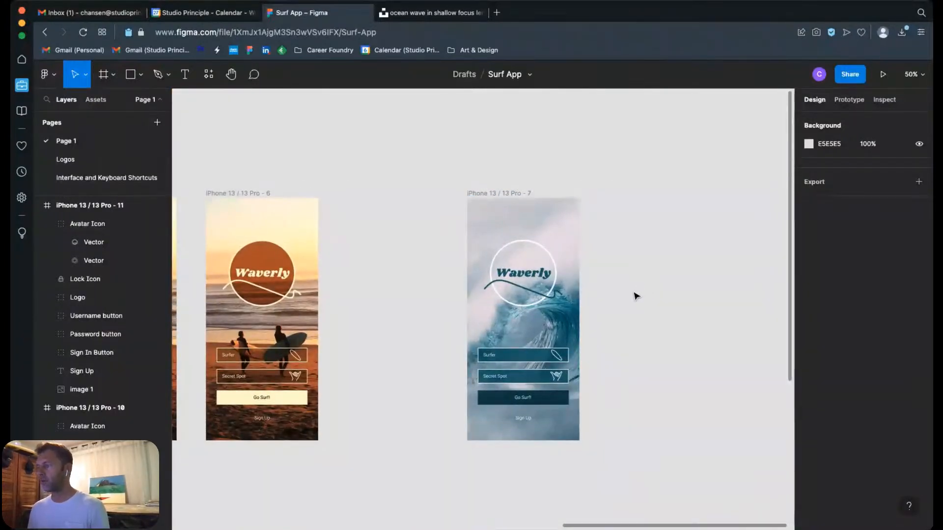
# Step: Delete the wave line and the logo circle from the iPhone 13 / 13 Pro - 7 frame
pyautogui.moveTo(408, 200); pyautogui.dragTo(613, 339)
pyautogui.click(565, 361)
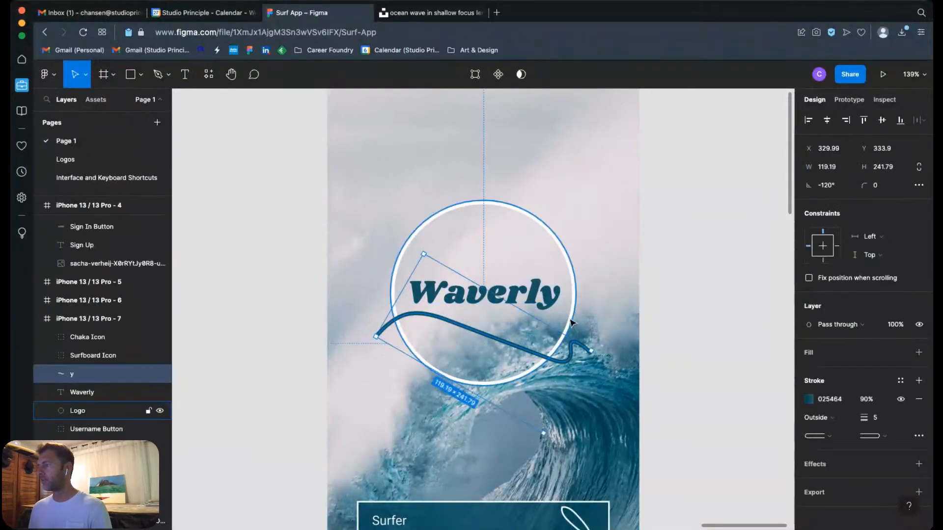
pyautogui.keyDown('shift'); pyautogui.click(573, 324); pyautogui.keyUp('shift')
pyautogui.press('Delete')
# Step: Change the font of the Waverly text in the iPhone 13 / 13 Pro - 7 frame to Roboto
pyautogui.doubleClick(537, 300)
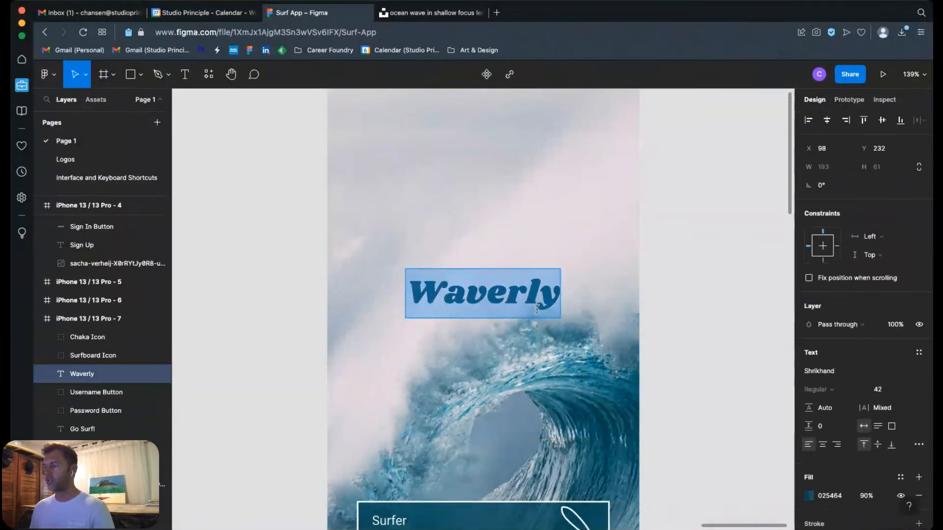
pyautogui.scroll(-3, 867, 446)
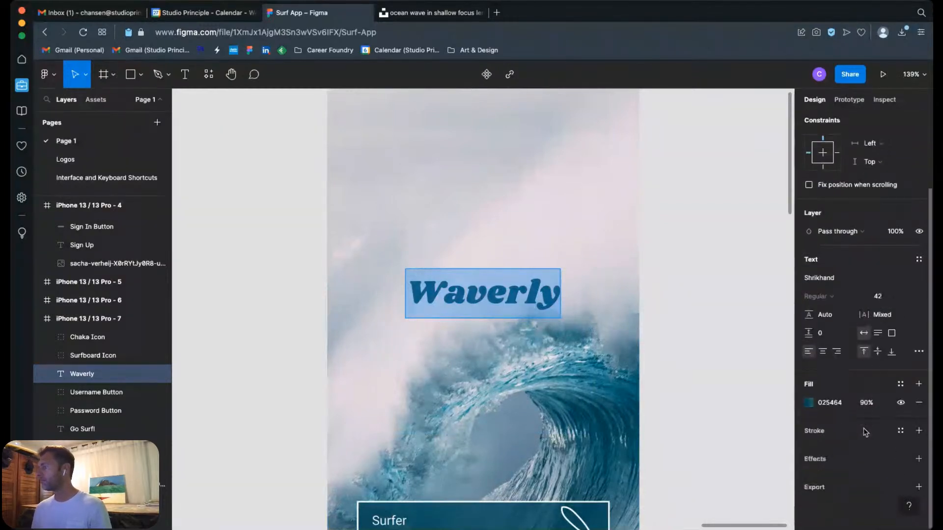
pyautogui.click(827, 283)
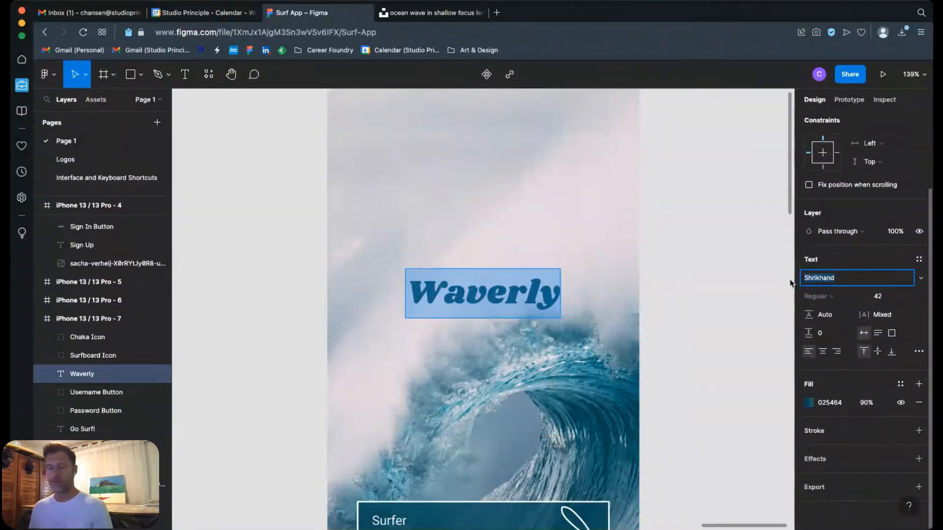
pyautogui.write('Racing Sans One')
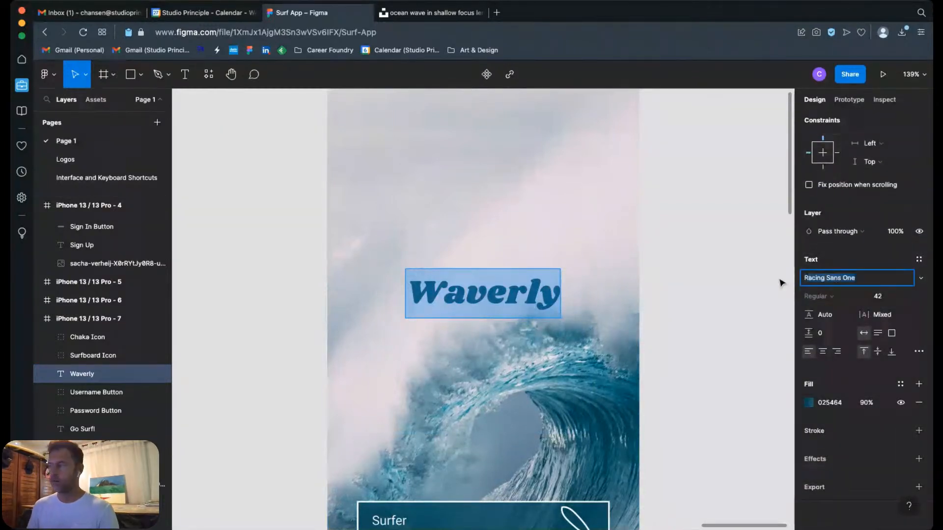
pyautogui.click(921, 281)
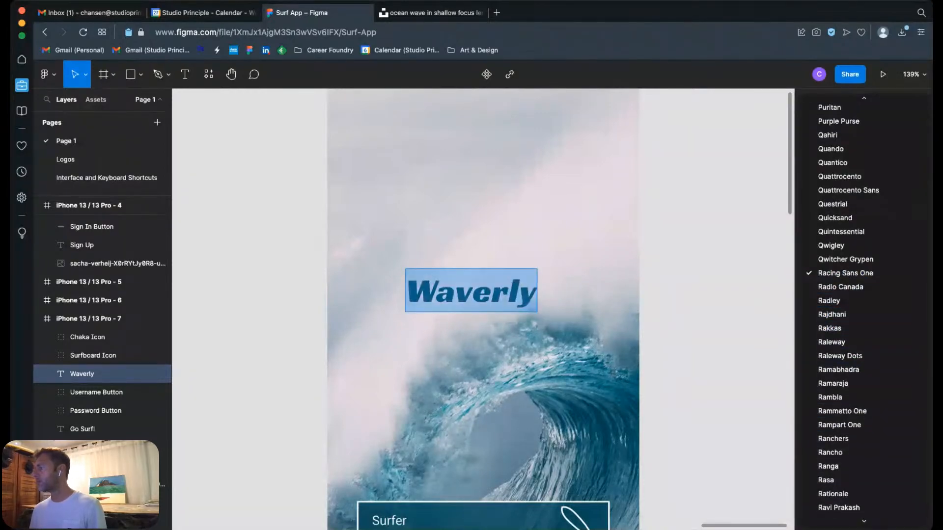
pyautogui.scroll(-10, 864, 486)
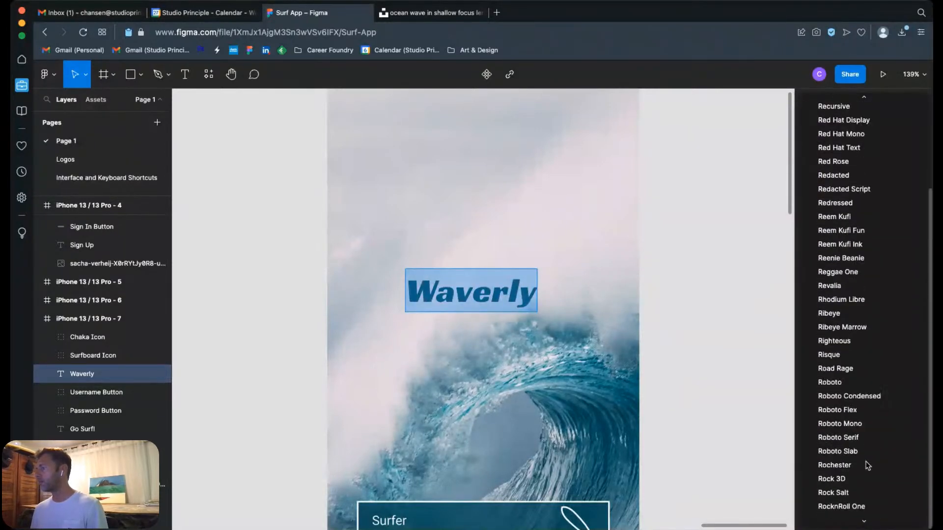
pyautogui.scroll(-3, 867, 466)
pyautogui.click(839, 298)
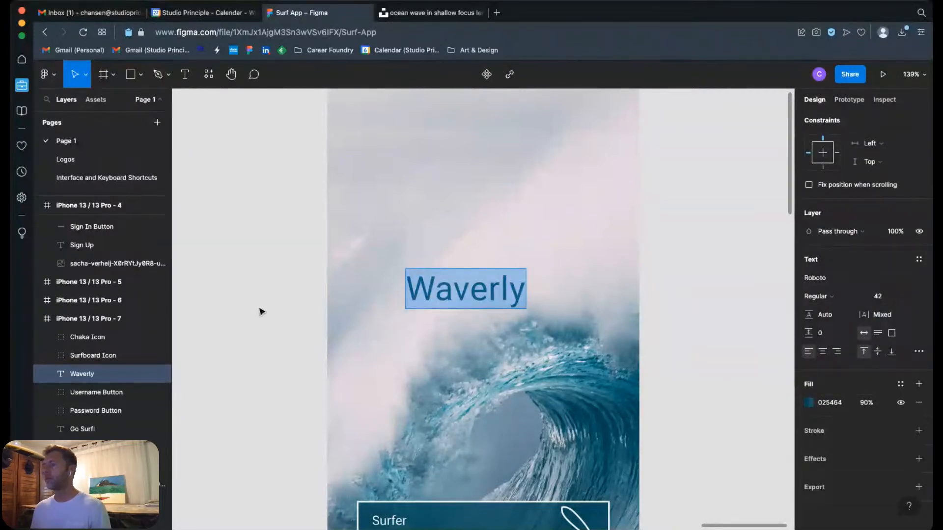
pyautogui.press('Escape')
# Step: Review the simplified login design in the iPhone 13 / 13 Pro - 7 frame and compare it with the iPhone 13 / 13 Pro - 11 frame
pyautogui.press('super+minus')
pyautogui.press('super+minus')
pyautogui.press('super+minus')
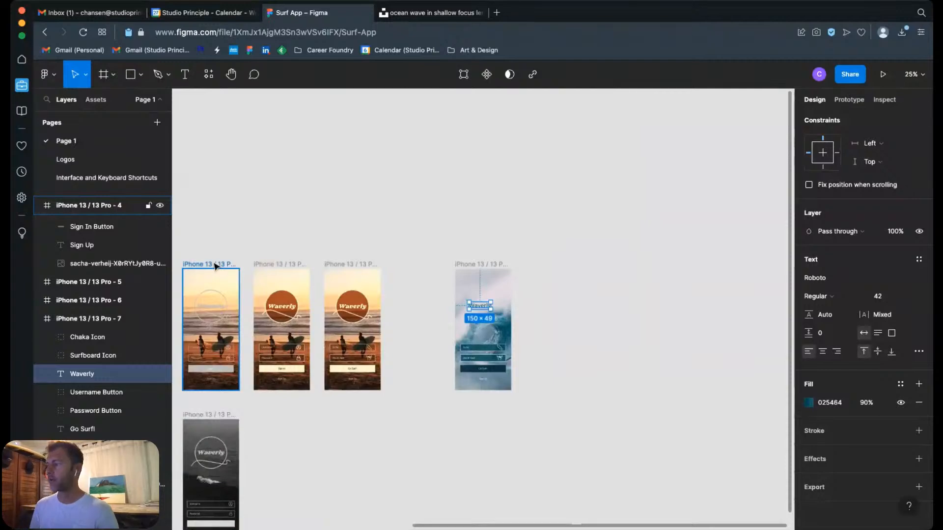
pyautogui.click(627, 330)
pyautogui.press('z')
pyautogui.moveTo(425, 244); pyautogui.dragTo(545, 393)
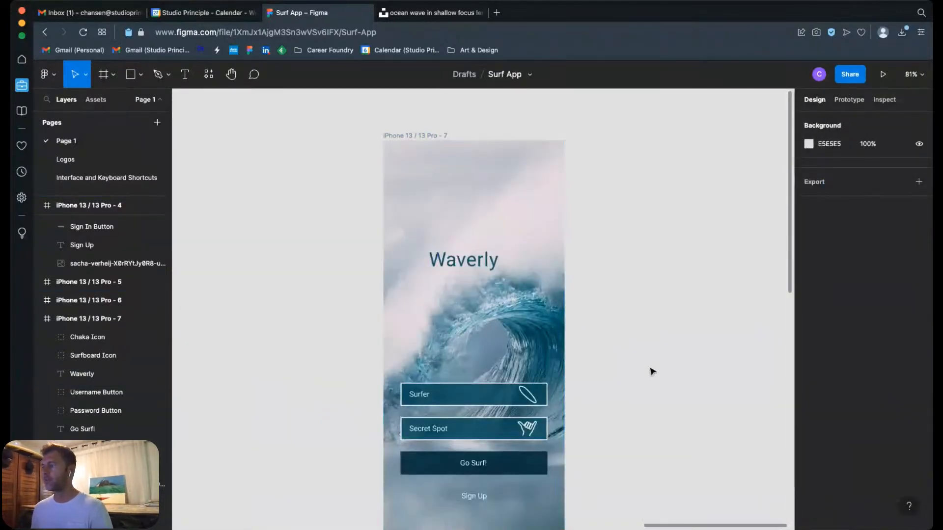
pyautogui.moveTo(494, 428); pyautogui.dragTo(696, 260)
pyautogui.moveTo(499, 418); pyautogui.dragTo(702, 253)
pyautogui.moveTo(360, 371); pyautogui.dragTo(550, 349)
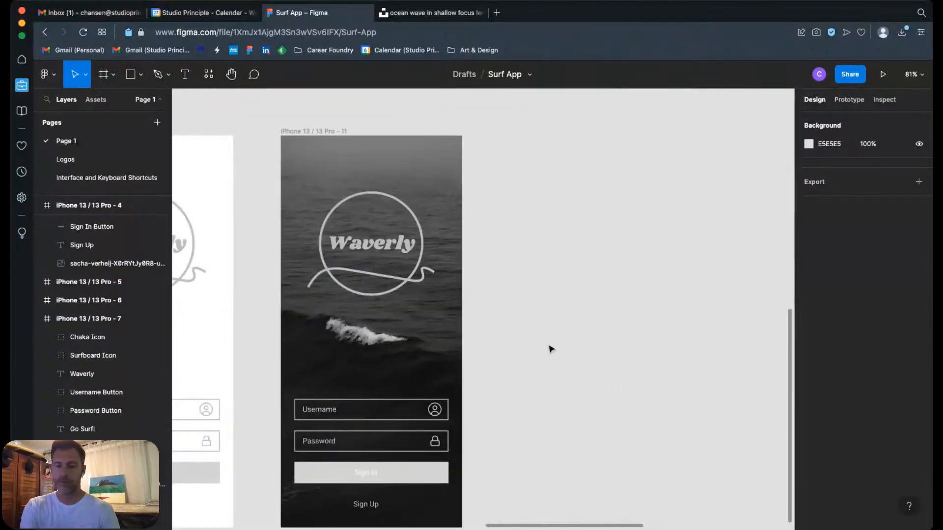
pyautogui.press('-')
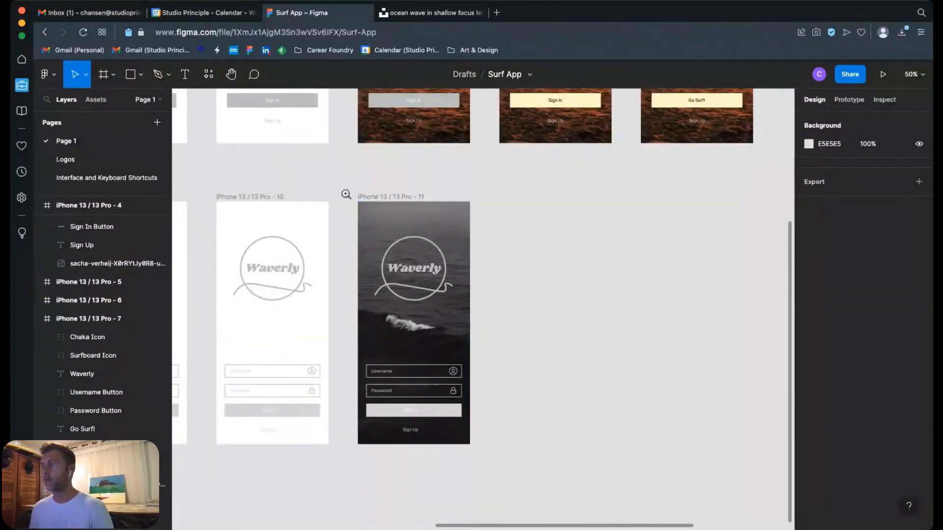
pyautogui.moveTo(345, 193); pyautogui.dragTo(502, 454)
pyautogui.hotkey('shift', '2')
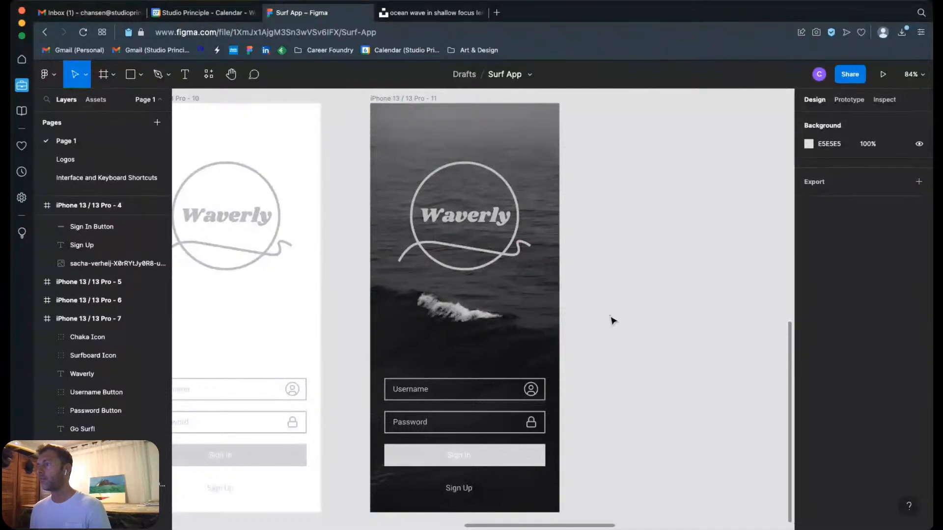
# Step: Set the Waverly logo text in the iPhone 13 / 13 Pro - 11 frame to Roboto in Bold
pyautogui.click(504, 233)
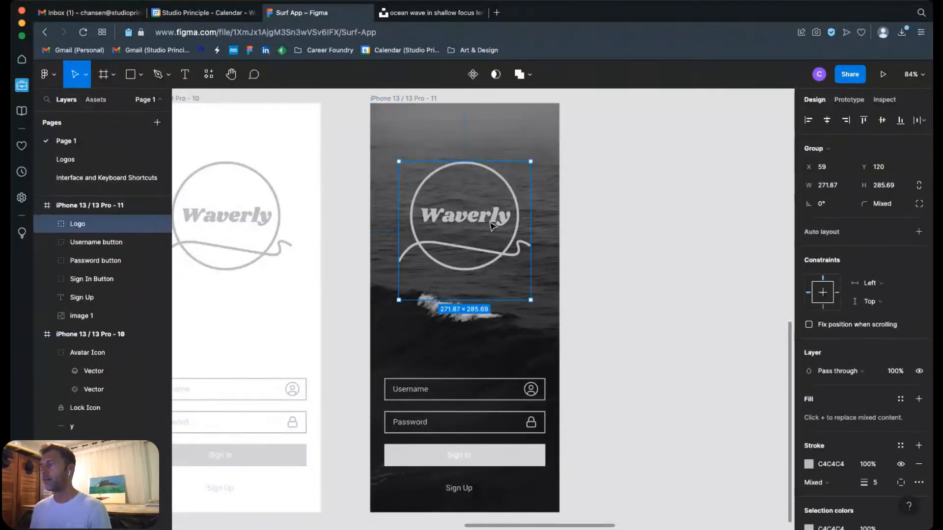
pyautogui.doubleClick(493, 226)
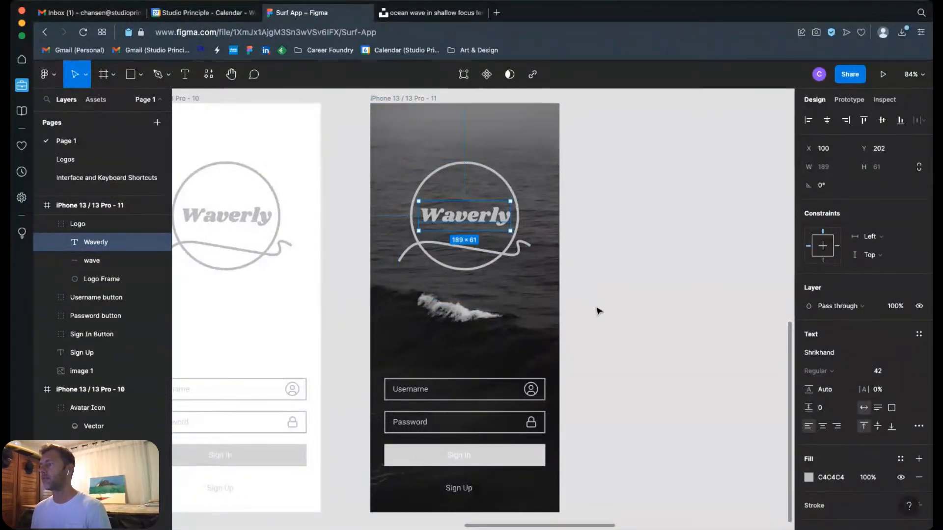
pyautogui.click(840, 355)
pyautogui.click(923, 354)
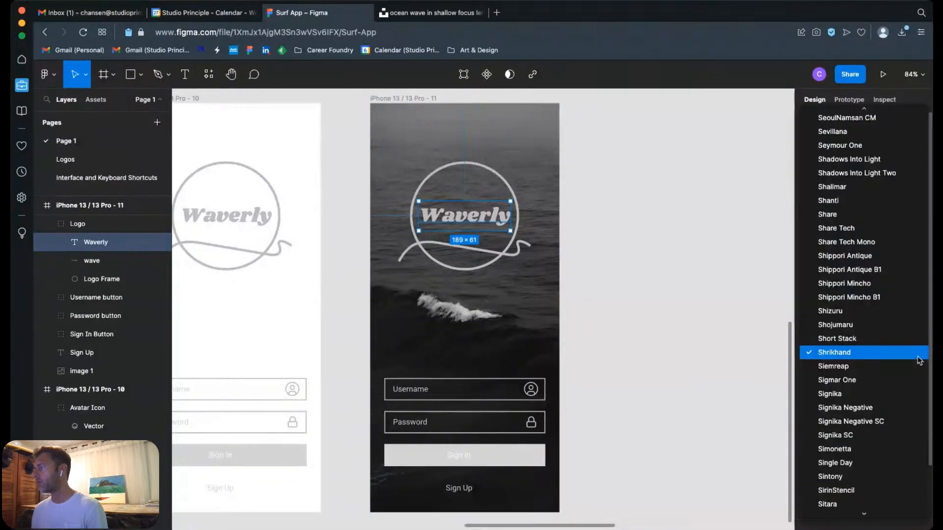
pyautogui.scroll(10, 890, 369)
pyautogui.scroll(-10, 890, 369)
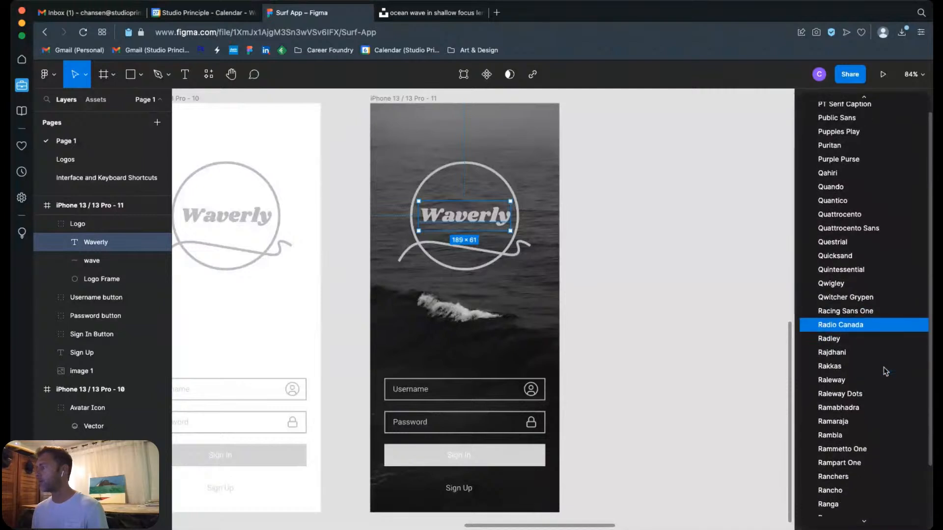
pyautogui.scroll(-5, 880, 374)
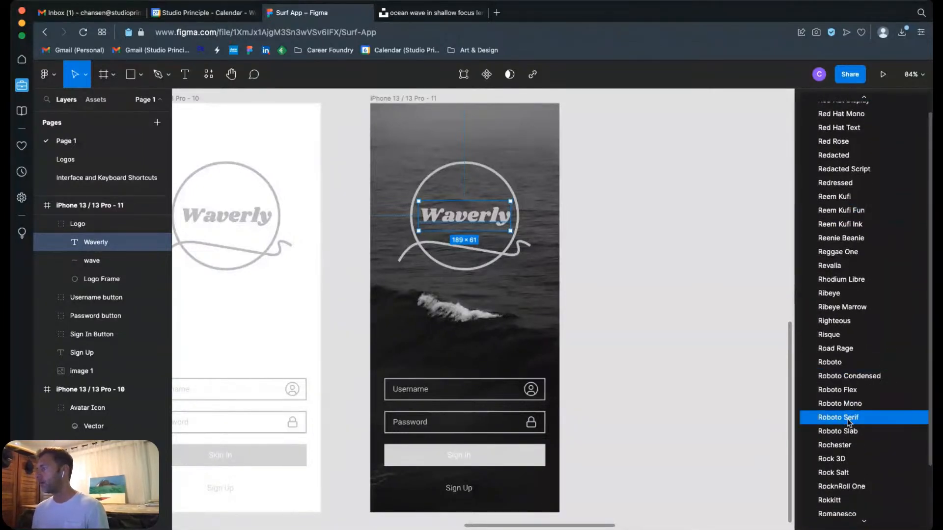
pyautogui.click(826, 364)
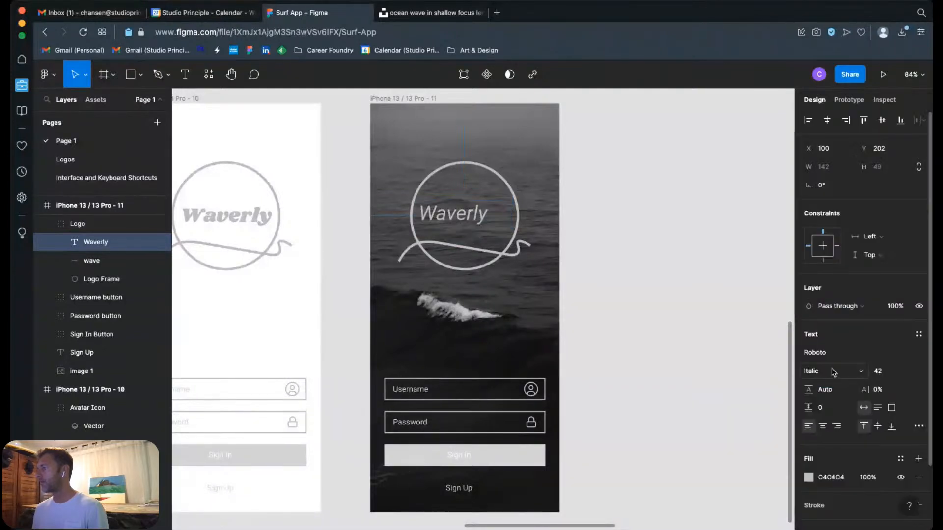
pyautogui.click(829, 375)
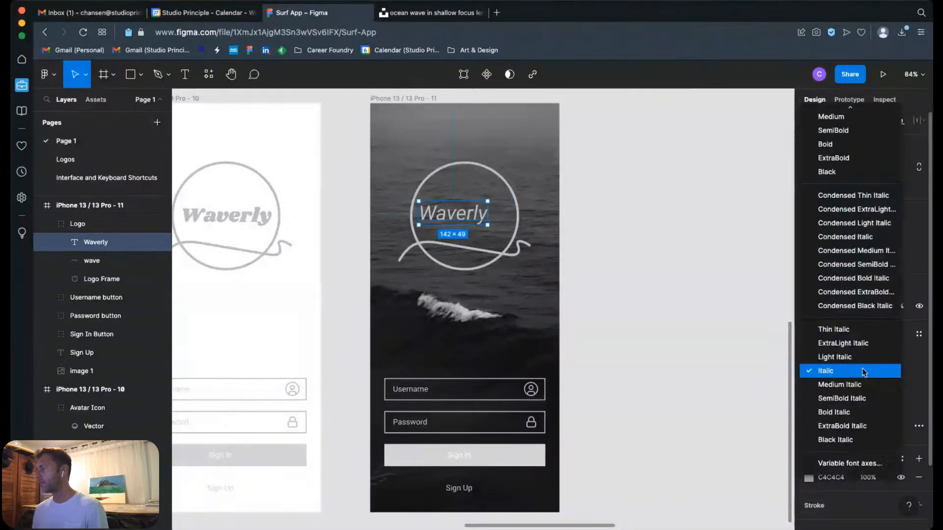
pyautogui.click(825, 145)
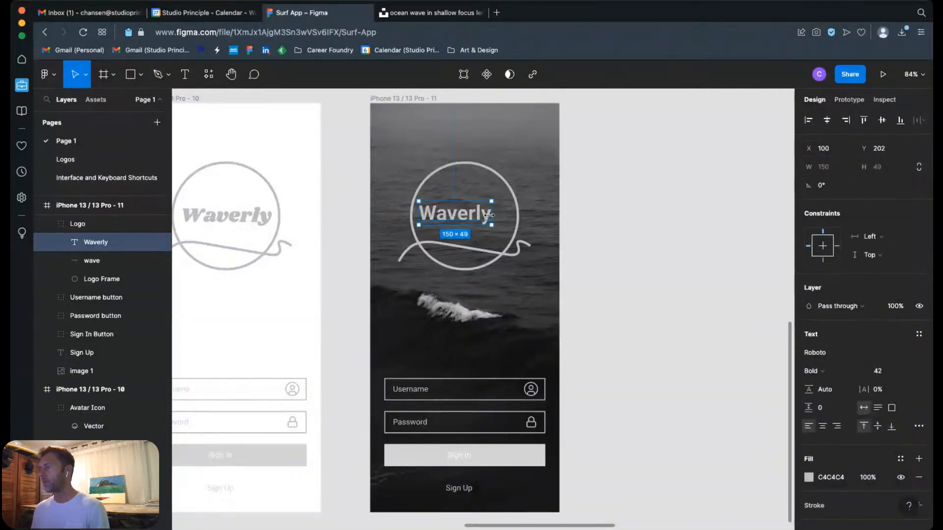
# Step: Replace the logo text in the iPhone 13 / 13 Pro - 11 frame with WAVERLY and centre-align it
pyautogui.doubleClick(472, 219)
pyautogui.write('W')
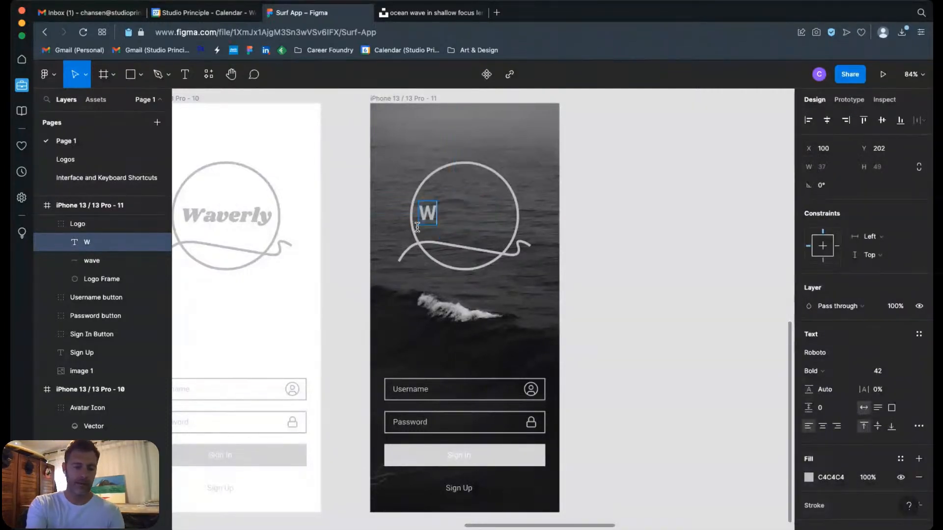
pyautogui.write('AVERLY')
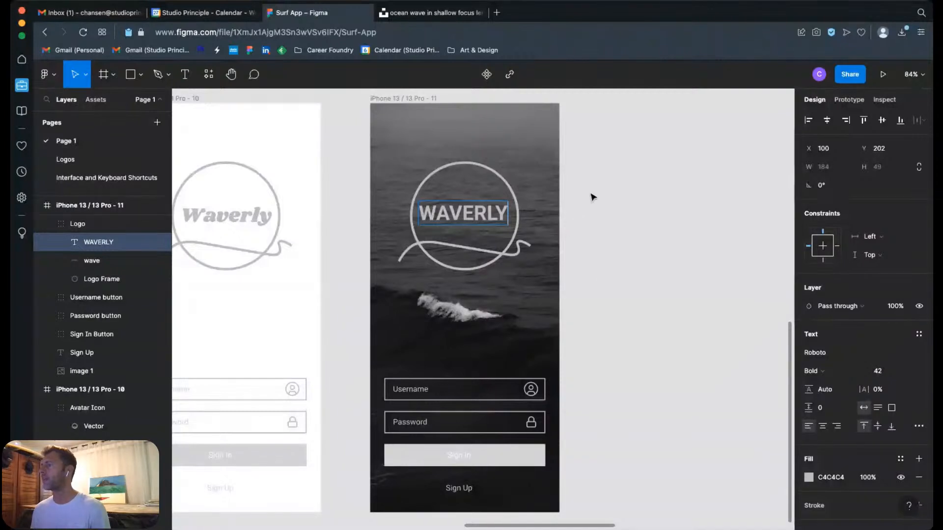
pyautogui.click(823, 427)
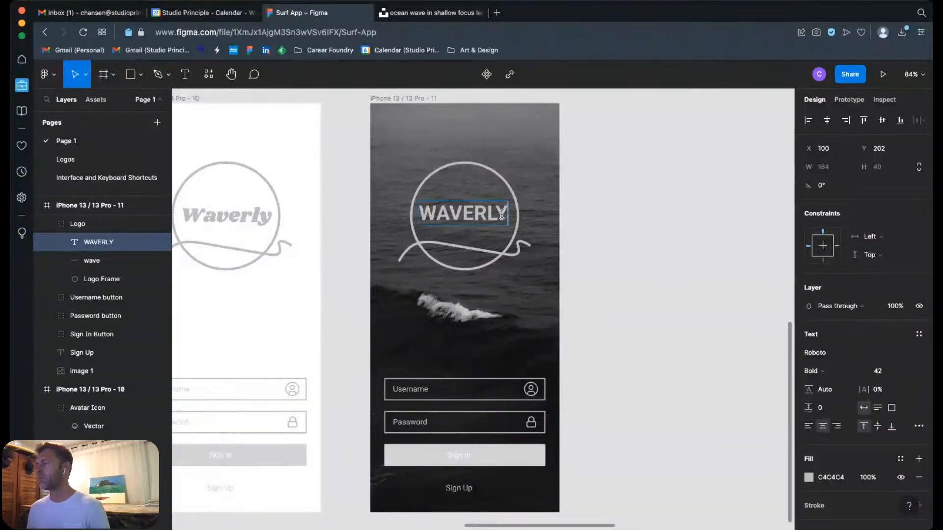
# Step: Try a letter spacing of 100% on the WAVERLY logo text in the iPhone 13 / 13 Pro - 11 frame
pyautogui.press('super+a')
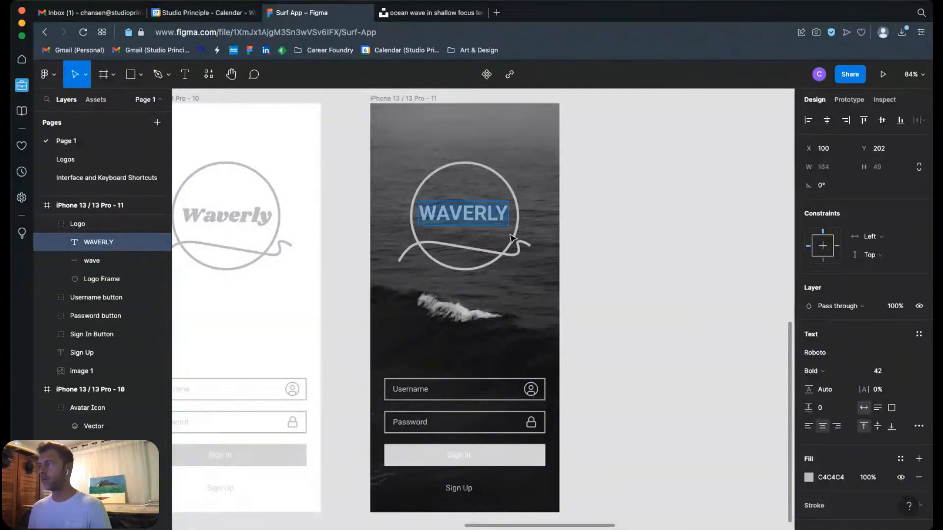
pyautogui.scroll(-3, 892, 472)
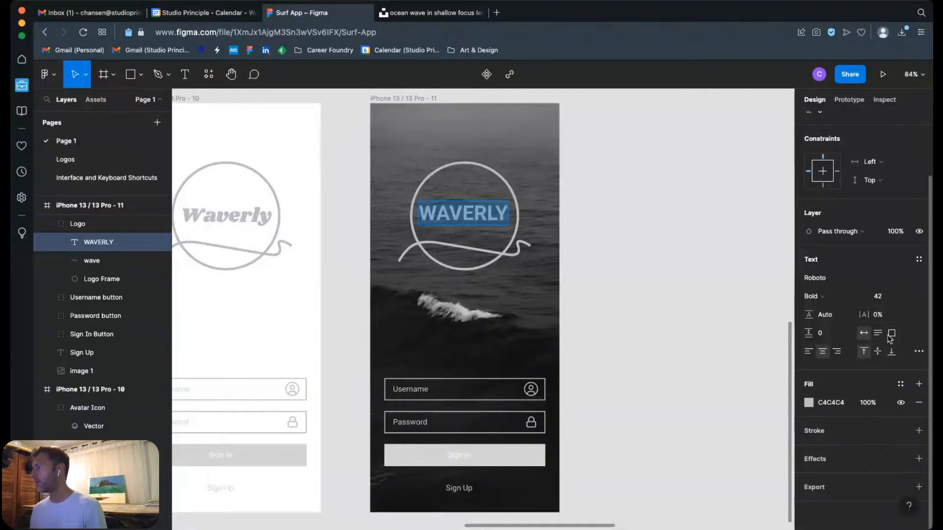
pyautogui.click(877, 316)
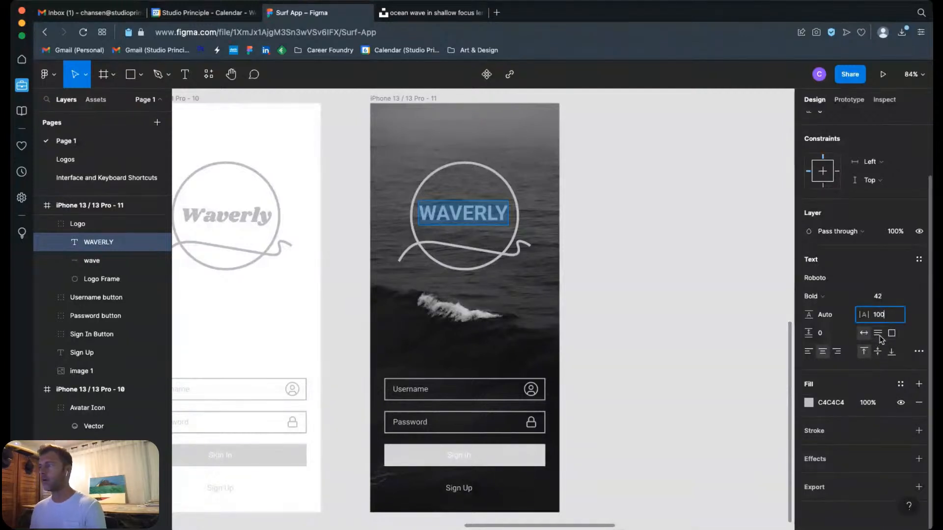
pyautogui.write('100')
pyautogui.press('Return')
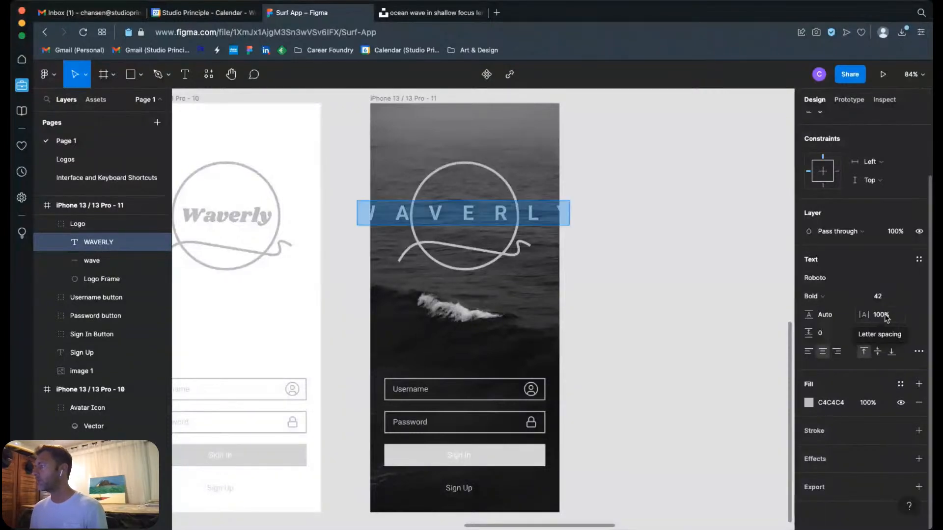
# Step: Reduce the letter spacing of the WAVERLY logo text in stages through 90% and 80% to 60%
pyautogui.click(879, 317)
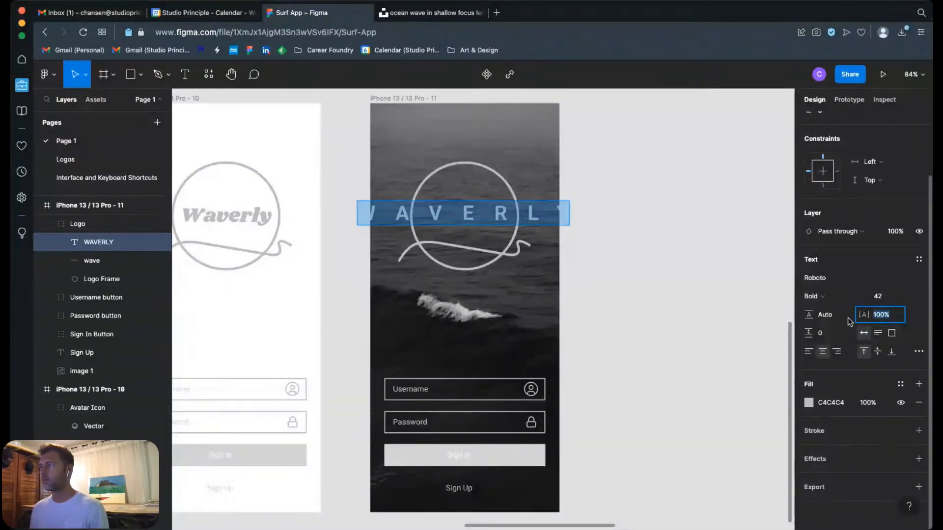
pyautogui.write('90')
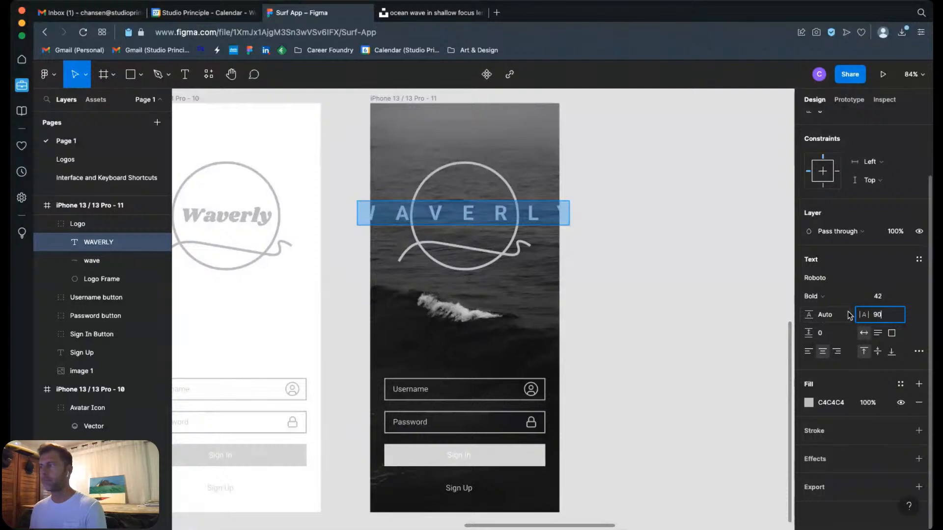
pyautogui.press('Return')
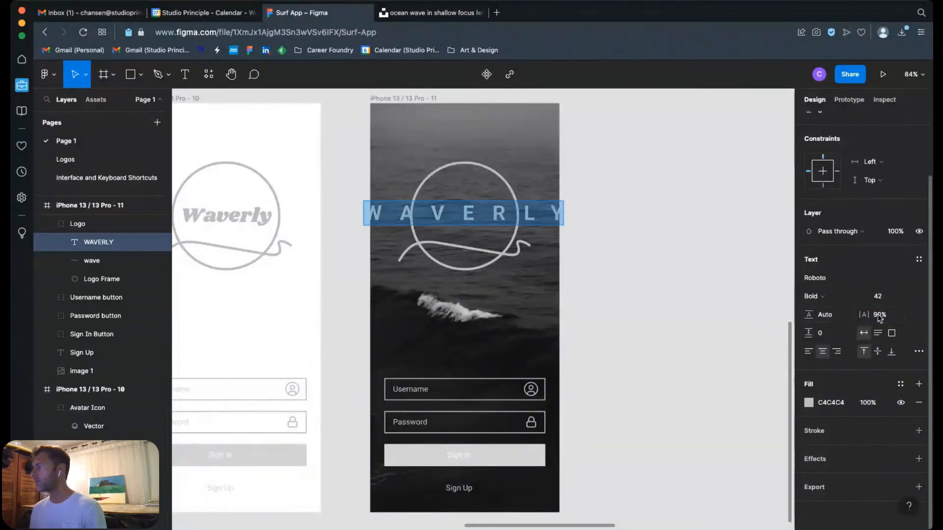
pyautogui.click(880, 317)
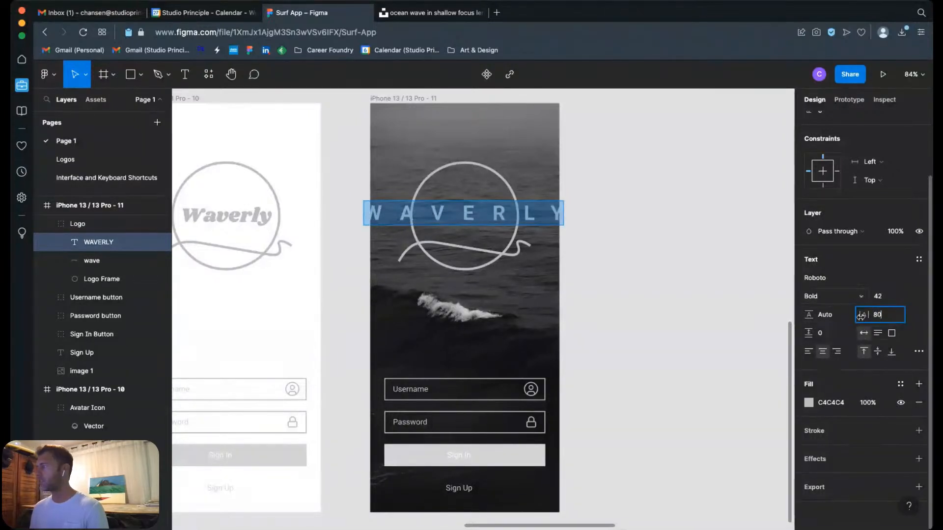
pyautogui.press('Return')
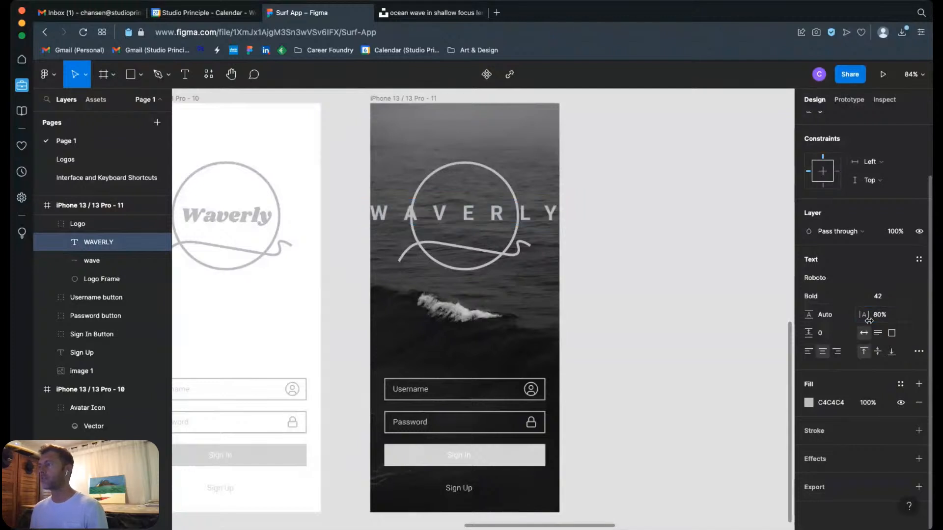
pyautogui.click(880, 316)
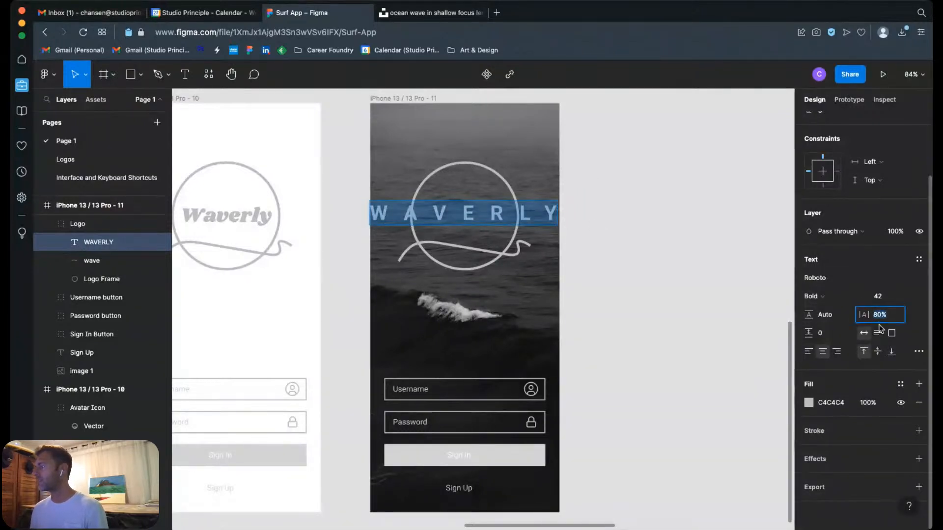
pyautogui.press('Return')
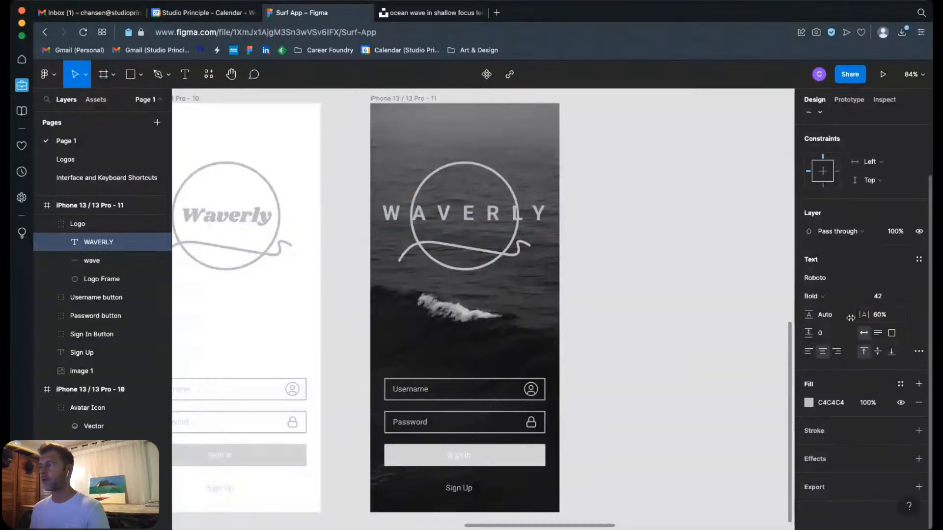
# Step: Move the wave line and the logo circle together out of the iPhone 13 / 13 Pro - 11 frame onto the empty canvas beside it
pyautogui.click(521, 252)
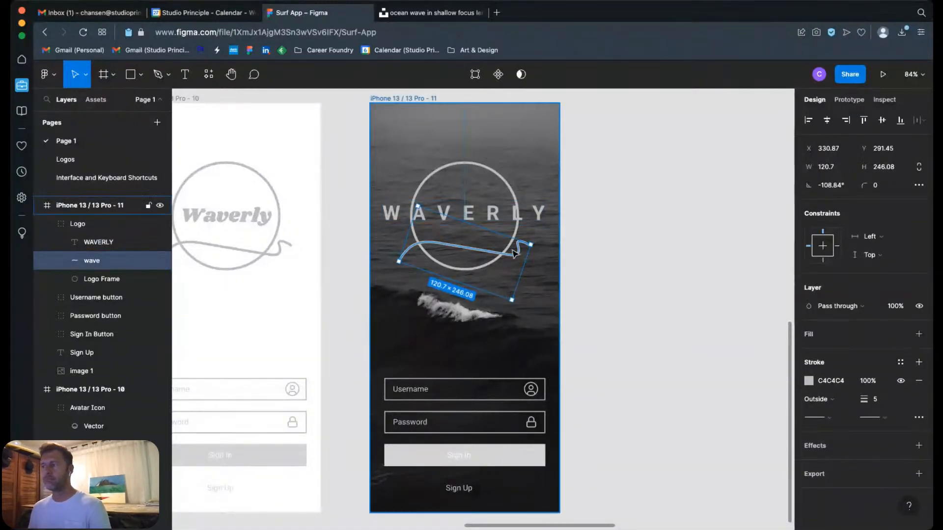
pyautogui.keyDown('shift'); pyautogui.click(513, 201); pyautogui.keyUp('shift')
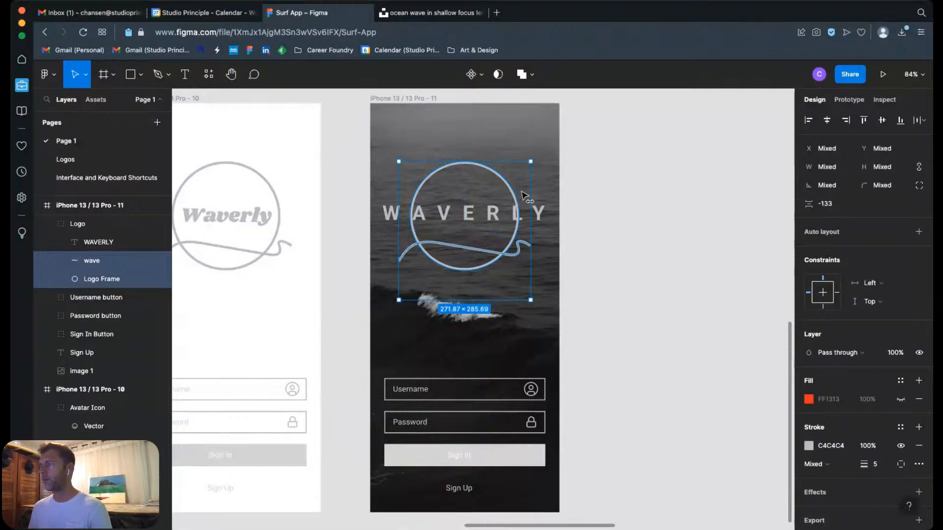
pyautogui.moveTo(525, 199); pyautogui.dragTo(754, 199)
pyautogui.click(605, 306)
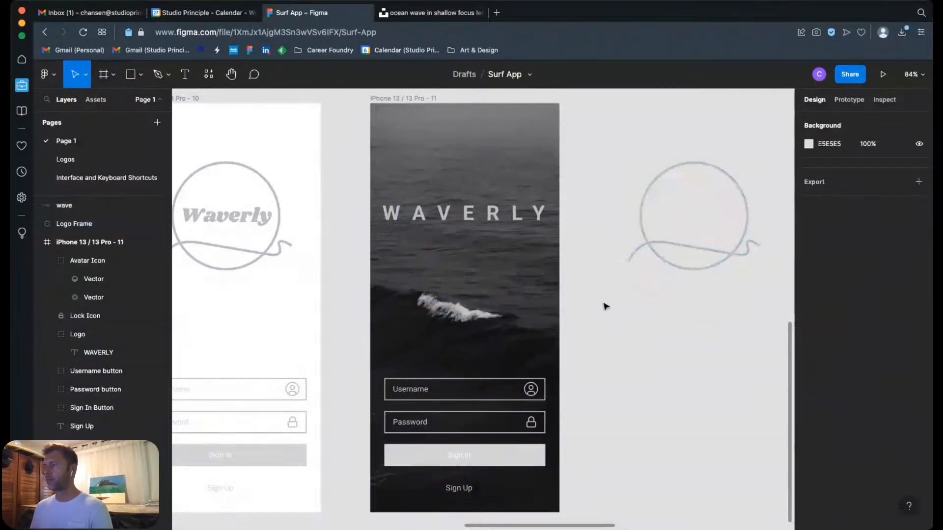
# Step: Try moving the WAVERLY text down over the breaking wave in the photo, and undo the move
pyautogui.click(539, 218)
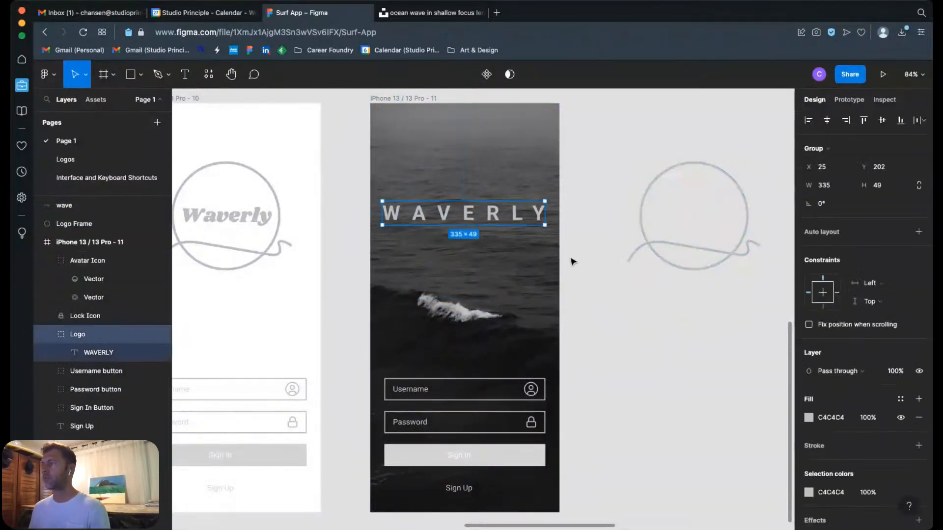
pyautogui.moveTo(491, 218); pyautogui.dragTo(529, 304)
pyautogui.click(615, 341)
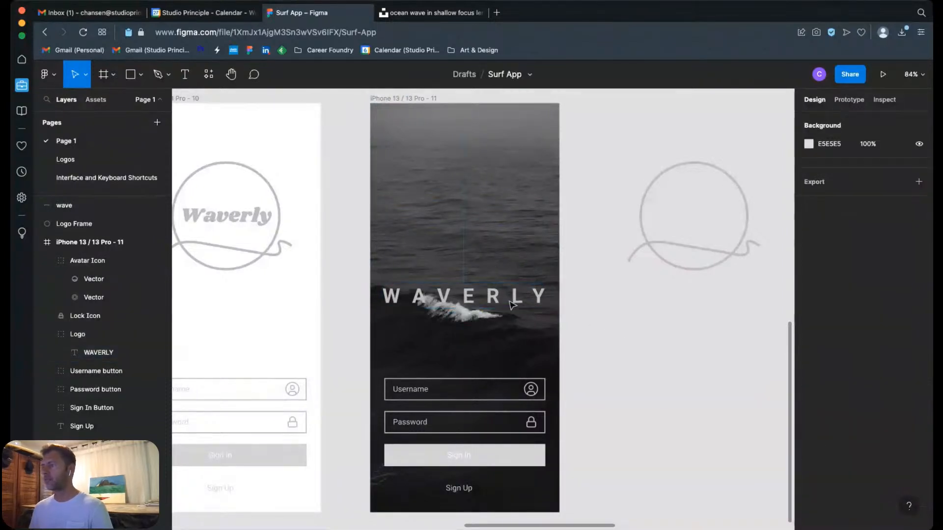
pyautogui.press('super+z')
pyautogui.press('super+z')
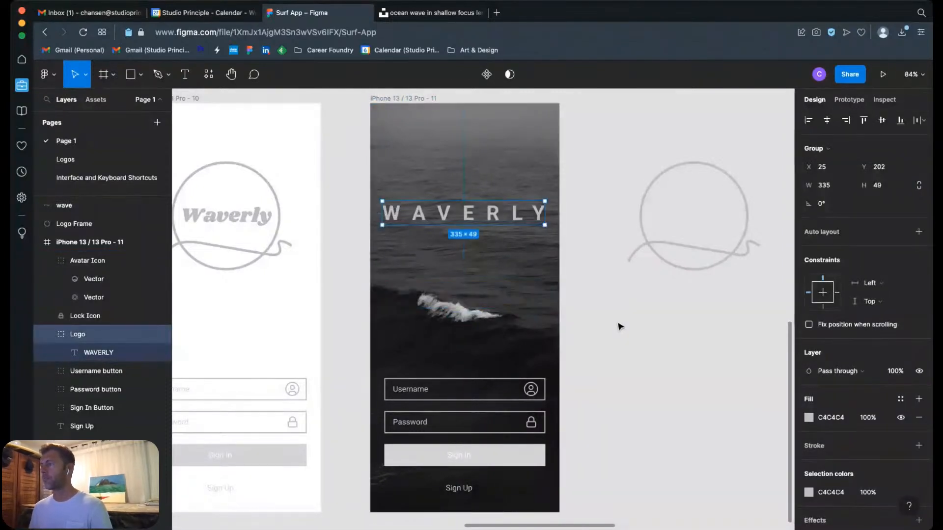
# Step: Delete the leftover wave line and logo circle from the canvas beside the iPhone 13 / 13 Pro - 11 frame
pyautogui.click(610, 331)
pyautogui.moveTo(601, 328); pyautogui.dragTo(593, 272)
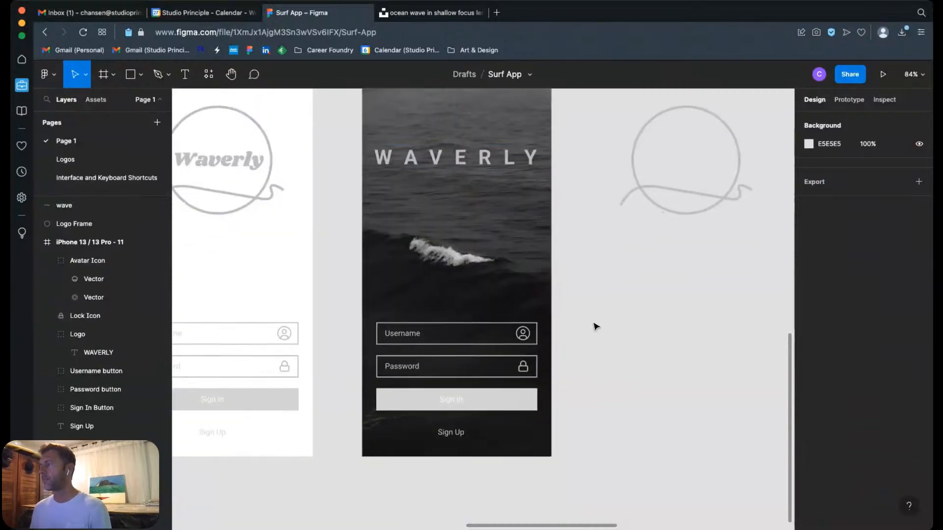
pyautogui.moveTo(595, 105); pyautogui.dragTo(749, 260)
pyautogui.click(750, 259)
# Step: Pin the comment "Add Photos" above the iPhone 13 / 13 Pro - 4 frame, in line with the other comment pins
pyautogui.scroll(-5, 749, 258)
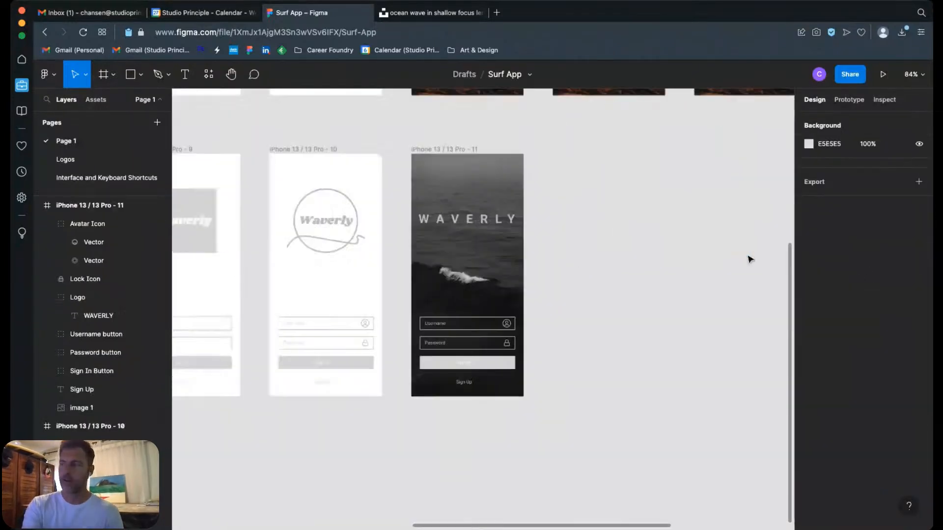
pyautogui.scroll(1, 749, 257)
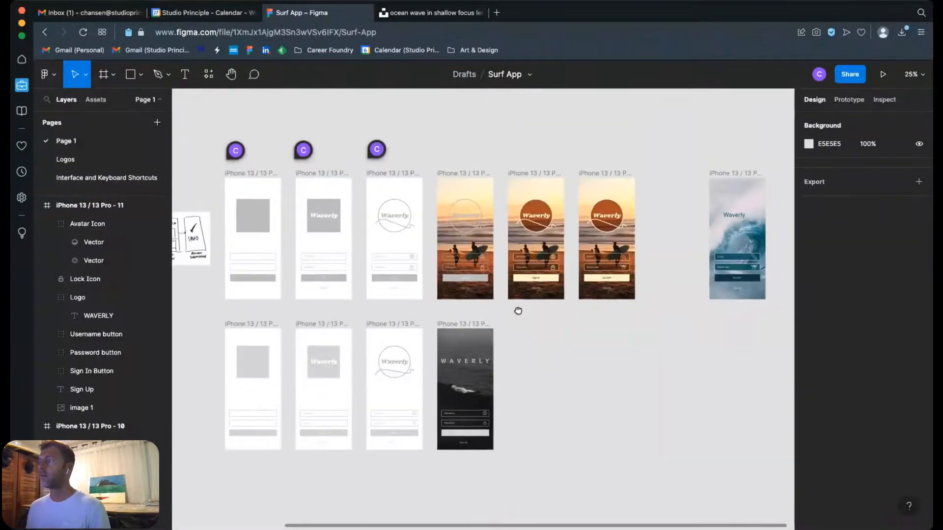
pyautogui.scroll(3, 516, 304)
pyautogui.click(253, 74)
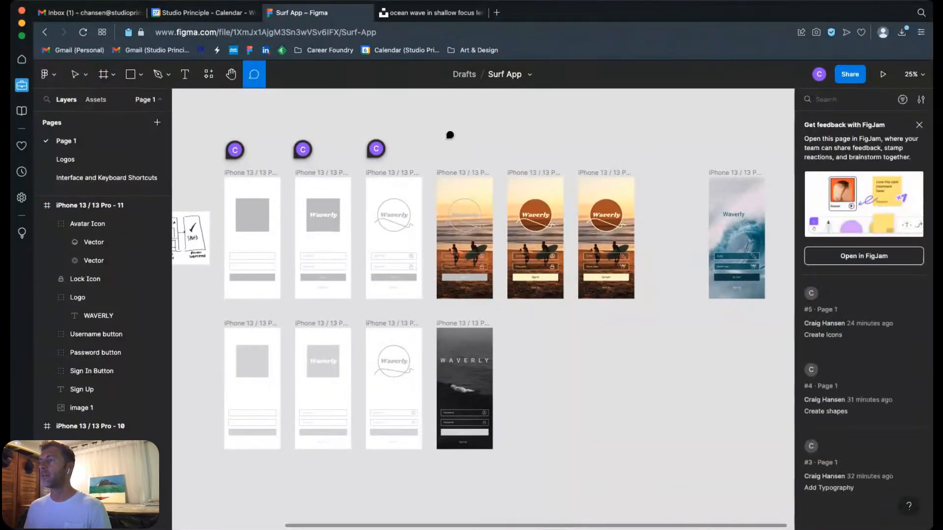
pyautogui.click(449, 143)
pyautogui.write('Add Photos')
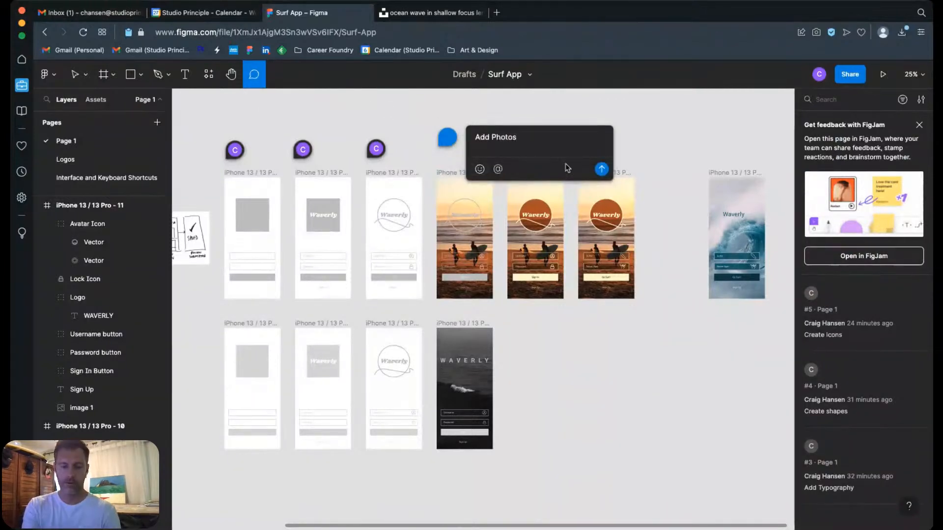
pyautogui.click(601, 169)
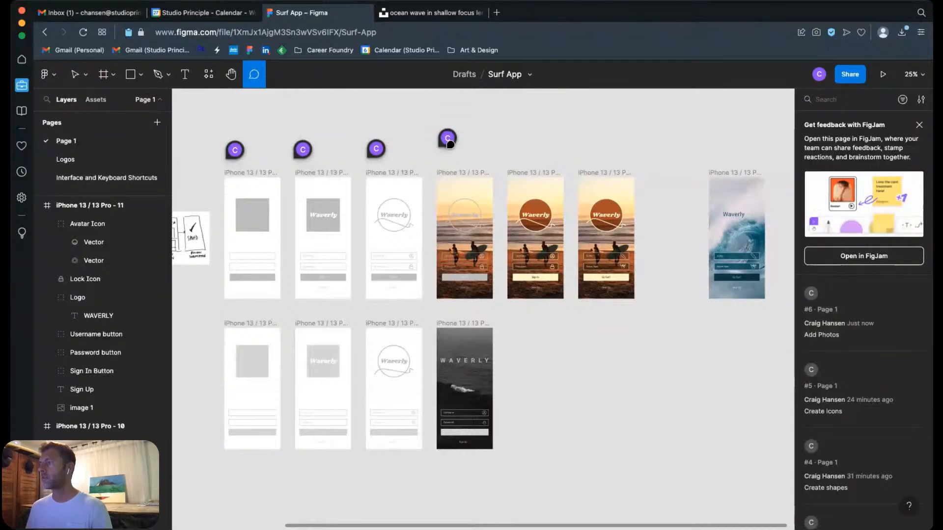
pyautogui.click(577, 101)
pyautogui.press('Escape')
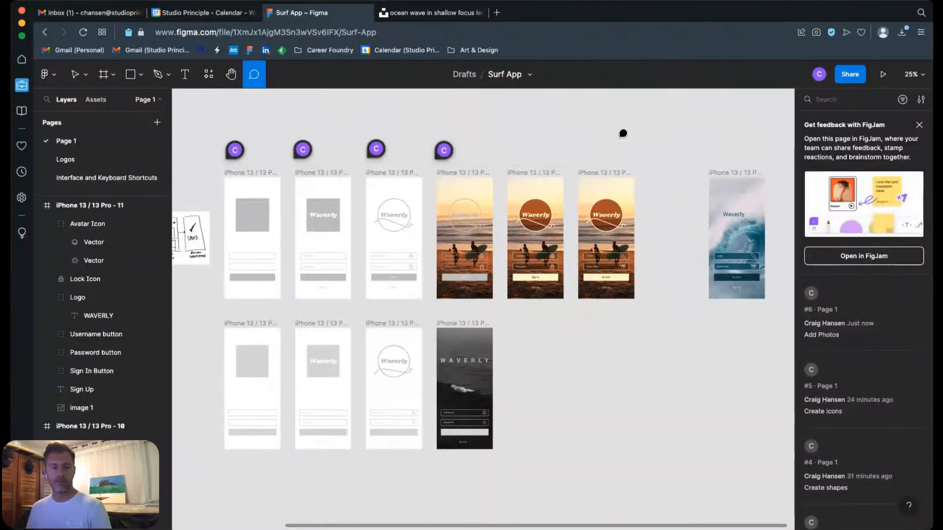
pyautogui.press('Escape')
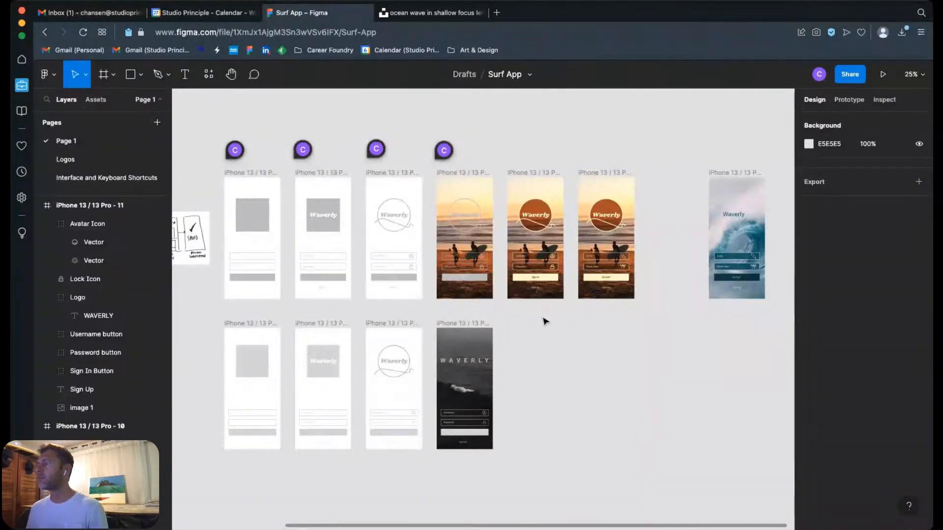
# Step: Change the fill of the WAVERLY logo text in the iPhone 13 / 13 Pro - 11 frame to orange, FF7A00
pyautogui.scroll(5, 573, 311)
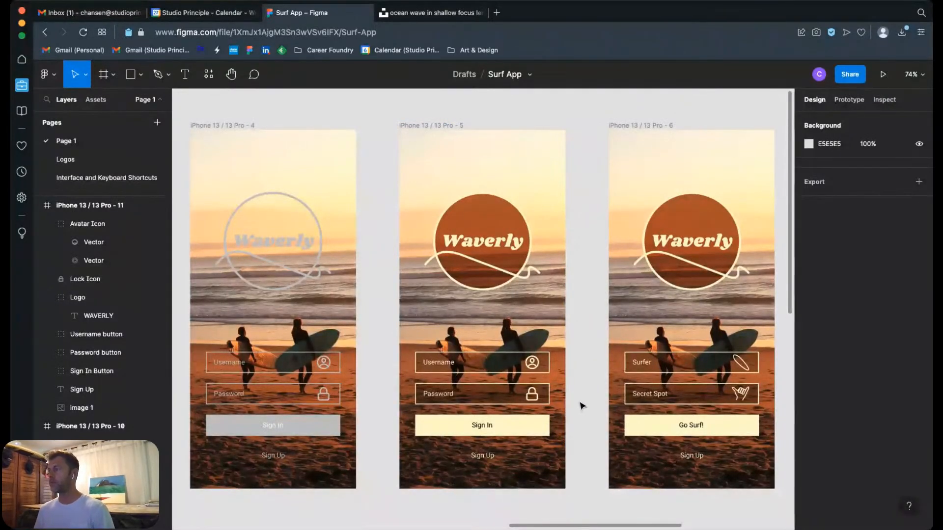
pyautogui.scroll(-10, 592, 374)
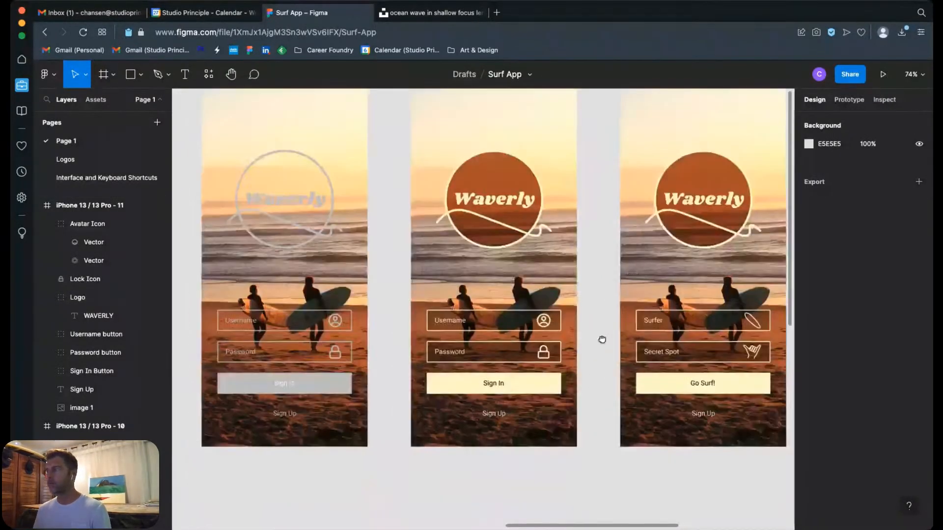
pyautogui.hscroll(-3, 571, 249)
pyautogui.scroll(1, 572, 250)
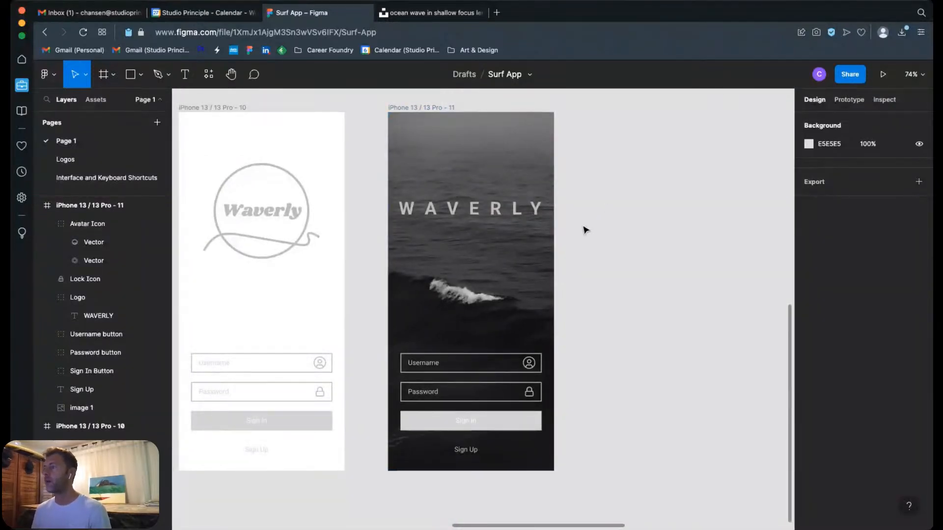
pyautogui.click(506, 217)
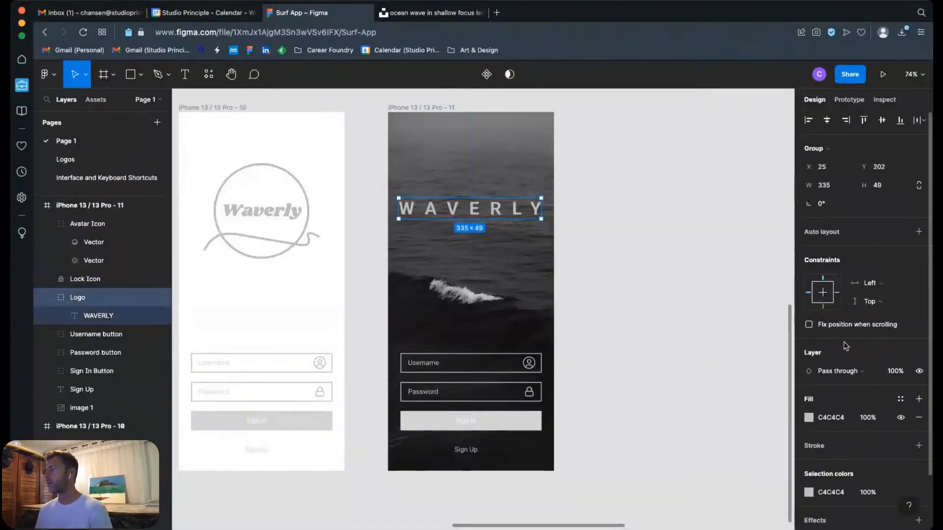
pyautogui.scroll(-2, 828, 427)
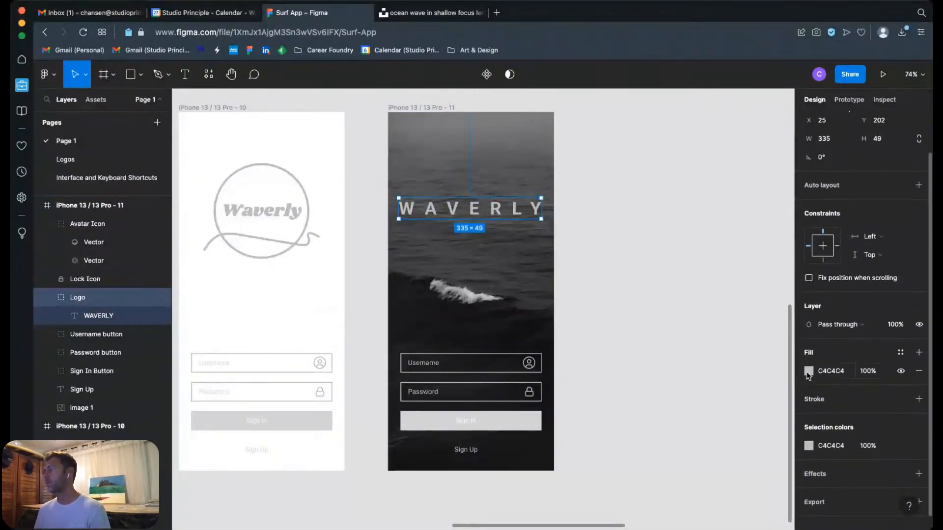
pyautogui.click(809, 371)
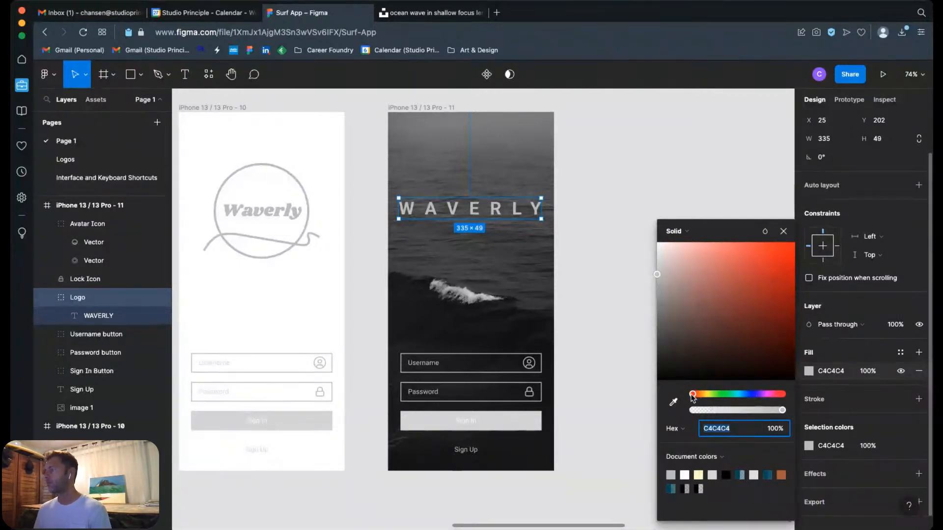
pyautogui.moveTo(692, 394); pyautogui.dragTo(700, 394)
pyautogui.moveTo(770, 298); pyautogui.dragTo(824, 254)
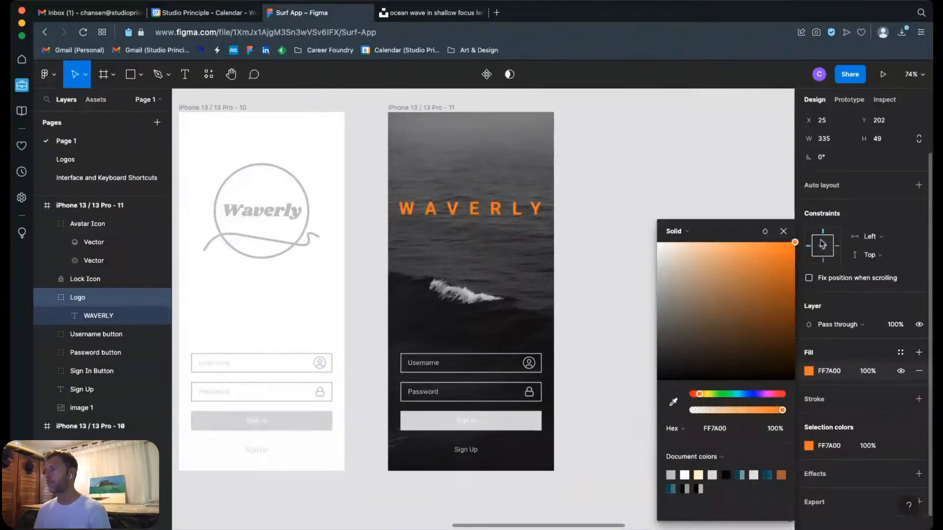
pyautogui.click(692, 171)
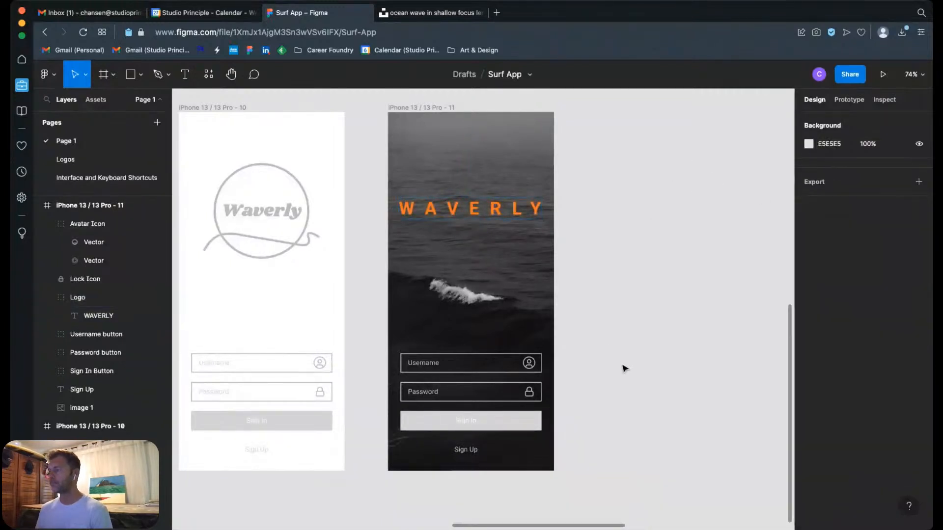
# Step: Change the fill of the Sign In button's rectangle in the iPhone 13 / 13 Pro - 11 frame to orange, FF7A00
pyautogui.click(134, 371)
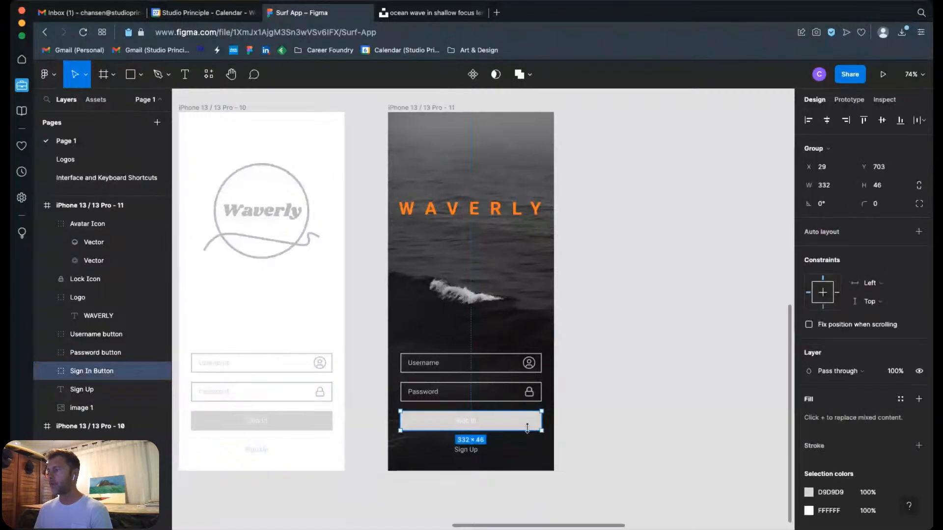
pyautogui.click(46, 371)
pyautogui.click(116, 408)
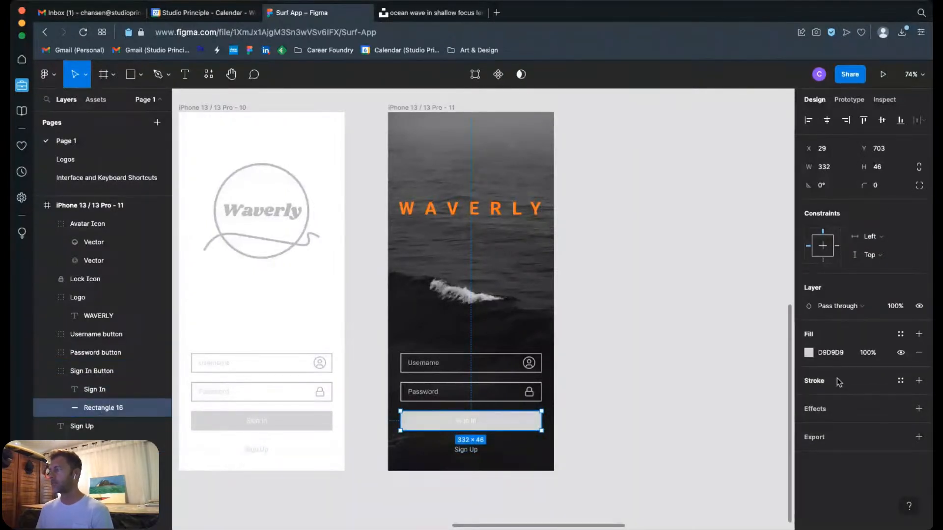
pyautogui.click(808, 352)
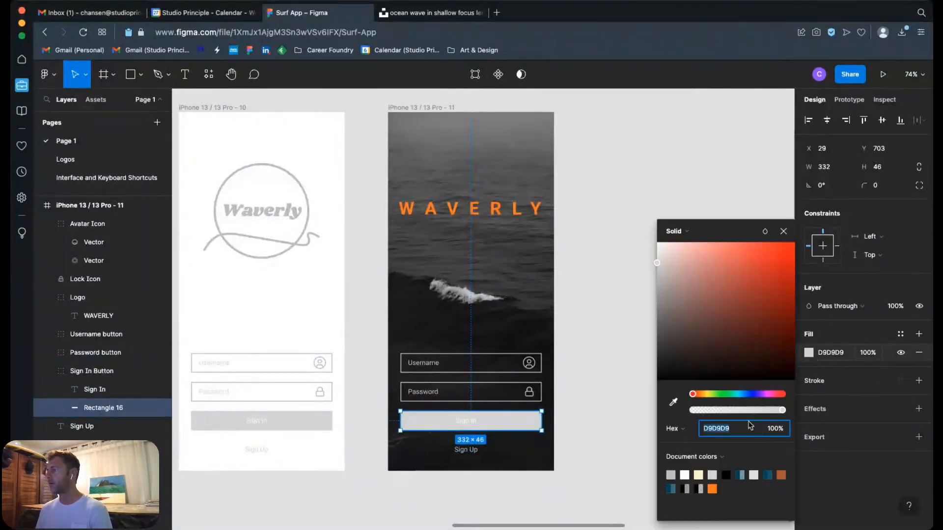
pyautogui.click(712, 489)
pyautogui.click(593, 369)
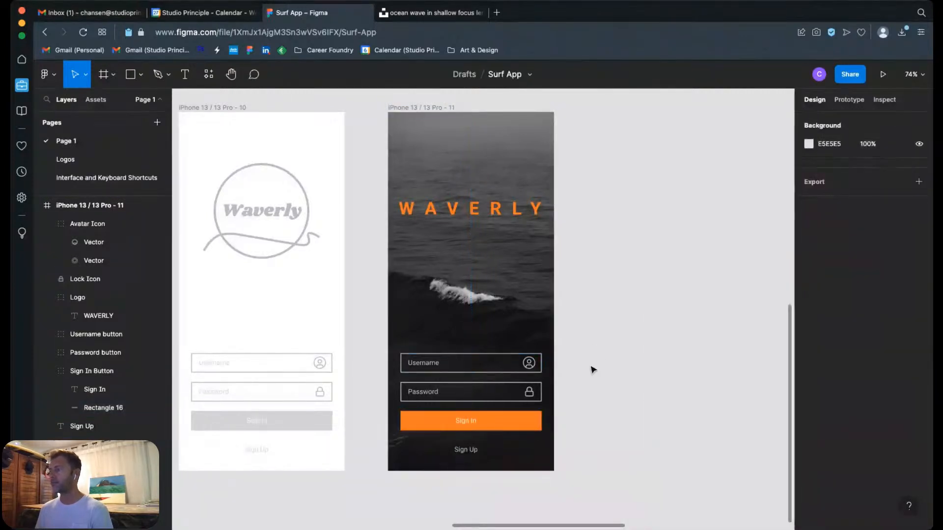
# Step: Change the stroke of the Username field's rectangle in the iPhone 13 / 13 Pro - 11 frame to orange, FF7A00
pyautogui.click(45, 335)
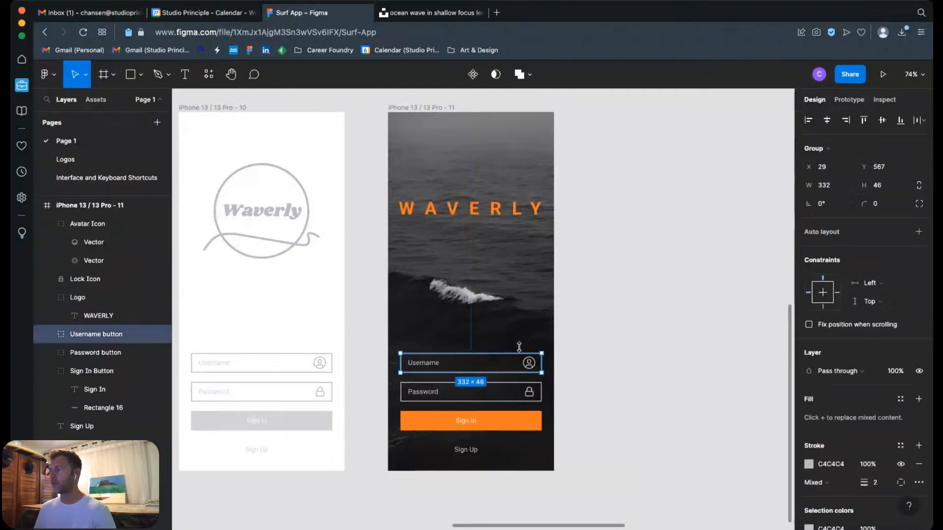
pyautogui.click(44, 338)
pyautogui.click(112, 373)
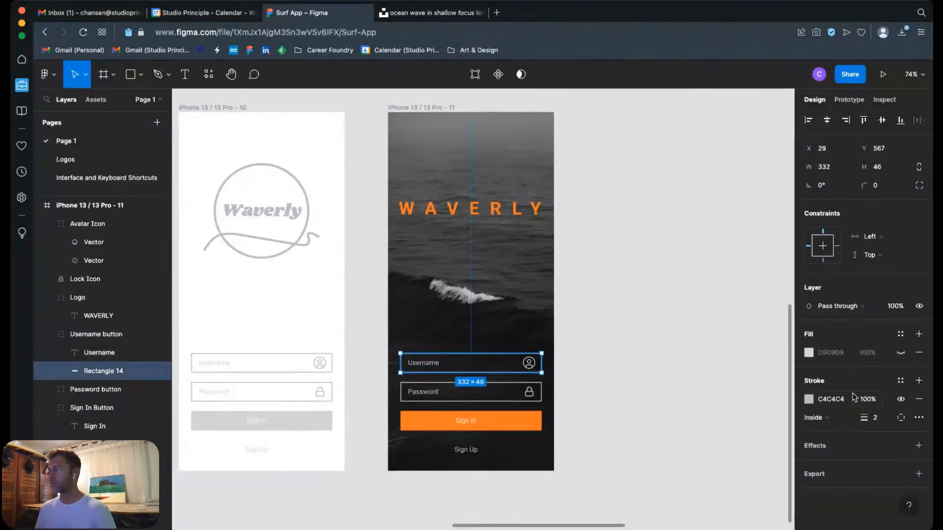
pyautogui.click(808, 400)
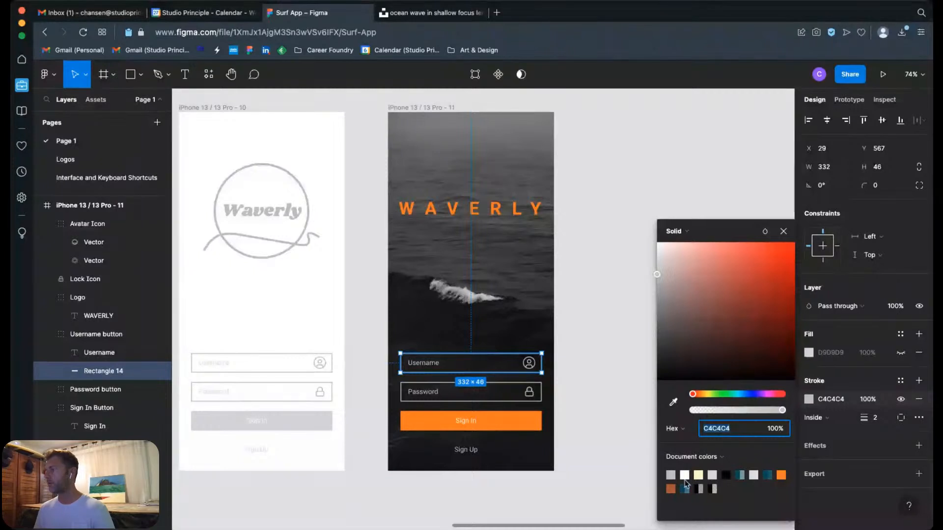
pyautogui.click(780, 475)
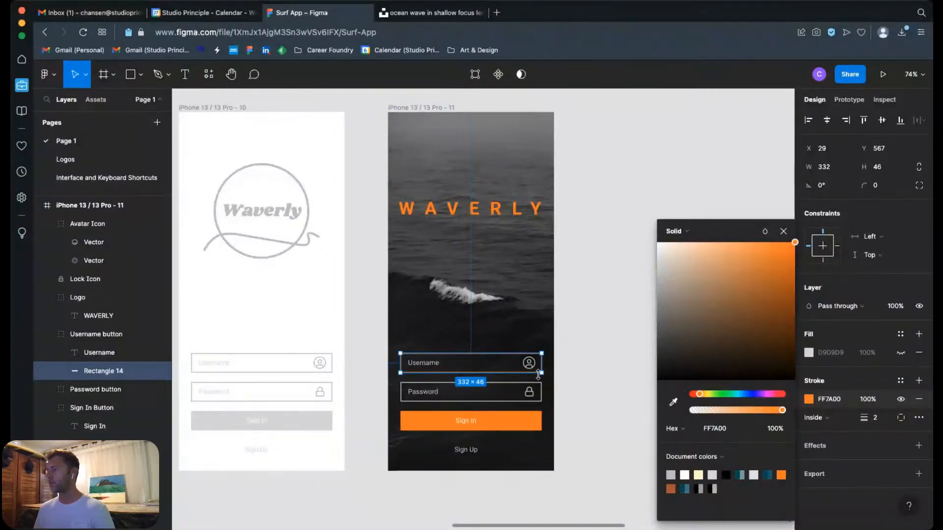
# Step: Change the stroke of the Password field's rectangle in the same frame to orange, FF7A00
pyautogui.click(513, 389)
pyautogui.click(48, 390)
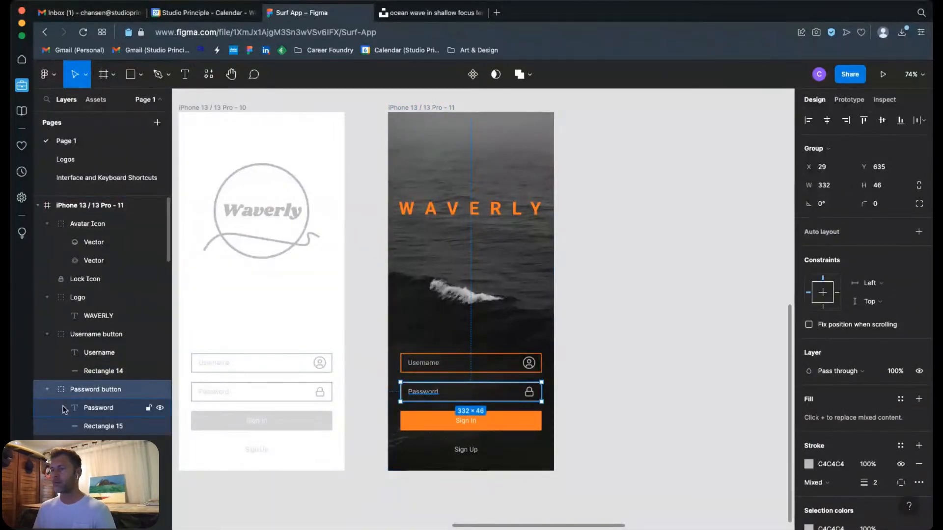
pyautogui.click(98, 426)
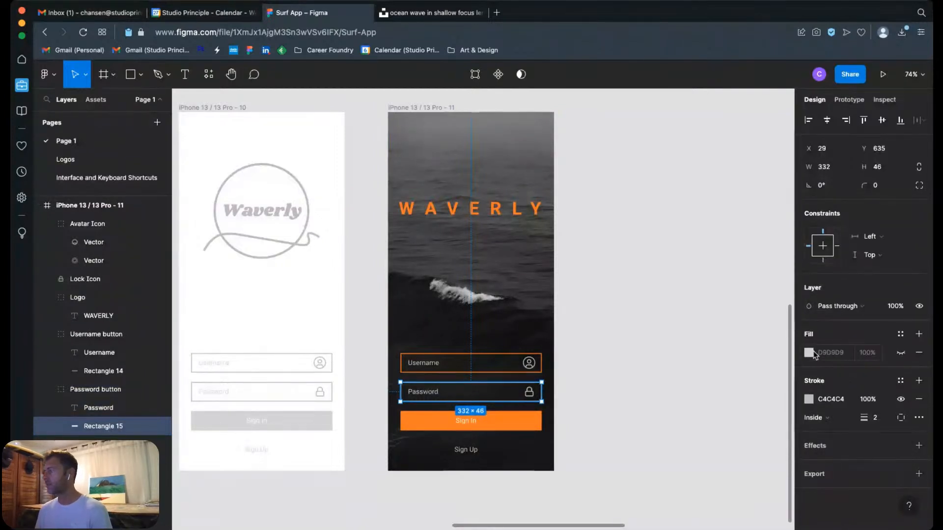
pyautogui.click(808, 400)
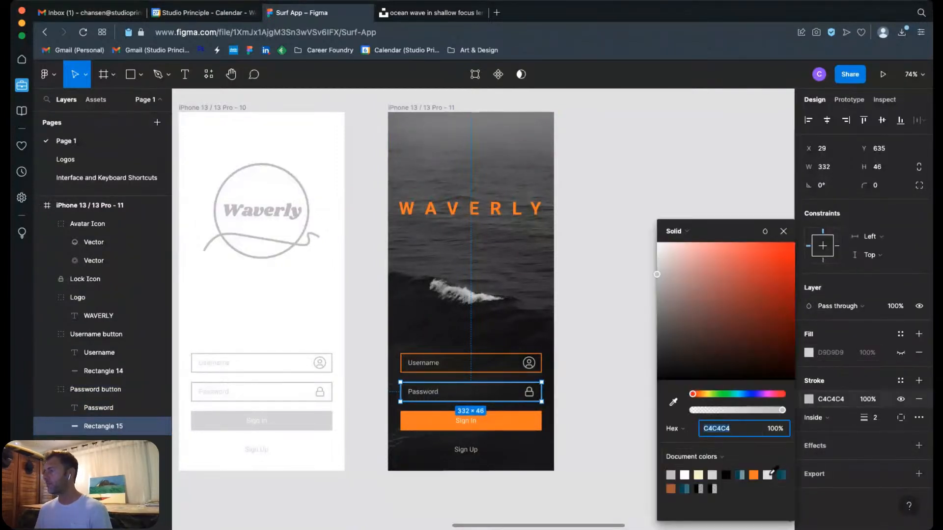
pyautogui.click(753, 474)
pyautogui.click(589, 328)
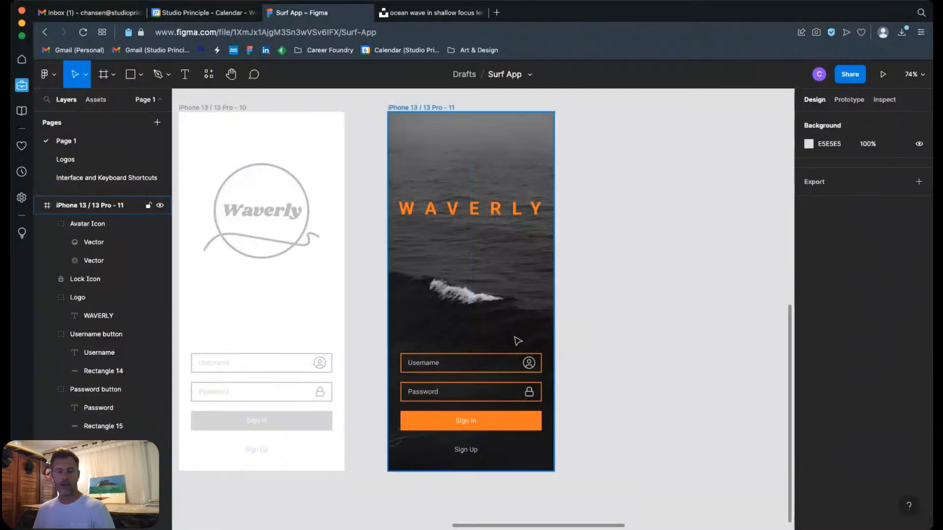
# Step: Change the fill of the Username label text to orange, FF7A00
pyautogui.press('z')
pyautogui.moveTo(362, 326); pyautogui.dragTo(575, 423)
pyautogui.click(371, 283)
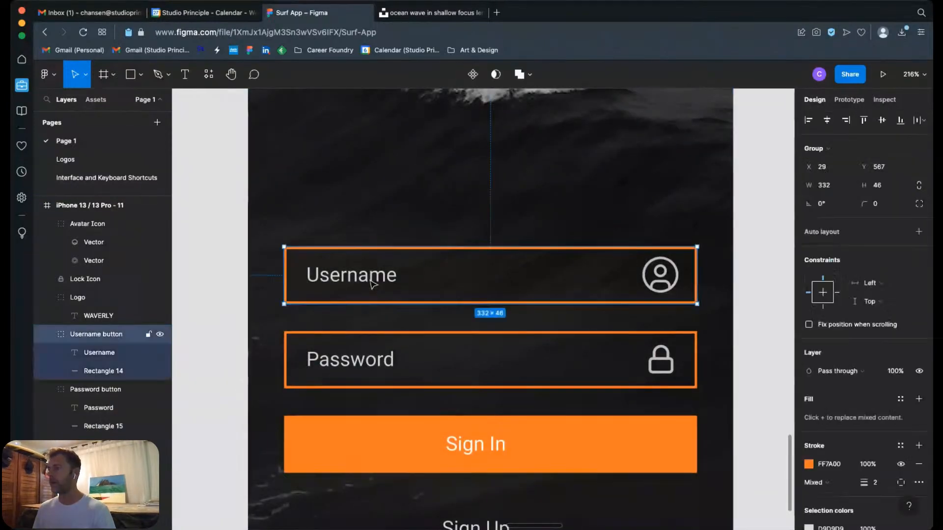
pyautogui.doubleClick(372, 281)
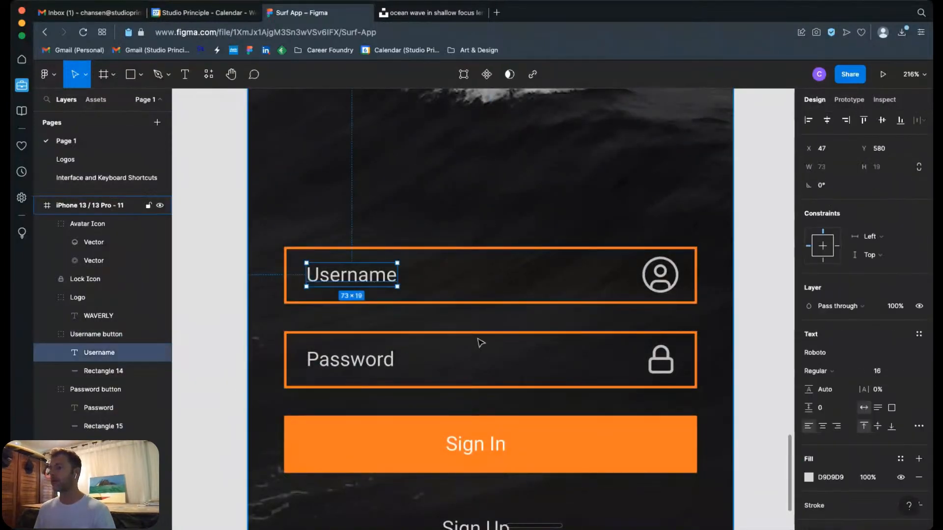
pyautogui.click(809, 478)
pyautogui.click(753, 475)
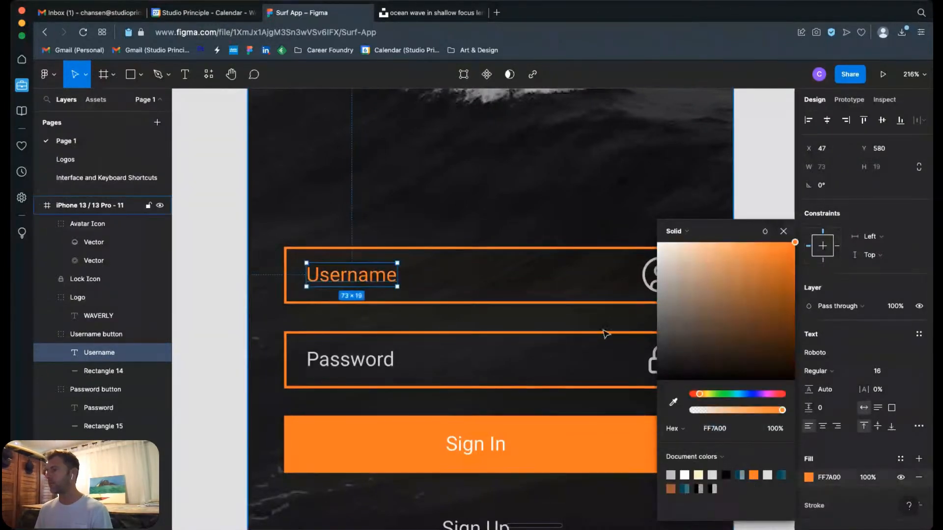
pyautogui.click(623, 290)
# Step: Fill both vectors of the avatar icon in the Username field with orange, FF7A00
pyautogui.click(653, 287)
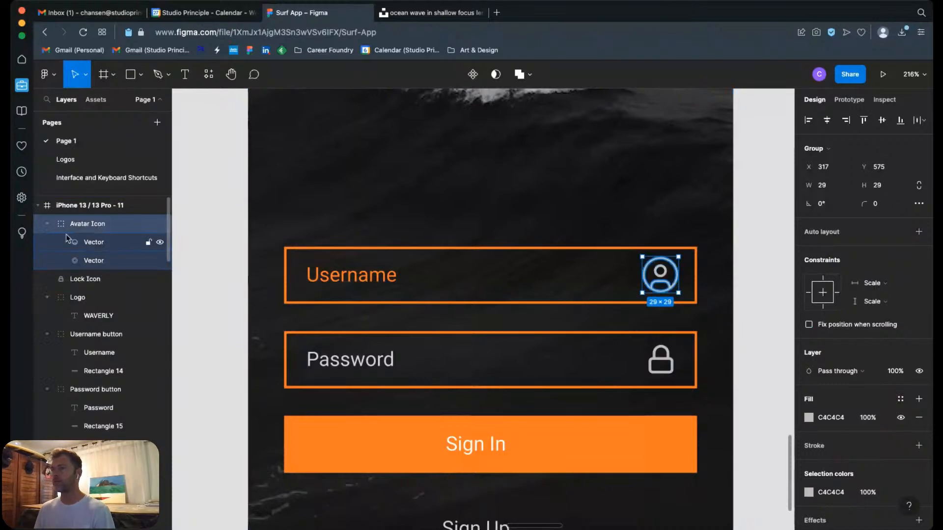
pyautogui.click(92, 243)
pyautogui.keyDown('shift'); pyautogui.click(93, 261); pyautogui.keyUp('shift')
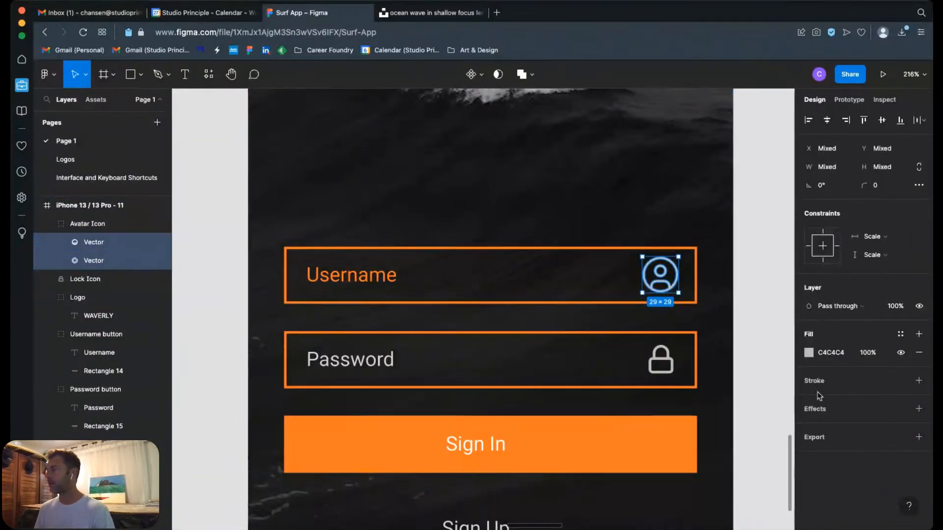
pyautogui.click(808, 353)
pyautogui.click(750, 475)
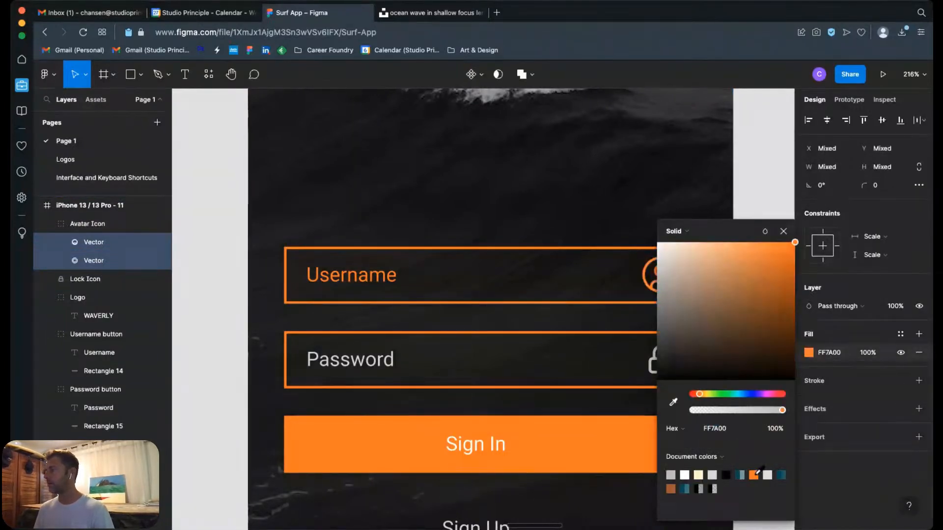
# Step: Change the fill of the Password label text and the lock icon beside it to orange, FF7A00
pyautogui.click(394, 372)
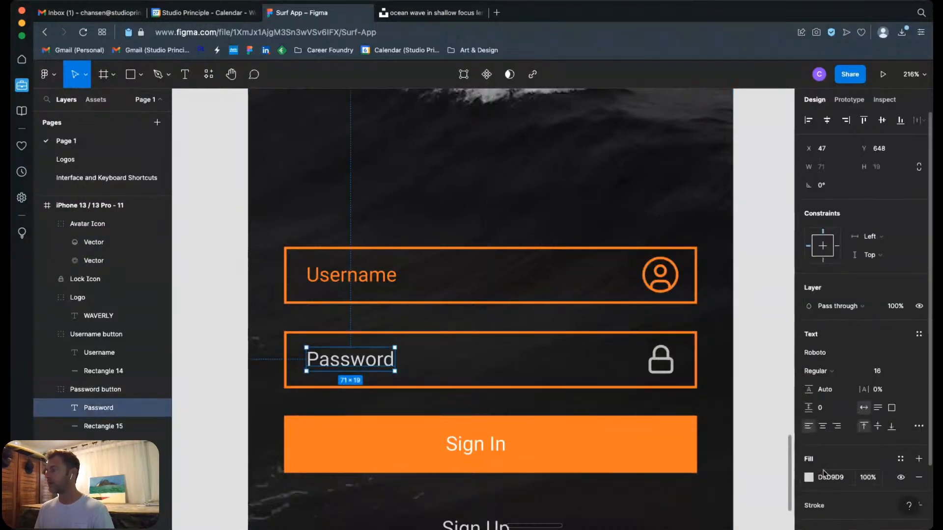
pyautogui.click(808, 477)
pyautogui.click(740, 474)
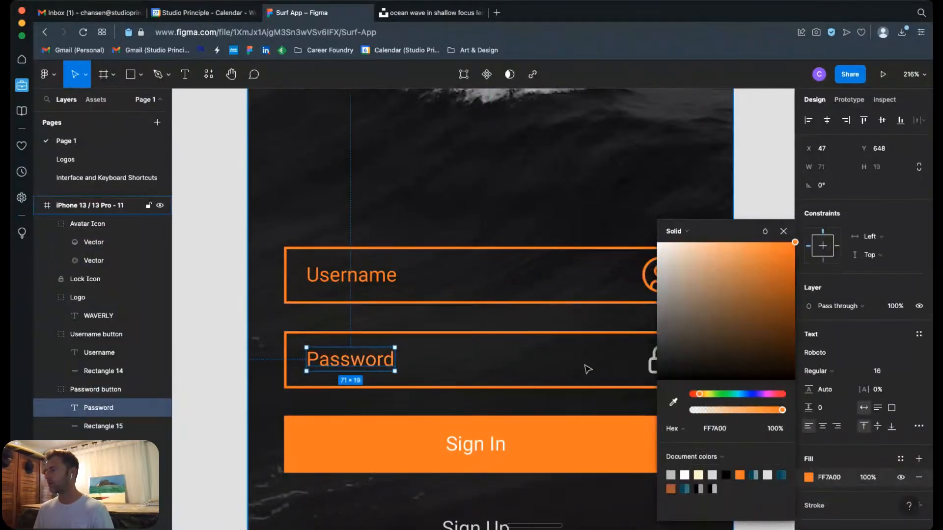
pyautogui.click(588, 368)
pyautogui.click(658, 364)
pyautogui.click(808, 370)
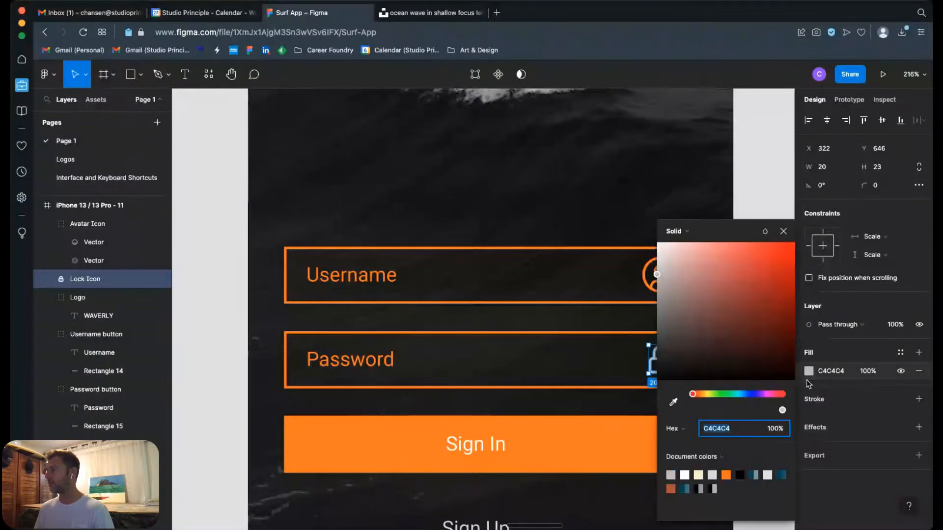
pyautogui.click(730, 474)
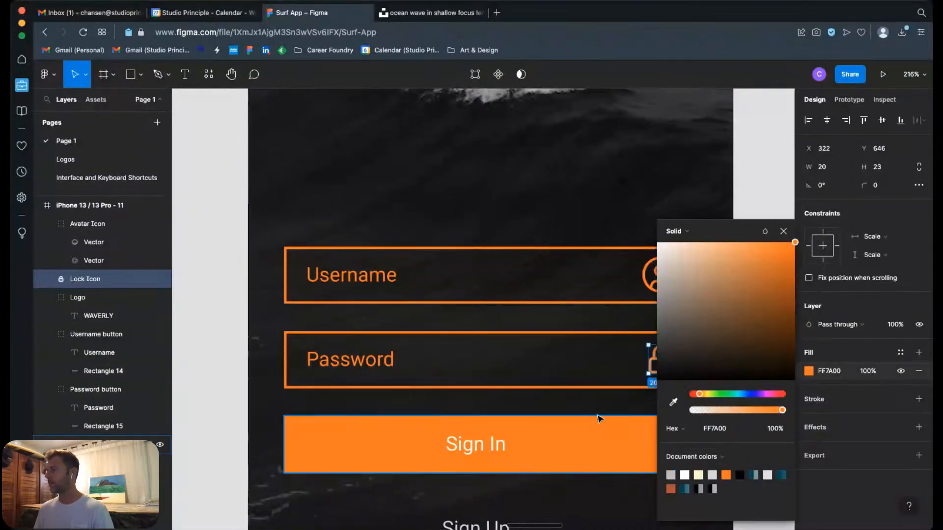
# Step: Set the Sign In label's fill to black, 000000, and start sampling a replacement colour with the eyedropper
pyautogui.click(582, 420)
pyautogui.click(509, 445)
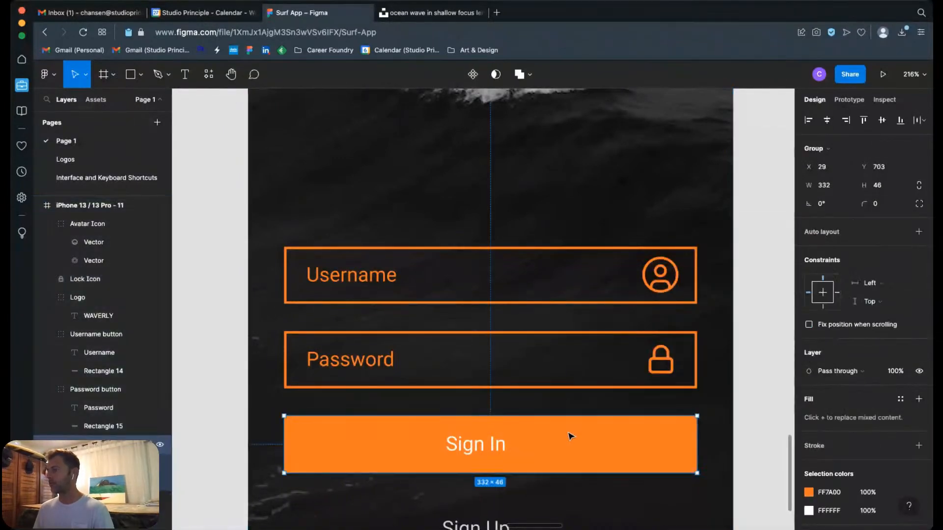
pyautogui.scroll(-5, 569, 436)
pyautogui.doubleClick(499, 333)
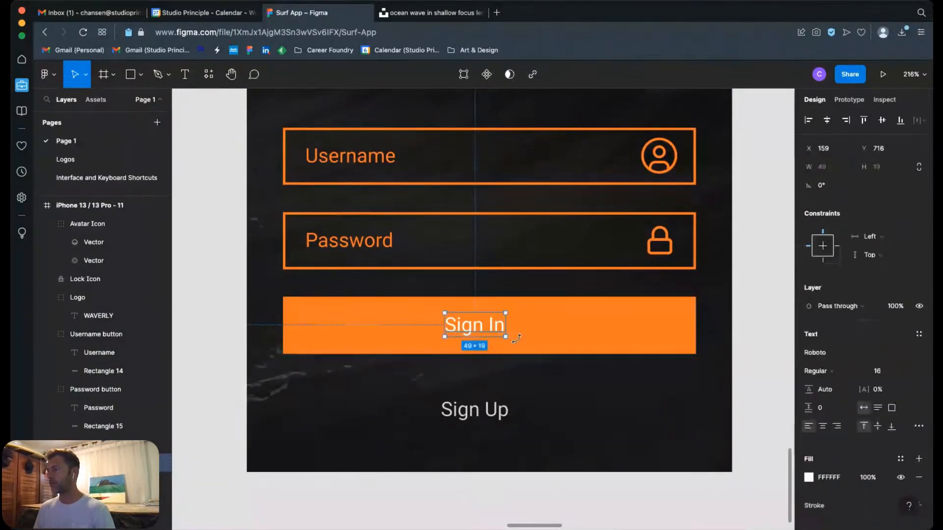
pyautogui.click(809, 477)
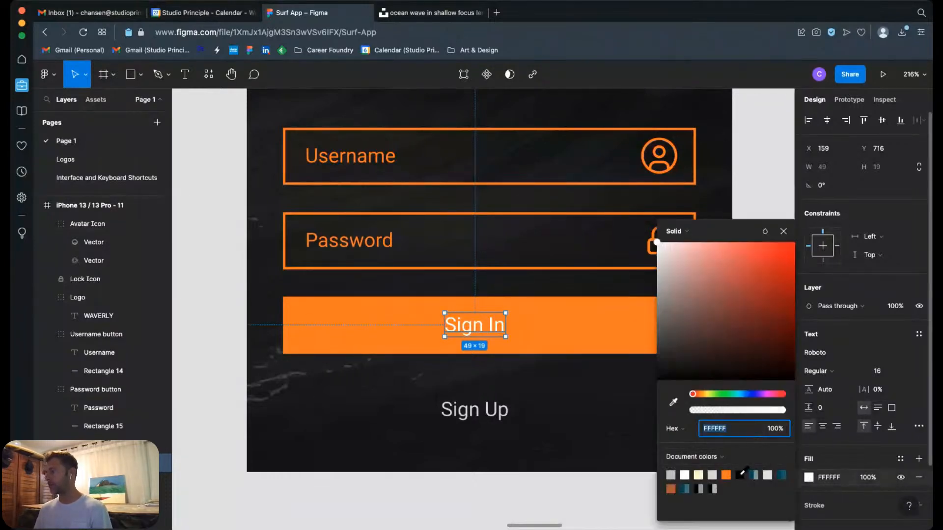
pyautogui.click(741, 474)
pyautogui.click(673, 402)
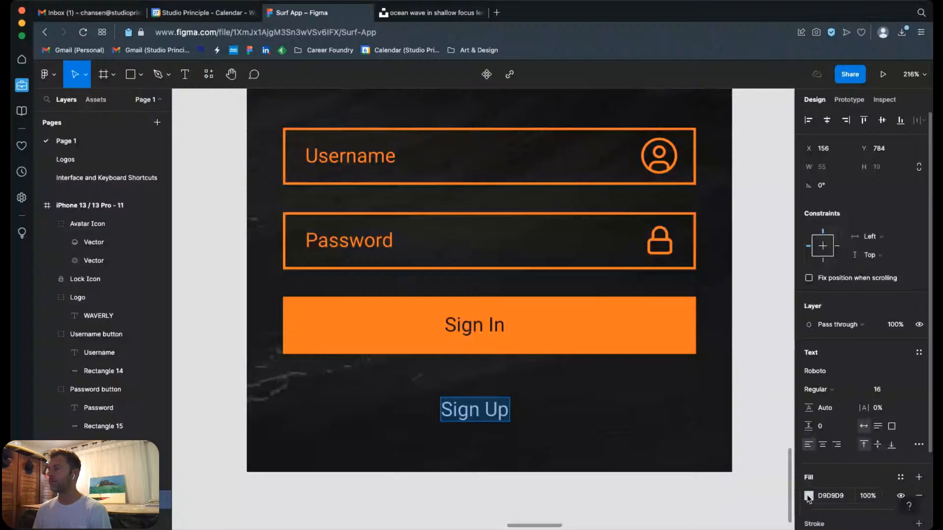
# Step: Change the fill of the Sign Up text below the Sign In button to orange, FF7A00
pyautogui.click(808, 496)
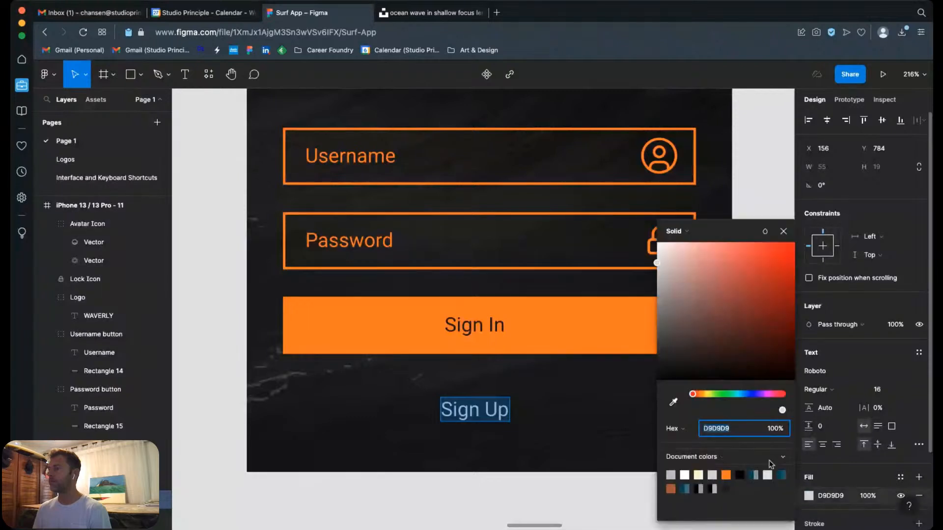
pyautogui.click(727, 475)
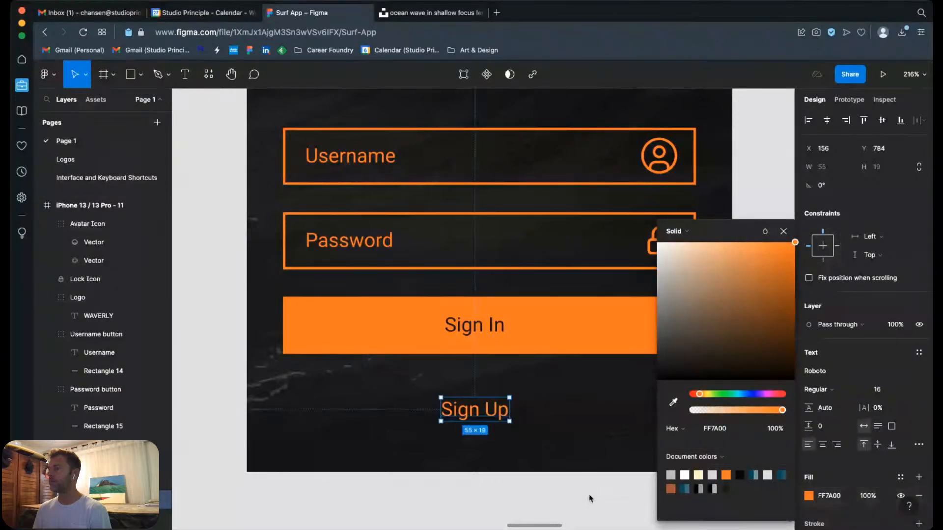
pyautogui.press('Escape')
pyautogui.hotkey('shift', '0')
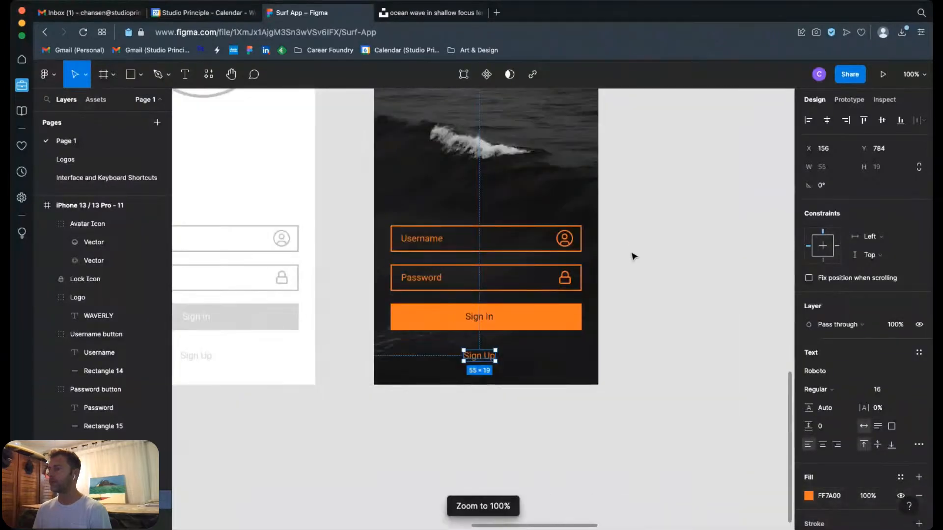
pyautogui.click(626, 270)
# Step: Try a darker, more muted orange fill on the WAVERLY logo text, and undo the colour change
pyautogui.press('-')
pyautogui.press('-')
pyautogui.press('-')
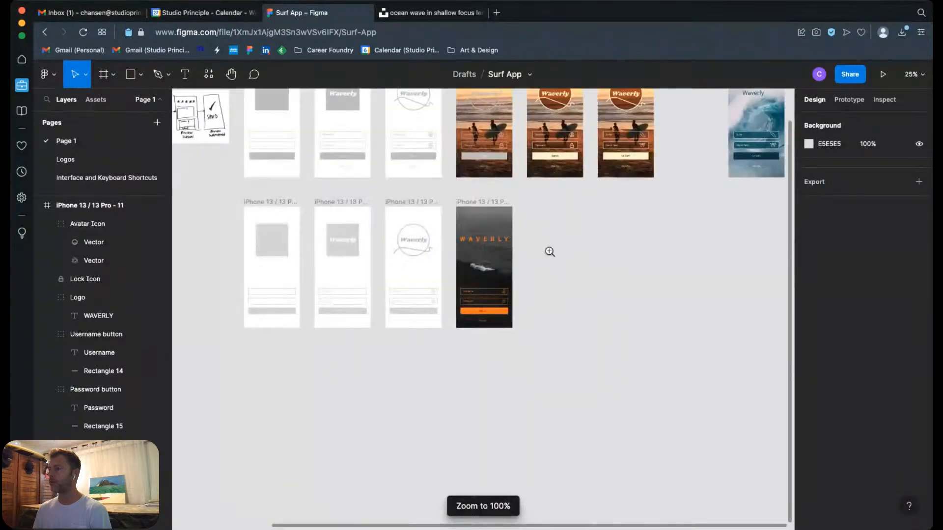
pyautogui.moveTo(449, 196); pyautogui.dragTo(520, 340)
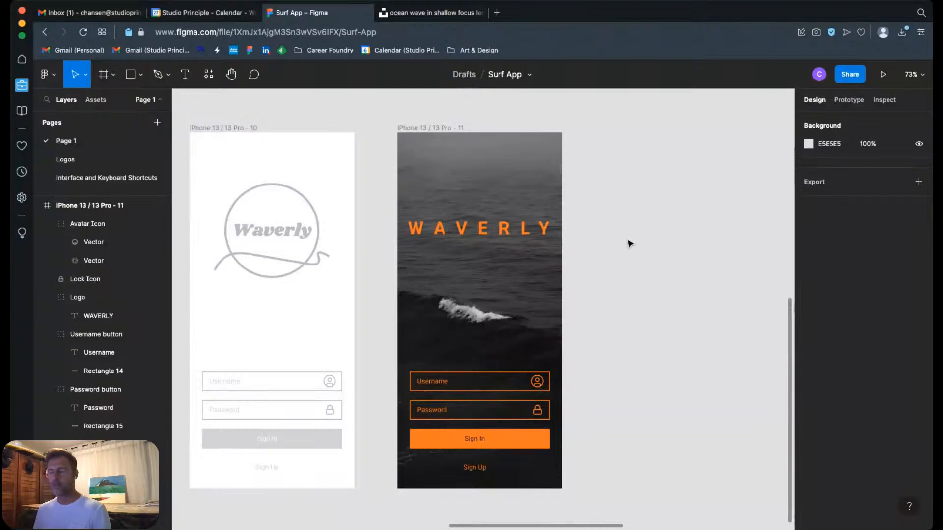
pyautogui.click(539, 228)
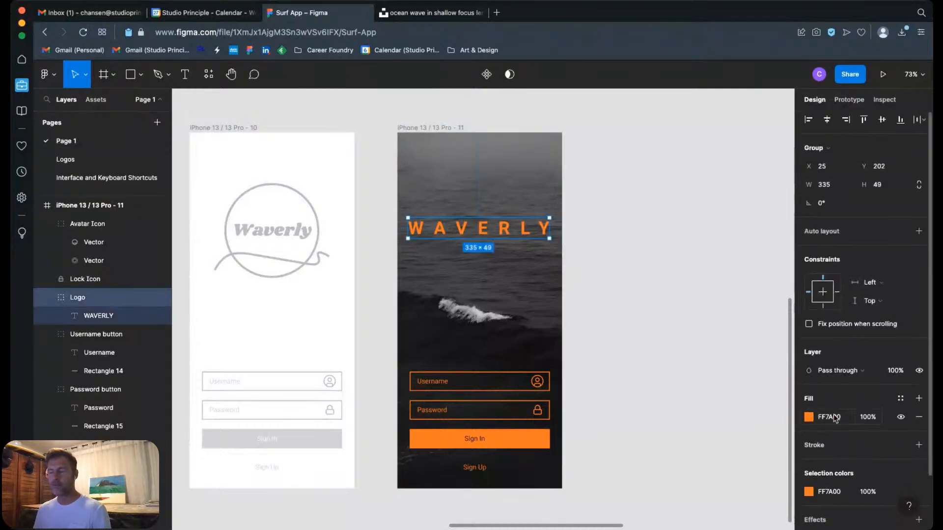
pyautogui.scroll(-2, 854, 410)
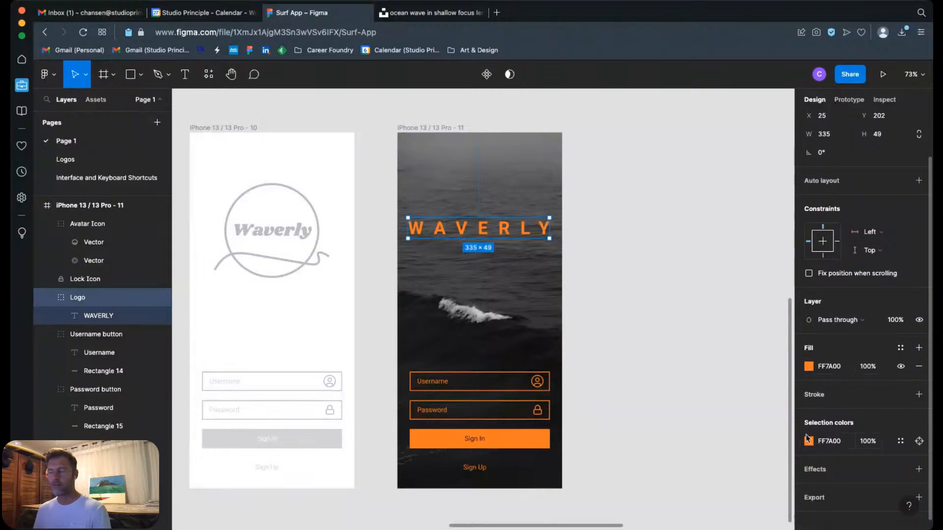
pyautogui.click(808, 367)
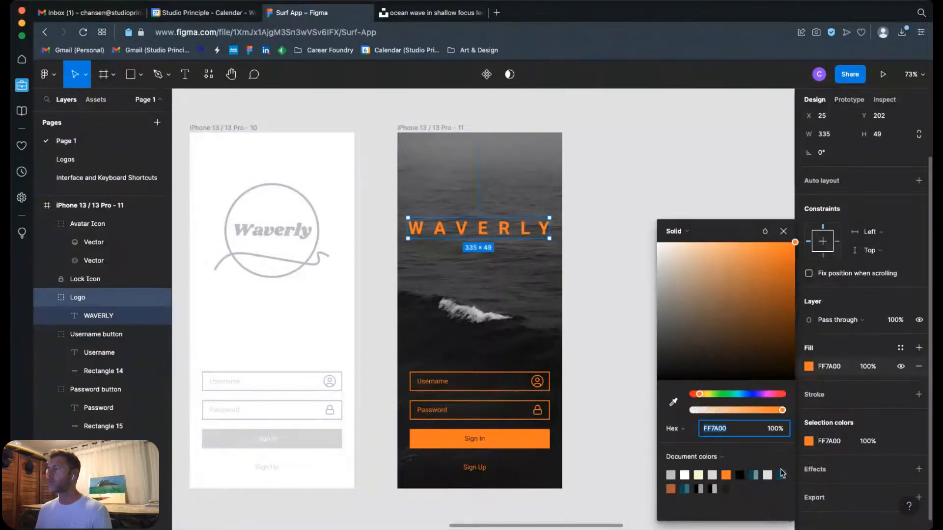
pyautogui.moveTo(751, 301); pyautogui.dragTo(744, 273)
pyautogui.press('super+z')
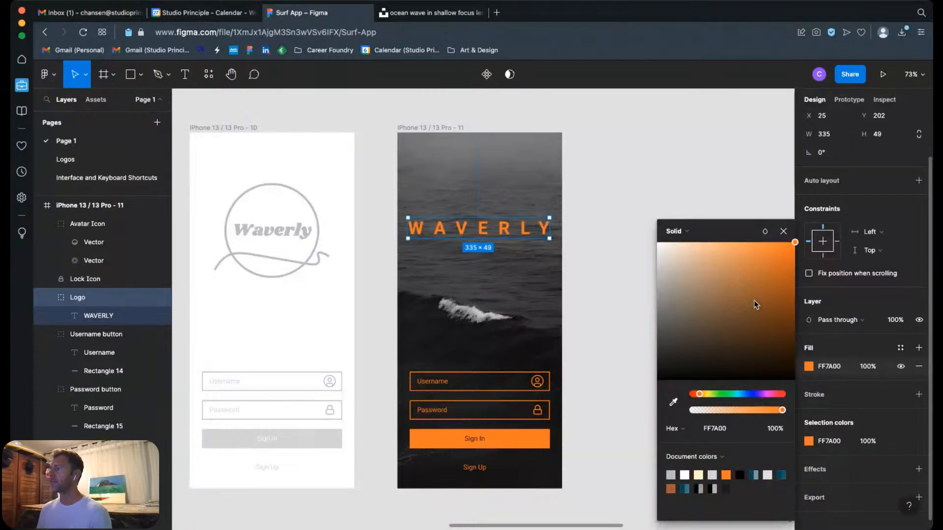
# Step: Post the comment "Add Colors" on the canvas just above the iPhone 13 / 13 Pro - 5 frame
pyautogui.click(696, 194)
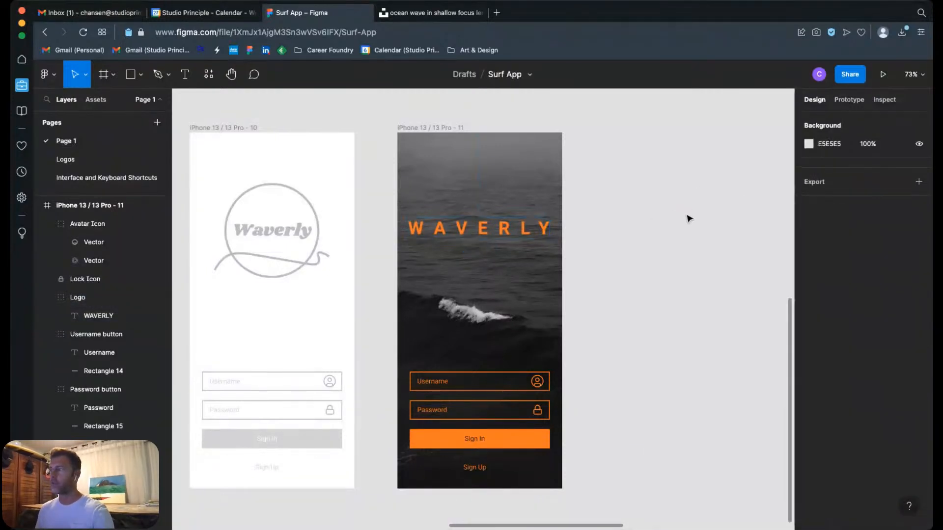
pyautogui.press('super+minus')
pyautogui.press('super+minus')
pyautogui.moveTo(614, 251); pyautogui.dragTo(613, 316)
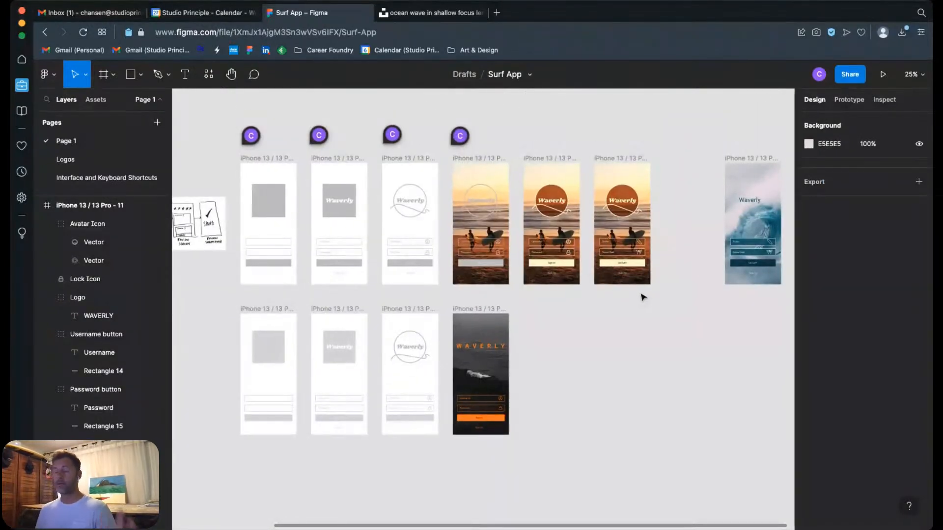
pyautogui.moveTo(495, 130); pyautogui.dragTo(624, 297)
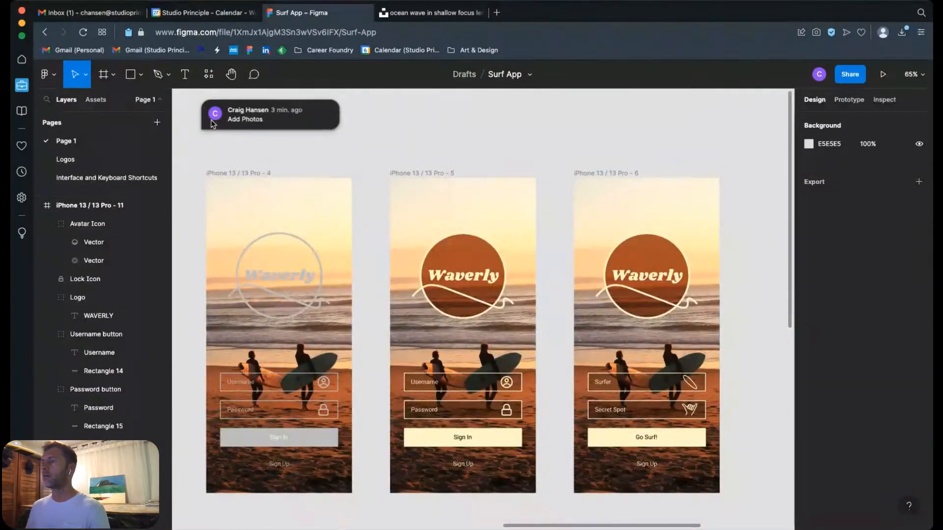
pyautogui.click(253, 75)
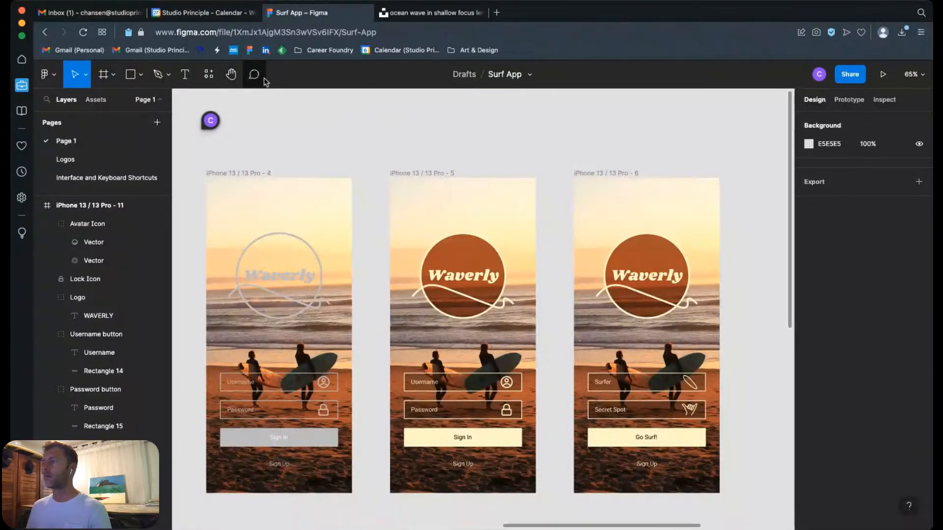
pyautogui.click(400, 132)
pyautogui.write('Add Colors')
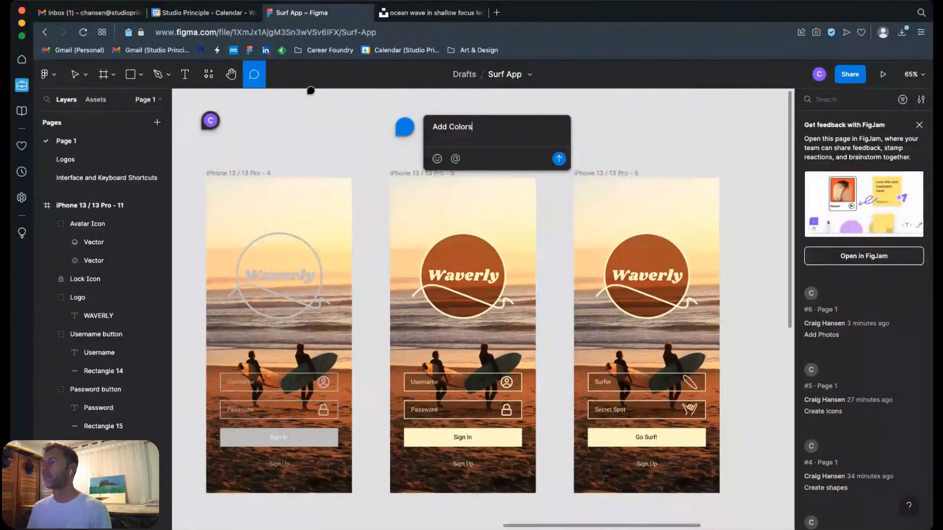
pyautogui.press('super+a')
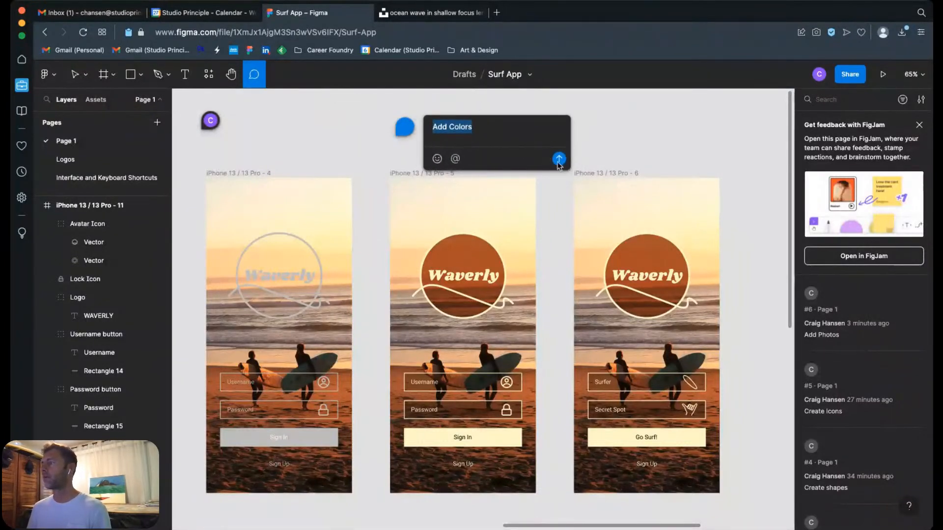
pyautogui.click(559, 161)
# Step: Post the comment "Customize" on the canvas just above the iPhone 13 / 13 Pro - 6 frame
pyautogui.click(578, 129)
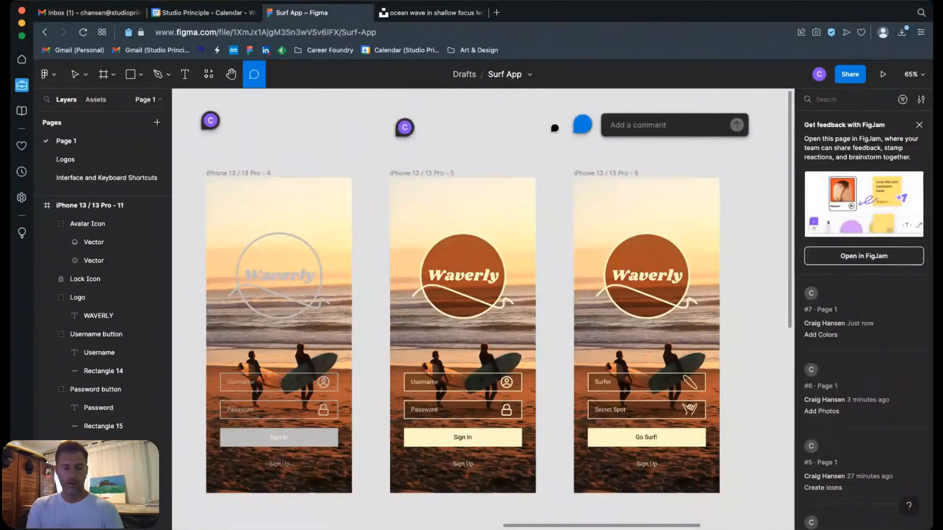
pyautogui.write('Custom')
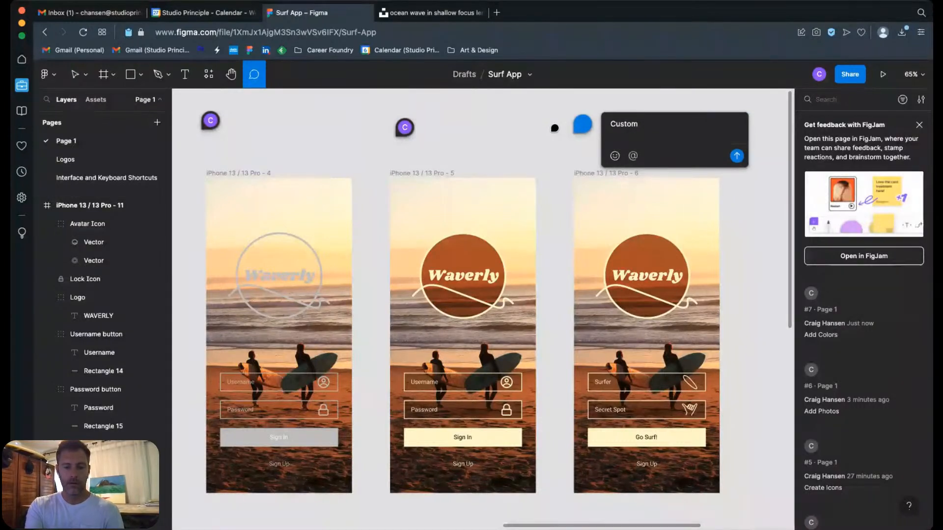
pyautogui.write('ize')
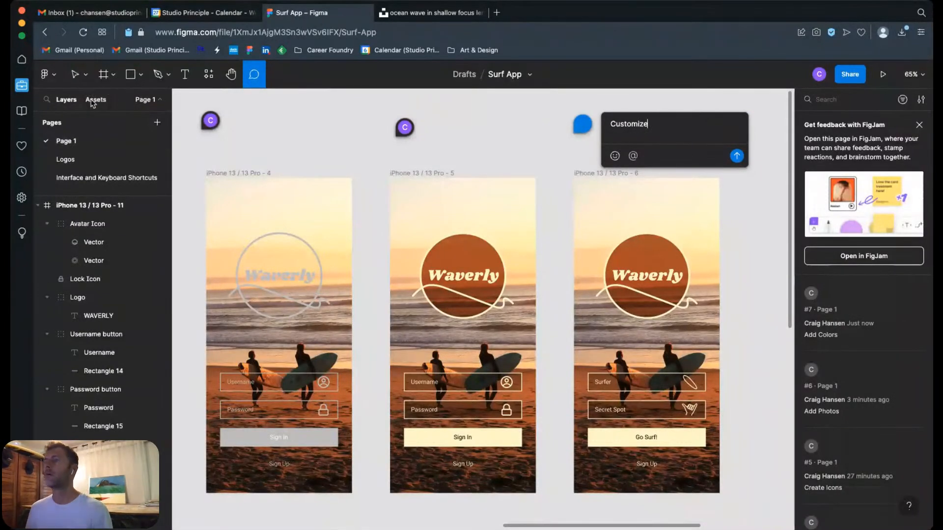
pyautogui.click(74, 76)
pyautogui.doubleClick(629, 124)
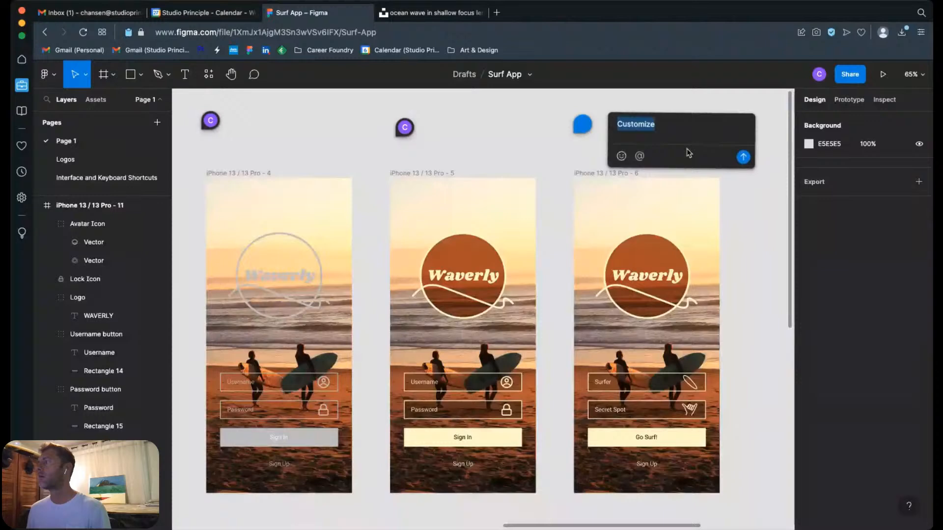
pyautogui.click(736, 155)
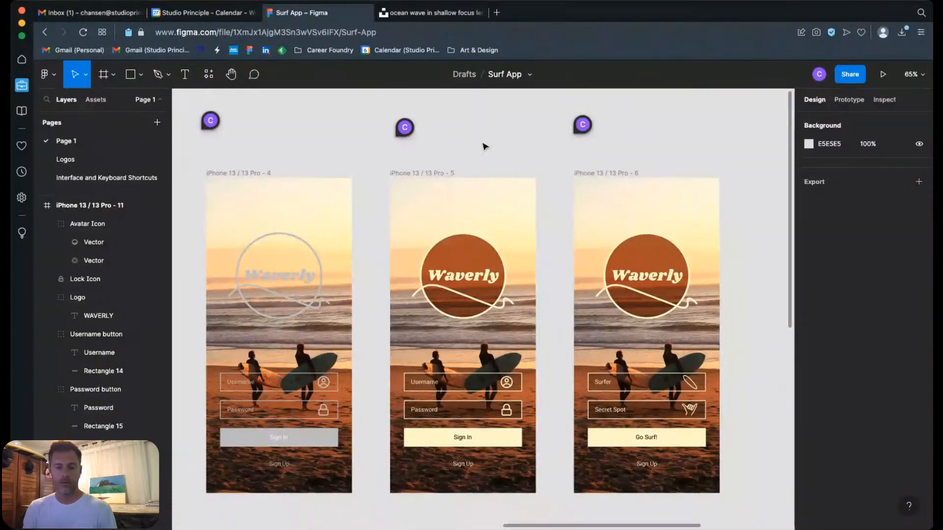
# Step: Create a component from the orange Sign In button group in the iPhone 13 / 13 Pro - 11 frame
pyautogui.press('-')
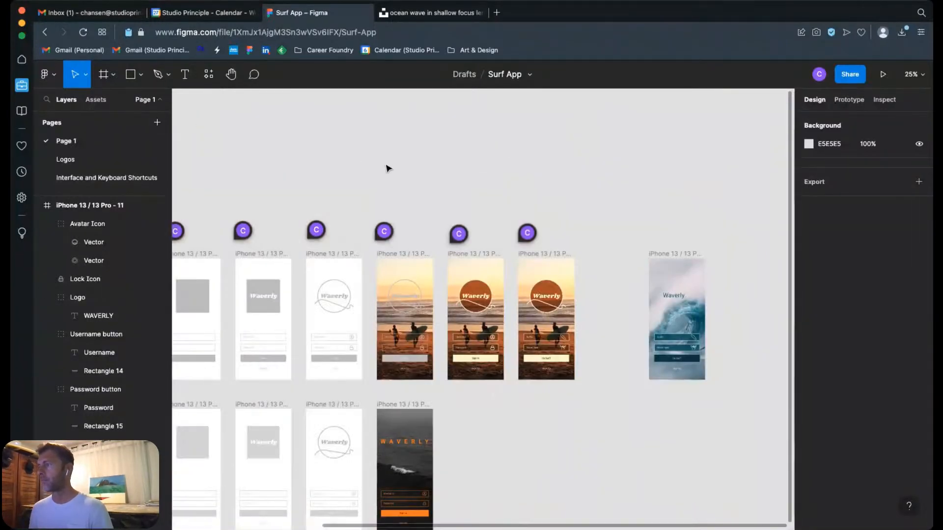
pyautogui.scroll(-5, 388, 169)
pyautogui.hscroll(-4, 388, 168)
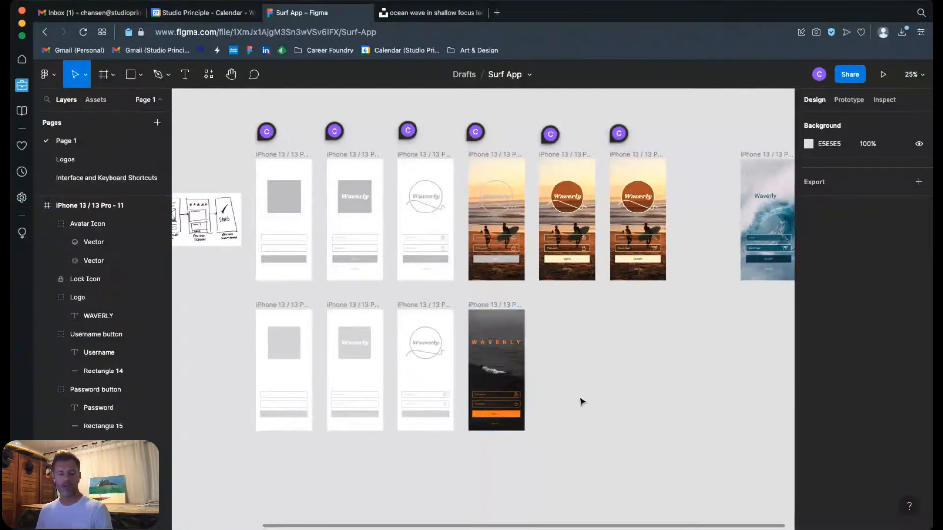
pyautogui.moveTo(442, 392); pyautogui.dragTo(551, 446)
pyautogui.click(484, 293)
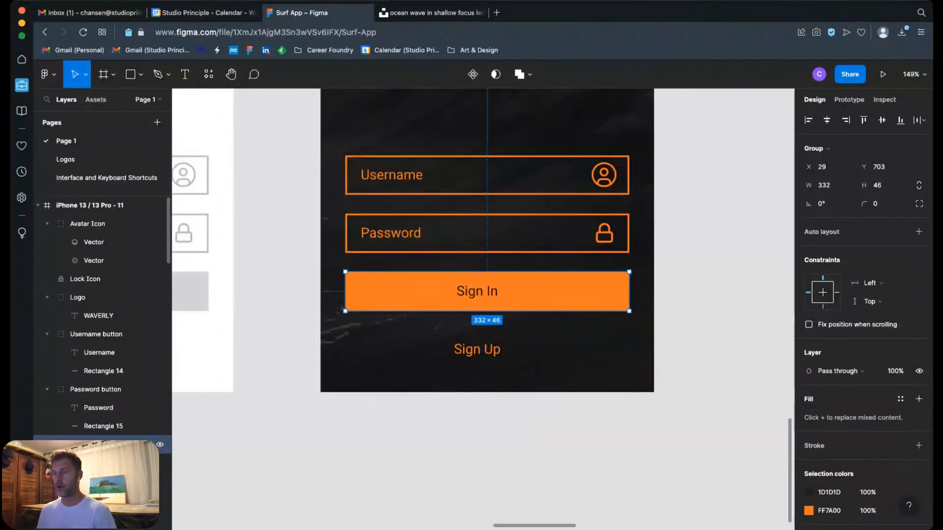
pyautogui.rightClick(86, 444)
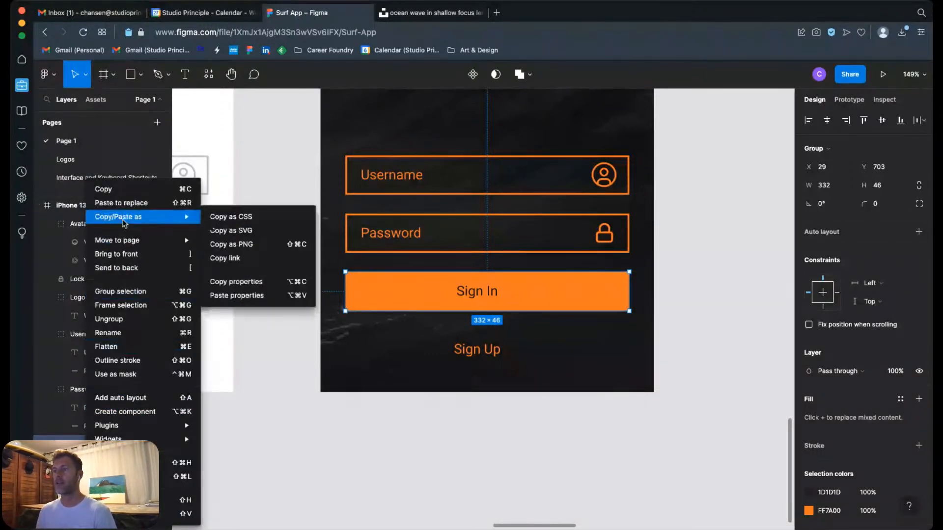
pyautogui.click(158, 412)
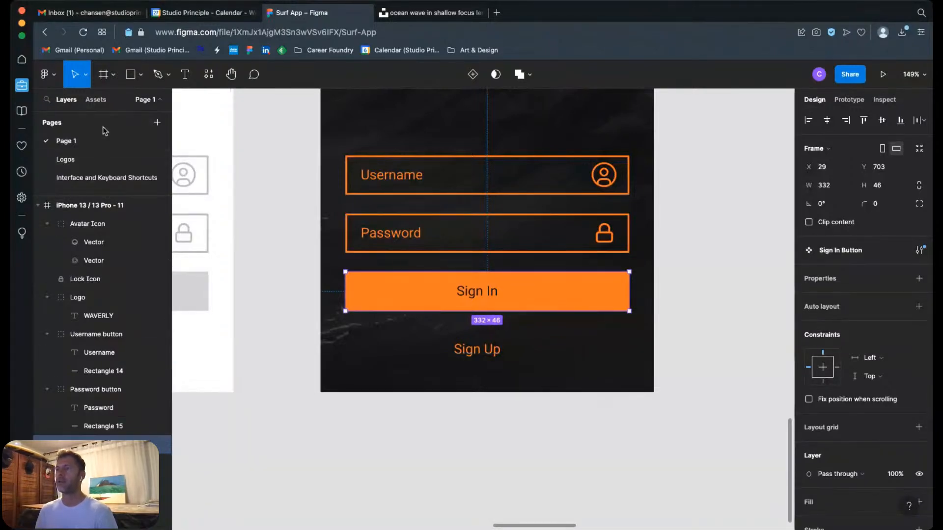
# Step: Find the Sign In Button among the file's local component assets for iPhone 13 / 13 Pro - 11
pyautogui.click(94, 100)
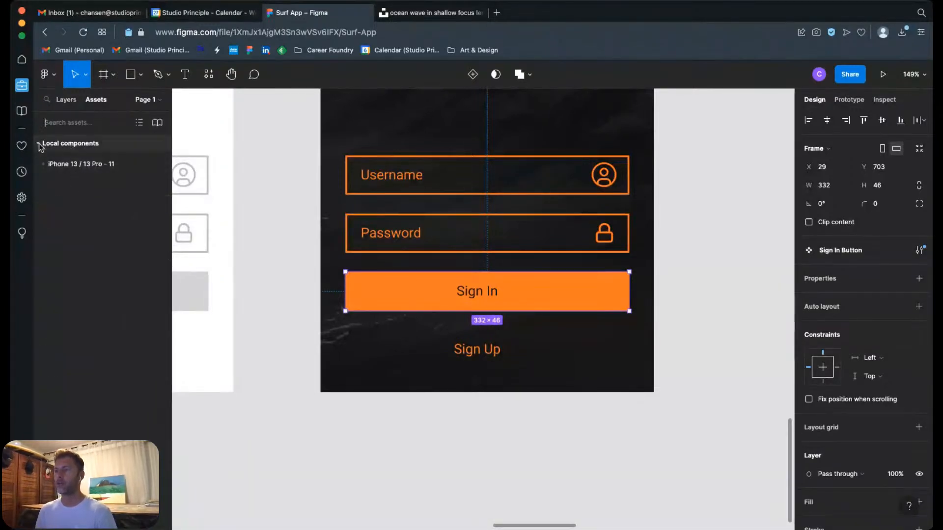
pyautogui.click(44, 164)
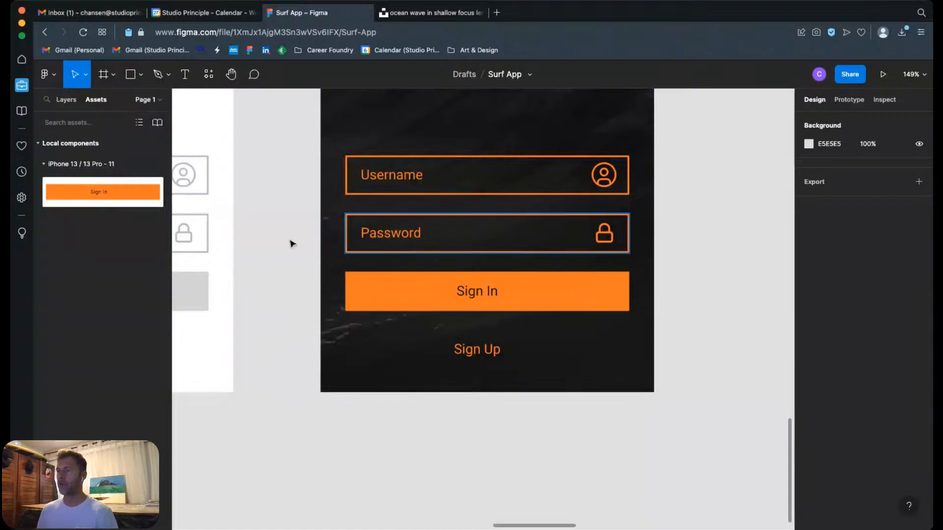
pyautogui.click(76, 194)
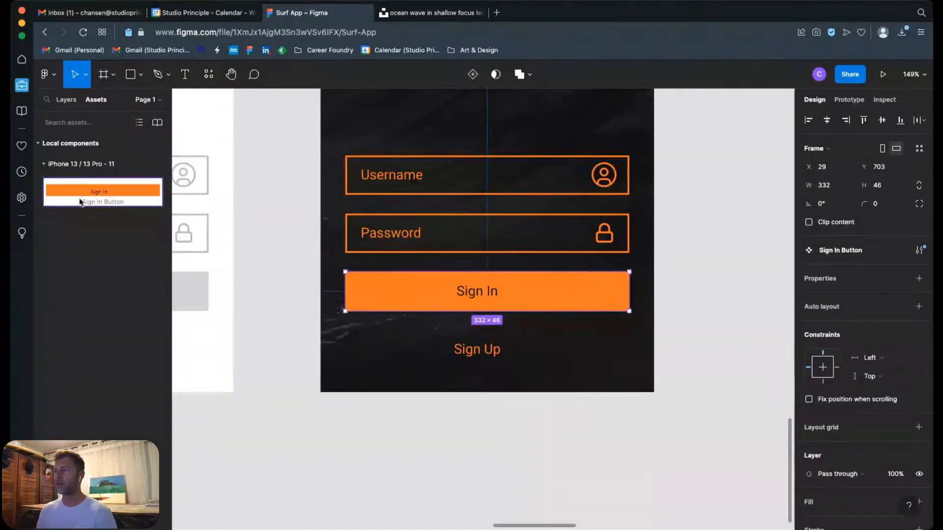
# Step: Place an instance of the Sign In Button component on the empty canvas below the second row, at about X -140, Y 2208
pyautogui.click(702, 251)
pyautogui.hotkey('shift', '1')
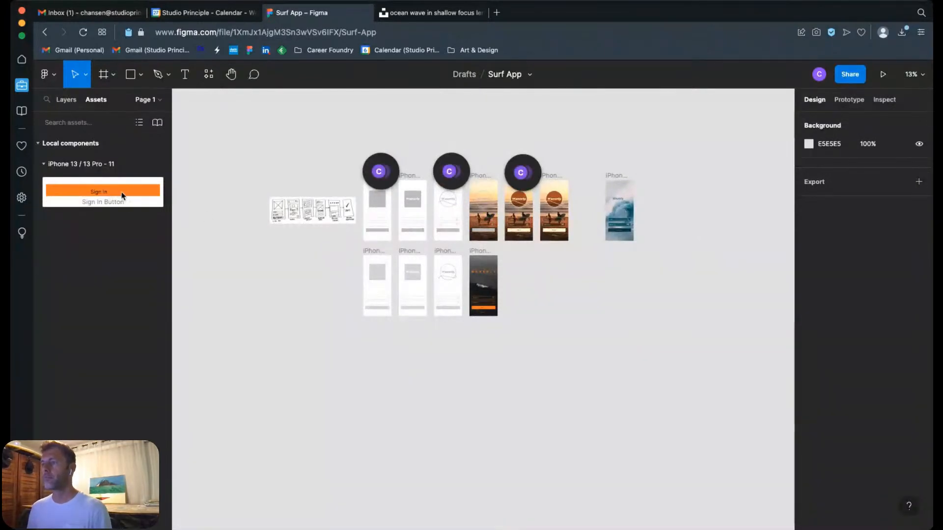
pyautogui.moveTo(130, 195); pyautogui.dragTo(420, 374)
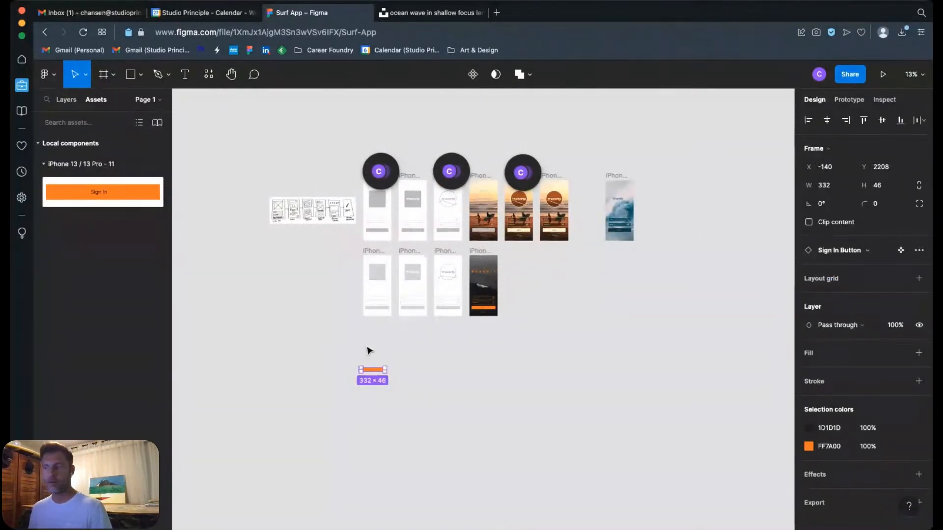
pyautogui.press('z')
pyautogui.moveTo(343, 354); pyautogui.dragTo(411, 399)
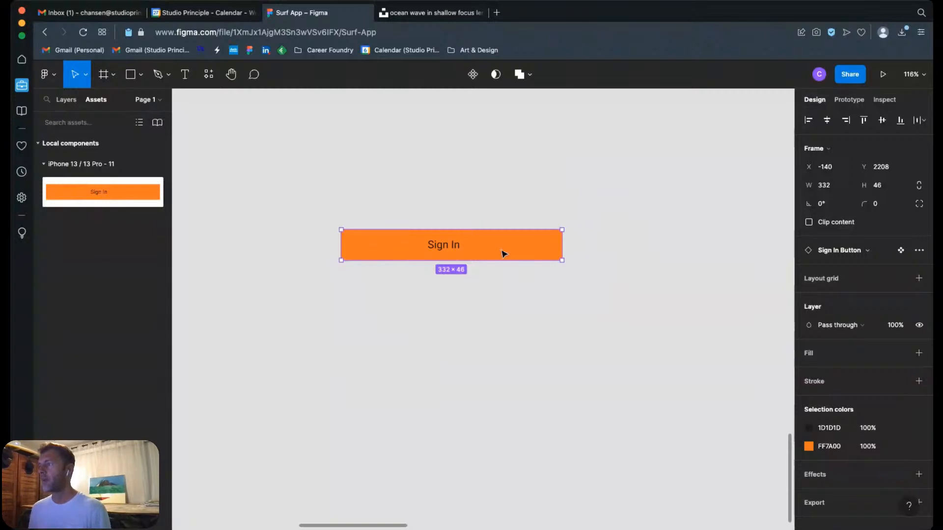
# Step: Change the main Sign In Button component's orange background colour to pale yellow, FFF9CD
pyautogui.click(129, 195)
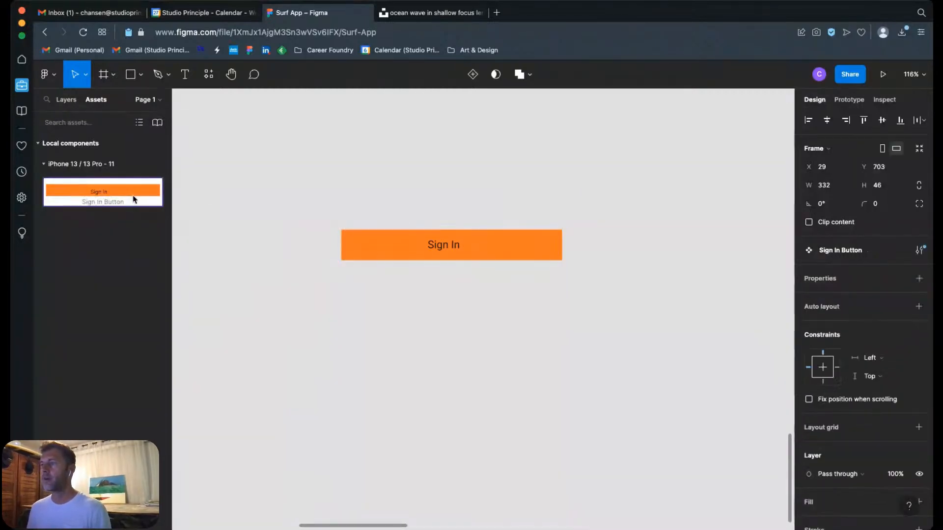
pyautogui.scroll(-3, 895, 422)
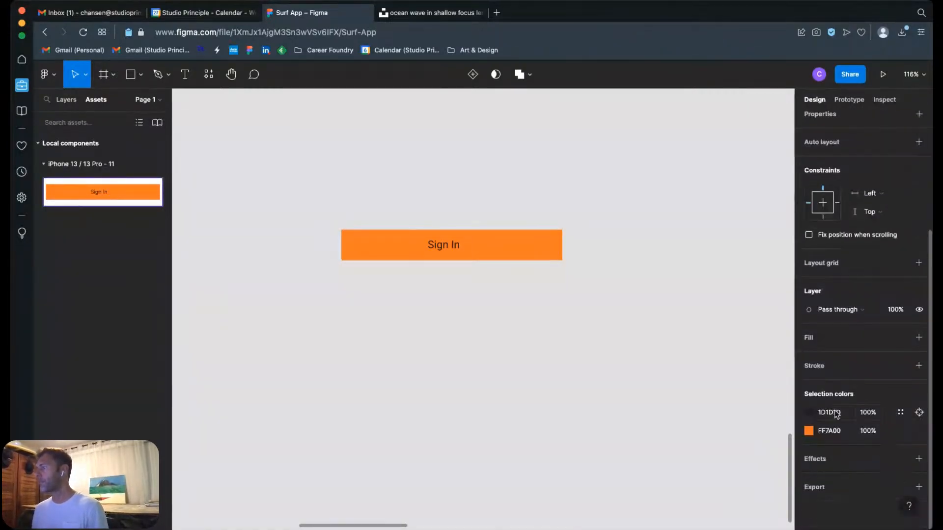
pyautogui.click(808, 431)
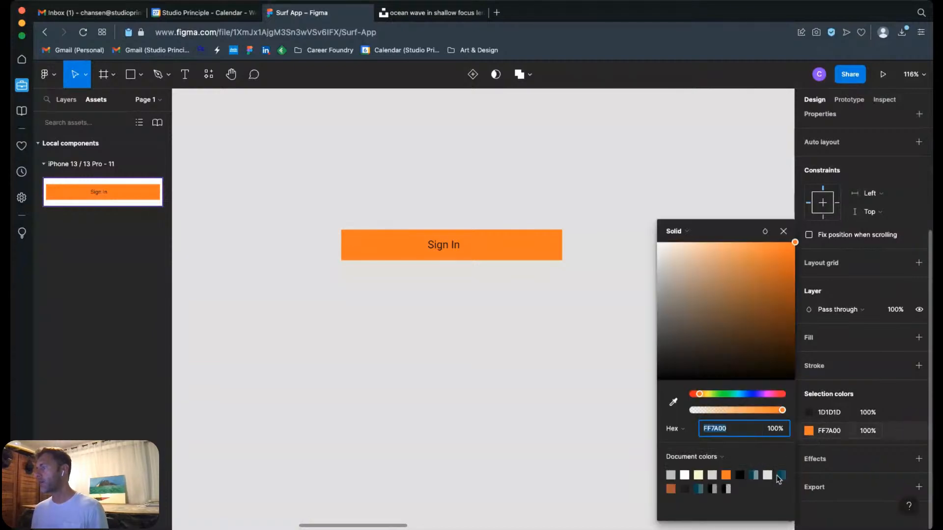
pyautogui.click(704, 474)
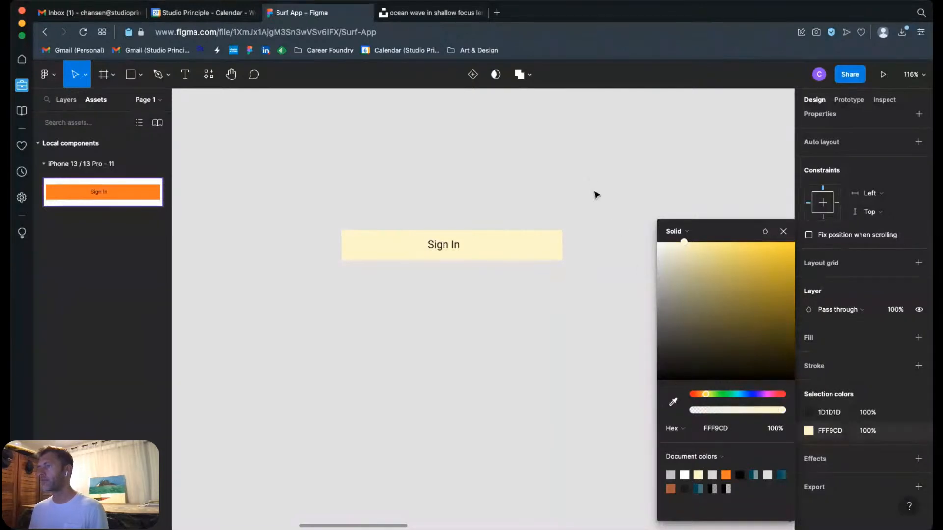
pyautogui.click(784, 231)
pyautogui.click(712, 176)
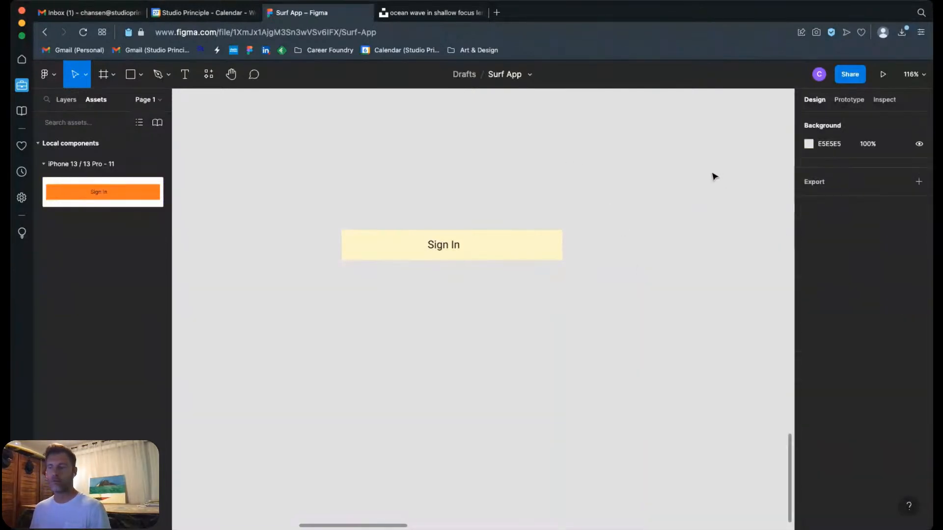
# Step: Check the recoloured Sign In button on the iPhone 13 / 13 Pro - 11 screen and undo the component's colour change
pyautogui.scroll(5, 661, 187)
pyautogui.moveTo(663, 284); pyautogui.dragTo(557, 483)
pyautogui.moveTo(631, 299); pyautogui.dragTo(441, 462)
pyautogui.moveTo(609, 356); pyautogui.dragTo(351, 412)
pyautogui.moveTo(545, 296); pyautogui.dragTo(316, 331)
pyautogui.moveTo(640, 404); pyautogui.dragTo(510, 381)
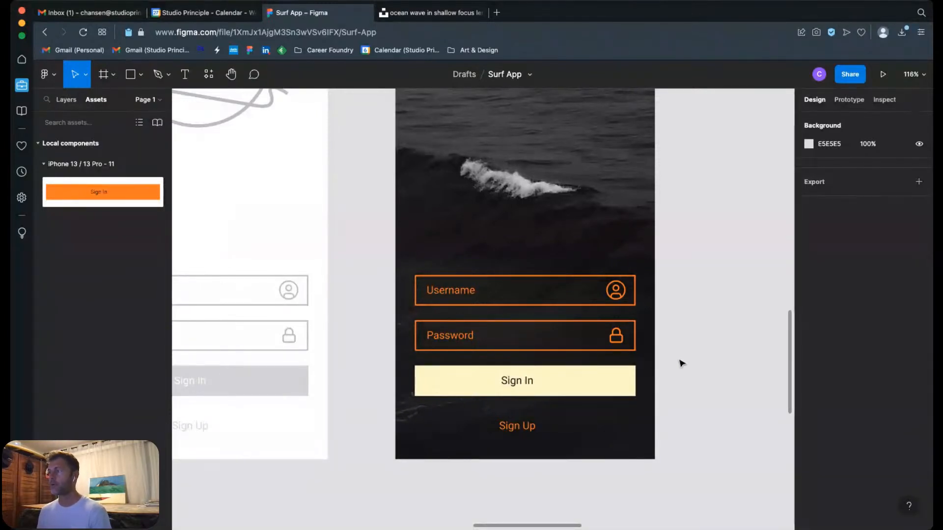
pyautogui.press('super+z')
pyautogui.press('super+z')
pyautogui.click(686, 328)
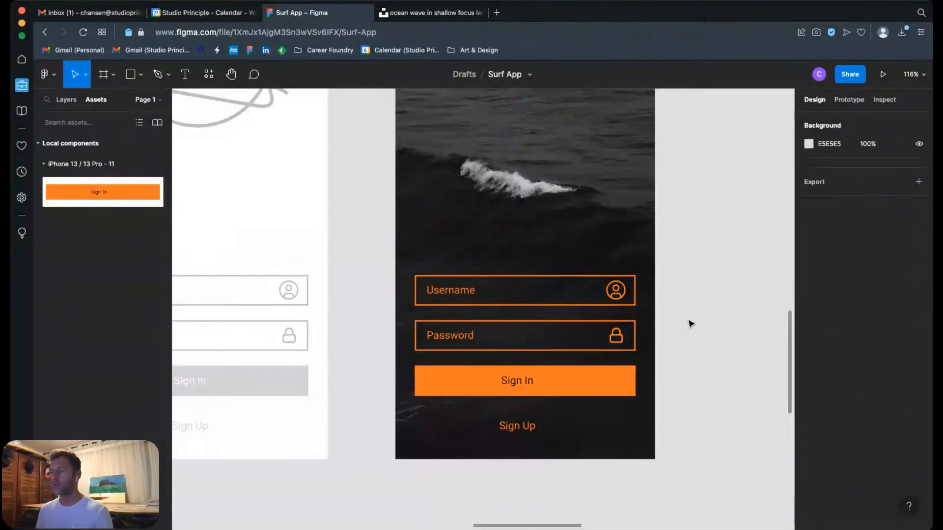
# Step: Delete the Sign In Button instance from the empty canvas below the second row of screens
pyautogui.scroll(-10, 606, 312)
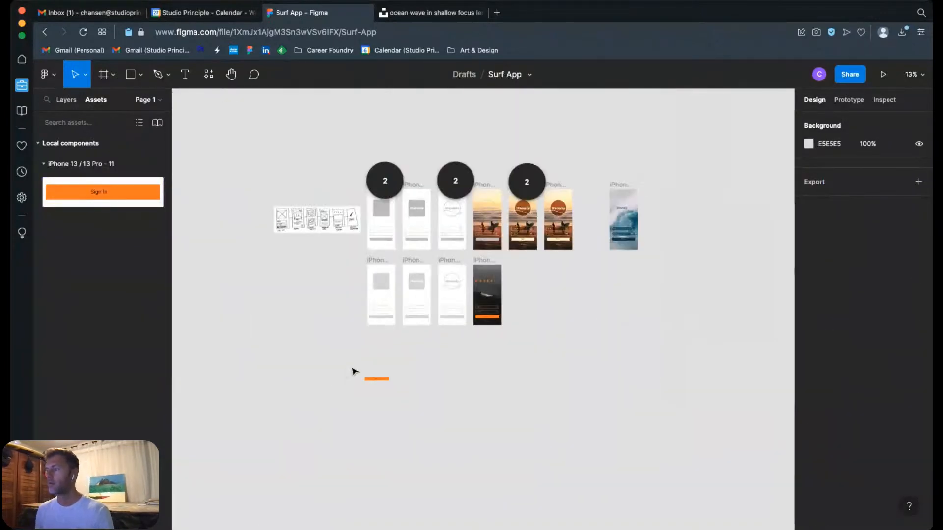
pyautogui.moveTo(333, 358); pyautogui.dragTo(441, 414)
pyautogui.press('Delete')
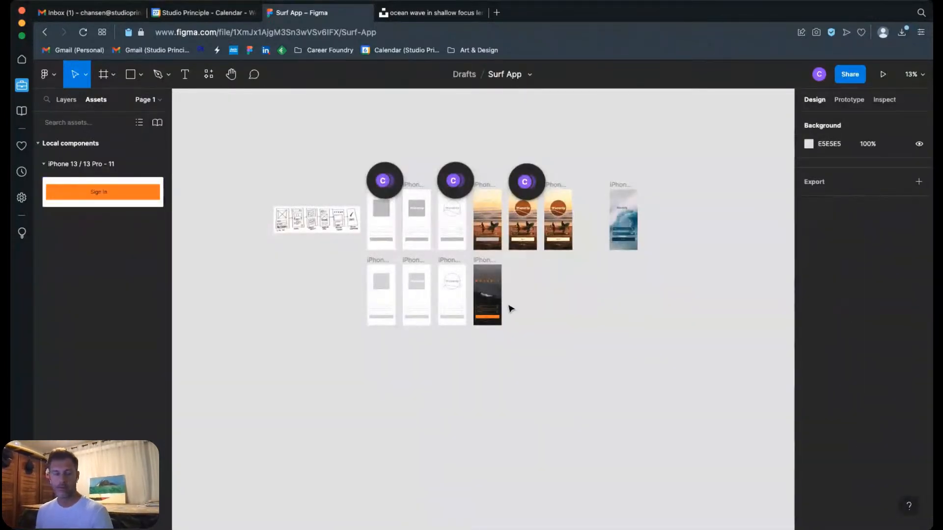
# Step: Examine the iPhone 13 / 13 Pro - 11 login screen, the hand-drawn app flow sketch and the grey wireframe stages
pyautogui.press('z')
pyautogui.moveTo(427, 260); pyautogui.dragTo(532, 344)
pyautogui.press('space')
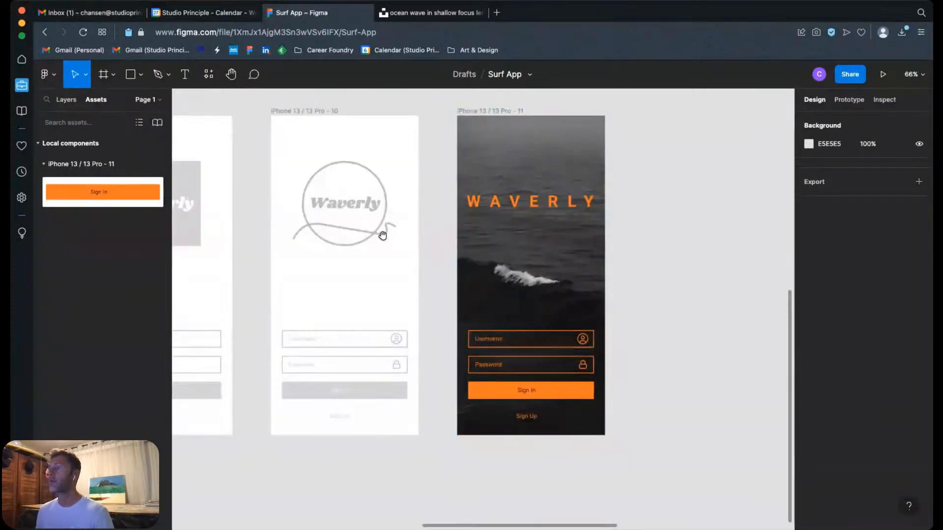
pyautogui.moveTo(383, 233); pyautogui.dragTo(644, 316)
pyautogui.moveTo(344, 213); pyautogui.dragTo(635, 272)
pyautogui.moveTo(633, 94); pyautogui.dragTo(524, 279)
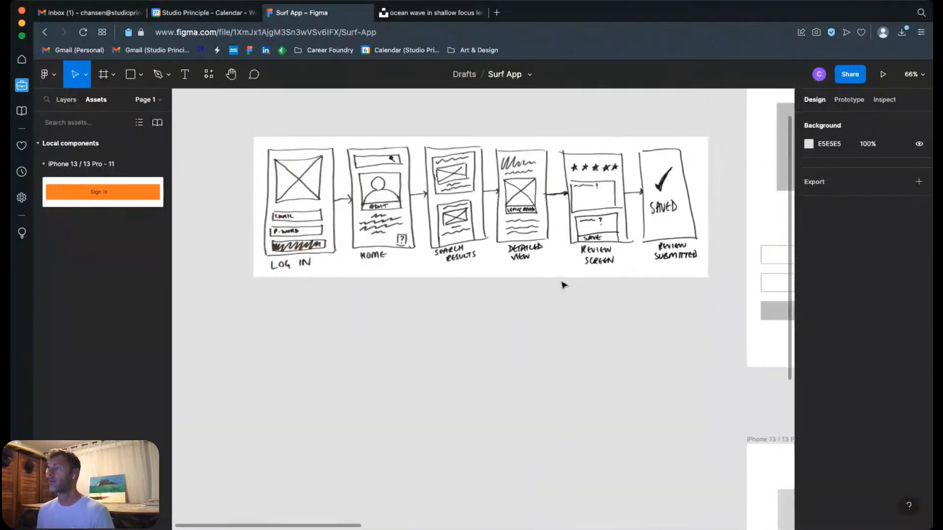
pyautogui.moveTo(589, 320); pyautogui.dragTo(564, 340)
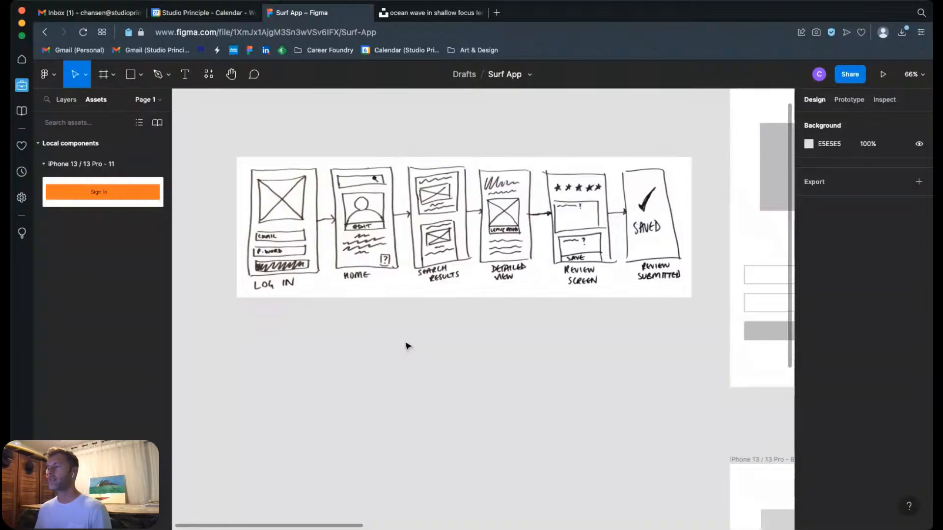
pyautogui.hscroll(10, 616, 379)
pyautogui.scroll(-3, 617, 378)
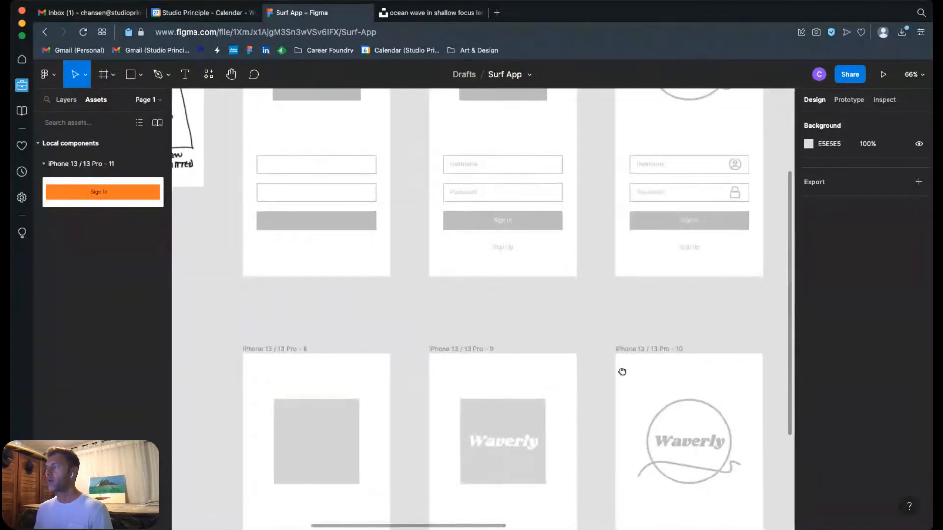
# Step: Switch to Unsplash, view the ocean photo and the next one among the black and white water results, and return to the results
pyautogui.hscroll(8, 622, 371)
pyautogui.scroll(-4, 622, 371)
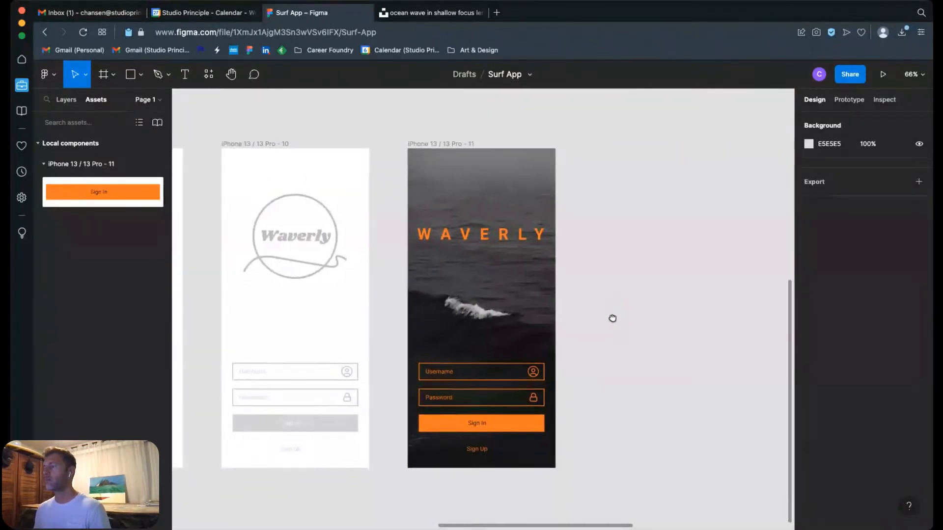
pyautogui.scroll(-2, 613, 318)
pyautogui.hscroll(1, 612, 318)
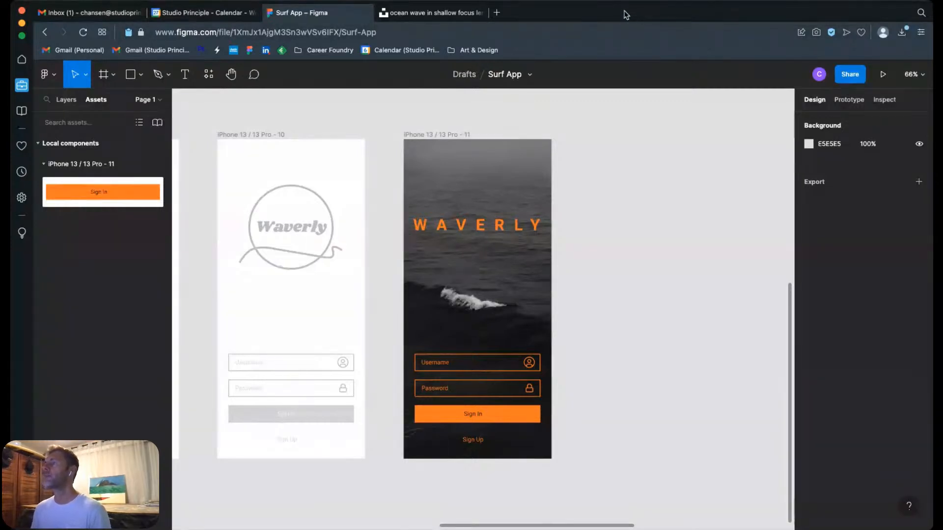
pyautogui.click(447, 15)
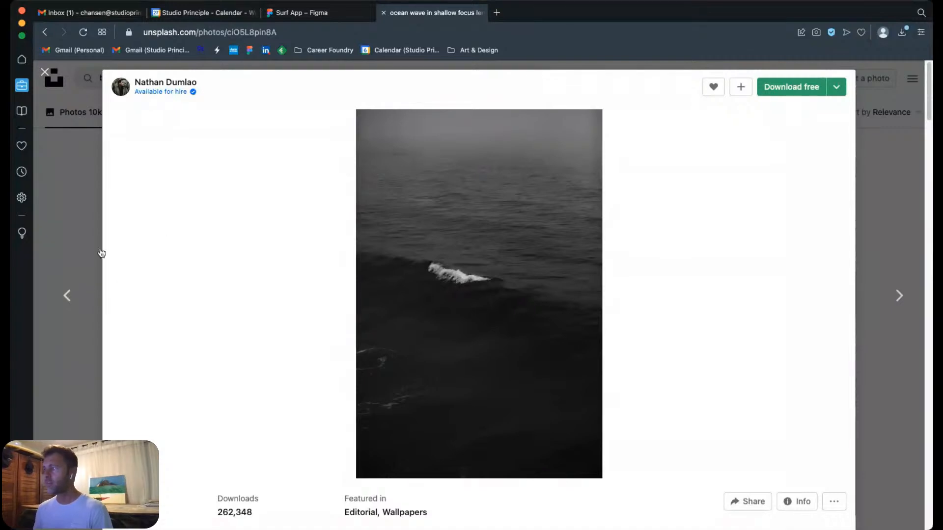
pyautogui.click(912, 265)
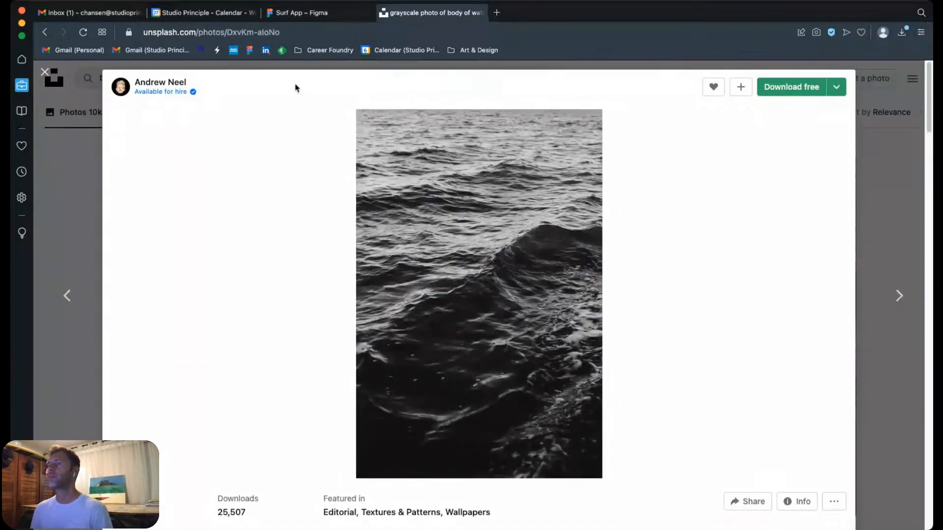
pyautogui.click(44, 73)
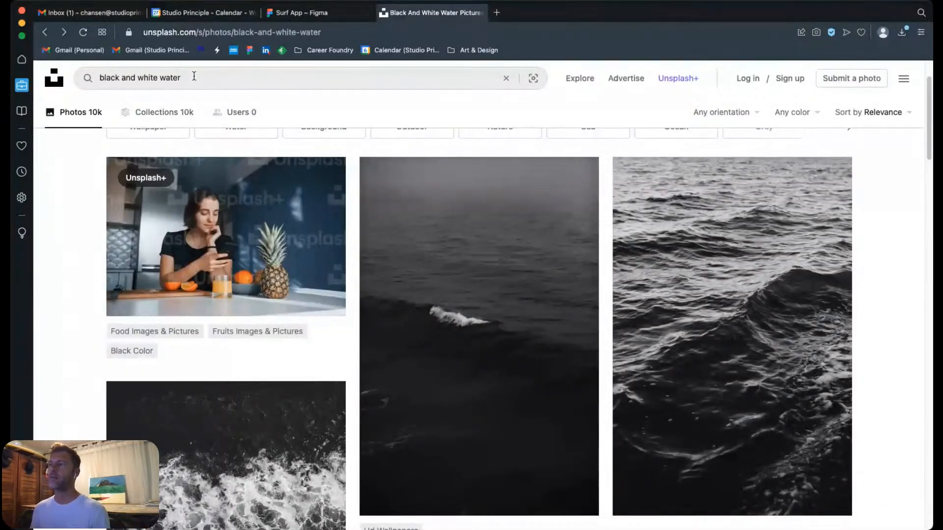
# Step: Search Unsplash for "surfers" and open the portrait photo of a surfer riding a wave under a pale blue sky
pyautogui.moveTo(197, 76); pyautogui.dragTo(49, 65)
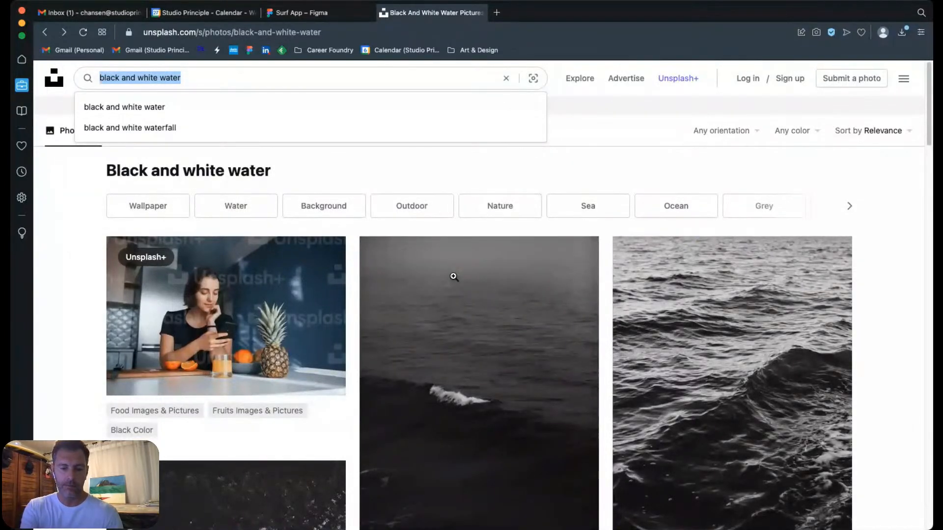
pyautogui.write('surfers')
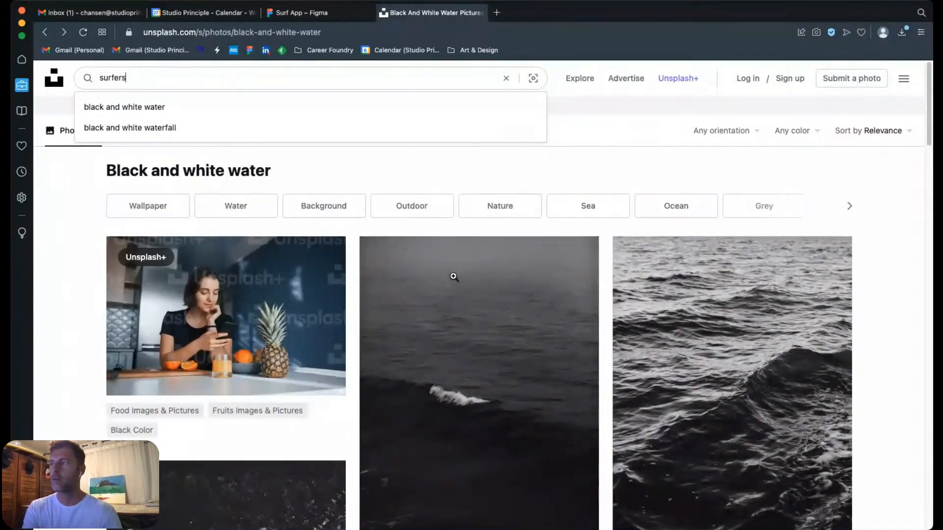
pyautogui.press('Return')
pyautogui.scroll(-3, 757, 312)
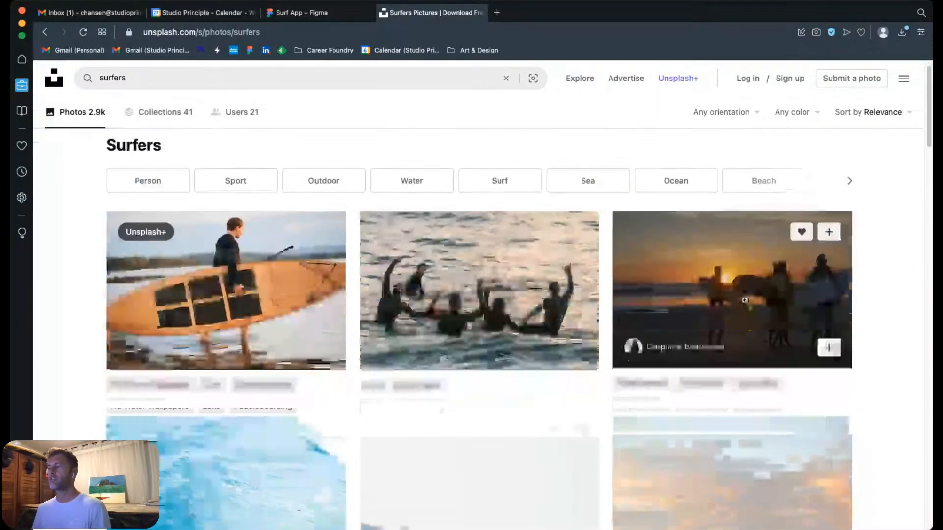
pyautogui.scroll(-10, 757, 311)
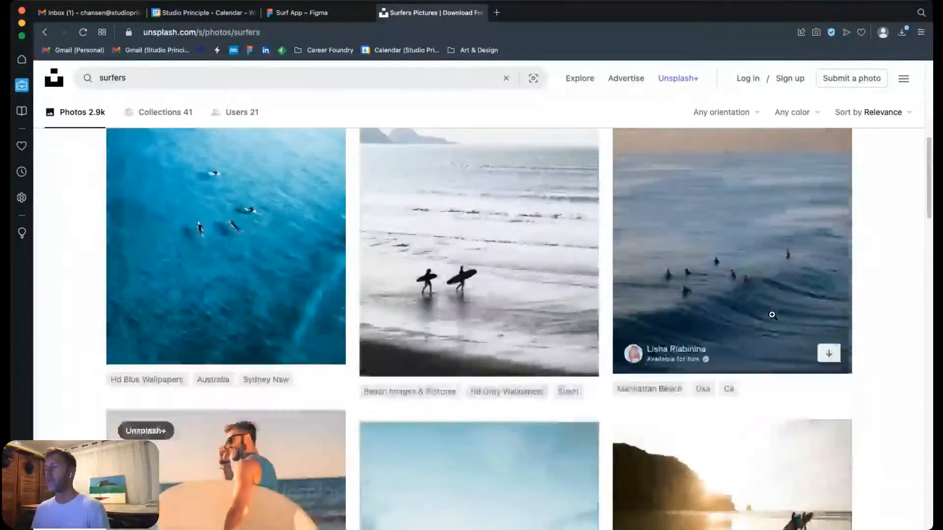
pyautogui.scroll(-2, 772, 317)
pyautogui.scroll(3, 772, 313)
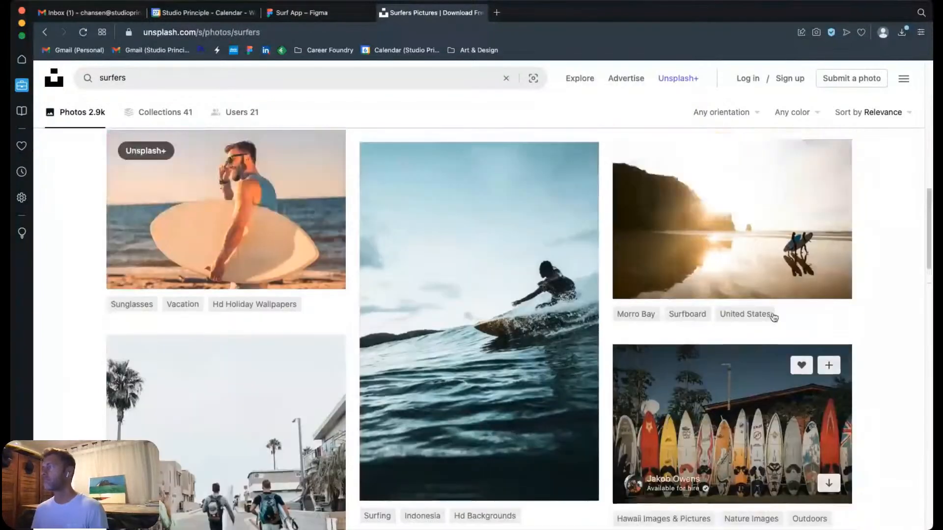
pyautogui.click(471, 348)
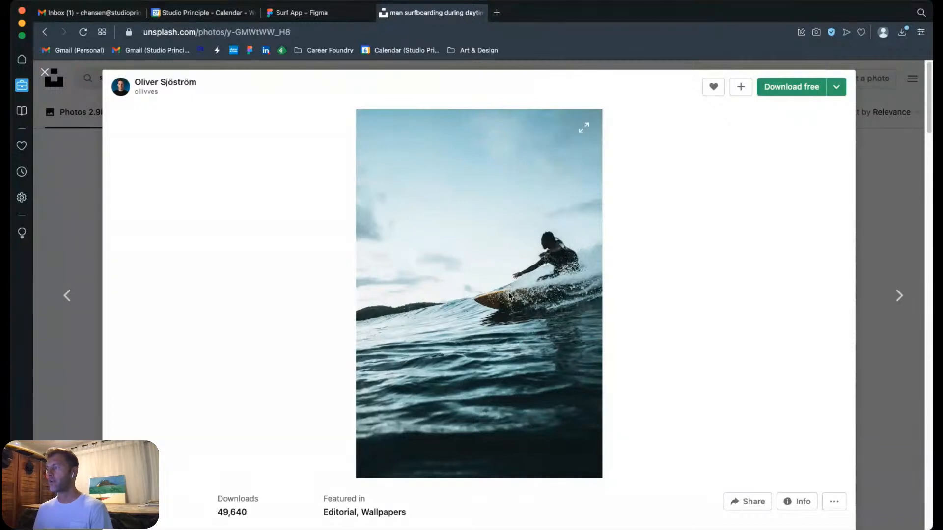
# Step: Switch to Figma and try to paste the surfer photo over the ocean background image of the iPhone 13 / 13 Pro - 11 frame
pyautogui.click(302, 15)
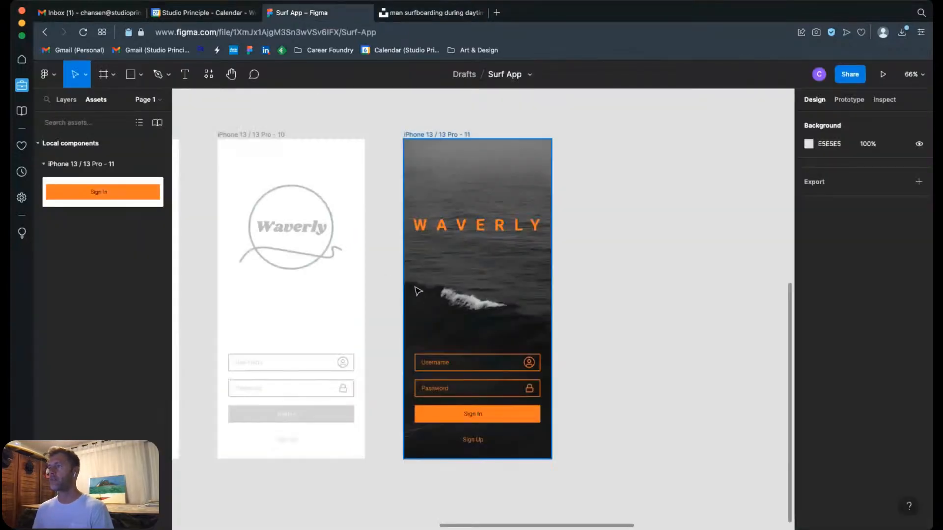
pyautogui.click(466, 244)
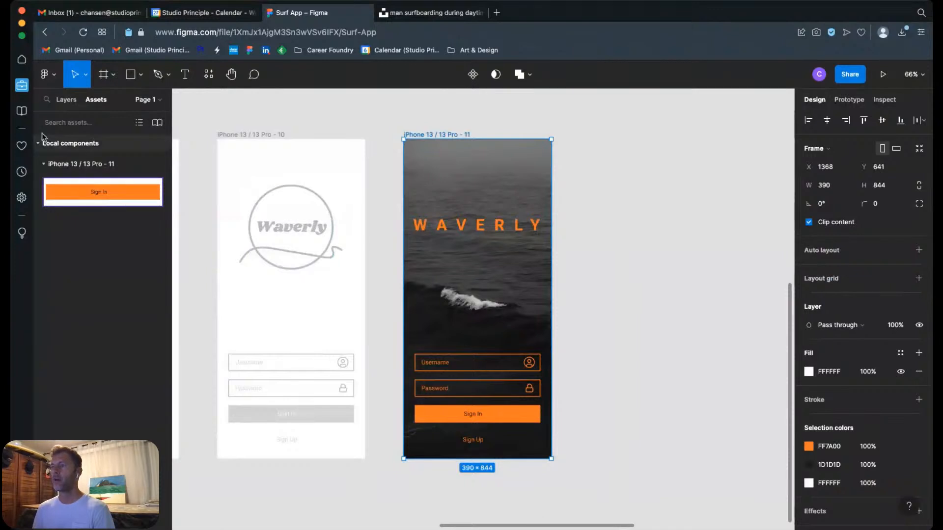
pyautogui.click(68, 101)
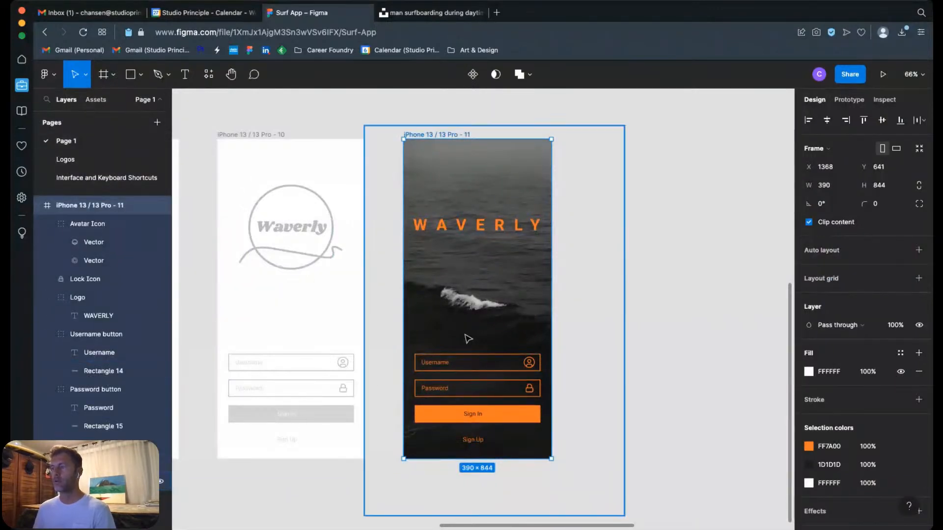
pyautogui.click(98, 481)
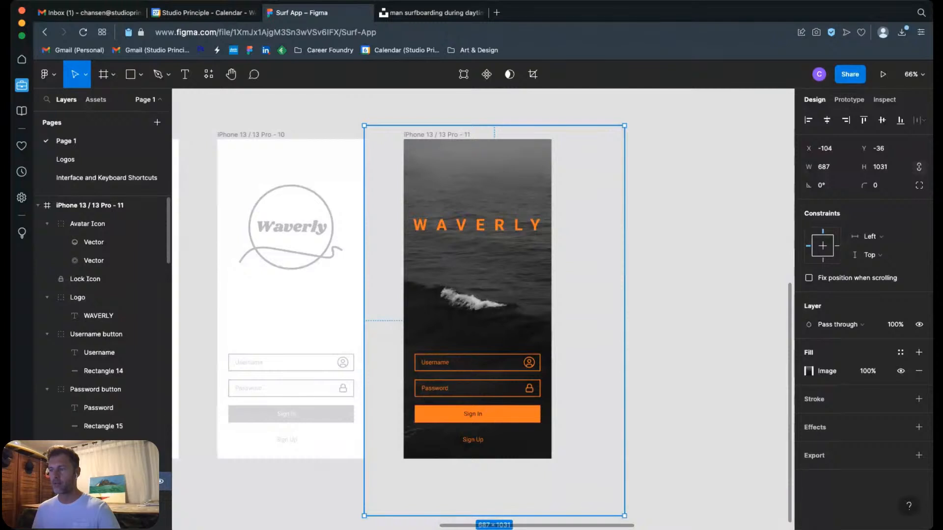
pyautogui.rightClick(504, 287)
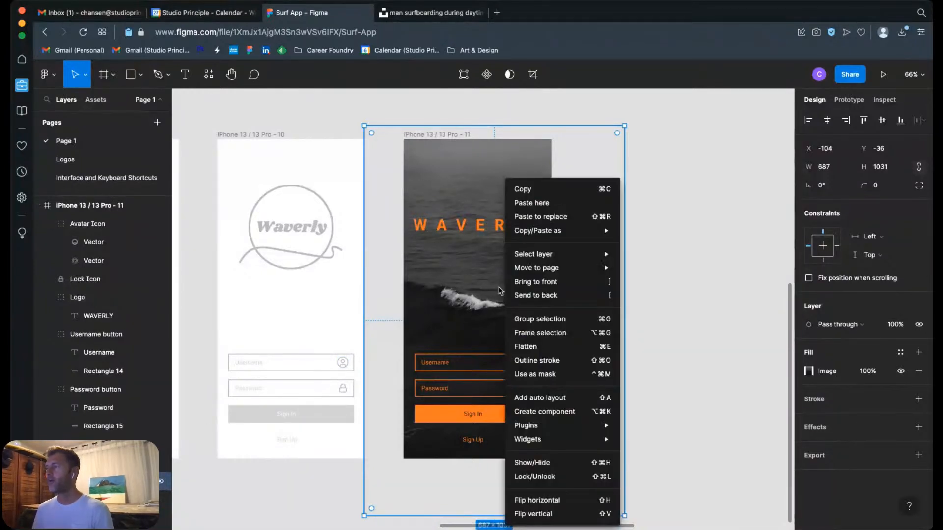
pyautogui.click(527, 203)
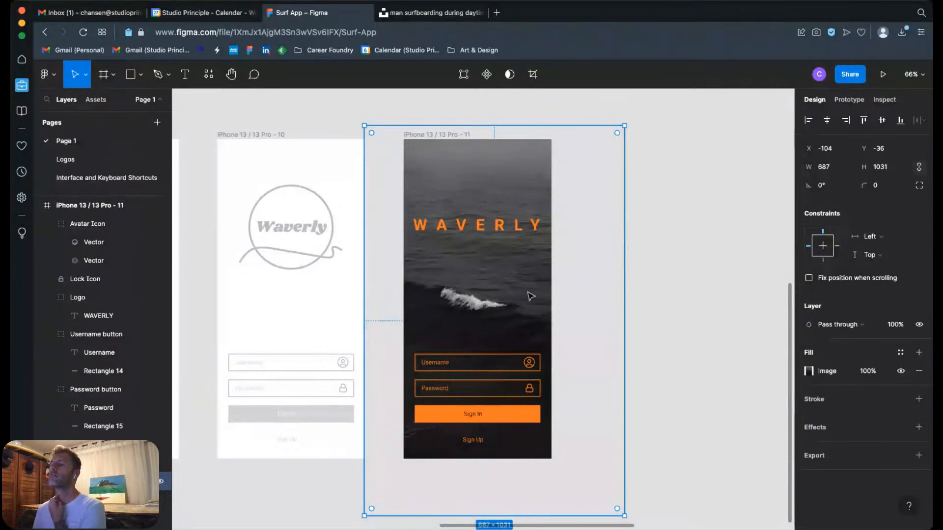
# Step: Try to paste the surfer photo onto the empty canvas beside the iPhone 13 / 13 Pro - 11 frame, revisiting the photo on Unsplash
pyautogui.click(658, 190)
pyautogui.rightClick(646, 182)
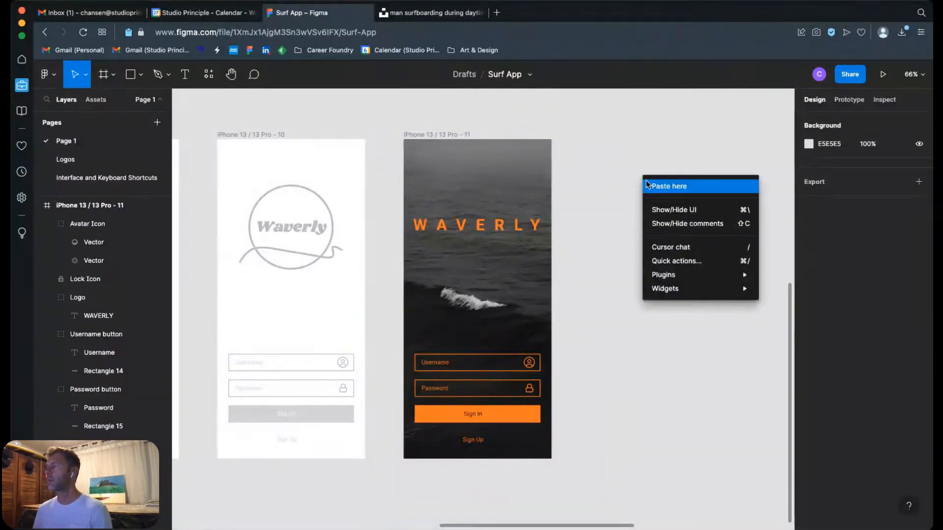
pyautogui.click(659, 189)
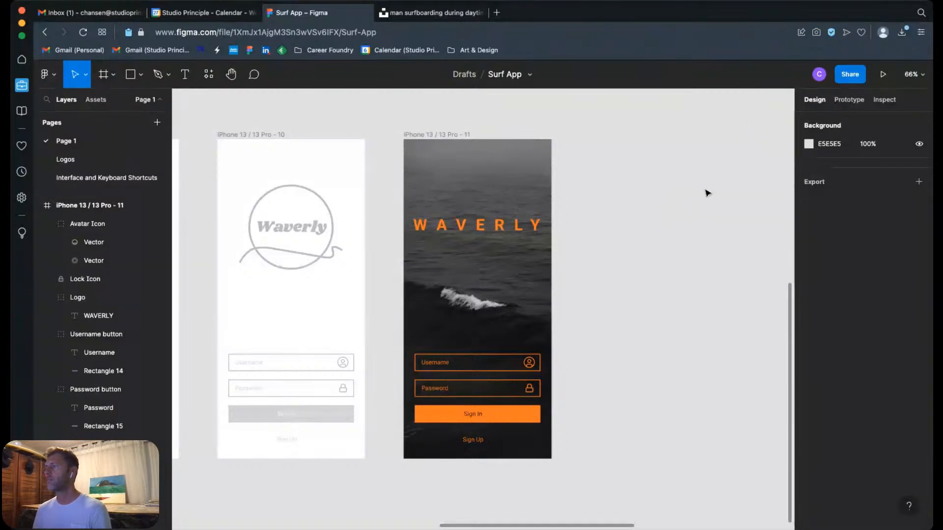
pyautogui.click(424, 15)
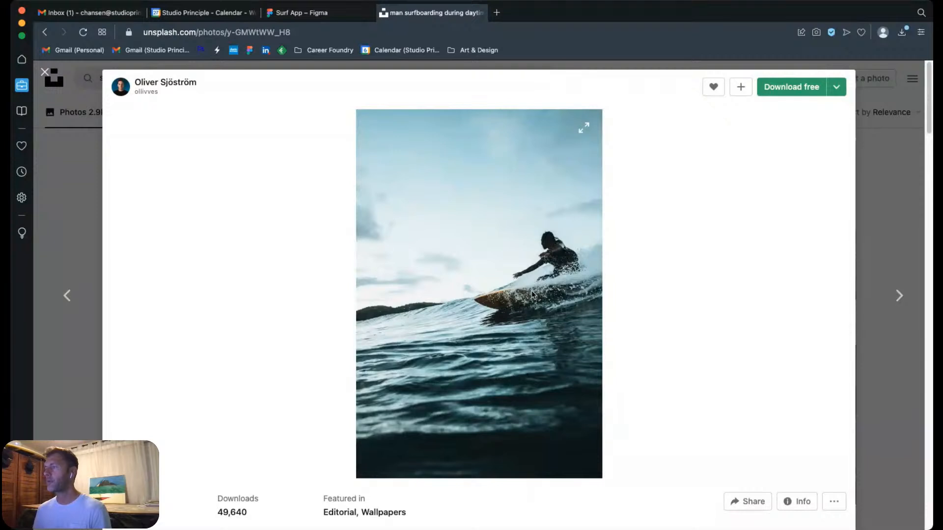
pyautogui.click(319, 15)
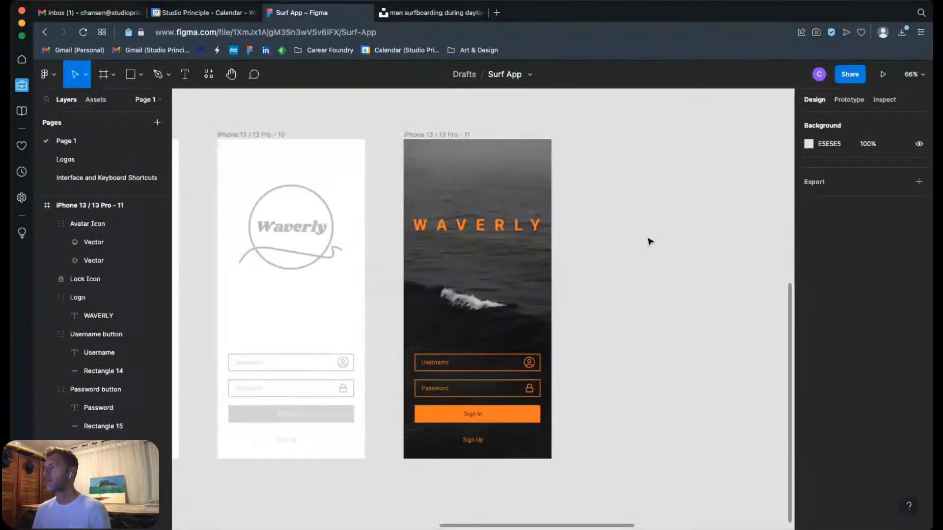
pyautogui.rightClick(647, 238)
pyautogui.press('Escape')
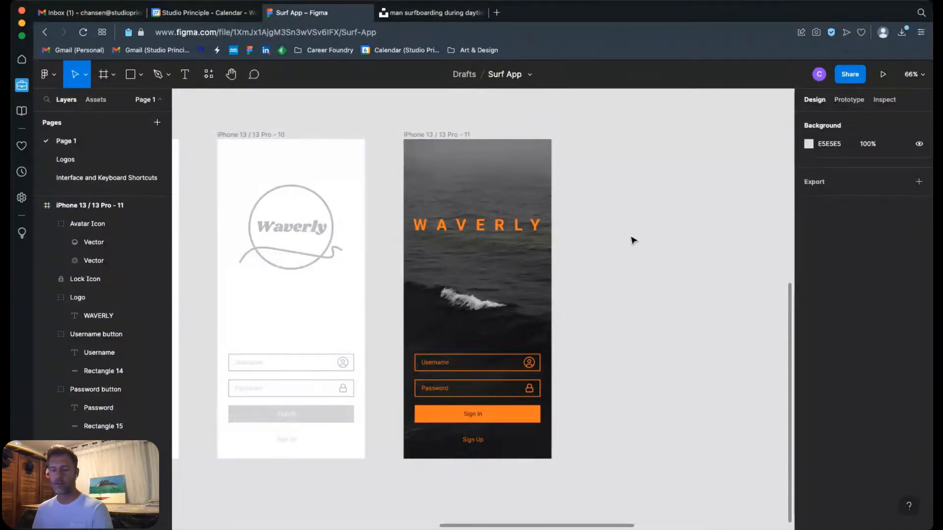
# Step: Start the Place image command, then check the surfer photo on Unsplash again and return to the Surf App file
pyautogui.hotkey('shift', '1')
pyautogui.moveTo(614, 267)
pyautogui.mouseDown()
pyautogui.moveTo(616, 420)
pyautogui.moveTo(627, 259)
pyautogui.mouseUp()
pyautogui.press('z')
pyautogui.moveTo(427, 241); pyautogui.dragTo(560, 384)
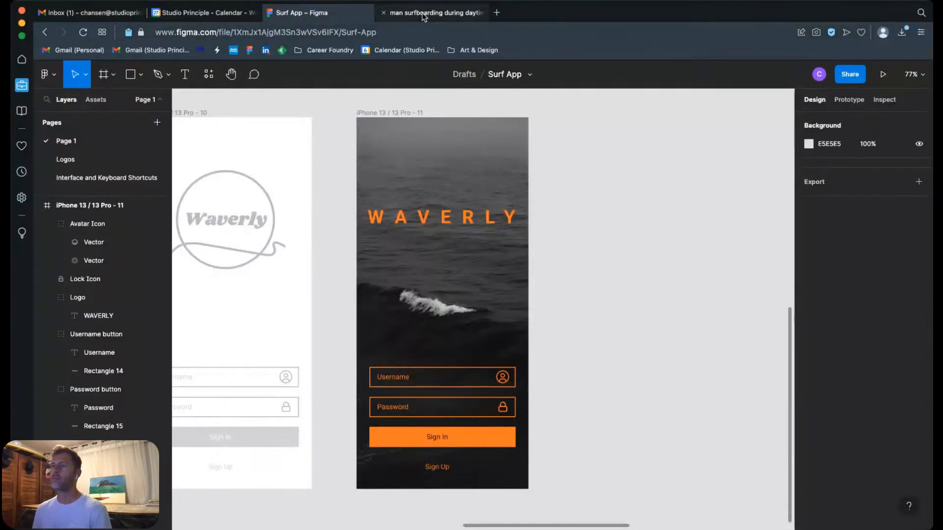
pyautogui.click(55, 80)
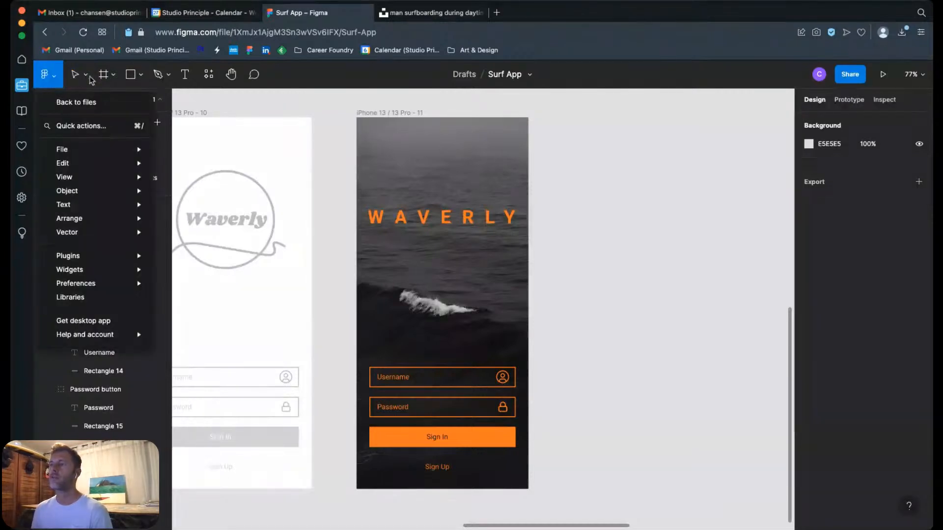
pyautogui.click(147, 78)
pyautogui.click(139, 78)
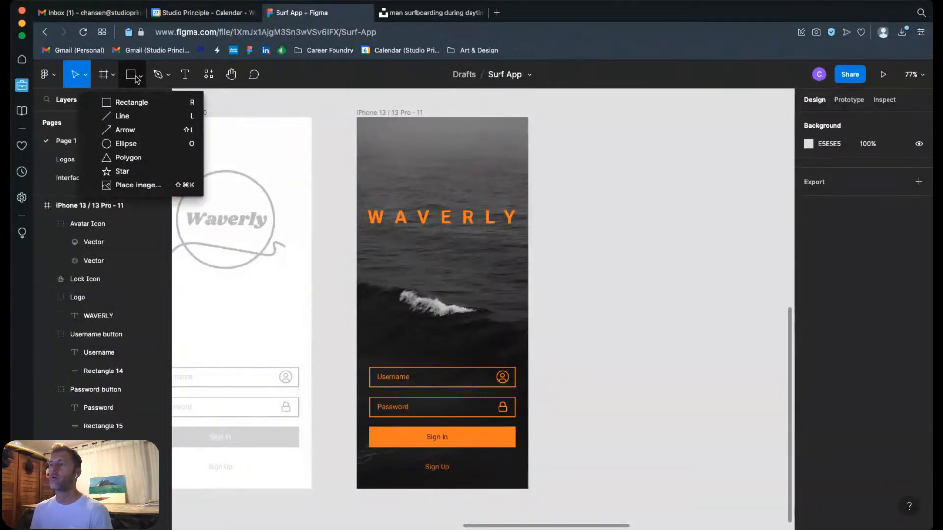
pyautogui.click(142, 187)
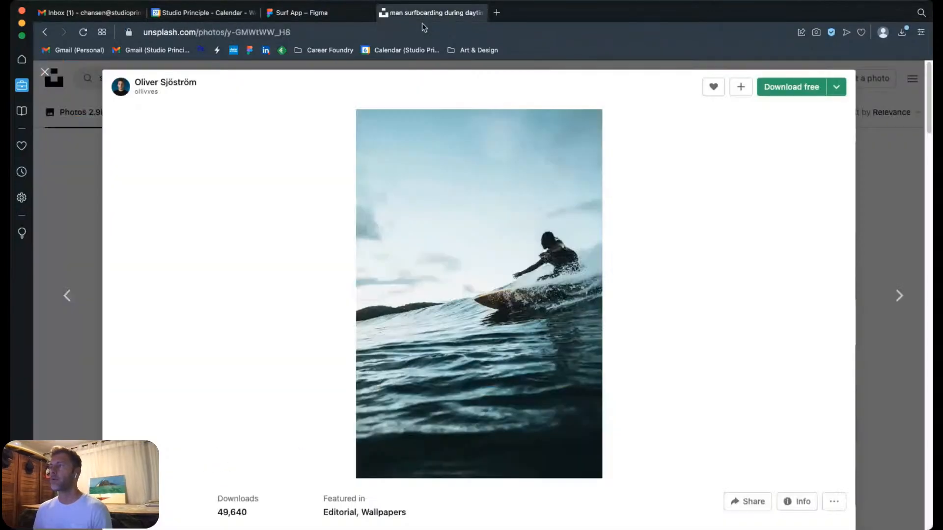
pyautogui.click(431, 13)
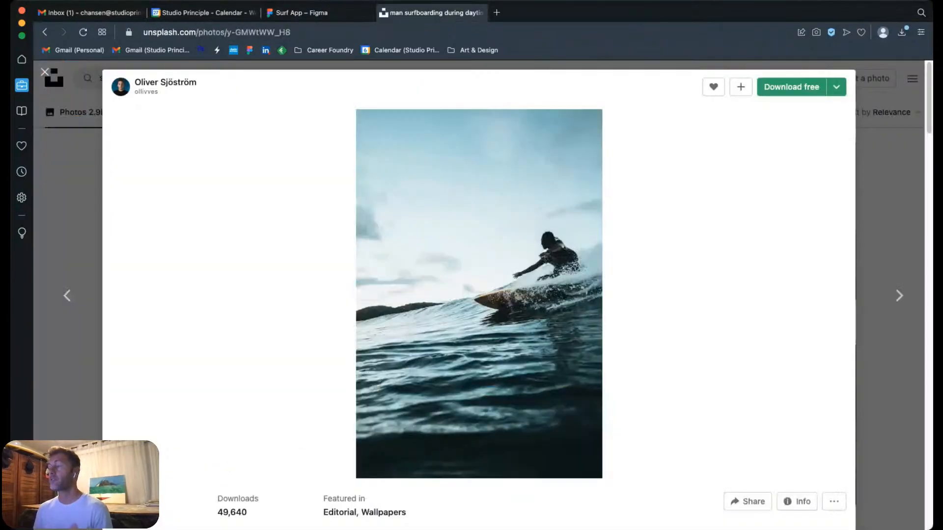
pyautogui.click(314, 13)
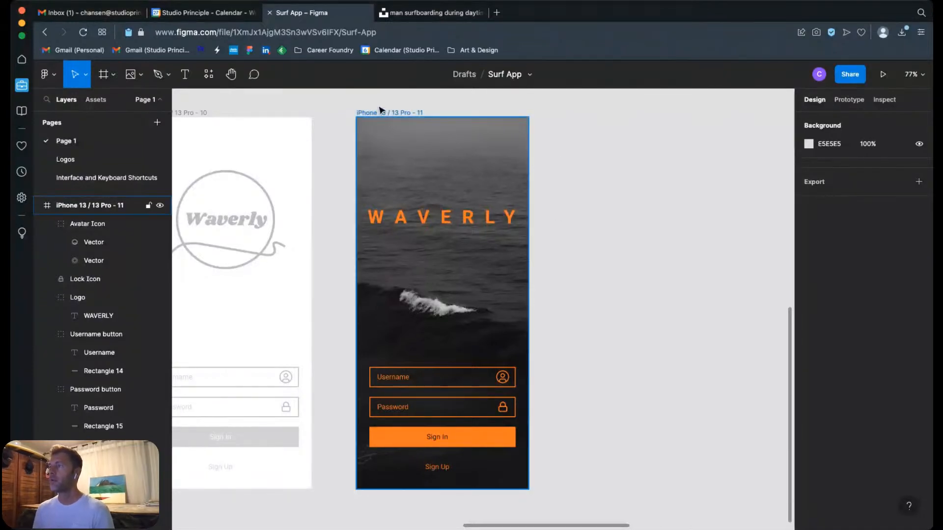
# Step: Shift the whole iPhone 13 / 13 Pro - 11 frame away from its neighbour and undo the move
pyautogui.moveTo(424, 171)
pyautogui.mouseDown()
pyautogui.moveTo(594, 177)
pyautogui.moveTo(439, 177)
pyautogui.mouseUp()
pyautogui.press('super+z')
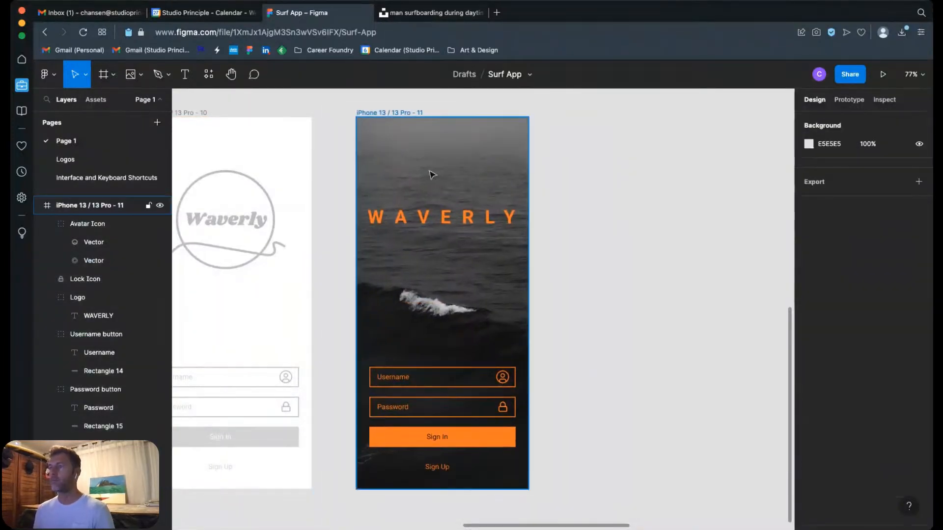
pyautogui.click(427, 175)
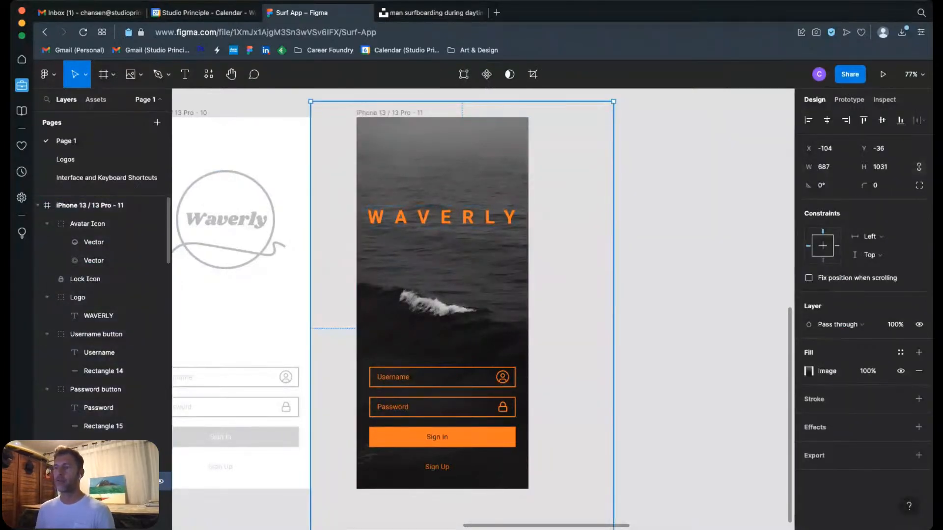
pyautogui.click(685, 172)
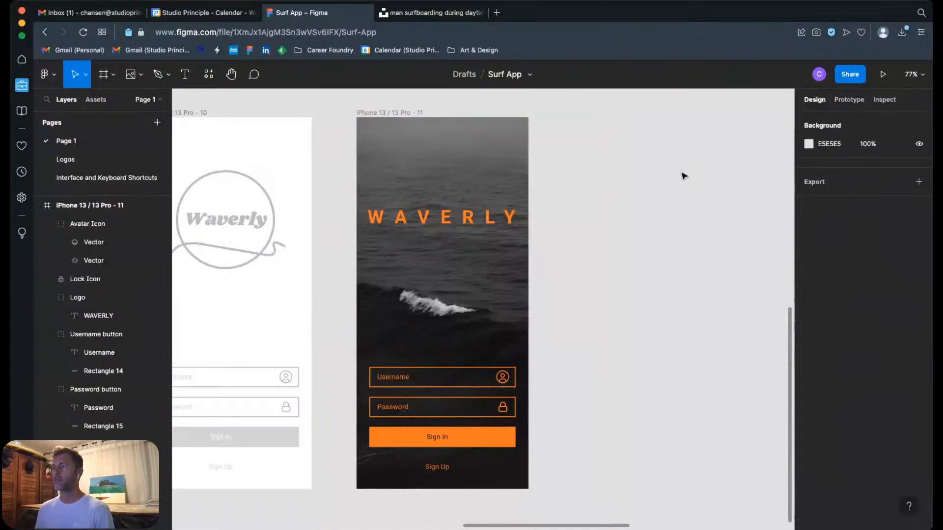
pyautogui.moveTo(461, 172); pyautogui.dragTo(566, 173)
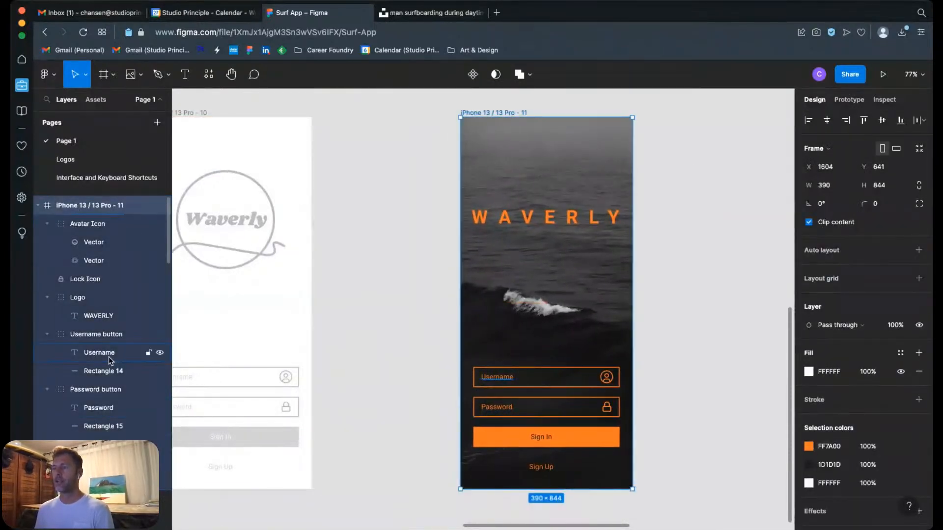
pyautogui.hotkey('ctrl', 'z')
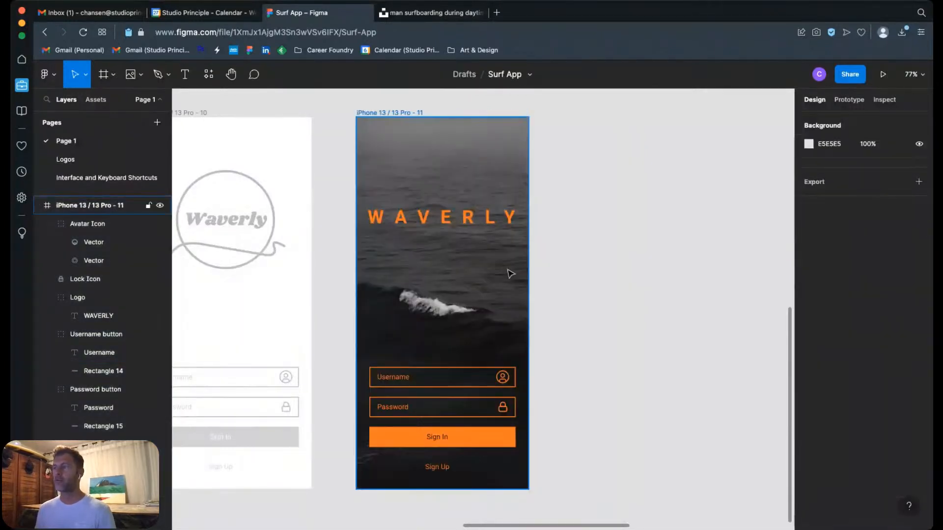
# Step: Move the ocean background image slightly upward inside the iPhone 13 / 13 Pro - 11 frame and deselect it
pyautogui.click(427, 177)
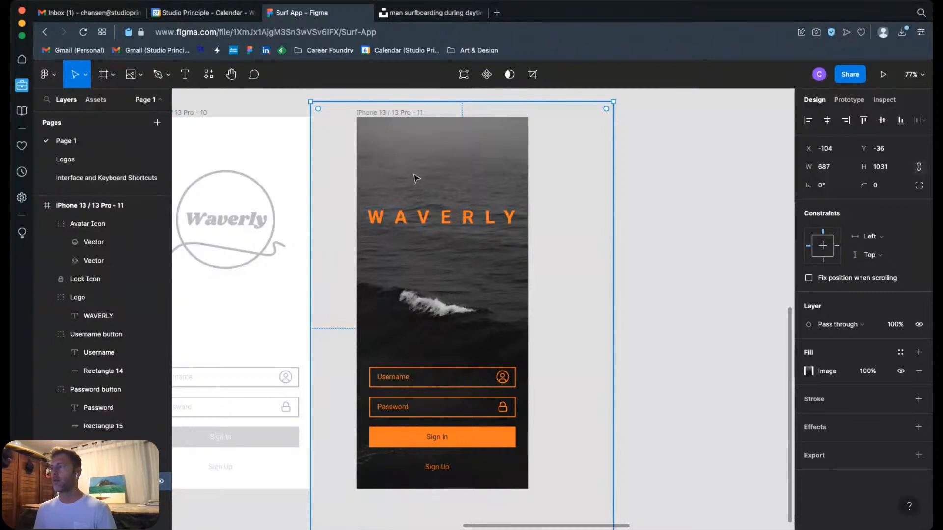
pyautogui.moveTo(415, 178); pyautogui.dragTo(415, 157)
pyautogui.click(648, 221)
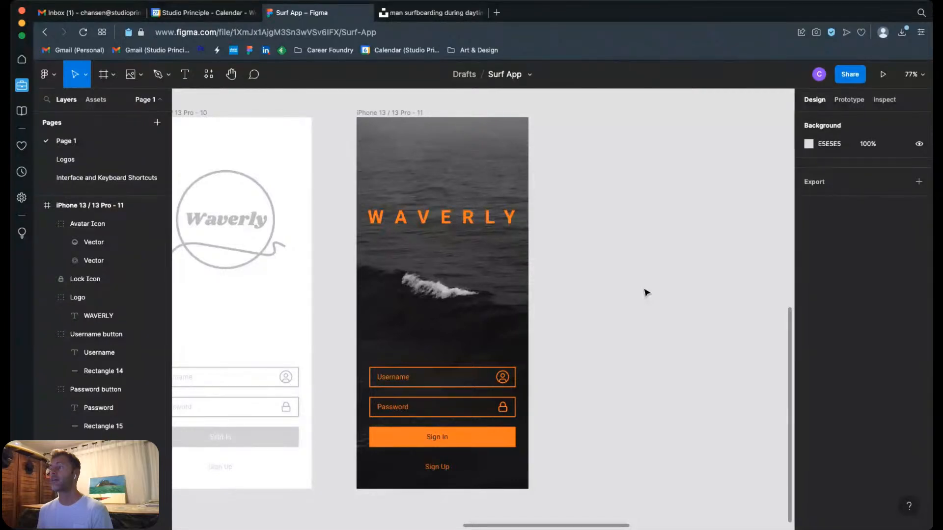
# Step: Examine the login frames and the surfboard and shaka icons in the iPhone 13 / 13 Pro - 6 frame's input fields
pyautogui.scroll(-5, 645, 293)
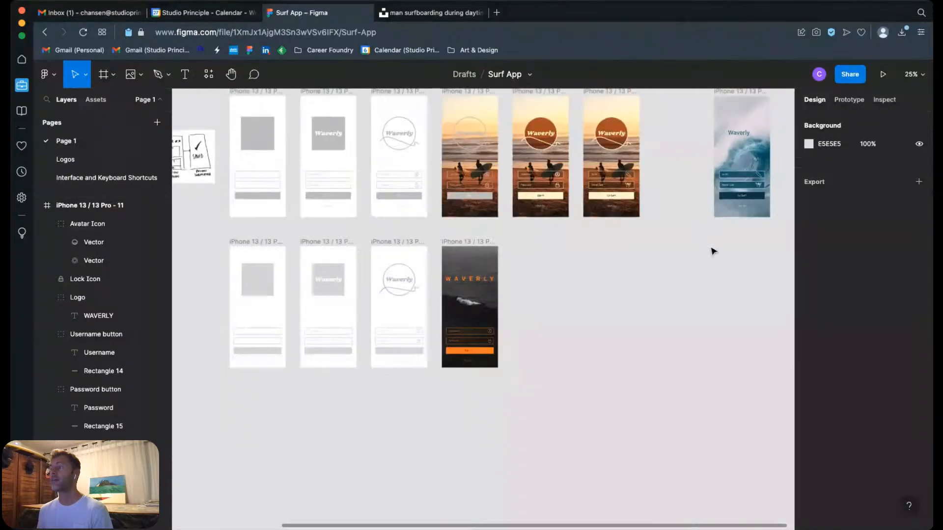
pyautogui.scroll(3, 660, 197)
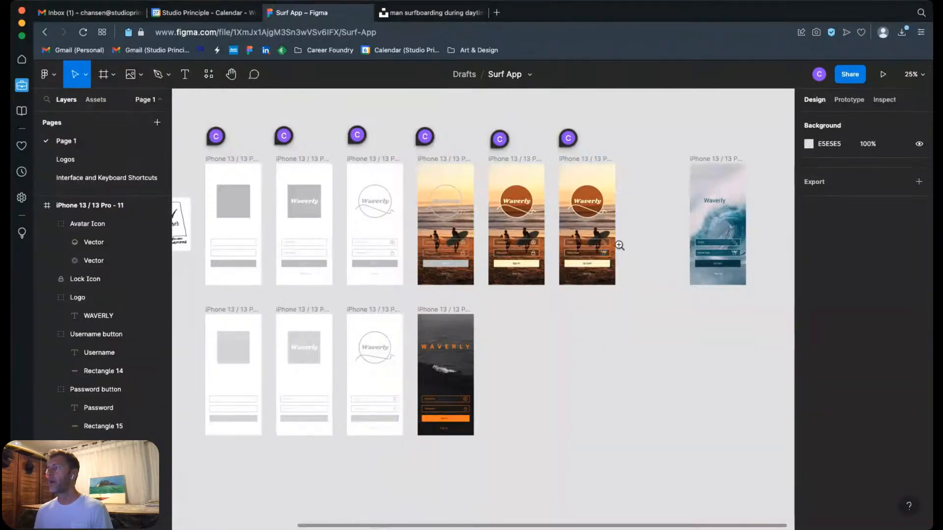
pyautogui.scroll(10, 628, 243)
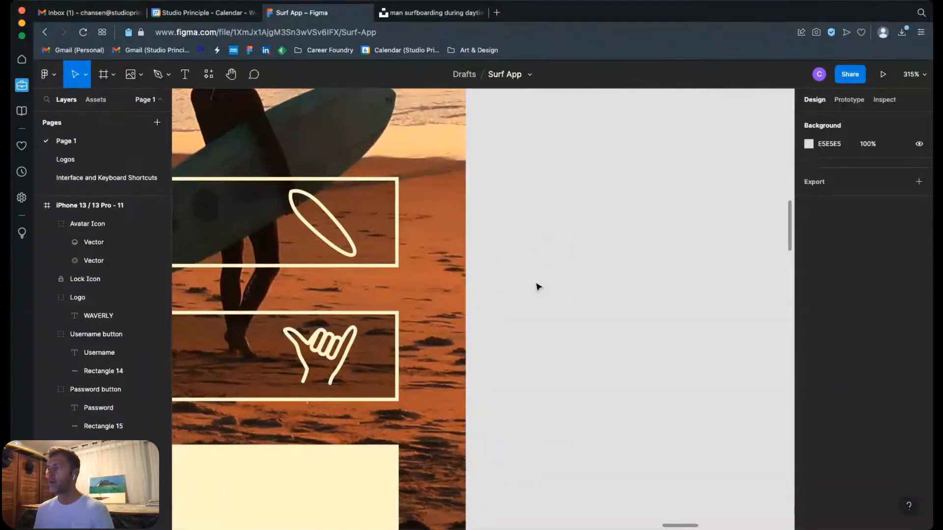
pyautogui.scroll(-2, 579, 261)
pyautogui.hscroll(2, 579, 260)
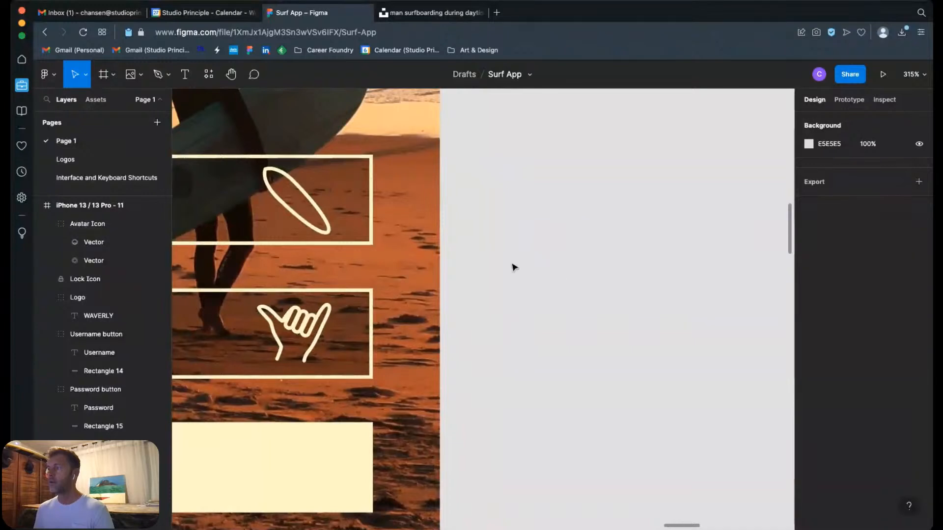
pyautogui.hscroll(2, 543, 261)
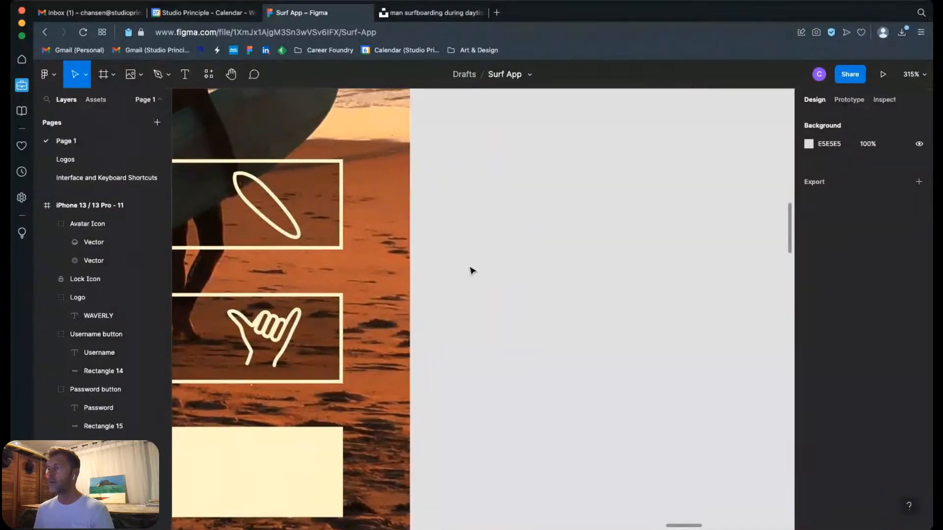
pyautogui.click(140, 75)
pyautogui.click(148, 185)
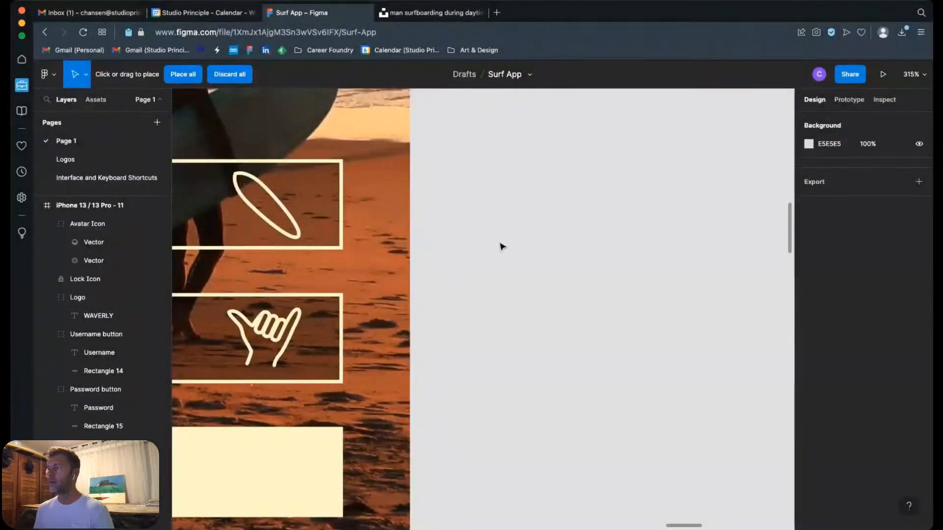
pyautogui.hotkey('shift', '0')
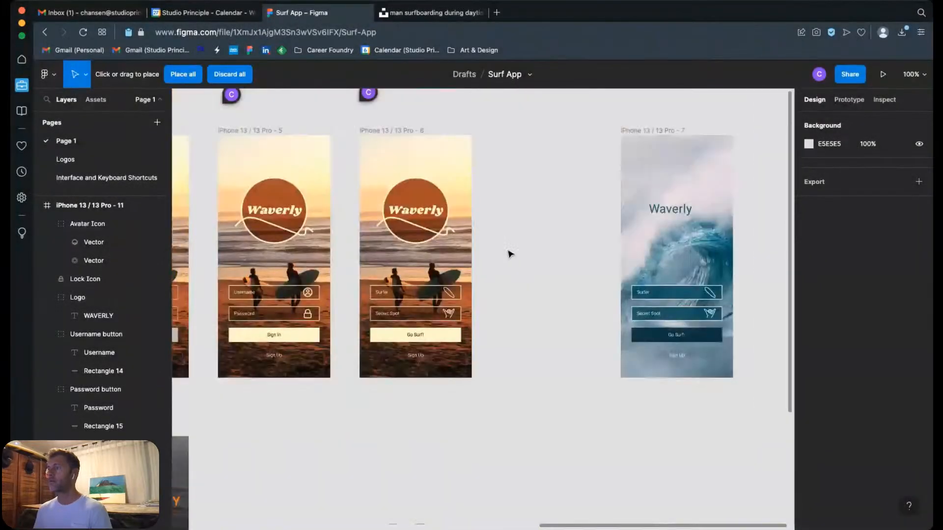
pyautogui.press('super+minus')
pyautogui.press('super+minus')
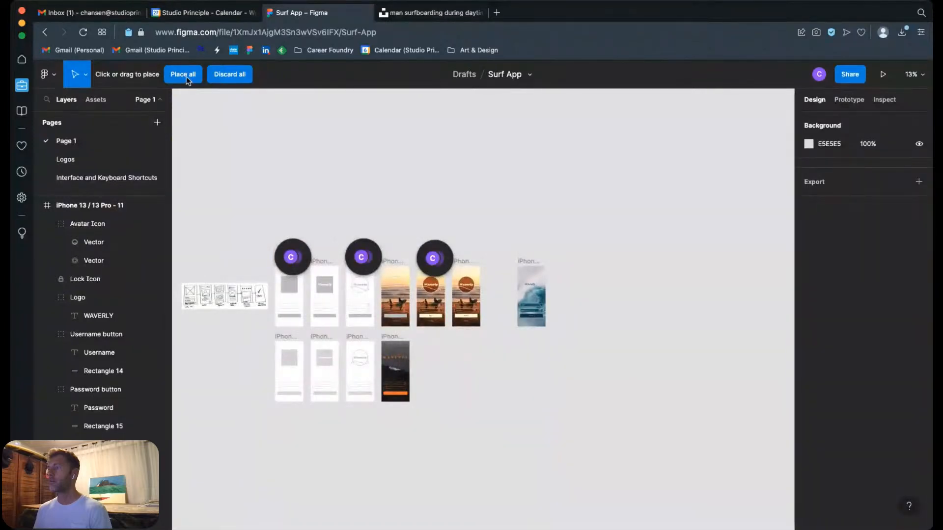
pyautogui.click(229, 79)
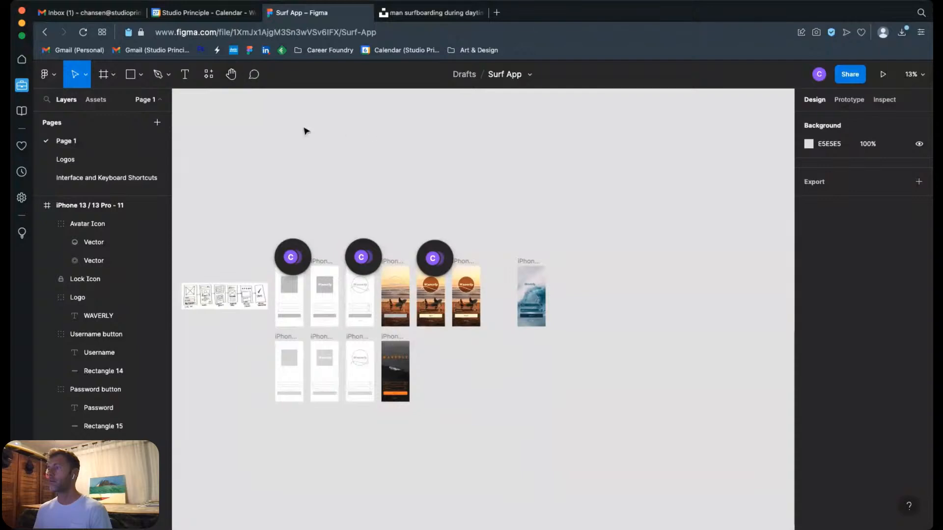
pyautogui.click(114, 75)
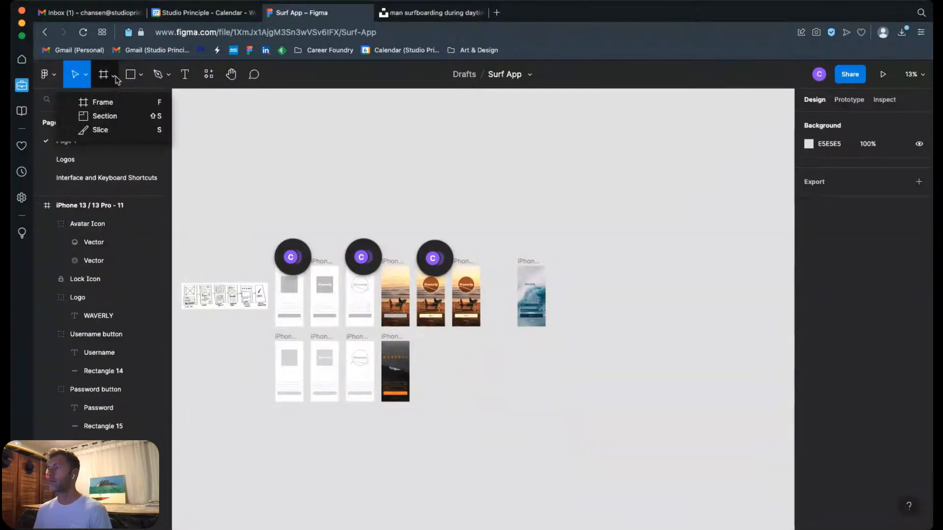
pyautogui.click(141, 75)
pyautogui.click(141, 76)
pyautogui.click(147, 185)
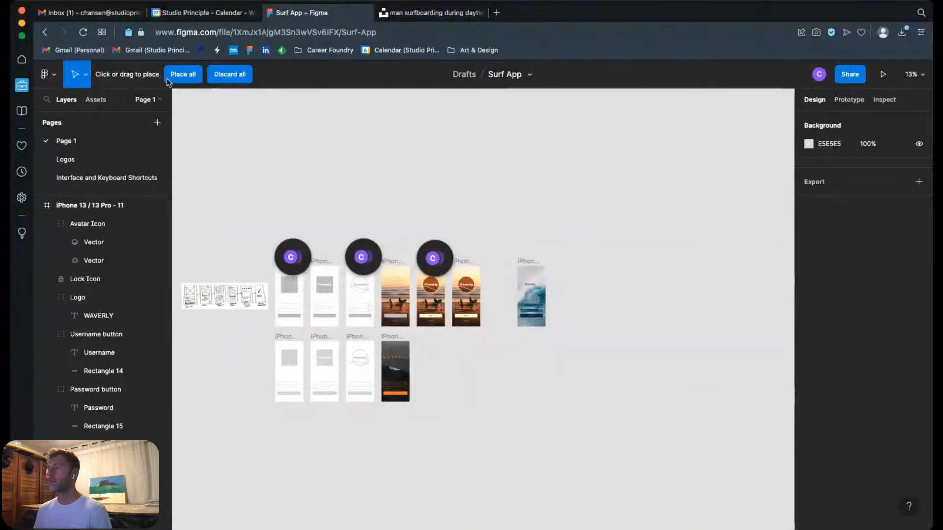
pyautogui.press('Escape')
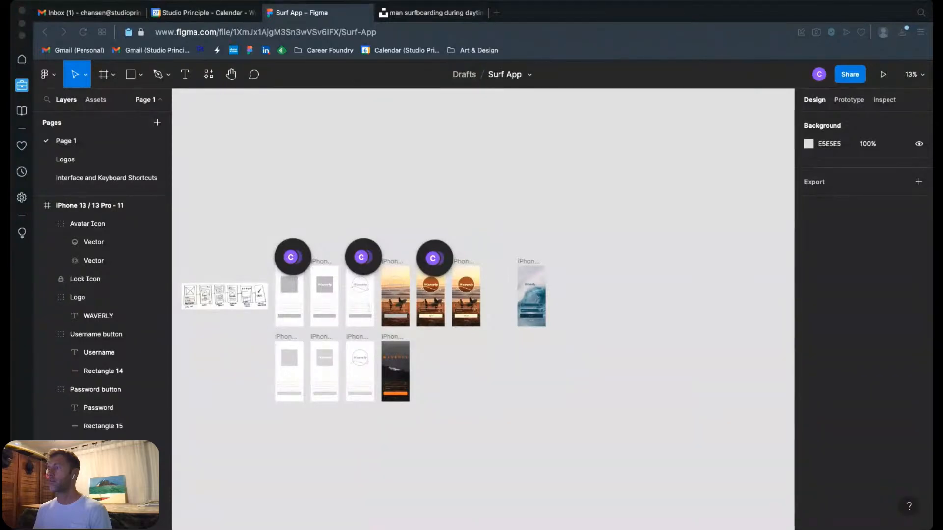
pyautogui.moveTo(1, 147); pyautogui.dragTo(591, 317)
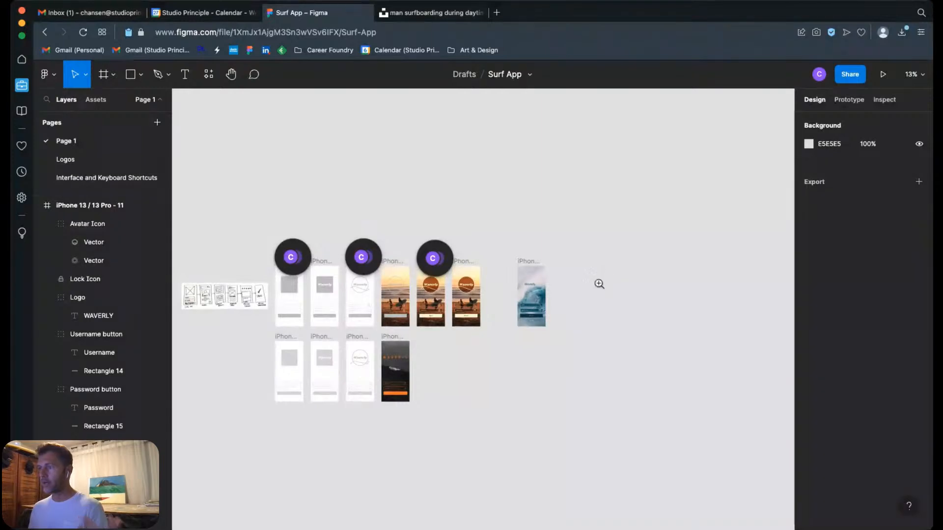
pyautogui.moveTo(355, 218); pyautogui.dragTo(658, 325)
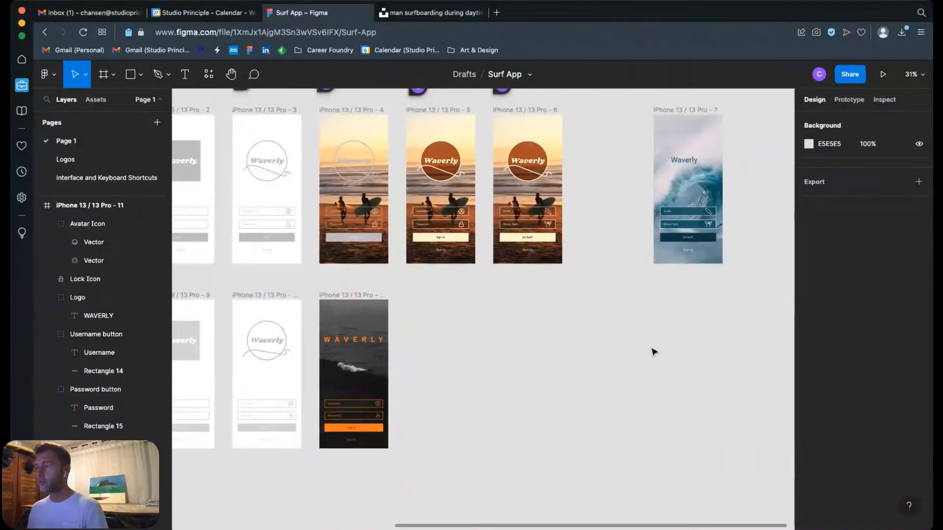
pyautogui.moveTo(644, 347); pyautogui.dragTo(612, 362)
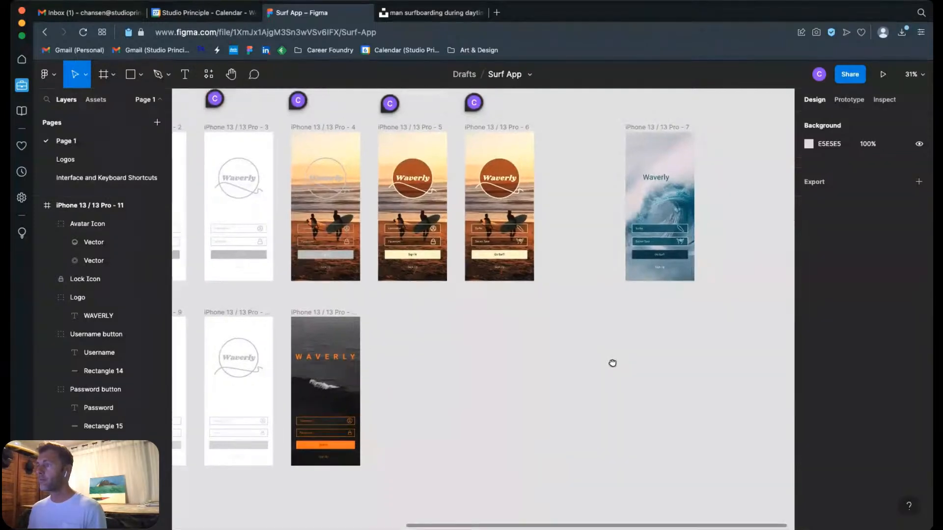
pyautogui.moveTo(544, 330); pyautogui.dragTo(530, 346)
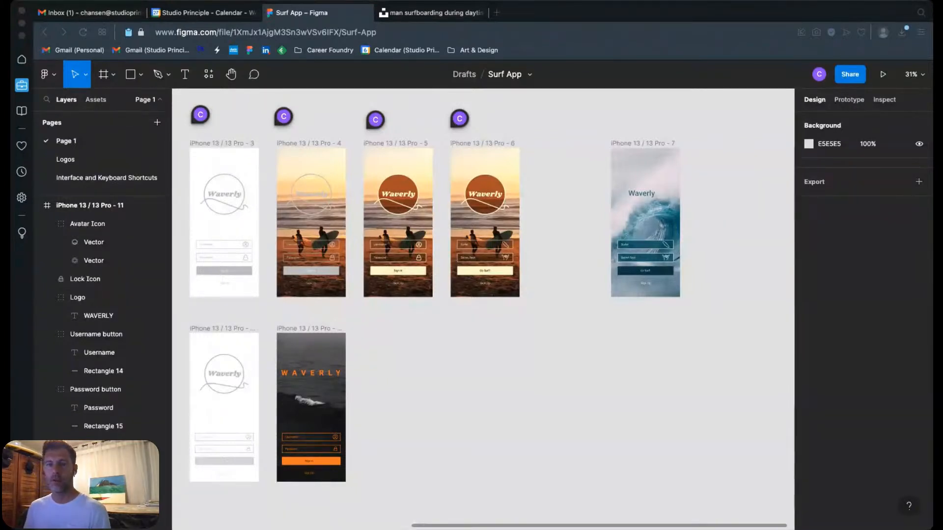
pyautogui.click(549, 375)
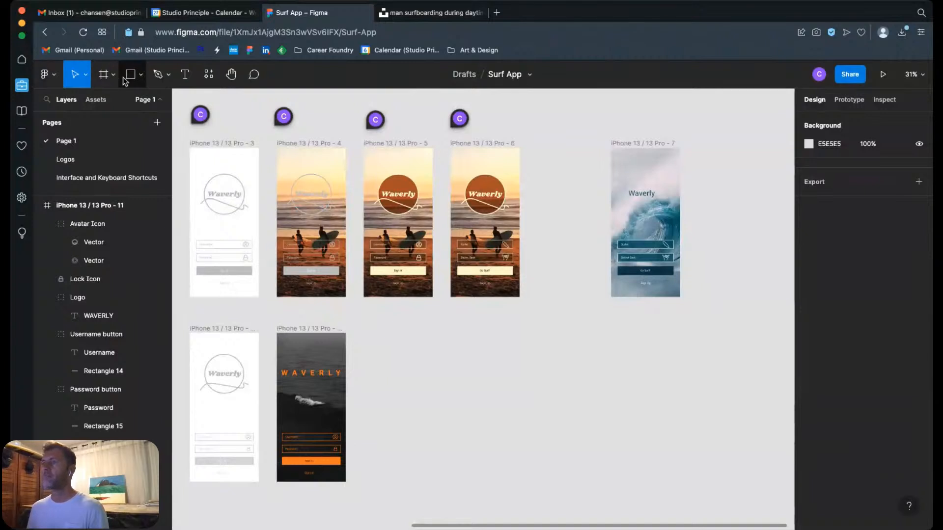
pyautogui.click(140, 74)
pyautogui.click(172, 186)
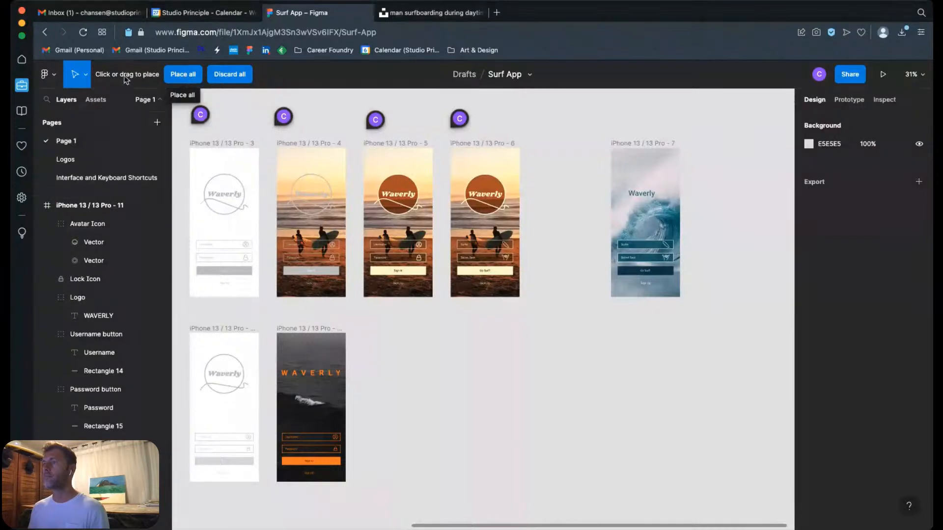
pyautogui.click(186, 78)
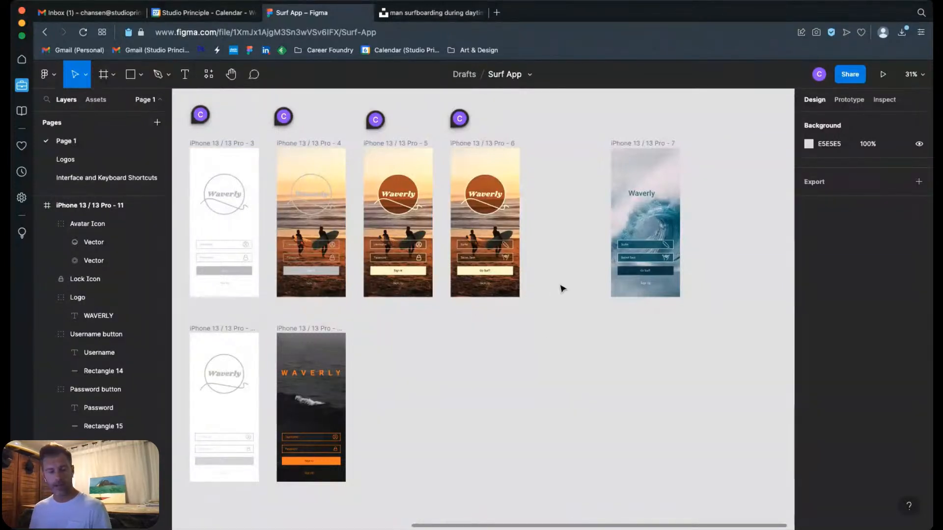
pyautogui.click(310, 400)
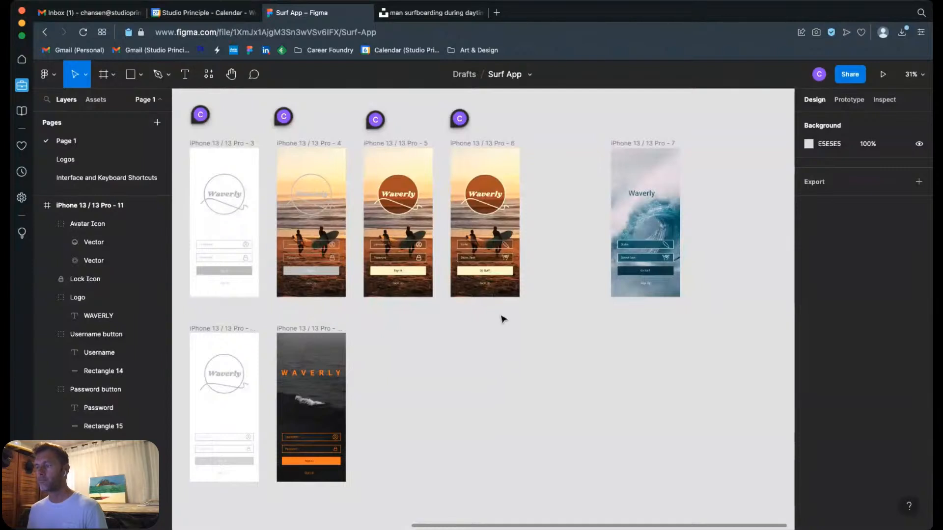
# Step: Draw the outer wrist and thumb outline of a shaka hand with the Pen tool on empty canvas beside the iPhone 13 / 13 Pro - 6 frame
pyautogui.moveTo(492, 252); pyautogui.dragTo(570, 282)
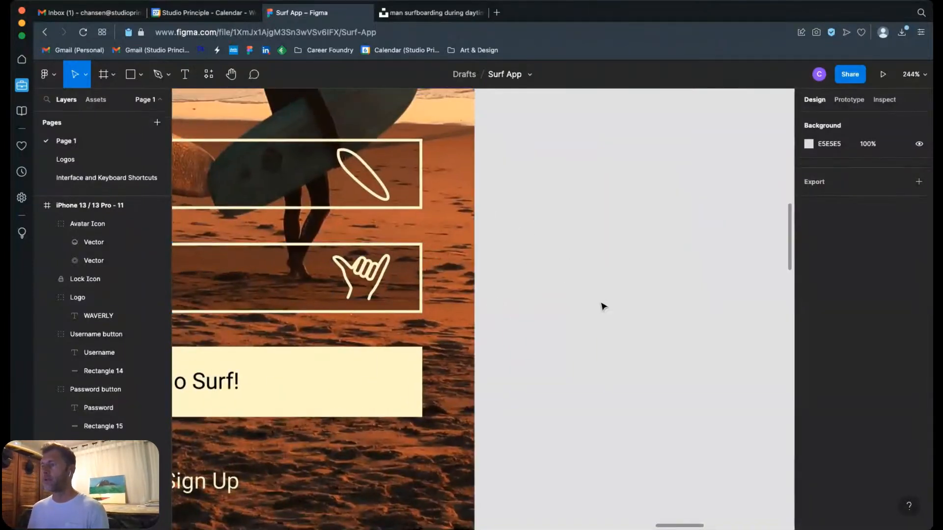
pyautogui.press('p')
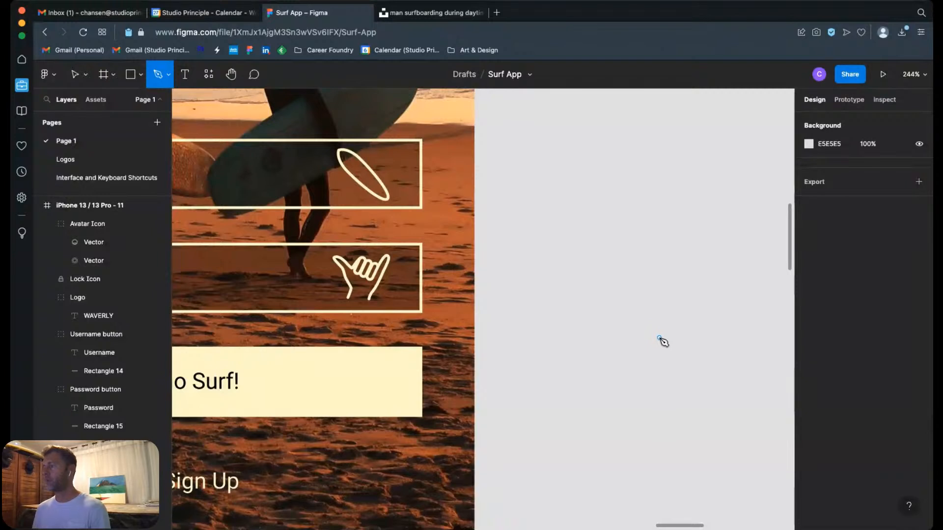
pyautogui.click(595, 380)
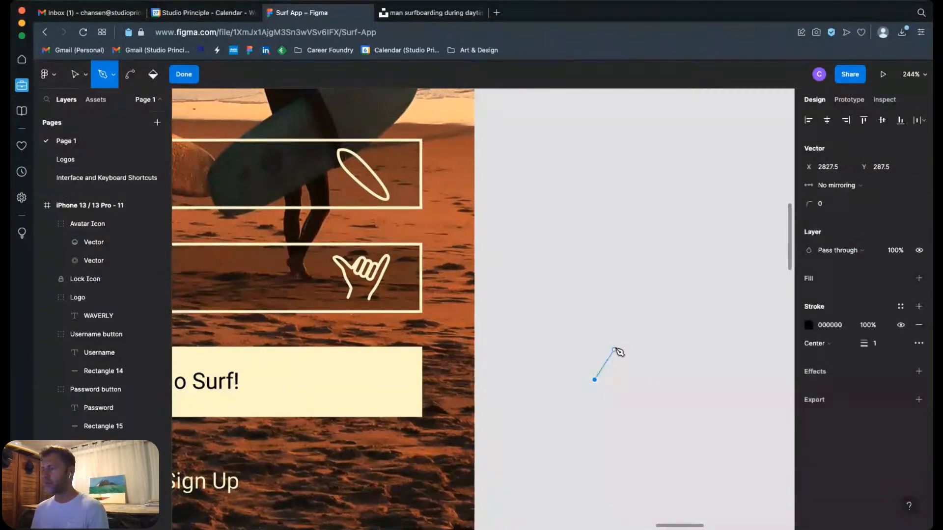
pyautogui.moveTo(611, 346); pyautogui.dragTo(621, 313)
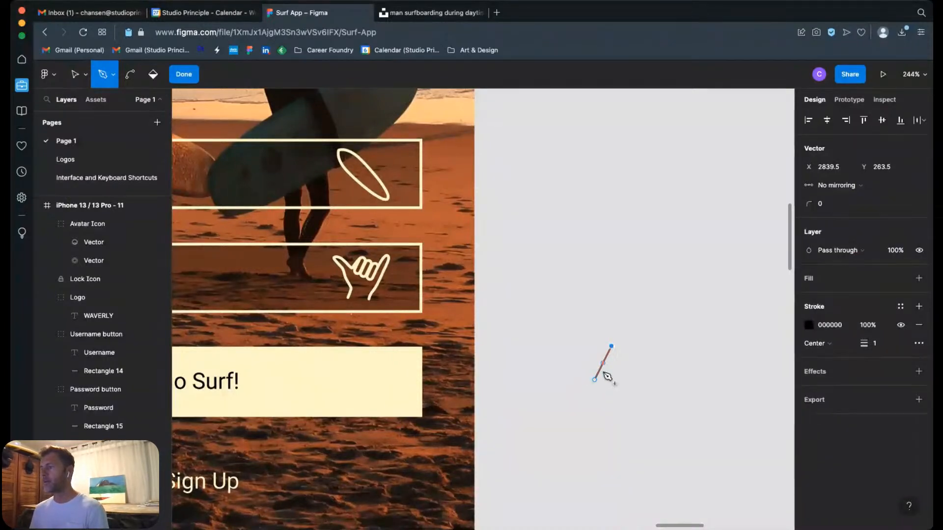
pyautogui.click(602, 282)
pyautogui.moveTo(604, 287)
pyautogui.mouseDown()
pyautogui.moveTo(613, 264)
pyautogui.moveTo(600, 242)
pyautogui.moveTo(606, 270)
pyautogui.moveTo(596, 304)
pyautogui.moveTo(623, 252)
pyautogui.moveTo(602, 280)
pyautogui.moveTo(599, 270)
pyautogui.mouseUp()
pyautogui.click(570, 236)
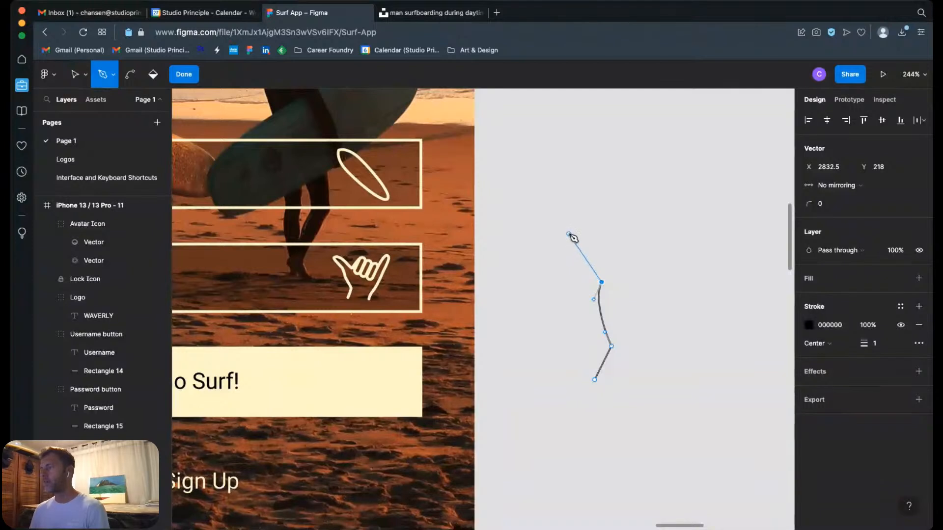
pyautogui.moveTo(592, 234); pyautogui.dragTo(606, 243)
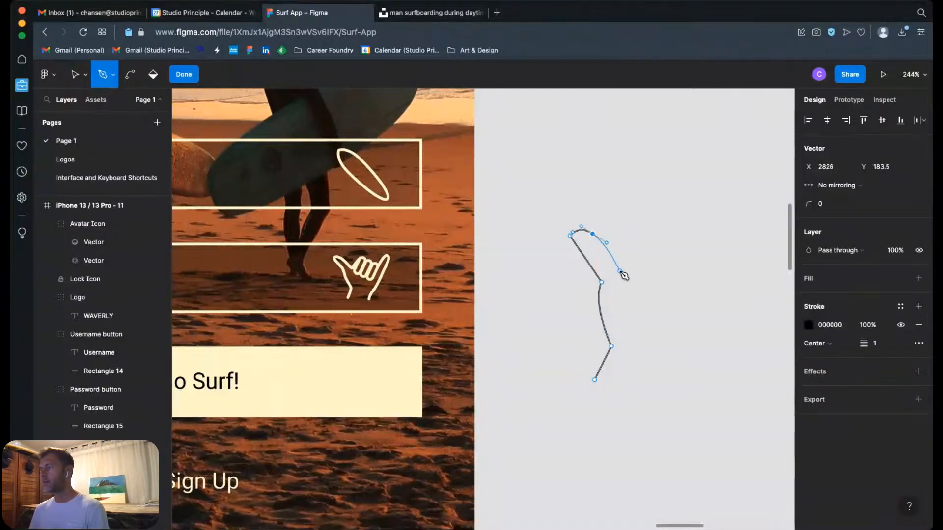
pyautogui.click(619, 270)
# Step: Extend the hand path from the thumb's base across the top with three small curved knuckles
pyautogui.click(658, 244)
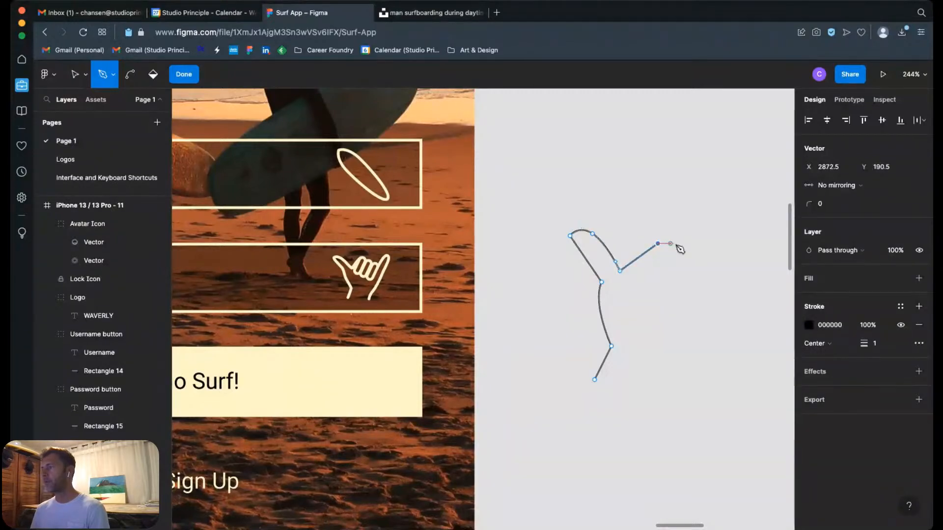
pyautogui.moveTo(673, 250); pyautogui.dragTo(678, 259)
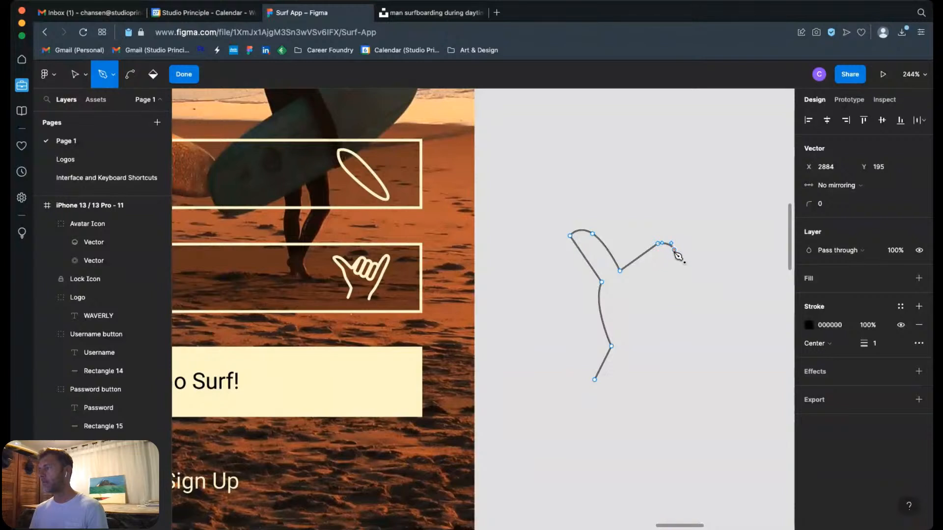
pyautogui.click(690, 263)
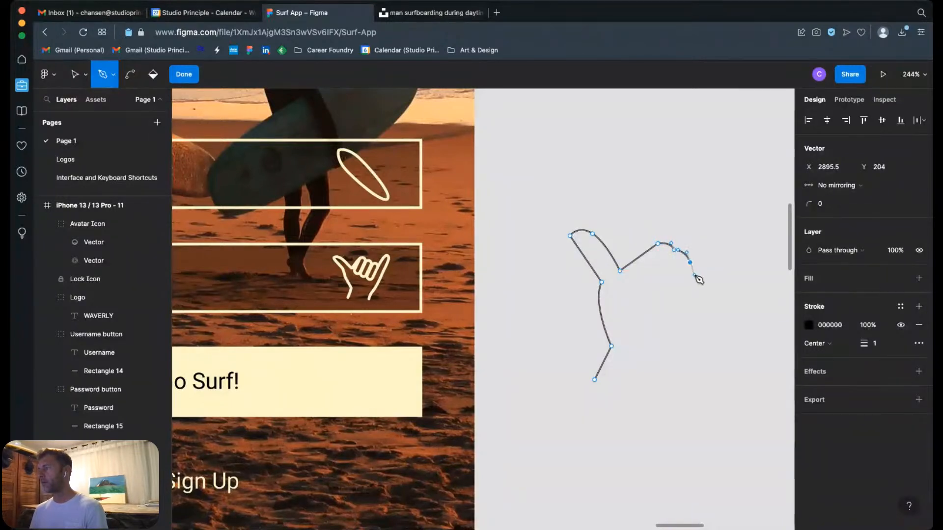
pyautogui.moveTo(709, 278); pyautogui.dragTo(708, 287)
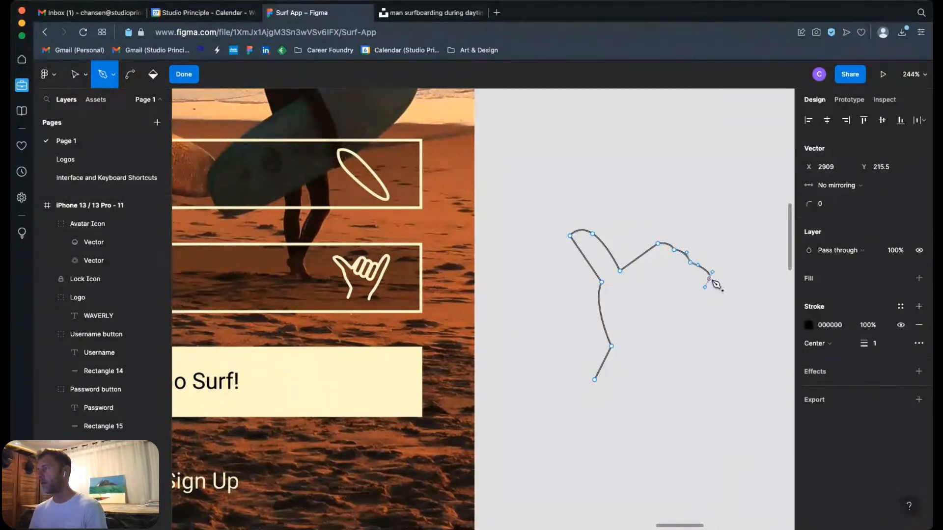
# Step: Draw the folded fingers as rounded loops below the knuckles and join the path back to the first knuckle
pyautogui.moveTo(668, 328); pyautogui.dragTo(632, 270)
pyautogui.click(686, 271)
pyautogui.click(669, 255)
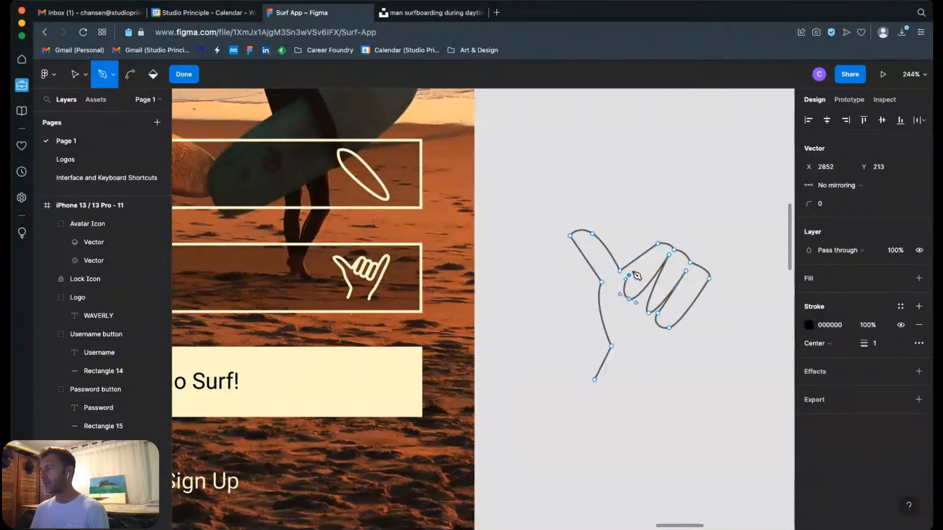
pyautogui.click(653, 249)
pyautogui.moveTo(652, 249); pyautogui.dragTo(658, 243)
# Step: Reshape the middle folded finger by angling the curve handle at its tip and shifting the finger slightly toward the thumb
pyautogui.click(649, 313)
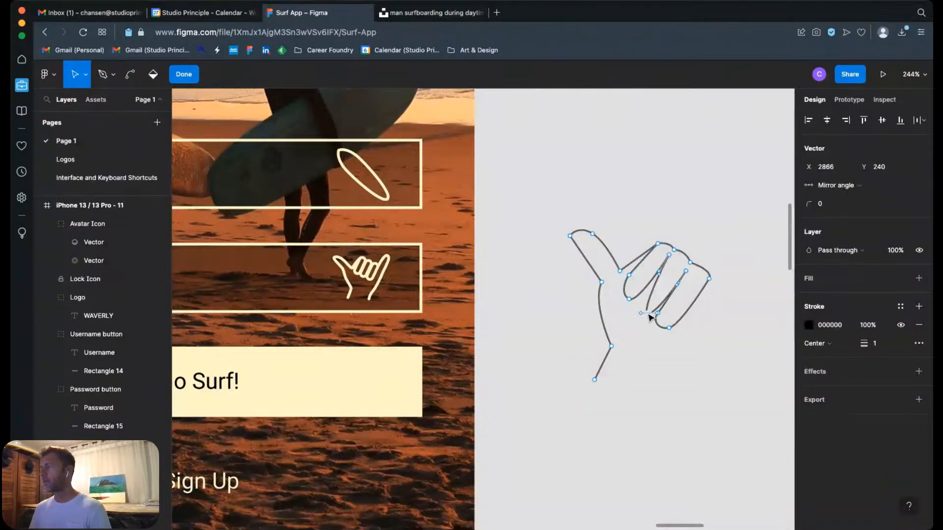
pyautogui.scroll(5, 674, 324)
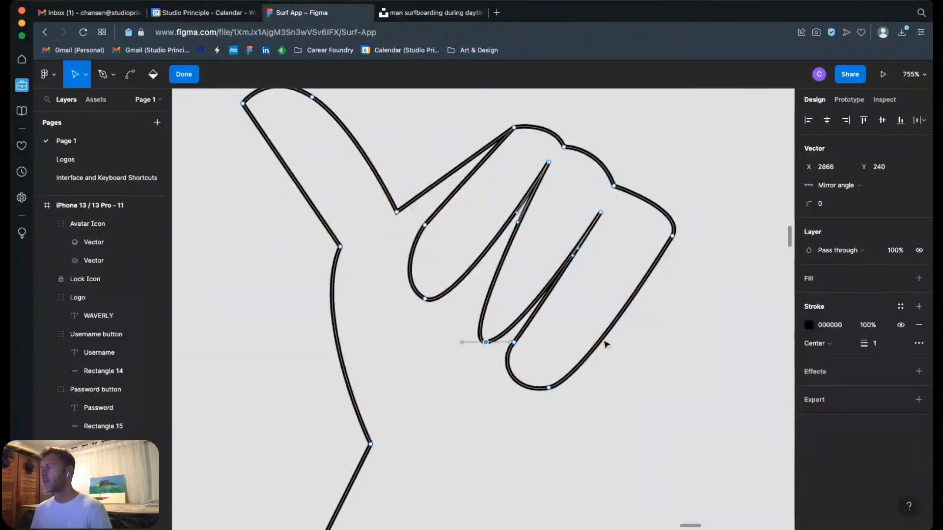
pyautogui.moveTo(445, 322); pyautogui.dragTo(442, 322)
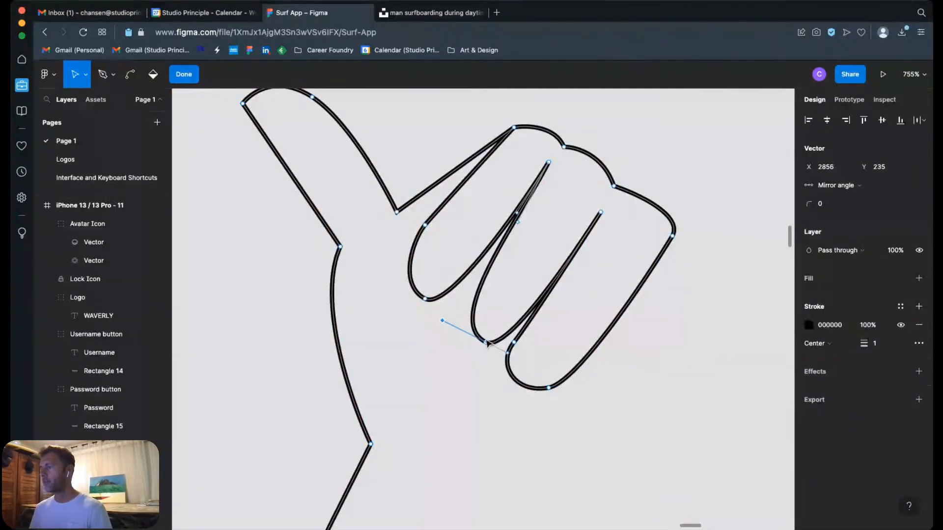
pyautogui.moveTo(485, 343); pyautogui.dragTo(475, 344)
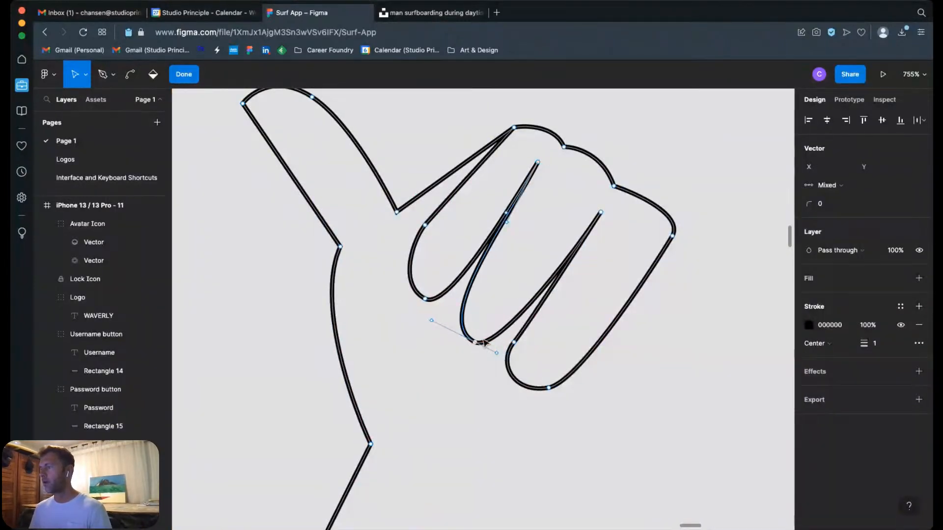
# Step: Nudge the crease points between the folded fingers of the hand path and widen the curve at the middle finger's tip
pyautogui.click(543, 161)
pyautogui.moveTo(538, 162); pyautogui.dragTo(544, 167)
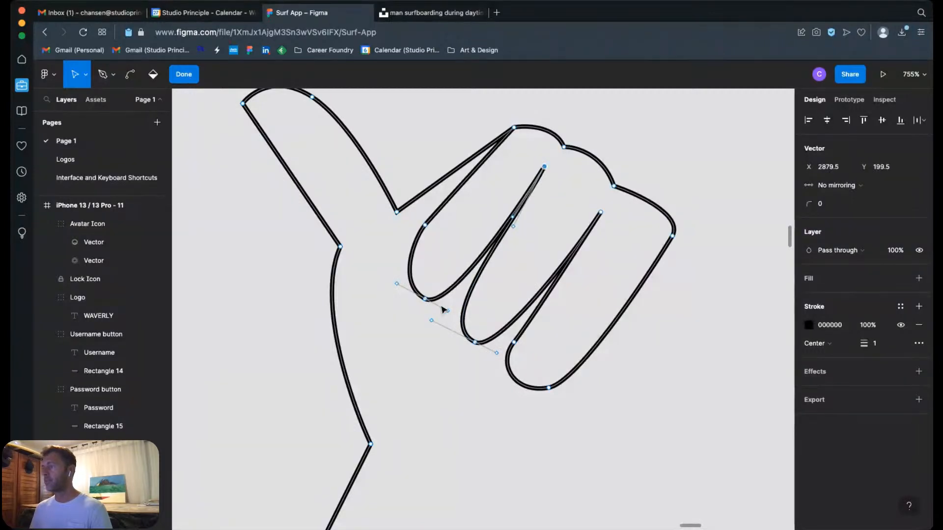
pyautogui.moveTo(601, 212); pyautogui.dragTo(603, 206)
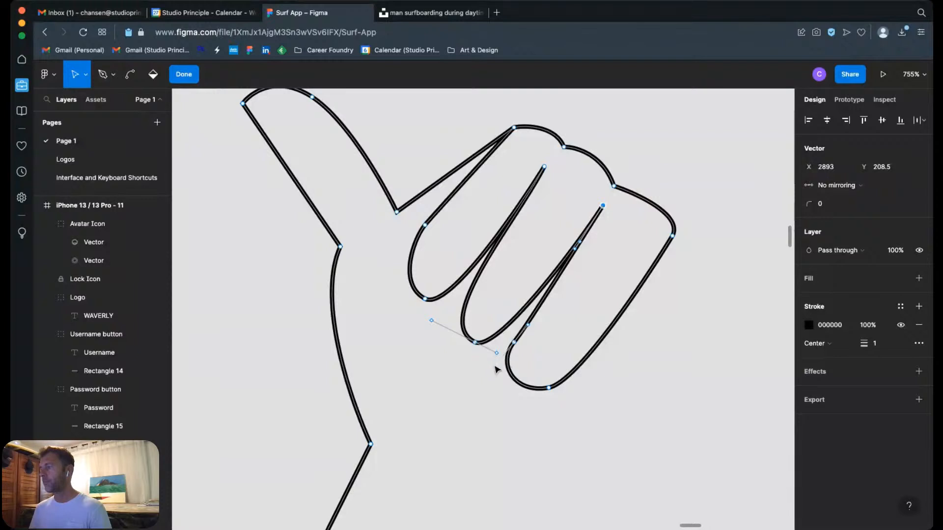
pyautogui.moveTo(497, 364); pyautogui.dragTo(503, 357)
pyautogui.click(476, 343)
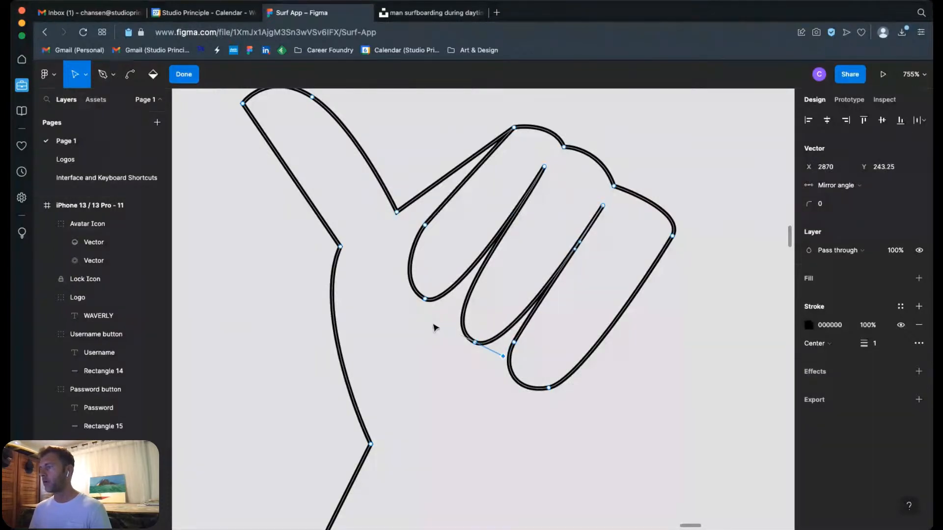
pyautogui.moveTo(431, 321); pyautogui.dragTo(424, 314)
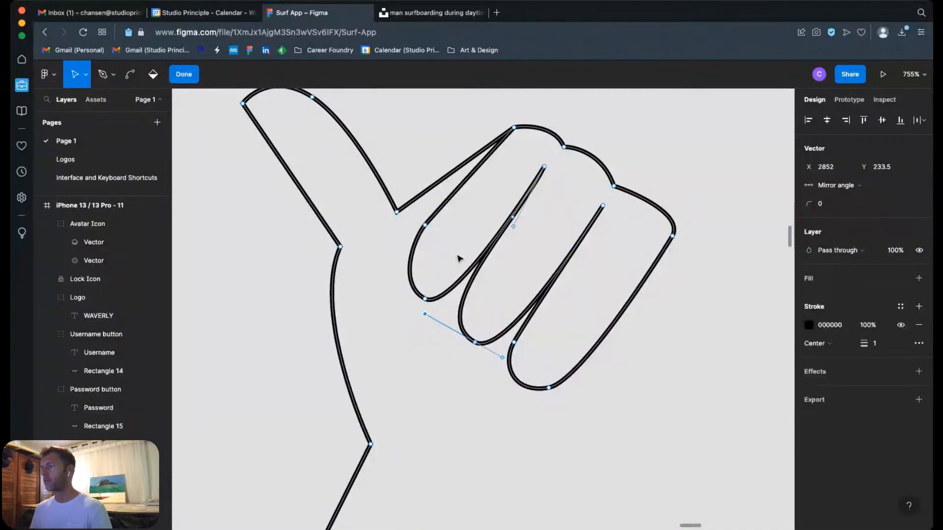
pyautogui.click(397, 212)
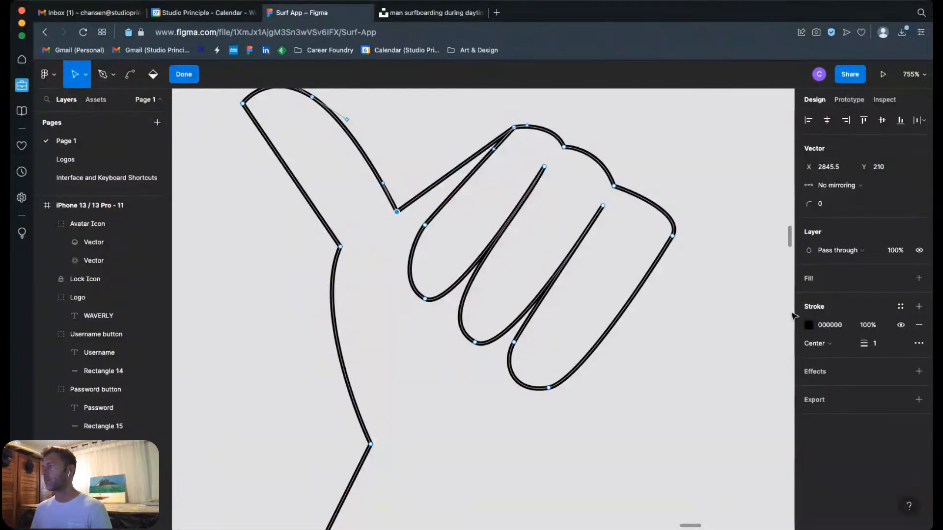
# Step: Leave vector editing and inspect a folded-finger rectangle of the finished shaka icon in the iPhone 13 / 13 Pro - 6 frame's Secret Spot field
pyautogui.hotkey('shift', '0')
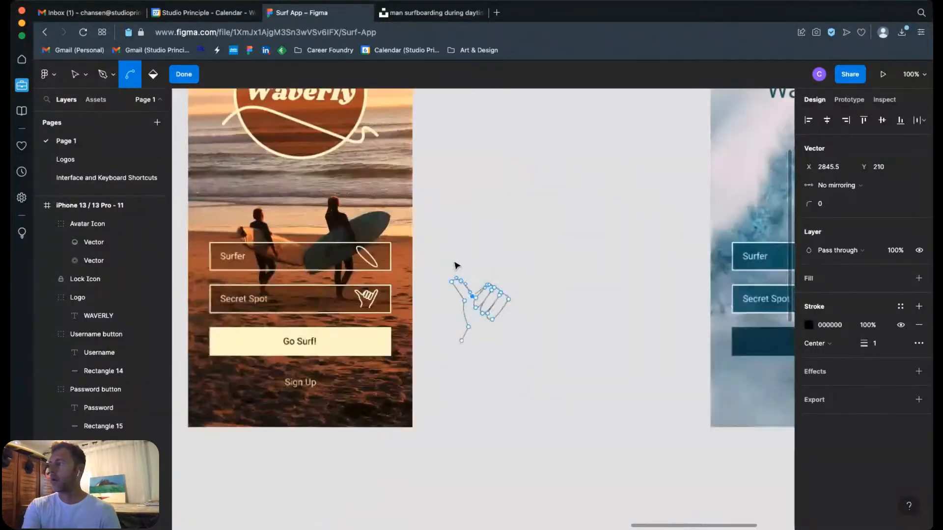
pyautogui.click(514, 250)
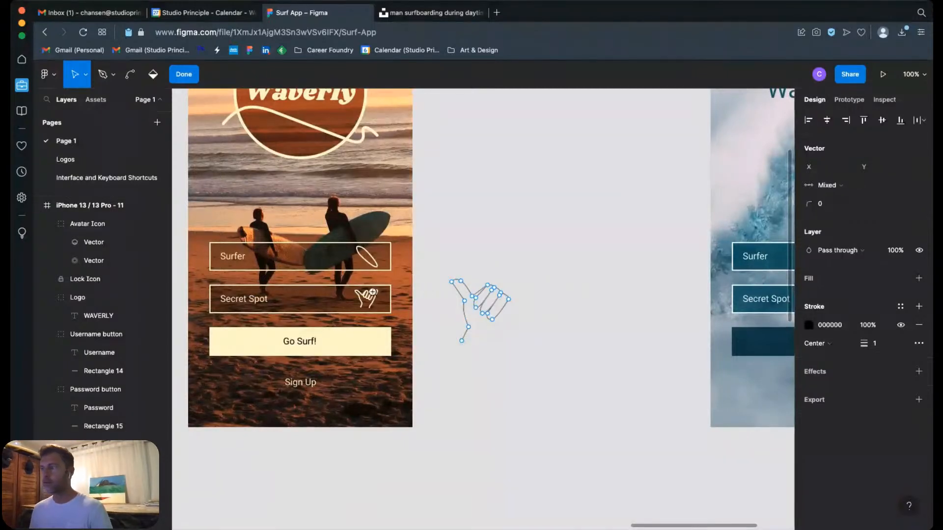
pyautogui.press('z')
pyautogui.moveTo(339, 279); pyautogui.dragTo(396, 321)
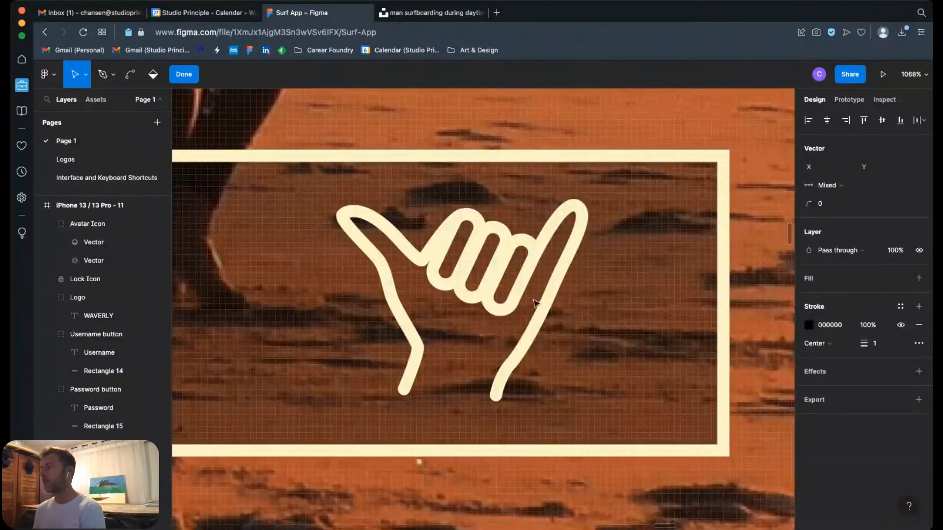
pyautogui.press('Escape')
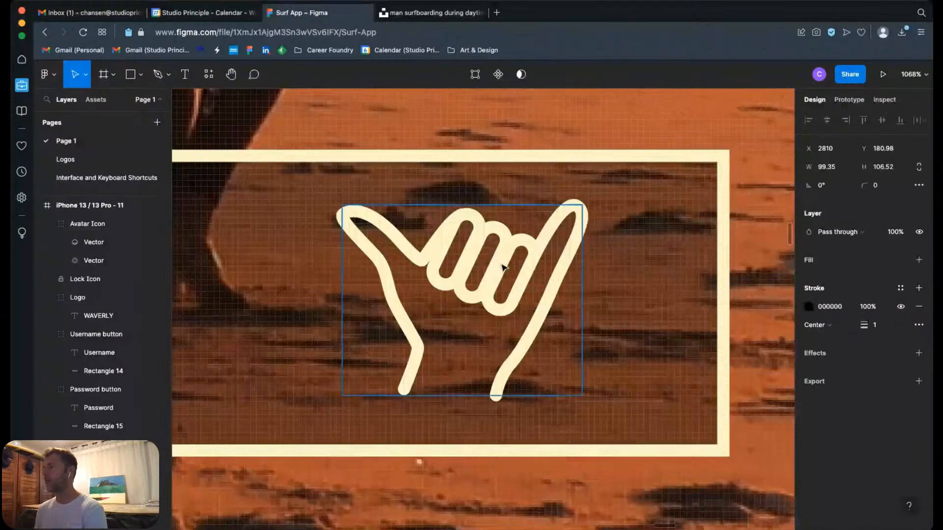
pyautogui.doubleClick(515, 281)
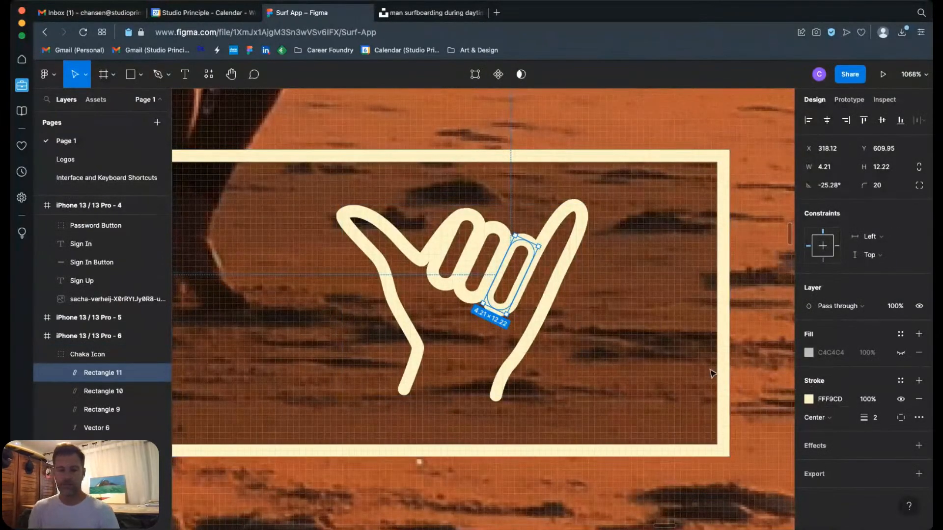
# Step: Delete the practice hand drawing beside the iPhone 13 / 13 Pro - 6 frame
pyautogui.scroll(-10, 712, 374)
pyautogui.click(534, 401)
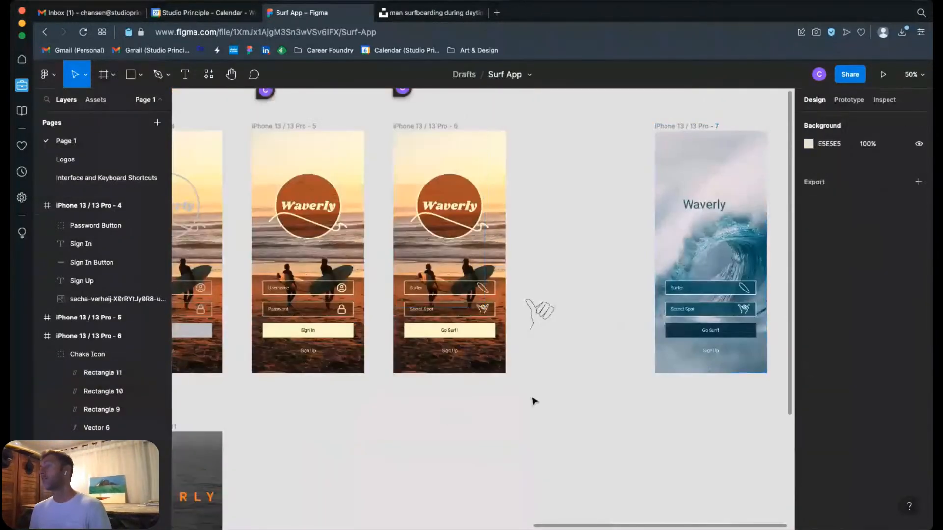
pyautogui.click(538, 312)
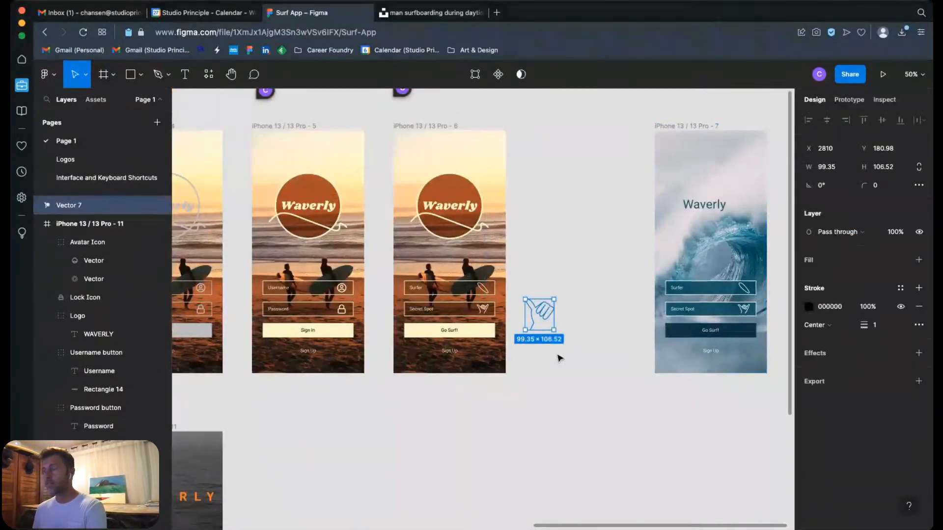
pyautogui.press('Delete')
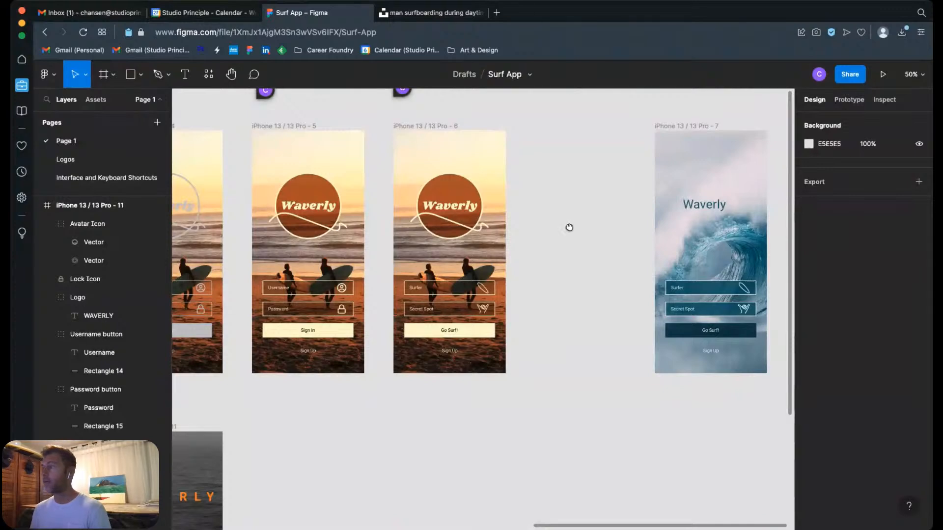
# Step: Review the hand-drawn flow sketch and the Waverly login stages from iPhone 13 / 13 Pro - 8 through the dark iPhone 13 / 13 Pro - 11 frame
pyautogui.moveTo(569, 227); pyautogui.dragTo(646, 216)
pyautogui.moveTo(570, 406); pyautogui.dragTo(645, 256)
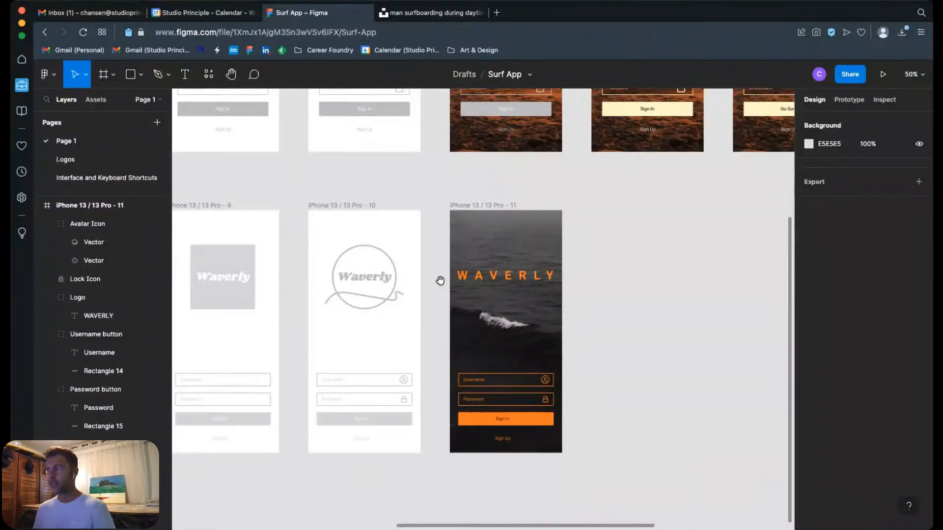
pyautogui.moveTo(440, 280); pyautogui.dragTo(678, 303)
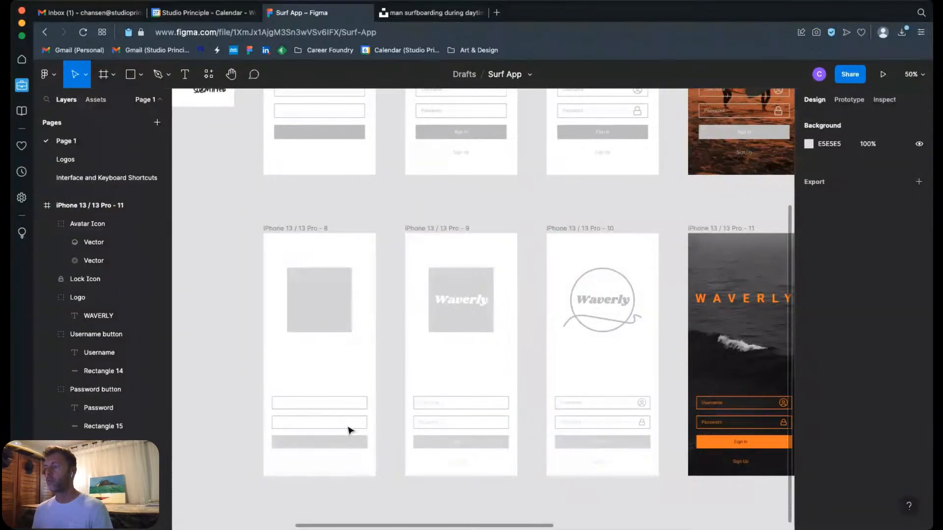
pyautogui.moveTo(611, 254); pyautogui.dragTo(362, 231)
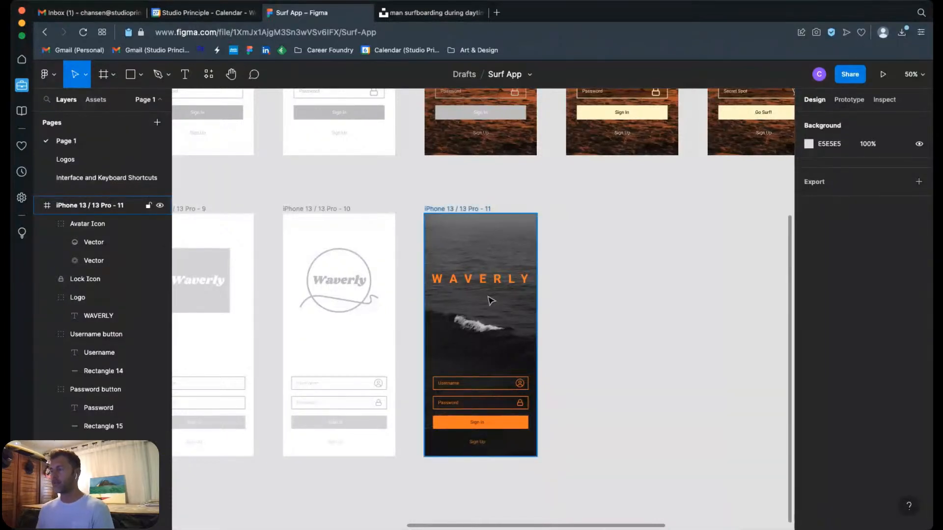
pyautogui.hscroll(-10, 435, 320)
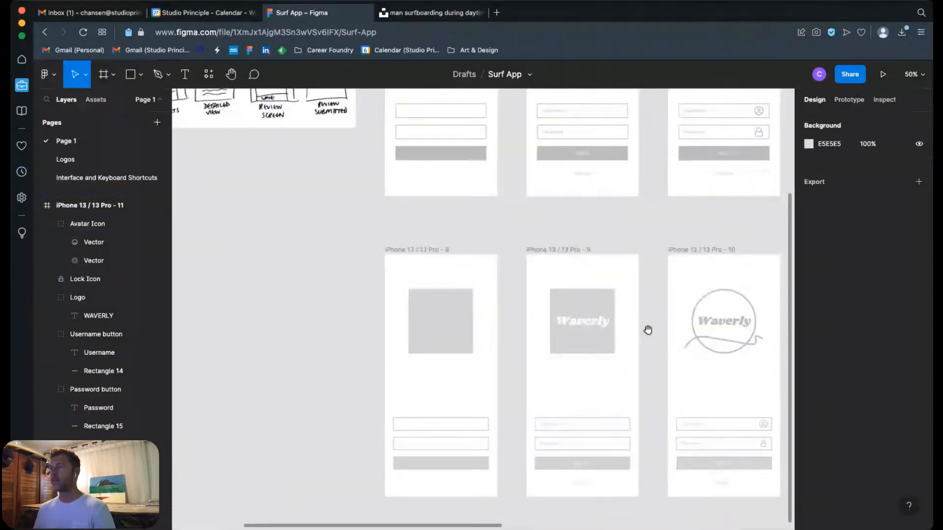
pyautogui.scroll(6, 646, 330)
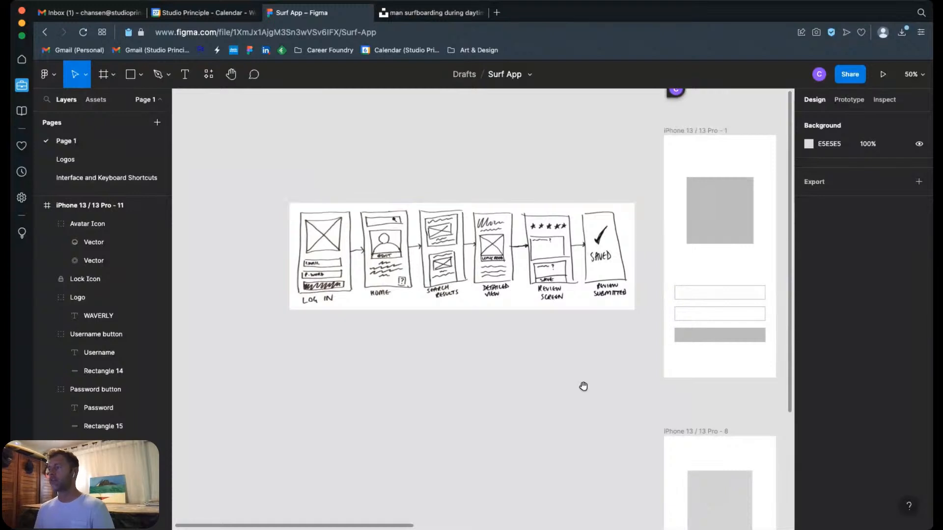
pyautogui.scroll(-6, 583, 385)
pyautogui.hscroll(9, 583, 385)
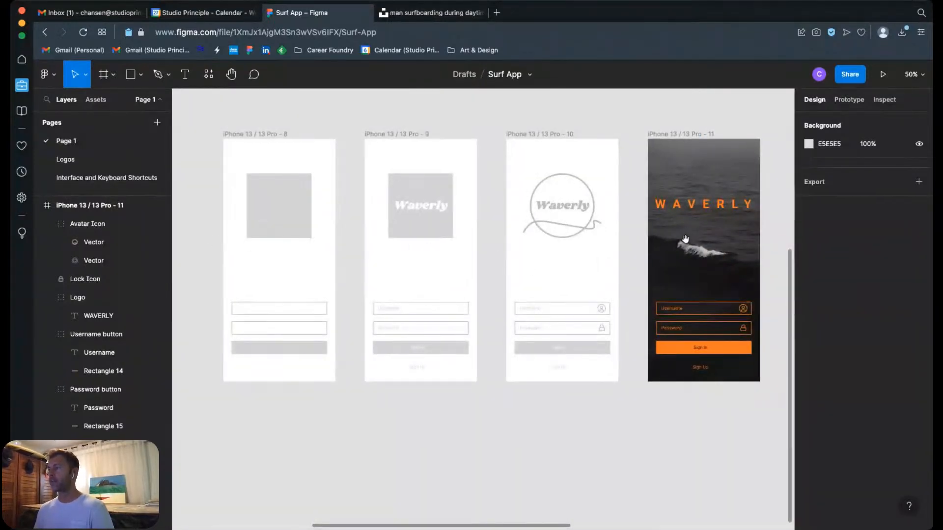
pyautogui.hscroll(5, 684, 241)
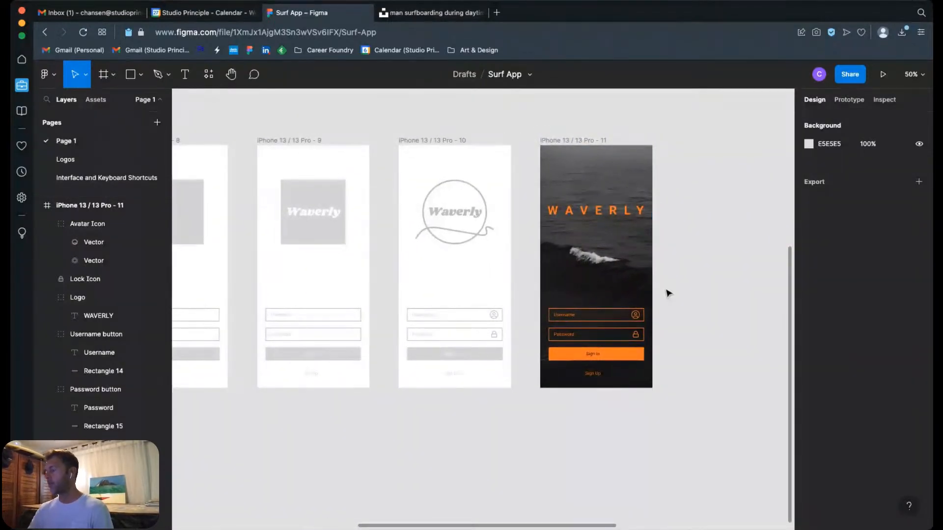